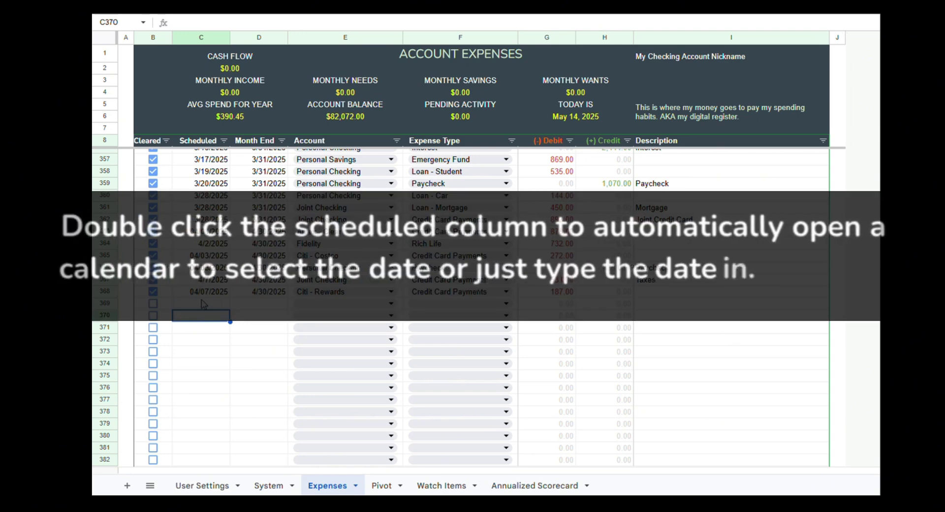
Step: Schedule a new entry in row 369 for 6/6/2025 and assign it to the Joint Checking account
double_click(207, 303)
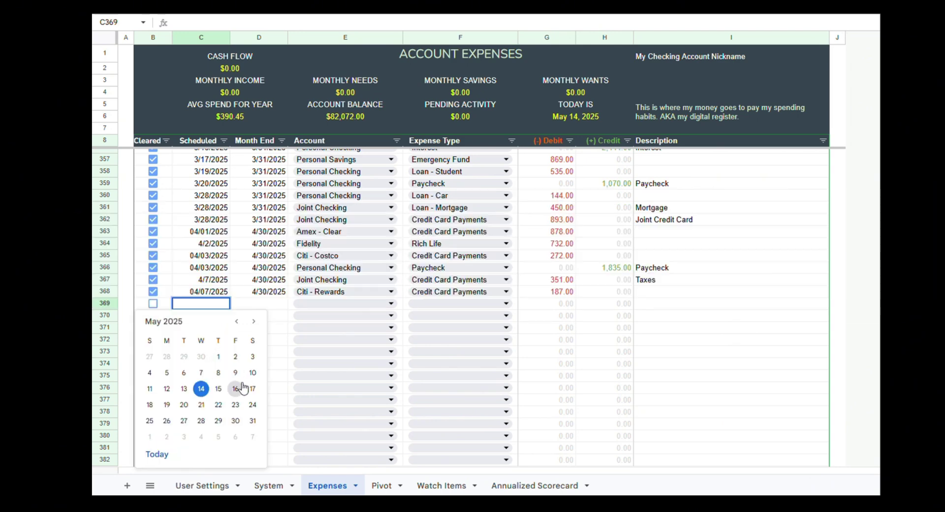
click(236, 436)
click(322, 304)
text(mo)
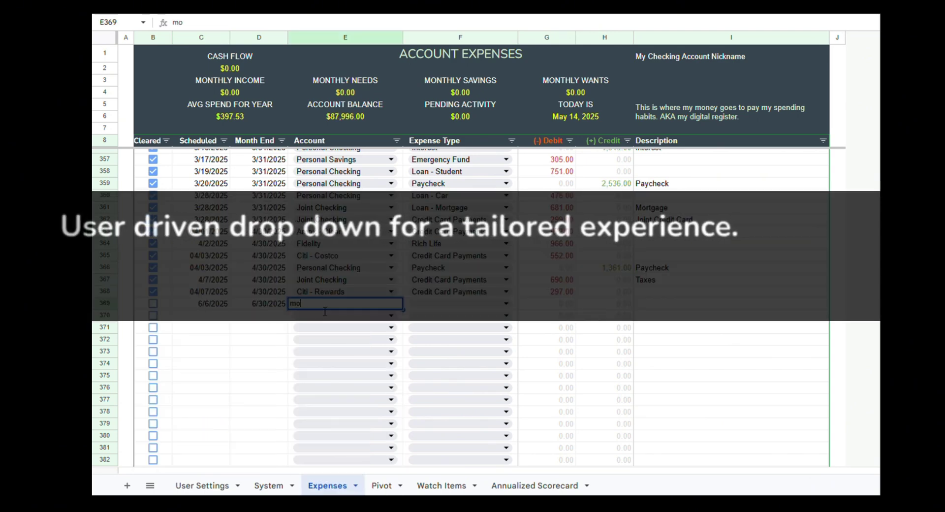
key(BackSpace)
scroll(338, 418, down, 1)
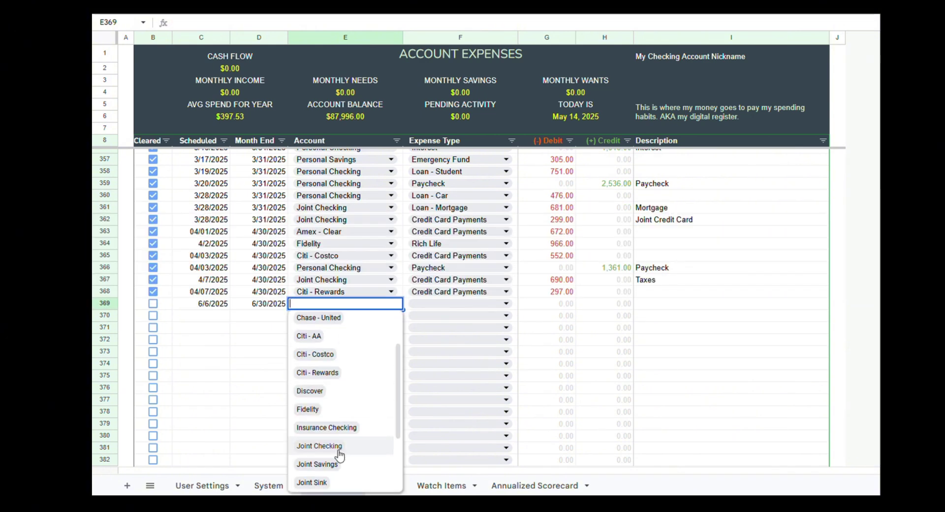
click(338, 451)
Step: Set row 369's expense type to Loan - Mortgage and enter a debit of 2600
click(506, 304)
scroll(446, 443, down, 5)
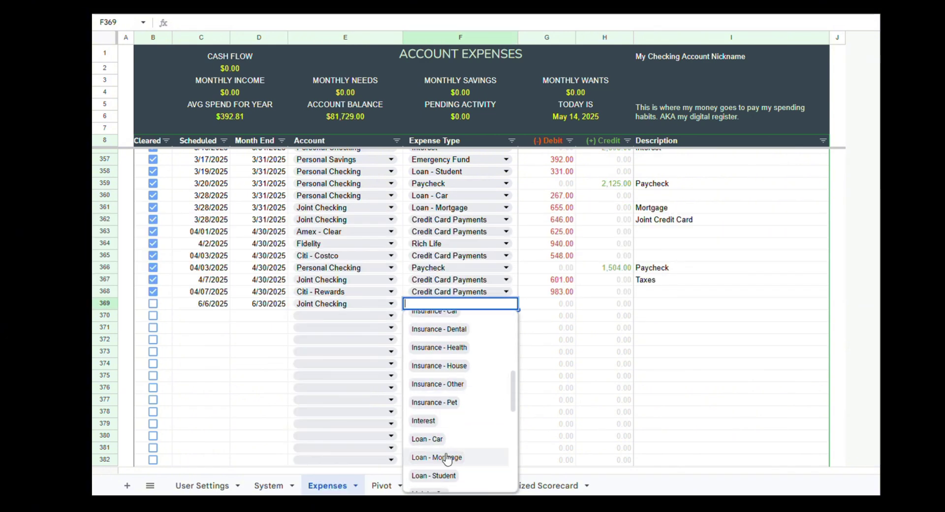
click(447, 464)
click(566, 303)
text(2600)
key(Return)
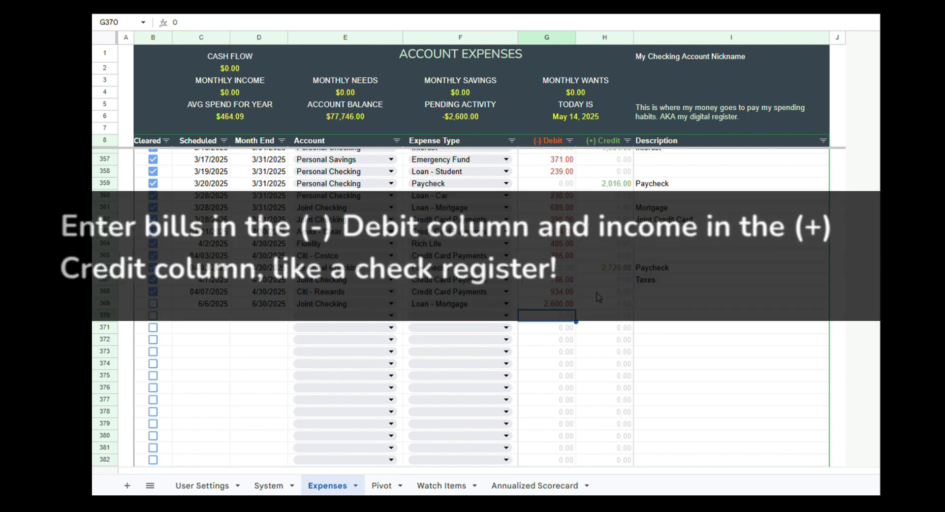
Step: Describe the row 369 entry as "Mortgage Payments"
key(Tab)
key(Tab)
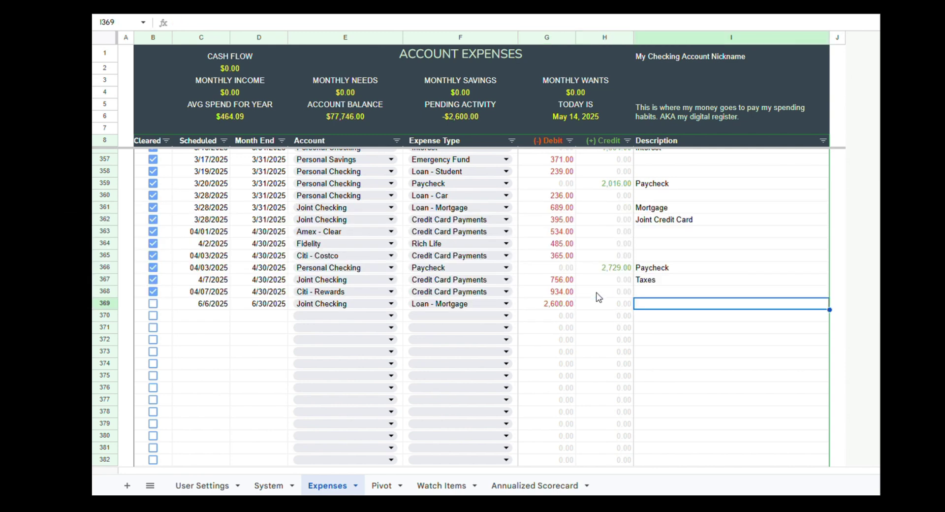
text(Mortgage Payments)
key(Return)
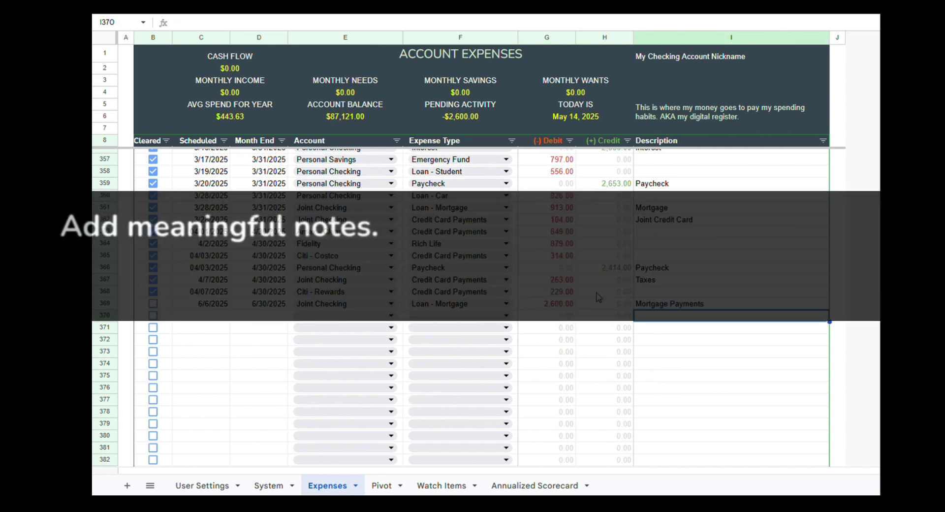
Step: Record a 100 debit in row 370 for 7/9/2025, account Fidelity, type Rich Life, described as "Money transfer into brokerage account"
double_click(207, 318)
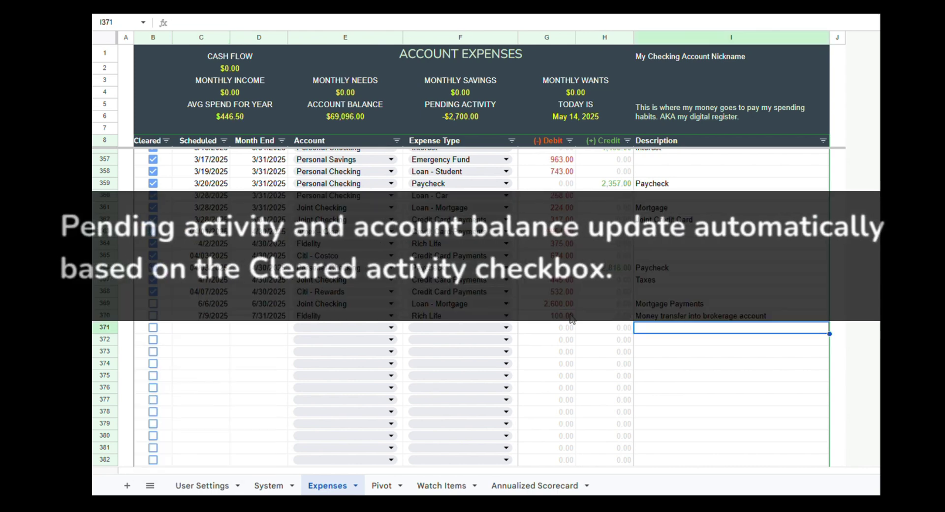
Step: Mark the entries in rows 369 and 370 as cleared and unmark both again
click(153, 304)
click(153, 316)
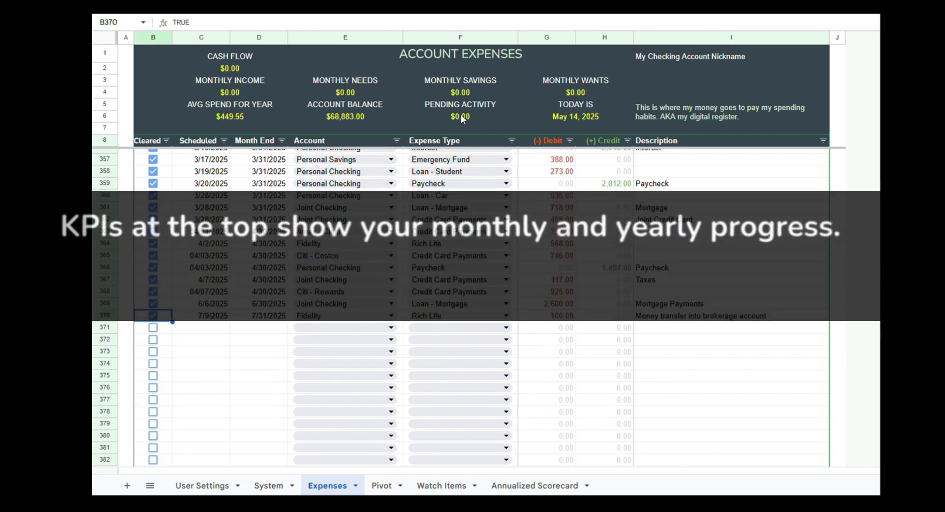
click(153, 316)
click(154, 305)
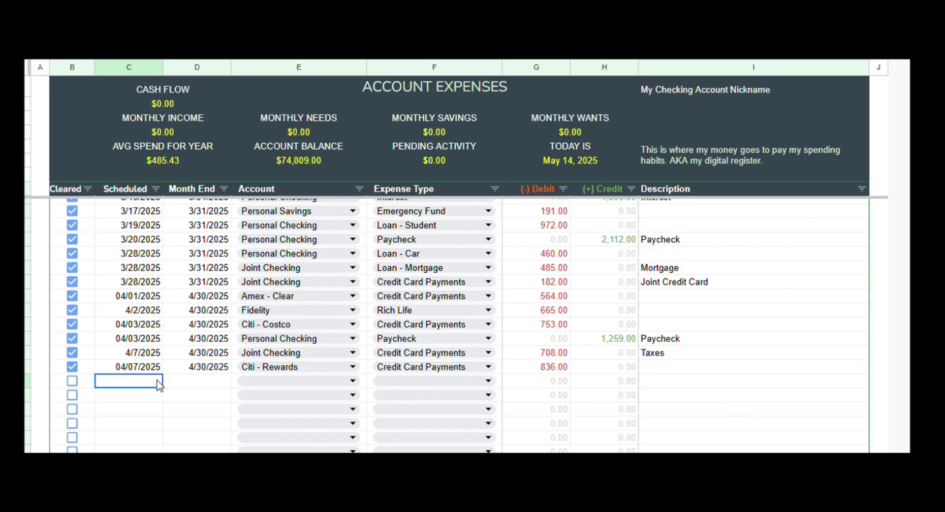
Step: Schedule an entry for 5/14/2025 in the first empty row and assign it to Joint Checking
key(Return)
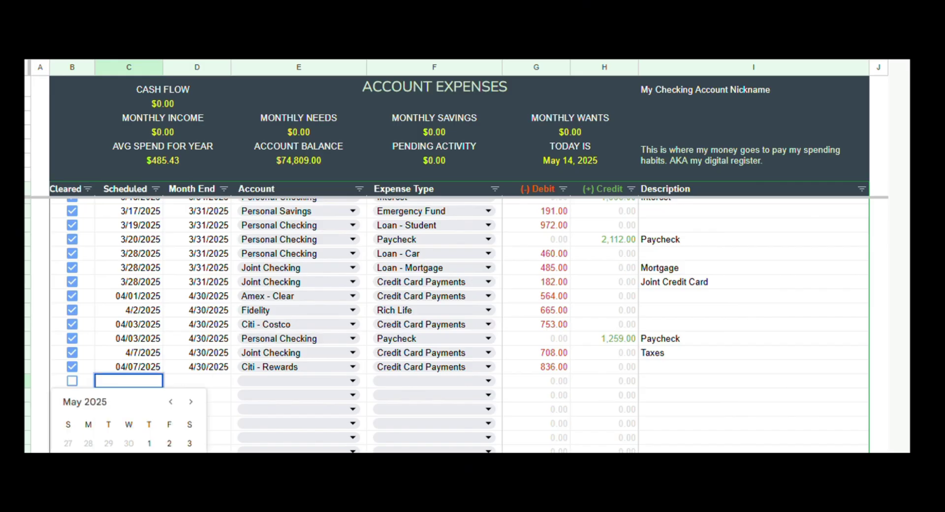
click(129, 481)
click(353, 381)
scroll(290, 443, down, 2)
click(278, 460)
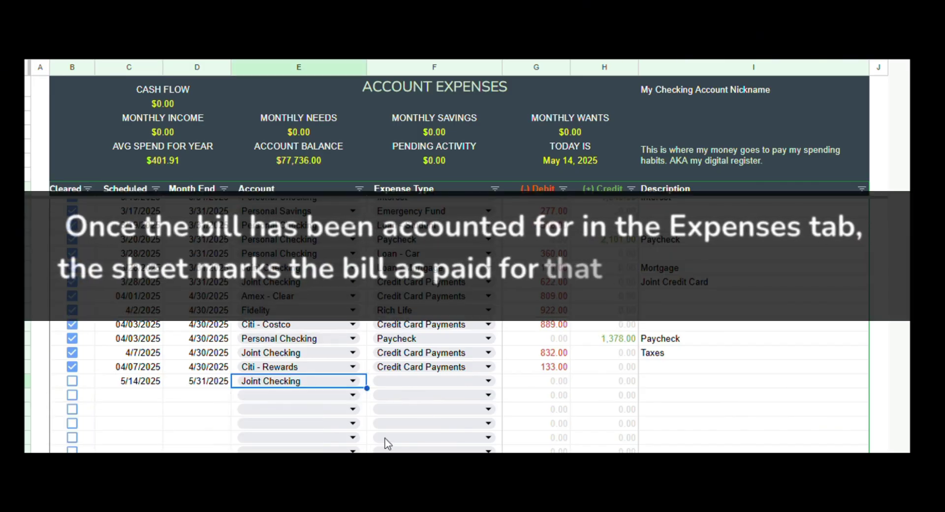
Step: Set the 5/14/2025 entry's expense type to Loan - Mortgage
click(454, 387)
scroll(460, 443, down, 5)
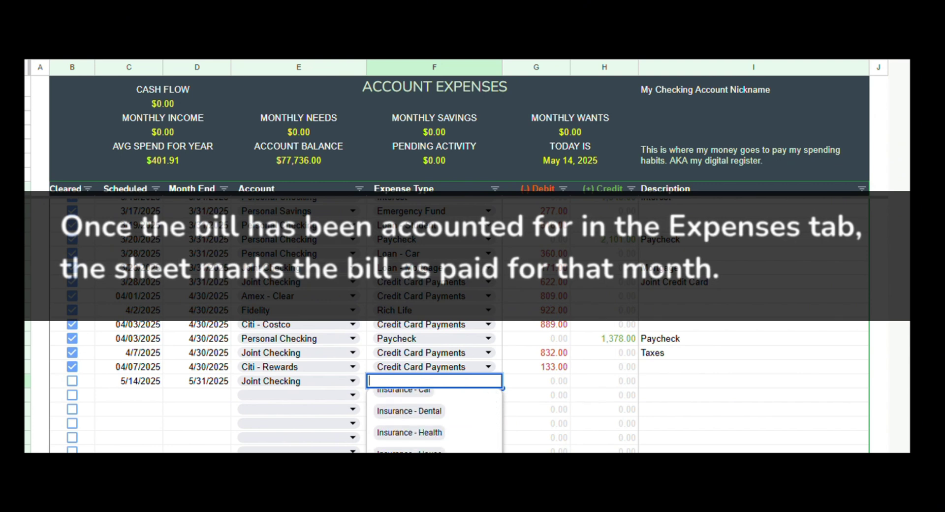
click(414, 443)
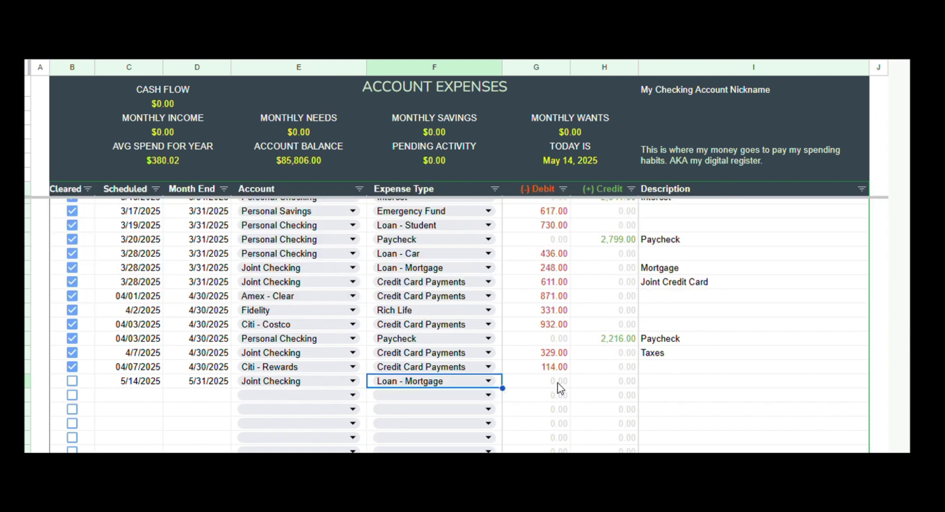
Step: Enter a 500 debit for the 5/14/2025 mortgage entry with the description "Mortgage payment"
click(559, 381)
text(500)
key(Tab)
key(Tab)
text(Mortgage payment)
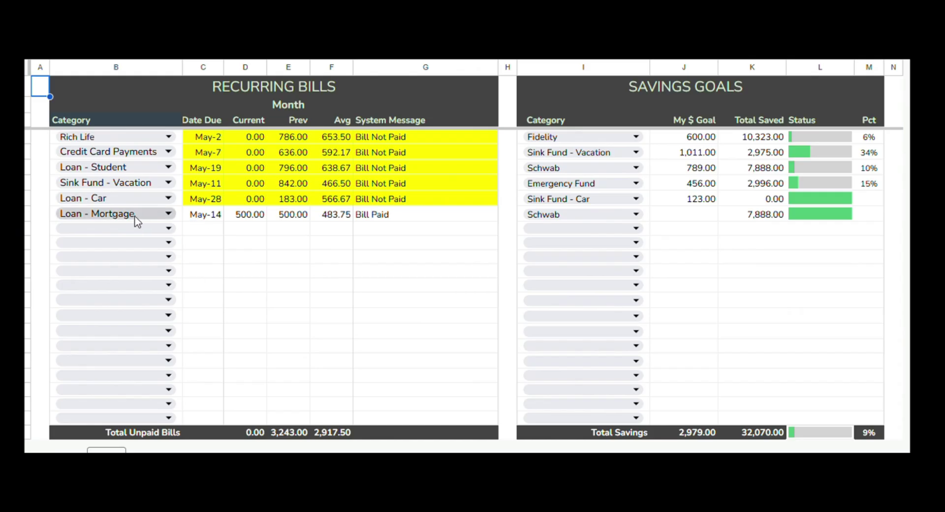
Step: Inspect the Loan - Mortgage system message in the recurring bills table
click(386, 219)
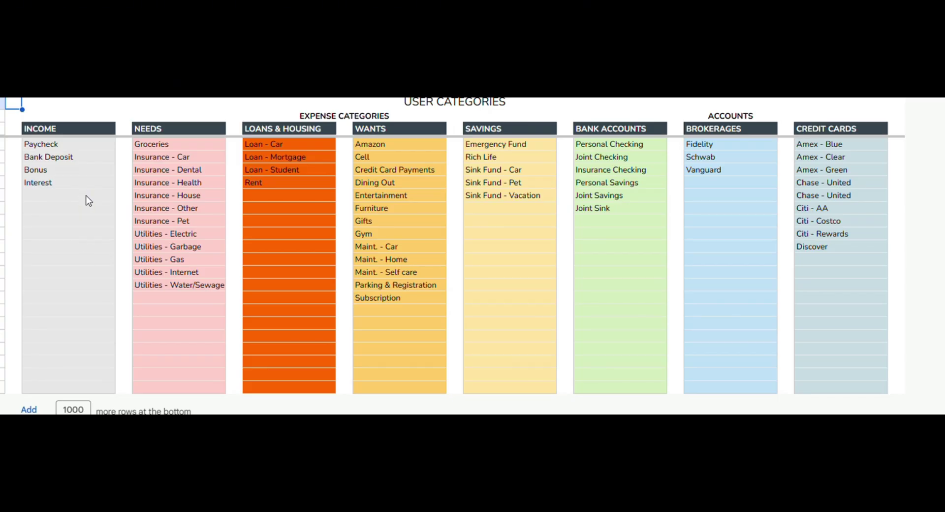
Step: Add Side gig, Etsy, Ebay and Amazon Seller below Interest in the Income categories
click(91, 197)
text(Side gig)
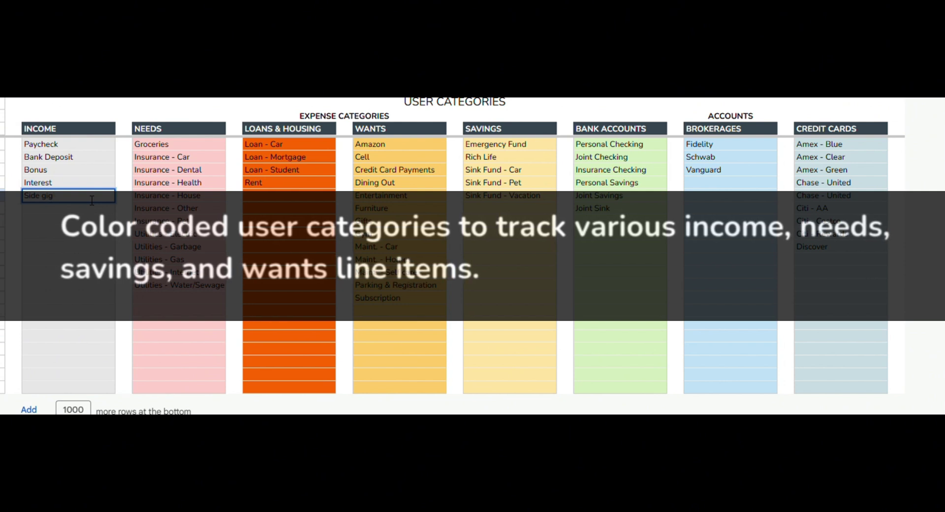
key(Return)
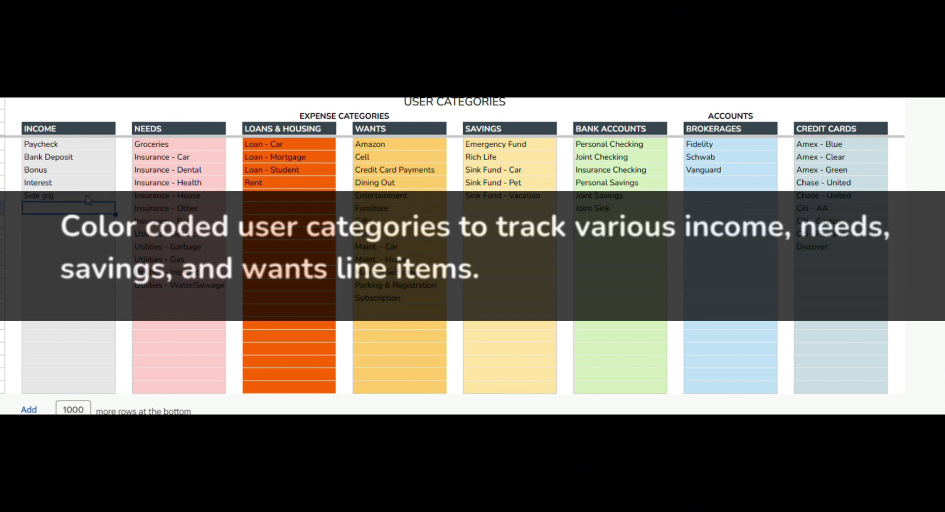
text(Etsy)
key(Return)
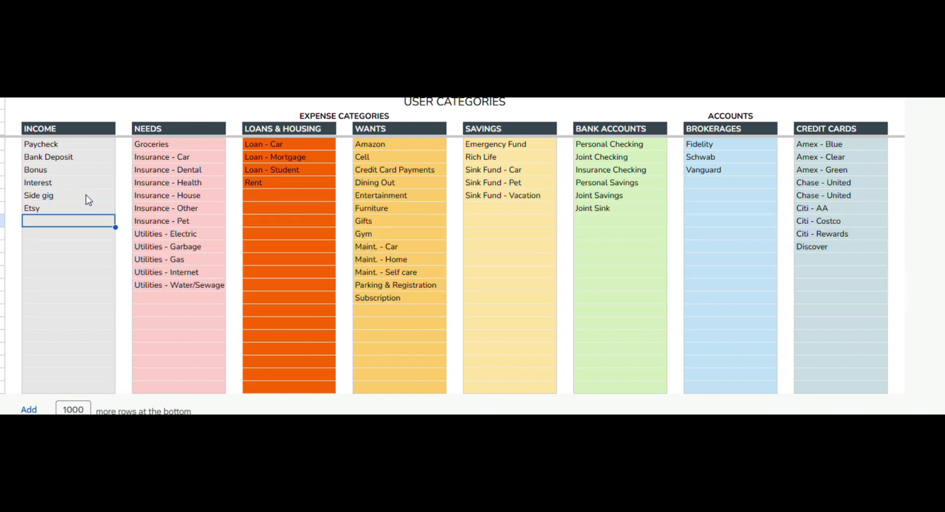
text(Ebay)
key(Return)
text(Amazon Seller)
key(Return)
Step: Add "401k Retirement Fund" below Sink Fund - Vacation in the Savings categories
click(178, 297)
click(290, 196)
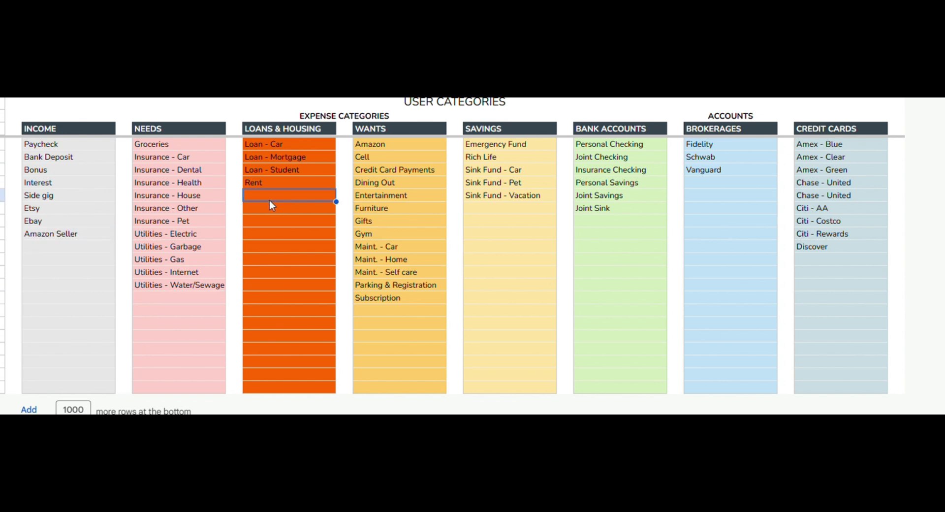
click(515, 208)
text(401k Fu)
key(BackSpace)
key(BackSpace)
text(Retirement Fund)
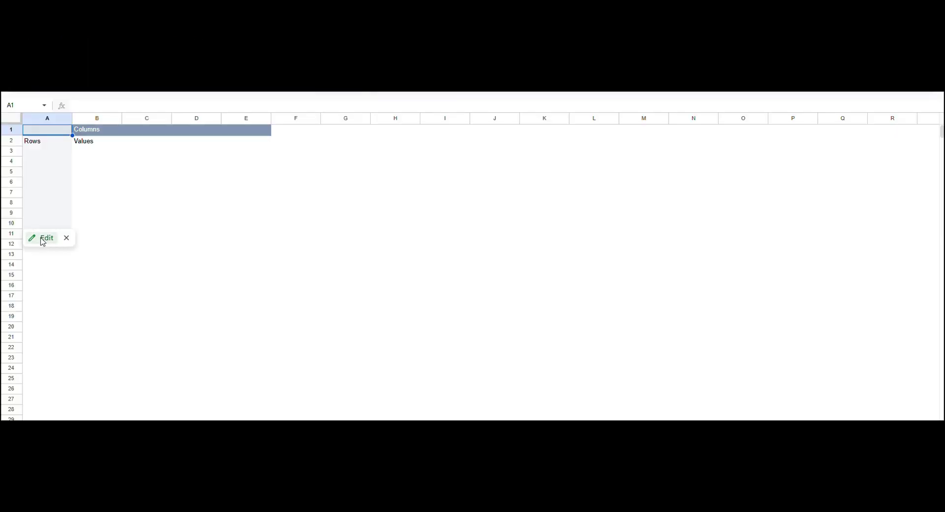
Step: Edit the pivot table to use Month End as rows and Expense Type as columns
click(42, 239)
click(811, 271)
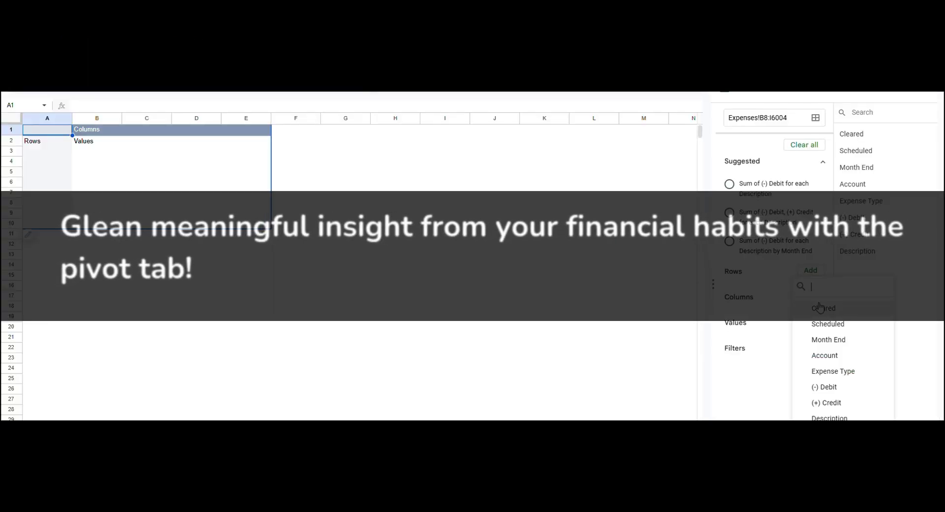
click(823, 340)
click(810, 362)
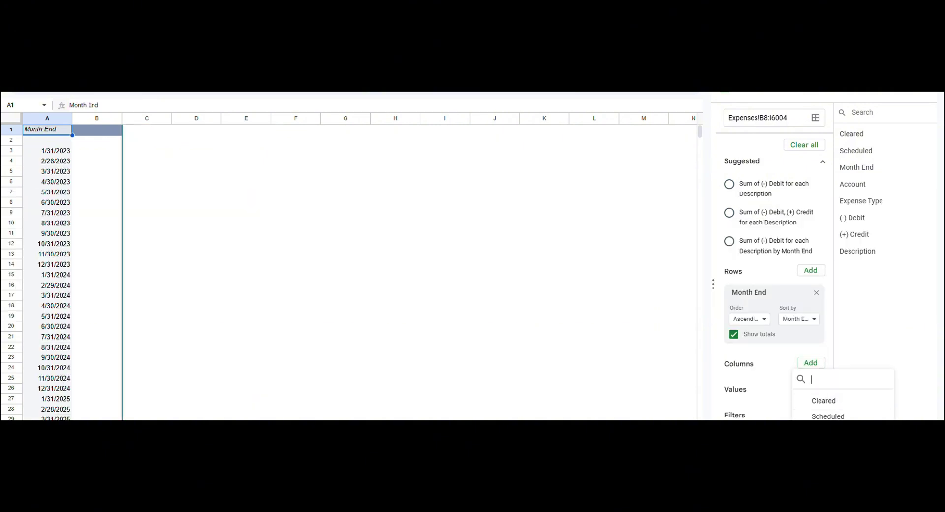
click(826, 463)
Step: Add (-) Debit as the summed value of the pivot table
scroll(803, 394, down, 1)
click(803, 442)
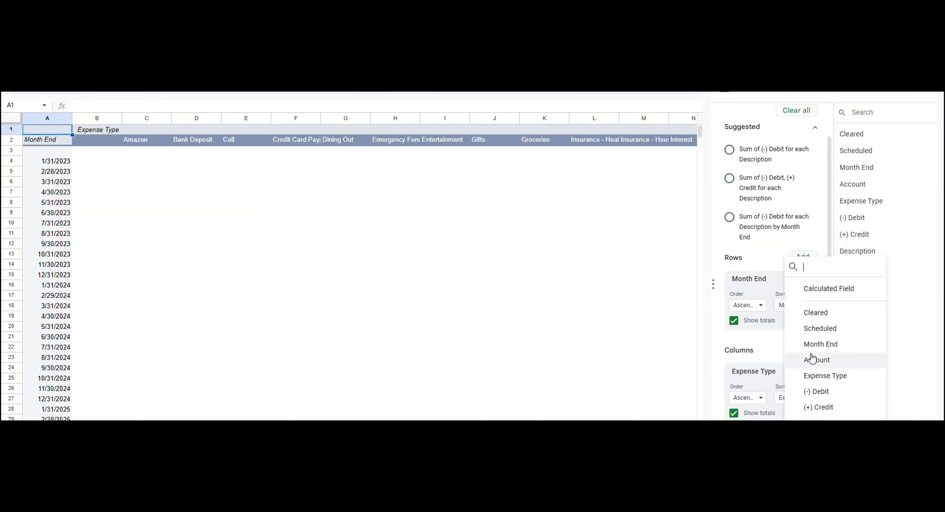
click(816, 391)
Step: Add an Expense Type filter to the pivot table and search its values for "Saving"
click(803, 465)
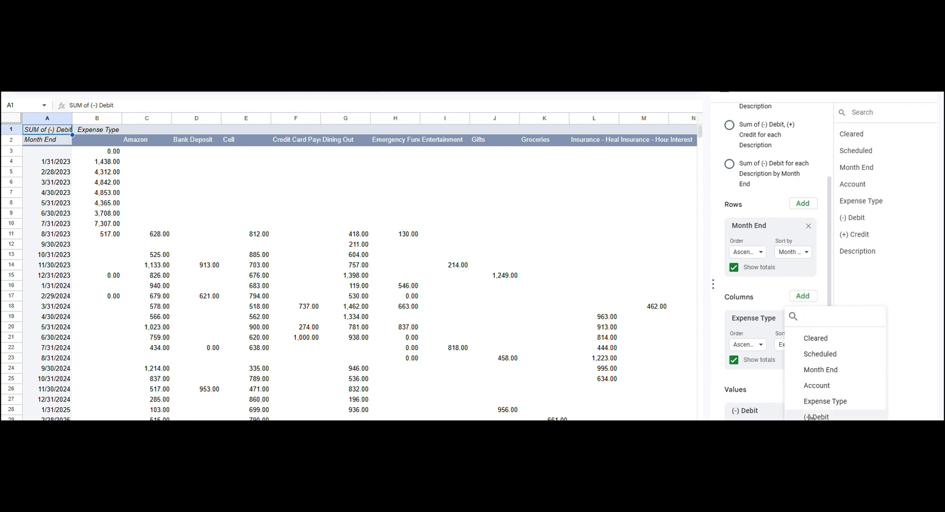
click(825, 401)
click(770, 484)
click(786, 373)
text(Saving)
click(755, 414)
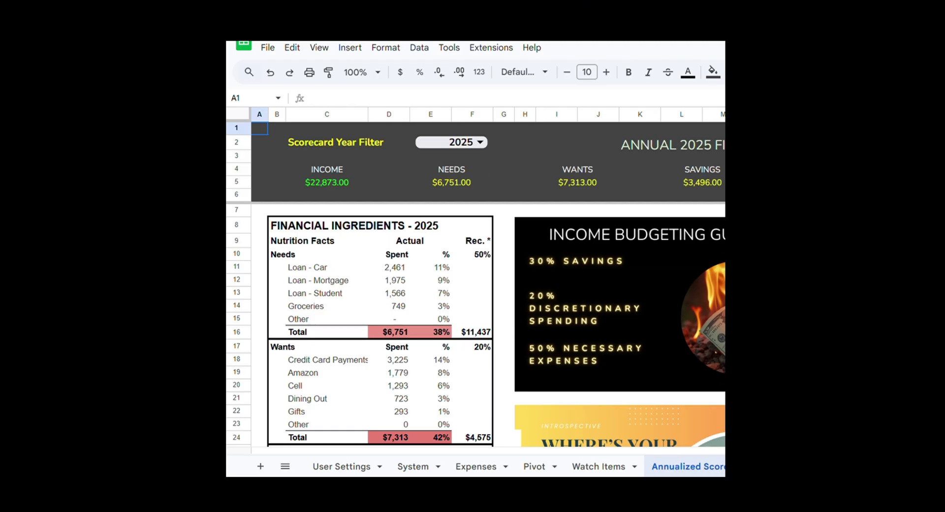
Step: Reduce the annualized scorecard's zoom to 50%
click(371, 72)
click(368, 116)
click(371, 73)
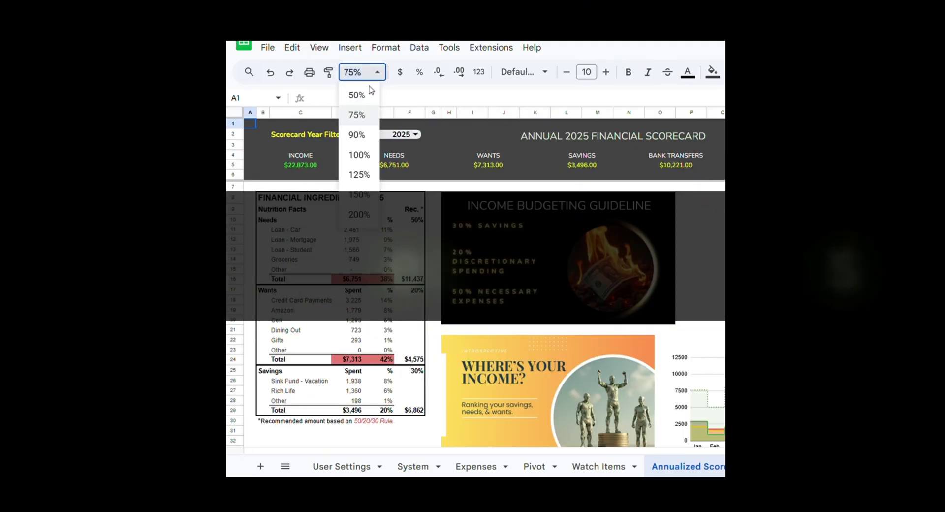
click(367, 95)
Step: Set the Scorecard Year Filter to 2024 and review the scorecard's budget tables and charts
click(352, 125)
click(344, 144)
scroll(361, 266, down, 1)
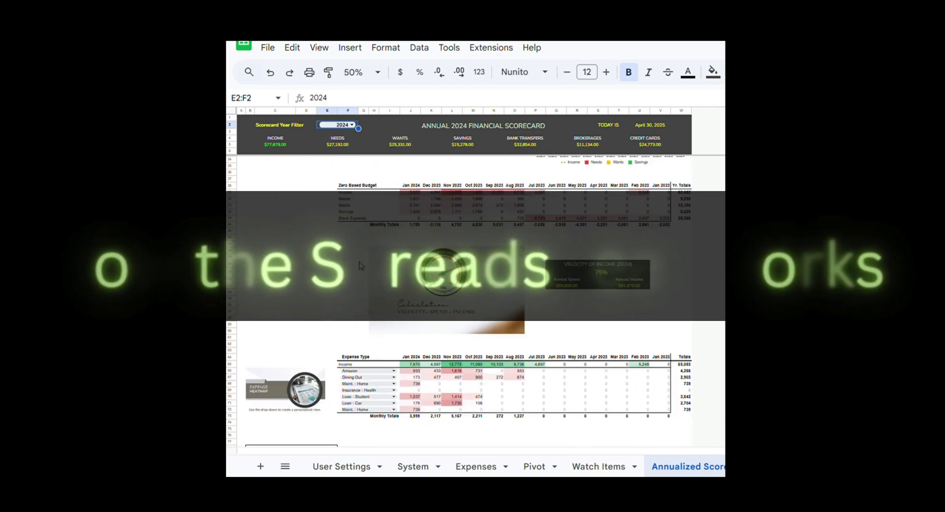
scroll(375, 213, down, 5)
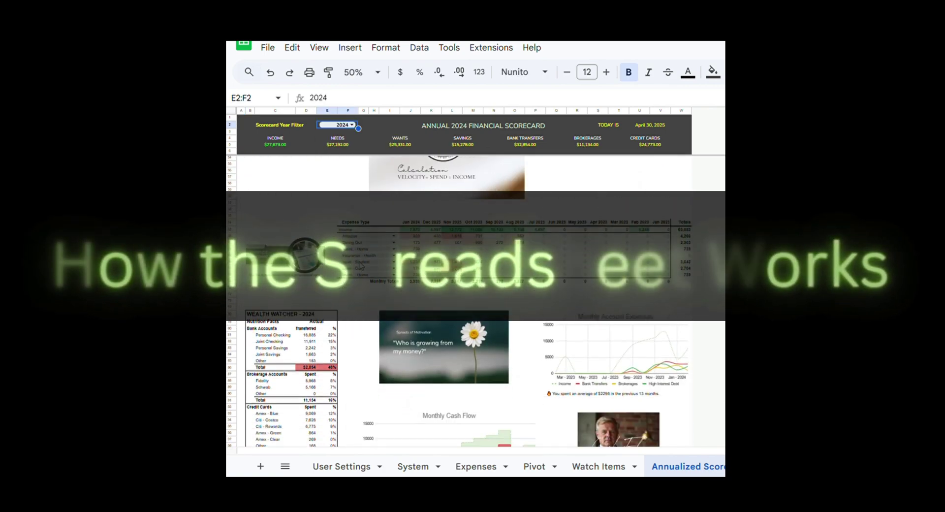
scroll(375, 214, up, 10)
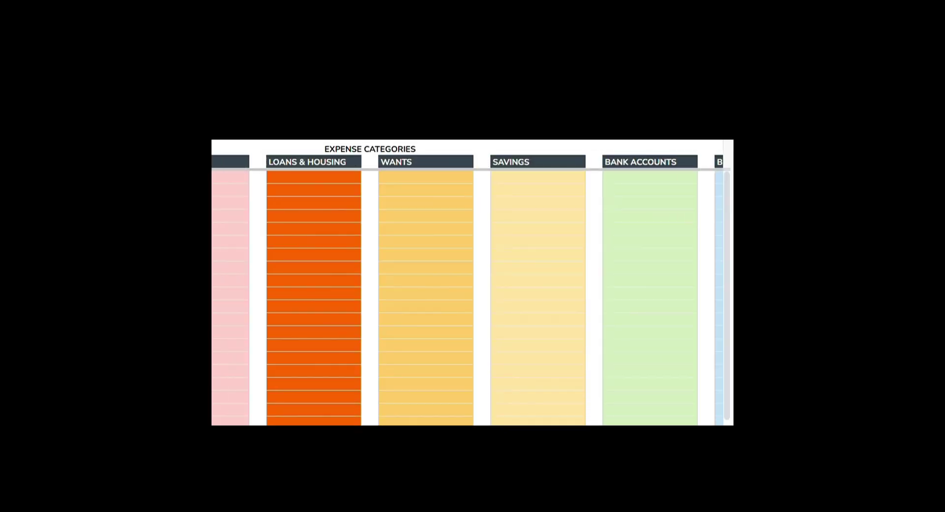
Step: Fill the Income categories with Paycheck, Bank Deposit, Bonus and Interest
text(Paycheck)
key(Return)
text(Bank Deposit)
key(Return)
text(Bonus)
key(Return)
text(Interest)
key(Return)
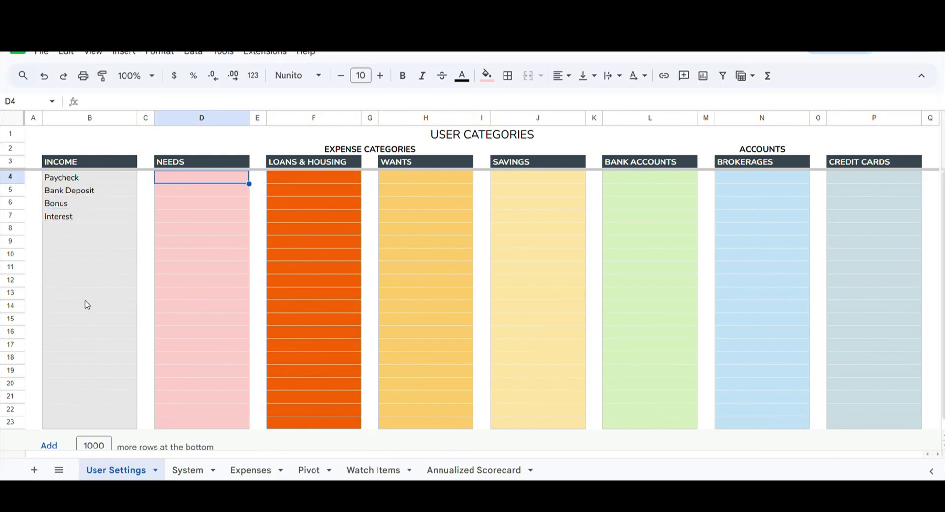
Step: Fill the Needs categories with Groceries, Insurance (Car, Dental, Health, House, Other, Pet) and Utilities (Electric, Garbage, Gas, Internet, Water/Sewage)
text(Utilities - Garbage)
key(Return)
text(Utilities - Gas)
key(Return)
text(Utilities - Internet)
key(Return)
text(Utilities - Water/Sewage)
Step: Fill the Loans & Housing categories with Loan - Car, Loan - Mortgage, Loan - Student and Rent
click(290, 178)
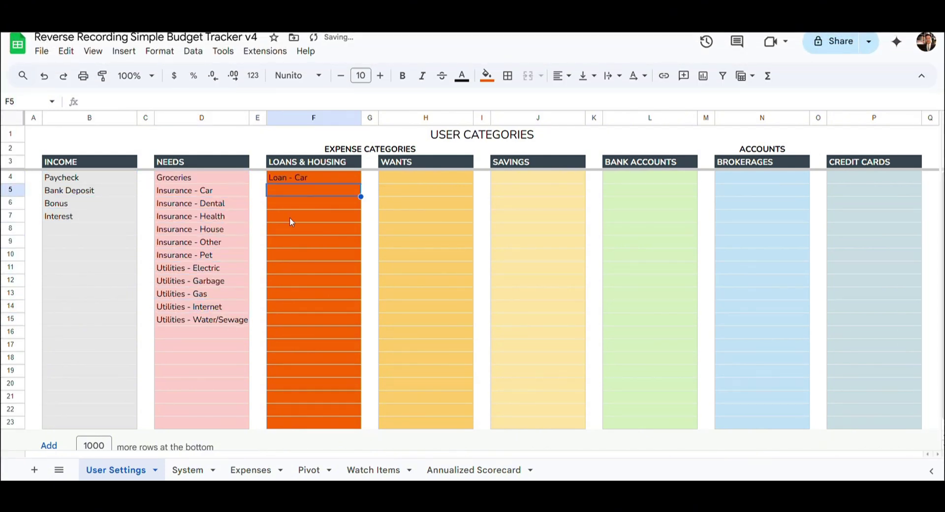
Step: Fill Wants with Amazon, Cell, Credit Card Payments, Dining Out, Entertainment, Furniture, Gifts, Gym, Maint. (Car, Home, Self care), Parking & Registration and Subscription
text(Cell Credit Card Payments Dining Out Entertainment Furniture Gifts Gym Maint. - Car Maint. - Home )
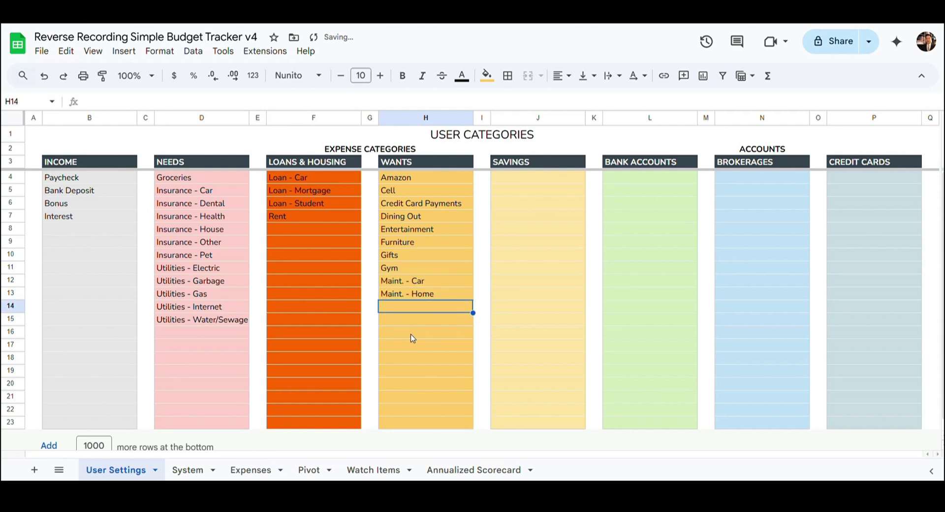
text(Maint. - Self care Parking & Registration Subscription)
Step: Fill the Savings categories with Emergency Fund, Rich Life, Sink Fund - Car, Sink Fund - Pet and Sink Fund - Vacation
click(537, 177)
text(Emergency Fund)
key(Down)
text(Rich Life Sink Fund - Car Sink Fund - Pet Sink Fund - Vacation)
Step: List Personal Checking, Joint Checking, Insurance Checking, Personal Savings, Joint Savings and Joint Sink as bank accounts
key(Right)
key(Right)
key(Up)
key(Up)
key(Up)
key(Up)
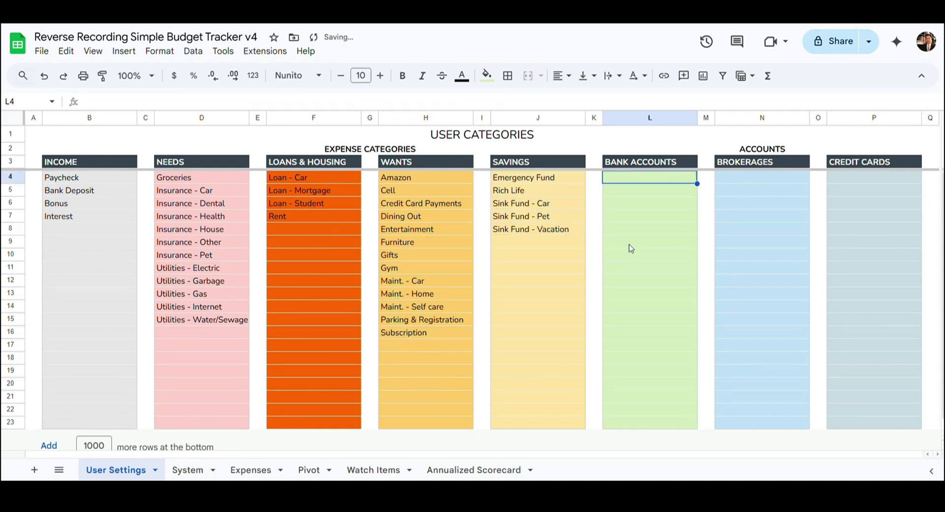
text(Personal Checking Joint Checking Insurance Checking Personal Savings Joint Savings)
key(Down)
text(Joint Sink)
Step: List Fidelity, Schwab and Vanguard as brokerages
key(Right)
key(Right)
key(Up)
key(Up)
key(Up)
key(Up)
key(Up)
text(Fidelity Schwab Vanguard)
Step: List Amex - Blue, Amex - Clear, Amex - Green, Chase - United, Citi - AA, Citi - Costco, Citi - Rewards and Discover as credit cards
key(Right)
key(Right)
key(Up)
key(Up)
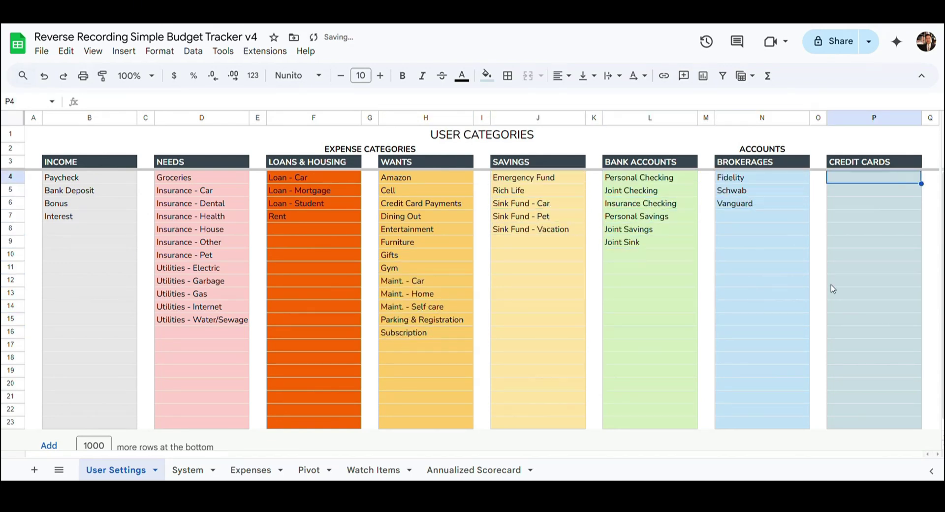
text(Amex - Blue Amex - Clear Amex - Green Chase - United Chase - United Citi - AA Citi - Costco Citi - Rewards)
key(Return)
text(Discover)
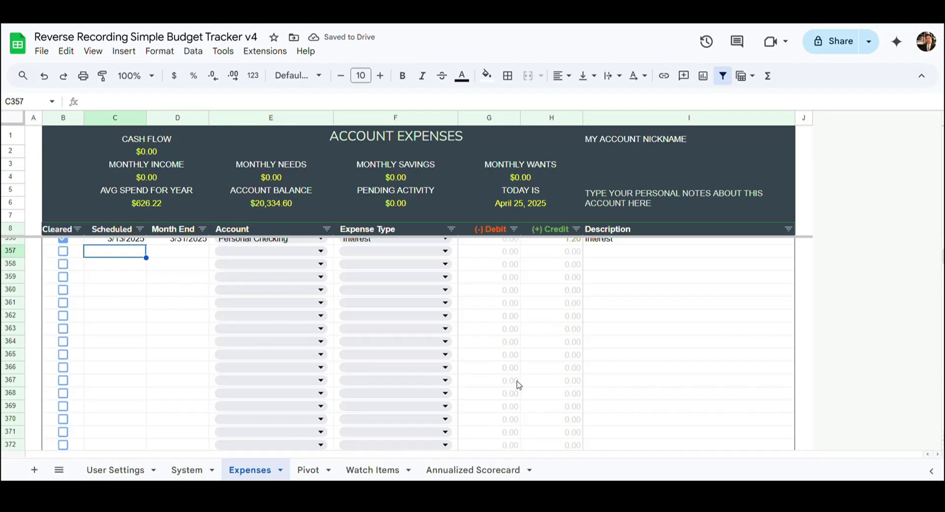
Step: Log an expense in row 357: 3/17/2025, Personal Savings, Emergency Fund, debit 15,000
text(3/17/2025)
key(Tab)
key(Tab)
text(Personal Savings)
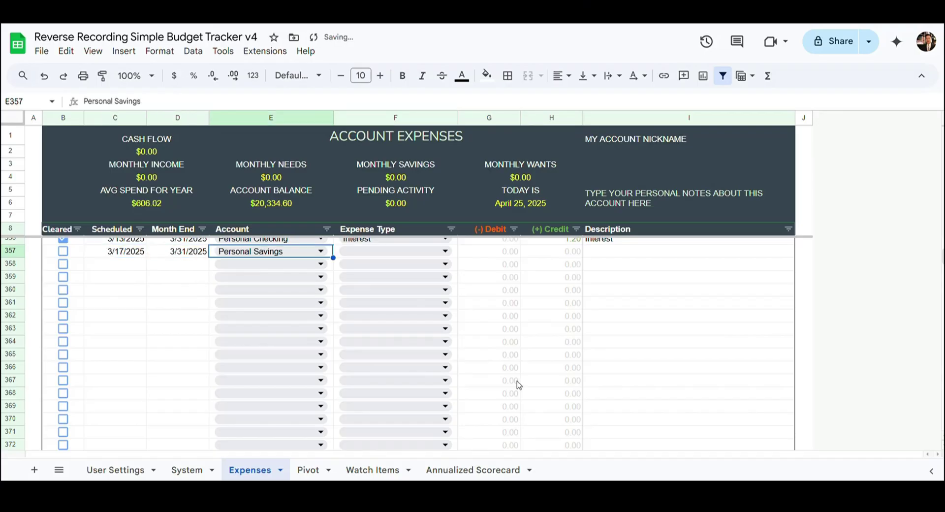
key(Tab)
text(Emergency Fund)
key(Tab)
text(015000)
Step: Log a student loan payment in row 358: 3/19/2025, Personal Checking, Loan - Student, debit 582.47
key(Down)
text(582.47)
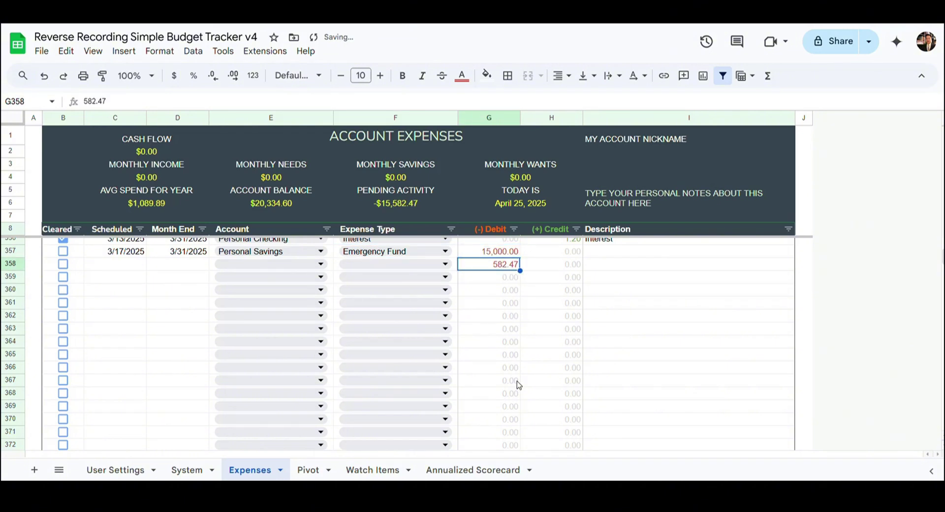
key(Left)
text(Loan - Student)
key(Left)
text(Personal Checking)
key(Left)
key(Left)
text(3/19/2025)
key(Return)
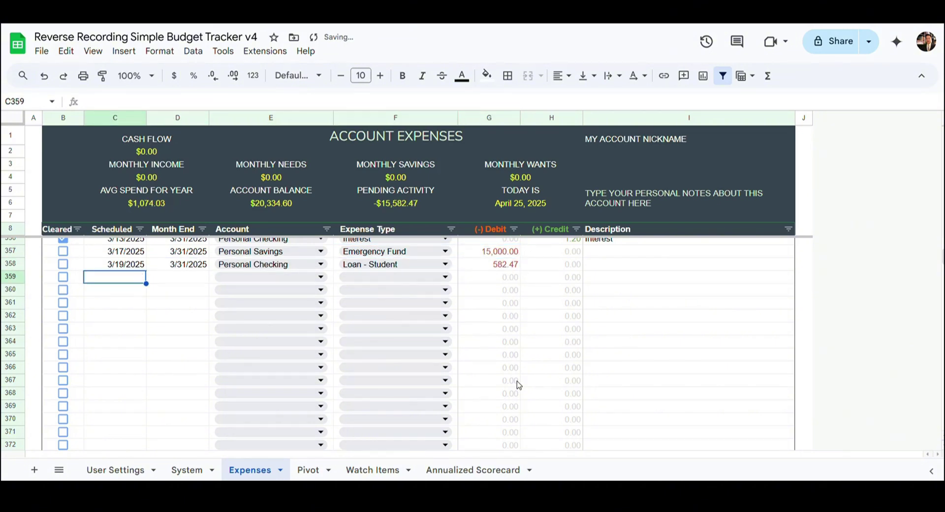
Step: Log income in row 359: 3/20/2025, Personal Checking, Paycheck, credit 3,984.96, described as Paycheck
text(3/20/2025)
key(Tab)
key(Tab)
text(Personal Checking)
key(Tab)
text(Paycheck)
key(Tab)
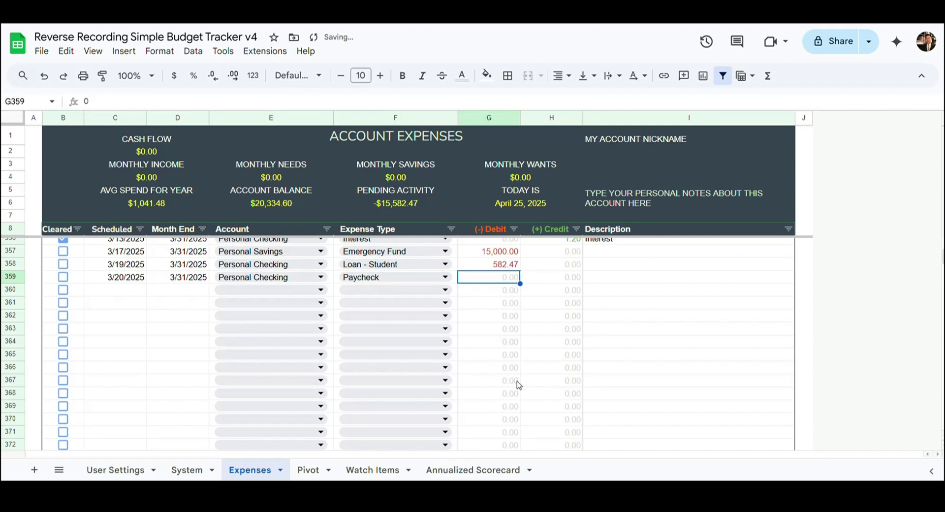
key(Tab)
text(3984.96)
key(Tab)
text(Paycheck)
Step: Log the mortgage in row 360: 3/28/2025, Joint Checking, Loan - Mortgage, debit 2,600, described as Mortgage
key(Down)
text(Mortgage)
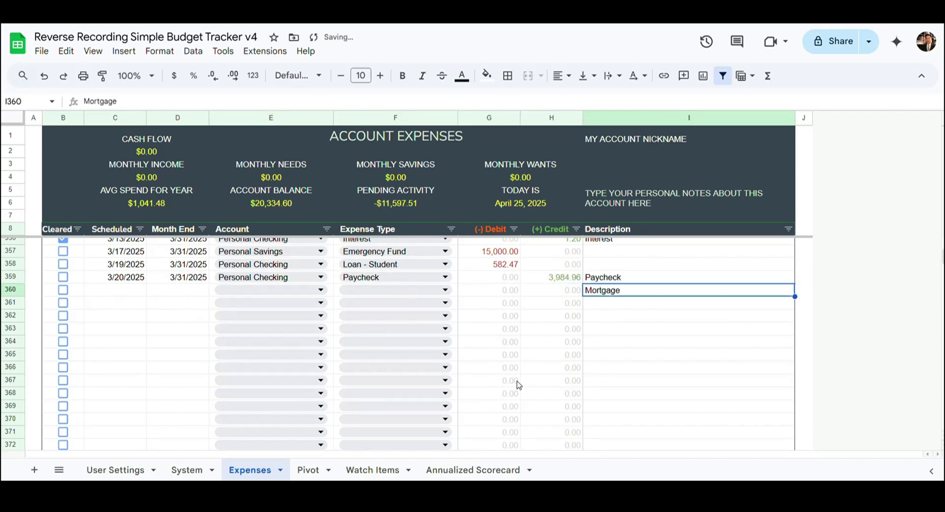
key(Left)
key(Left)
text(2600)
key(Left)
text(Loan - Mortgage)
key(Left)
text(Joint Checking)
key(Left)
key(Left)
text(3/28/2025)
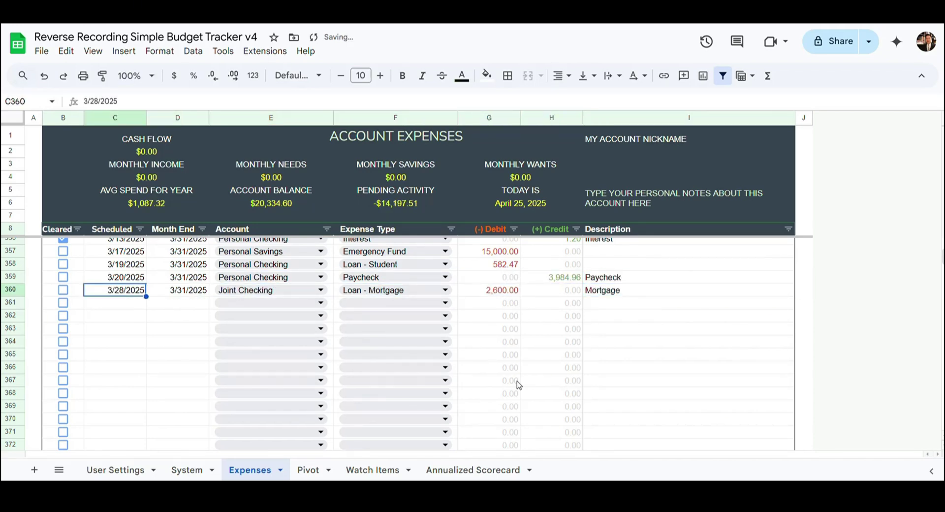
Step: Log row 361 as 3/28/2025, Joint Checking, Credit Card Payments, debit 600, described as Joint Credit Card
key(Return)
text(3/28/2025)
key(Tab)
key(Tab)
text(Joint Checking)
key(Tab)
text(Credit Card Payments)
key(Tab)
text(600)
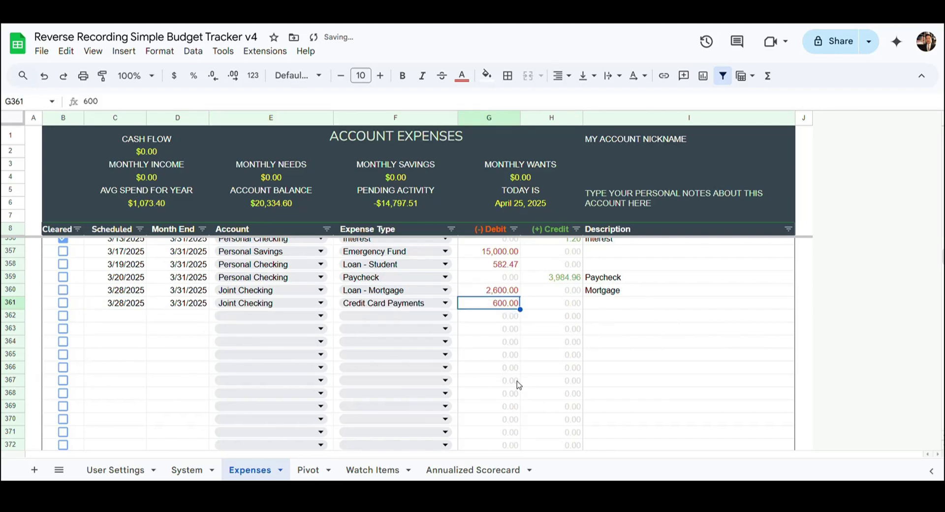
key(Tab)
key(Tab)
text(Joint Credit Card)
Step: Log the car loan in row 362: 3/28/2025, Personal Checking, Loan - Car, debit 992.12
key(Down)
key(Left)
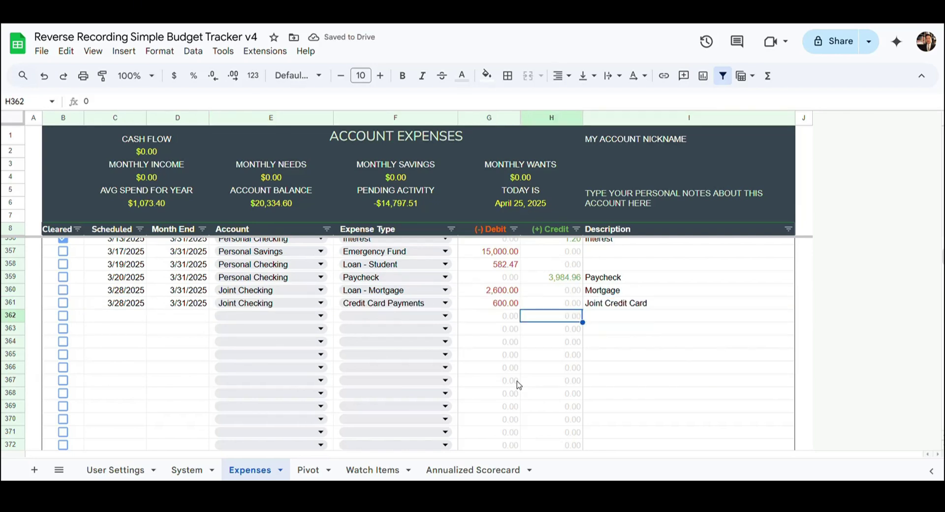
key(Left)
text(992.12)
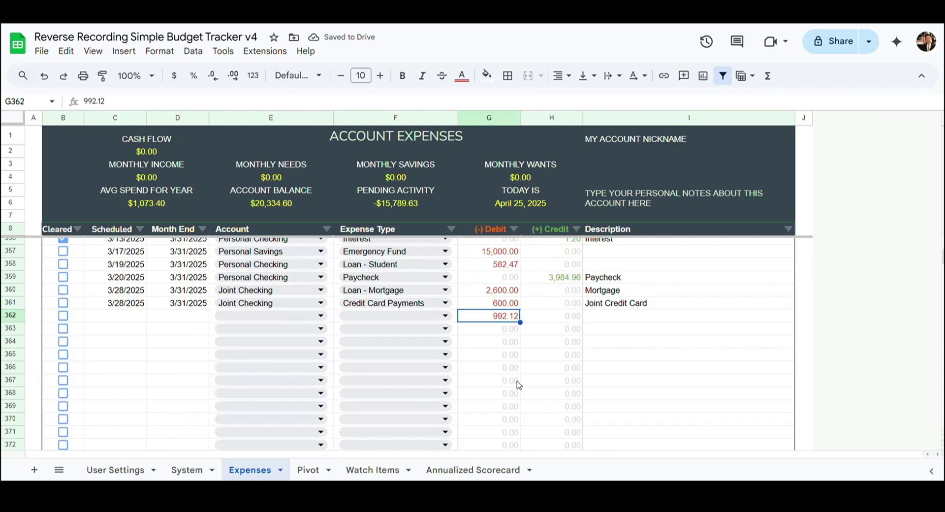
key(Left)
key(ctrl+v)
key(Left)
key(ctrl+v)
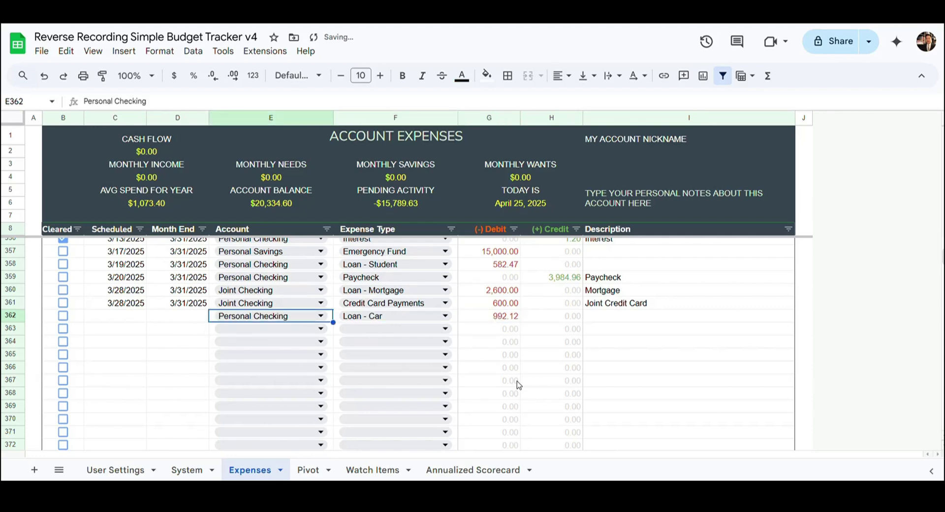
key(Left)
key(Left)
text(3/28/2025)
key(Down)
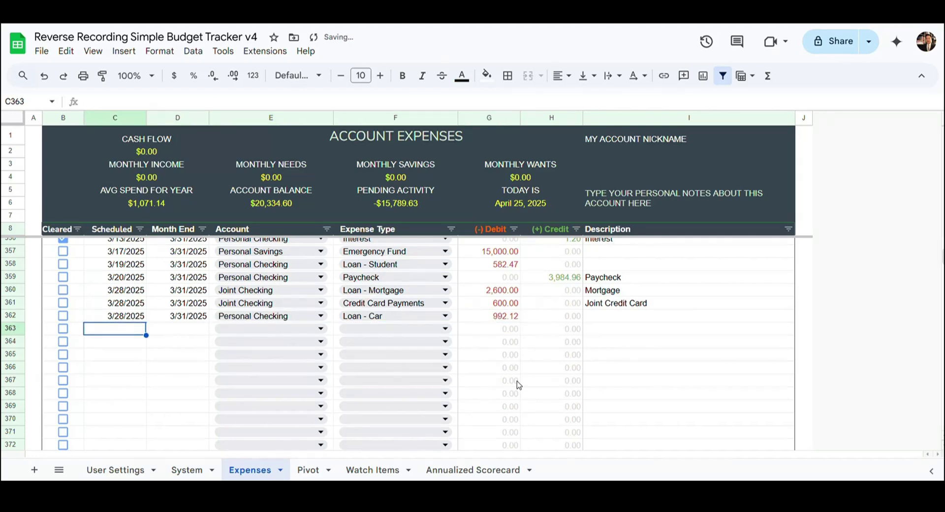
Step: Log a card payment in row 363: 04/01/2025, Amex - Clear, Credit Card Payments, debit 1,346.84
text(04/01/2025)
key(Right)
key(Right)
key(ctrl+v)
key(Right)
key(ctrl+v)
key(Right)
text(0)
text(1,346.84)
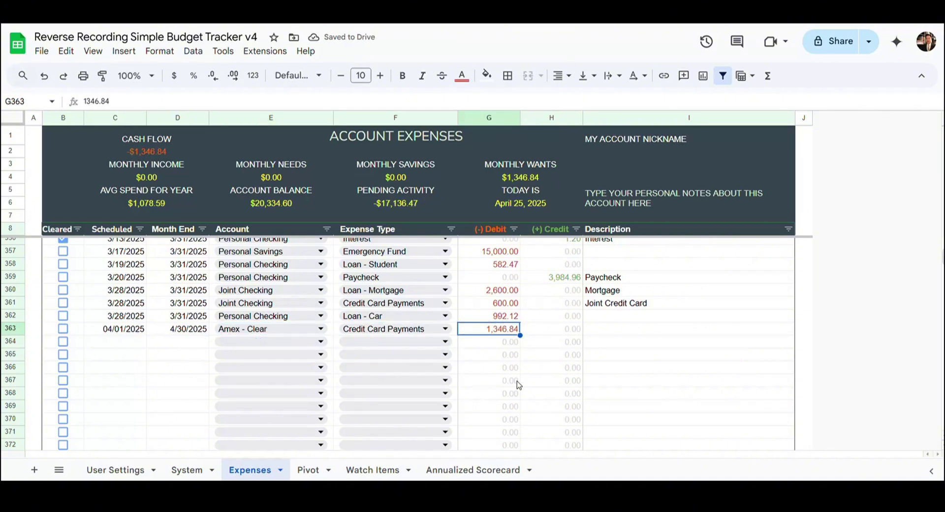
Step: Log a savings contribution in row 364: 4/2/2025, Fidelity, Rich Life, debit 1,000
key(Right)
key(Down)
key(Left)
text(1000)
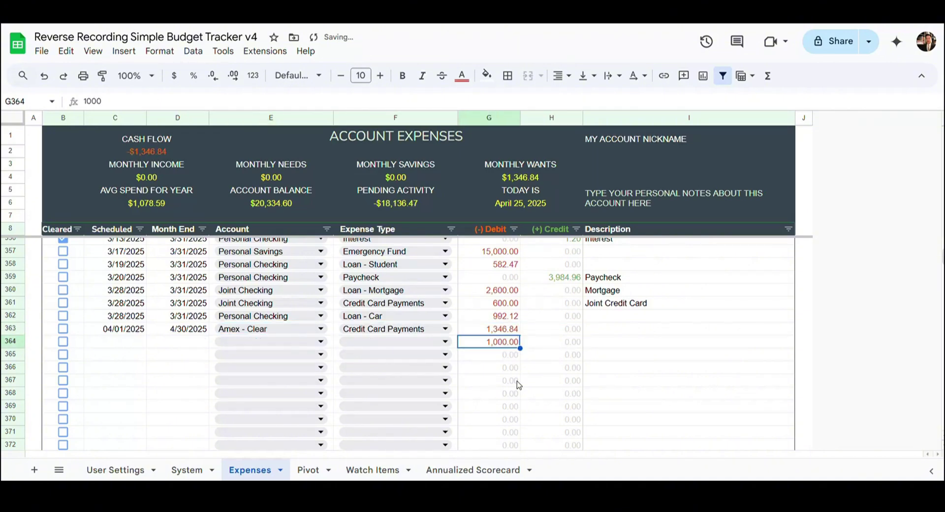
key(Left)
key(ctrl+v)
key(Left)
key(ctrl+v)
key(Left)
key(Left)
text(4/2/2025)
key(Down)
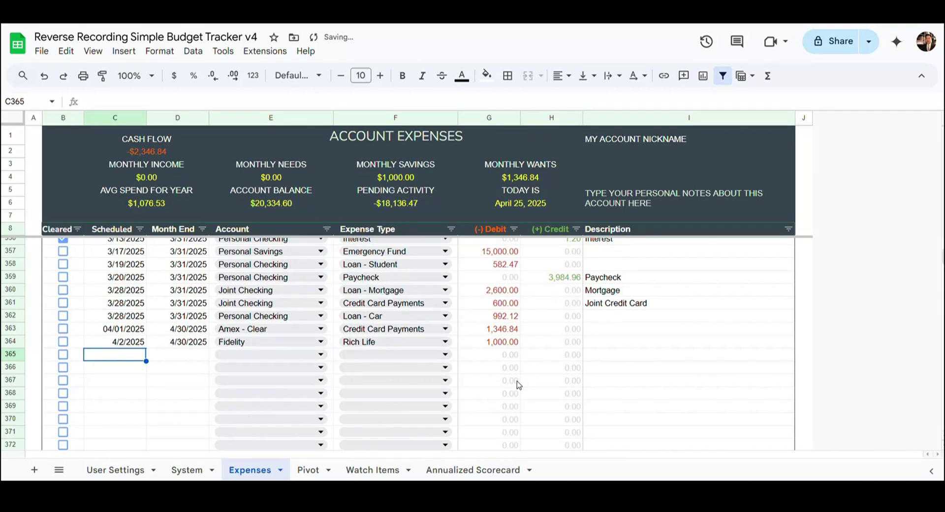
Step: Log a card payment in row 365: 04/03/2025, Citi - Costco, Credit Card Payments, debit 1,061.10
text(04/03/2025)
key(Right)
key(Right)
key(ctrl+v)
key(Right)
key(ctrl+v)
key(Right)
text(1061.1)
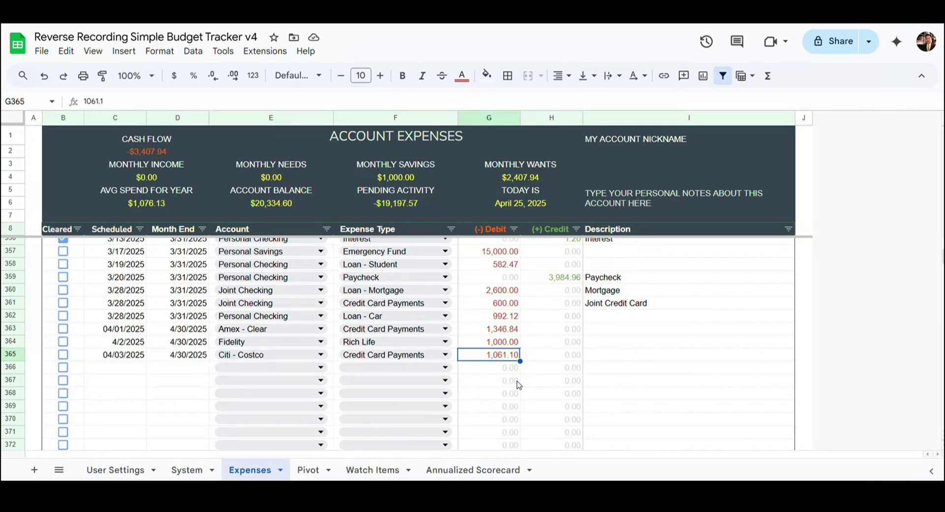
Step: Log income in row 366: 04/03/2025, Personal Checking, Paycheck, credit 3,904.97, described as Paycheck
key(Right)
key(Right)
key(Down)
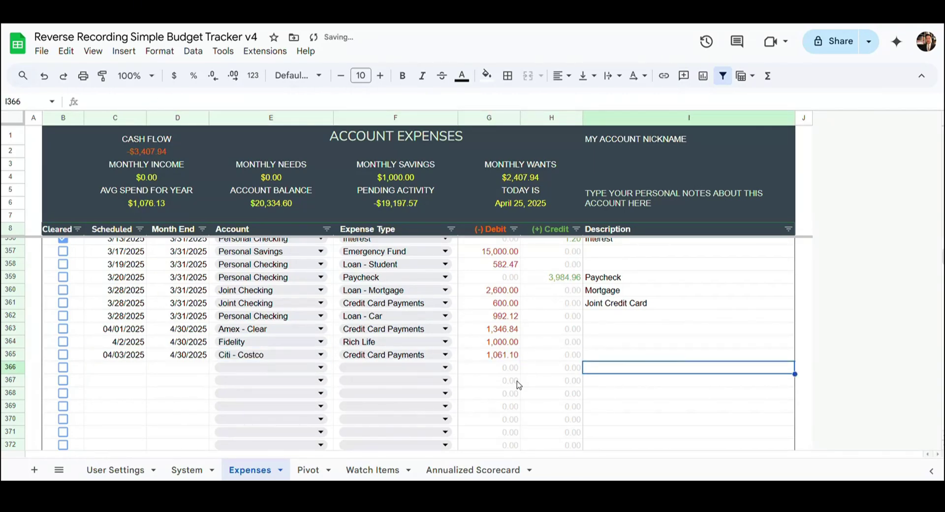
text(Paycheck)
key(Left)
text(0)
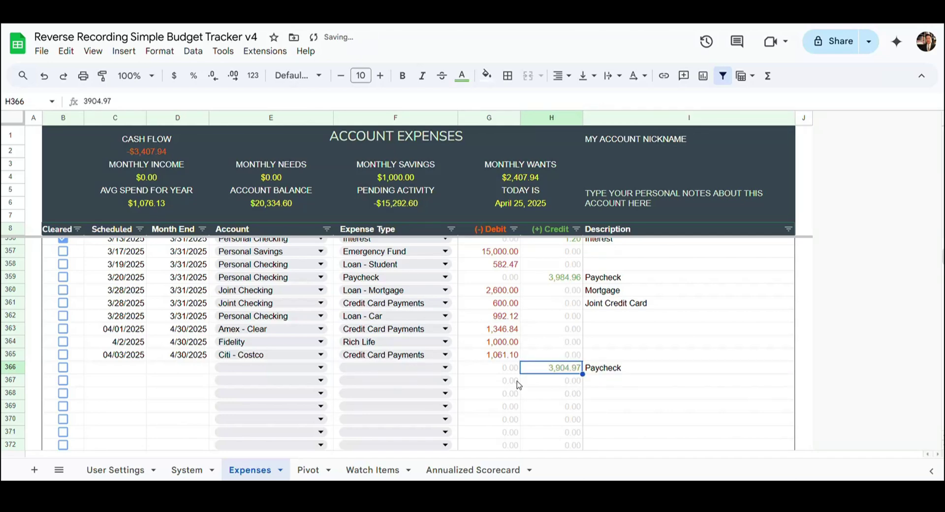
key(Left)
key(Left)
key(ctrl+v)
key(Left)
key(ctrl+v)
key(Left)
key(Left)
text(04/03/2025)
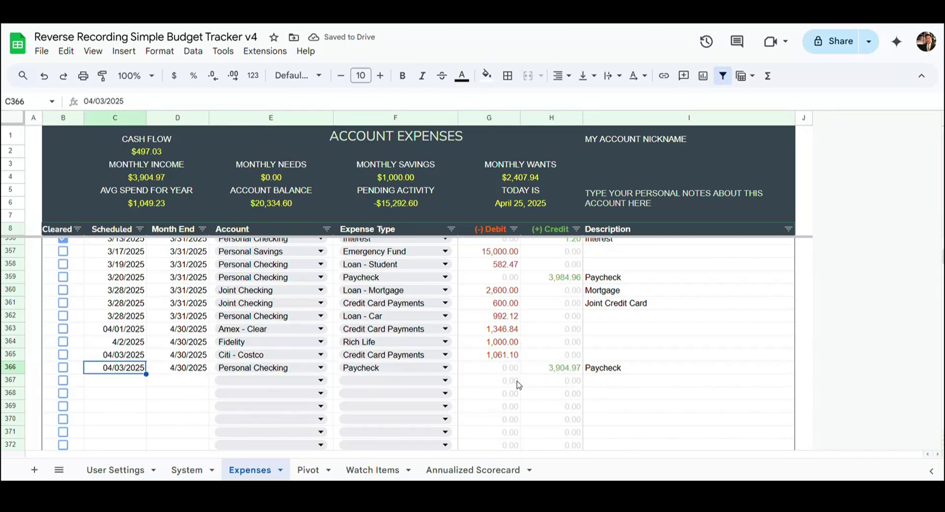
Step: Log a card payment in row 367: 04/07/2025, Citi - Rewards, Credit Card Payments, debit 87.63
key(Down)
text(04/07/2025)
key(Right)
key(Right)
text(Citi - Rewards)
key(Right)
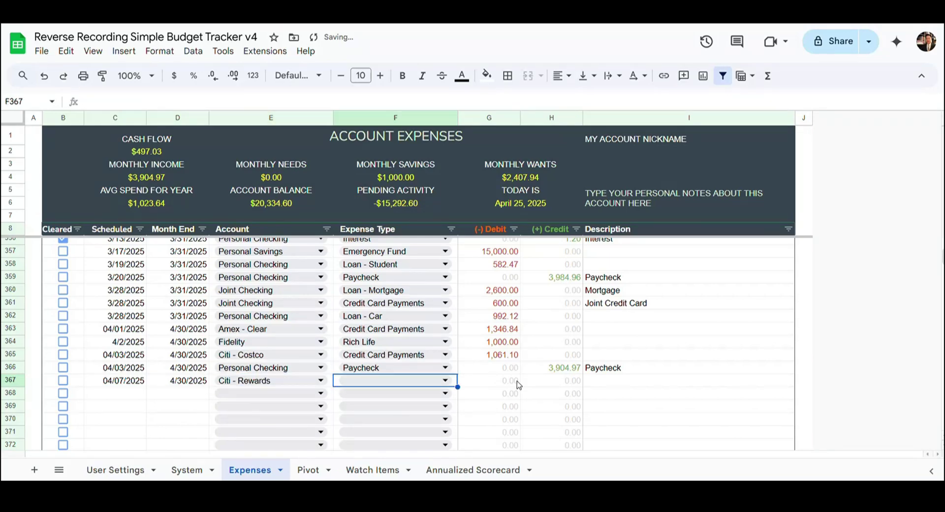
text(Credit Card Payments)
key(Right)
text(87.63)
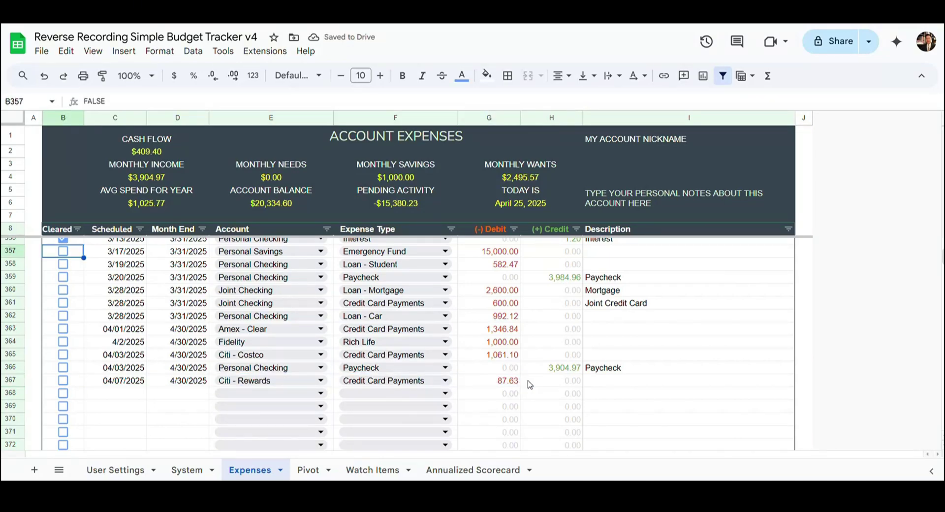
Step: Mark the transactions in rows 357 through 367 as cleared
click(64, 251)
click(64, 267)
click(63, 277)
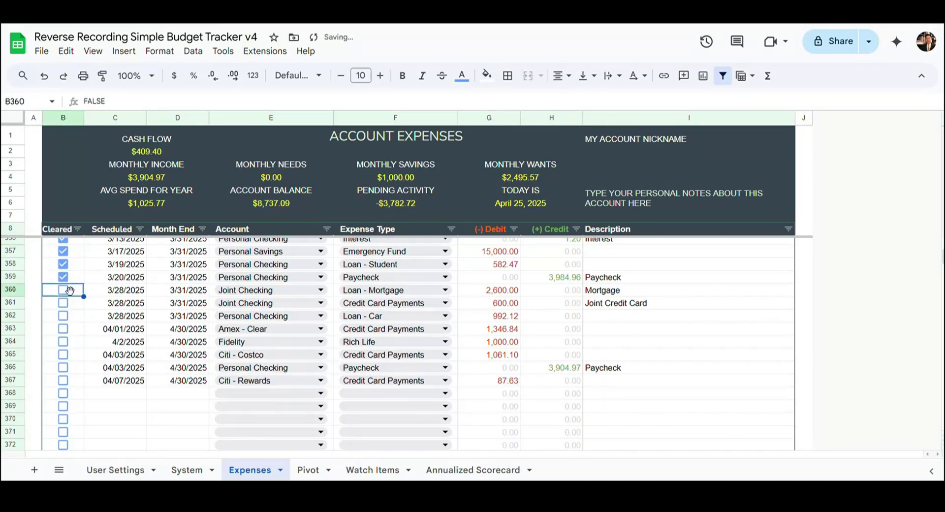
click(63, 289)
click(63, 303)
click(63, 316)
click(63, 329)
click(63, 342)
click(63, 354)
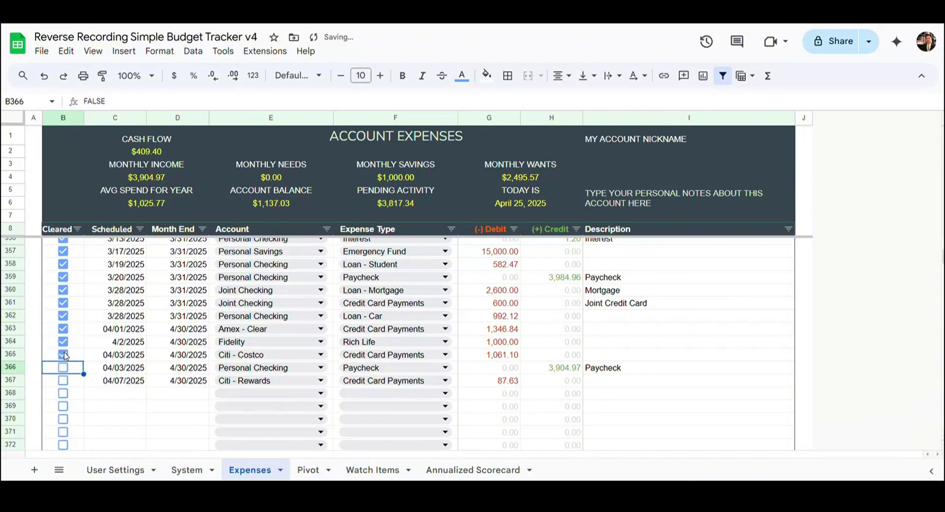
click(63, 367)
click(63, 380)
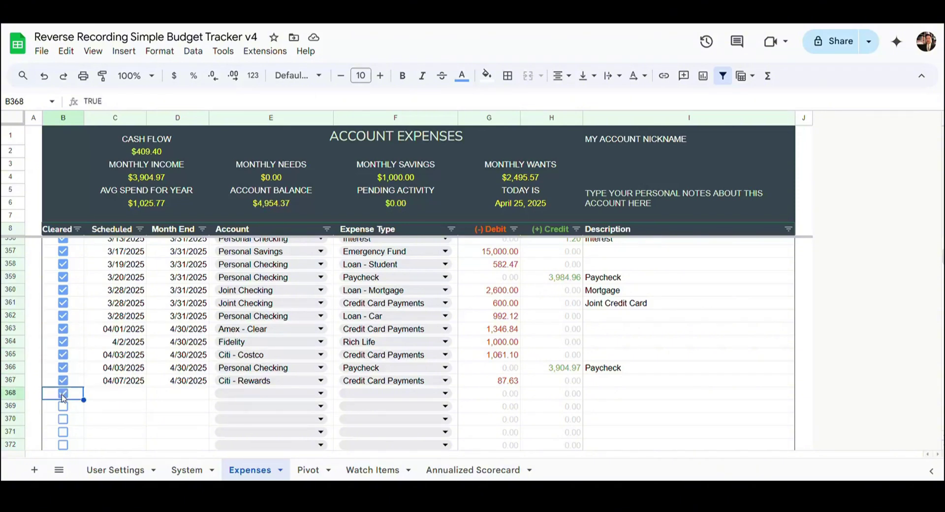
Step: Log a cleared transaction in row 368: 4/7/2025, Joint Checking, Credit Card Payments, debit 3,000, described as Taxes
click(63, 396)
key(Tab)
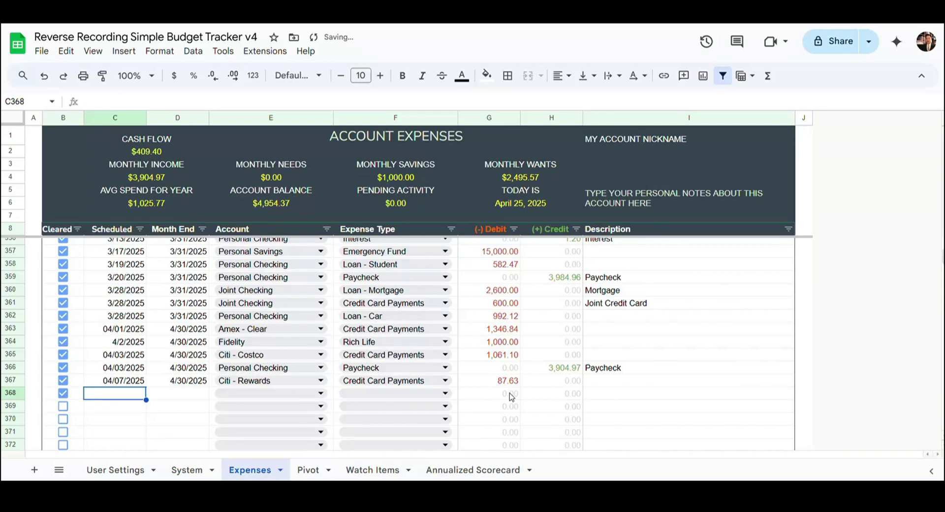
text(4/7/2025)
key(Tab)
key(Tab)
text(Joint Checking)
key(Tab)
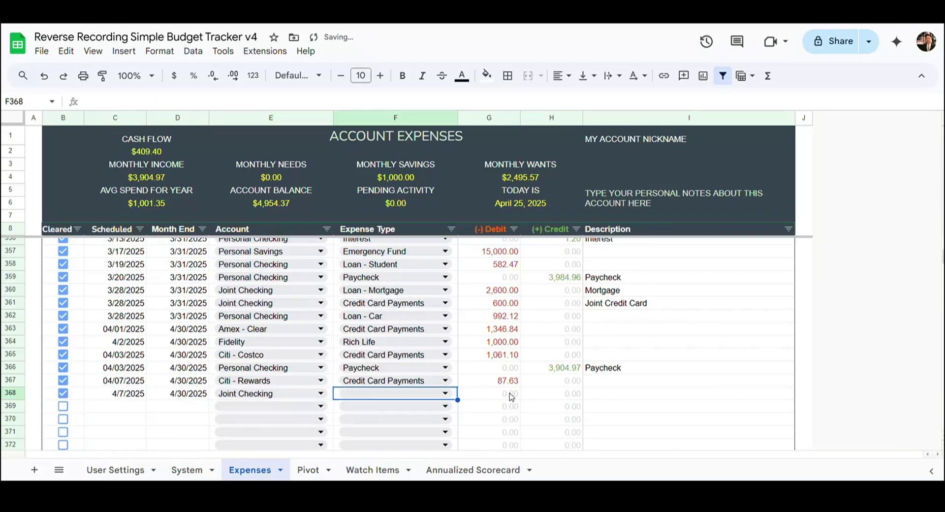
text(Credit Card Payments)
key(Tab)
text(3000)
key(Tab)
key(Tab)
text(Taxes)
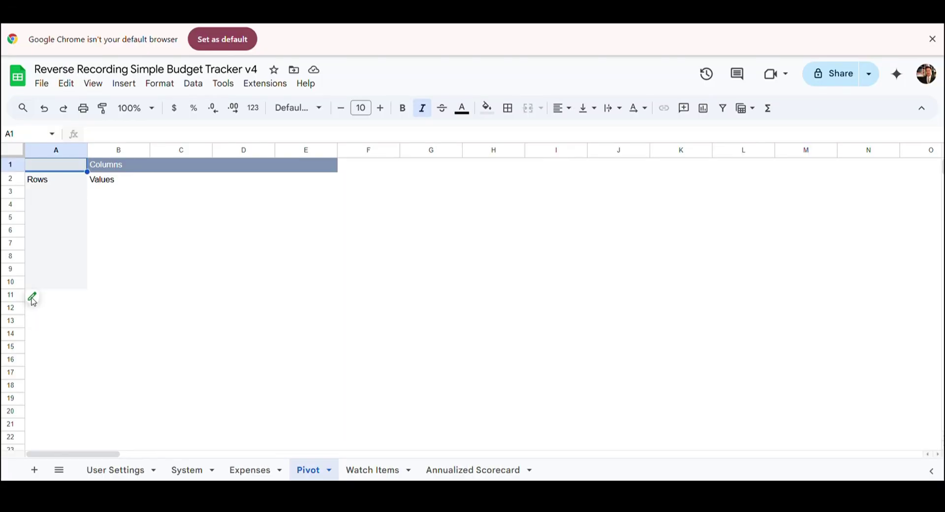
Step: Edit the pivot table to use Month End for rows and Account for columns
click(51, 302)
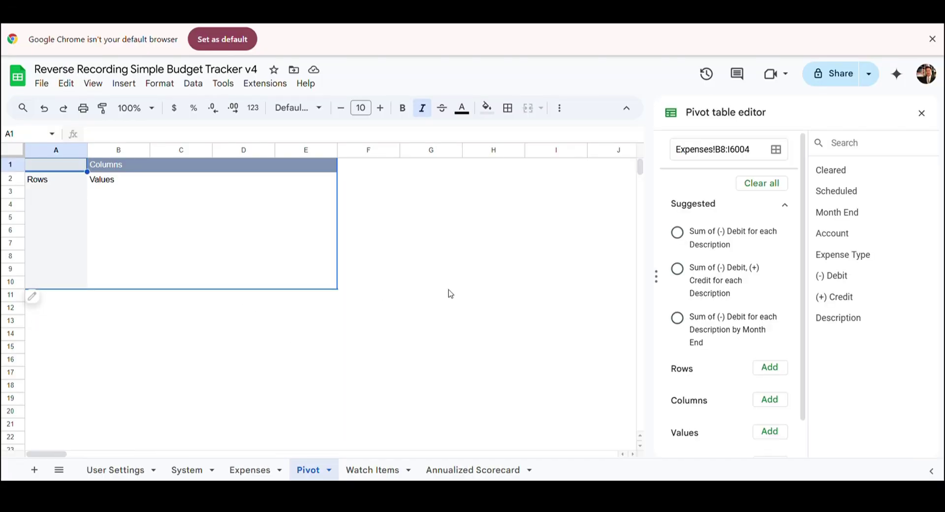
click(769, 369)
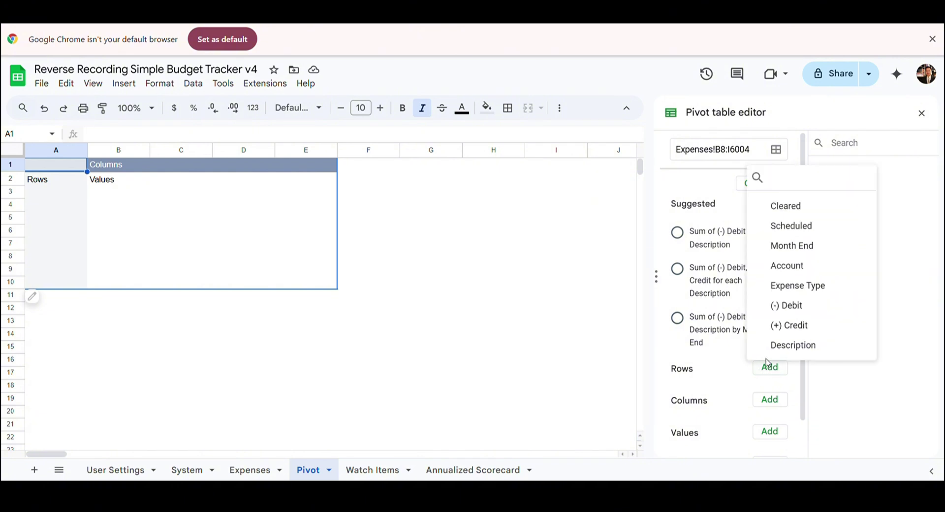
click(789, 246)
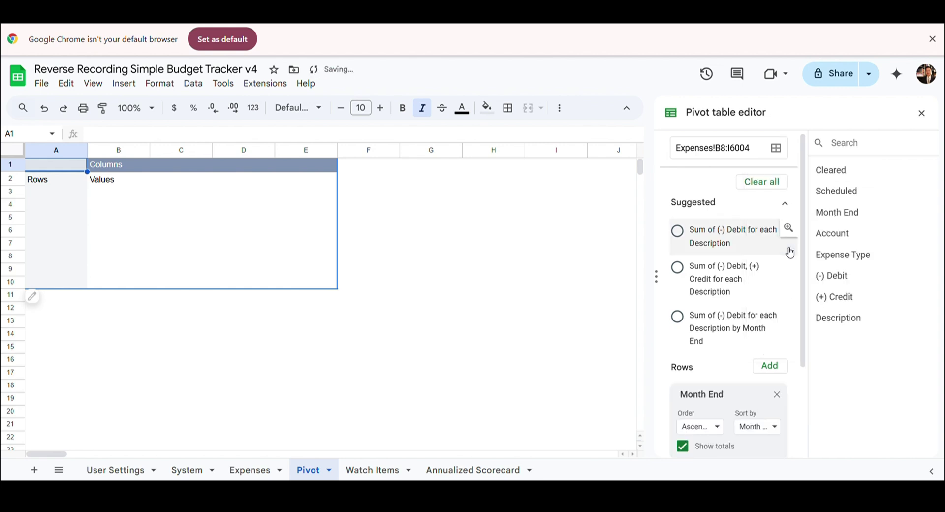
scroll(704, 379, down, 3)
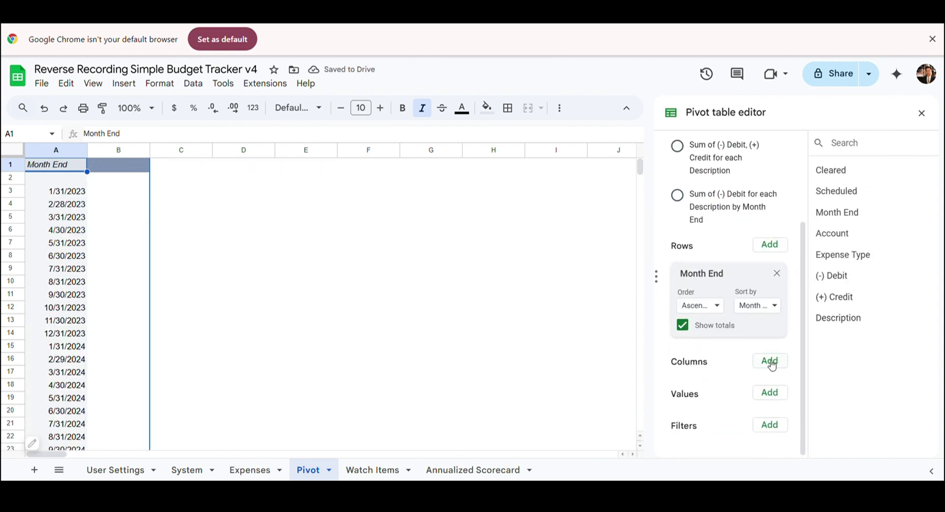
click(771, 363)
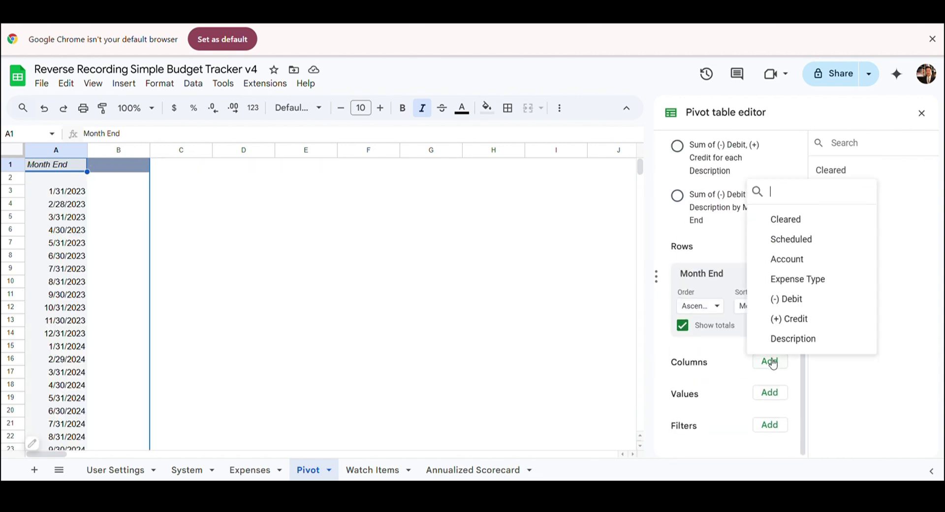
click(796, 261)
Step: Add (-) Debit as the pivot table's value field
scroll(798, 290, down, 3)
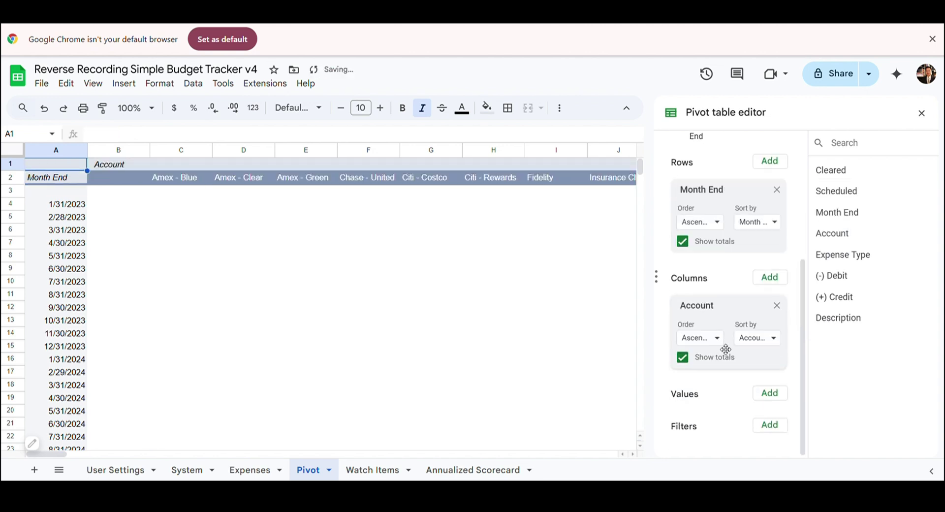
click(772, 394)
click(794, 333)
scroll(761, 361, down, 2)
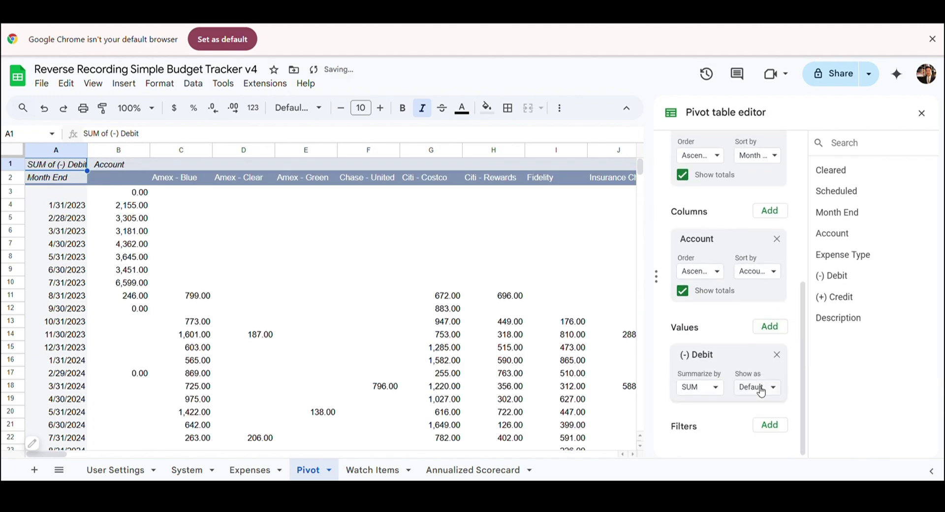
Step: Add an Expense Type filter to the pivot table that includes only Amazon
click(770, 425)
click(787, 343)
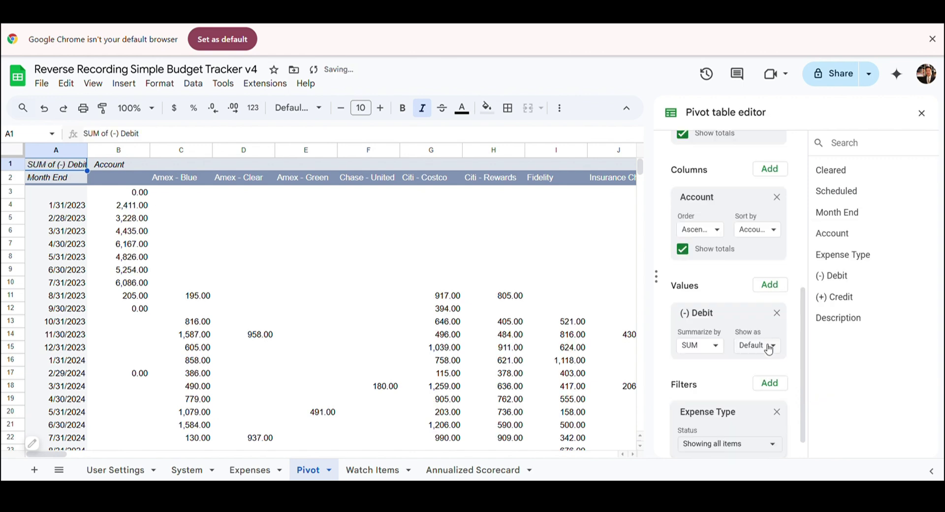
click(742, 414)
click(736, 364)
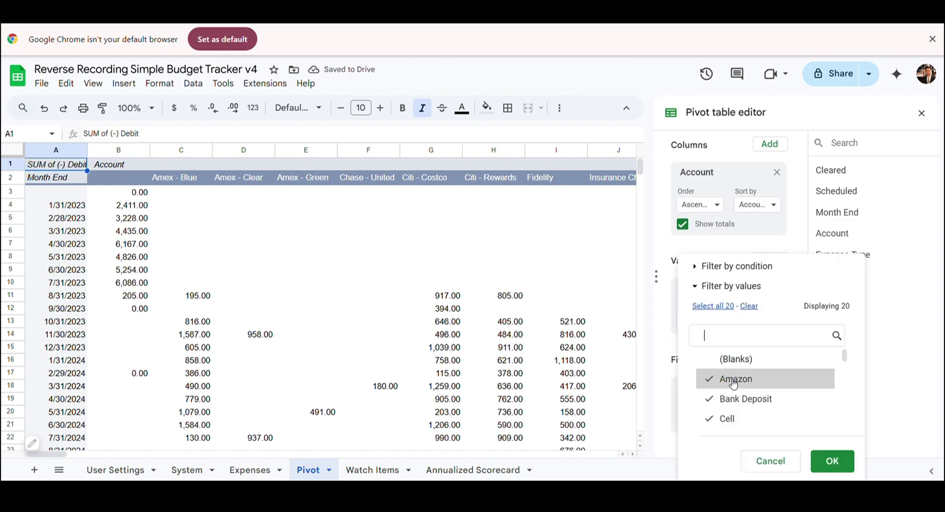
click(756, 313)
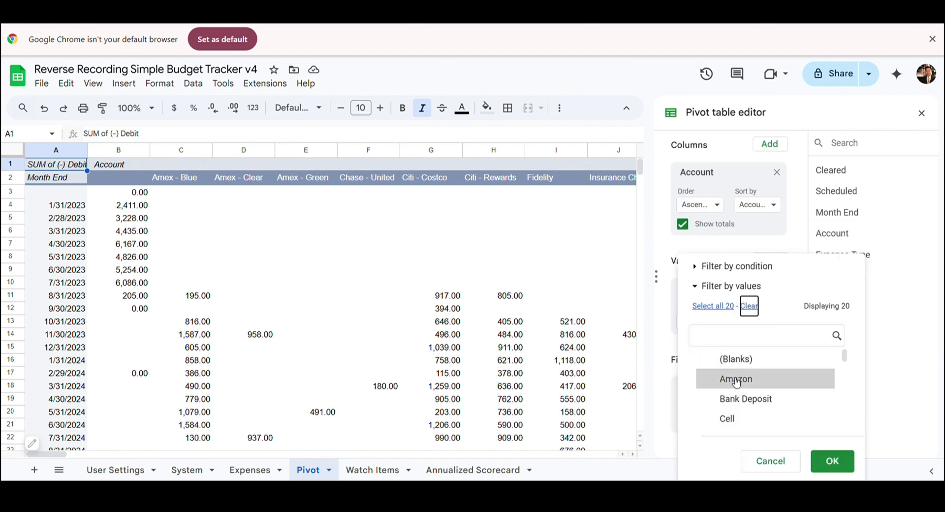
click(735, 379)
click(832, 461)
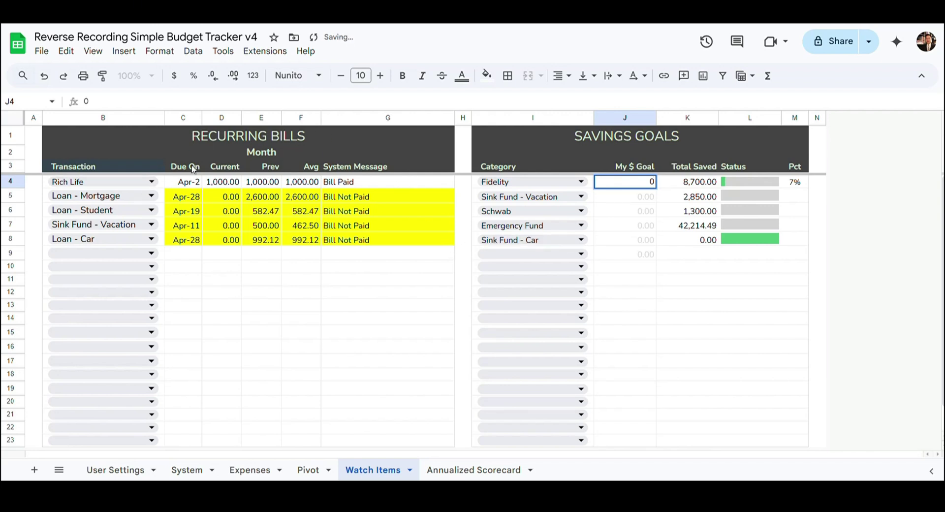
Step: On the Watch Items sheet, set savings goals of 600 for Fidelity, 1,011 for Sink Fund - Vacation and 789 for Schwab
key(Escape)
key(Down)
text(0)
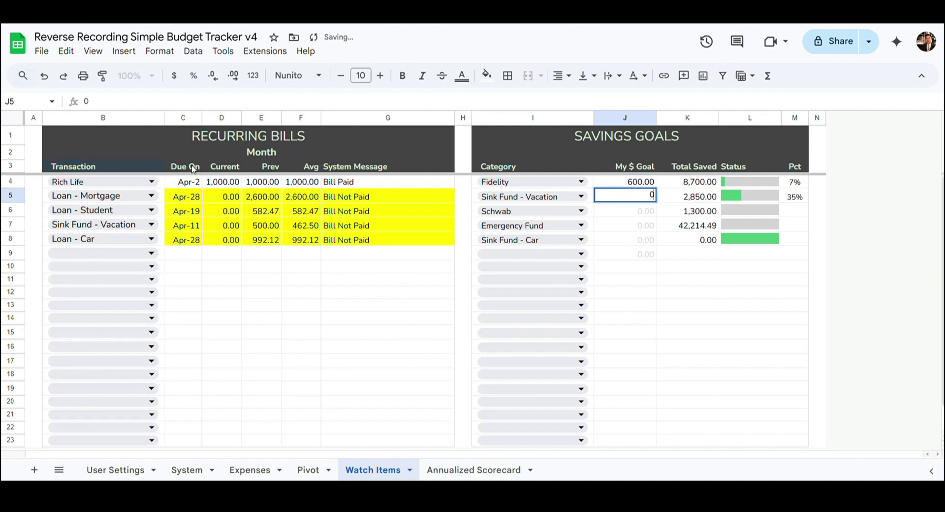
key(Escape)
key(Down)
text(0)
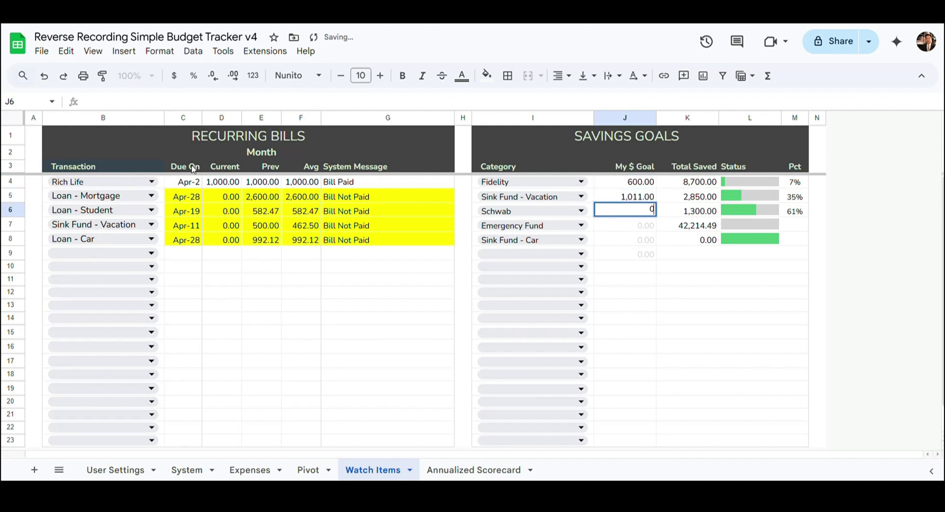
key(Escape)
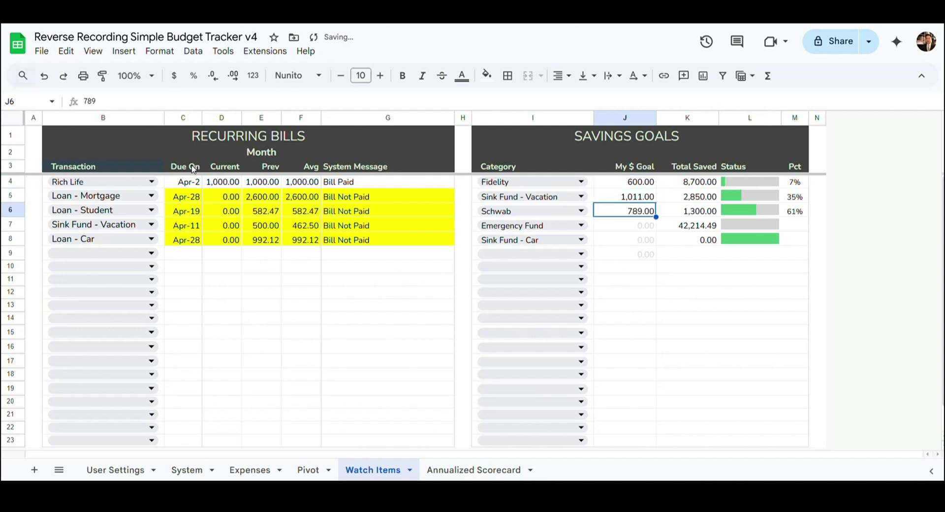
Step: Enter savings goals of 456 for Emergency Fund and 0 for Sink Fund - Car
key(Down)
text(0)
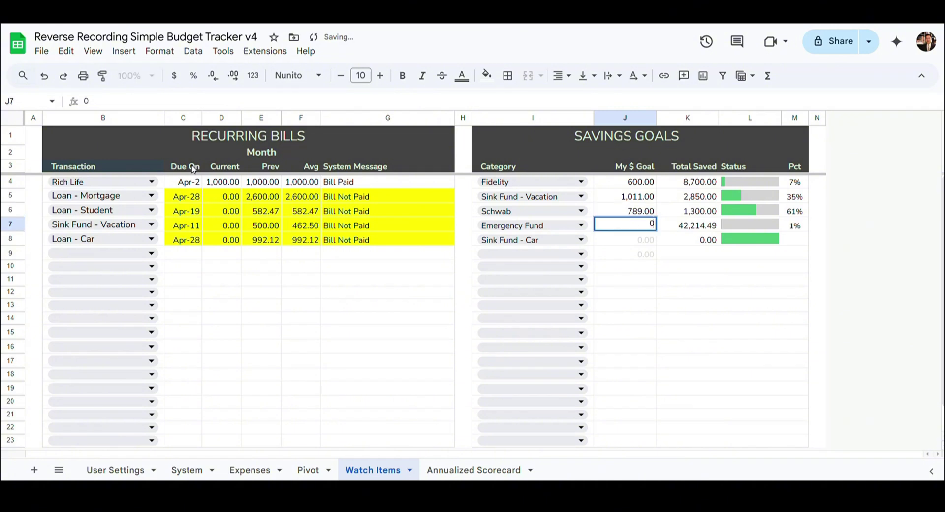
key(Escape)
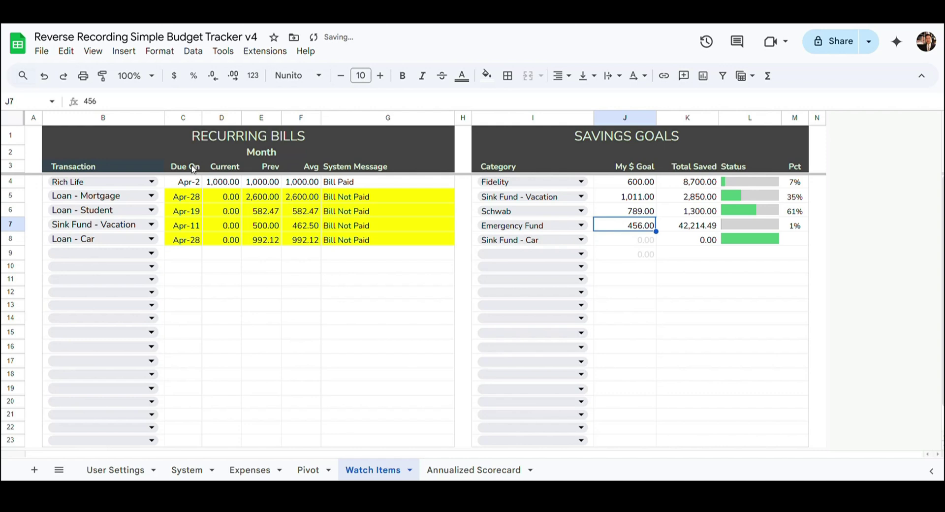
key(Down)
text(0)
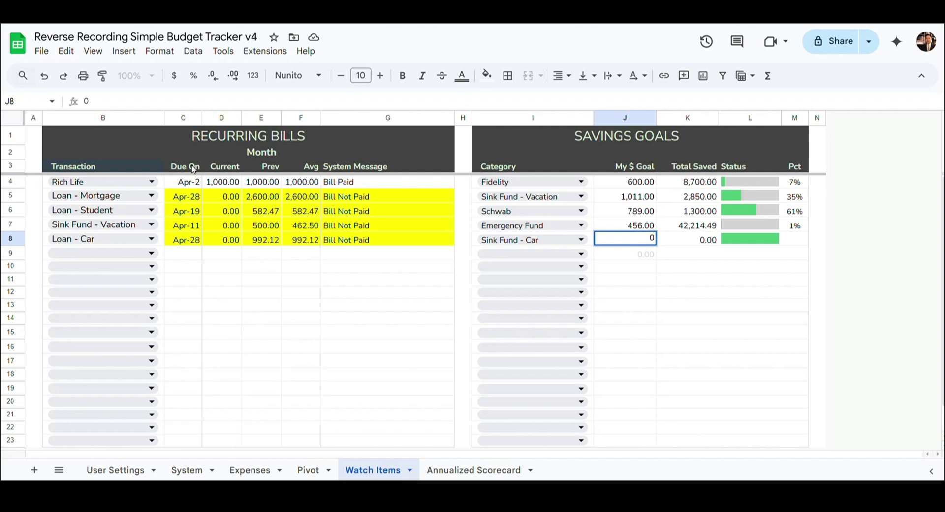
key(Escape)
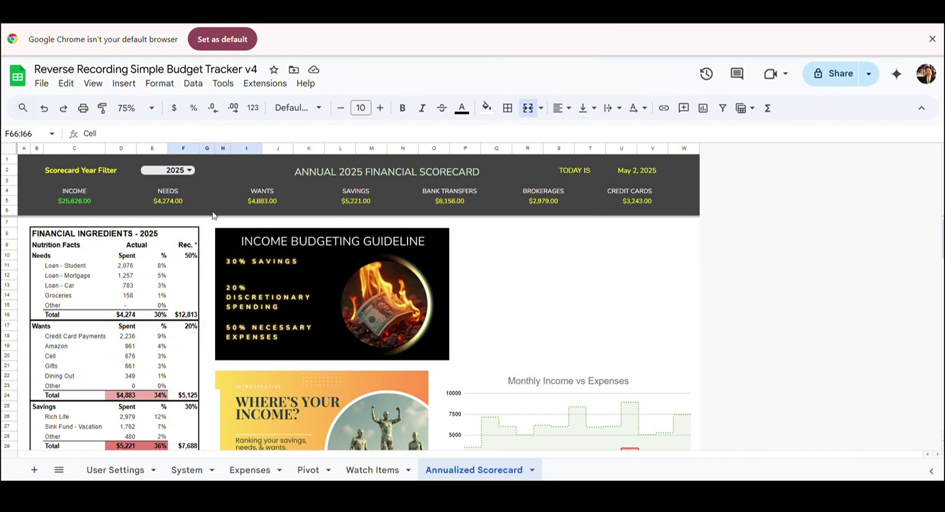
Step: Compare annual scorecards by switching the year filter to 2024, then 2023, and back to 2025
click(189, 170)
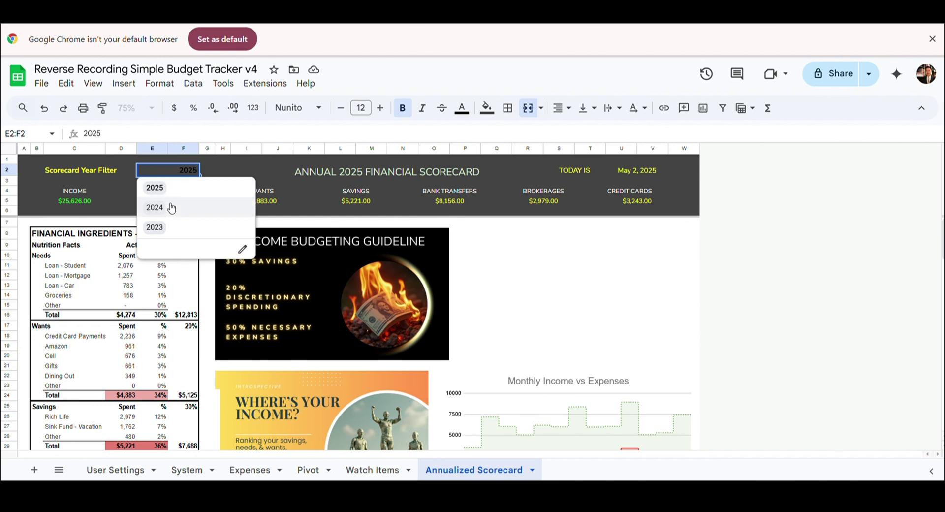
click(155, 208)
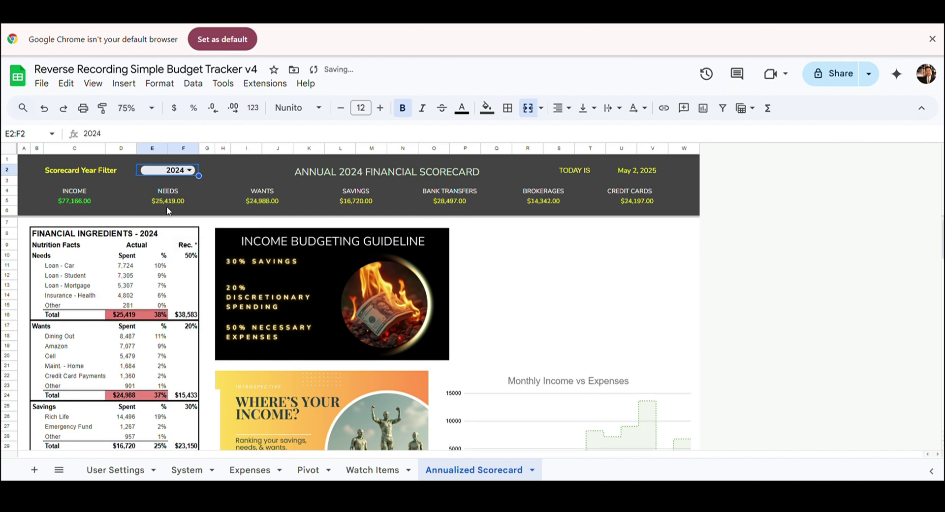
click(185, 172)
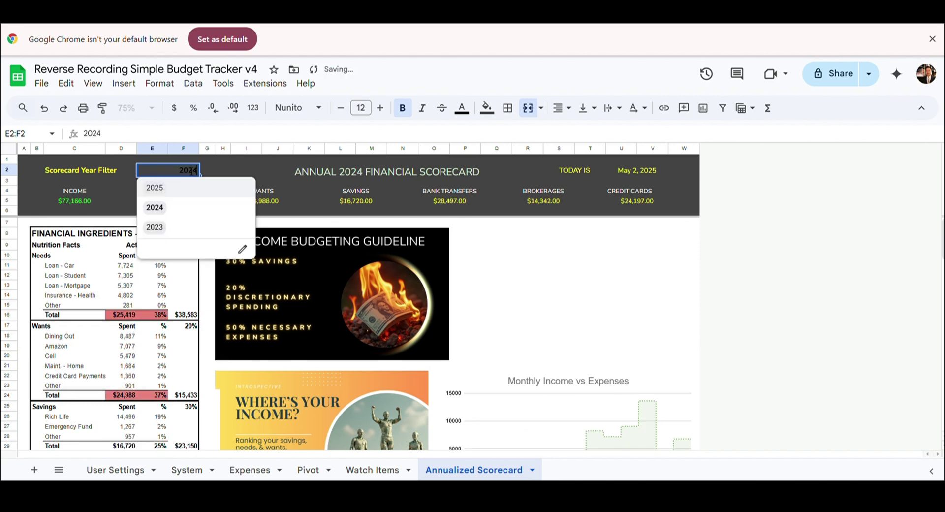
click(179, 228)
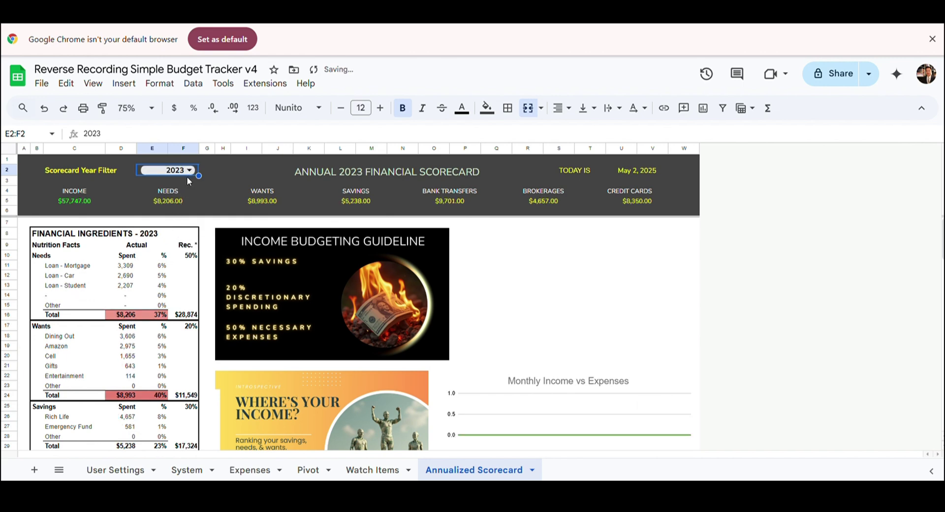
click(187, 175)
click(178, 188)
Step: Examine the 2025 scorecard's spending breakdown, monthly chart, zero-based budget and velocity of income, checking the Expenses sheet along the way
scroll(173, 252, down, 1)
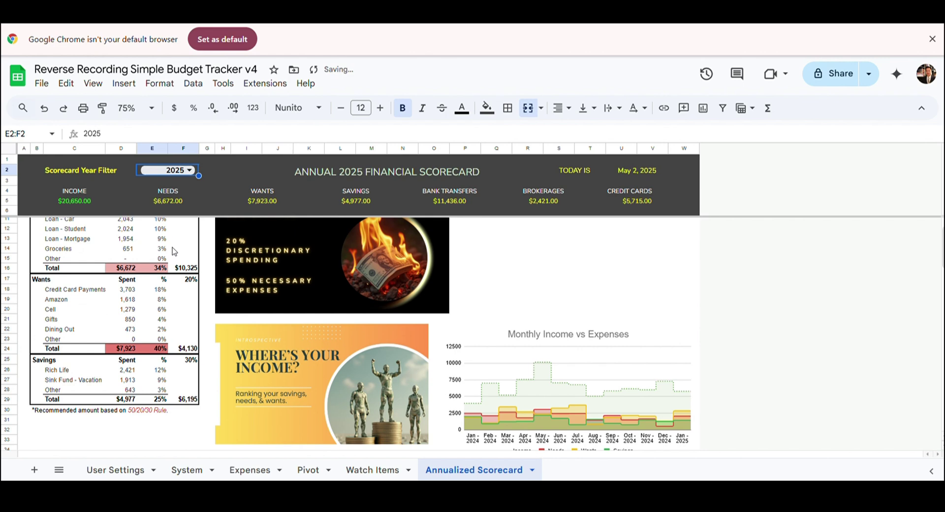
scroll(175, 251, up, 1)
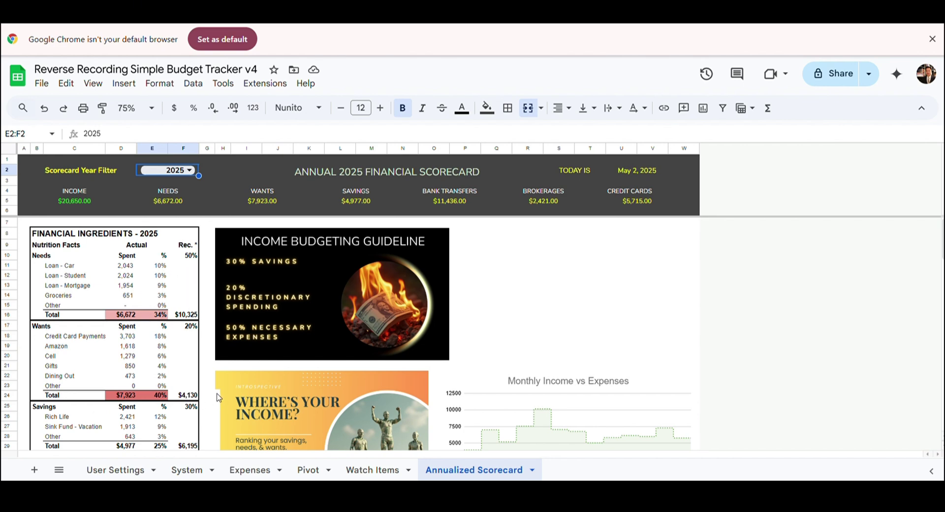
scroll(218, 398, down, 1)
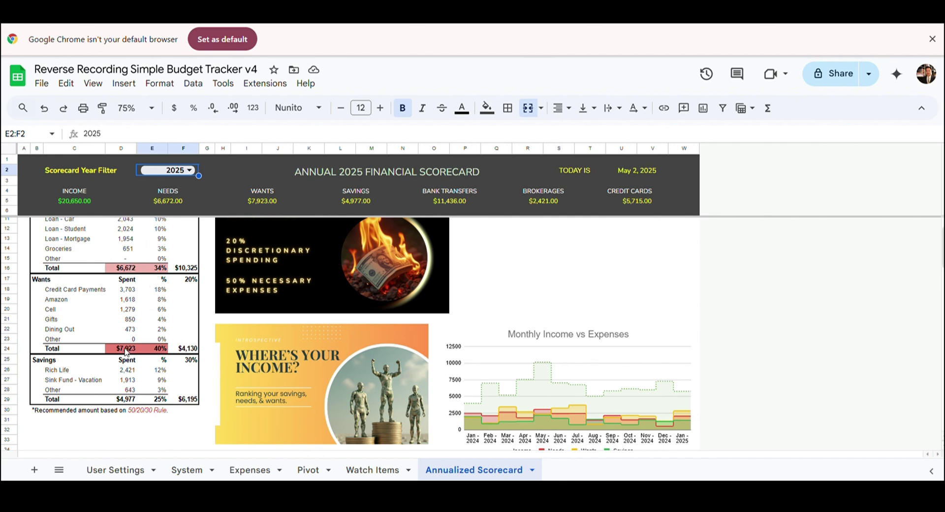
scroll(146, 352, up, 1)
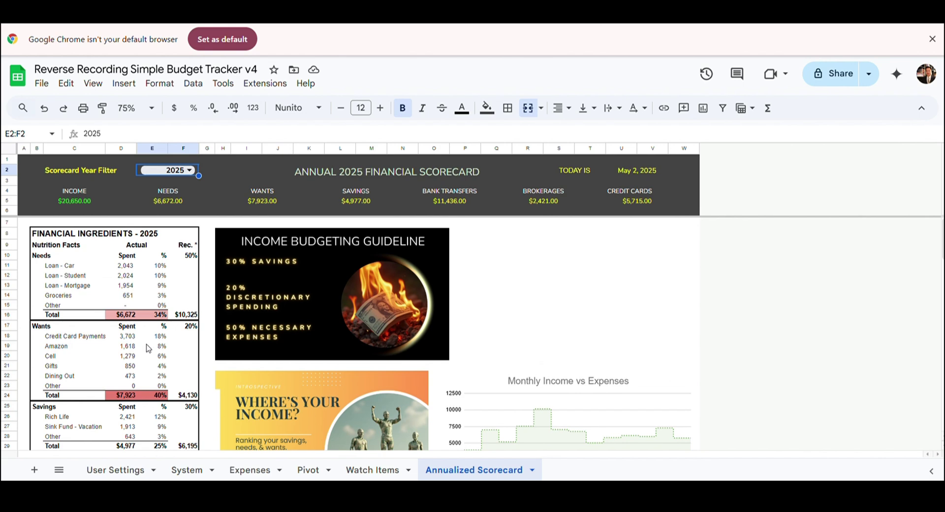
scroll(142, 343, down, 1)
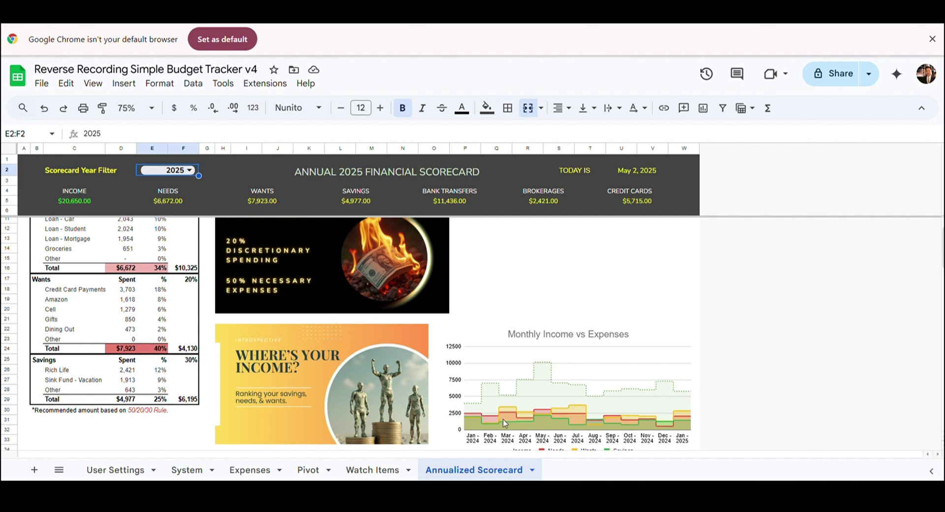
scroll(517, 431, down, 1)
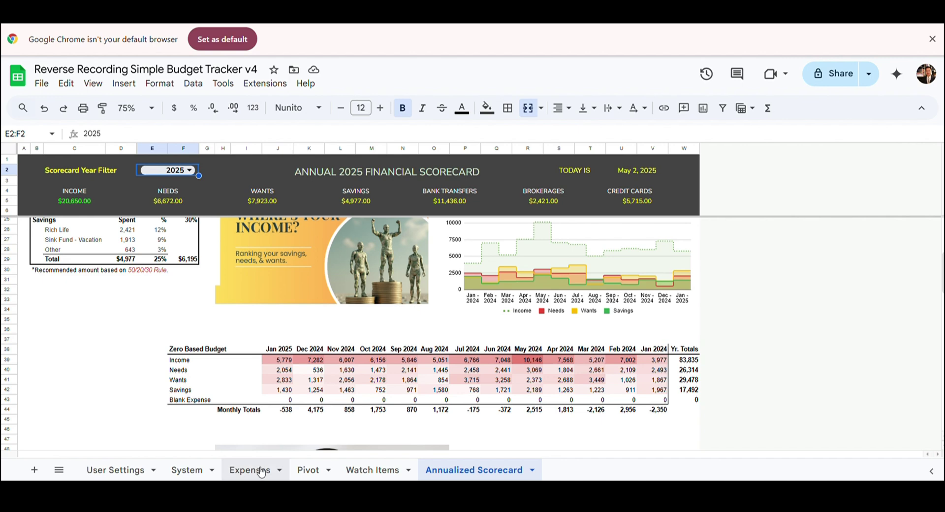
click(261, 471)
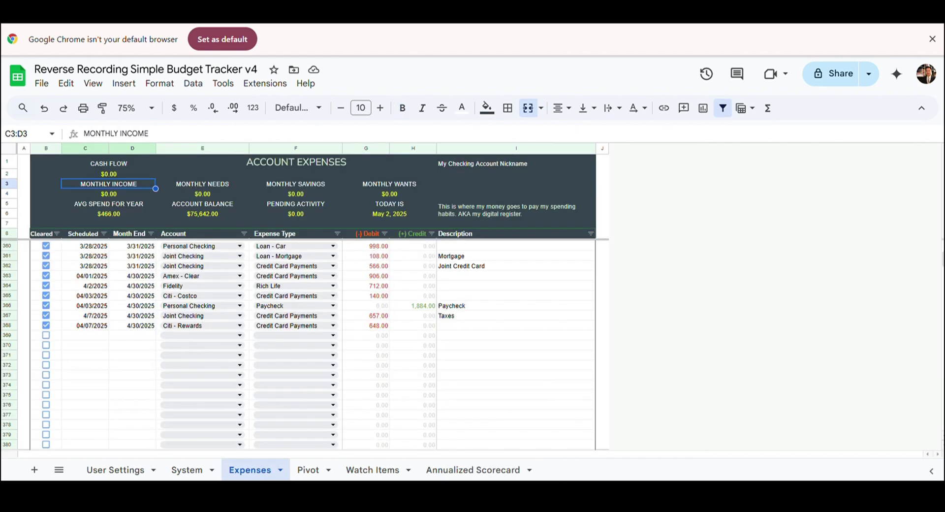
click(460, 471)
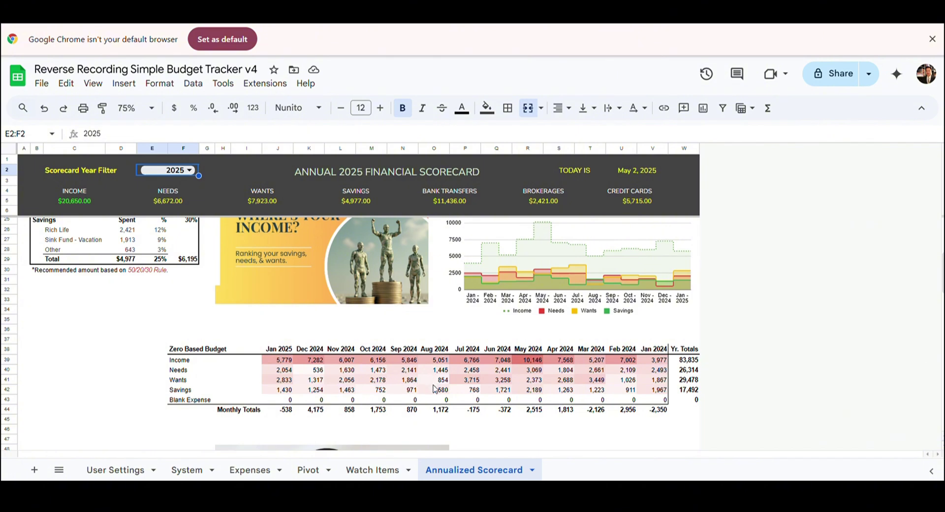
scroll(435, 389, down, 1)
scroll(435, 390, down, 1)
scroll(438, 394, down, 1)
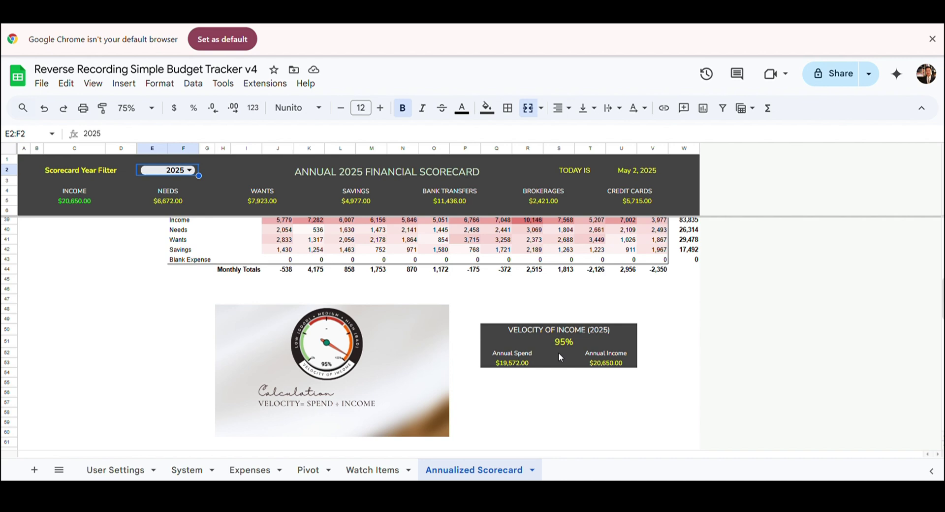
Step: Set the first expense type in the scorecard's expense heatmap to Amazon, and clear that selection again
scroll(558, 352, down, 3)
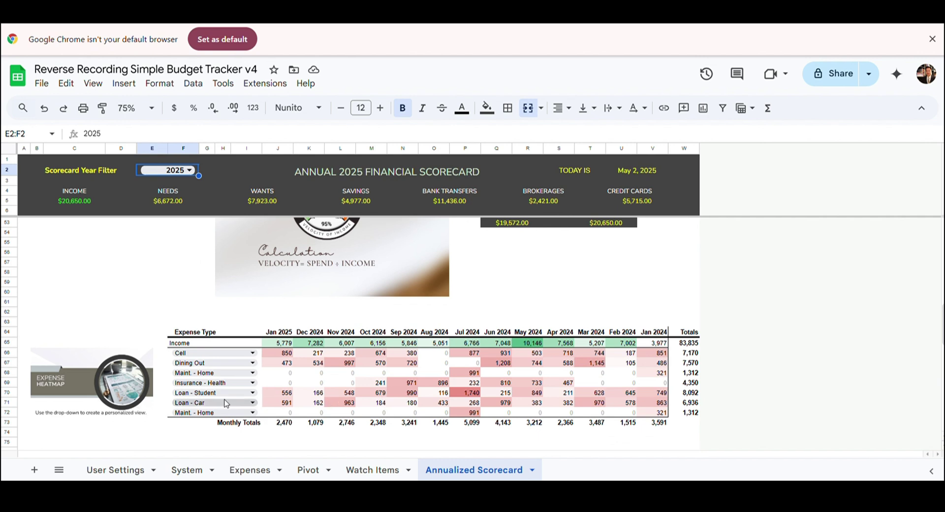
click(218, 353)
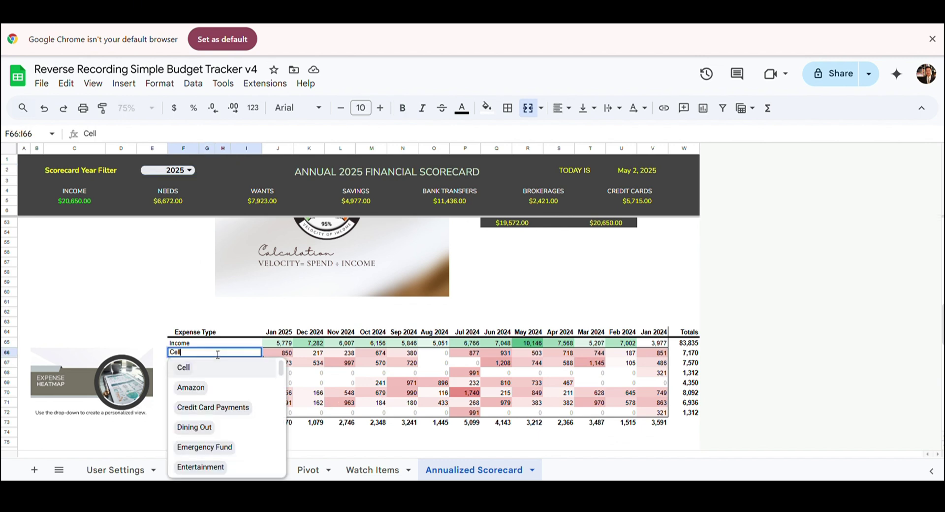
click(215, 390)
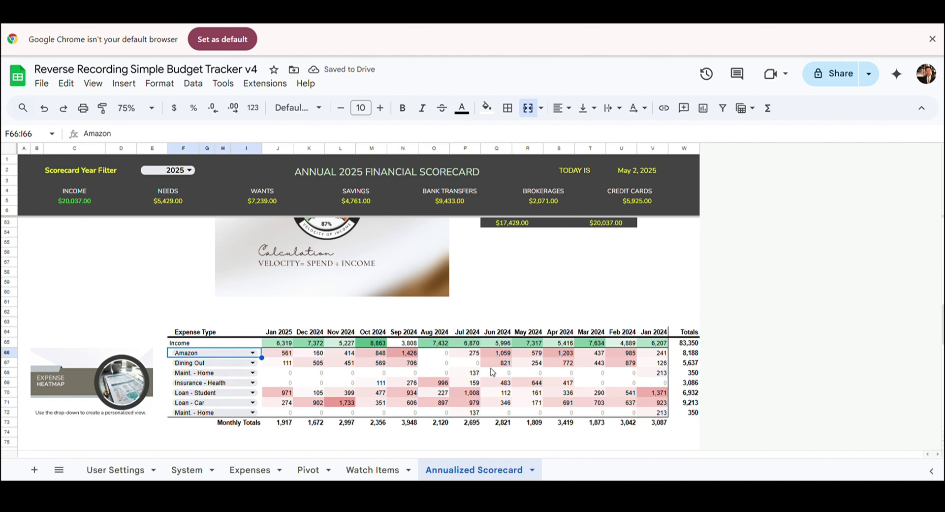
key(Delete)
scroll(230, 382, down, 5)
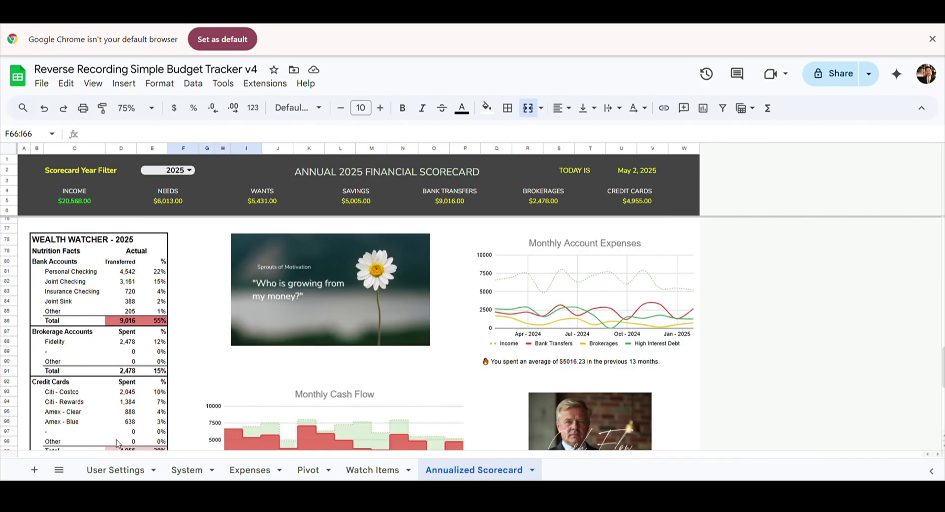
Step: Set the first account in the scorecard's account heatmap to Joint Sink, and choose another account in its place
scroll(118, 442, down, 2)
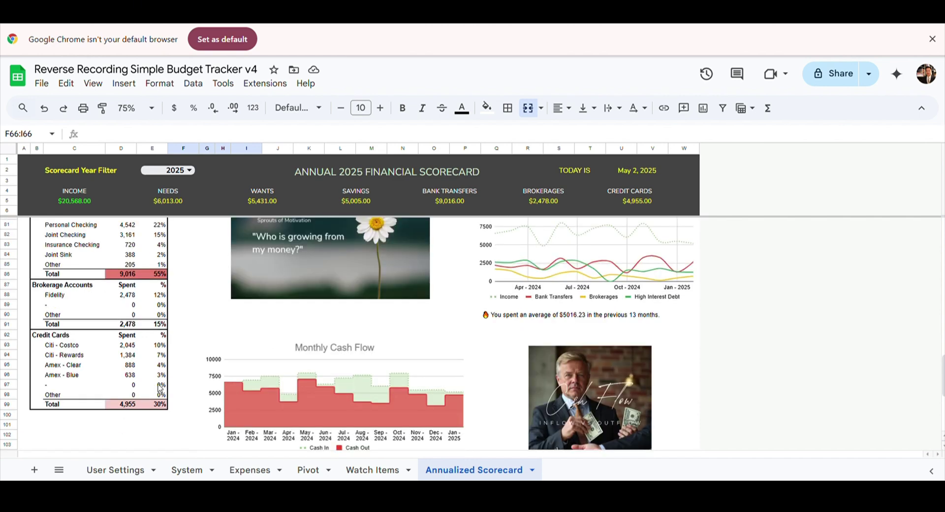
scroll(165, 386, up, 2)
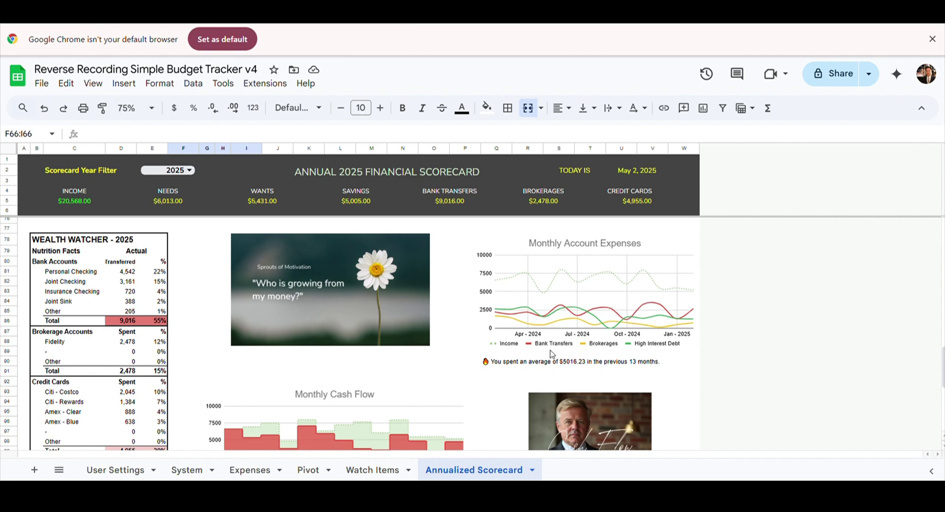
scroll(511, 365, down, 3)
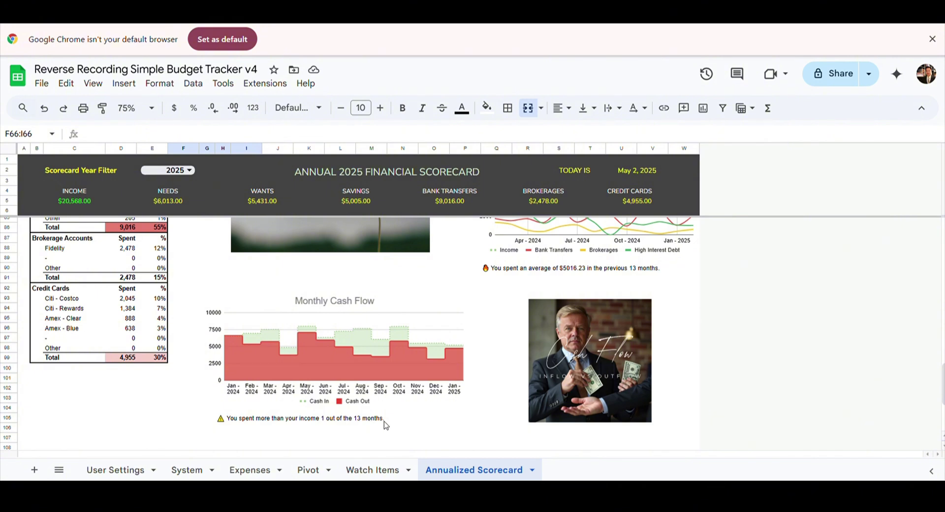
scroll(386, 425, down, 5)
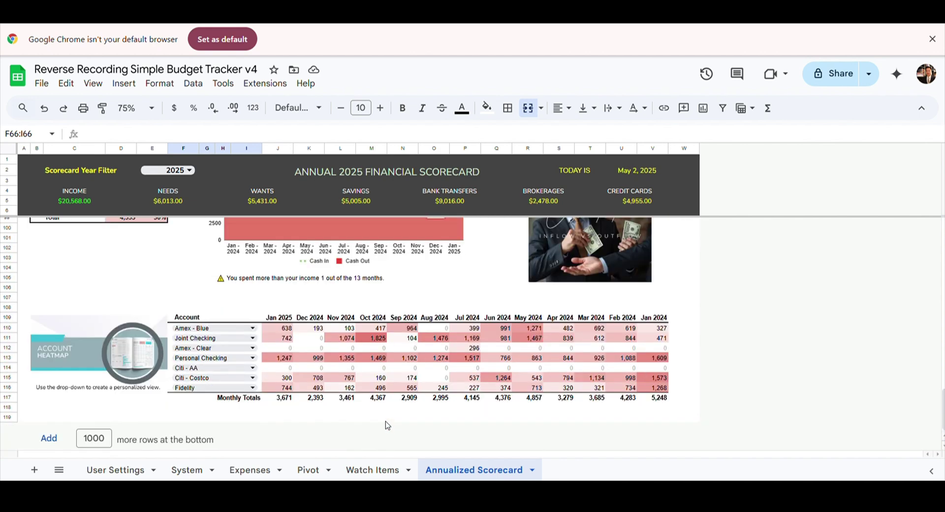
click(250, 330)
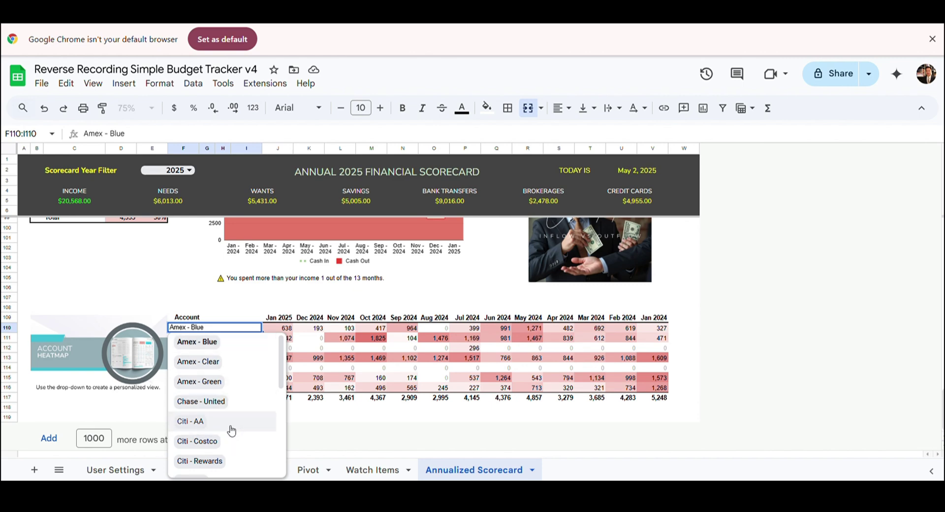
scroll(231, 428, down, 4)
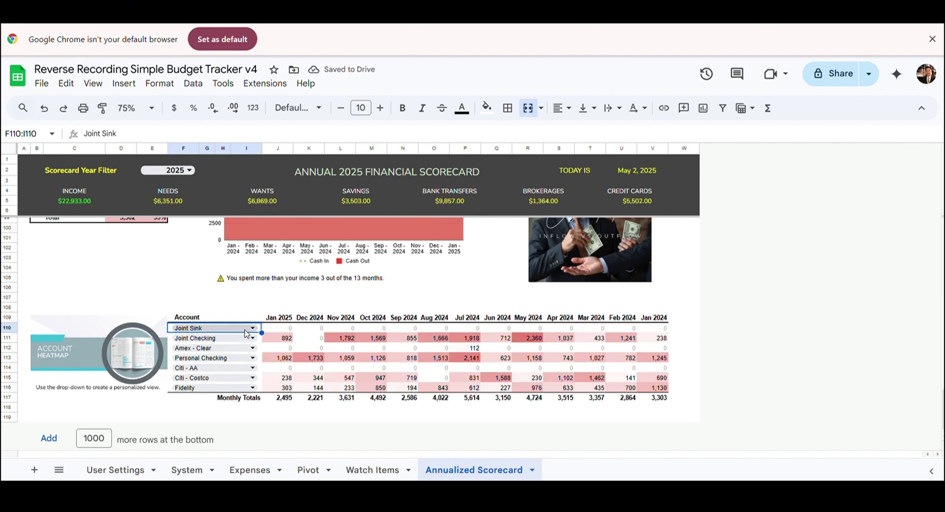
click(248, 329)
click(240, 348)
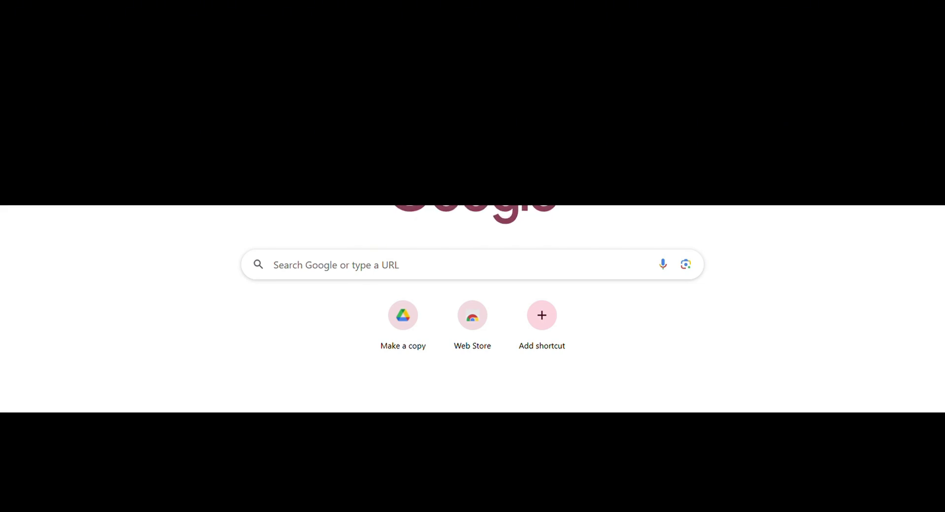
Step: Open Google Sheets from the browser's new tab page and create a blank spreadsheet
click(892, 74)
scroll(848, 200, down, 3)
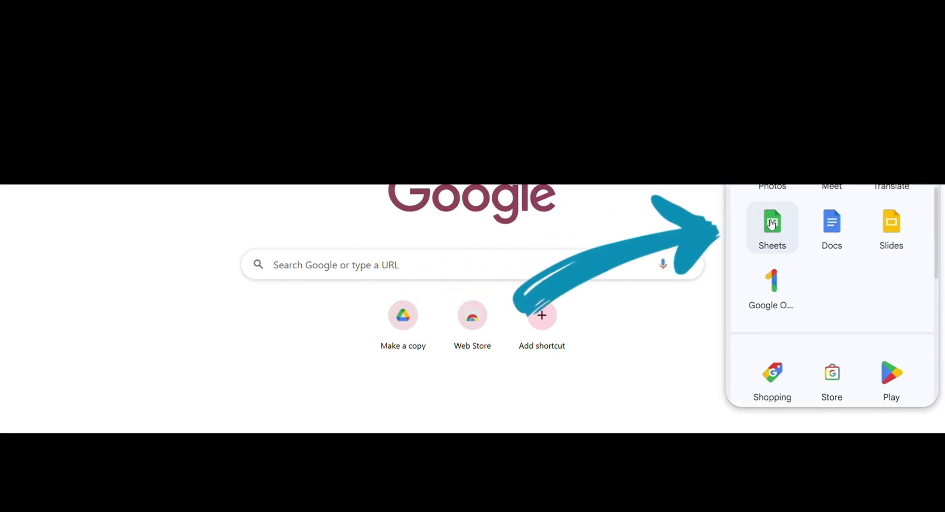
click(771, 224)
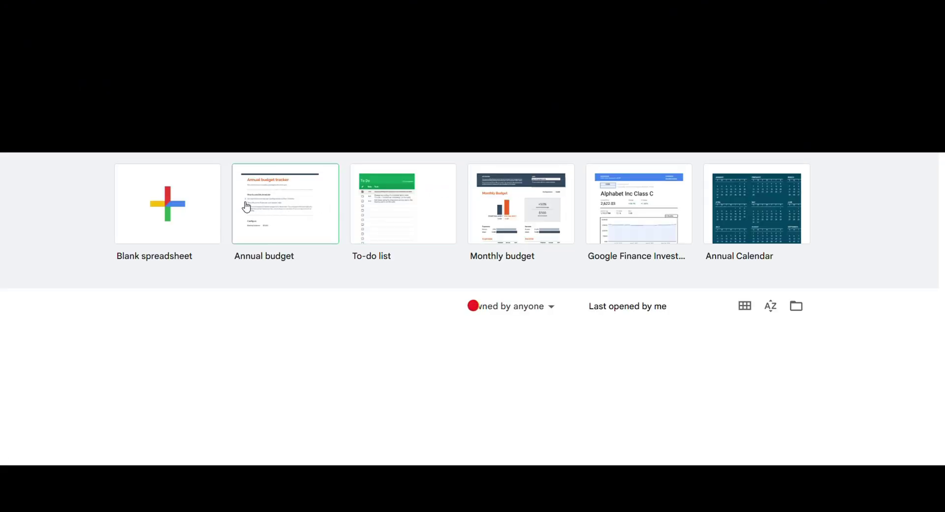
click(188, 218)
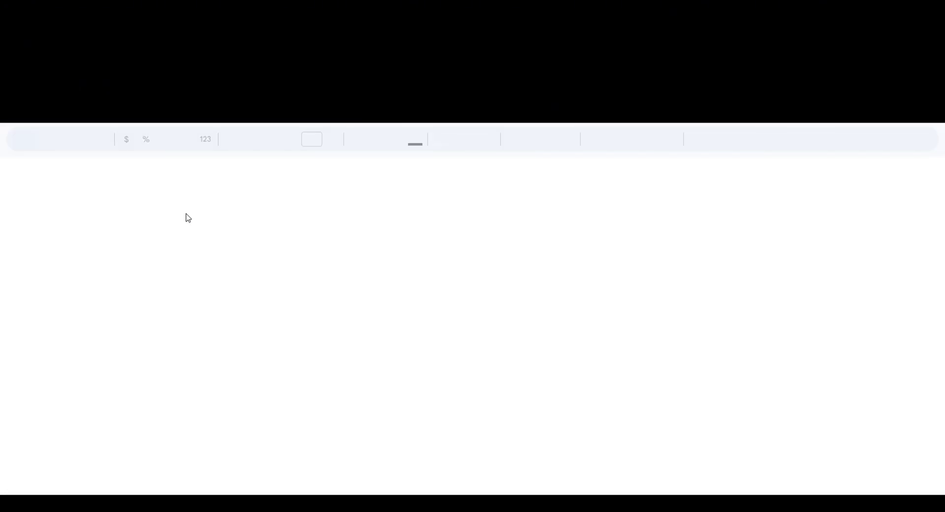
Step: Rename the first sheet User Settings and add a second sheet named System
double_click(107, 503)
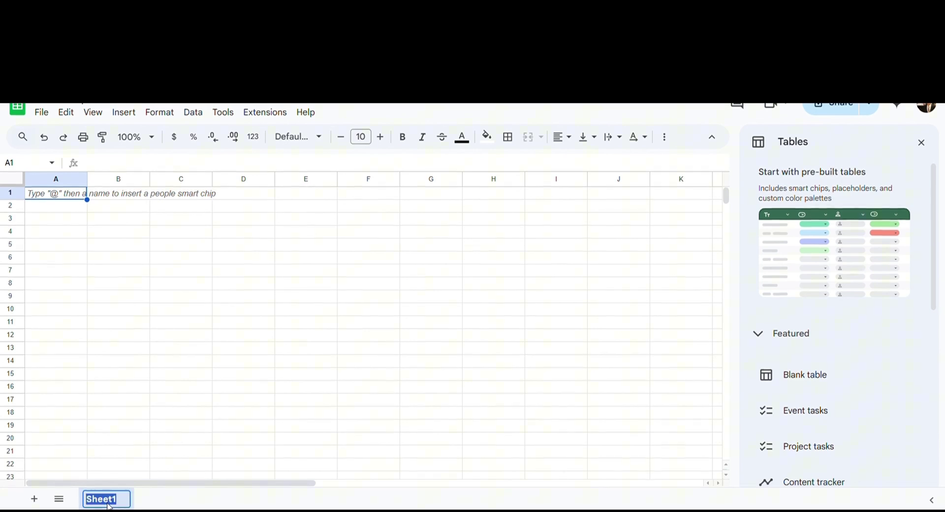
text(User Settings)
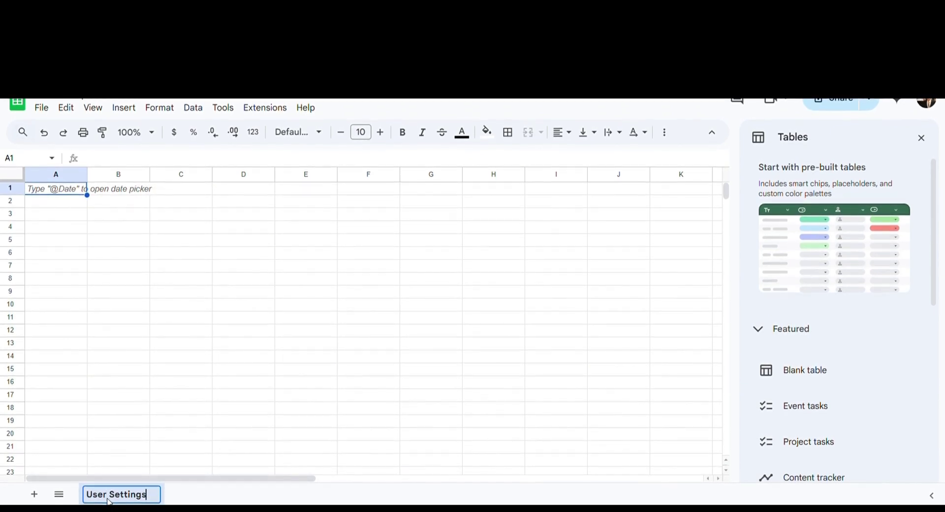
click(34, 494)
double_click(190, 494)
text(System)
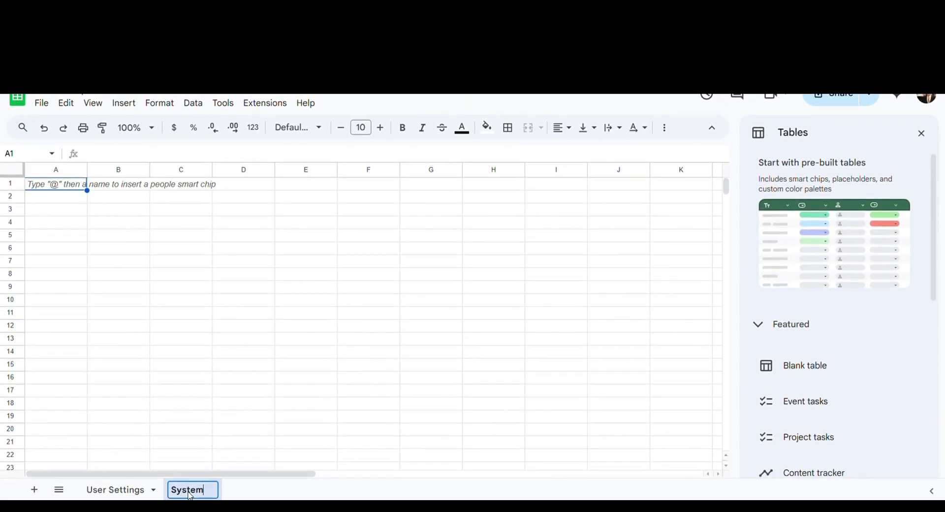
Step: Add two more sheets after System, named Expenses and Watch Items
click(34, 490)
double_click(246, 490)
text(E)
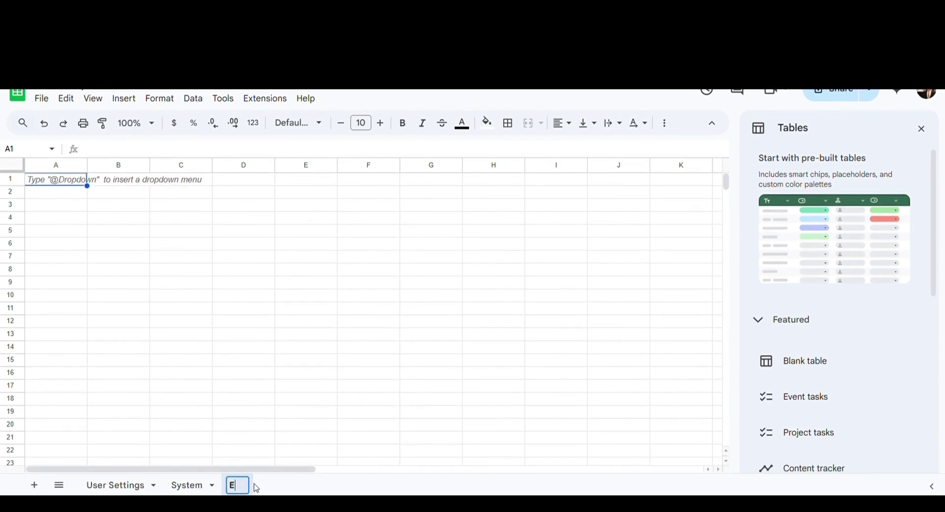
text(xpenses)
click(34, 485)
double_click(317, 487)
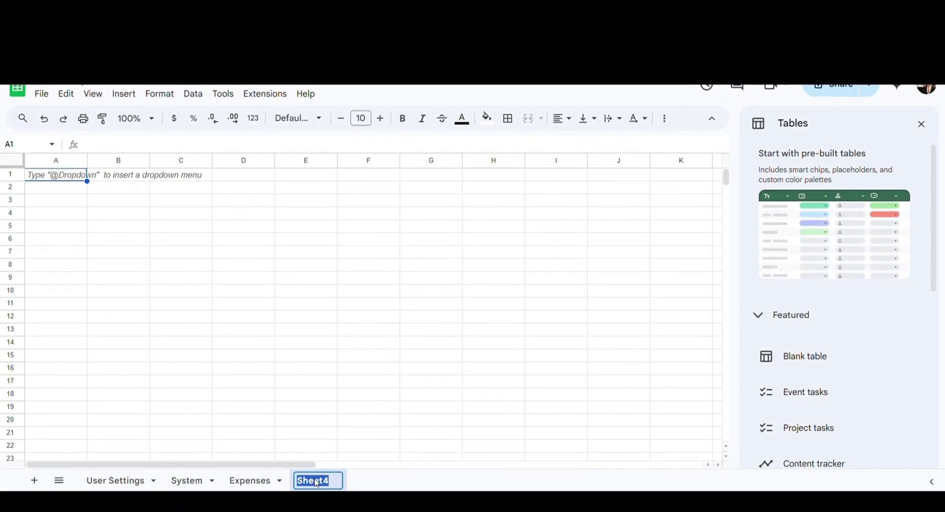
text(Watch Items)
Step: Add a fifth sheet named Annualized Scorecard and dismiss the pre-built table suggestions
click(34, 480)
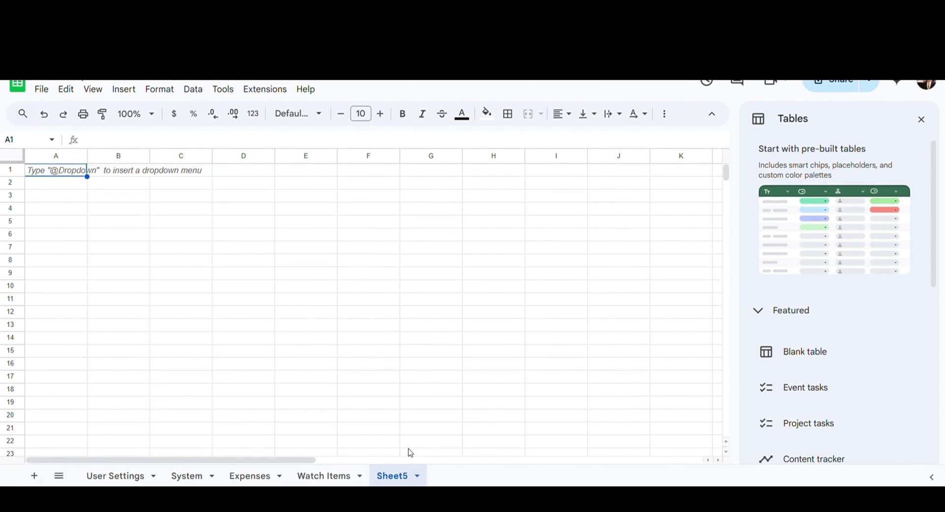
double_click(399, 476)
text(Annualized)
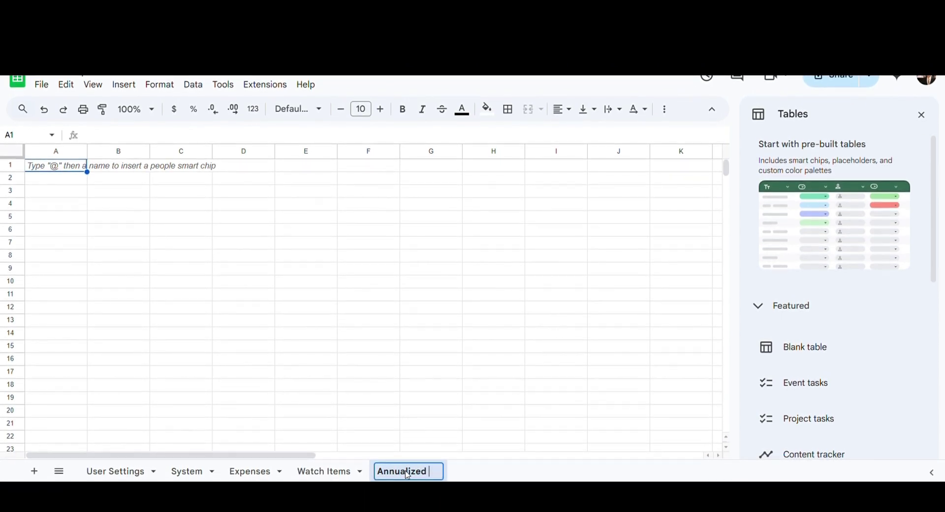
text( Scorecard)
key(Return)
click(921, 114)
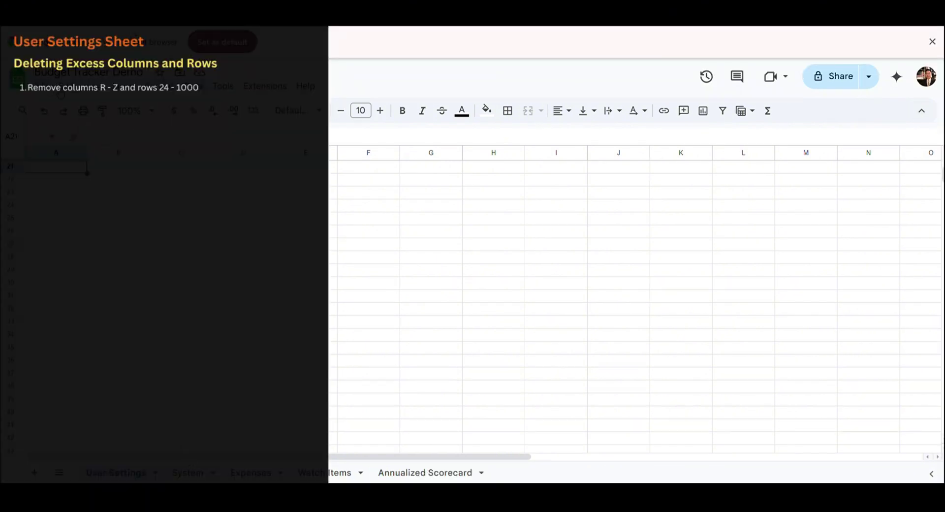
Step: Delete the excess columns R through Z from the User Settings sheet
drag(180, 458, 559, 452)
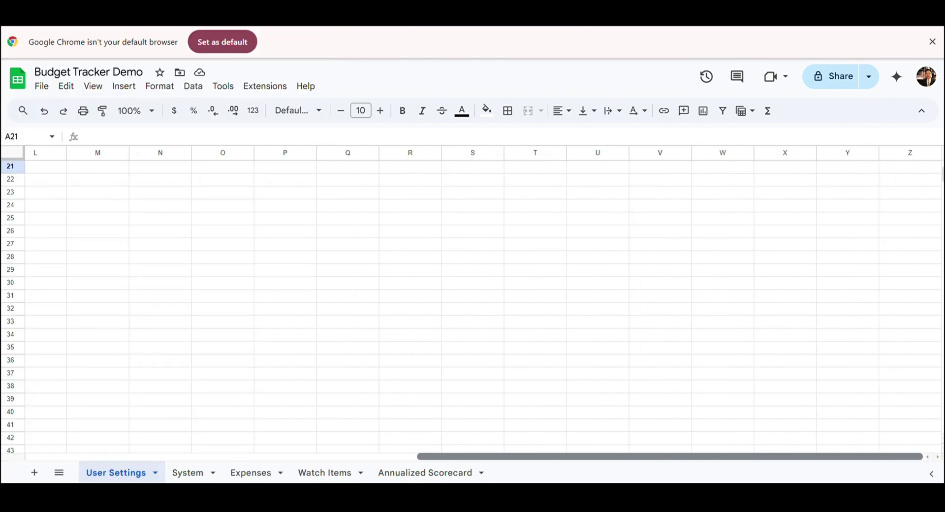
click(411, 153)
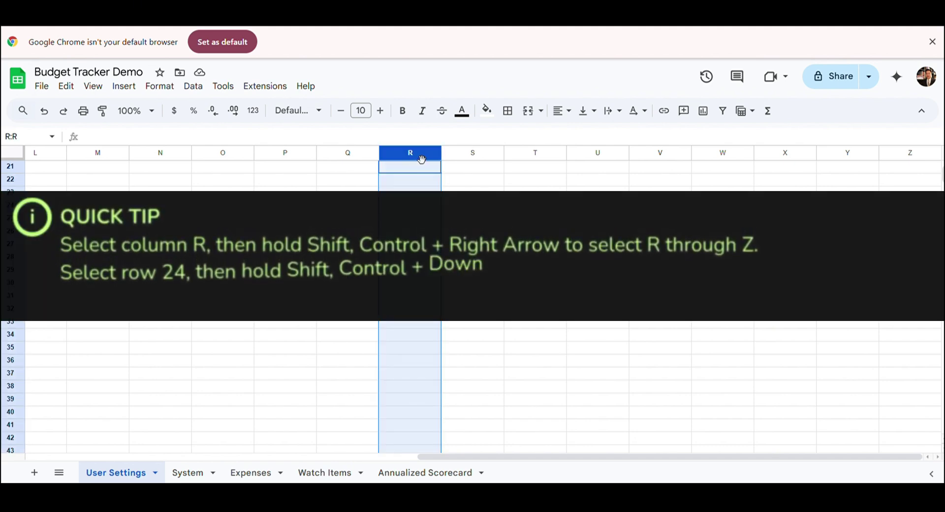
key(ctrl+shift+Right)
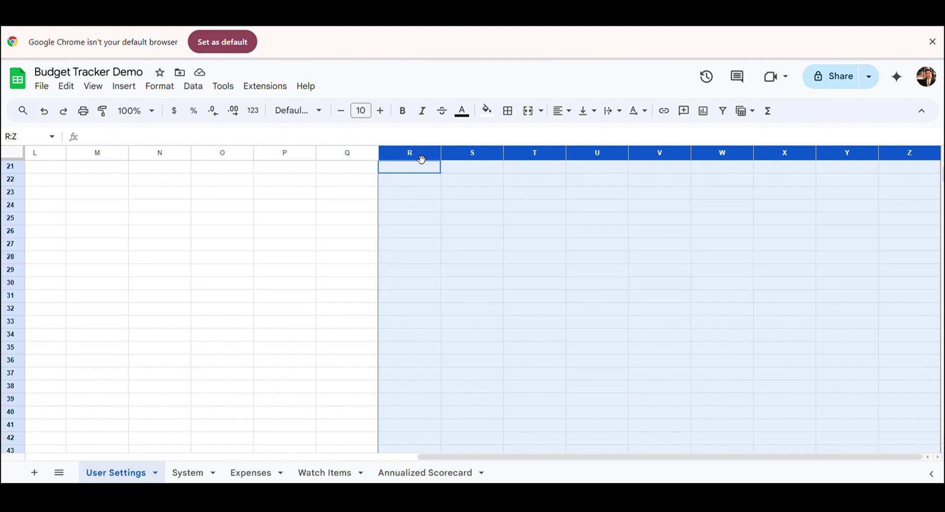
right_click(419, 158)
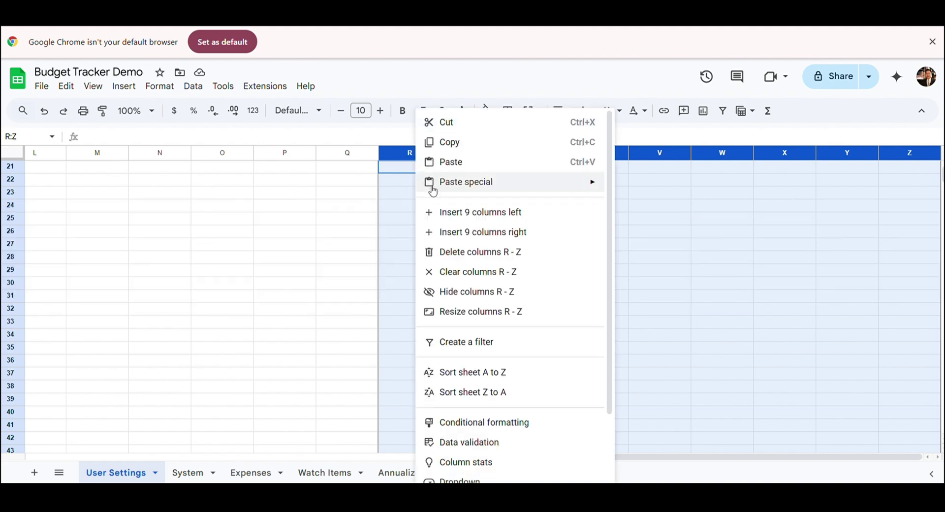
click(463, 253)
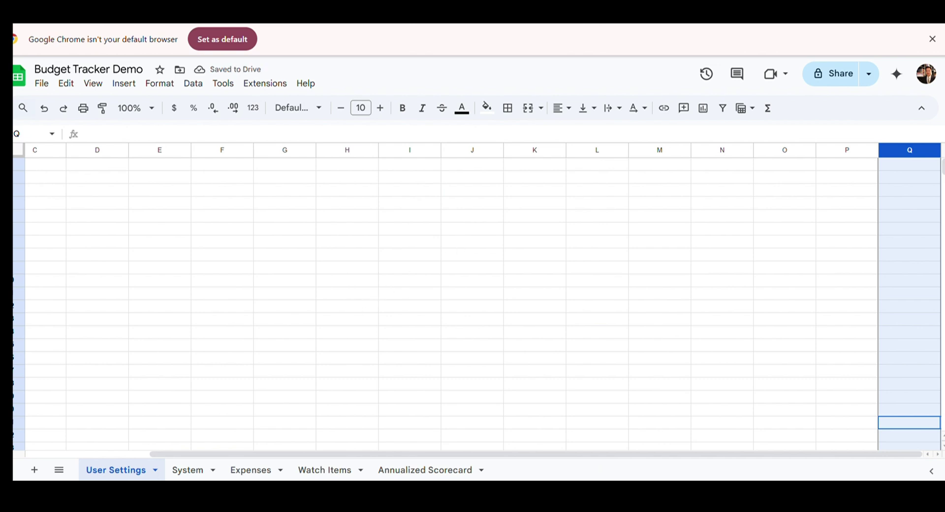
Step: Delete the excess rows 24 through 1000 from the User Settings sheet
scroll(22, 427, down, 3)
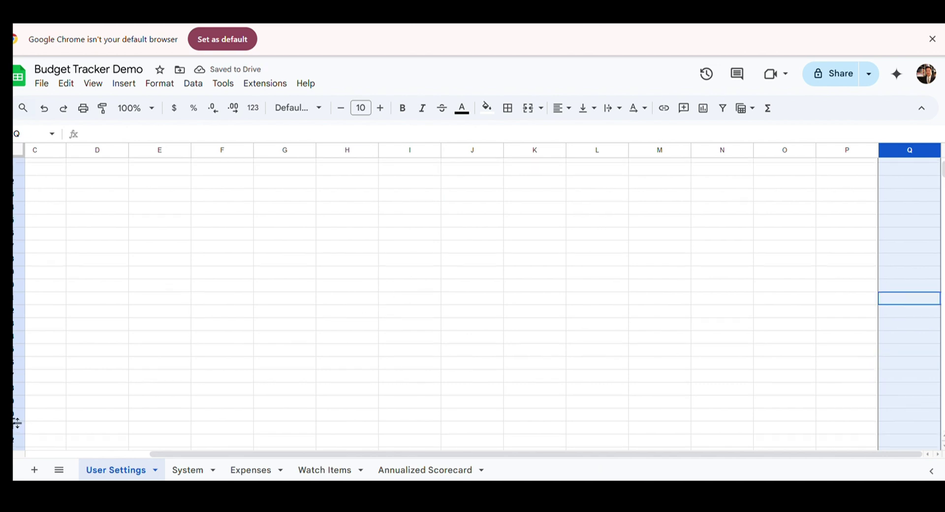
click(19, 339)
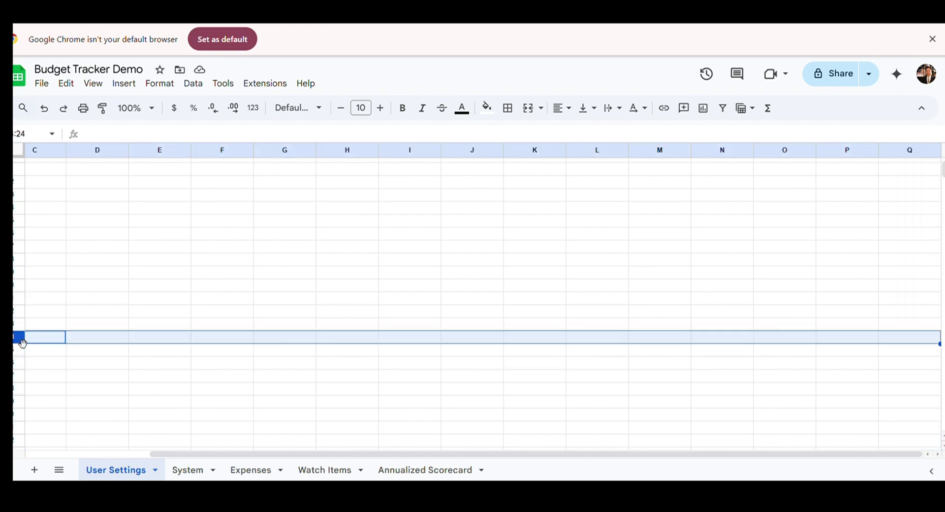
key(ctrl+shift+Down)
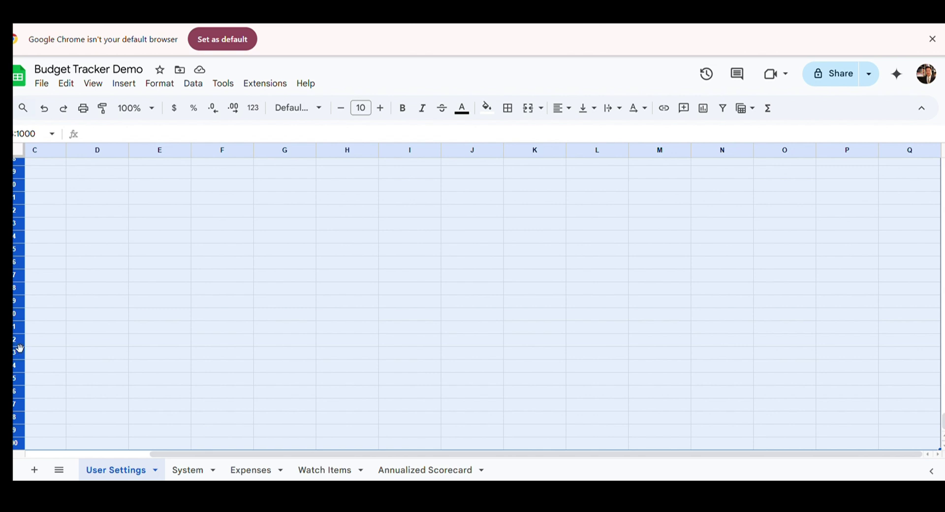
right_click(19, 346)
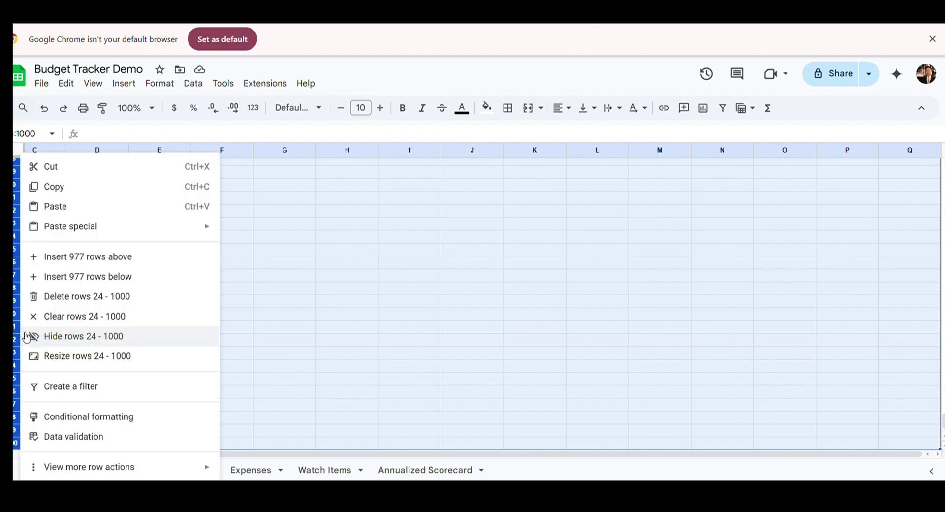
click(58, 297)
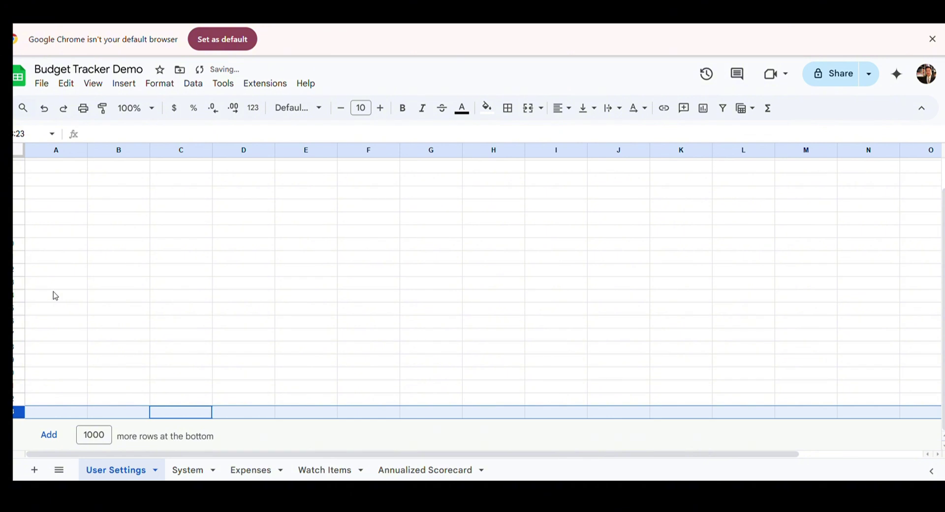
key(ctrl+f)
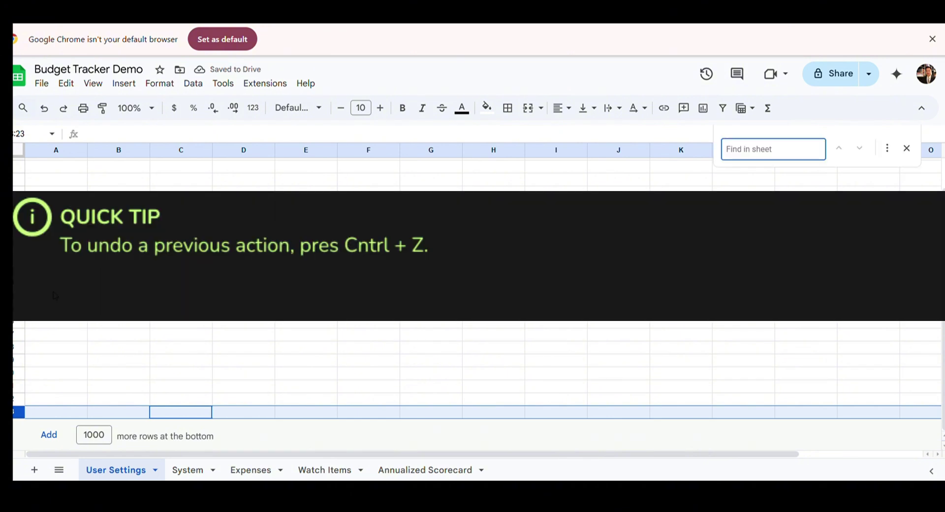
key(Escape)
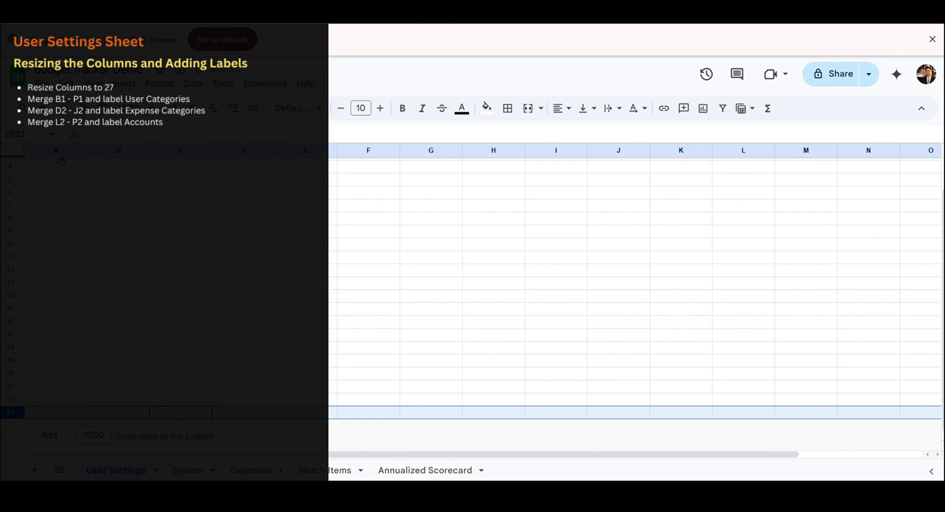
Step: Resize the spacer columns A, C, E, G, I, K, M, O and Q to a width of 24 pixels
click(61, 155)
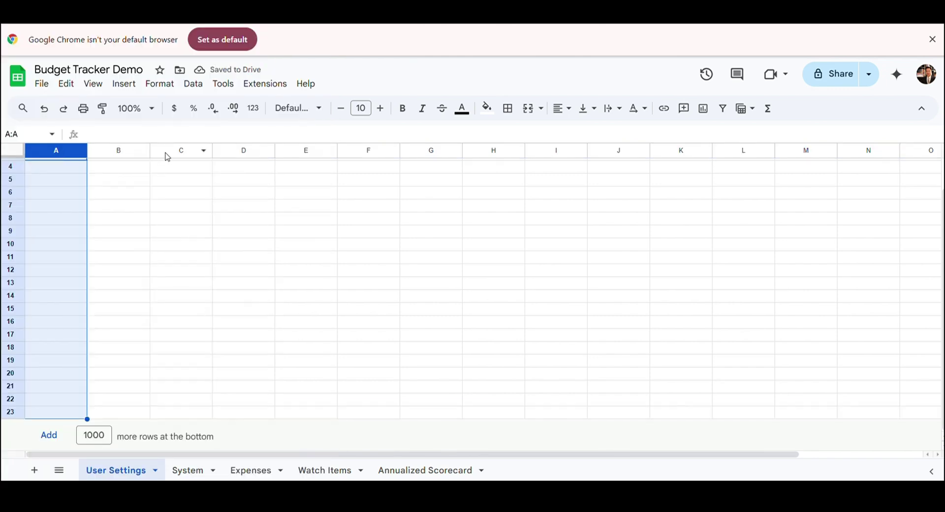
ctrl+click(180, 154)
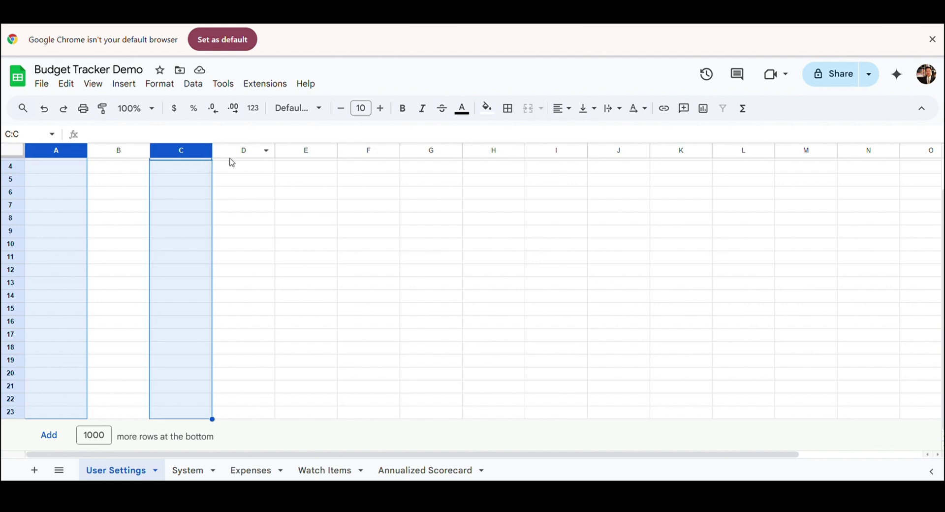
ctrl+click(318, 155)
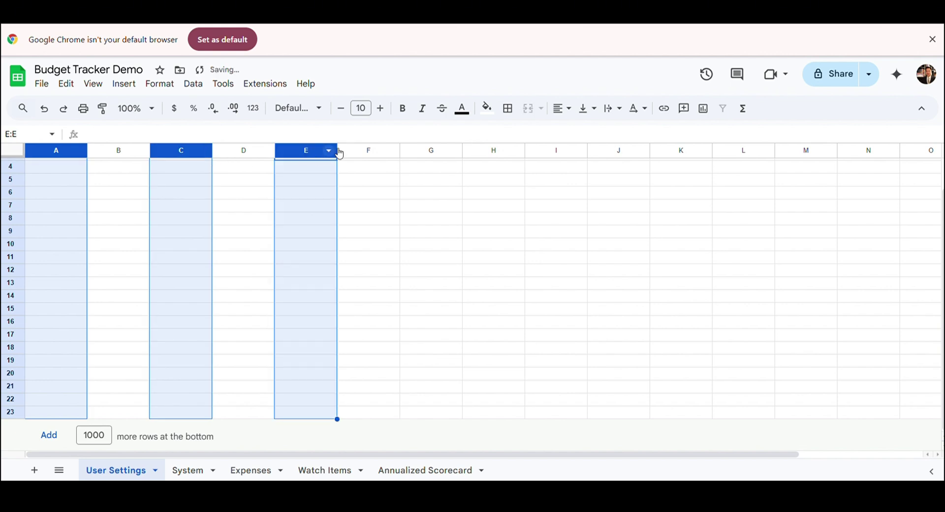
ctrl+click(436, 153)
ctrl+click(549, 154)
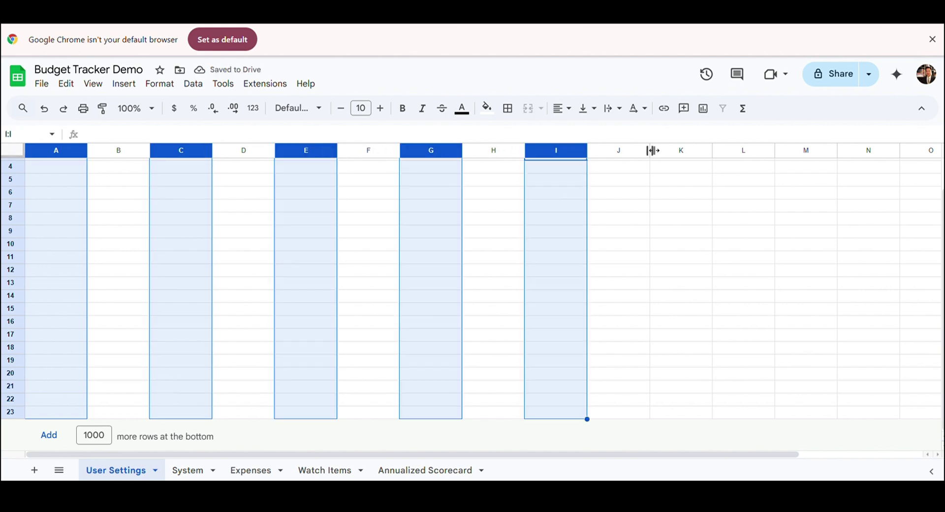
ctrl+click(685, 152)
ctrl+click(822, 154)
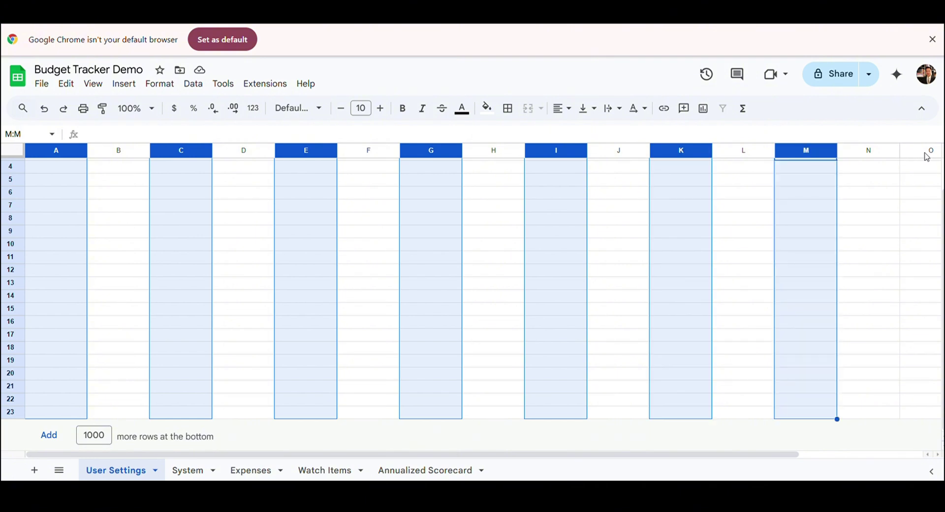
ctrl+click(927, 154)
drag(756, 452, 911, 450)
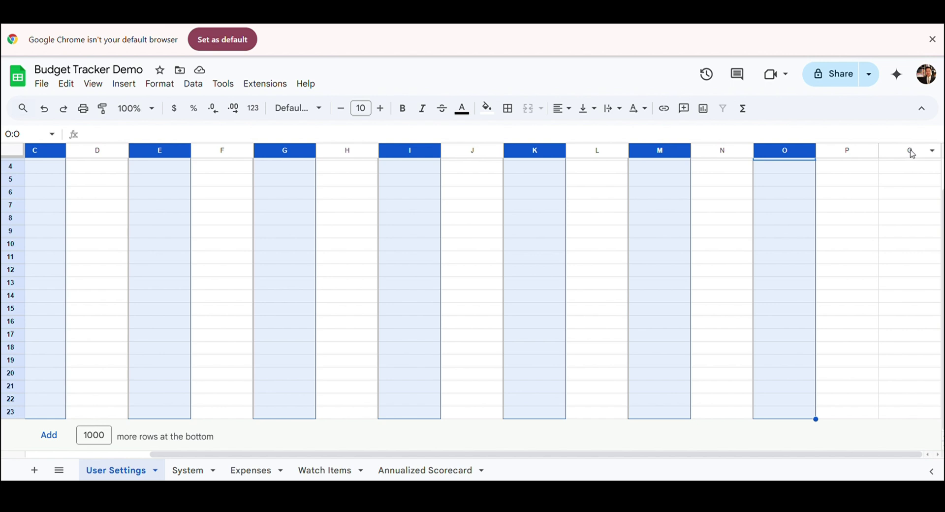
ctrl+click(913, 152)
right_click(916, 158)
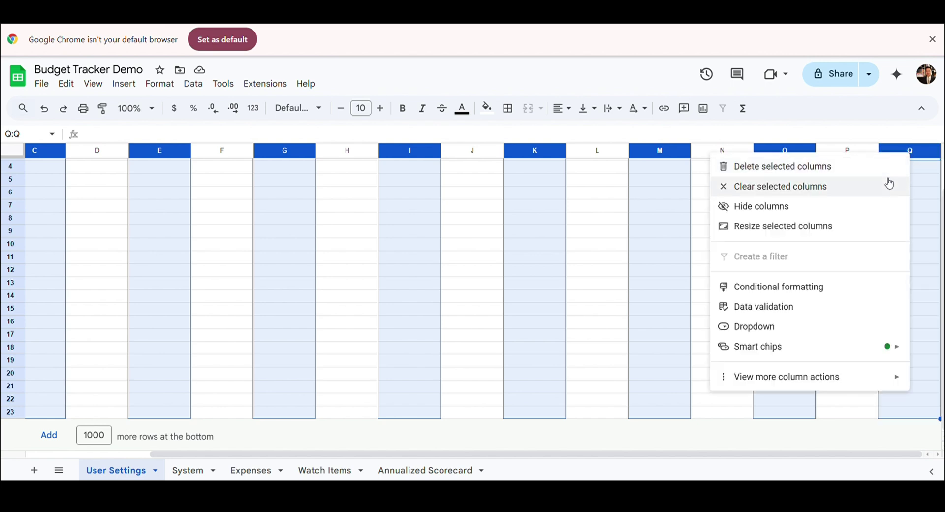
click(850, 228)
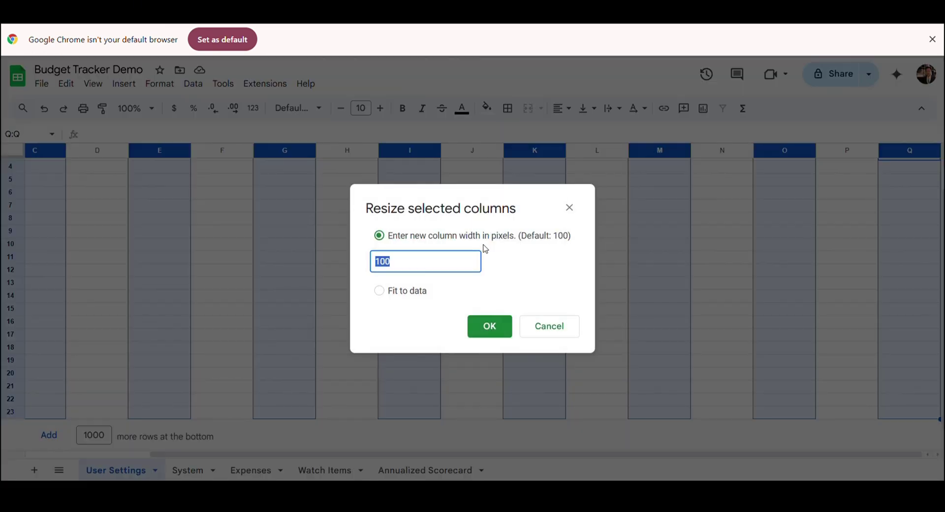
text(24)
key(Return)
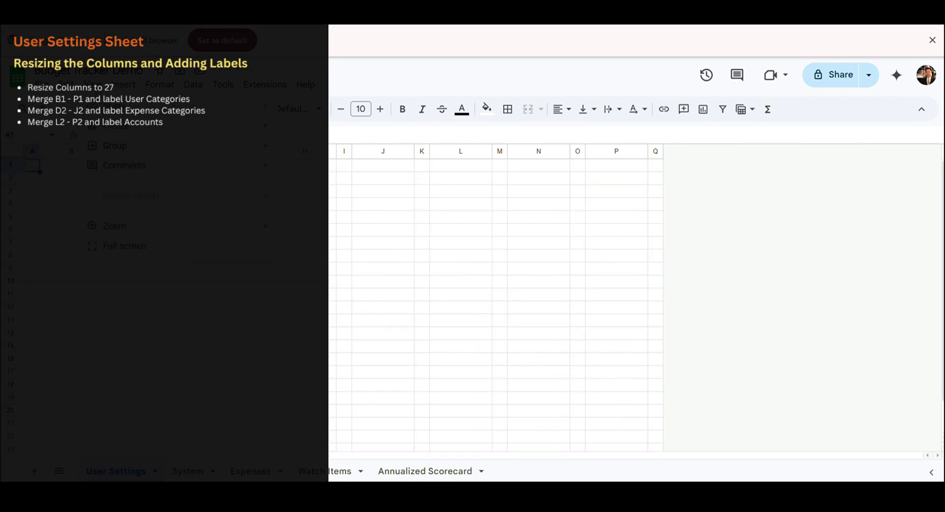
Step: Hide the gridlines on the User Settings sheet
mouse_move(189, 109)
click(316, 129)
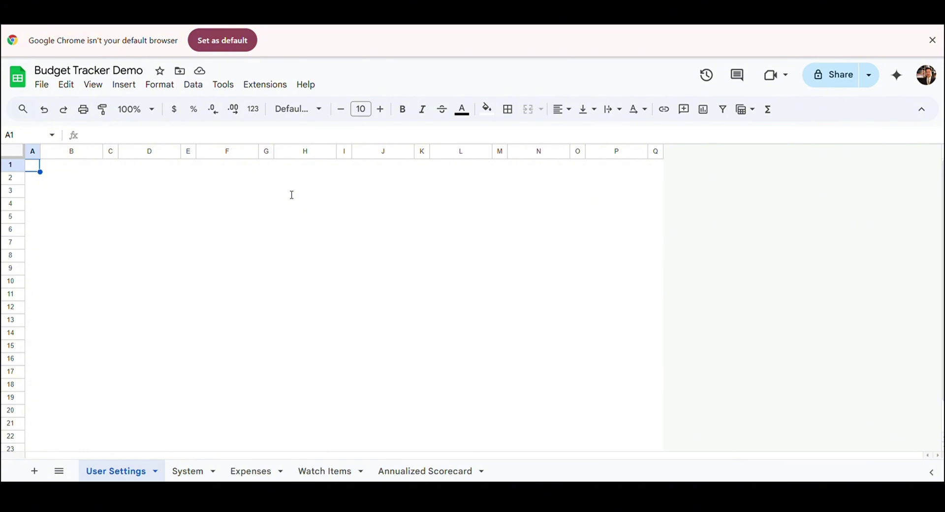
Step: Merge cells B1 through P1 and enter the heading USER CATEGORIES
key(Right)
key(shift+Right)
key(shift+Right)
key(shift+Right)
key(shift+Right)
key(shift+Right)
key(shift+Right)
key(shift+Right)
key(shift+Right)
key(shift+Right)
key(shift+Right)
key(shift+Right)
key(shift+Right)
key(shift+Right)
key(shift+Right)
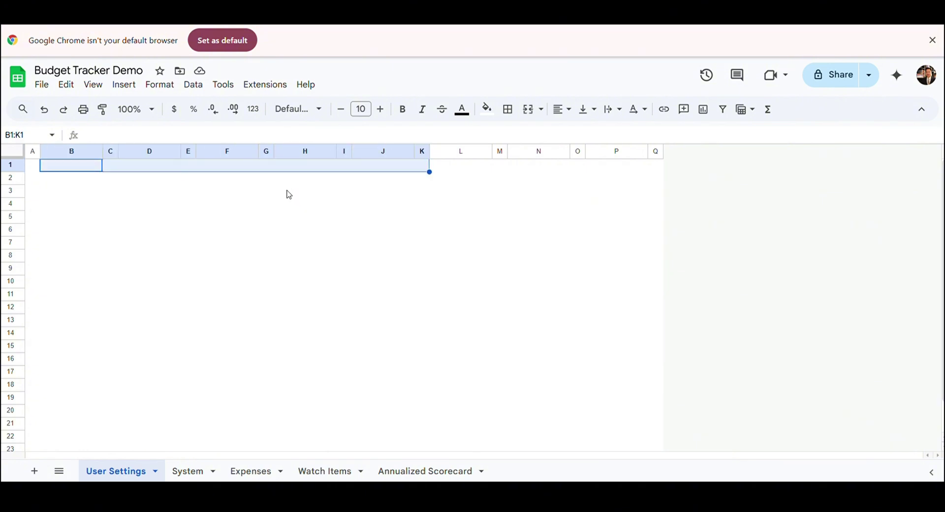
click(536, 114)
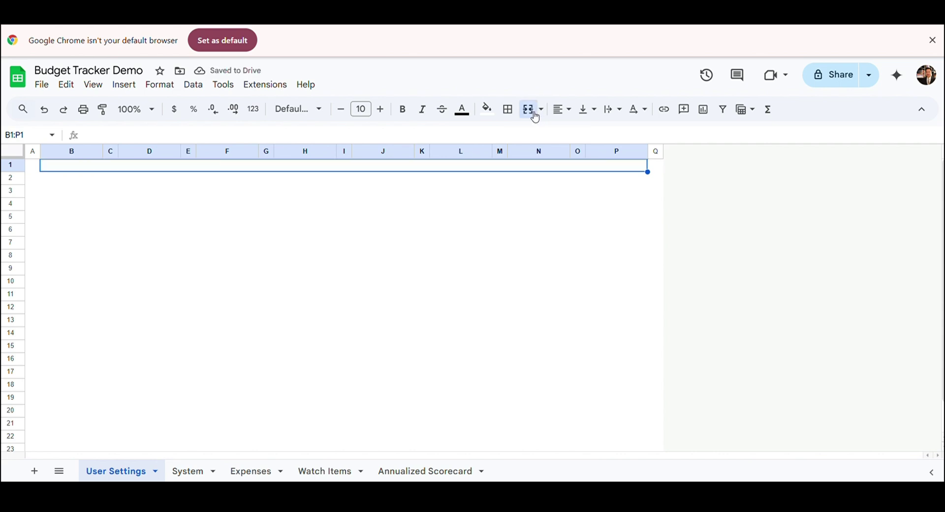
text(USER CATEGORIES)
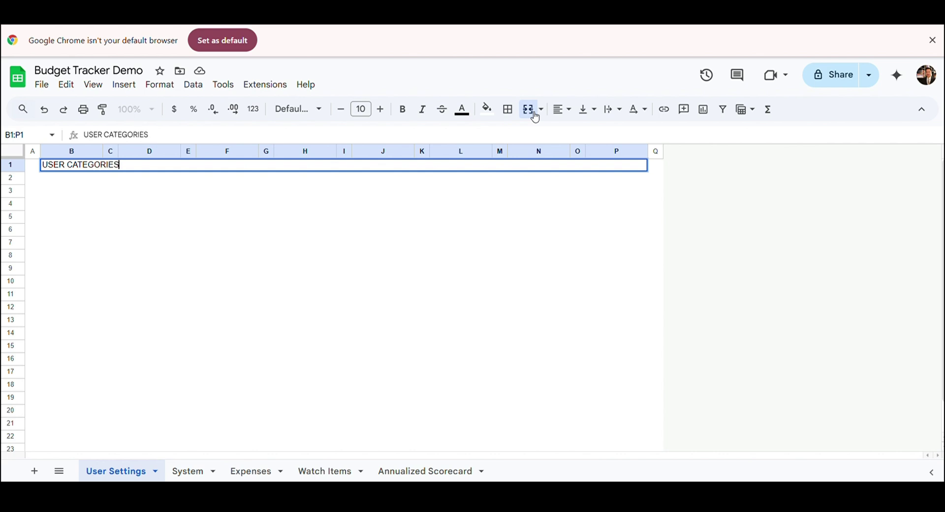
key(Return)
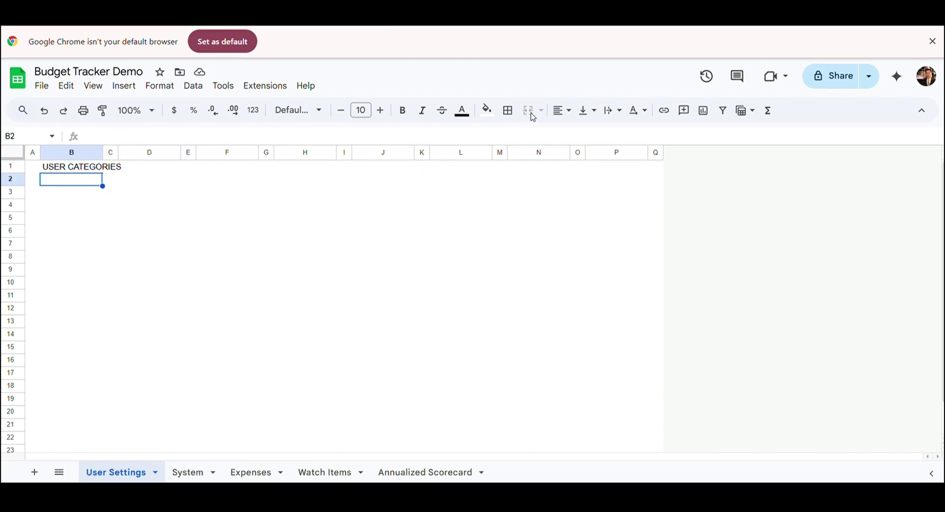
Step: Merge cells D2 through J2 and enter the heading Expense Categories
key(Right)
key(Right)
key(shift+Right)
key(shift+Right)
key(shift+Right)
key(shift+Right)
key(shift+Right)
key(shift+Right)
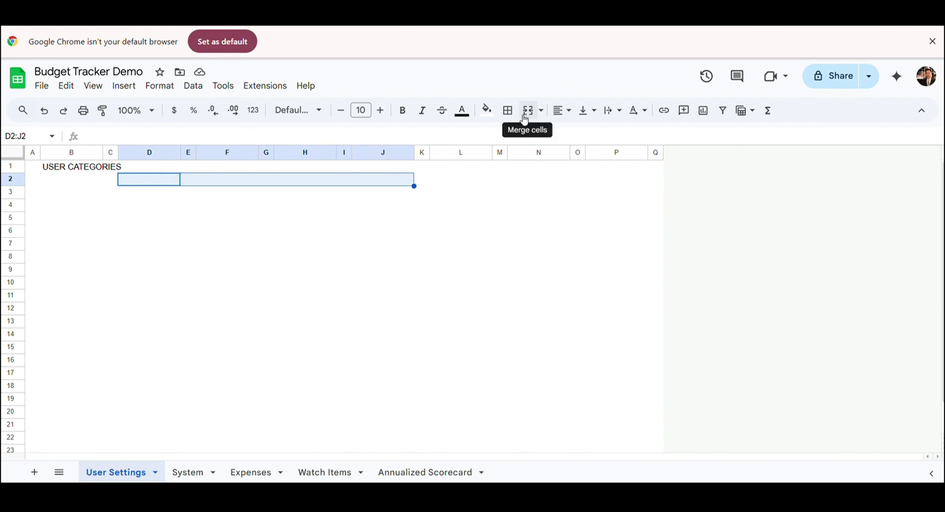
click(524, 119)
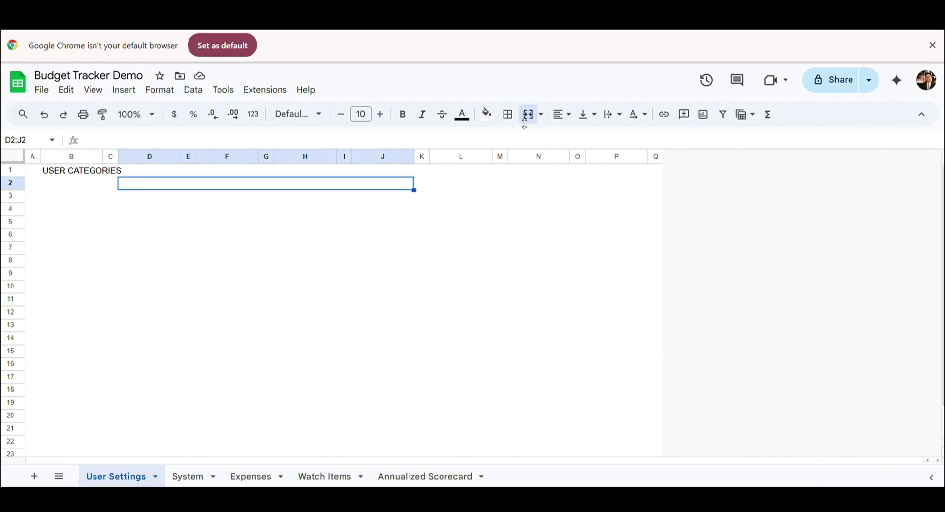
text(Expense Categories)
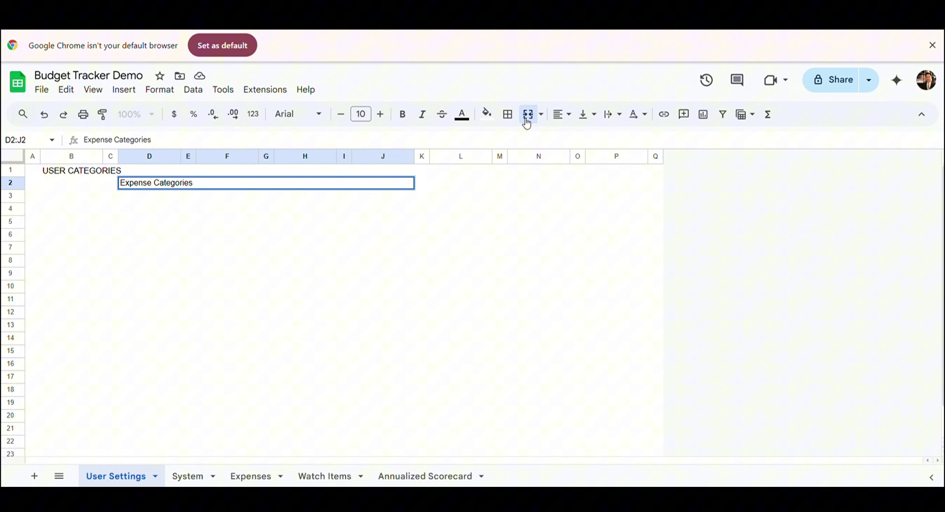
key(Return)
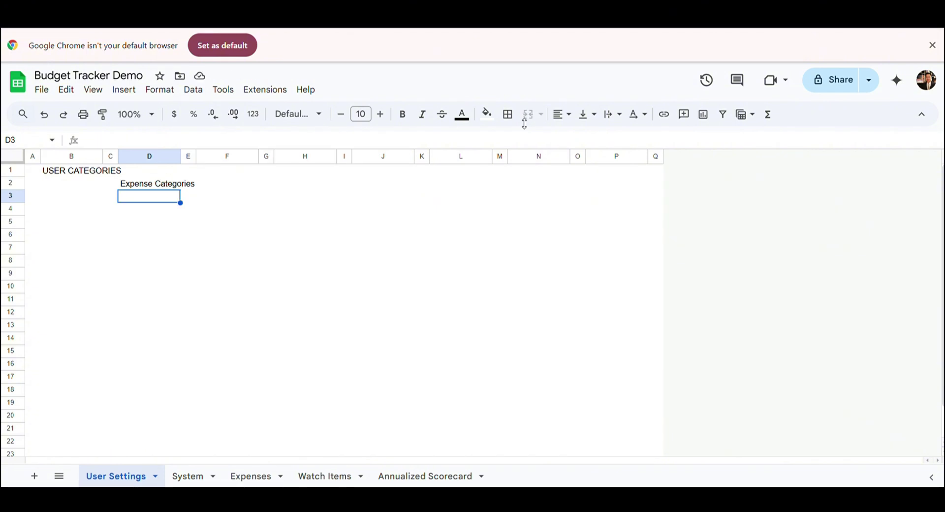
Step: Merge cells L2 through P2 and enter the heading Accounts
key(Up)
click(452, 186)
key(shift+Right)
key(shift+Right)
key(shift+Right)
key(shift+Right)
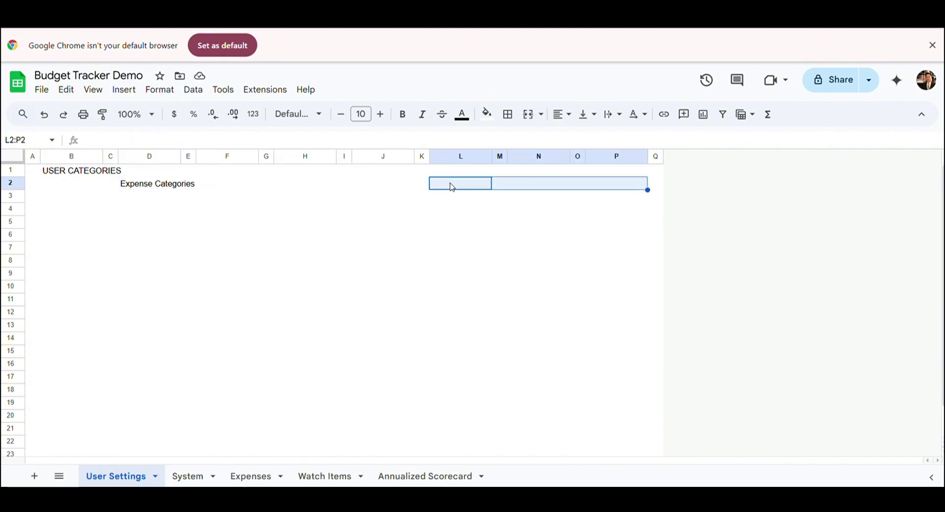
click(536, 122)
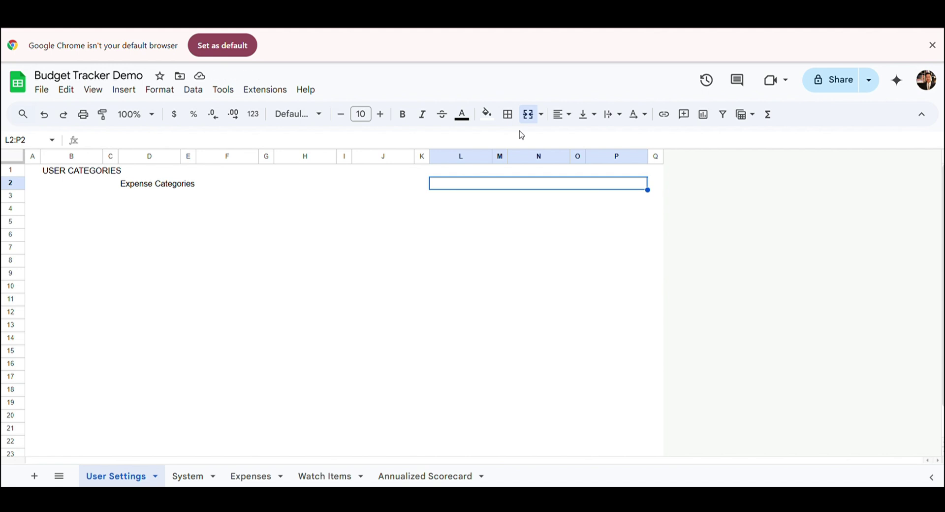
text(Accounts)
key(Return)
Step: Center the Accounts, Expense Categories and USER CATEGORIES headings horizontally in their merged cells
key(Up)
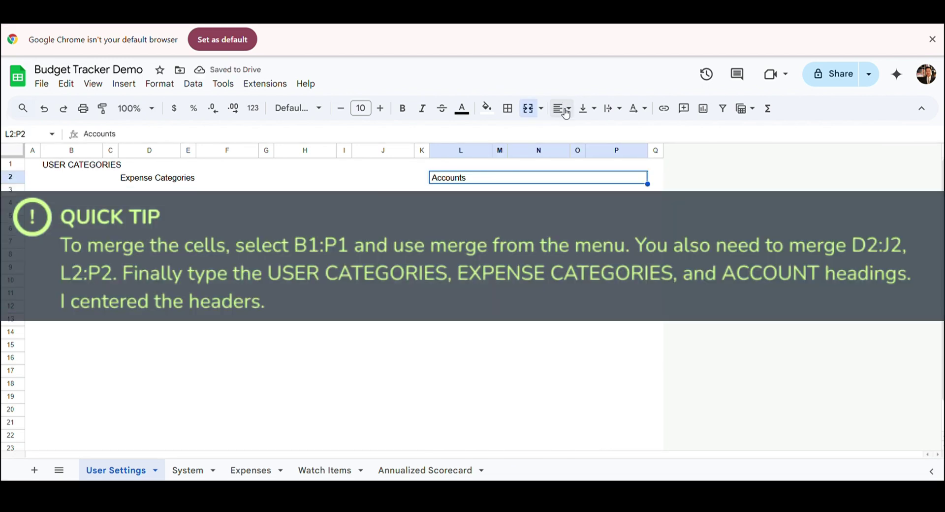
click(567, 114)
click(571, 131)
click(278, 180)
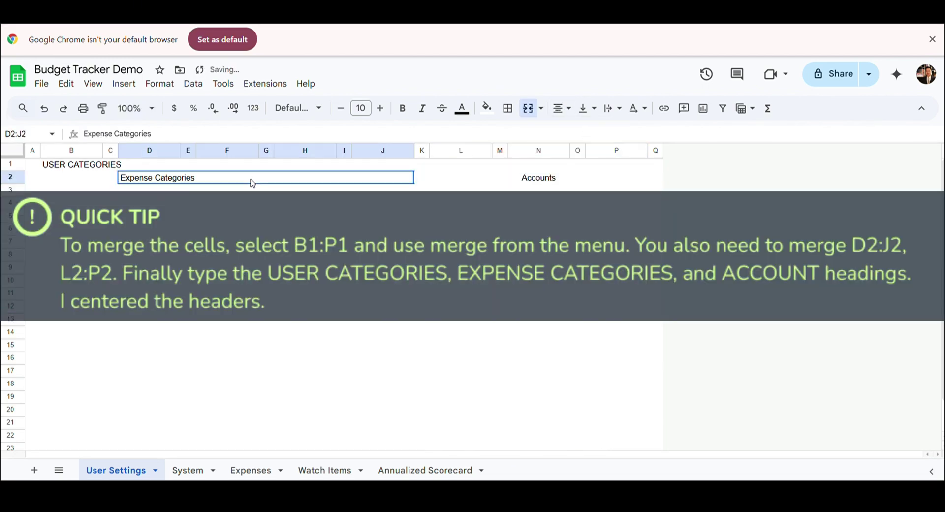
click(561, 107)
click(571, 131)
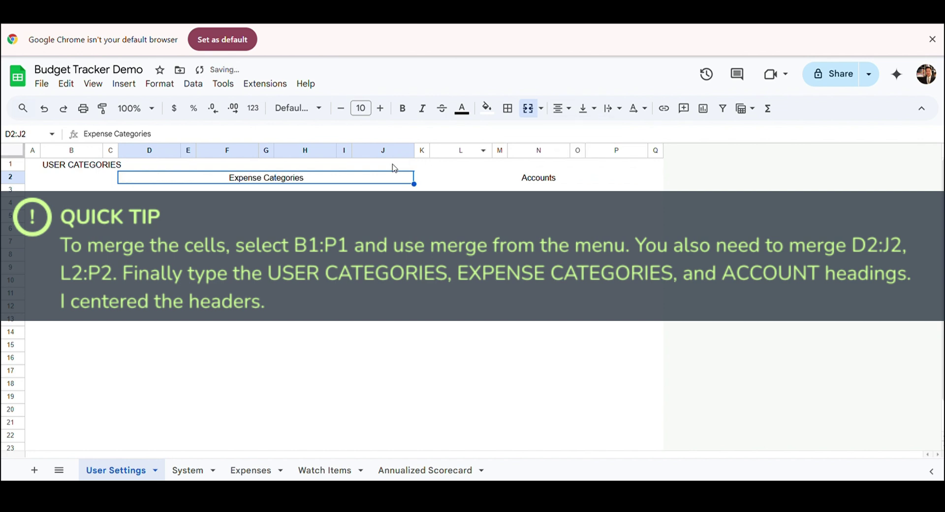
key(Up)
click(561, 109)
click(572, 130)
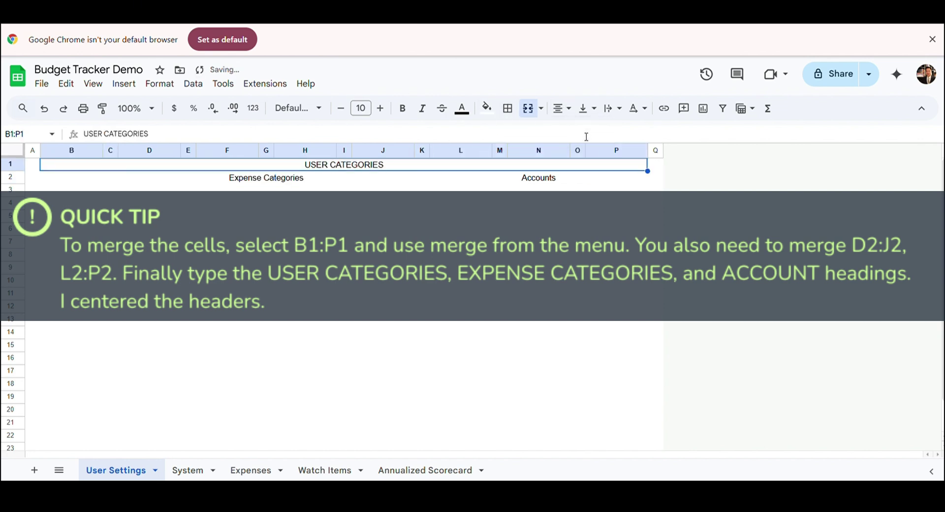
click(254, 193)
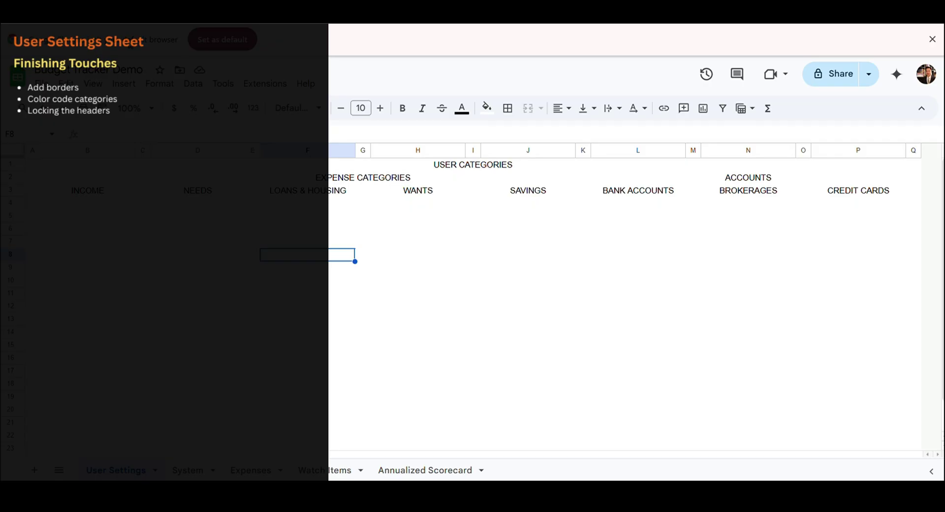
Step: Fill the eight column headers in row 3, from INCOME through CREDIT CARDS, with grey
click(92, 193)
ctrl+click(197, 190)
ctrl+click(418, 190)
ctrl+click(528, 190)
ctrl+click(638, 191)
ctrl+click(748, 190)
ctrl+click(858, 191)
click(486, 108)
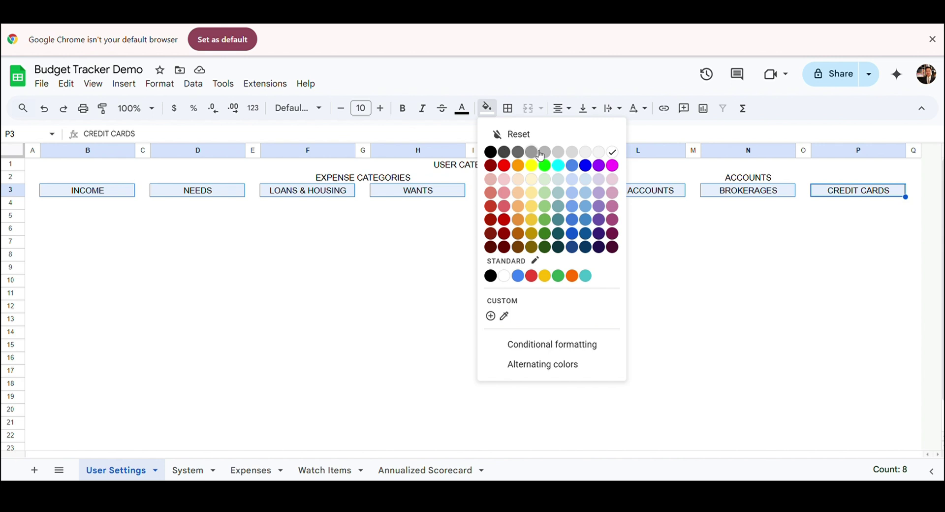
click(539, 153)
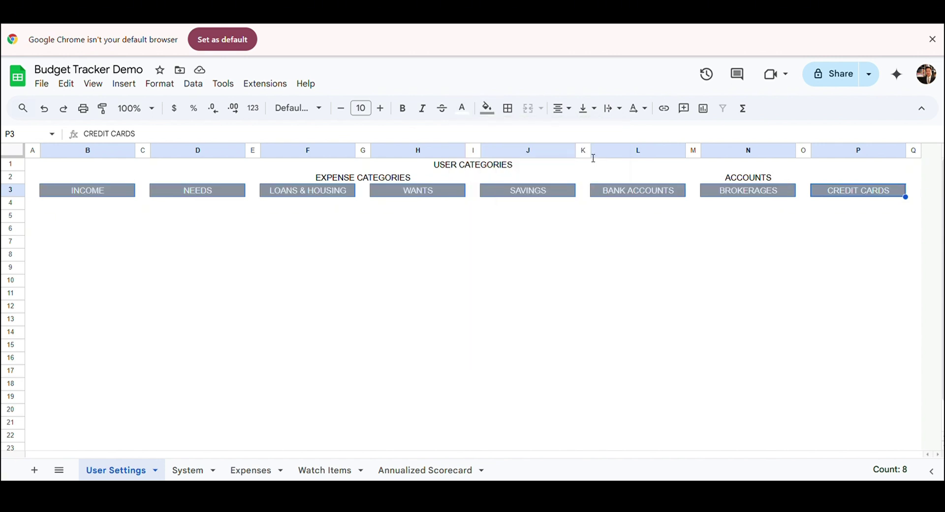
drag(92, 203, 99, 233)
click(85, 188)
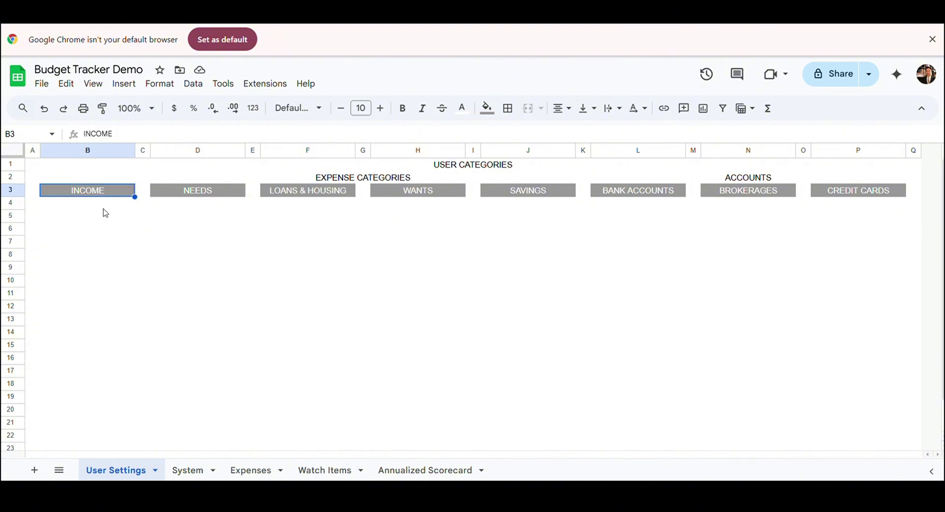
key(ctrl+shift+Down)
click(508, 108)
click(633, 141)
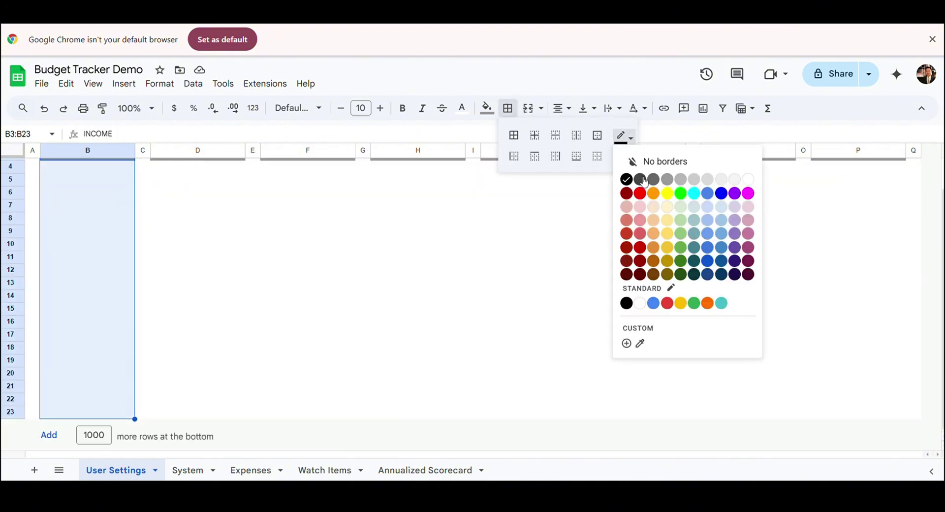
click(637, 179)
key(ctrl+z)
key(ctrl+z)
Step: Apply a grey outer border around the INCOME column, cells B3 through B23
key(ctrl+shift+Down)
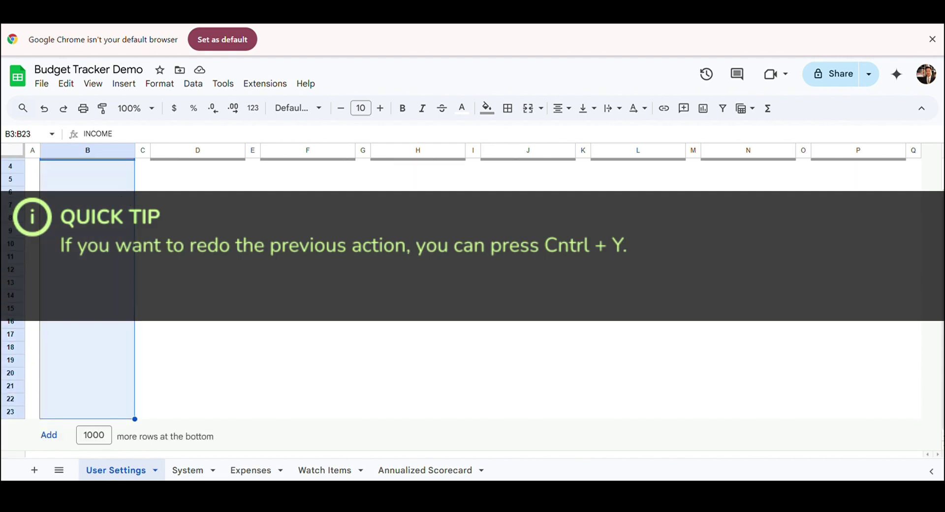
click(508, 109)
click(626, 138)
click(669, 180)
click(603, 140)
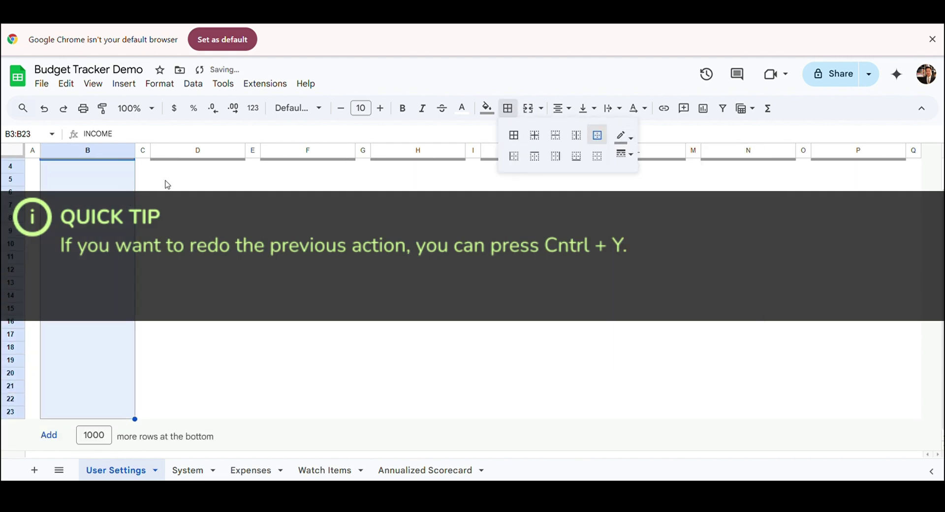
Step: Repeat the grey outer border on rows 3 to 23 of the NEEDS, LOANS & HOUSING, WANTS and SAVINGS columns
key(Right)
key(Right)
key(ctrl+shift+Down)
key(ctrl+y)
key(Right)
key(Right)
key(ctrl+shift+Down)
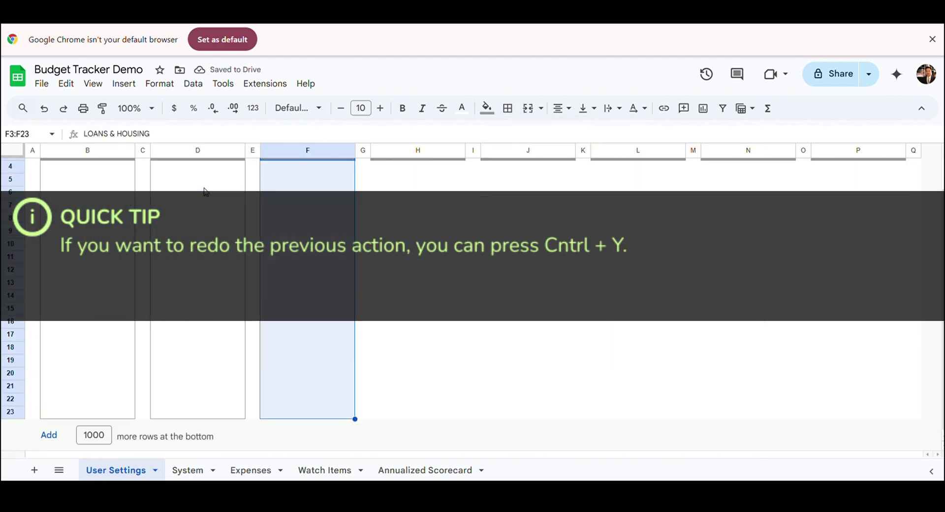
key(ctrl+y)
key(Right)
key(Right)
key(ctrl+shift+Down)
key(ctrl+y)
key(Right)
key(Right)
key(ctrl+shift+Down)
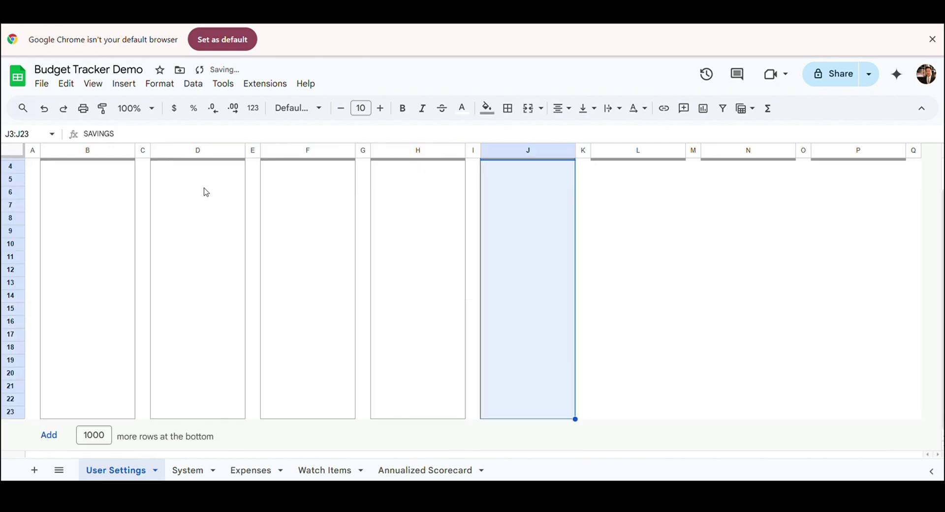
key(ctrl+y)
Step: Repeat the grey outer border on rows 3 to 23 of the BANK ACCOUNTS, BROKERAGES and CREDIT CARDS columns
key(Right)
key(Right)
key(ctrl+shift+Down)
key(ctrl+y)
key(Right)
key(Right)
key(ctrl+shift+Down)
key(ctrl+y)
key(Right)
key(Right)
key(ctrl+shift+Down)
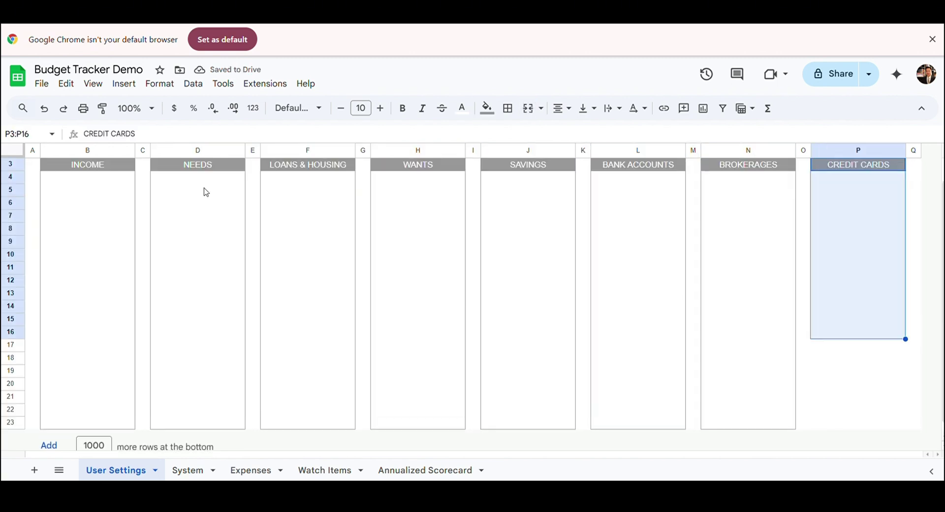
key(ctrl+y)
scroll(211, 171, up, 2)
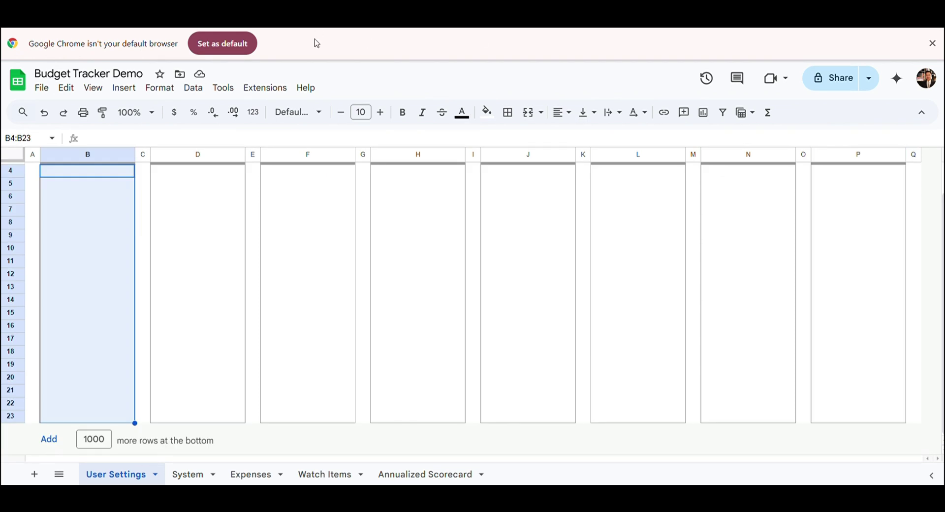
Step: Apply horizontal inner borders to the INCOME column's entry cells, B4 through B23
click(508, 112)
click(621, 139)
click(623, 139)
click(555, 139)
Step: Repeat the horizontal inner borders on rows 4 to 23 of the NEEDS, LOANS & HOUSING, WANTS and SAVINGS columns
click(212, 173)
key(ctrl+shift+Down)
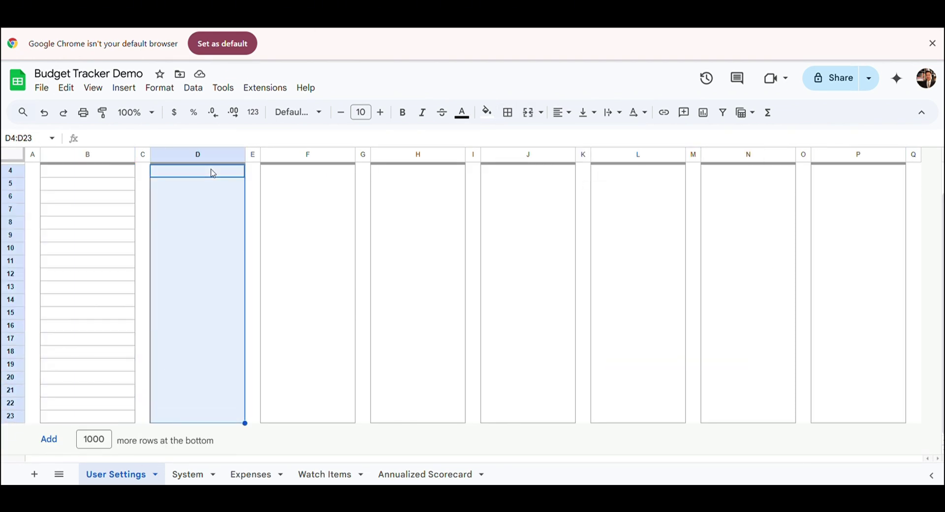
key(ctrl+y)
click(295, 174)
key(ctrl+shift+Down)
key(ctrl+y)
key(Right)
key(Right)
key(ctrl+shift+Down)
key(ctrl+y)
key(Right)
key(Right)
key(ctrl+shift+Down)
key(ctrl+y)
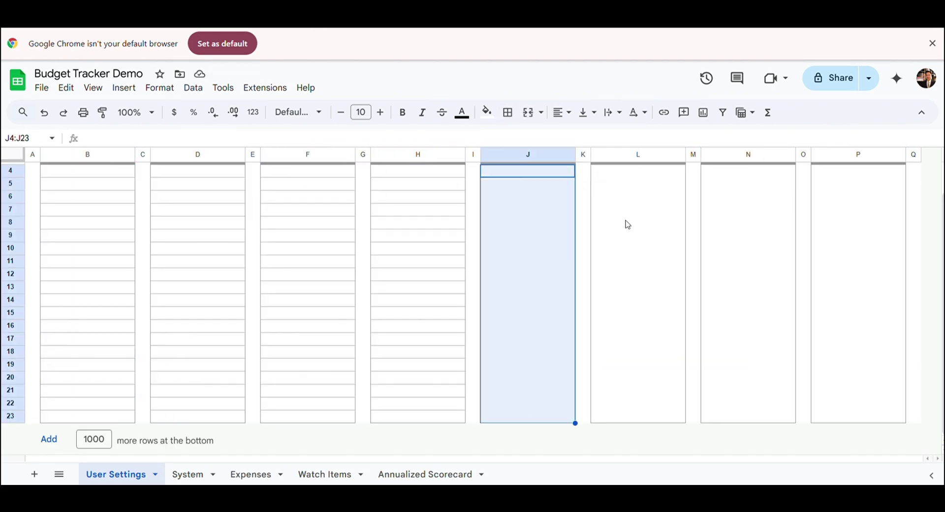
Step: Repeat the horizontal inner borders on rows 4 to 23 of the BANK ACCOUNTS, BROKERAGES and CREDIT CARDS columns
key(Right)
key(Right)
key(ctrl+shift+Down)
key(ctrl+y)
key(Right)
key(Right)
key(ctrl+shift+Down)
key(ctrl+y)
key(Right)
key(Right)
key(ctrl+shift+Down)
key(ctrl+y)
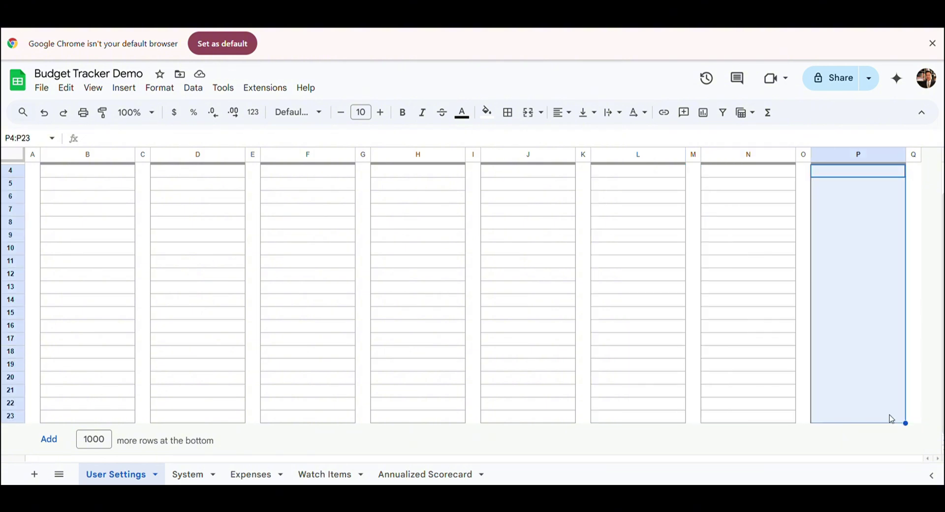
Step: Make the column headers in row 3 bold, from INCOME through CREDIT CARDS
scroll(424, 295, up, 1)
click(363, 182)
click(529, 191)
click(637, 195)
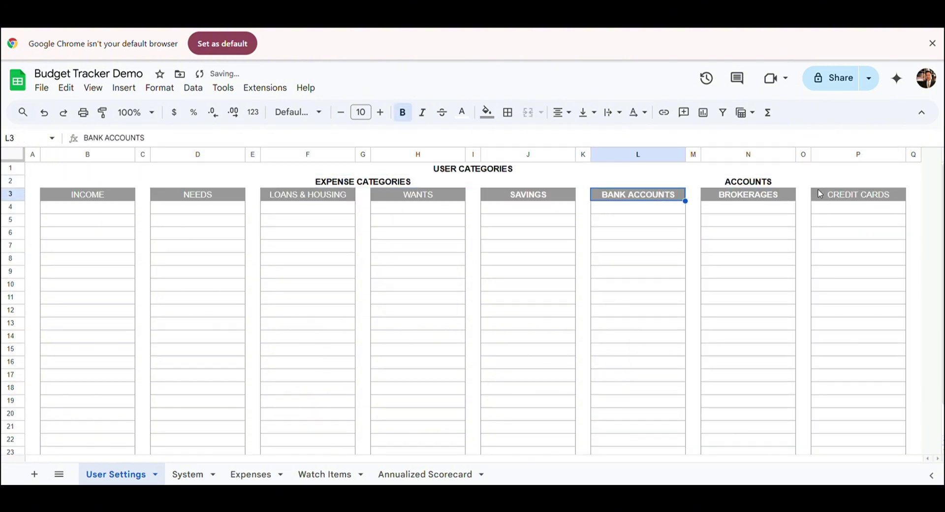
click(858, 194)
click(307, 195)
click(198, 194)
click(87, 194)
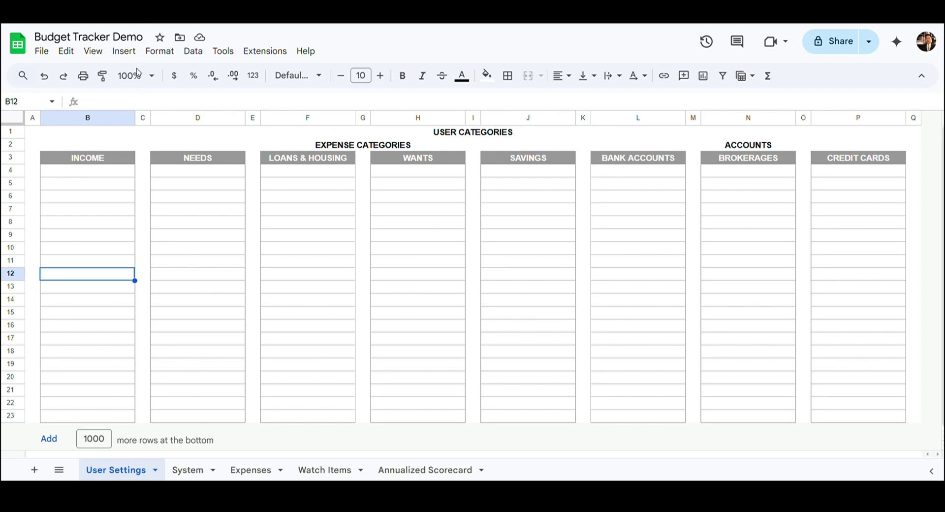
Step: Freeze the User Settings sheet's rows up to row 3
click(86, 162)
click(93, 51)
mouse_move(108, 102)
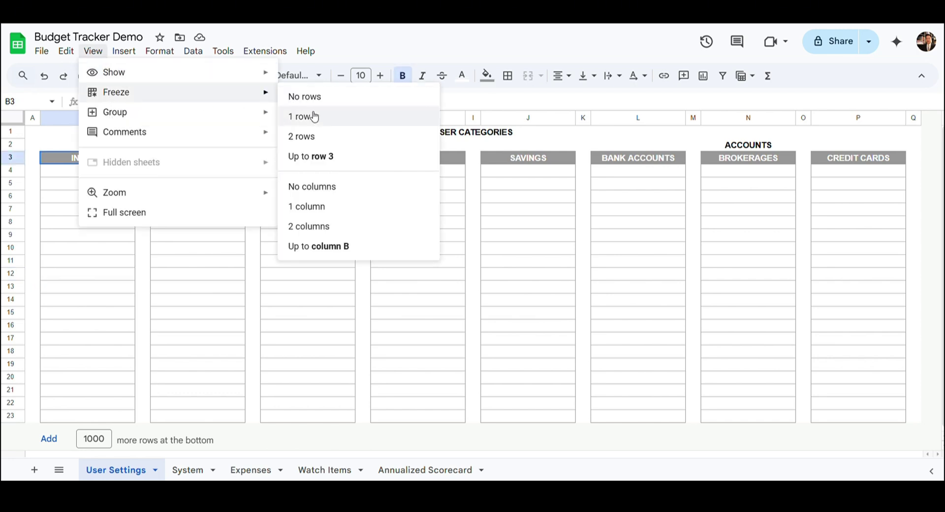
click(315, 157)
Step: Move down and back up the INCOME column to examine how the frozen header rows behave
key(Down)
key(Down)
key(Down)
key(Down)
key(Down)
key(Down)
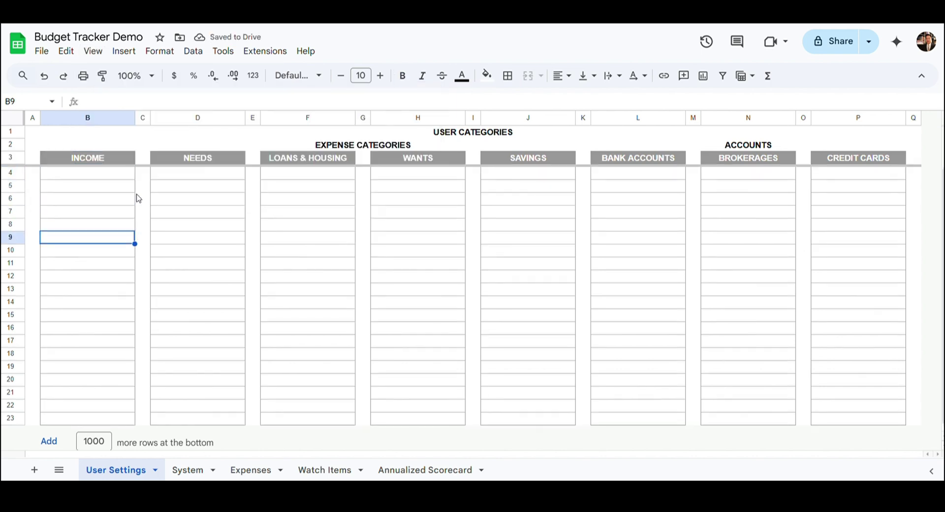
key(Down)
key(Down)
key(Down)
key(Down)
key(Down)
key(Down)
key(Down)
key(Down)
key(Down)
key(Down)
key(Down)
key(Down)
key(Down)
key(Down)
key(Up)
key(Up)
key(Up)
key(Up)
key(Up)
key(Up)
key(Up)
key(Up)
key(Up)
key(Up)
key(Up)
key(Up)
key(Up)
key(Up)
key(Up)
key(Up)
key(Up)
key(Up)
key(Up)
key(Up)
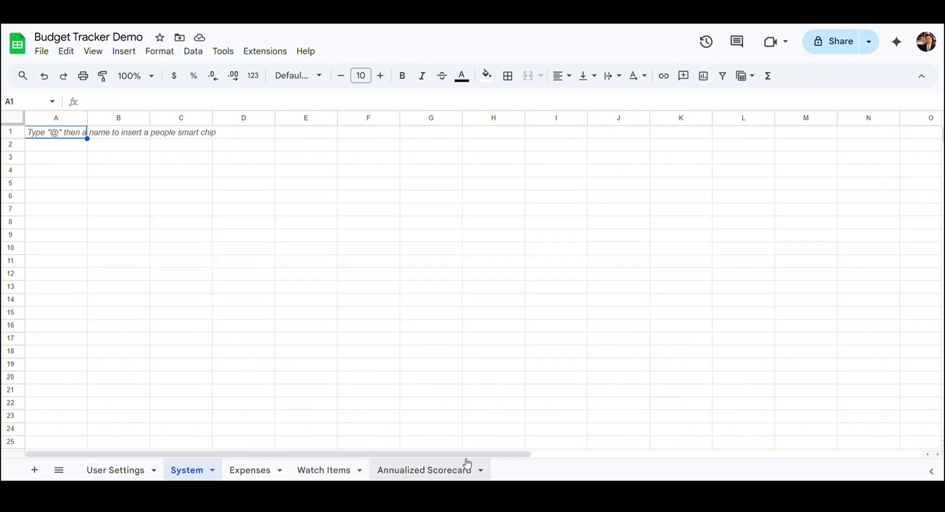
Step: Insert five columns after column Z on the System sheet, extending it to column AE
drag(467, 454, 909, 472)
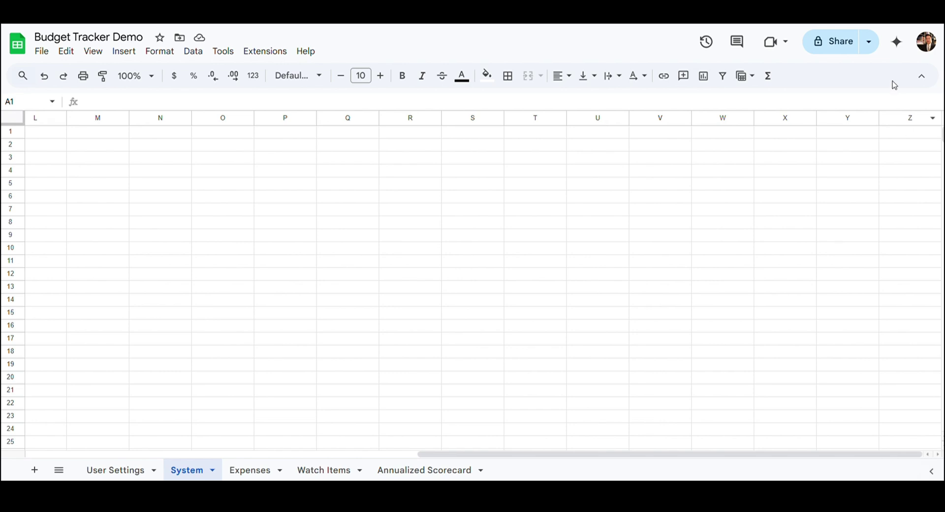
click(909, 119)
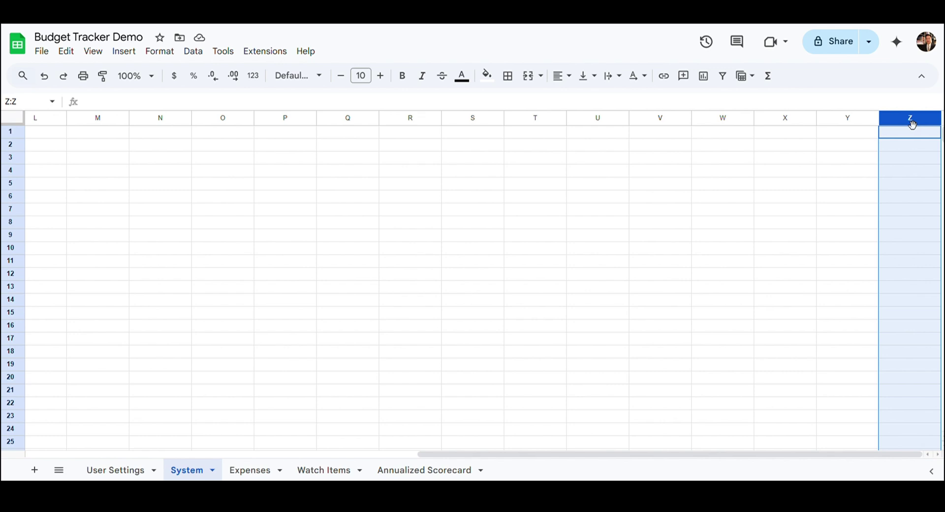
right_click(912, 124)
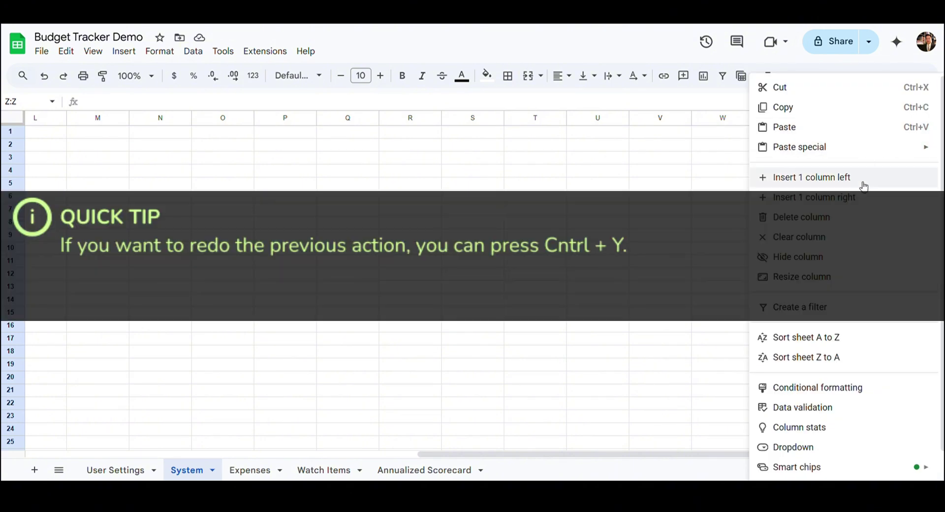
click(860, 197)
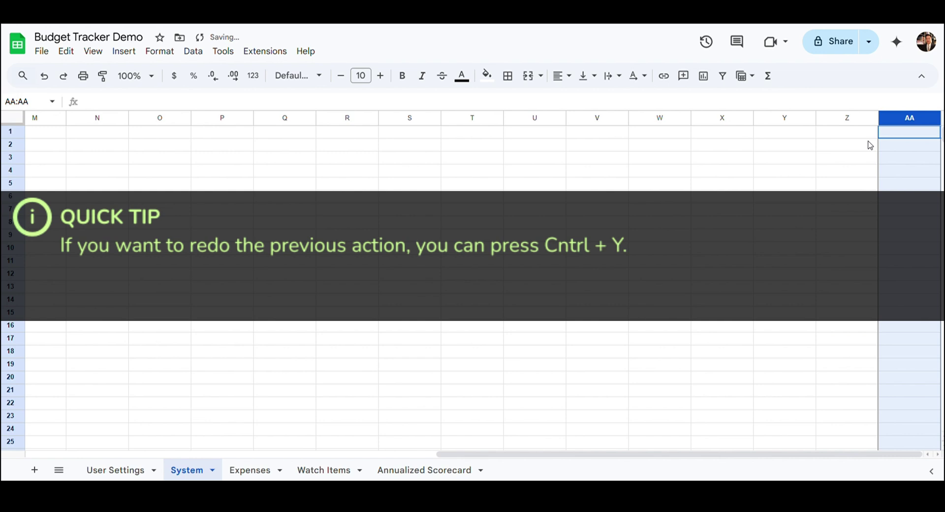
key(ctrl+y)
key(ctrl+y)
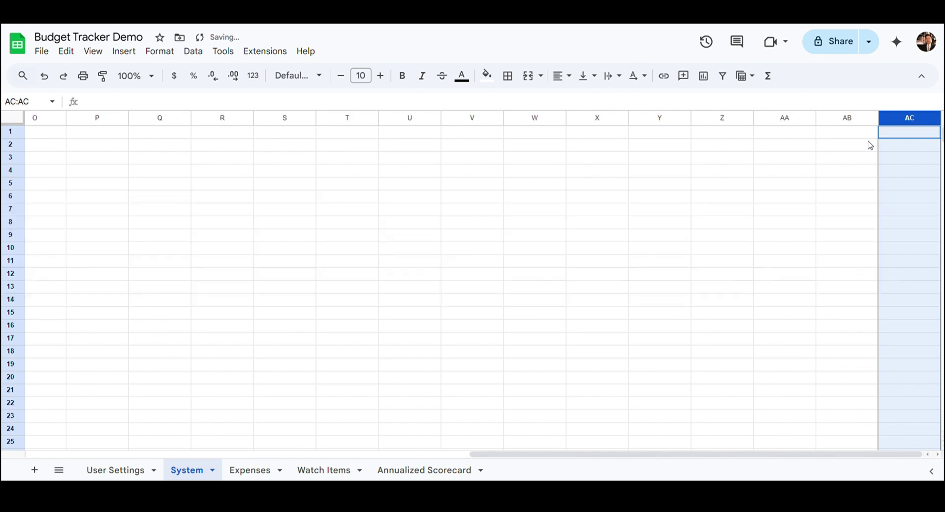
key(ctrl+y)
key(ctrl+y)
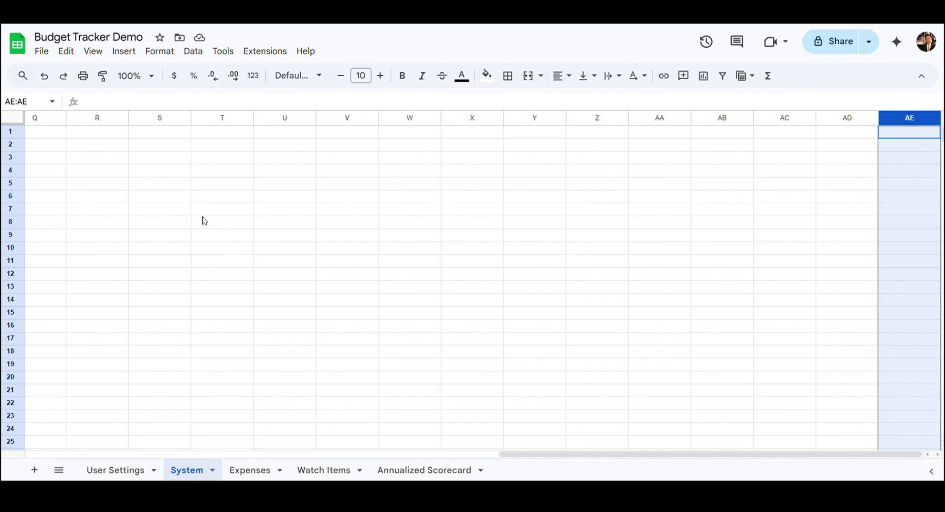
Step: Enter the title USER SETTINGS in A1 of the System sheet and merge A1:B1
click(56, 133)
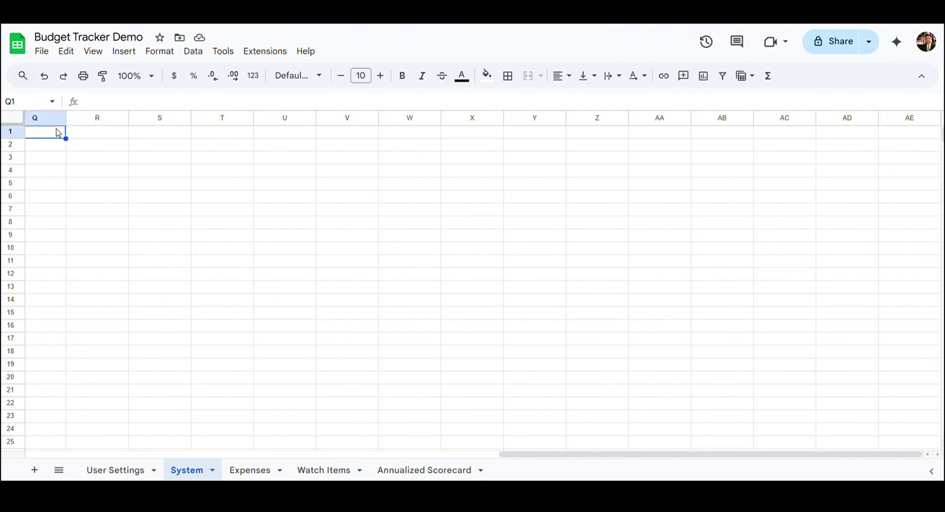
key(Left)
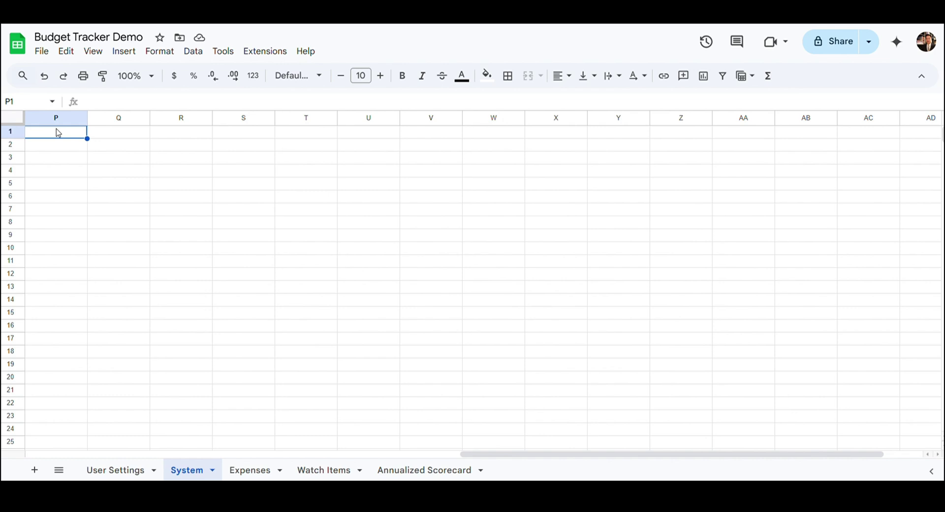
key(Left)
key(Left)
key(Left)
key(Left)
key(Left)
key(Left)
key(Left)
key(Left)
key(Left)
key(Left)
key(Left)
key(Left)
key(Left)
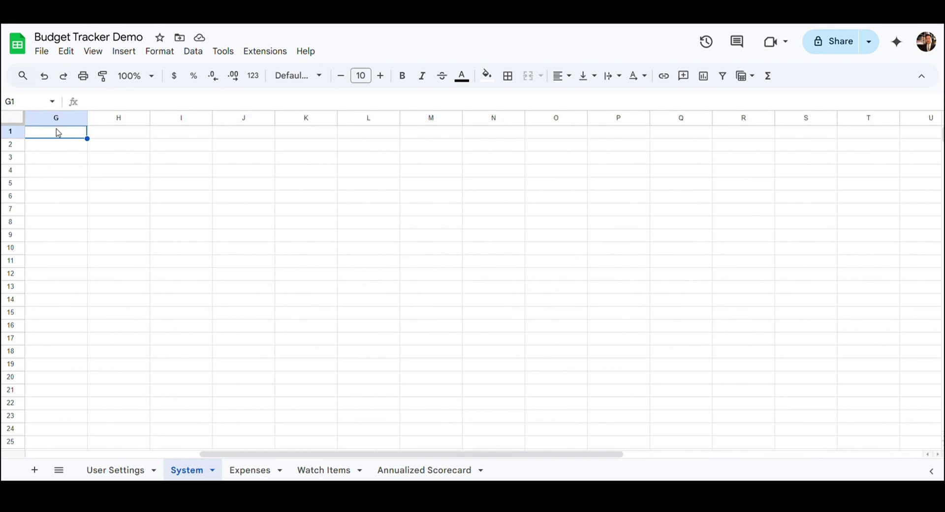
key(Left)
key(Left)
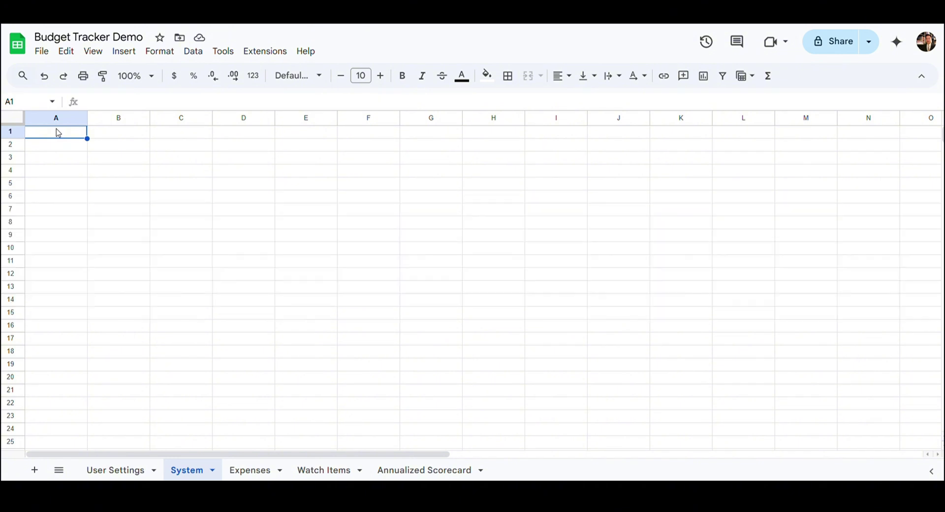
text(USER SETTINGS)
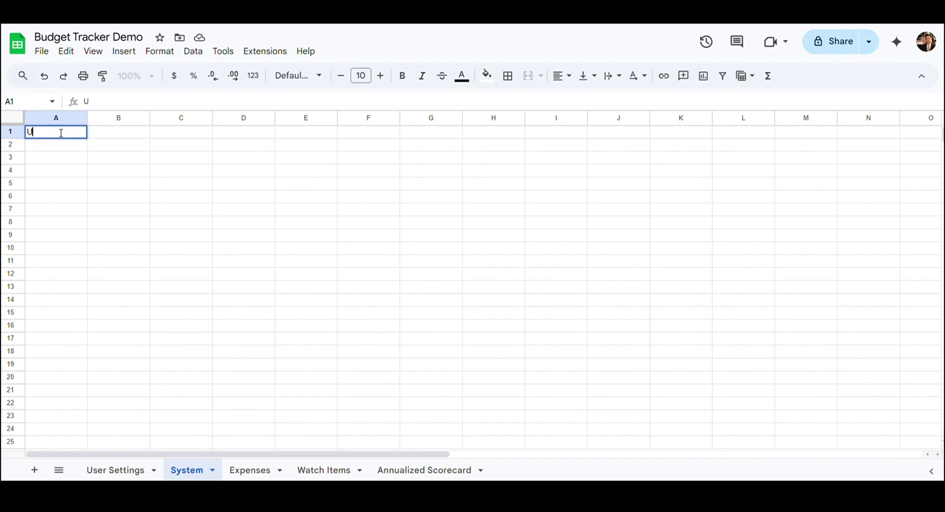
key(Tab)
drag(59, 132, 115, 132)
right_click(56, 132)
key(Escape)
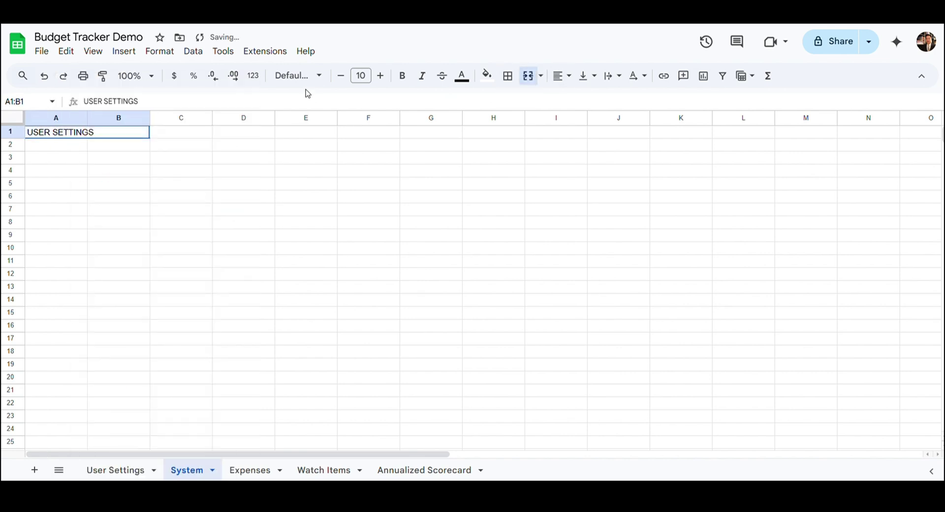
Step: Enter the subheaders User Categories in A2 and List Delimiter in B2
key(Down)
text(User Cat)
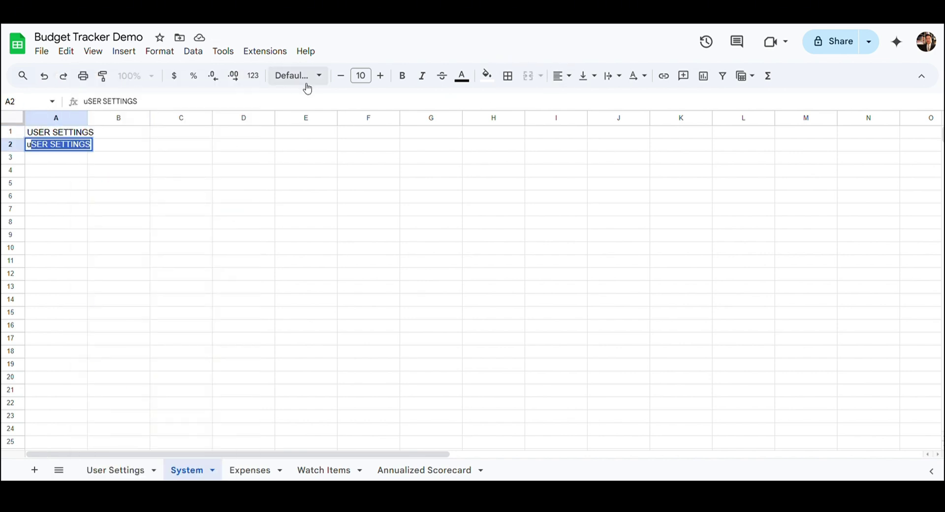
text(egories)
key(Tab)
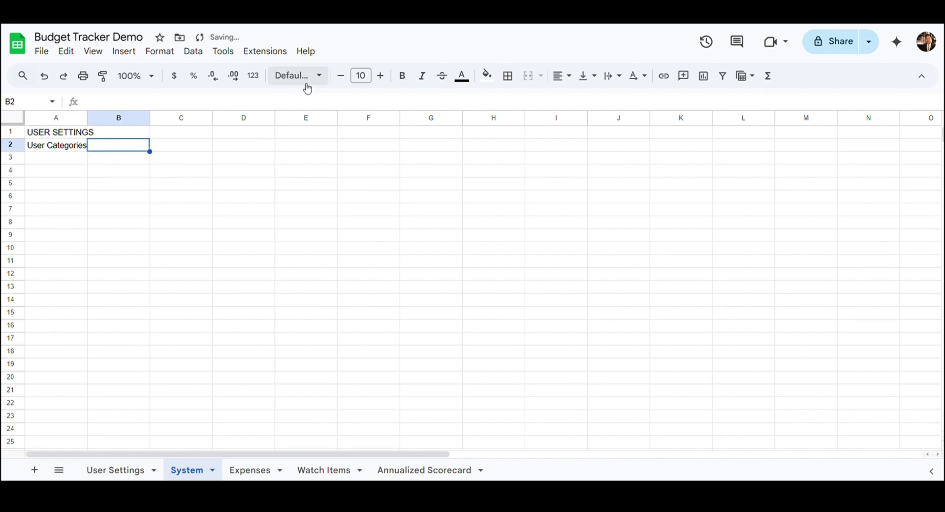
text(List Delimiter)
key(Return)
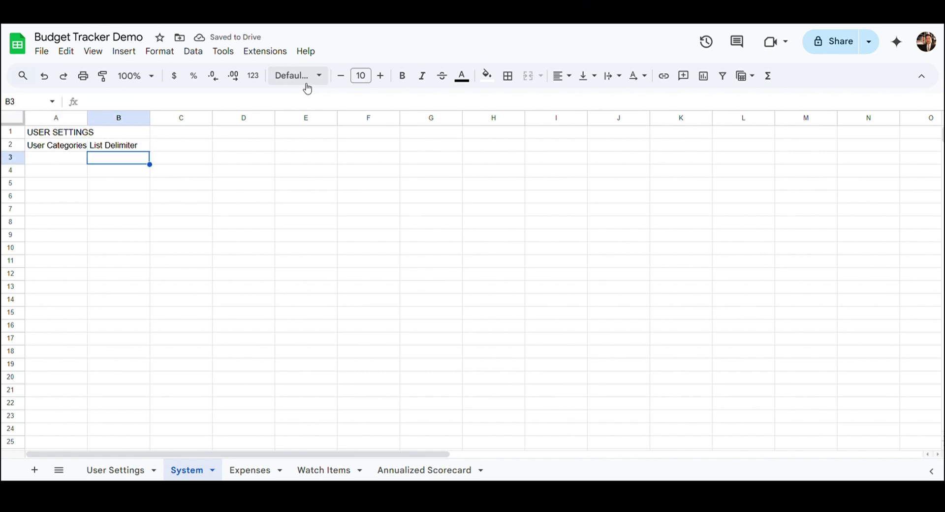
Step: Enter the title Expenses in D1 and merge D1:E1
click(253, 133)
text(Expenses)
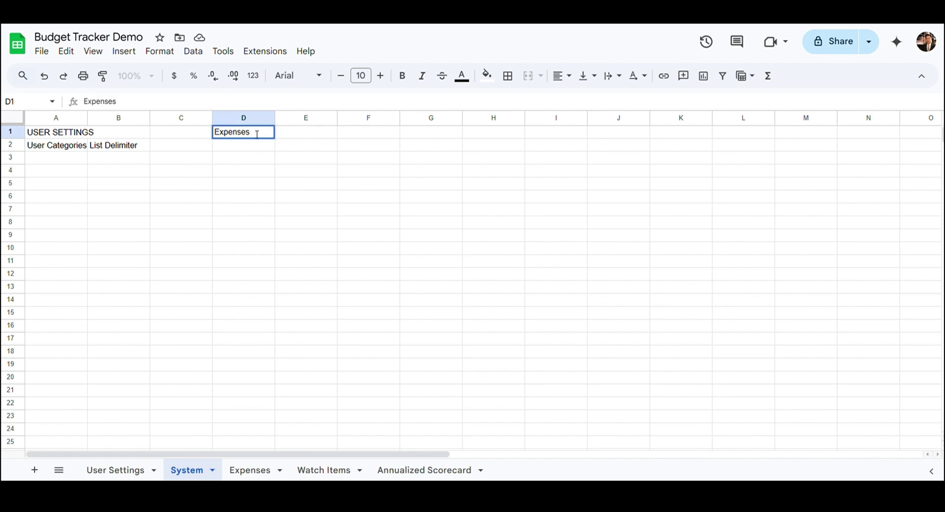
key(Tab)
key(shift+Left)
click(531, 78)
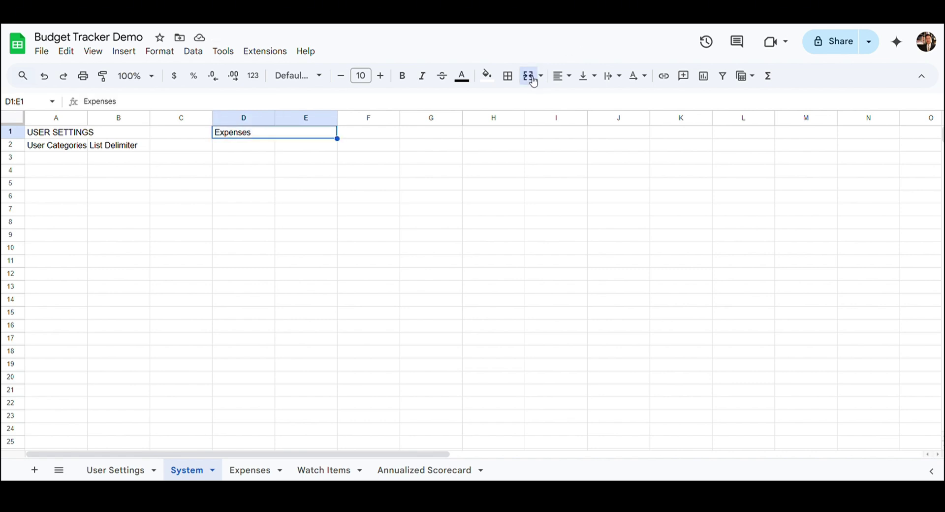
Step: Enter the subheaders Expense Type Dropdown in D2 and Account Dropdown in E2
key(Down)
text(Expense Type Dropdown)
key(Return)
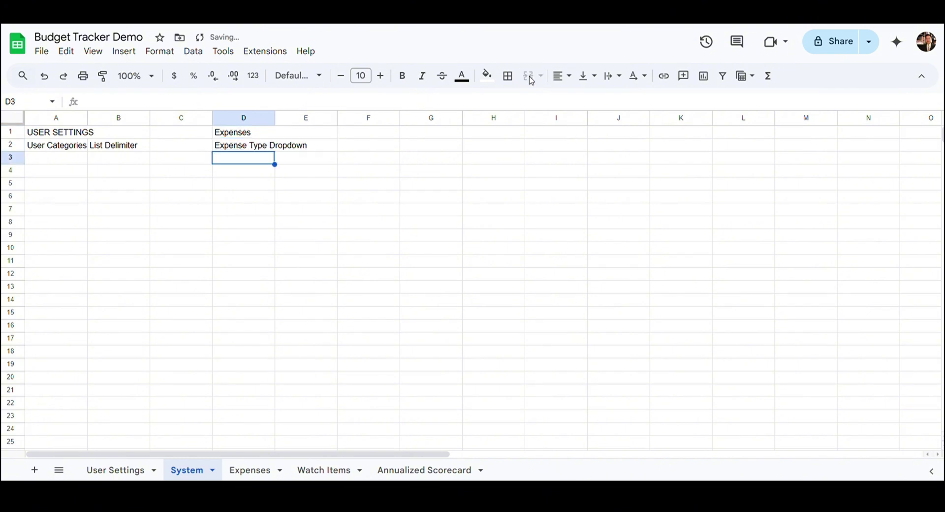
key(Up)
key(Right)
text(Account Dropdown)
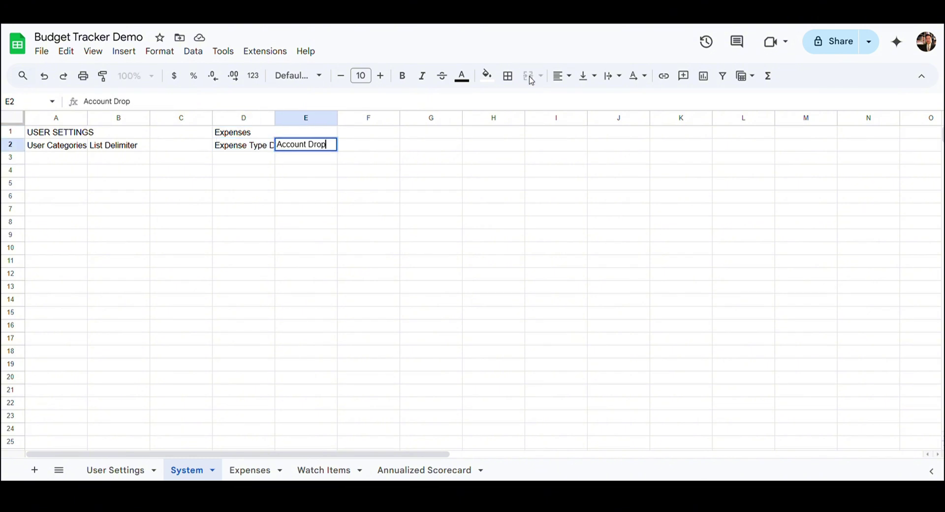
key(Return)
Step: Enter the title Watch Items in G1 and merge G1:H1
key(Up)
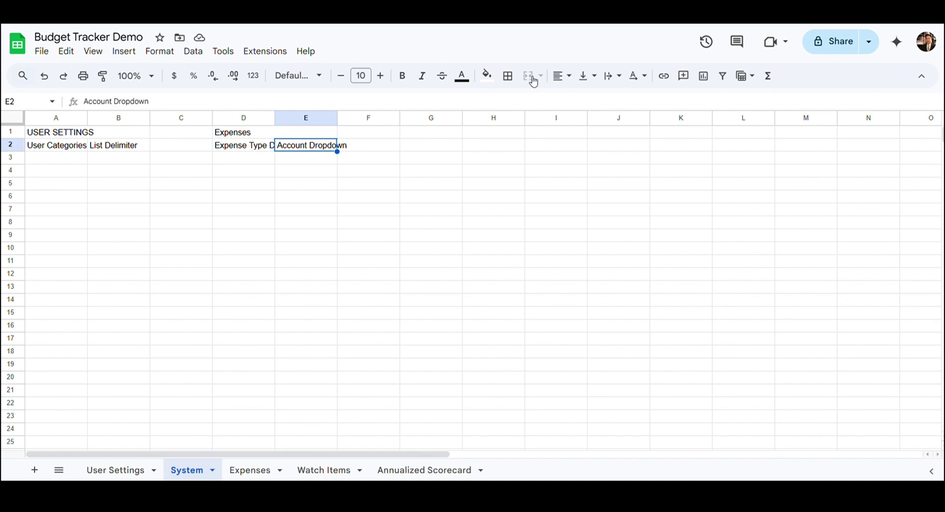
key(Right)
key(Right)
key(Up)
text(Watch Items)
key(Return)
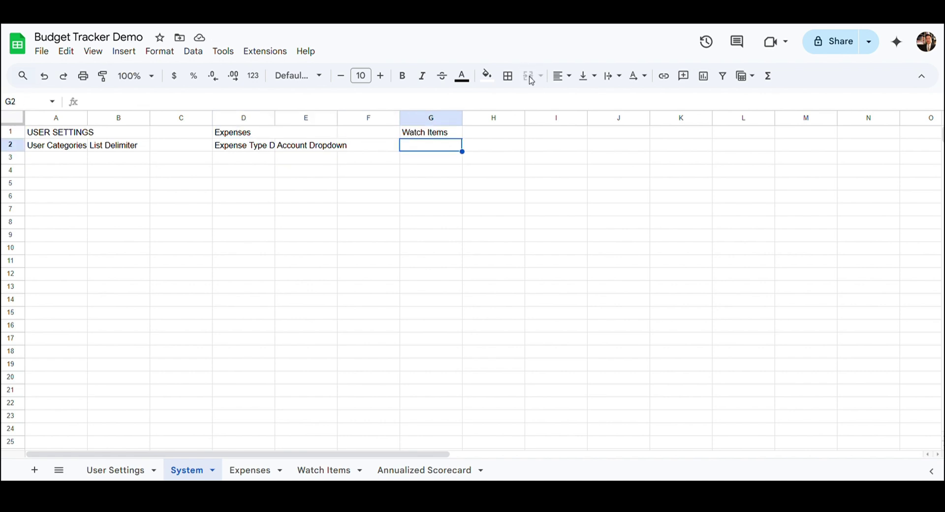
key(Up)
key(shift+Right)
click(532, 79)
Step: Enter the subheaders Recurring Bill Transaction Dropdown in G2 and Savings Goal Category Dropdown in H2
key(Down)
text(Recu)
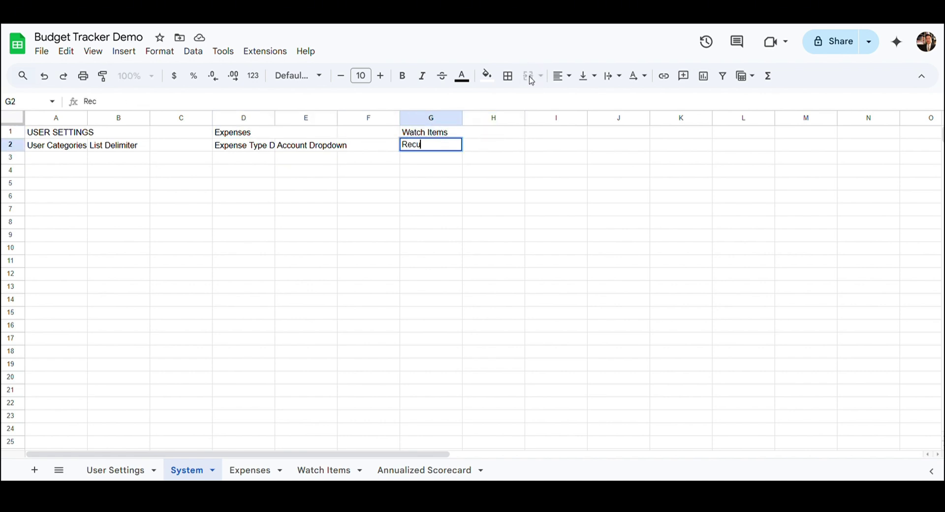
text(rring Bill Transaction Dropdown)
key(Return)
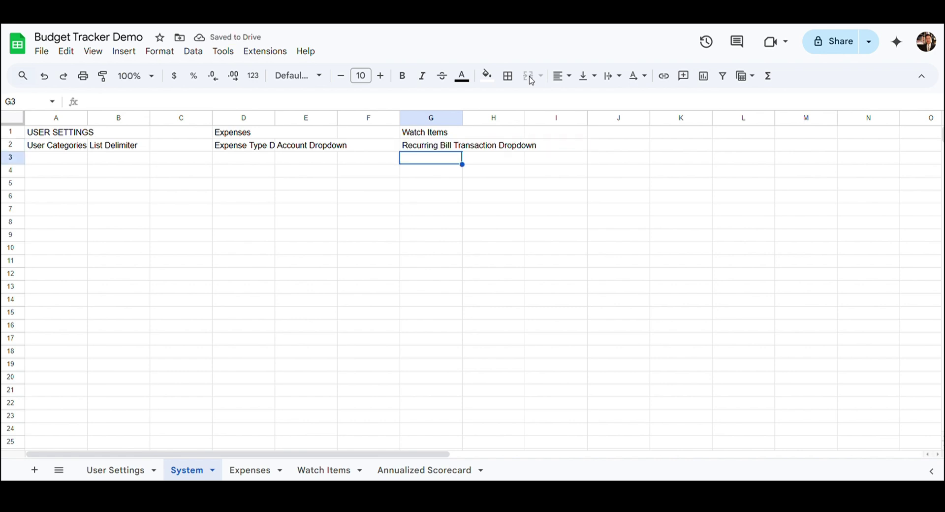
key(Up)
key(Right)
text(Savings Goal Category Dropdown)
key(Return)
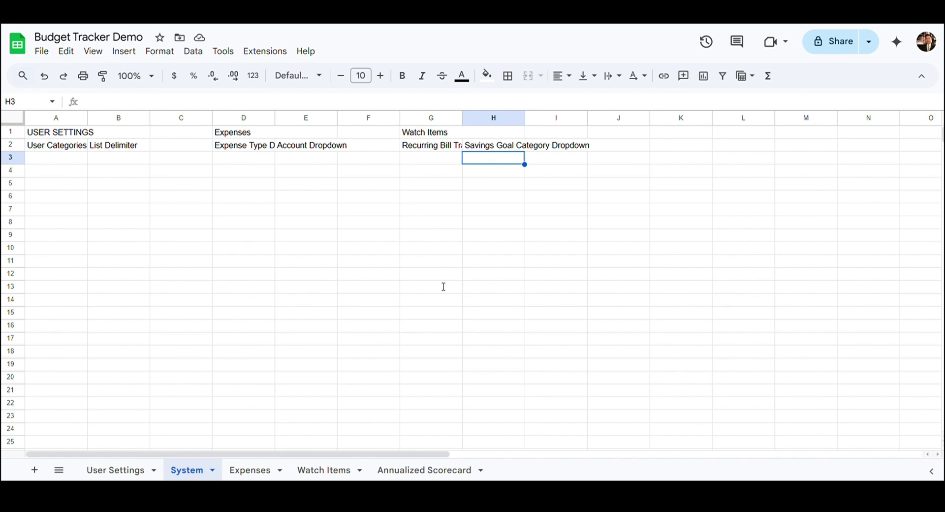
Step: Enter the title ANNUALIZED SCORECARD in J1 and merge J1:N1
key(Up)
key(Up)
key(Right)
key(Right)
text(ANNUALIZED SCORECARD)
key(Tab)
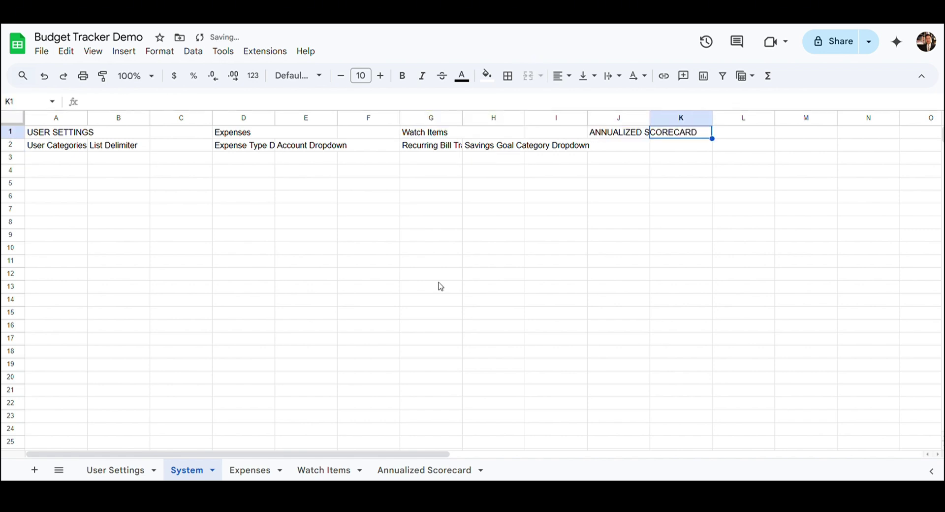
key(Left)
key(shift+Right)
key(shift+Right)
key(shift+Right)
key(shift+Right)
click(528, 76)
Step: Center the merged section titles ANNUALIZED SCORECARD, Watch Items, Expenses and USER SETTINGS in row 1 horizontally
click(569, 79)
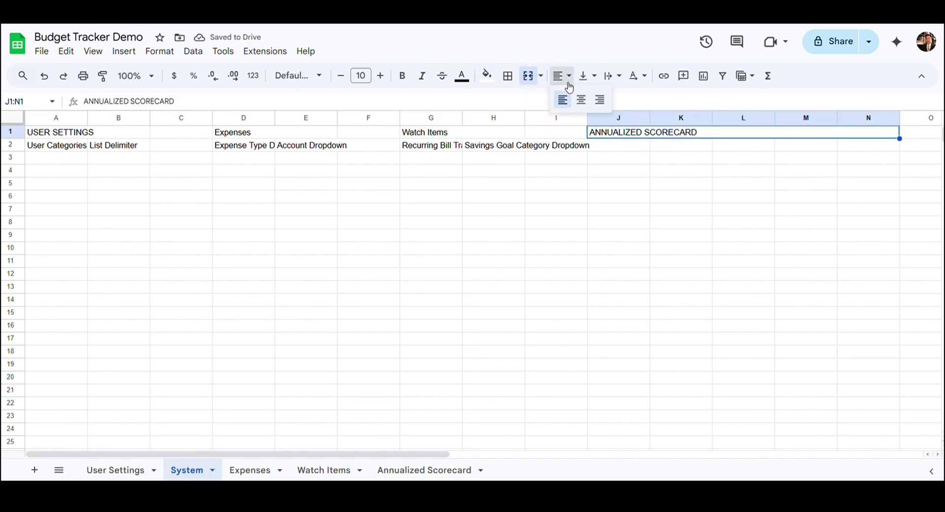
click(581, 100)
click(443, 133)
key(ctrl+shift+e)
click(262, 135)
key(ctrl+shift+e)
click(75, 134)
key(ctrl+shift+e)
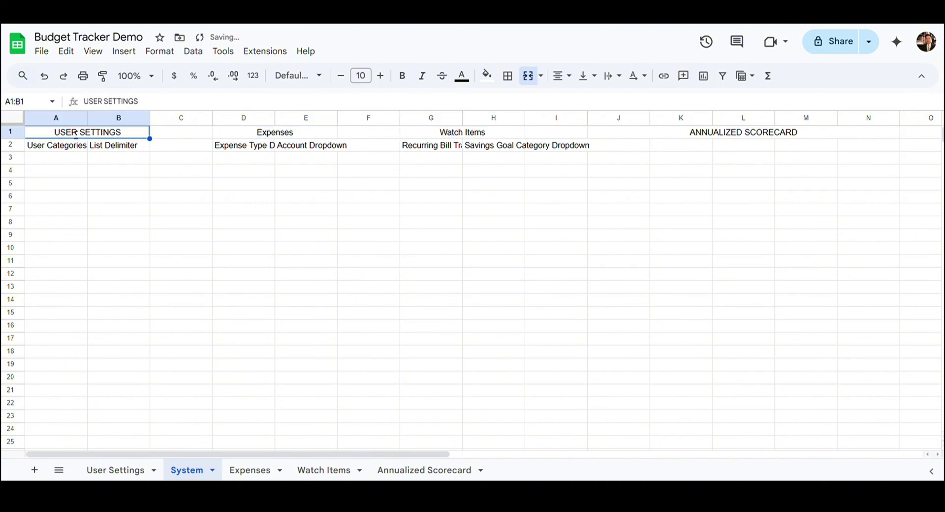
Step: Enter the subheaders Year Dropdown in J2 and Matches List in K2
click(636, 151)
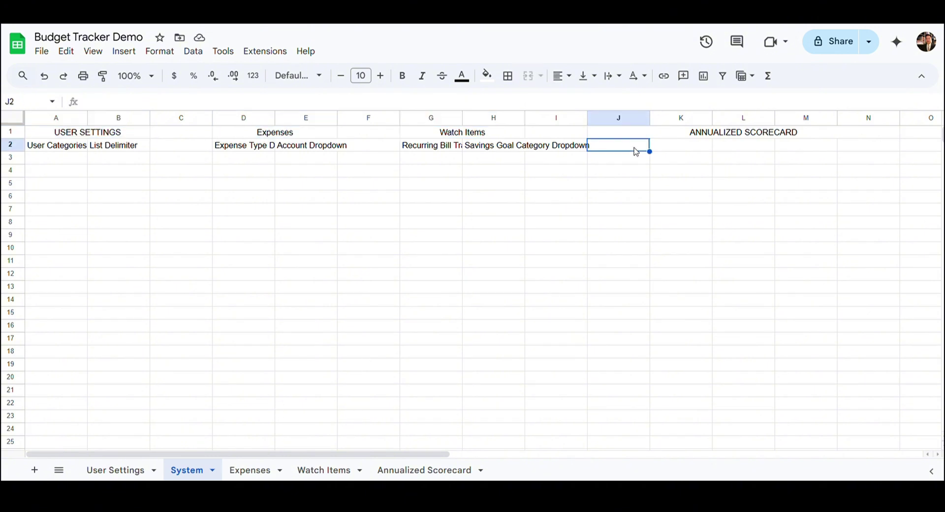
text(Year Dropdown)
key(Tab)
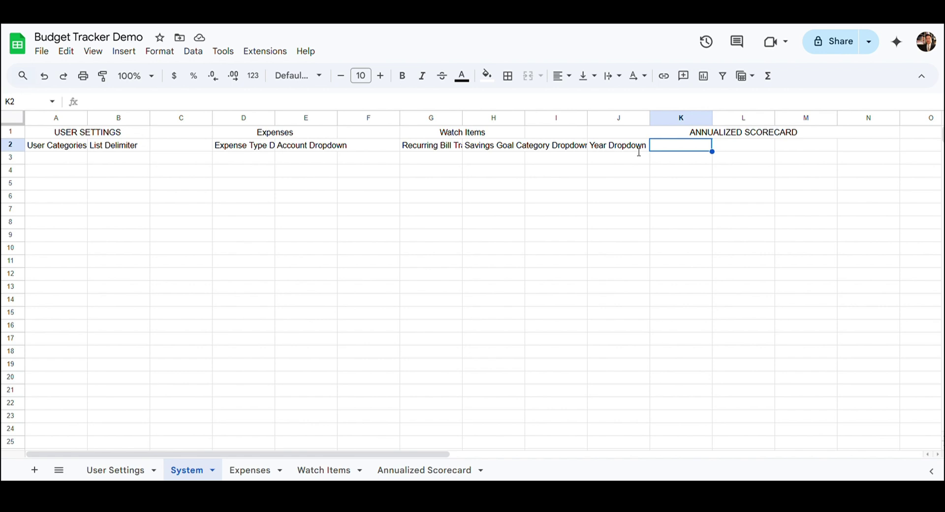
text(Matches List)
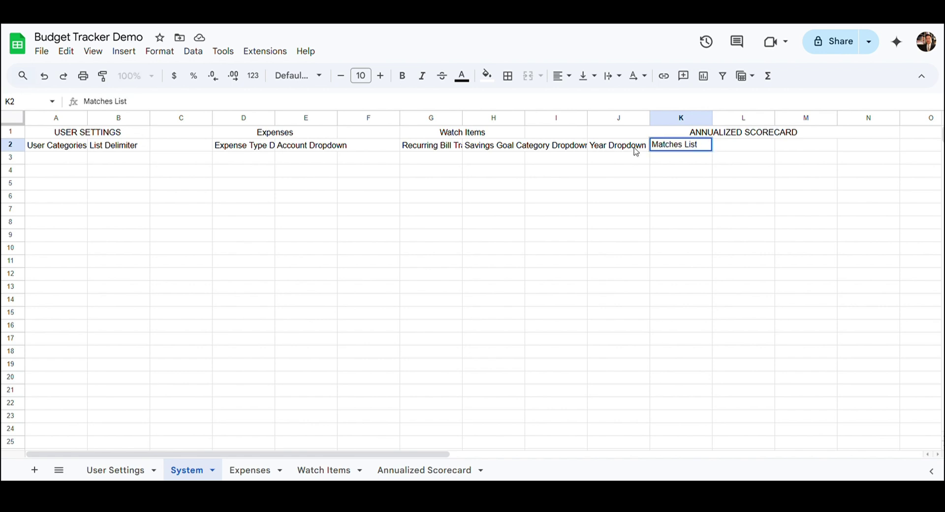
key(Tab)
key(Tab)
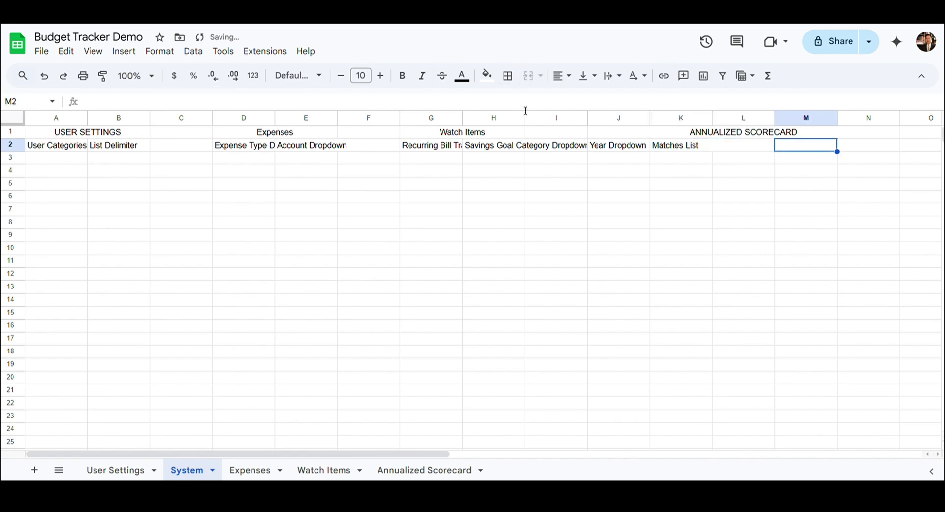
Step: Enter the subheader Top 7 Filler Query in M2 and merge M2:N2
text(Top 7 Filler Query)
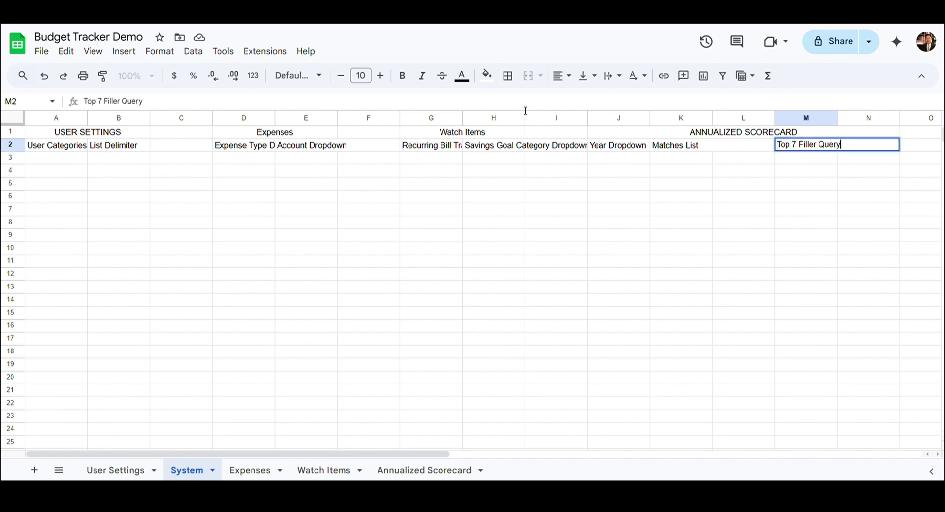
key(Tab)
key(shift+Left)
click(542, 75)
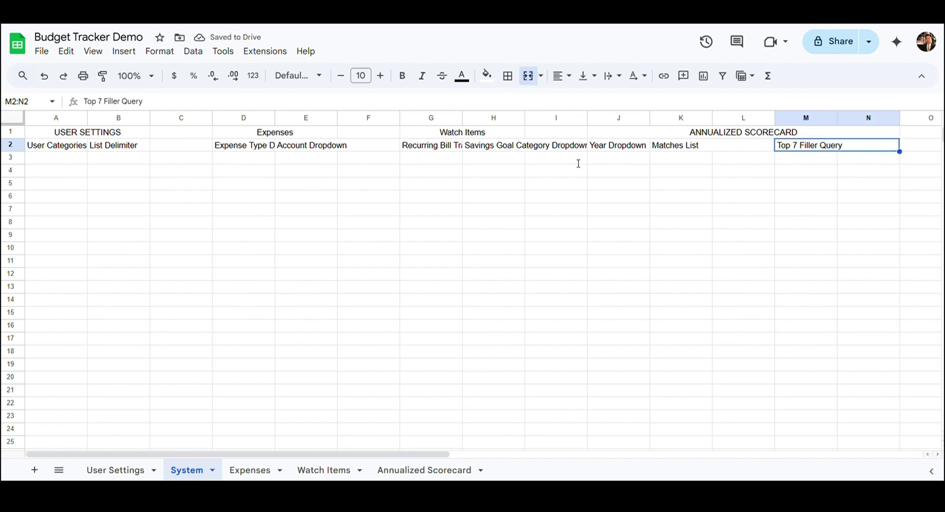
Step: Enter the section title ANNUALIZED SCORECARD CHART in P1
key(Right)
key(Right)
key(Up)
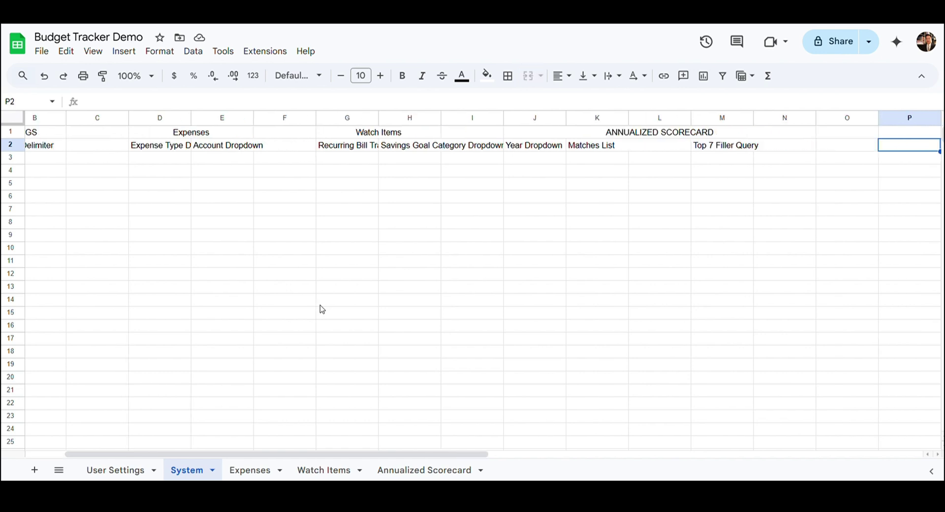
text(ANNUALIZED SCORECARD)
key(Return)
scroll(428, 255, right, 5)
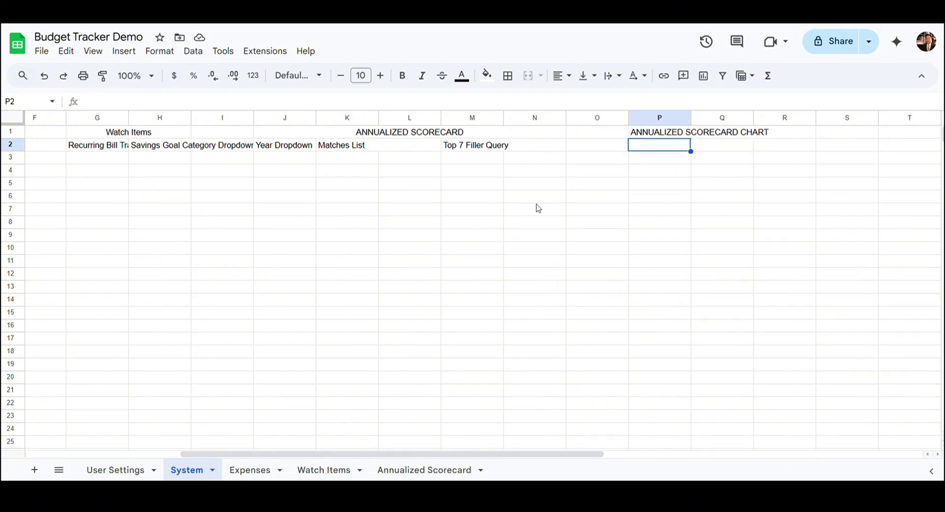
Step: Enter the chart subheaders Income, Needs, Wants, Savings, Blank Expense and Bank Transfers in P2:U2
text(Income)
key(Tab)
text(Needs)
key(Tab)
text(Wants)
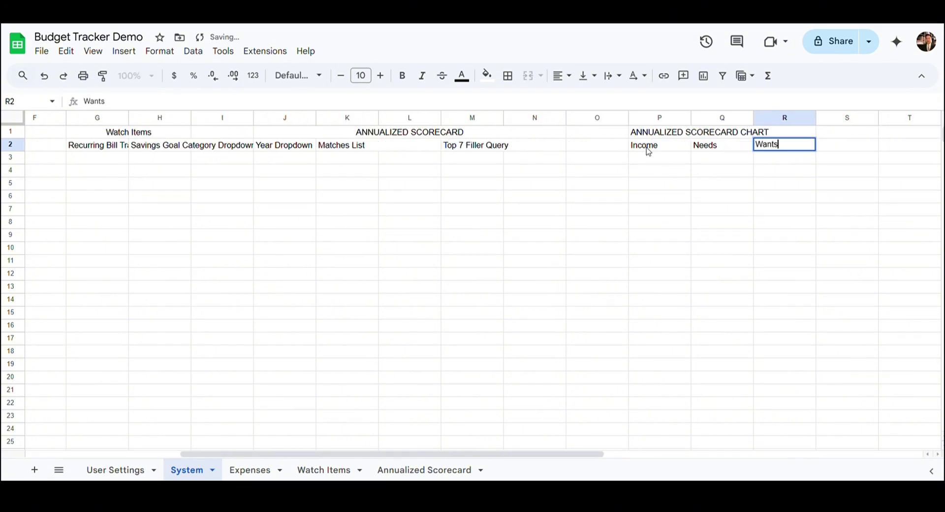
key(Tab)
text(Savings	Blank Expense)
key(Tab)
text(Bank Transfers)
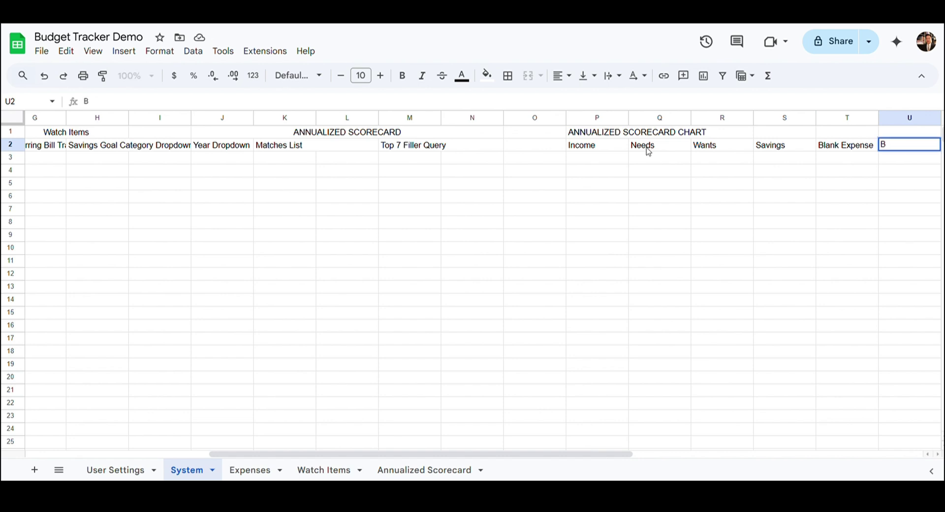
Step: Enter the chart subheaders Brokerages, High Interest Debt and Blank Account in V2:X2
key(Tab)
text(Brokerages)
key(Tab)
text(High Interest Debt)
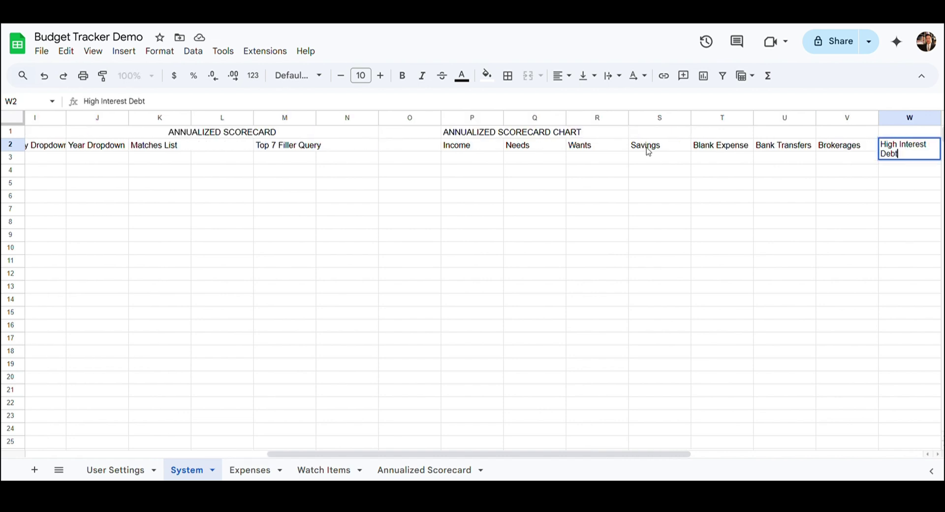
key(Tab)
text(Blank Account)
key(Tab)
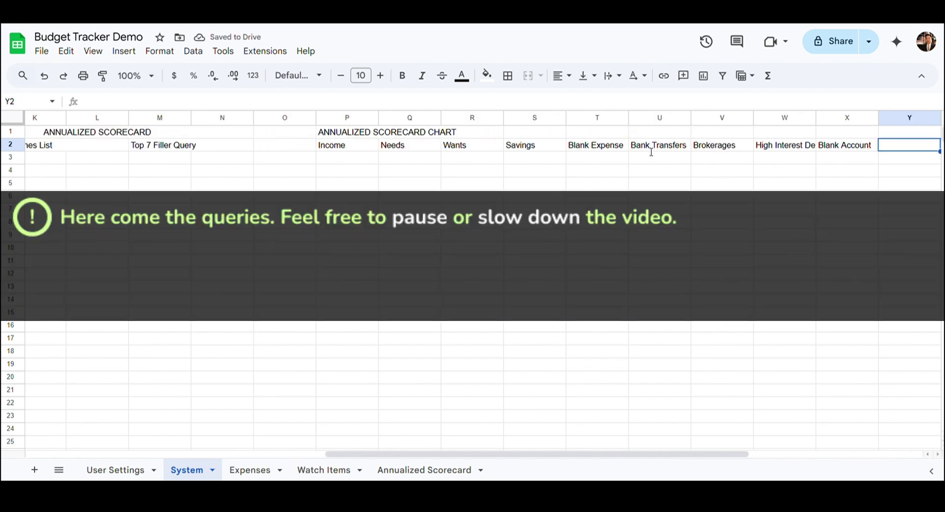
Step: Enter the chart subheaders Expenses, Cashflow and Exceeded Income in Y2:AA2
text(Expenses)
key(Tab)
text(Cashflow)
key(Tab)
text(Exceeded Income)
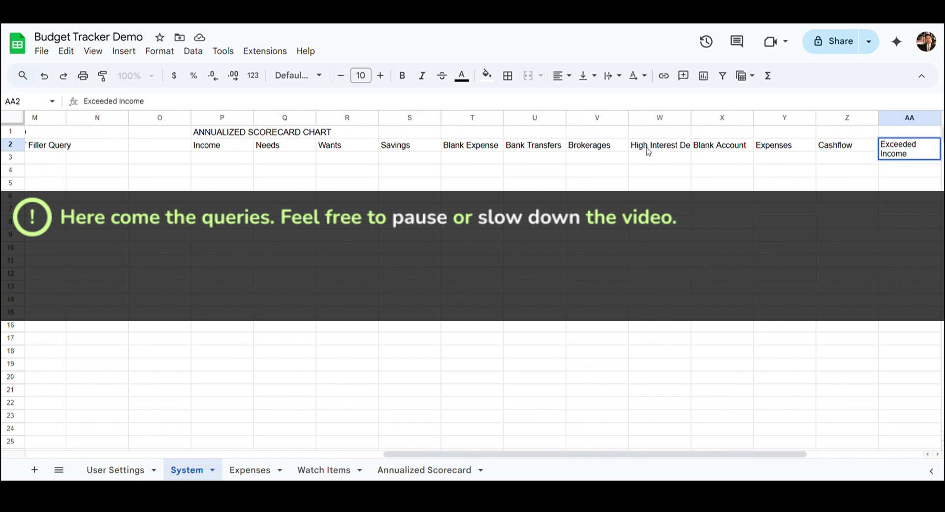
key(Tab)
Step: Copy the month-end formula =EOMONTH(O15,-1) from O14 and paste only the formula into O3:O13
click(94, 315)
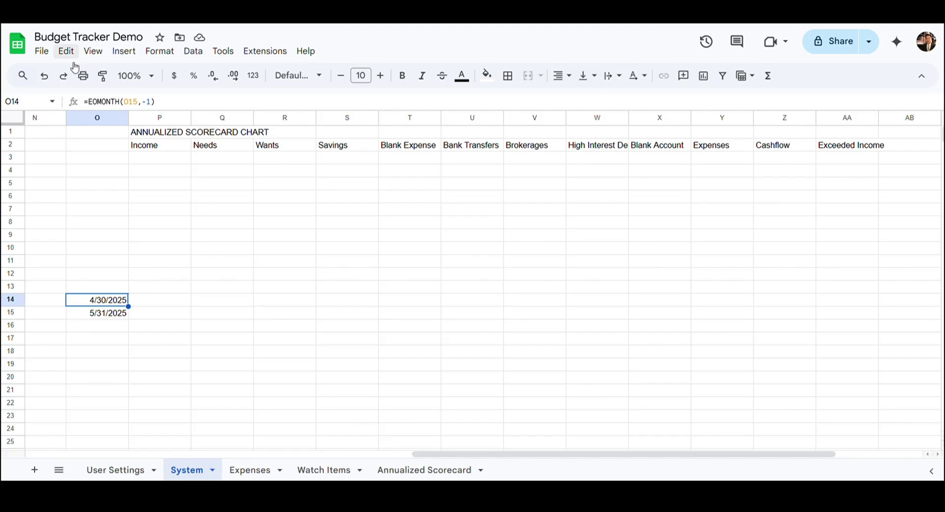
click(110, 289)
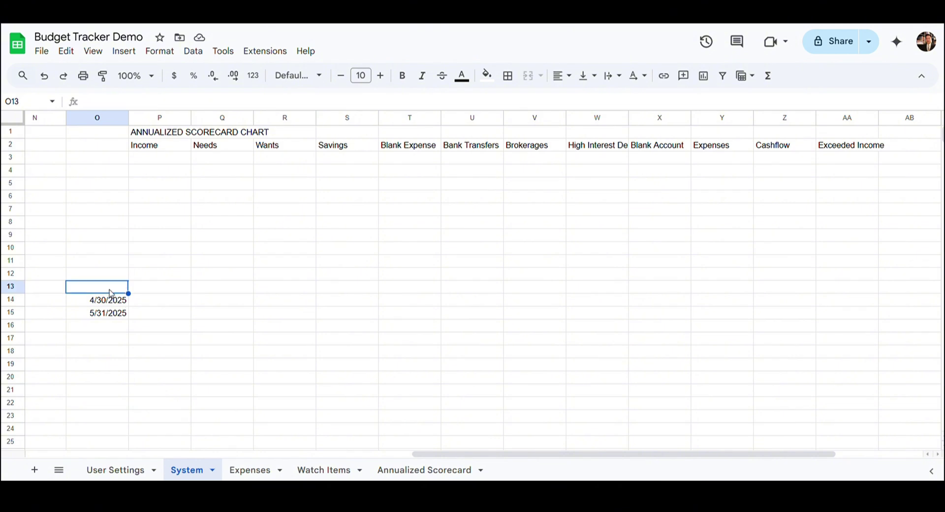
key(Down)
key(ctrl+c)
click(110, 290)
key(shift+Up)
key(shift+Up)
key(shift+Up)
key(shift+Up)
key(shift+Up)
key(shift+Up)
key(shift+Up)
key(shift+Up)
key(shift+Up)
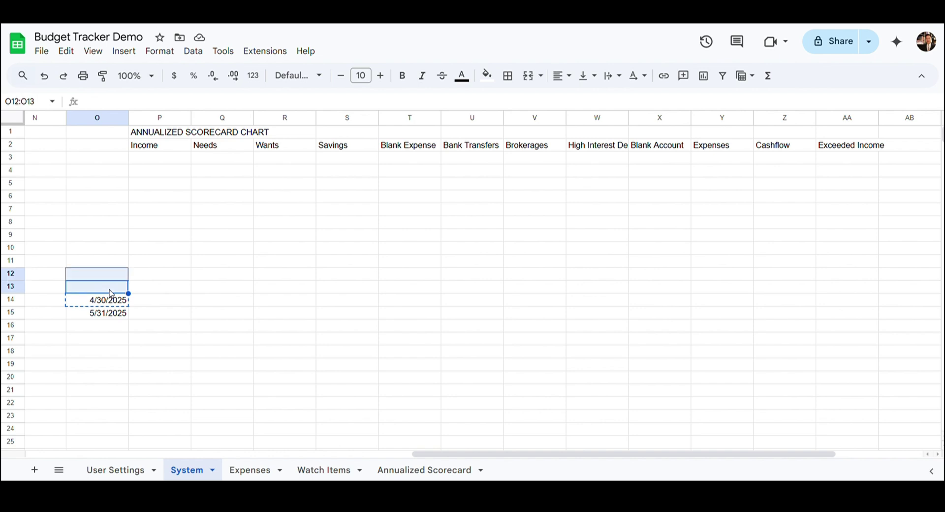
key(shift+Up)
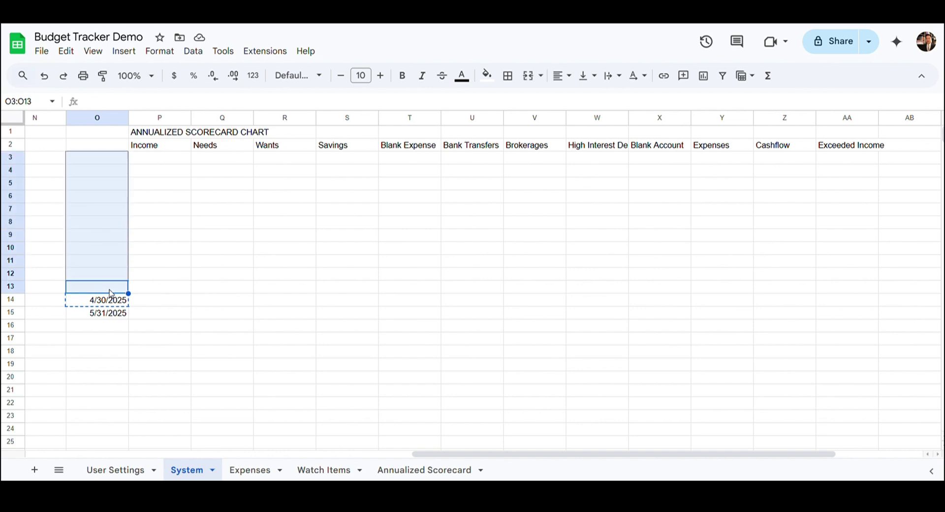
click(66, 51)
mouse_move(104, 185)
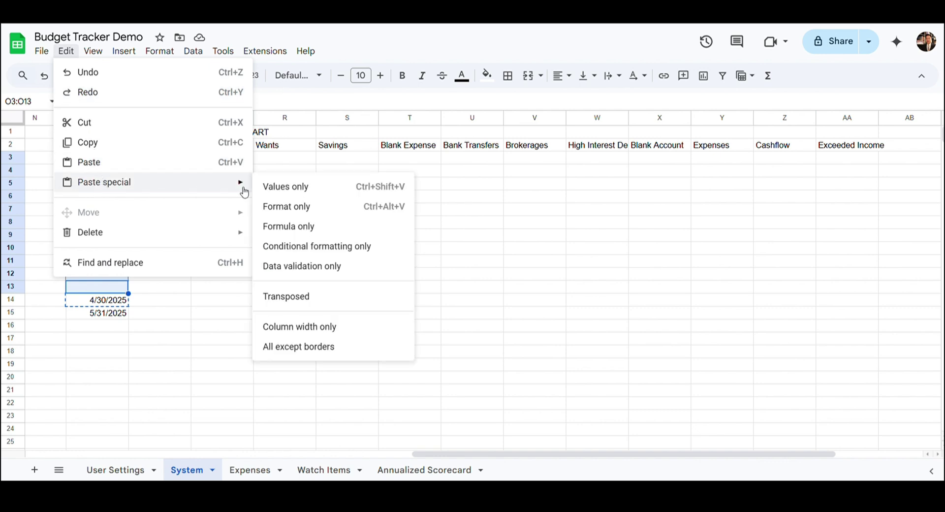
click(341, 236)
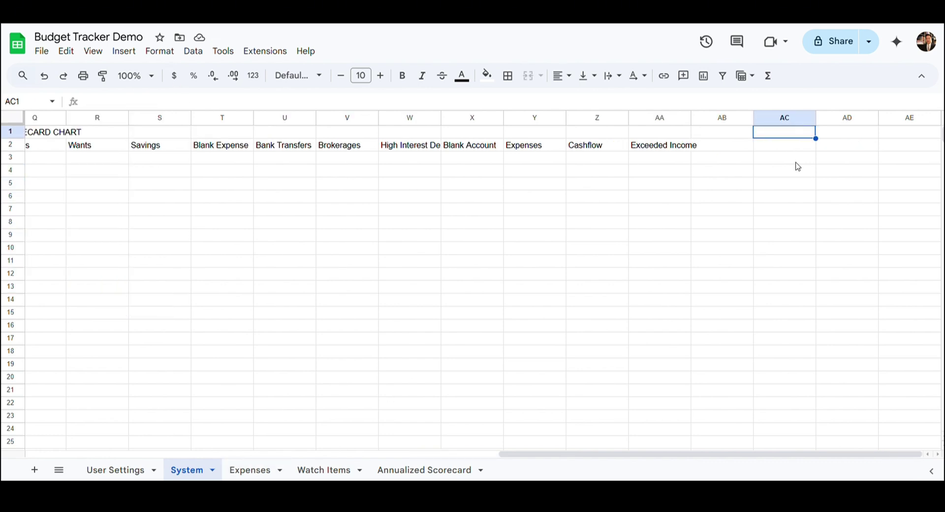
Step: Enter the title RAW DATA in AC1, merge AC1:AE1 and center the title
text(RAW DATA)
key(Tab)
key(Tab)
key(shift+Left)
key(shift+Left)
click(528, 76)
click(561, 76)
click(580, 95)
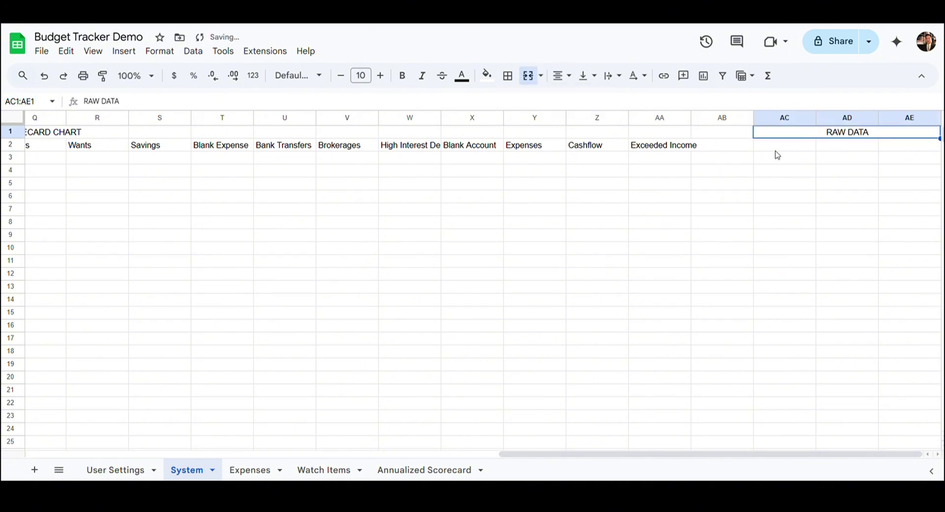
Step: Enter the subheaders Category, End of Month Date and Amount in AC2:AE2
click(780, 146)
text(Category)
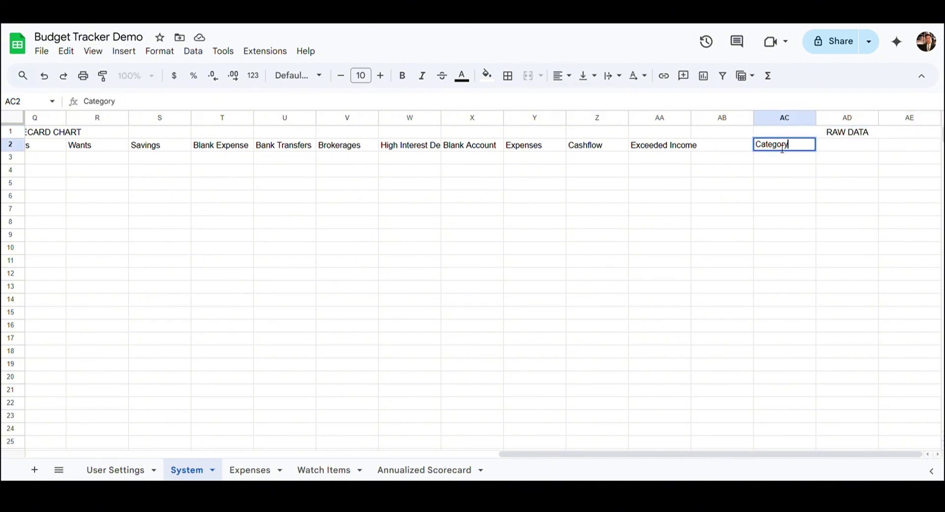
key(Tab)
text(End of Month Date)
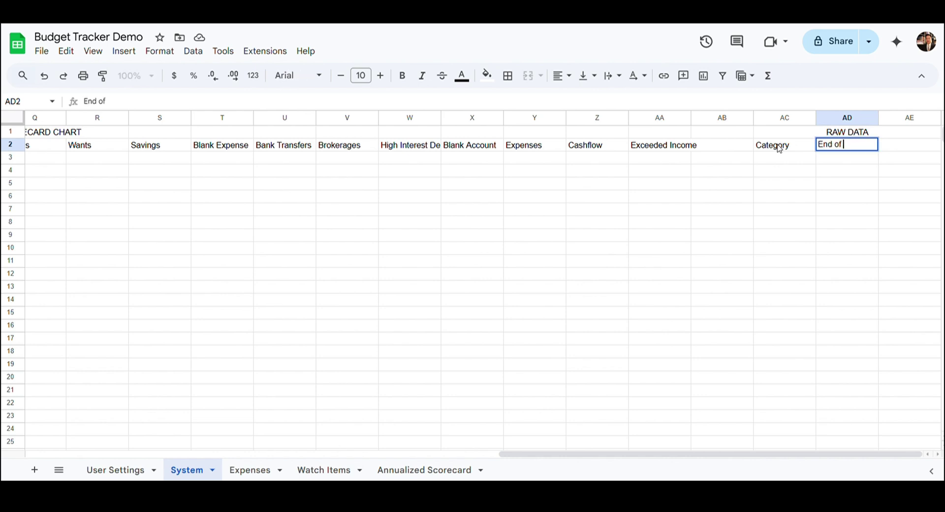
key(Tab)
text(Amount)
key(Return)
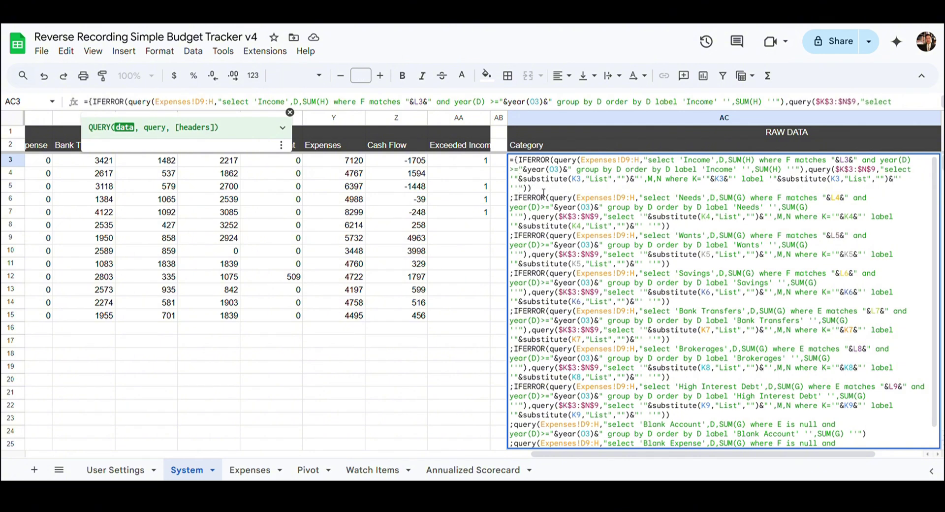
Step: Examine the RAW DATA query formula in AC3 of the Reverse Recording Simple Budget Tracker v4 spreadsheet, category by category from Income to Blank Expense
drag(534, 188, 508, 165)
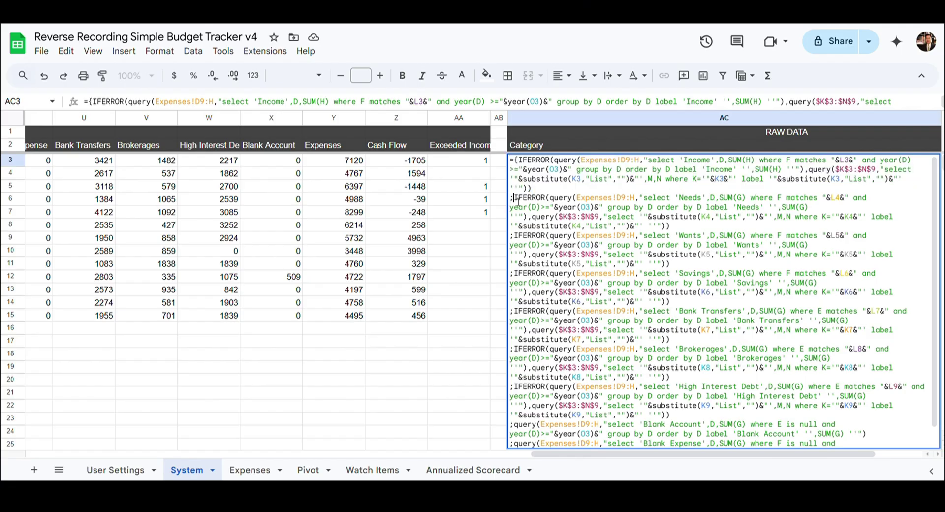
mouse_move(511, 197)
mouse_down()
mouse_move(674, 226)
mouse_move(512, 237)
mouse_move(516, 318)
mouse_up()
scroll(558, 310, down, 1)
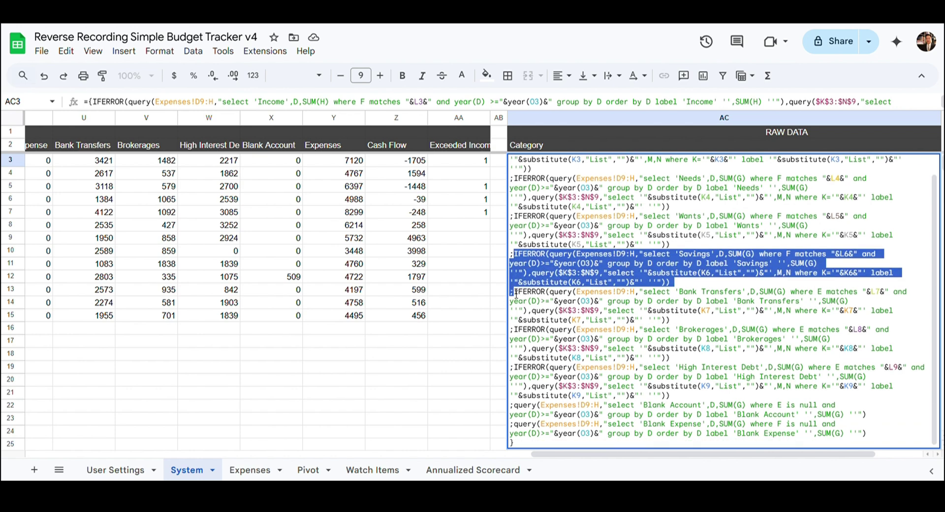
drag(511, 291, 519, 332)
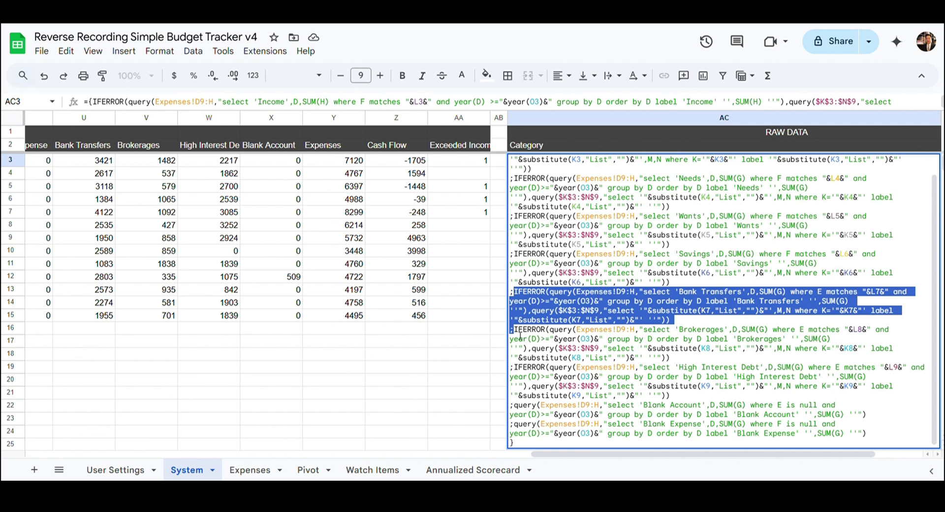
drag(512, 330, 515, 369)
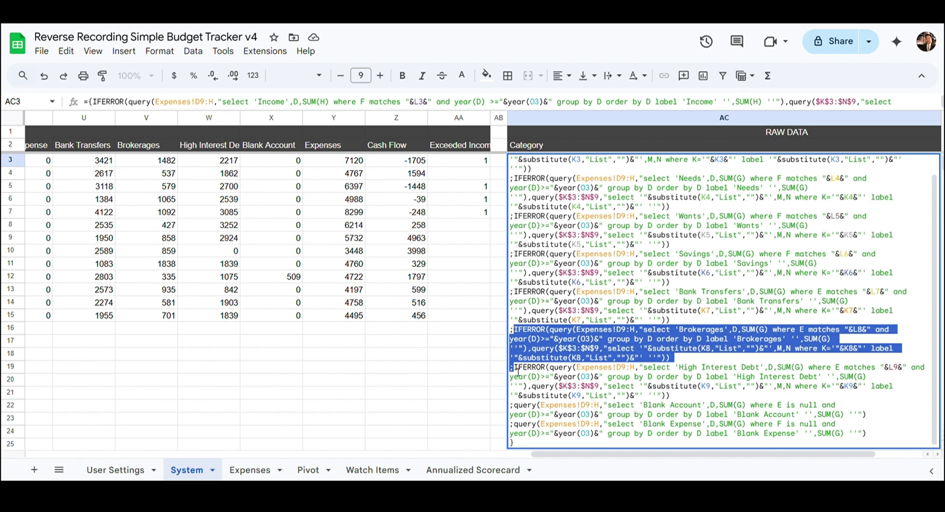
scroll(519, 373, up, 1)
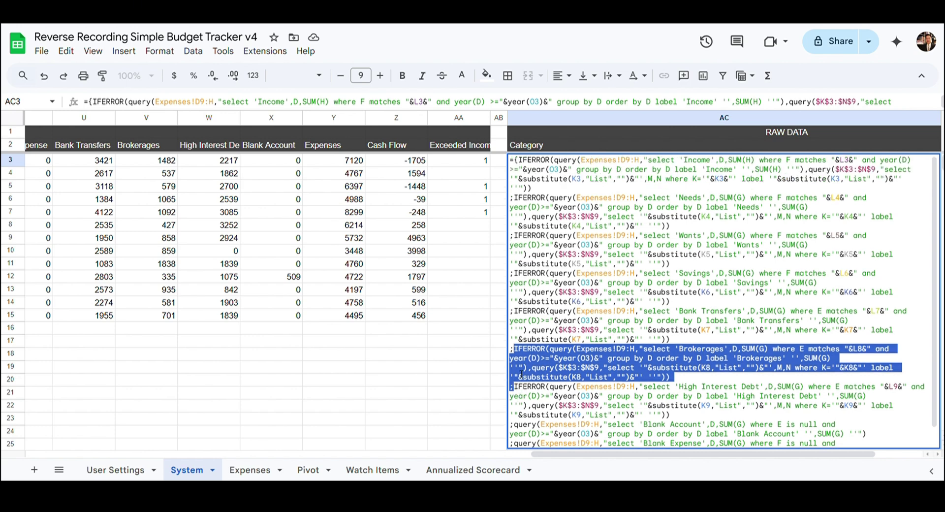
scroll(521, 374, down, 1)
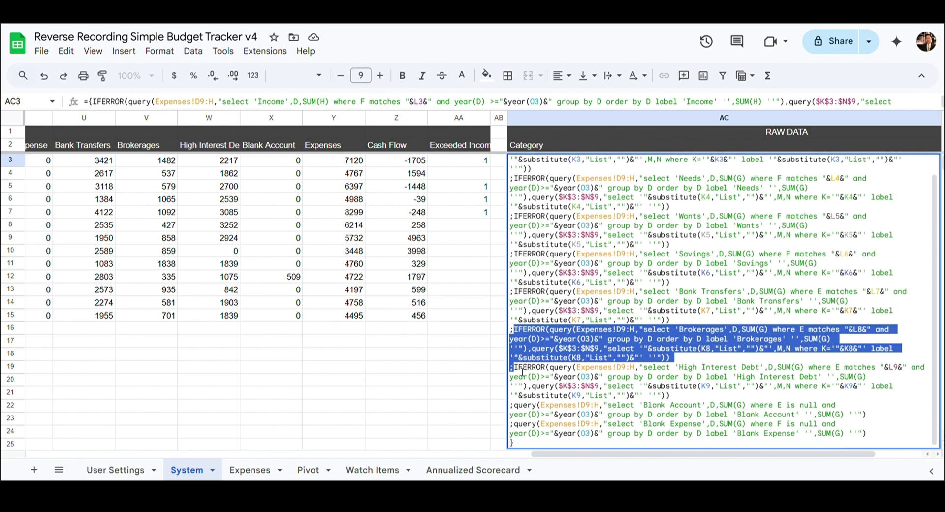
triple_click(518, 369)
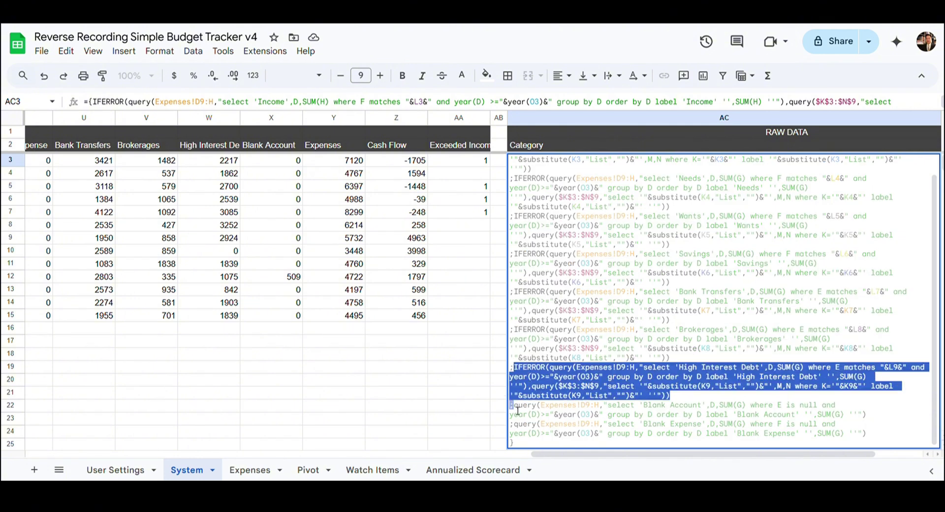
click(519, 408)
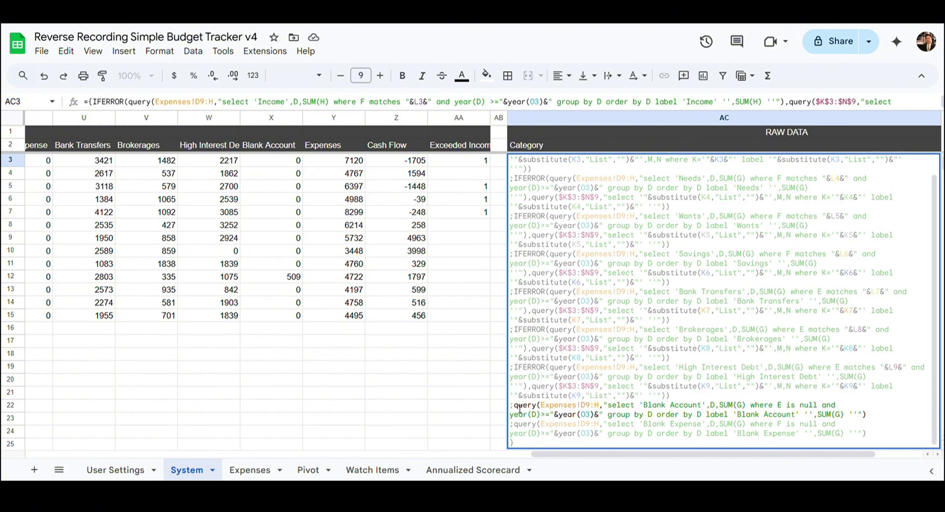
shift+click(518, 427)
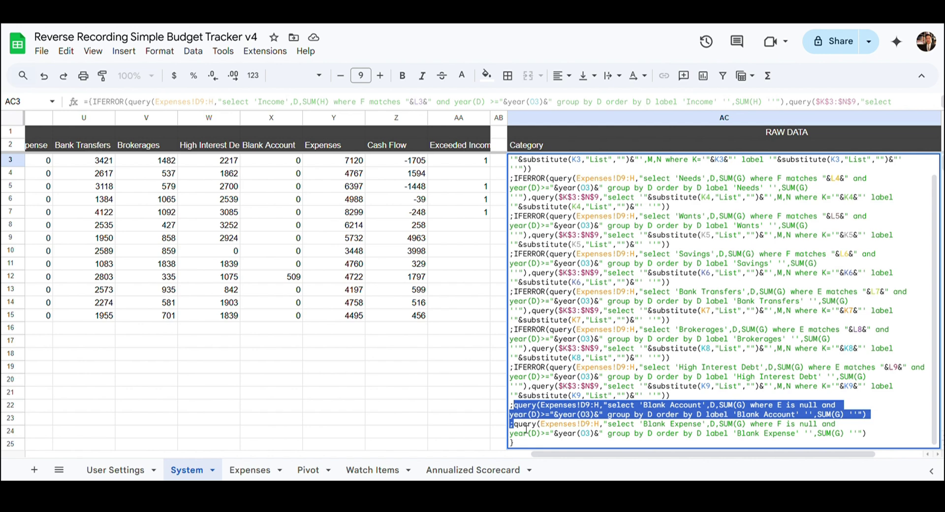
click(518, 426)
shift+click(522, 449)
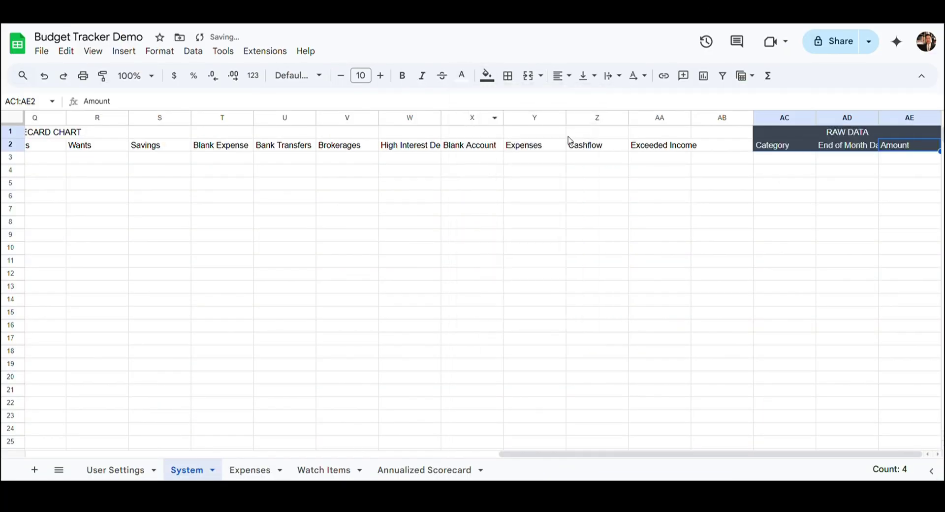
Step: Give the ANNUALIZED SCORECARD CHART header rows P1:AA2 a dark grey fill and white text
drag(660, 145, 118, 133)
click(487, 75)
click(504, 119)
click(461, 75)
click(587, 120)
Step: Give the month-end dates in O3:O15 a dark grey fill and white text
click(486, 76)
drag(56, 313, 68, 147)
click(504, 119)
click(462, 76)
click(587, 119)
click(66, 147)
Step: Apply the dark grey fill and white text to the Expenses and Watch Items headers in D1:E2 and G1:H2
scroll(66, 146, left, 12)
click(487, 75)
click(504, 120)
click(587, 120)
click(487, 75)
click(504, 119)
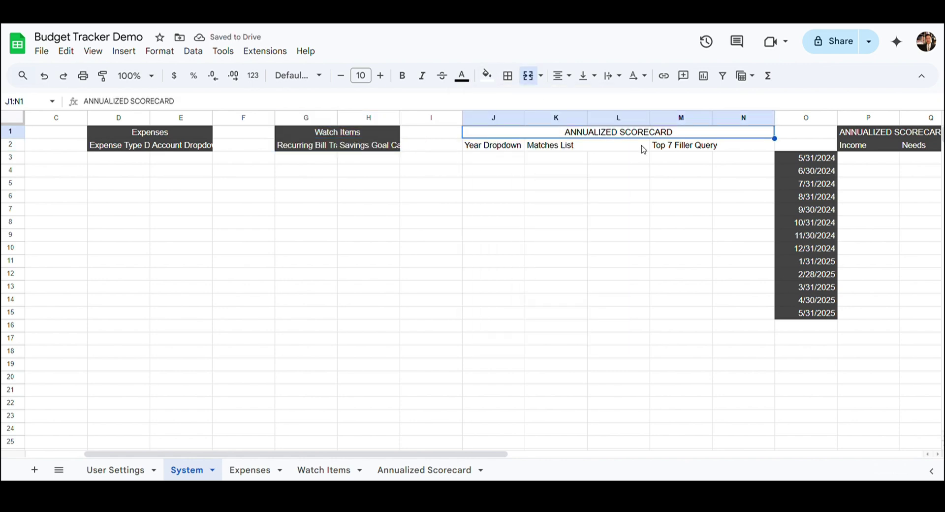
Step: Give the ANNUALIZED SCORECARD header rows J1:N2 a dark grey fill and white text
drag(642, 134, 641, 146)
click(487, 75)
click(504, 119)
click(462, 76)
click(586, 119)
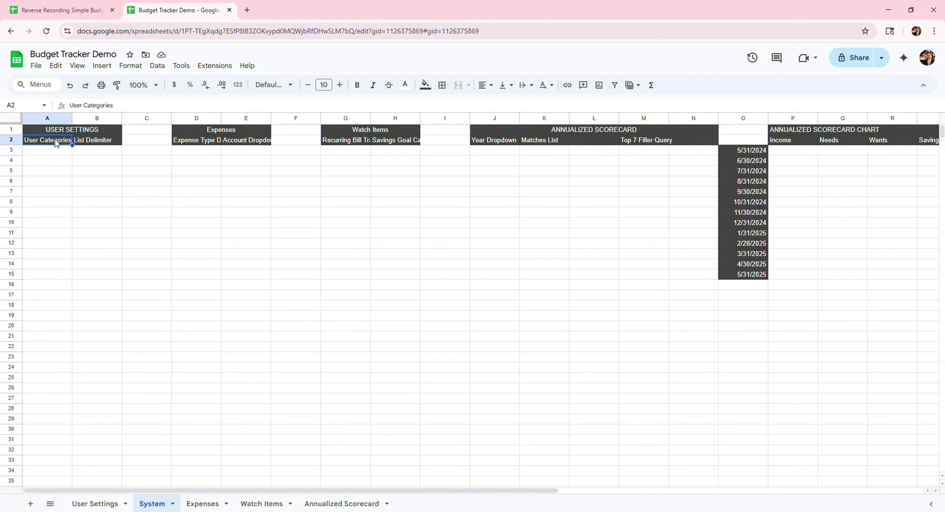
Step: Freeze the first 2 rows of the System sheet
click(66, 68)
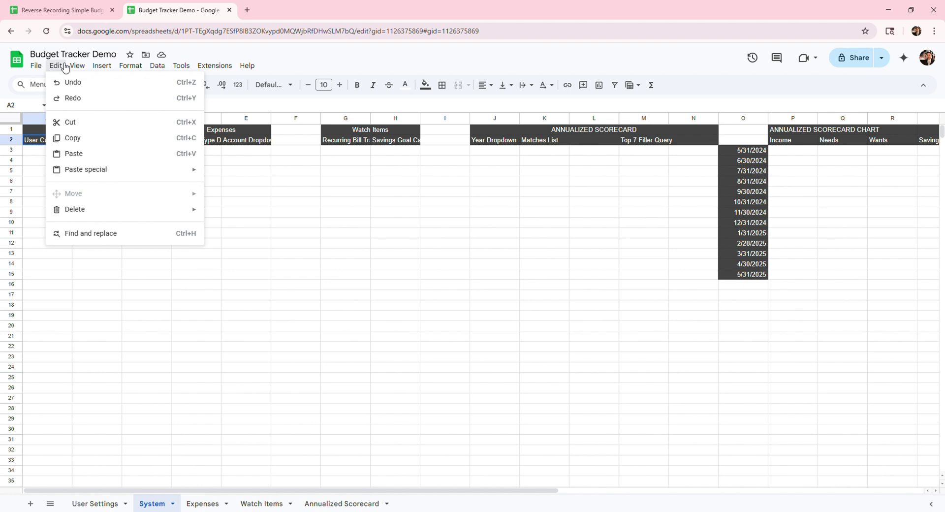
mouse_move(76, 67)
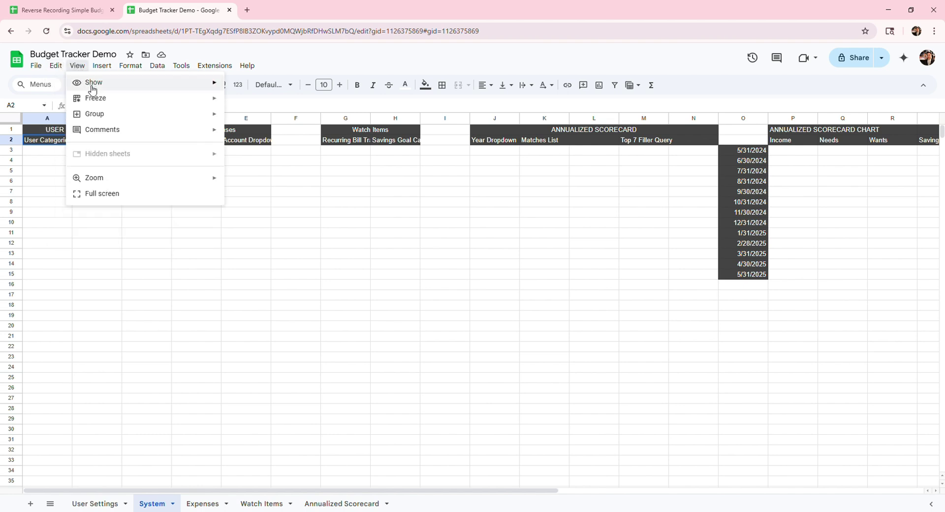
mouse_move(97, 99)
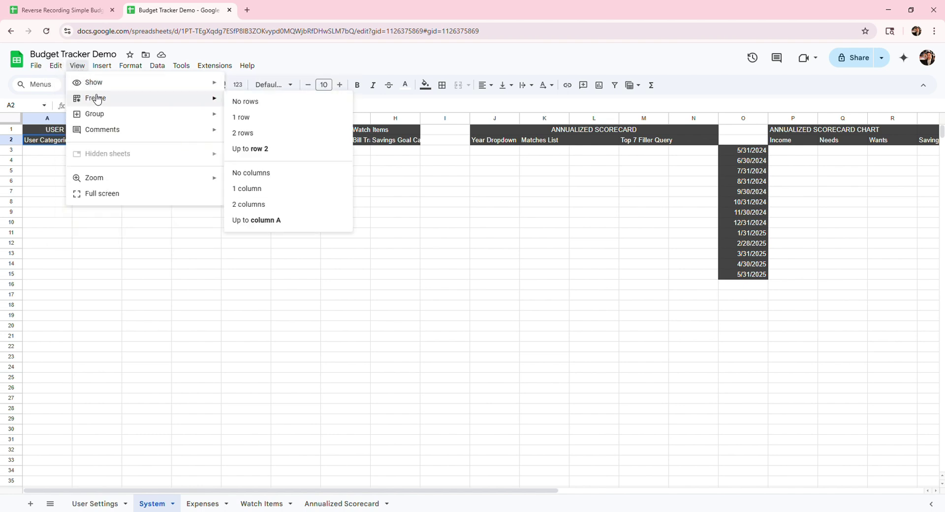
click(256, 137)
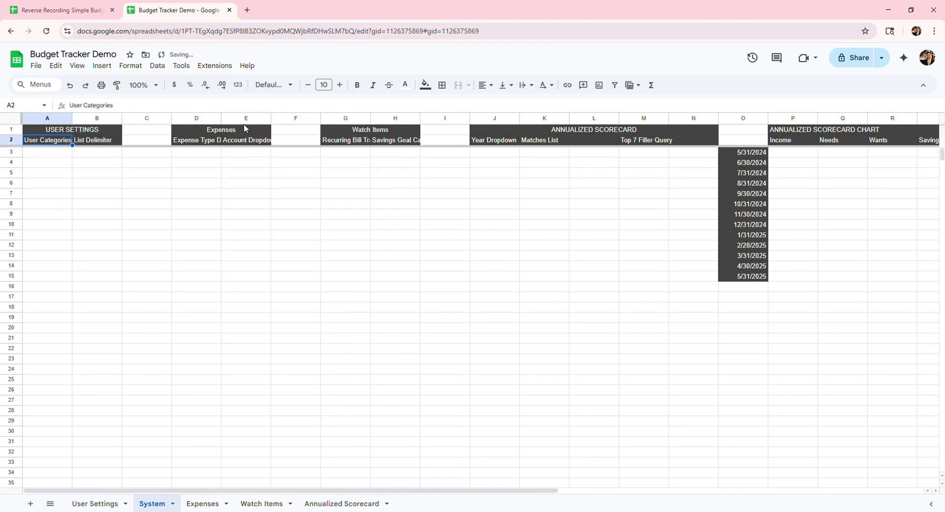
Step: Narrow the empty spacer columns C, F and I between the header sections
click(164, 120)
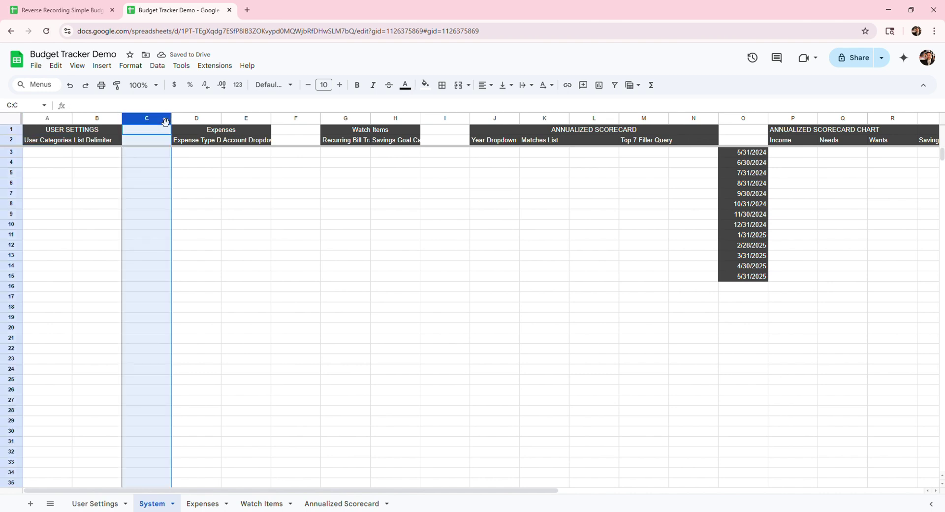
right_click(160, 127)
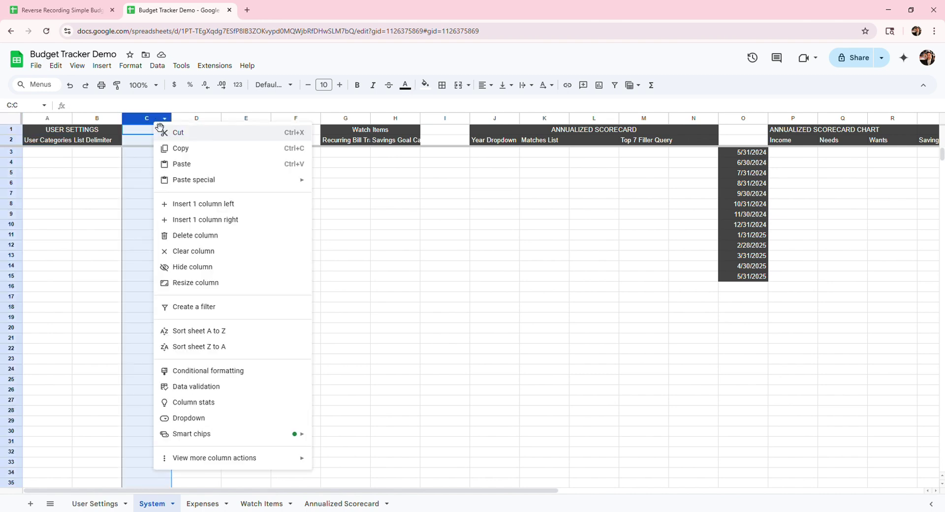
click(256, 282)
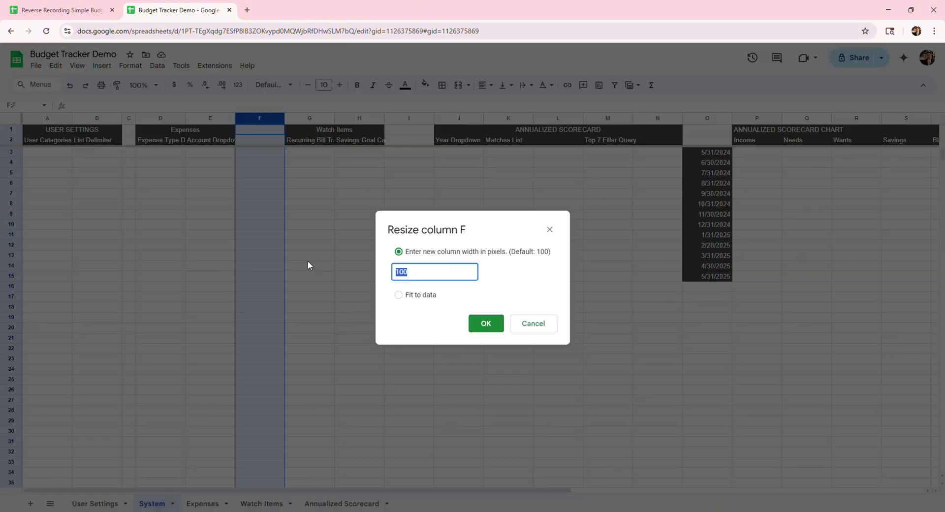
Step: Add a dark grey outer border around A3:B22 under USER SETTINGS
click(39, 154)
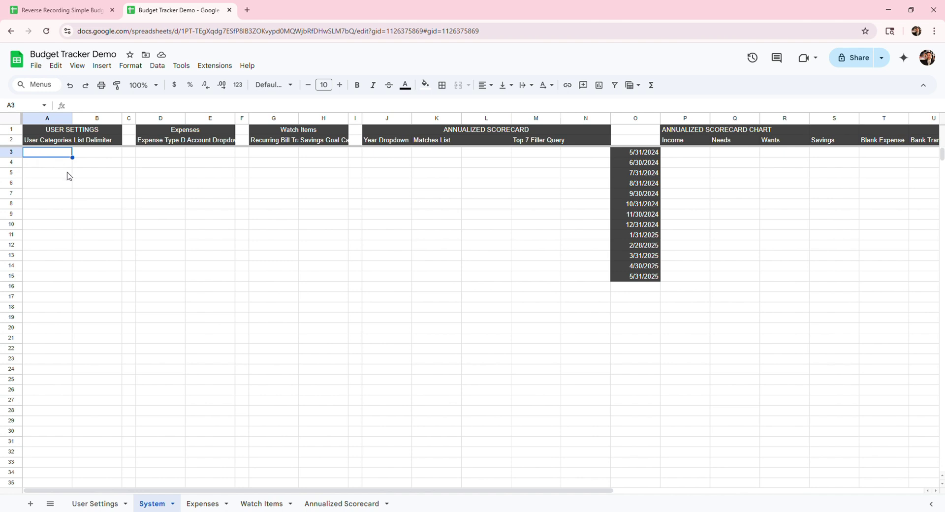
shift+click(103, 350)
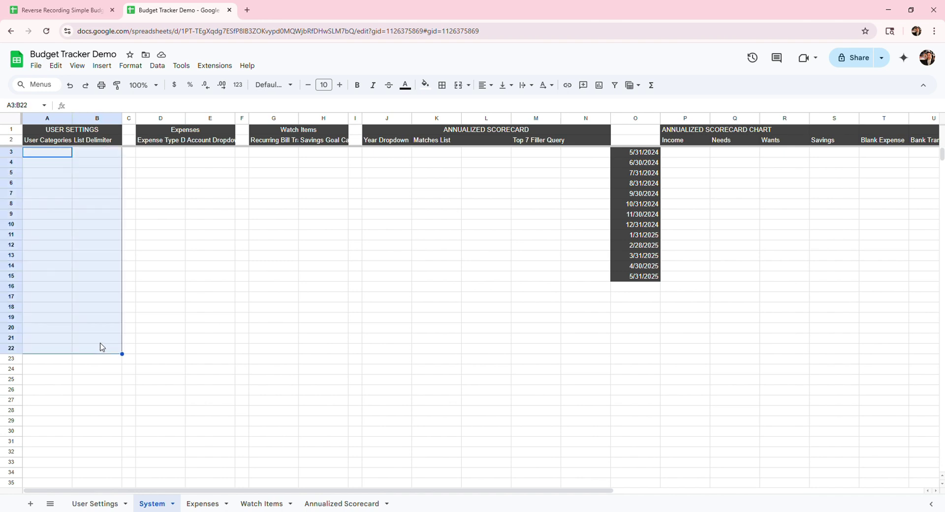
click(442, 85)
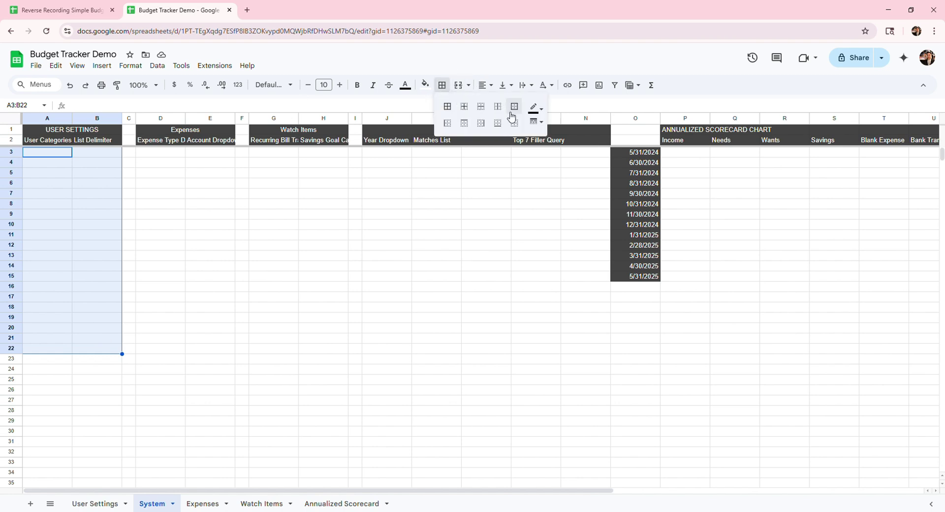
click(535, 108)
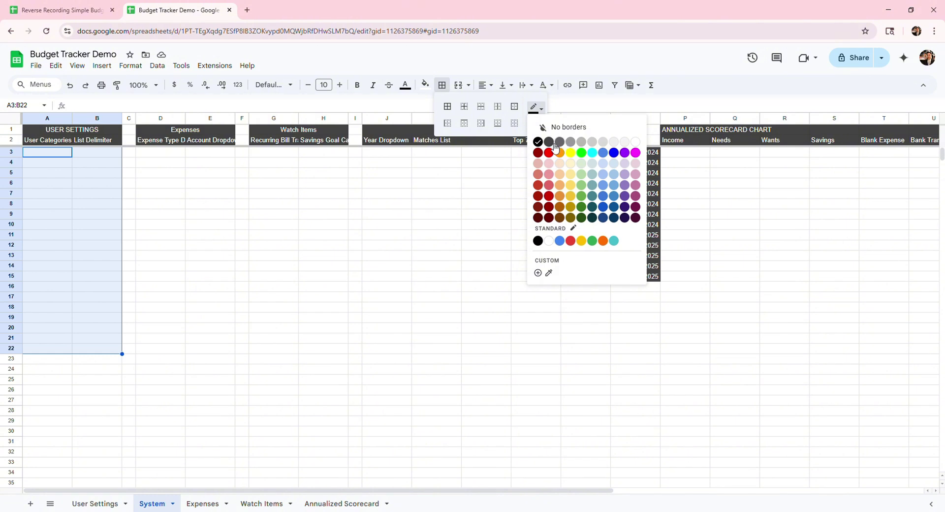
click(554, 143)
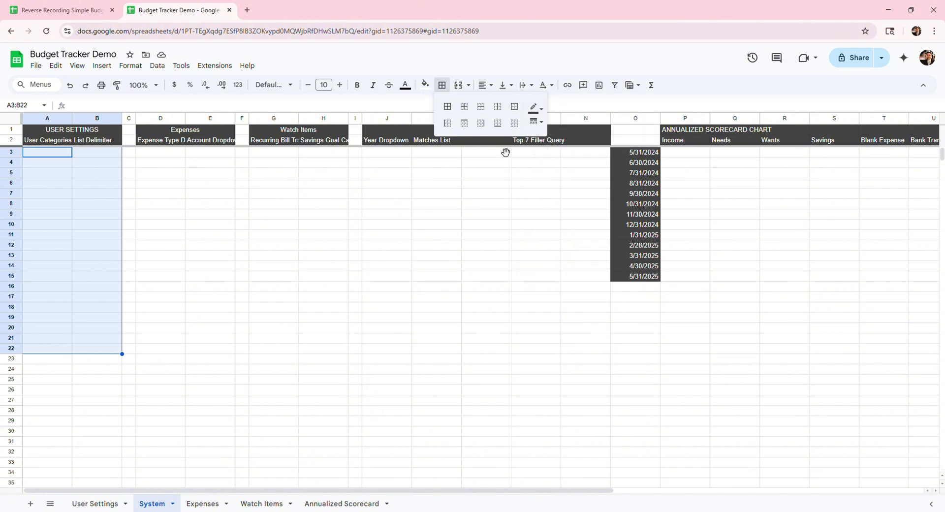
click(516, 108)
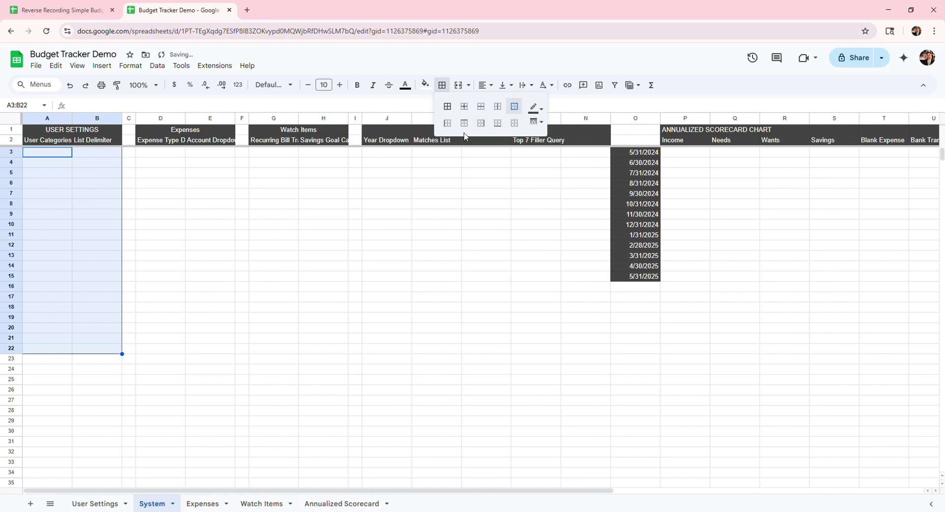
Step: Repeat the dark grey outer border around the next 20-row block, A23:B42
click(46, 362)
key(shift+Down)
key(shift+Down)
key(shift+Down)
key(shift+Down)
key(shift+Down)
key(shift+Down)
key(shift+Down)
key(shift+Down)
key(shift+Down)
key(shift+Down)
key(shift+Down)
key(shift+Down)
key(shift+Down)
key(shift+Down)
key(shift+Down)
key(shift+Down)
key(shift+Down)
key(shift+Down)
key(shift+Down)
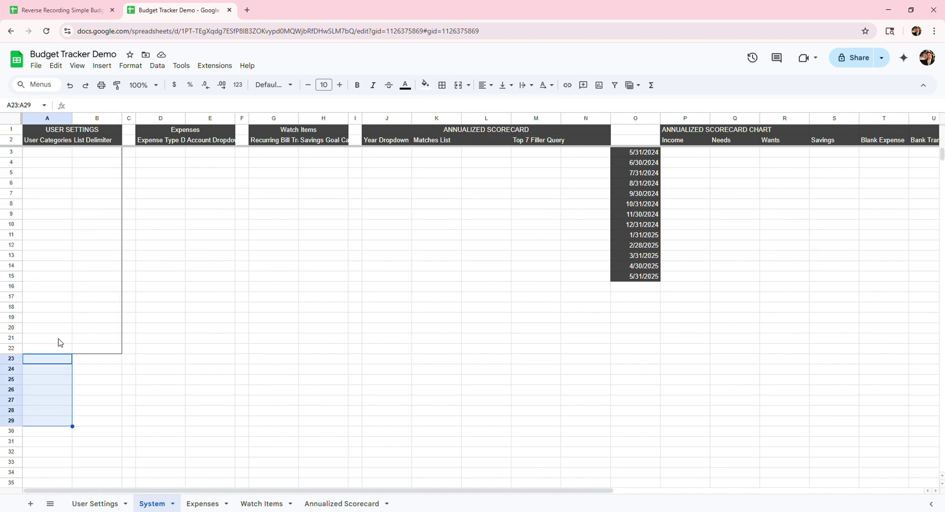
key(shift+Right)
Step: Repeat the dark grey outer border around the 20-row block A43:B62
key(Down)
key(Down)
key(Down)
key(Down)
key(Down)
key(Down)
key(Down)
key(Down)
key(Down)
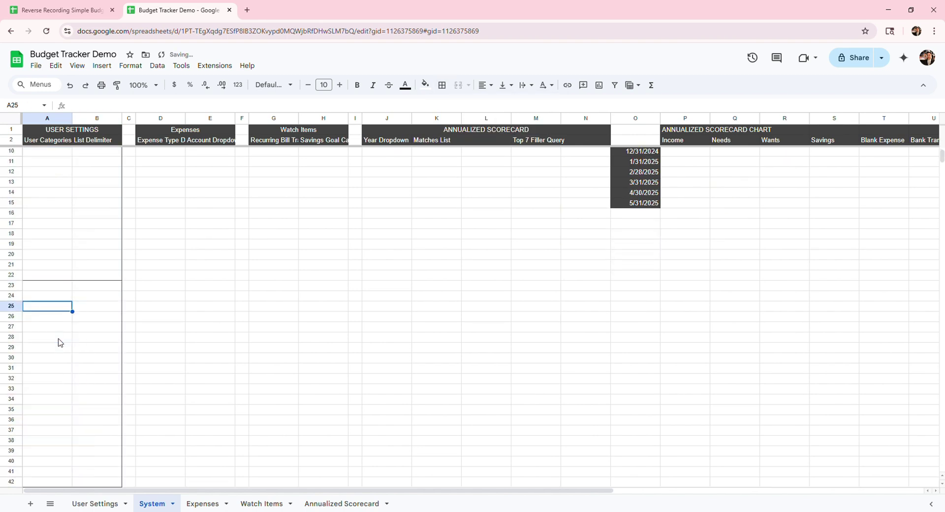
key(Down)
key(shift+Down)
key(shift+Down)
key(shift+Down)
key(shift+Down)
key(shift+Down)
key(shift+Down)
key(shift+Down)
key(shift+Down)
key(shift+Down)
key(shift+Down)
key(shift+Down)
key(shift+Down)
key(shift+Down)
key(shift+Down)
key(shift+Down)
key(shift+Down)
key(shift+Down)
key(shift+Down)
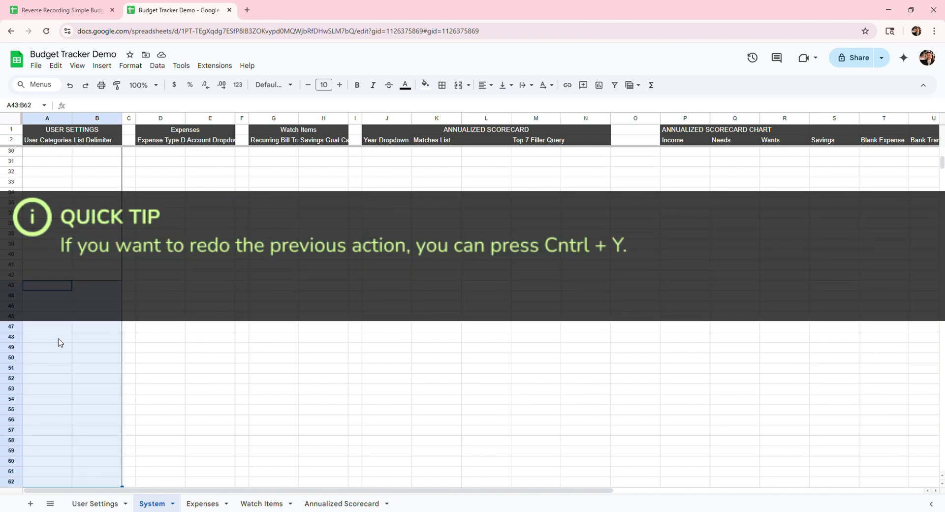
Step: Repeat the dark grey outer border around the 20-row block A63:B82
key(Down)
key(Down)
key(Down)
key(Down)
key(Down)
key(Down)
key(Down)
key(Down)
key(Down)
key(Down)
key(Down)
key(Down)
key(Down)
key(Down)
key(Down)
key(Down)
key(Down)
key(Down)
key(Down)
key(Down)
key(shift+Down)
key(shift+Down)
key(shift+Down)
key(shift+Down)
key(shift+Down)
key(shift+Down)
key(shift+Down)
key(shift+Down)
key(shift+Down)
key(shift+Down)
key(shift+Down)
key(shift+Down)
key(shift+Down)
key(shift+Down)
key(shift+Down)
key(shift+Down)
key(shift+Down)
key(shift+Down)
key(shift+Down)
key(shift+Down)
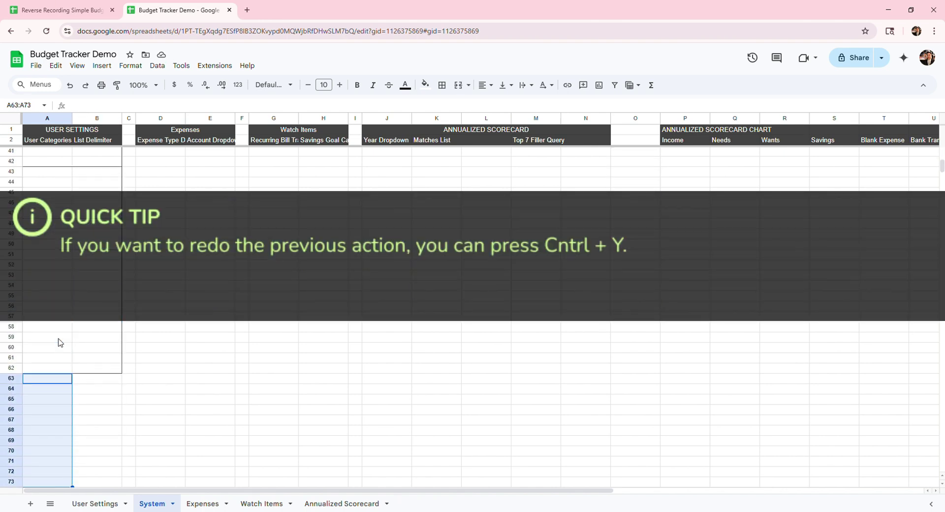
key(shift+Right)
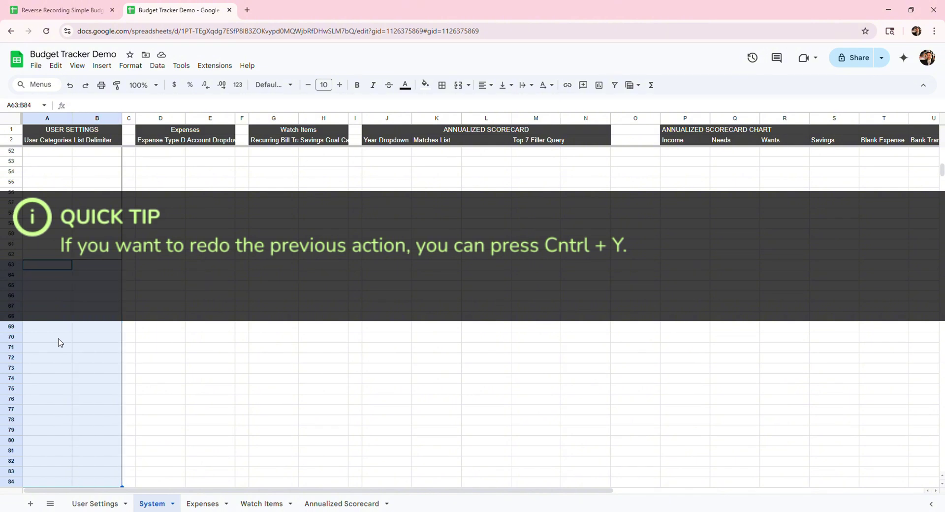
key(shift+Up)
key(shift+Up)
key(alt+shift+7)
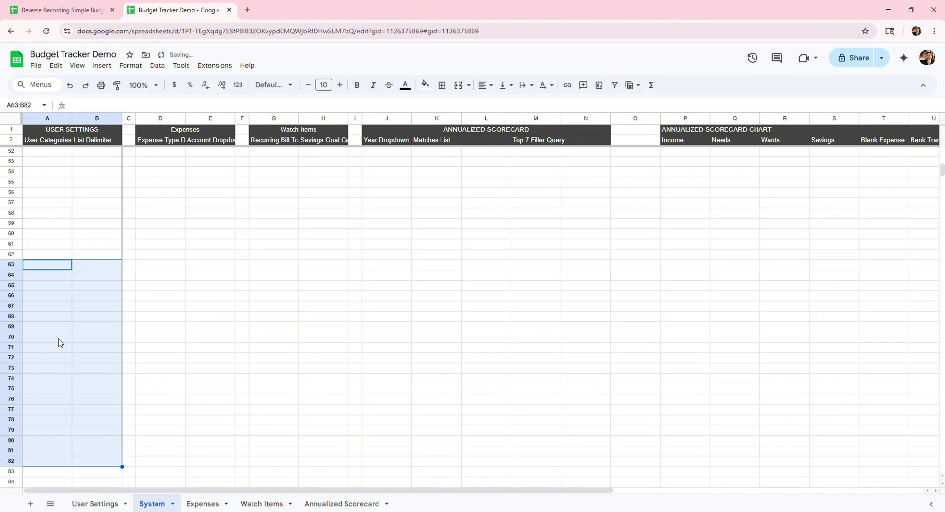
Step: Repeat the dark grey outer border around the 20-row block A83:B102
key(Down)
key(Down)
key(Down)
key(Down)
key(Down)
key(Down)
key(Down)
key(Down)
key(Down)
key(Down)
key(Down)
key(Down)
key(Down)
key(Down)
key(Down)
key(Down)
key(Down)
key(Down)
key(Down)
key(Down)
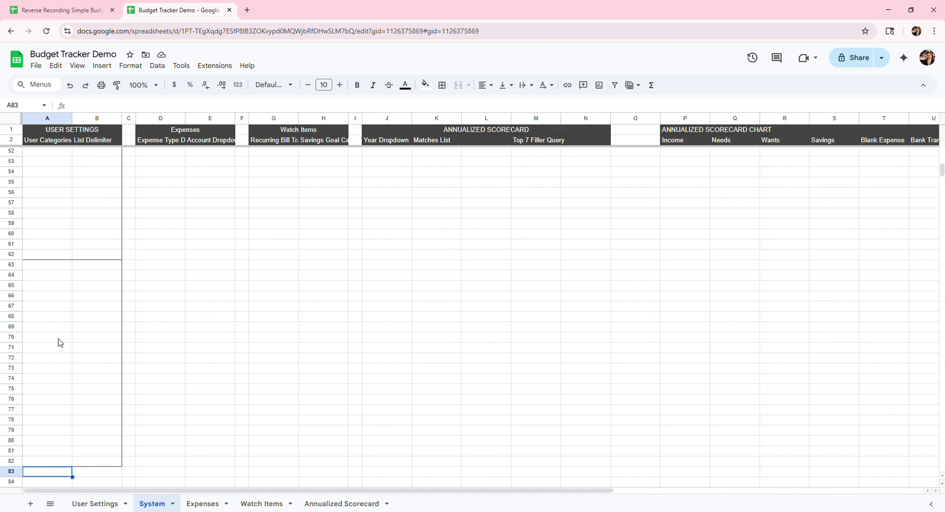
key(shift+Down)
key(shift+Down)
key(shift+Down)
key(shift+Down)
key(shift+Down)
key(shift+Down)
key(shift+Down)
key(shift+Down)
key(shift+Down)
key(shift+Down)
key(shift+Down)
key(shift+Down)
key(shift+Down)
key(shift+Down)
key(shift+Down)
key(shift+Down)
key(shift+Down)
key(shift+Down)
key(shift+Down)
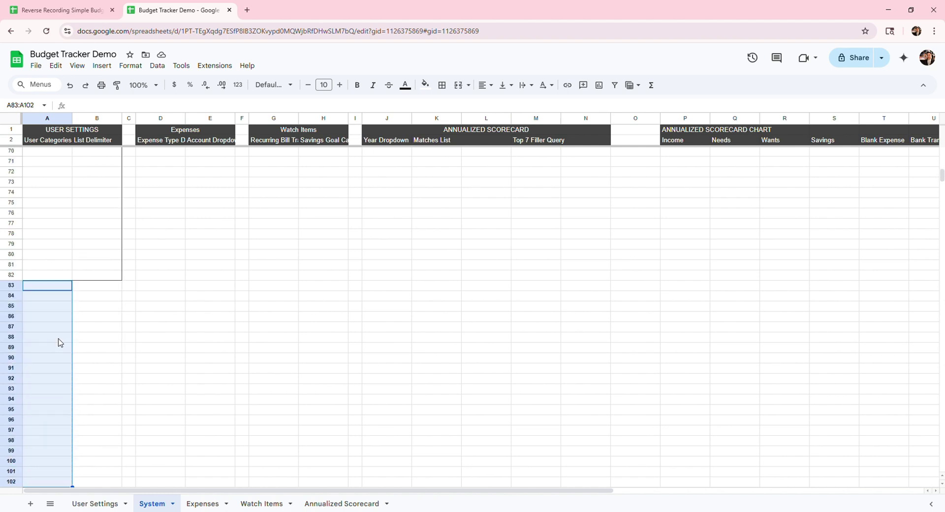
key(shift+Right)
key(alt+shift+7)
Step: Repeat the dark grey outer border around the 20-row block A103:B122
key(Down)
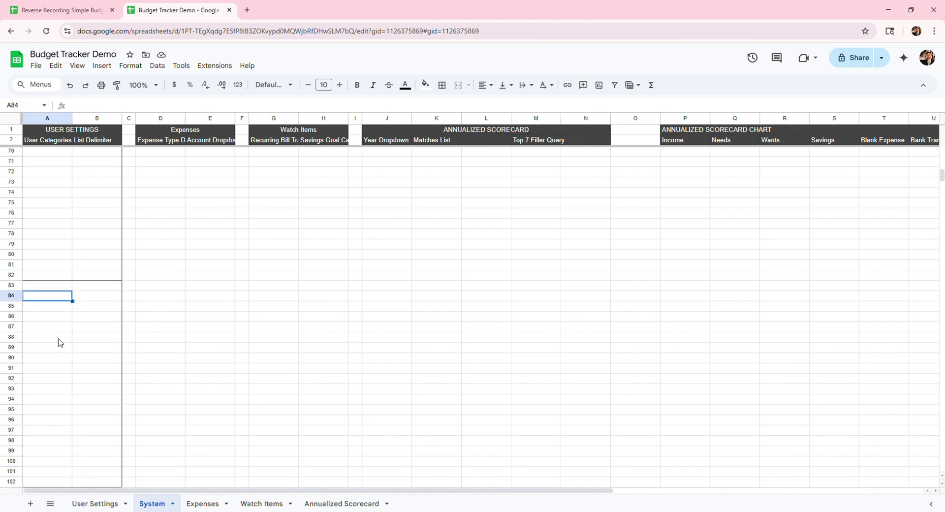
key(Down)
key(Down)
key(Down)
key(Down)
key(Down)
key(Down)
key(Down)
key(Down)
key(Down)
key(Down)
key(Down)
key(Down)
key(Down)
key(Down)
key(Down)
key(Down)
key(Down)
key(Down)
key(Down)
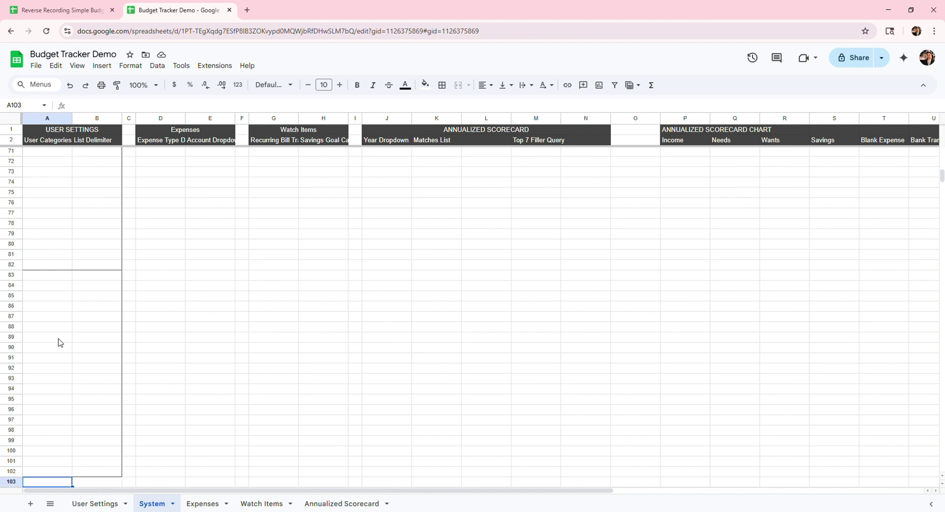
key(shift+Down)
key(shift+Down)
key(shift+Down)
key(shift+Down)
key(shift+Down)
key(shift+Down)
key(shift+Down)
key(shift+Down)
key(shift+Down)
key(shift+Down)
key(shift+Down)
key(shift+Down)
key(shift+Down)
key(shift+Down)
key(shift+Down)
key(shift+Down)
key(shift+Down)
key(shift+Down)
key(shift+Down)
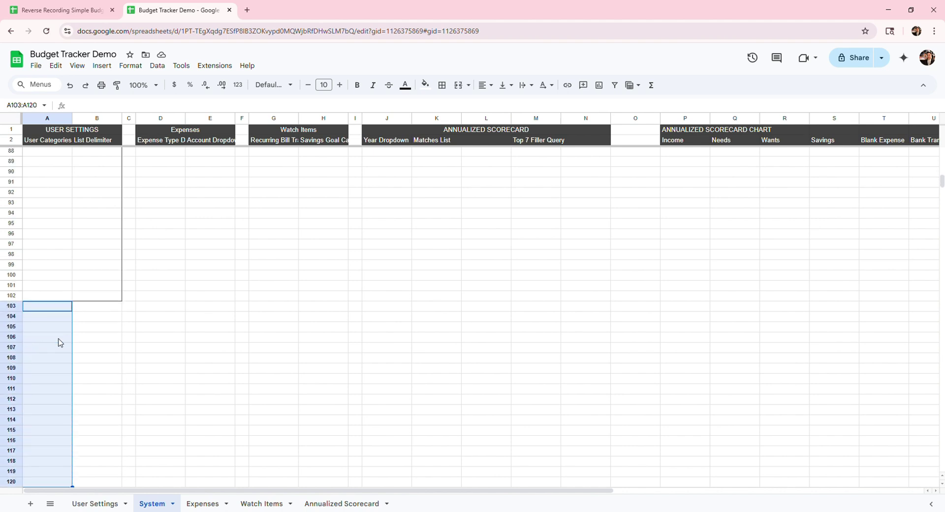
key(shift+Right)
key(alt+shift+7)
Step: Repeat the dark grey outer border around the 20-row block A123:B142
key(Down)
key(Down)
key(Down)
key(Down)
key(Down)
key(Down)
key(Down)
key(Down)
key(Down)
key(Down)
key(Down)
key(Down)
key(Down)
key(Down)
key(Down)
key(Down)
key(Down)
key(Down)
key(Down)
key(Down)
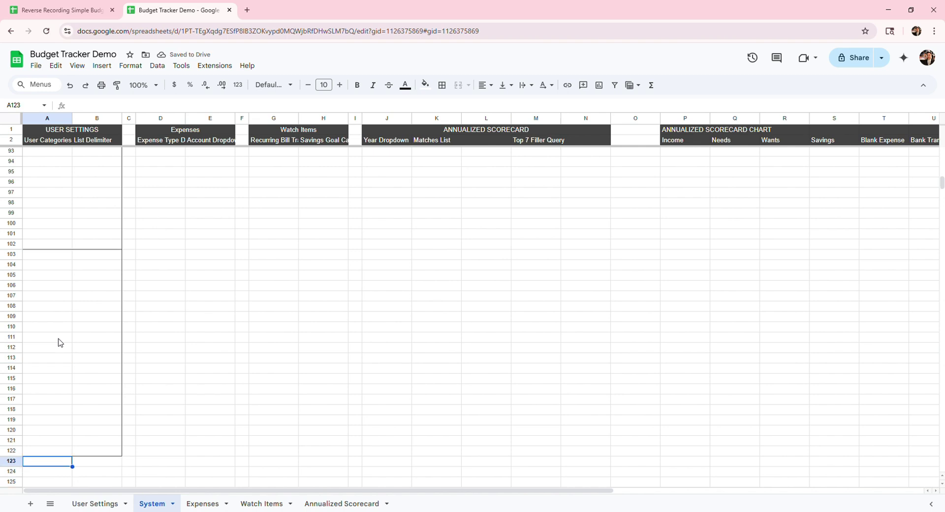
key(shift+Down)
key(shift+Down)
key(shift+Down)
key(shift+Down)
key(shift+Down)
key(shift+Down)
key(shift+Down)
key(shift+Down)
key(shift+Down)
key(shift+Down)
key(shift+Down)
key(shift+Down)
key(shift+Down)
key(shift+Down)
key(shift+Down)
key(shift+Down)
key(shift+Down)
key(shift+Down)
key(shift+Down)
key(shift+Right)
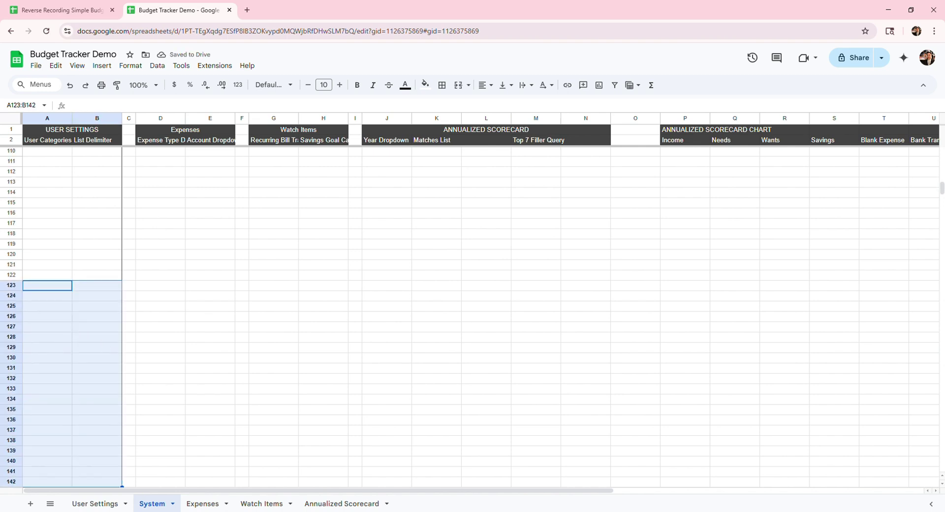
scroll(50, 452, down, 1)
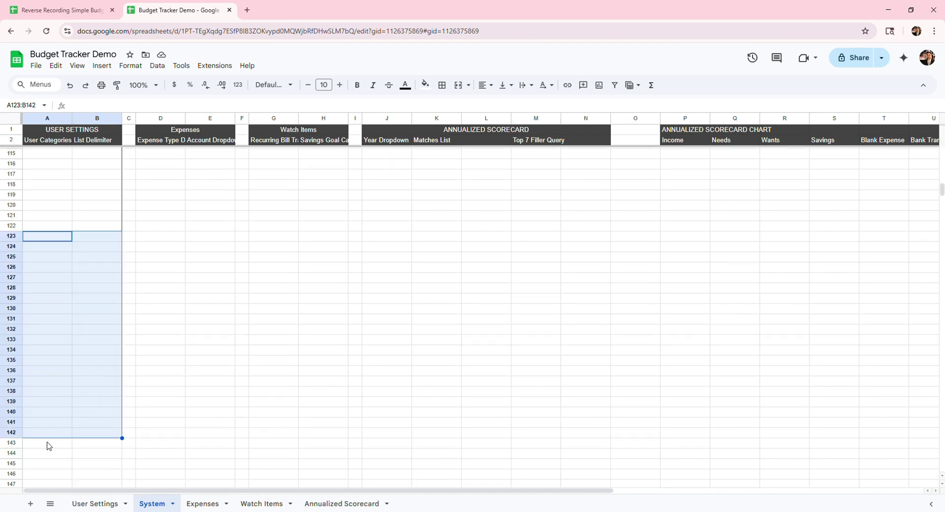
key(alt+shift+7)
Step: Repeat the dark grey outer border around the 20-row block A143:B162
click(48, 446)
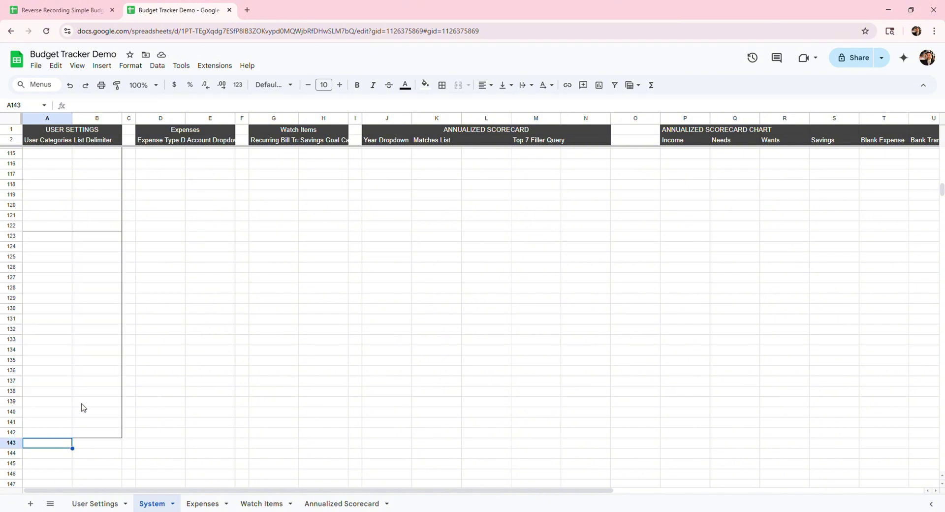
scroll(109, 263, down, 2)
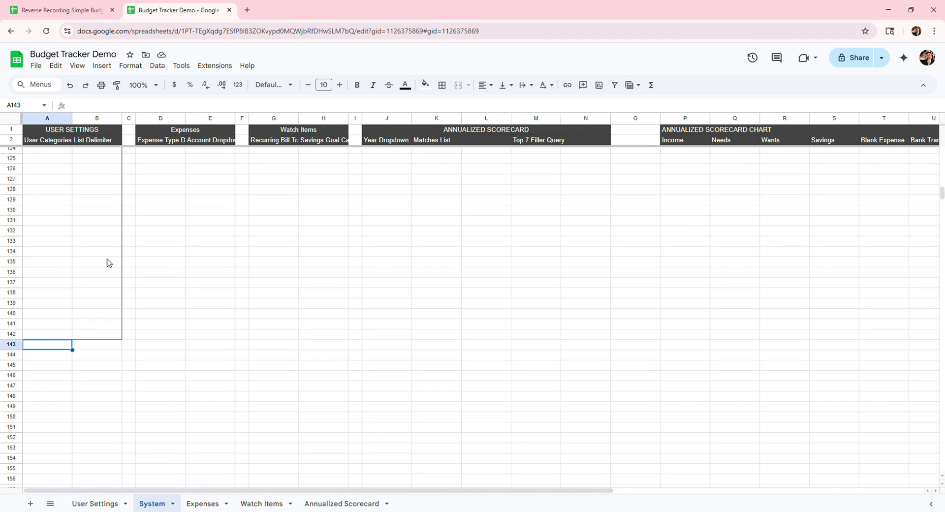
key(shift+Down)
key(shift+Down)
key(shift+Down)
key(shift+Down)
key(shift+Down)
key(shift+Down)
key(shift+Down)
key(shift+Down)
key(shift+Down)
key(shift+Down)
key(shift+Down)
key(shift+Down)
key(shift+Down)
key(shift+Down)
key(shift+Down)
key(shift+Down)
key(shift+Down)
key(shift+Down)
key(shift+Down)
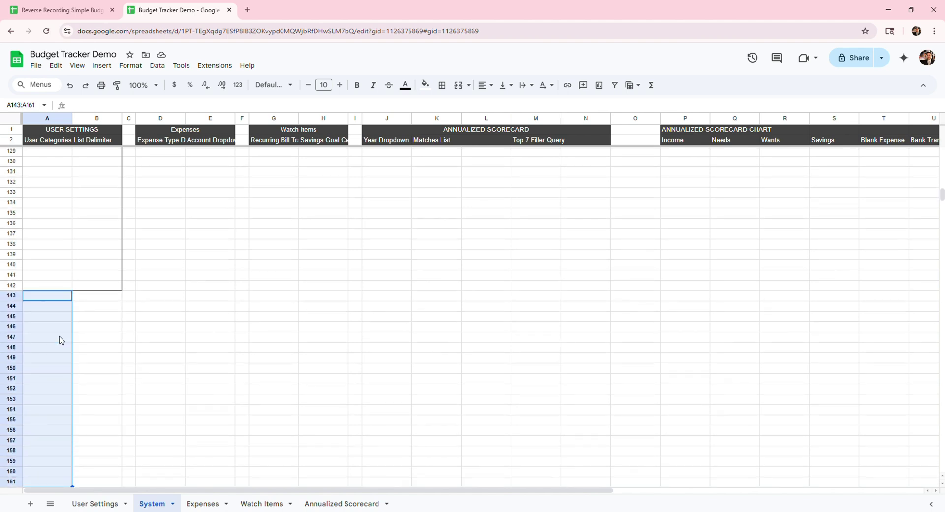
key(shift+Right)
key(alt+shift+7)
Step: Apply the dark grey outer border around the Expenses block D3:E102
click(152, 305)
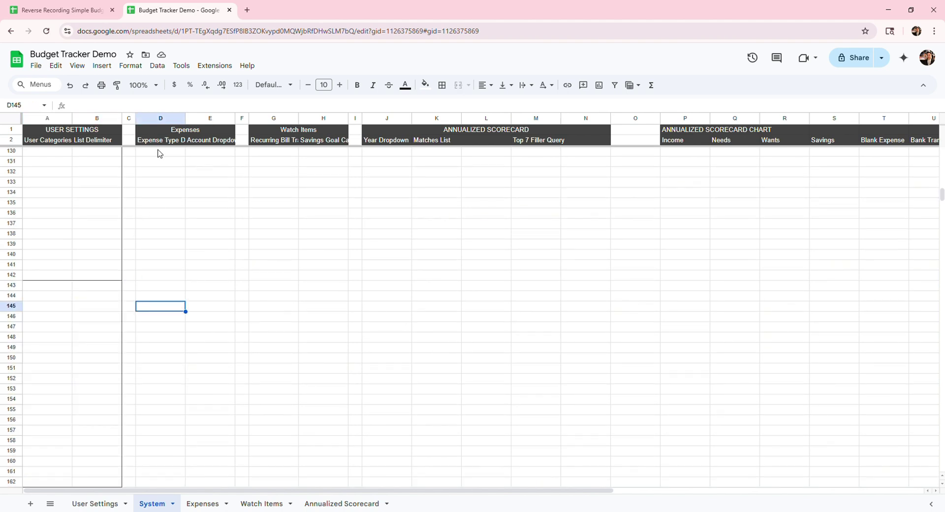
click(156, 141)
key(Down)
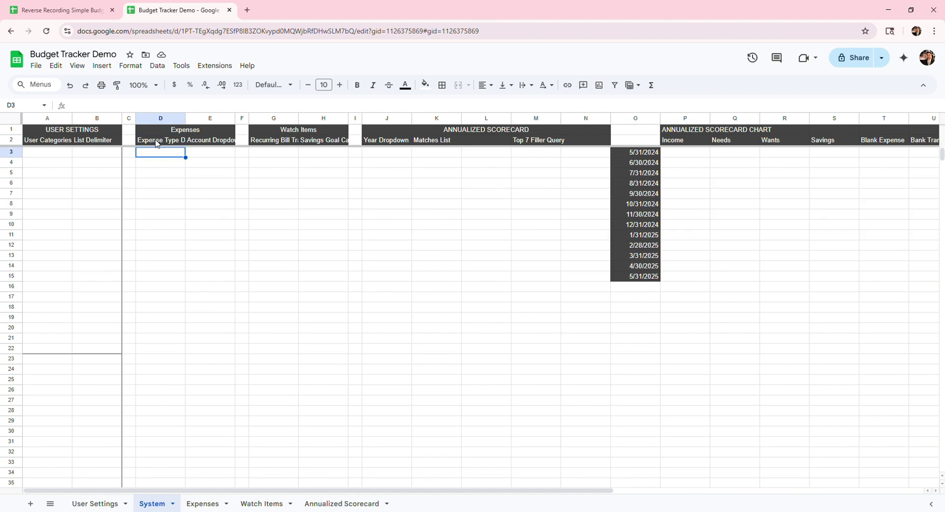
key(shift+Right)
key(shift+Down)
key(shift+Down)
key(shift+Down)
key(shift+Down)
key(shift+Down)
key(shift+Down)
key(shift+Down)
key(shift+Down)
key(shift+Down)
key(shift+Down)
key(shift+Down)
key(shift+Down)
key(shift+Down)
key(shift+Down)
key(shift+Down)
key(shift+Down)
key(shift+Down)
key(shift+Down)
key(shift+Down)
key(shift+Down)
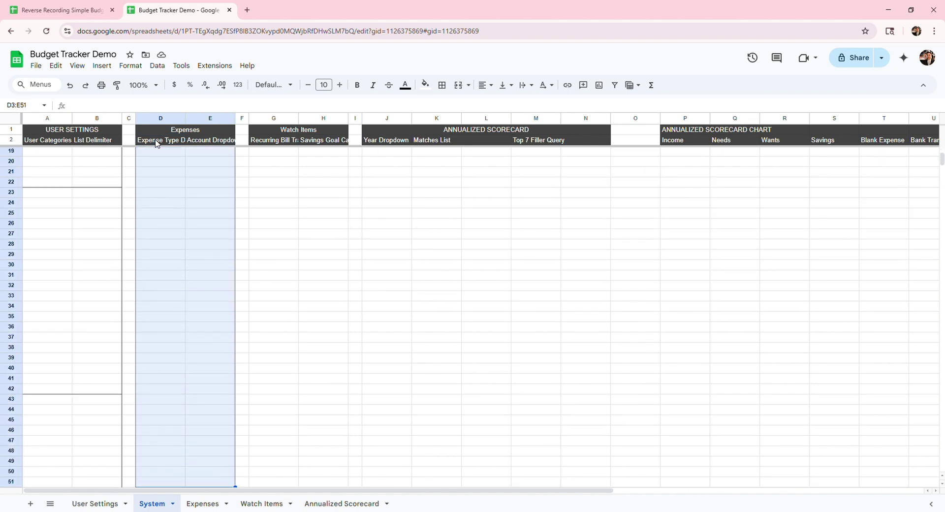
key(shift+Up)
key(shift+Up)
key(shift+Up)
key(shift+Up)
key(shift+Up)
key(shift+Up)
key(shift+Up)
key(shift+Up)
key(shift+Up)
key(shift+Up)
key(shift+Up)
key(shift+Up)
key(shift+Up)
key(shift+Up)
key(shift+Up)
key(shift+Up)
key(shift+Up)
key(shift+Up)
key(shift+Up)
key(shift+Up)
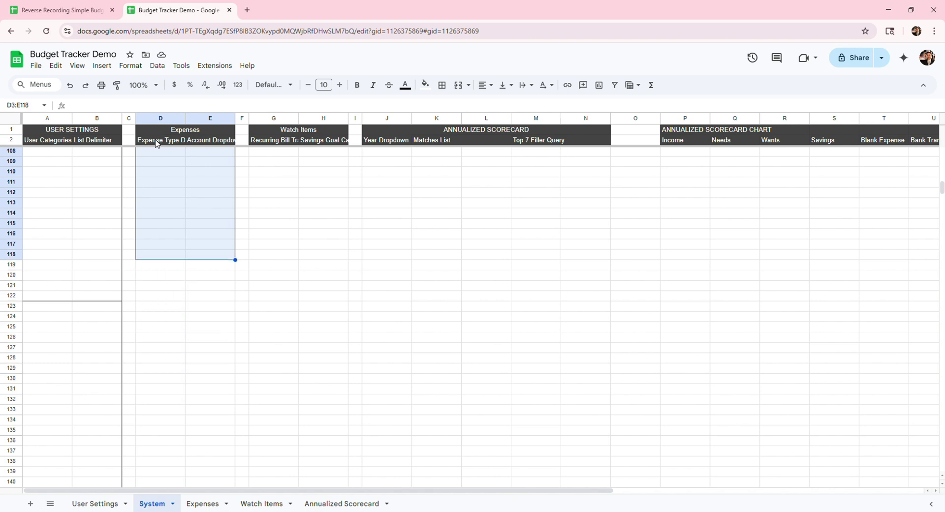
key(shift+Down)
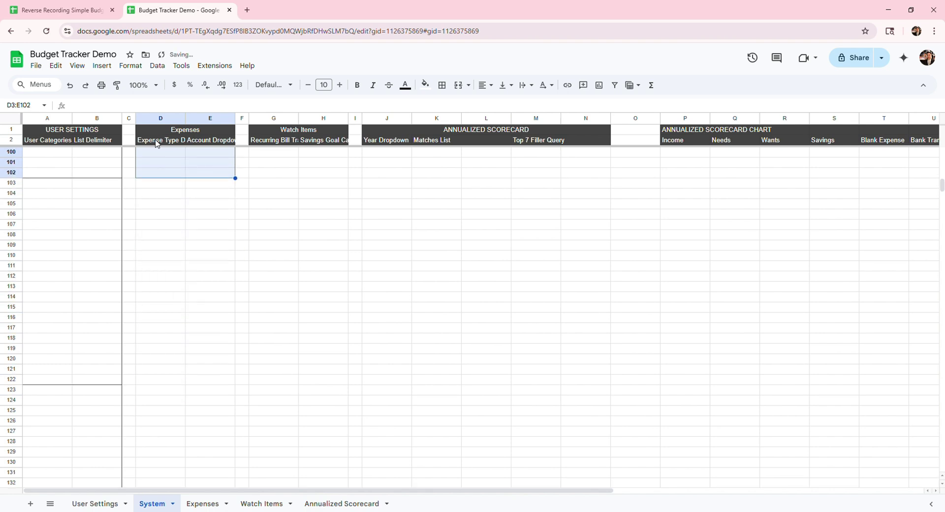
Step: Apply the same dark grey outer border around the Watch Items block G3:H82
click(275, 142)
key(Down)
key(shift+Down)
key(shift+Down)
key(shift+Down)
key(shift+Down)
key(shift+Down)
key(shift+Down)
key(shift+Down)
key(shift+Down)
key(shift+Down)
key(shift+Down)
key(shift+Down)
key(shift+Down)
key(shift+Down)
key(shift+Down)
key(shift+Down)
key(shift+Down)
key(shift+Down)
key(shift+Down)
key(shift+Down)
key(shift+Down)
key(shift+Down)
key(shift+Right)
key(shift+Down)
key(shift+Down)
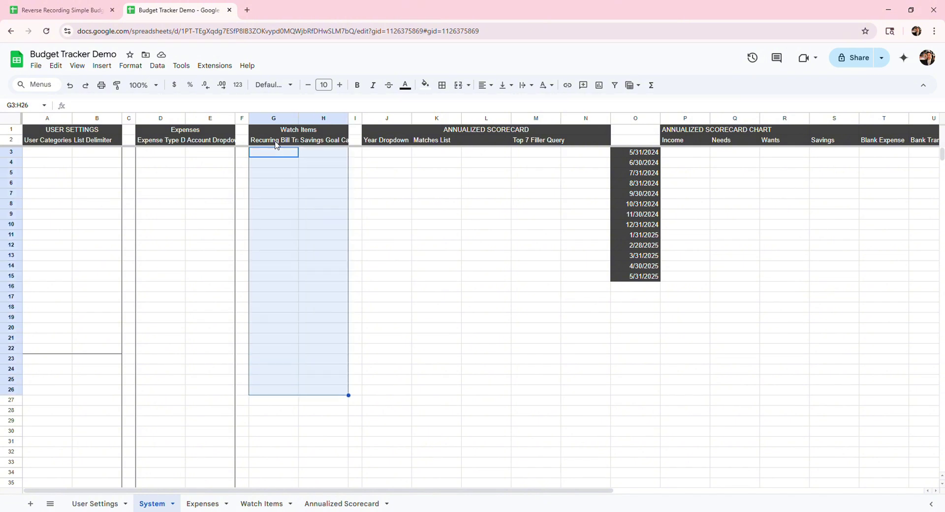
key(shift+Down)
key(shift+Down)
key(shift+Down)
key(shift+Down)
key(shift+Down)
key(shift+Down)
key(shift+Down)
key(shift+Down)
key(shift+Down)
key(shift+Down)
key(shift+Down)
key(shift+Down)
key(shift+Down)
key(shift+Down)
key(shift+Down)
key(shift+Down)
key(shift+Down)
key(shift+Down)
key(shift+Down)
key(shift+Down)
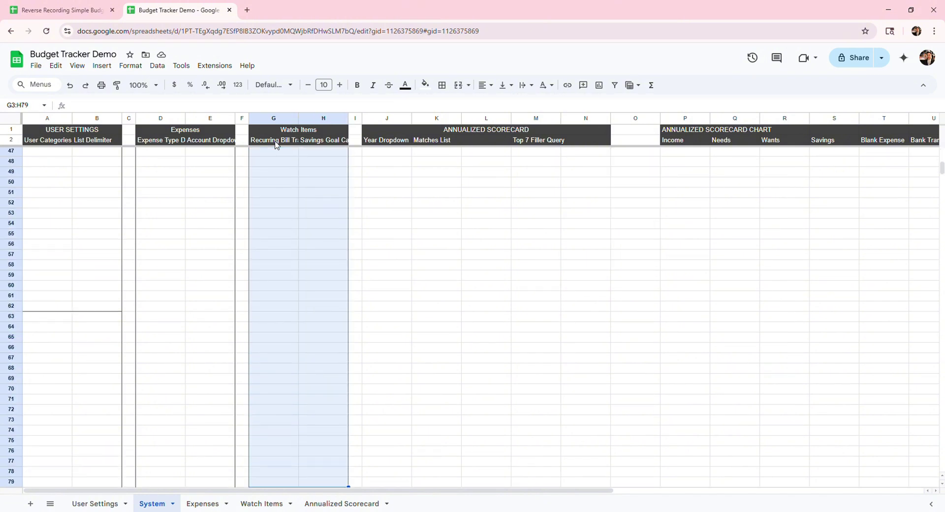
Step: Apply an outer border around the ANNUALIZED SCORECARD block J3:N9
key(Up)
key(Up)
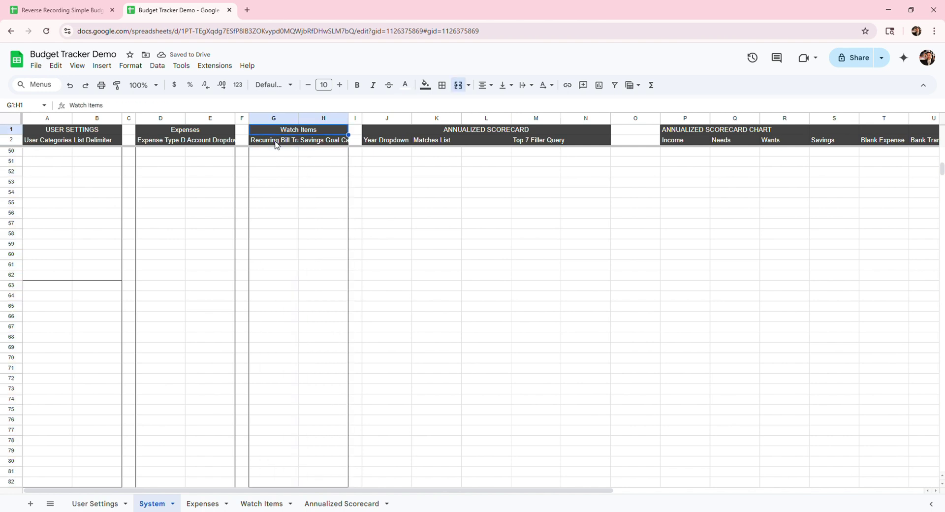
key(Right)
key(Right)
key(Down)
key(Down)
key(shift+Right)
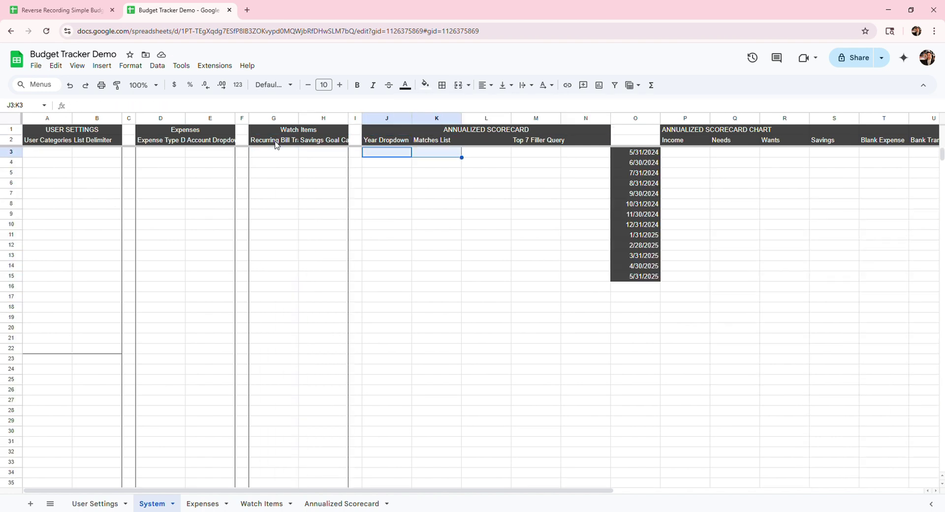
key(shift+Right)
key(shift+Right)
key(shift+Right)
key(shift+Down)
key(shift+Down)
key(shift+Down)
key(shift+Down)
key(shift+Down)
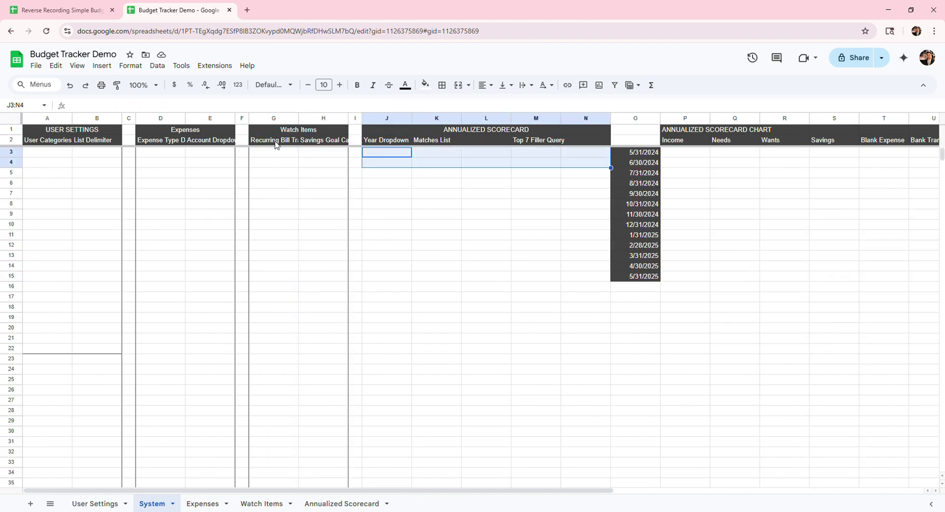
key(shift+Down)
key(alt+shift+7)
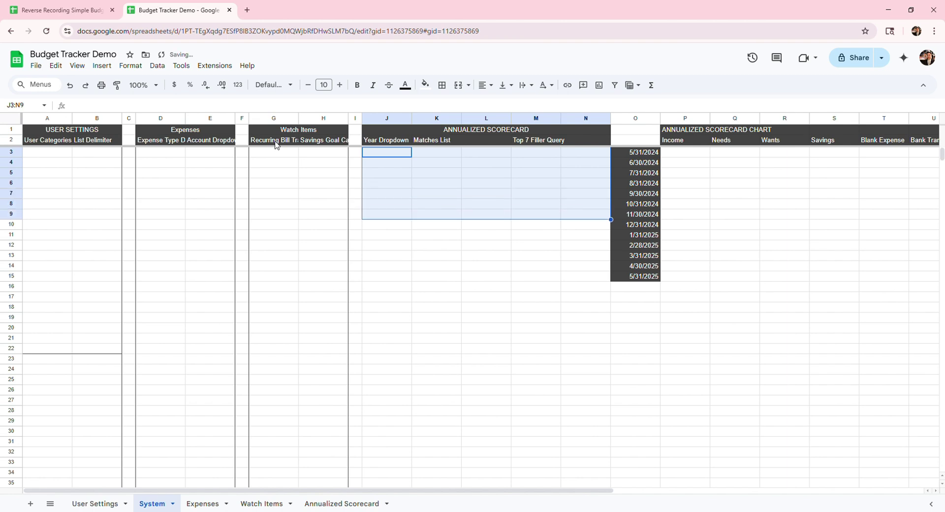
Step: Add vertical inner borders between the columns of the ANNUALIZED SCORECARD block J3:N9
key(Down)
key(Up)
key(shift+Down)
key(shift+Down)
key(shift+Down)
key(shift+Down)
key(shift+Down)
key(shift+Down)
key(shift+Right)
key(shift+Right)
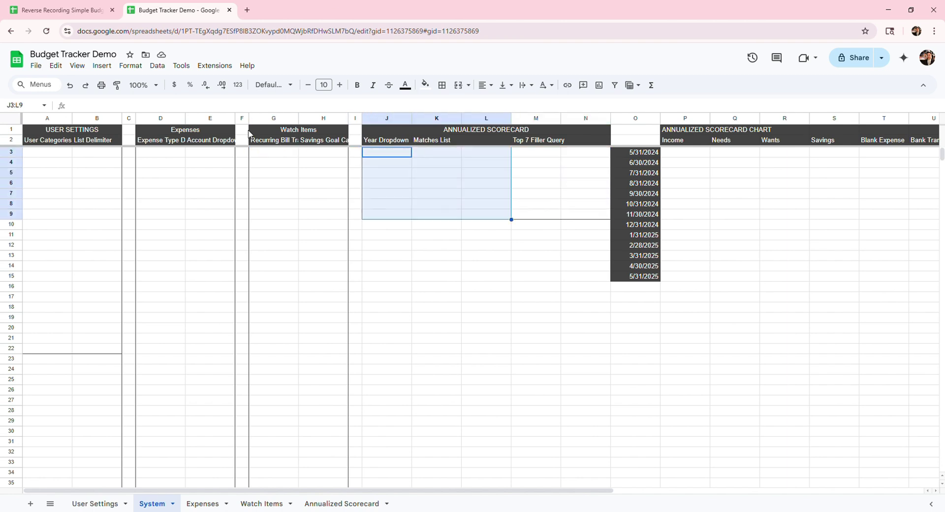
key(shift+Right)
key(shift+Right)
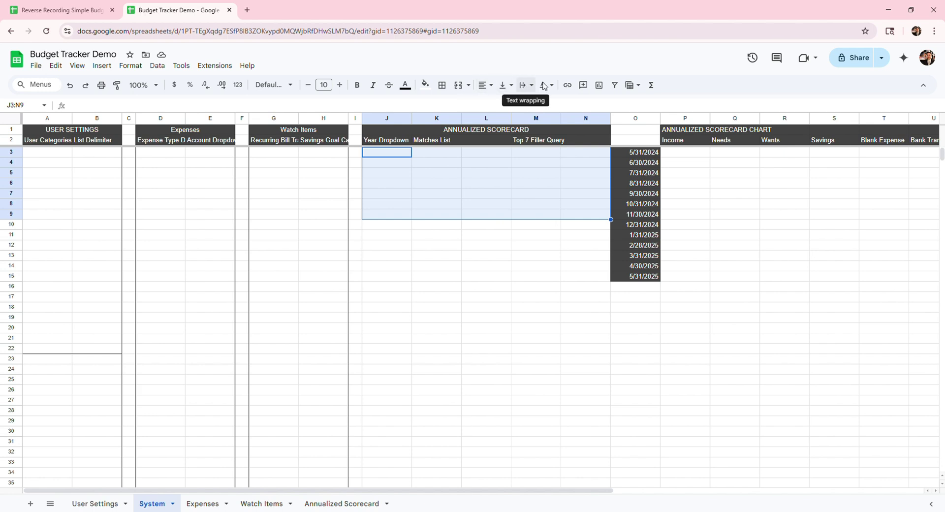
click(442, 85)
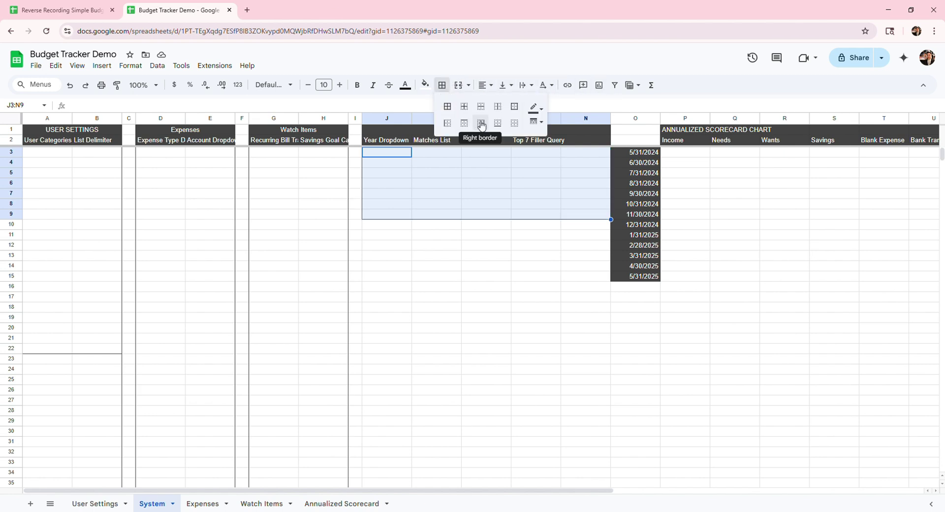
click(499, 111)
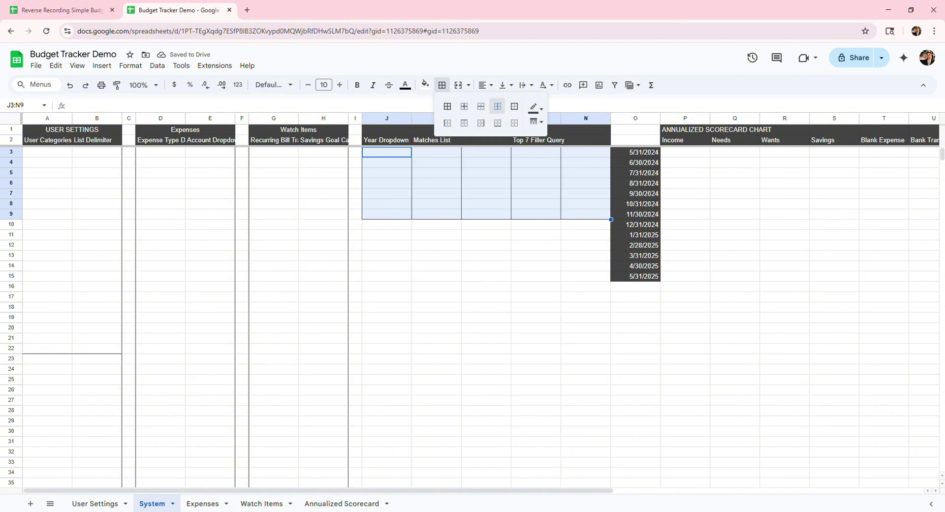
Step: Repeat the vertical inner border between the two columns of the Watch Items block G3:H82
click(256, 155)
key(shift+Right)
key(shift+Down)
key(shift+Down)
key(shift+Down)
key(shift+Down)
key(shift+Down)
key(shift+Down)
key(shift+Down)
key(shift+Down)
key(shift+Down)
key(shift+Down)
key(shift+Down)
key(shift+Down)
key(shift+Down)
key(shift+Down)
key(shift+Down)
key(shift+Down)
key(shift+Down)
key(shift+Down)
key(shift+Down)
key(shift+Down)
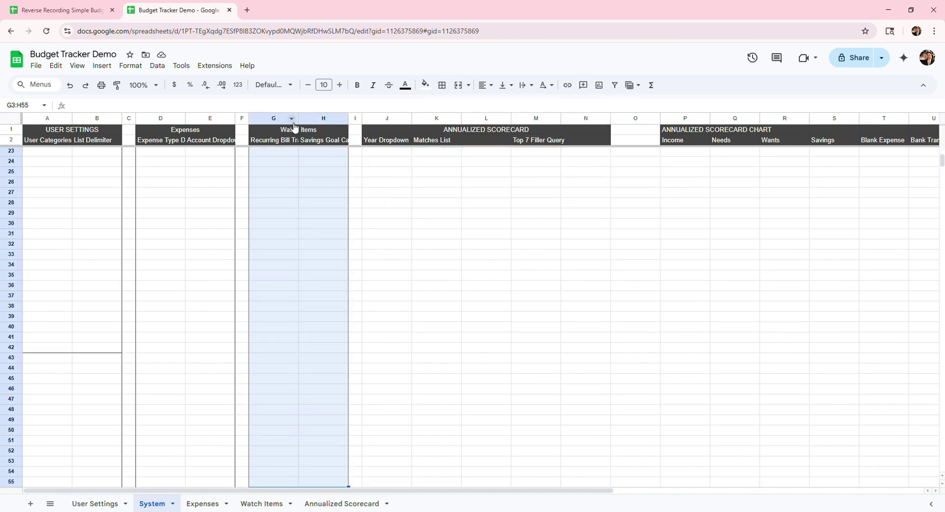
key(shift+Down)
key(shift+Down)
key(shift+Down)
key(shift+Down)
key(shift+Down)
key(shift+Down)
key(shift+Down)
key(shift+Down)
key(shift+Down)
key(shift+Down)
key(shift+Down)
key(shift+Down)
key(shift+Down)
key(shift+Down)
key(shift+Down)
key(shift+Down)
key(shift+Down)
key(shift+Down)
key(shift+Down)
key(shift+Down)
key(ctrl+y)
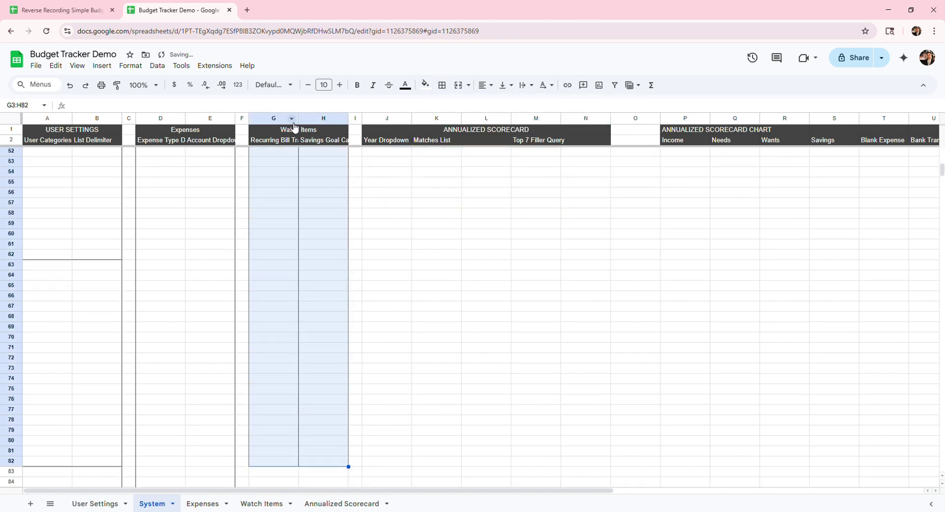
Step: Repeat the vertical inner border between the two columns of the Expenses block D3:E102
key(Left)
key(Left)
key(Left)
key(shift+Down)
key(shift+Down)
key(shift+Down)
key(shift+Down)
key(shift+Down)
key(shift+Down)
key(shift+Down)
key(shift+Down)
key(shift+Down)
key(shift+Down)
key(shift+Down)
key(shift+Down)
key(shift+Down)
key(shift+Down)
key(shift+Down)
key(shift+Down)
key(shift+Down)
key(shift+Down)
key(shift+Down)
key(shift+Down)
key(shift+Right)
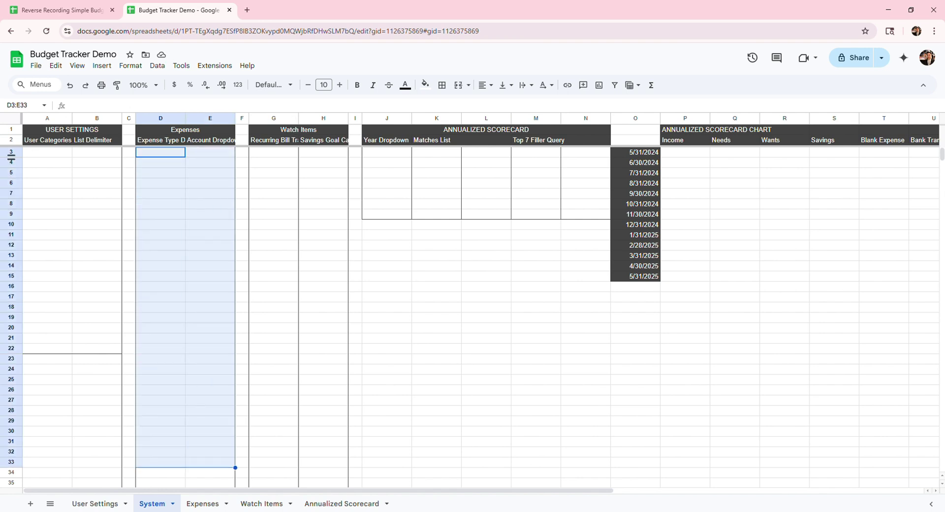
key(shift+Down)
key(shift+Down)
key(shift+Down)
key(shift+Down)
key(shift+Down)
key(shift+Down)
key(shift+Down)
key(shift+Down)
key(shift+Down)
key(shift+Down)
key(shift+Down)
key(shift+Down)
key(shift+Down)
key(shift+Down)
key(shift+Down)
key(shift+Down)
key(shift+Down)
key(shift+Down)
key(shift+Down)
key(shift+Down)
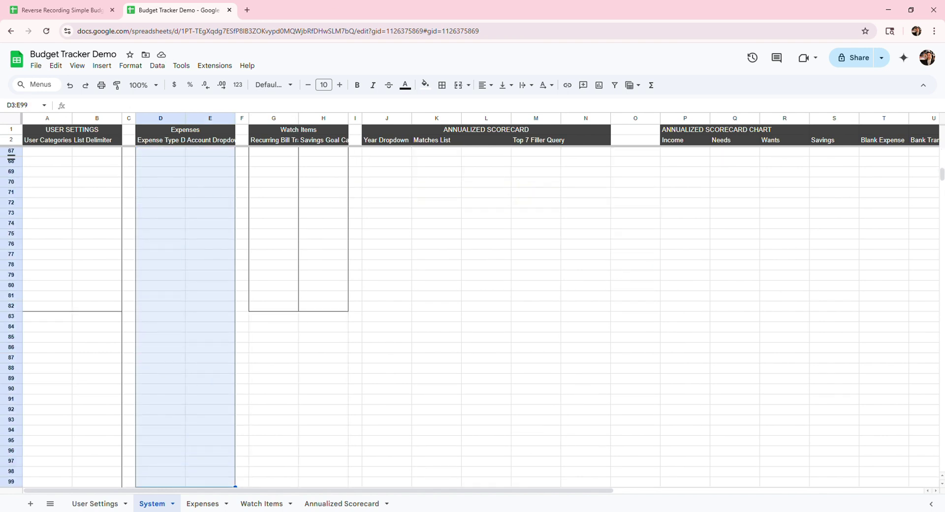
key(ctrl+y)
Step: Add the same vertical inner border between the two columns of the USER SETTINGS block A3:B162
key(Left)
key(Left)
key(Left)
key(shift+Right)
key(shift+Down)
key(shift+Down)
key(shift+Down)
key(shift+Down)
key(shift+Down)
key(shift+Down)
key(shift+Down)
key(shift+Down)
key(shift+Down)
key(shift+Down)
key(shift+Down)
key(shift+Down)
key(shift+Down)
key(shift+Down)
key(shift+Down)
key(shift+Down)
key(shift+Down)
key(shift+Down)
key(shift+Down)
key(shift+Down)
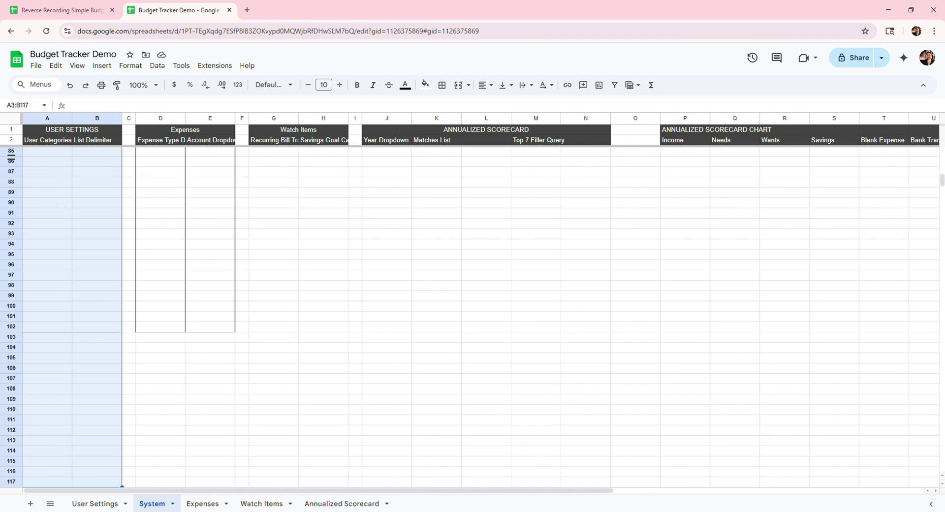
key(shift+Down)
key(shift+Down)
key(shift+Down)
key(shift+Down)
key(shift+Down)
key(shift+Down)
key(shift+Down)
key(shift+Down)
key(shift+Down)
key(shift+Down)
key(shift+Down)
key(shift+Down)
key(shift+Down)
key(shift+Down)
key(shift+Down)
key(shift+Down)
key(shift+Down)
key(shift+Down)
key(shift+Down)
key(shift+Down)
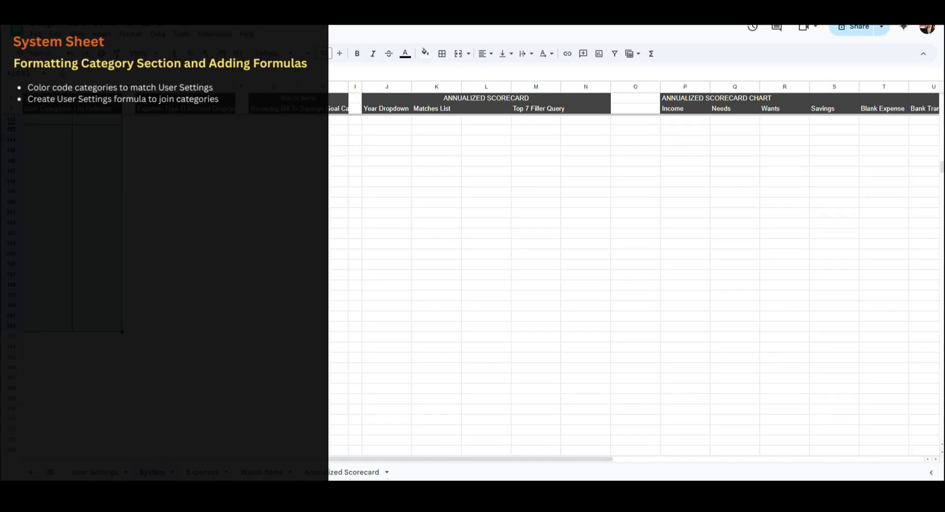
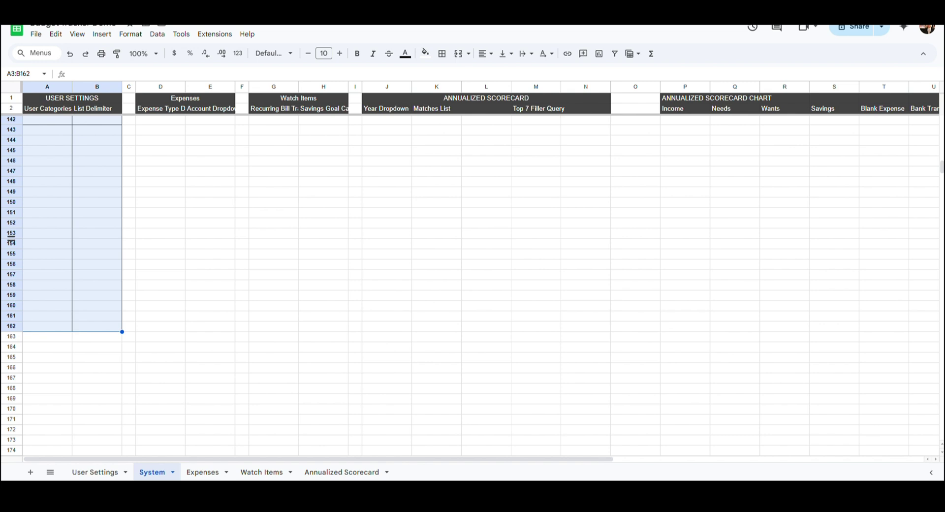
Step: Fill System cells A3:B22 with the custom light grey used by the INCOME column on the User Settings sheet
scroll(49, 143, up, 20)
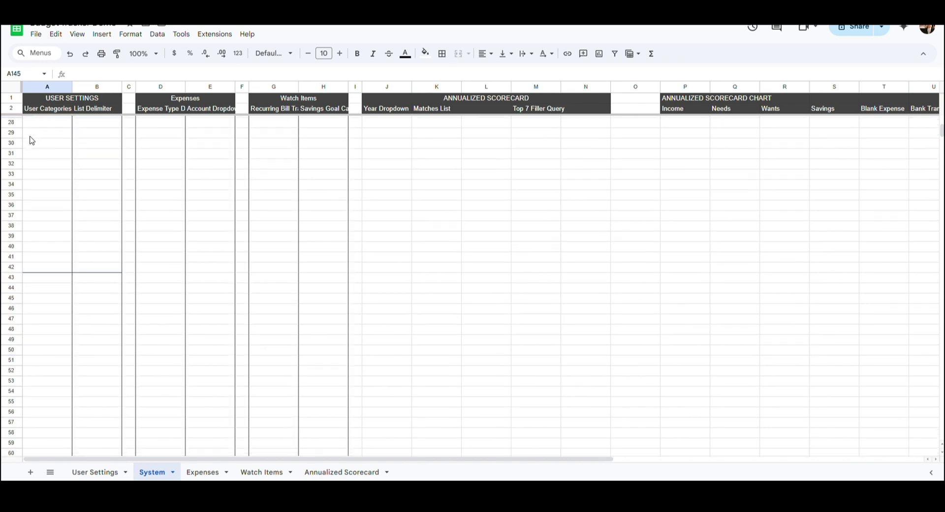
drag(46, 123, 109, 318)
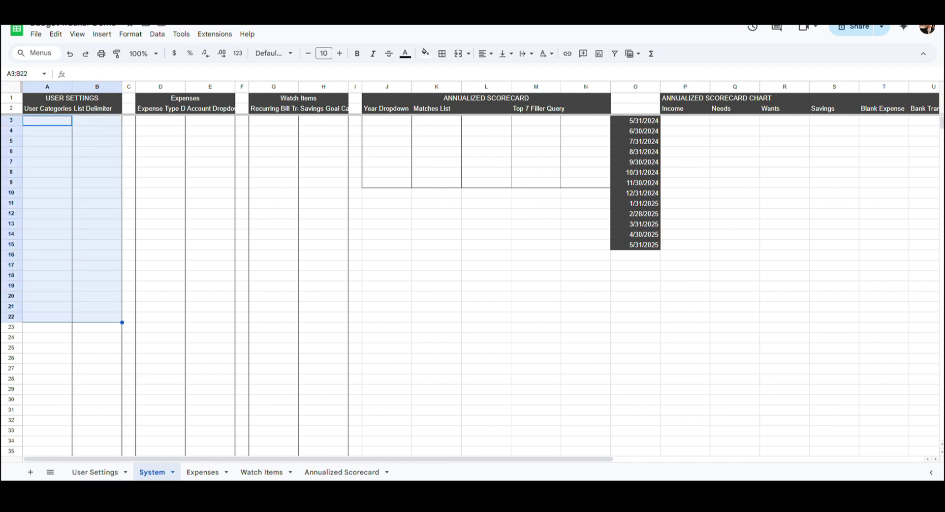
click(95, 472)
click(424, 53)
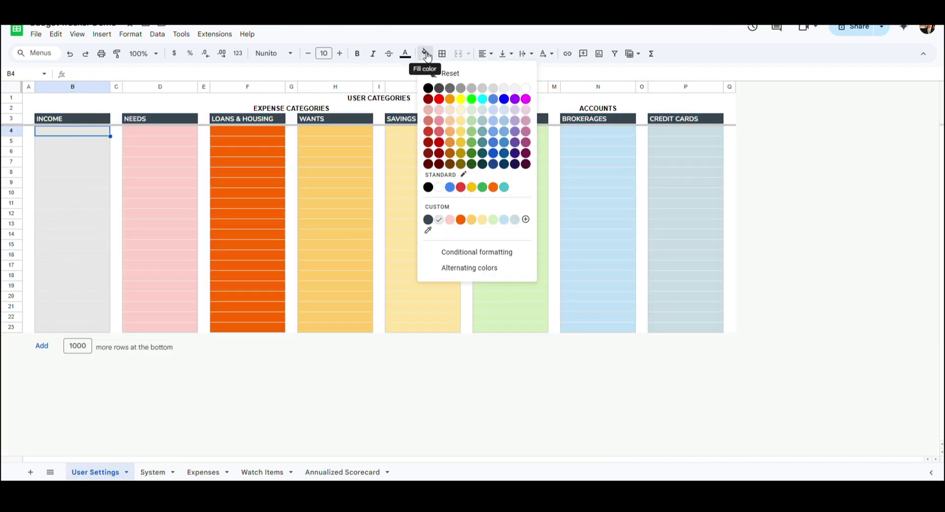
click(157, 472)
click(425, 54)
click(439, 219)
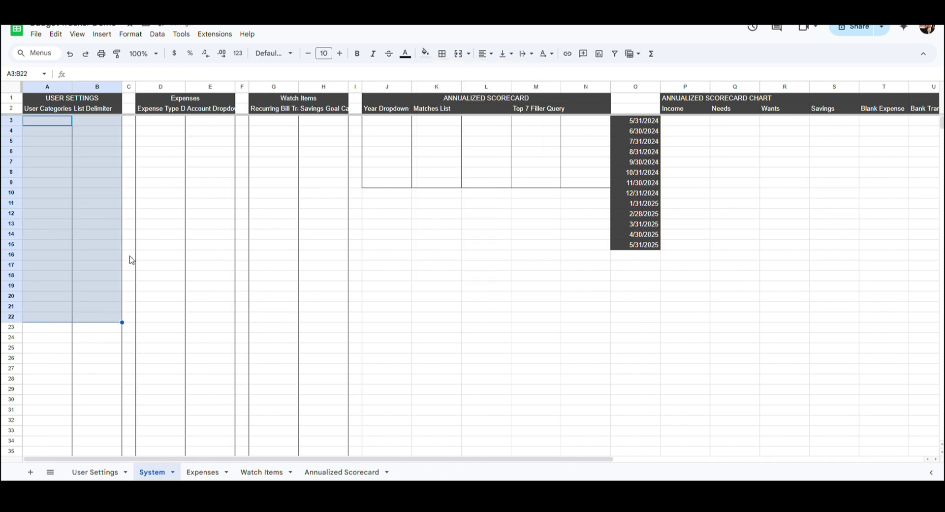
Step: Fill System cells A23:B42 with the custom pink used by the NEEDS column on the User Settings sheet
click(62, 329)
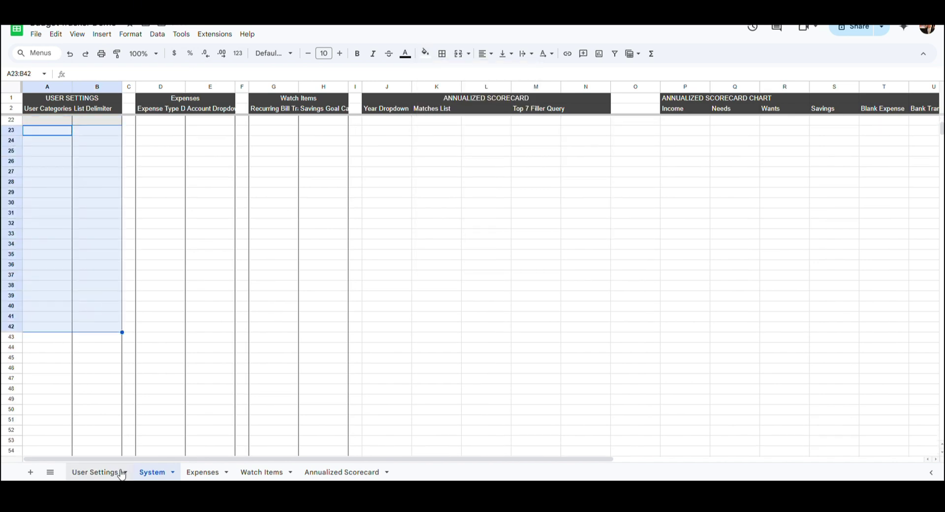
click(95, 472)
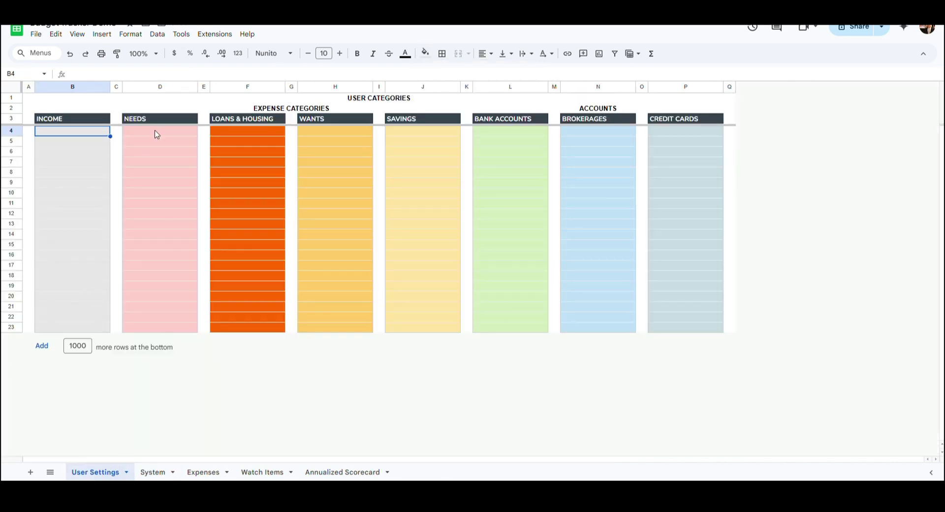
click(154, 132)
click(425, 53)
click(162, 474)
click(426, 53)
click(450, 219)
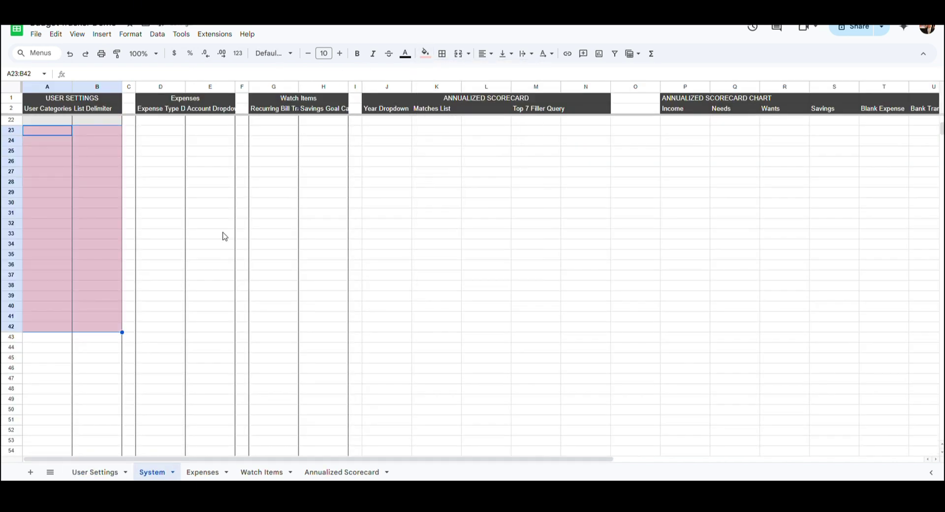
Step: Fill System cells A43:B62 with the custom orange used by the LOANS & HOUSING column on the User Settings sheet
click(63, 338)
scroll(88, 354, down, 2)
shift+click(112, 434)
click(99, 472)
click(268, 224)
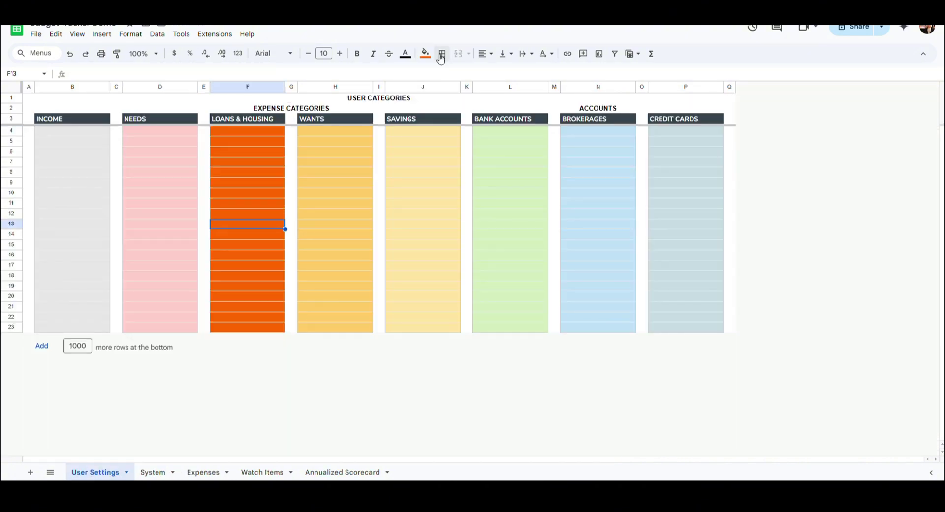
click(425, 54)
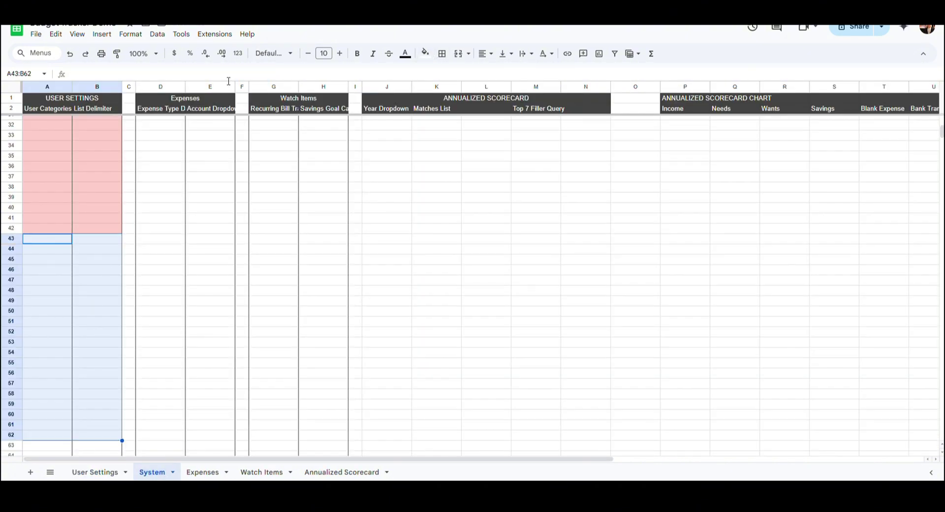
click(425, 53)
click(462, 220)
Step: Fill System cells A63:B82 with the custom golden yellow used by the WANTS column on the User Settings sheet
scroll(93, 305, down, 3)
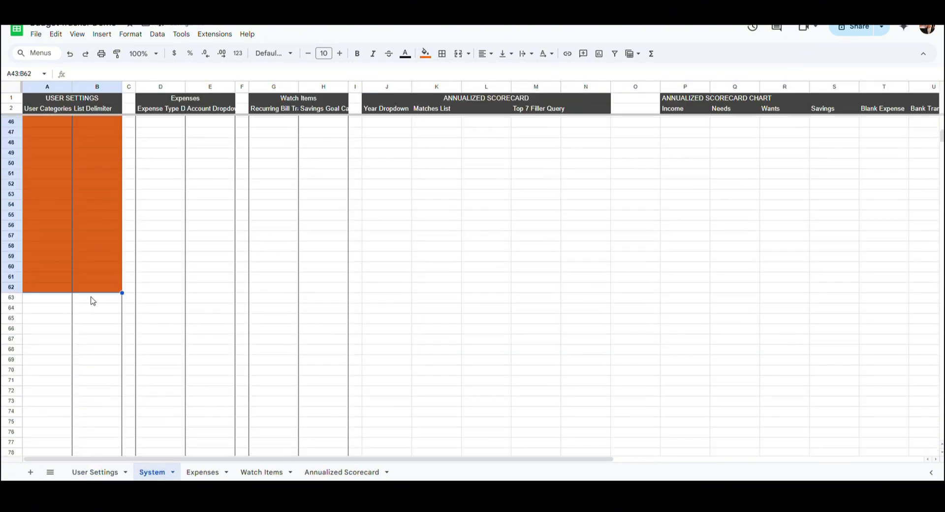
click(65, 298)
scroll(81, 315, down, 1)
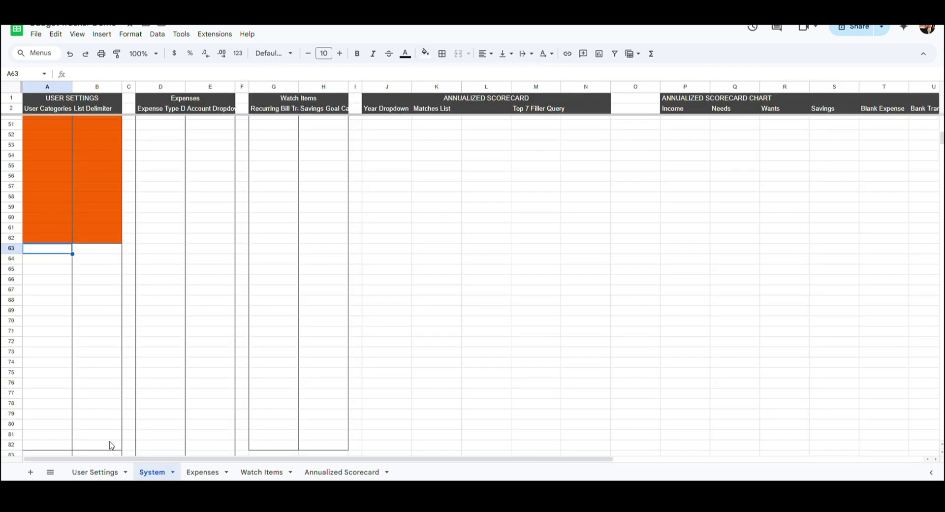
shift+click(109, 444)
click(425, 53)
click(472, 220)
Step: Fill System cells A83:B102 with the custom pale yellow used by the SAVINGS column on the User Settings sheet
scroll(93, 305, down, 5)
click(47, 159)
shift+click(96, 357)
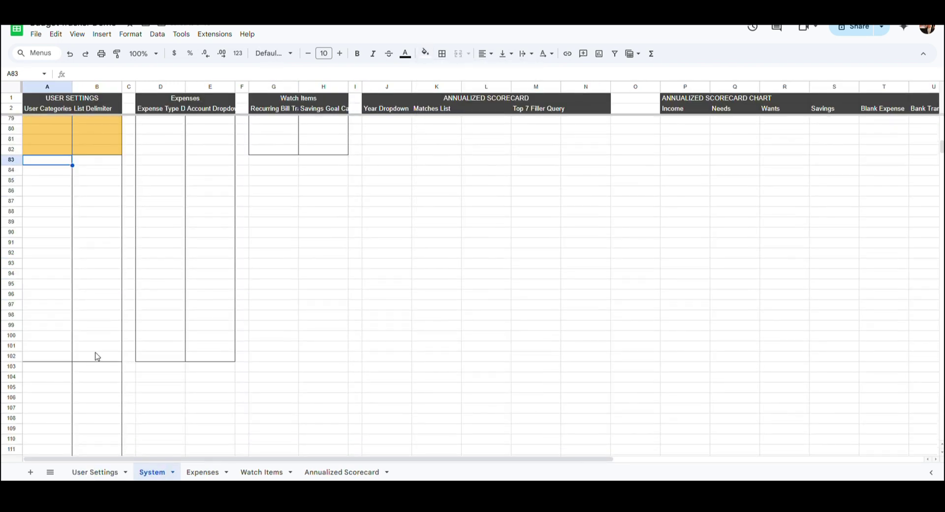
click(425, 53)
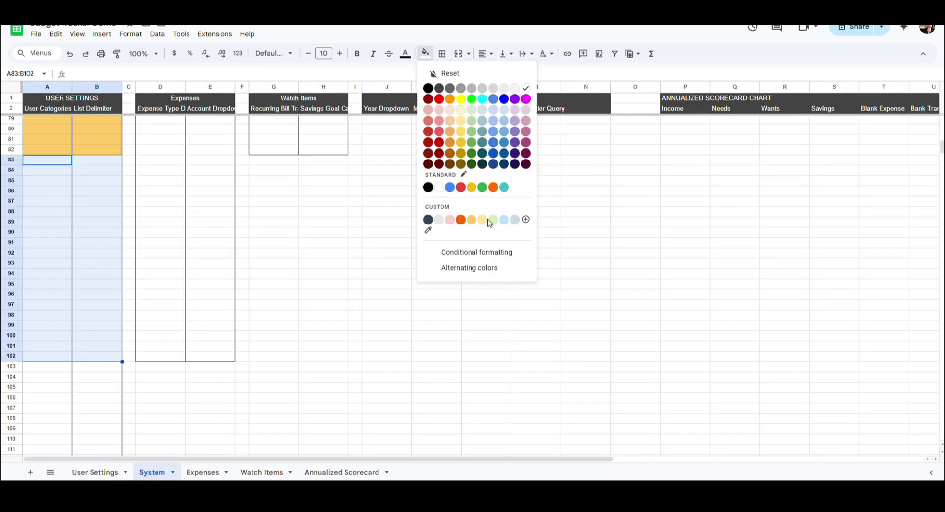
click(484, 219)
Step: Fill System cells A103:B122 with the custom light green used by the BANK ACCOUNTS column on the User Settings sheet
click(49, 170)
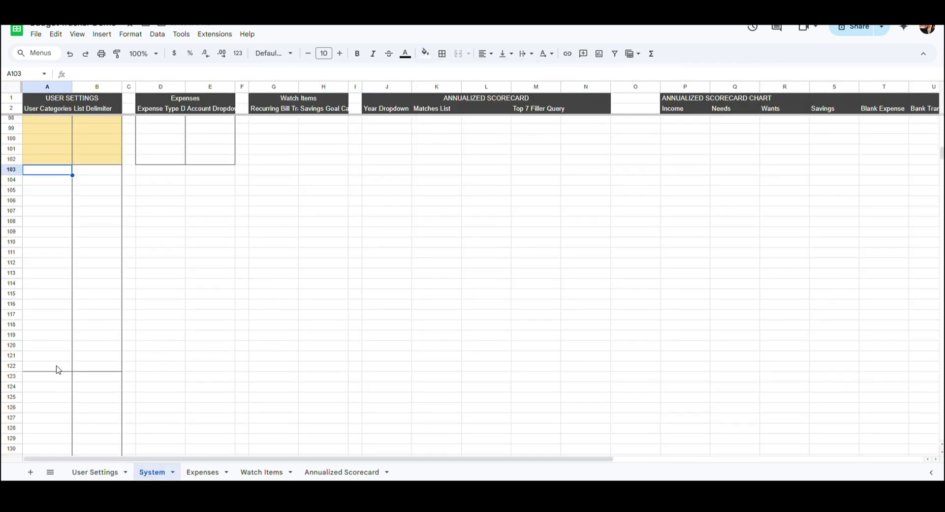
shift+click(96, 366)
click(425, 54)
click(495, 219)
Step: Fill System cells A123:B142 with the custom light blue used by the BROKERAGES column on the User Settings sheet
click(49, 131)
shift+click(108, 327)
click(425, 53)
click(504, 219)
Step: Fill System cells A143:B162 with the custom grey-blue used by the CREDIT CARDS column on the User Settings sheet
scroll(74, 295, down, 3)
click(47, 189)
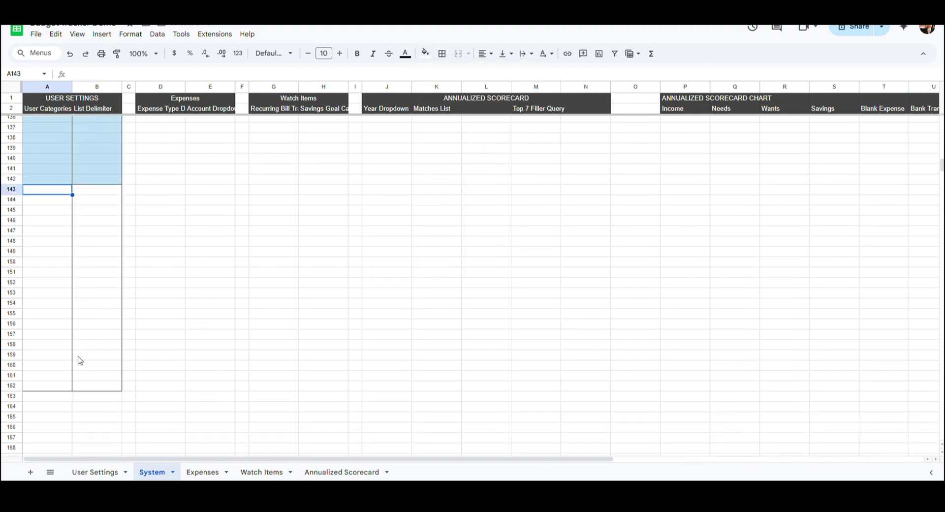
shift+click(96, 385)
click(426, 54)
click(515, 219)
click(242, 231)
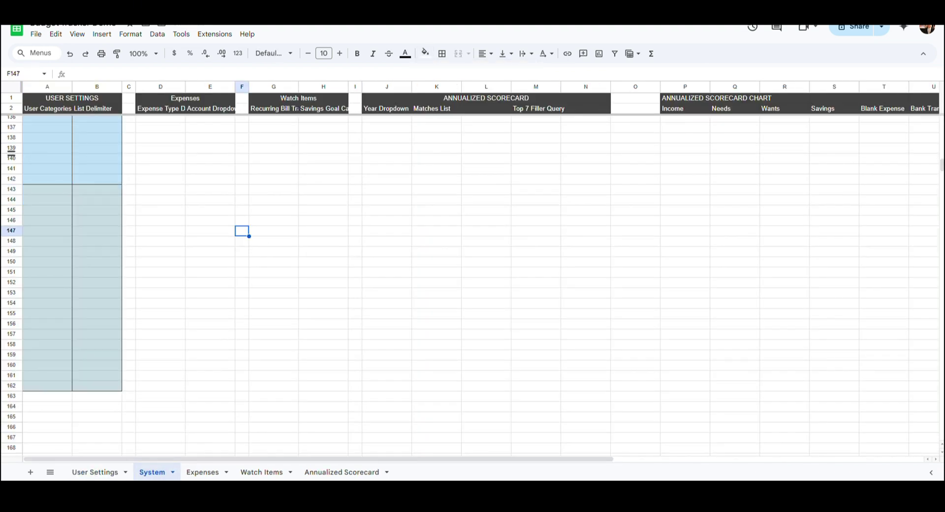
Step: Link System cell A3 to the first INCOME cell with the formula ='User Settings'!B4
click(45, 108)
key(Down)
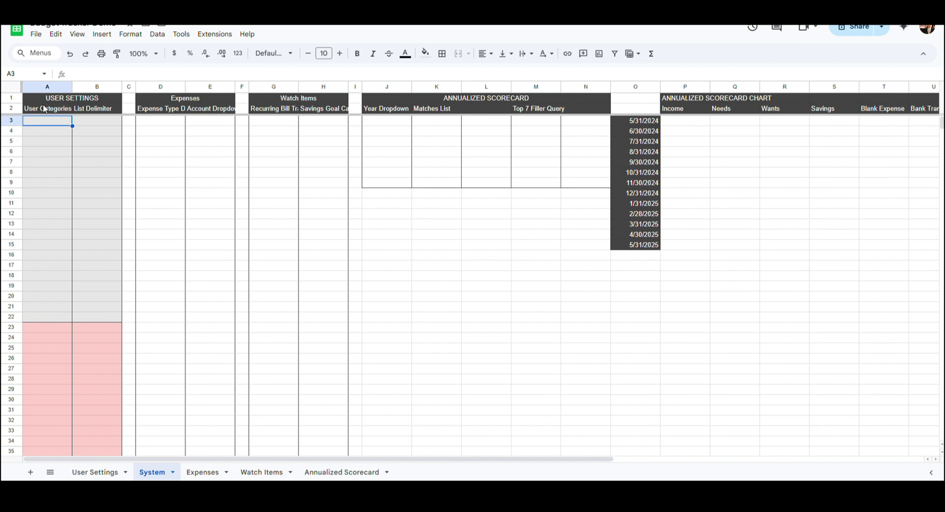
text(=)
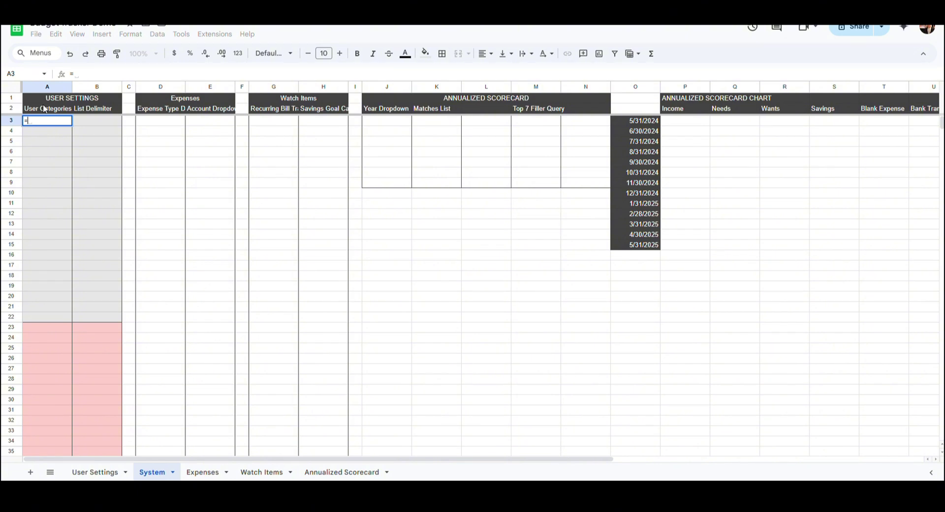
click(87, 472)
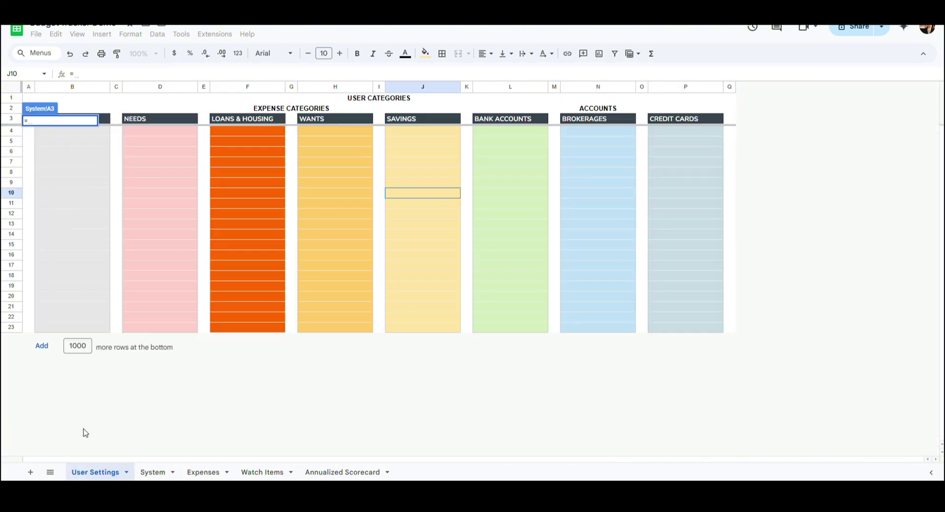
click(63, 133)
key(Return)
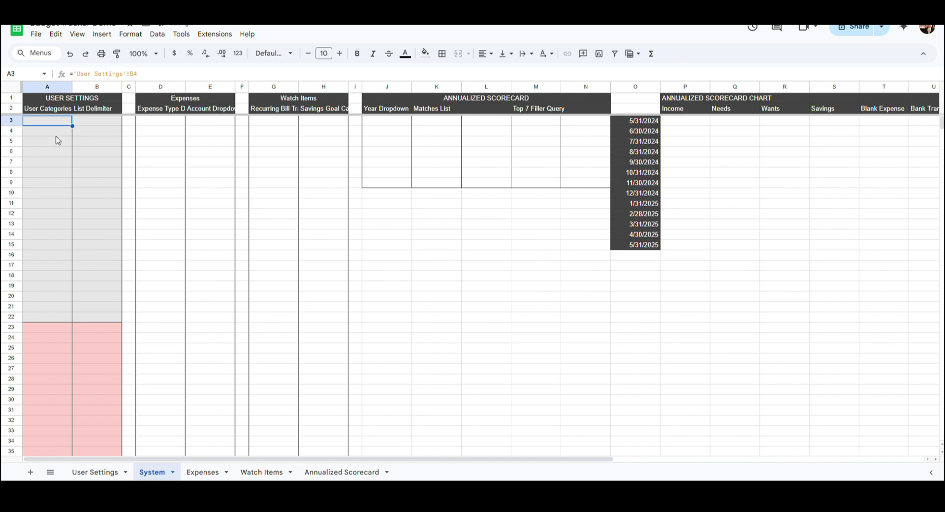
Step: Enter the list delimiter formula =A3&"|" in System cell B3
click(57, 134)
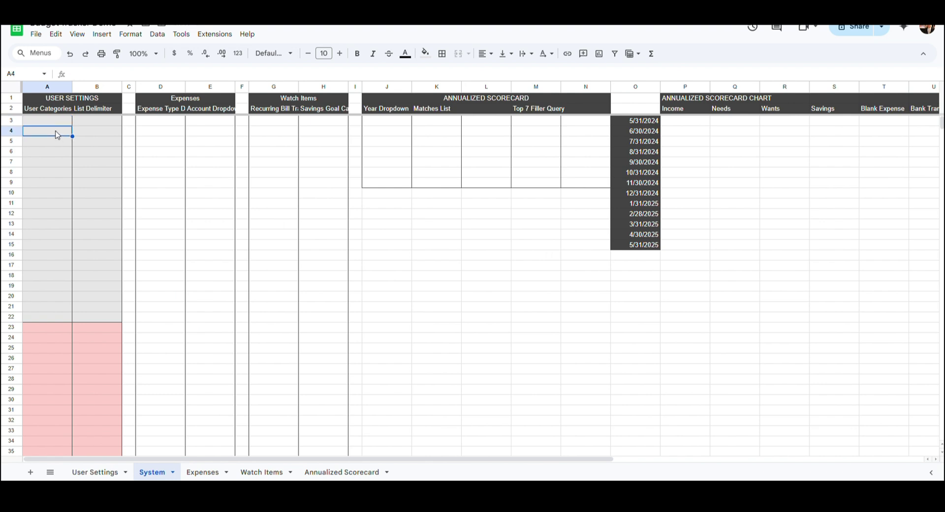
key(Up)
key(Right)
text(=)
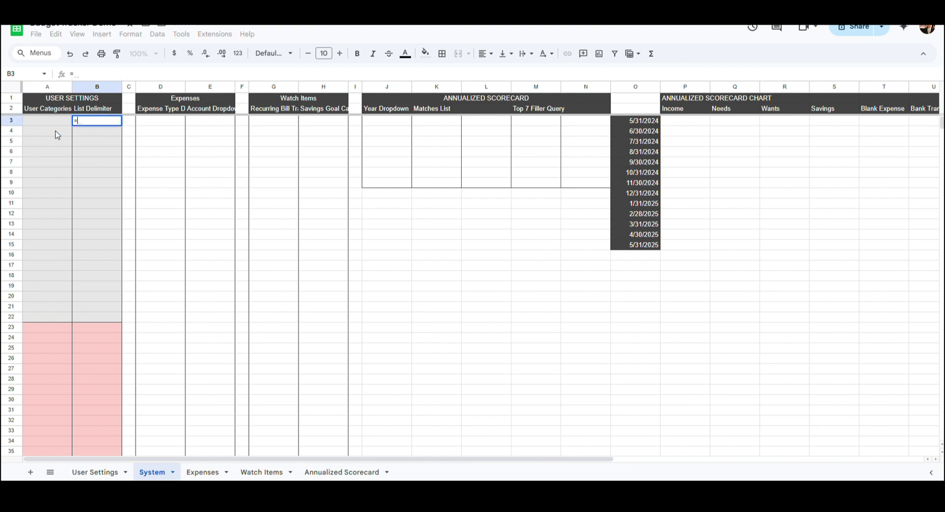
key(Left)
text(&)
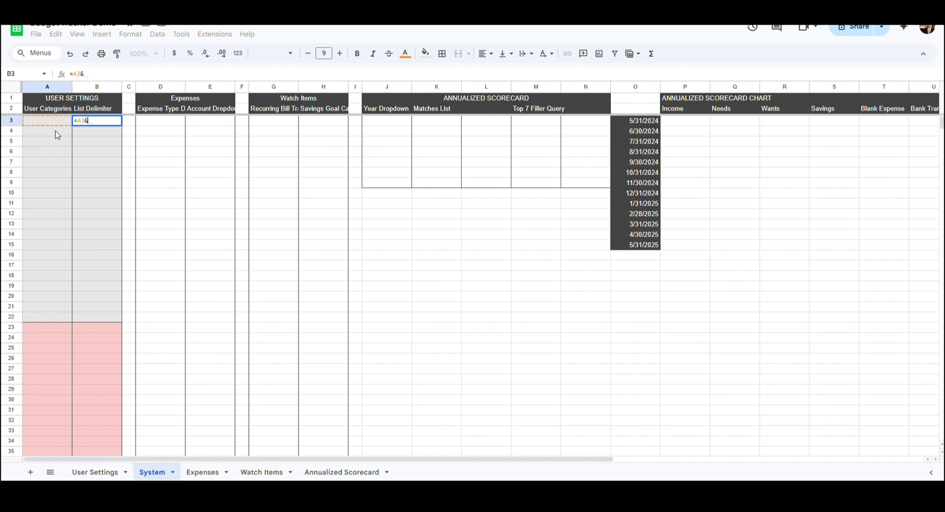
text(" | ")
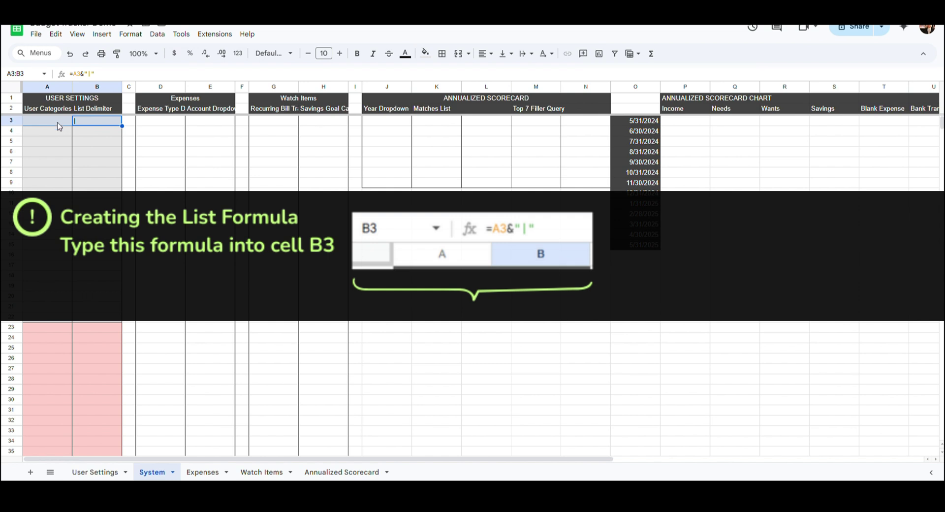
Step: Copy A3:B3 and paste only the formulas into A4:B22 of the System sheet
right_click(58, 124)
click(84, 148)
click(58, 131)
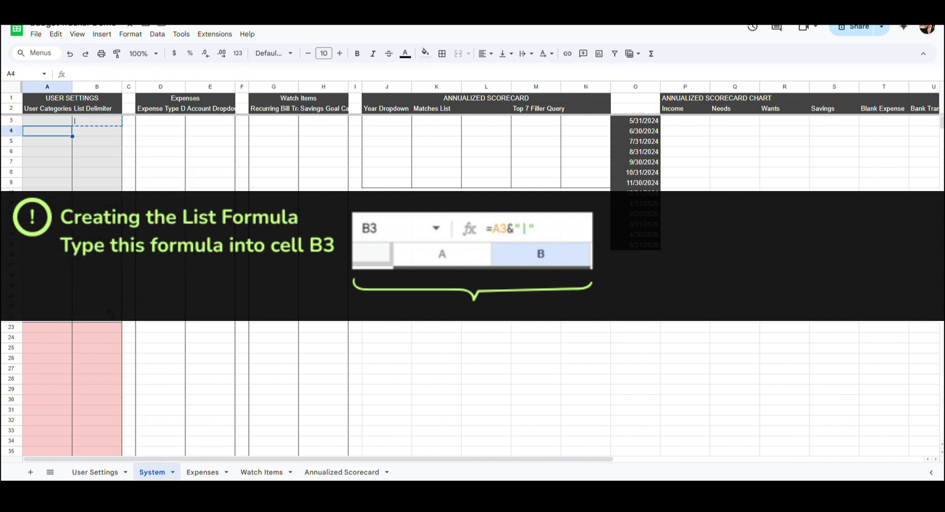
shift+click(93, 317)
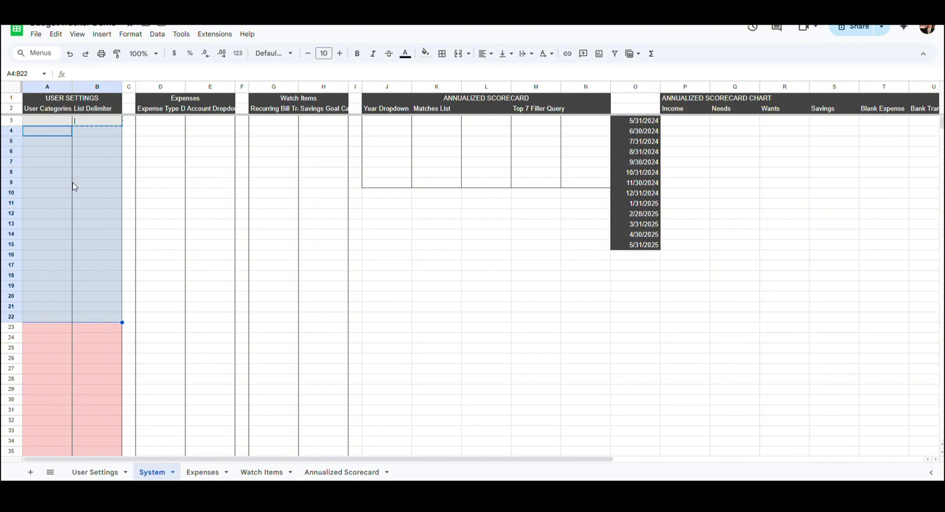
click(56, 34)
mouse_move(84, 139)
click(236, 175)
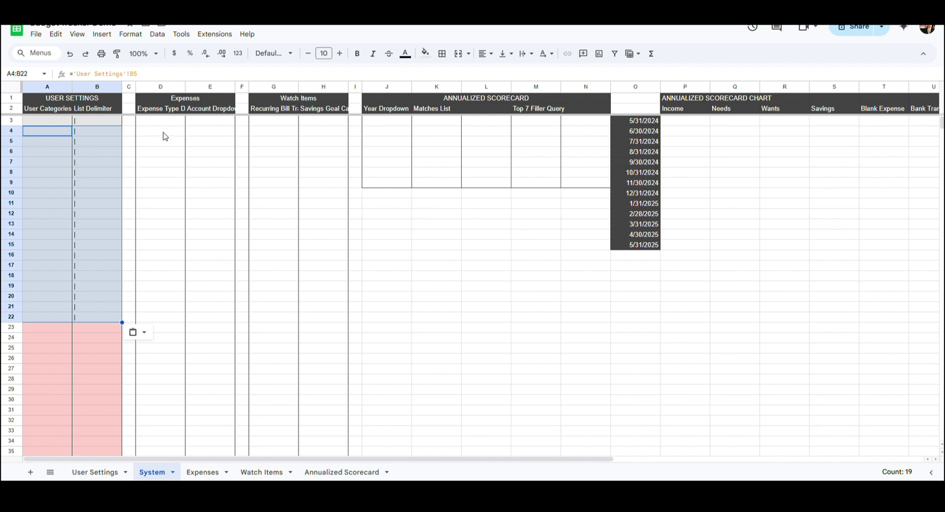
Step: Link System cell A23 to the first NEEDS cell with the formula ='User Settings'!D4
click(48, 329)
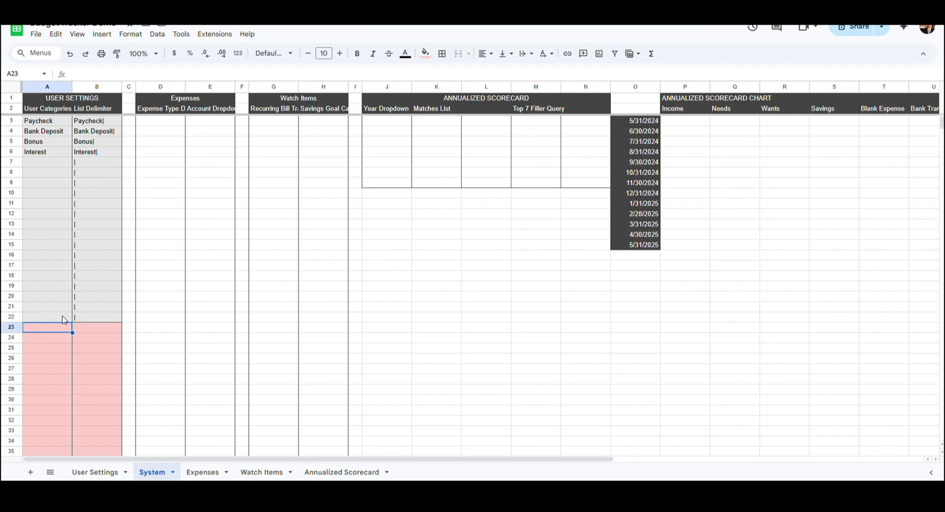
text(=)
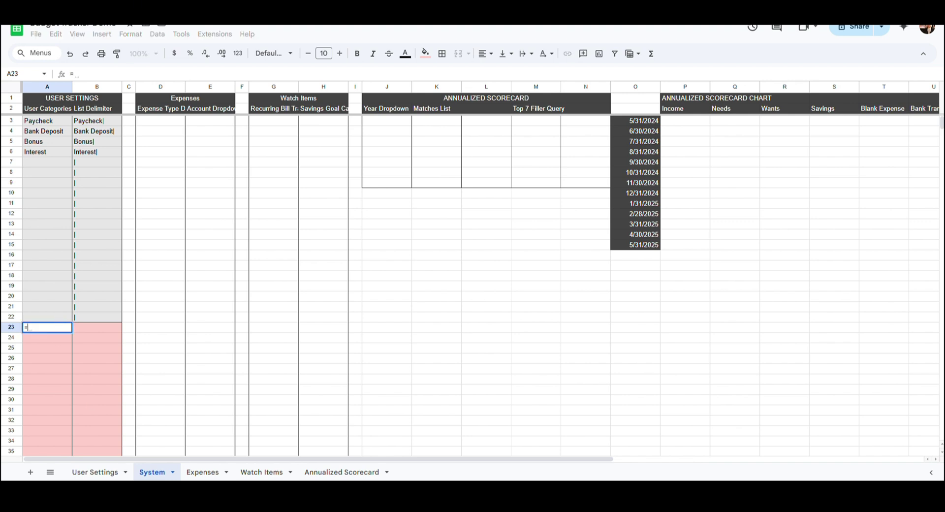
click(95, 472)
click(163, 132)
key(Return)
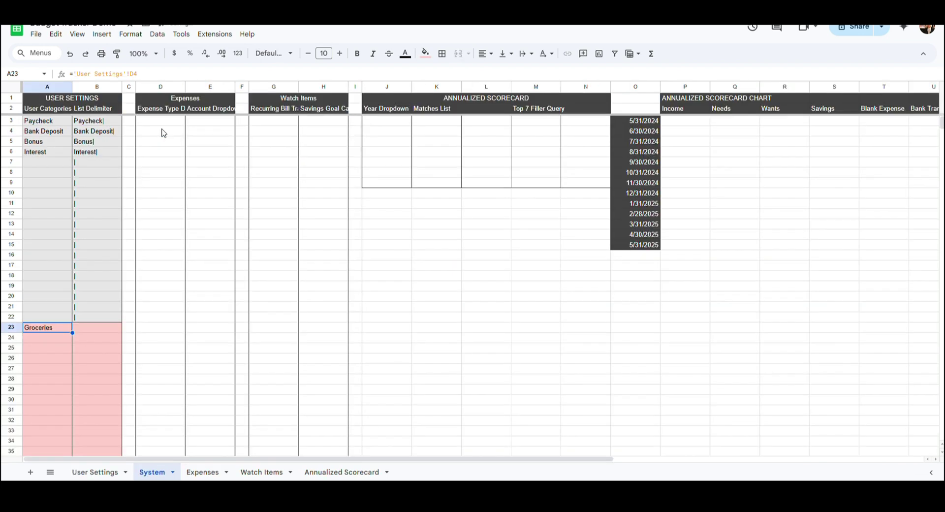
Step: Copy the delimiter formula from B22 and paste only the formula into B23
click(96, 330)
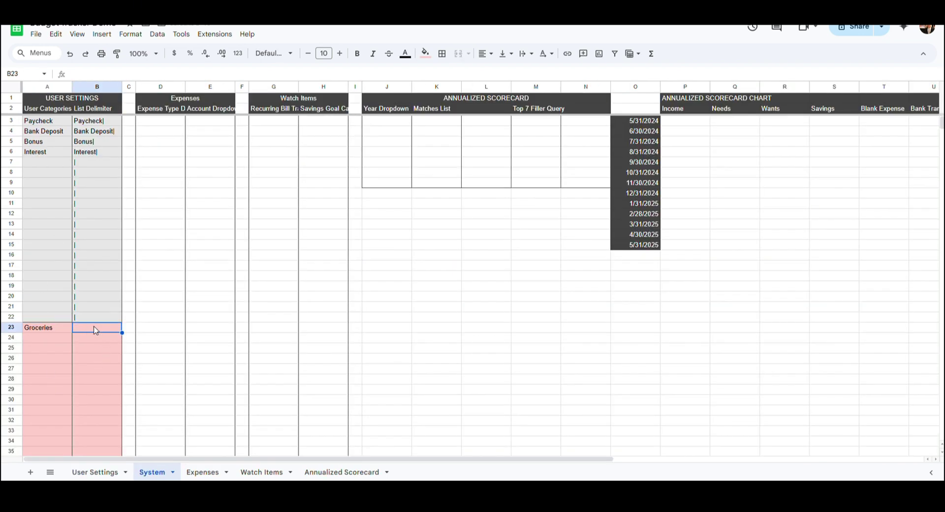
key(Up)
click(96, 330)
click(36, 34)
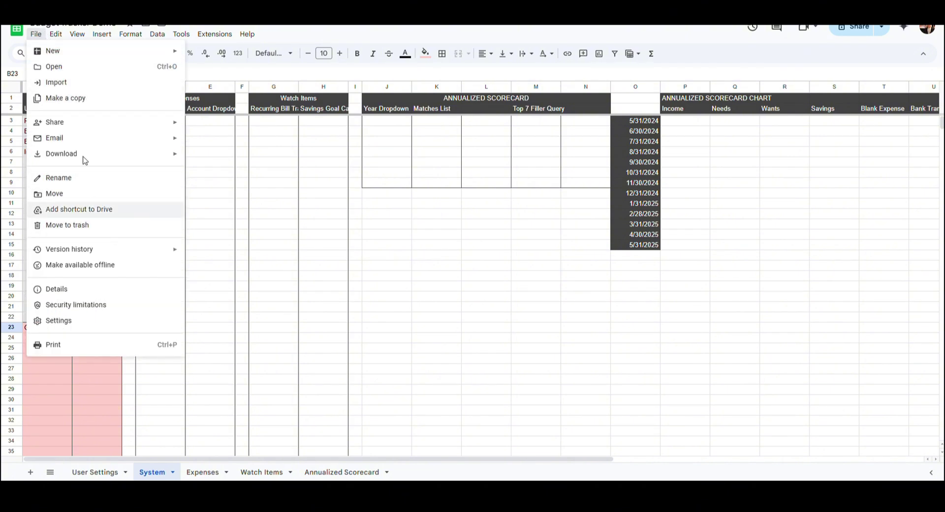
click(56, 34)
mouse_move(198, 142)
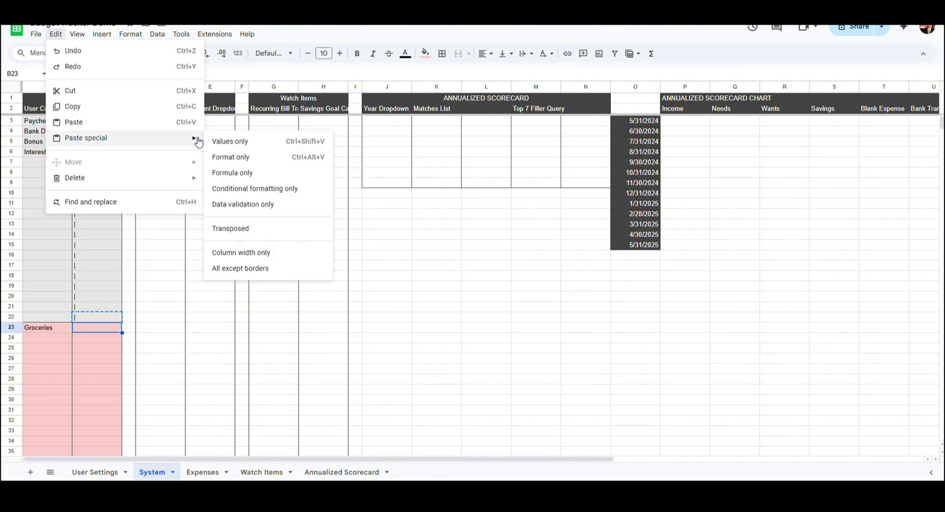
click(231, 173)
Step: Copy A23:B23 and paste only the formulas into the rest of the pink NEEDS block, rows 24 to 42
drag(49, 329, 96, 328)
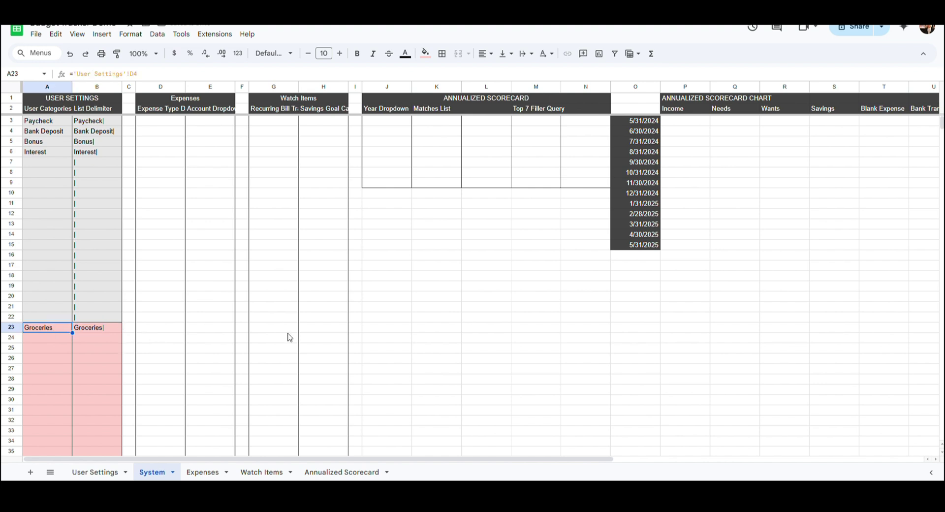
key(Down)
key(shift+Down)
key(shift+Down)
key(shift+Down)
key(shift+Down)
key(shift+Down)
key(shift+Down)
key(shift+Down)
key(shift+Down)
key(shift+Down)
key(shift+Down)
key(shift+Down)
key(shift+Down)
key(shift+Down)
key(shift+Down)
key(shift+Down)
key(shift+Down)
key(shift+Down)
key(shift+Down)
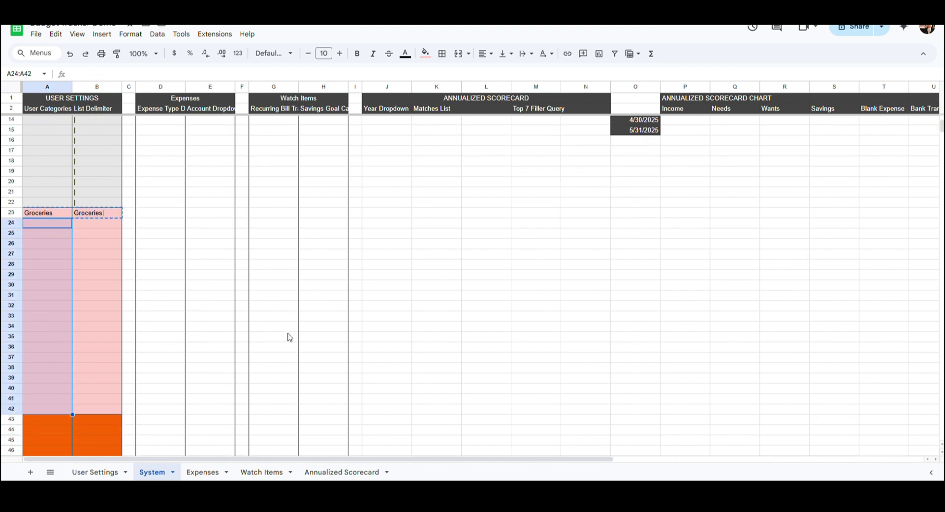
click(55, 34)
mouse_move(98, 138)
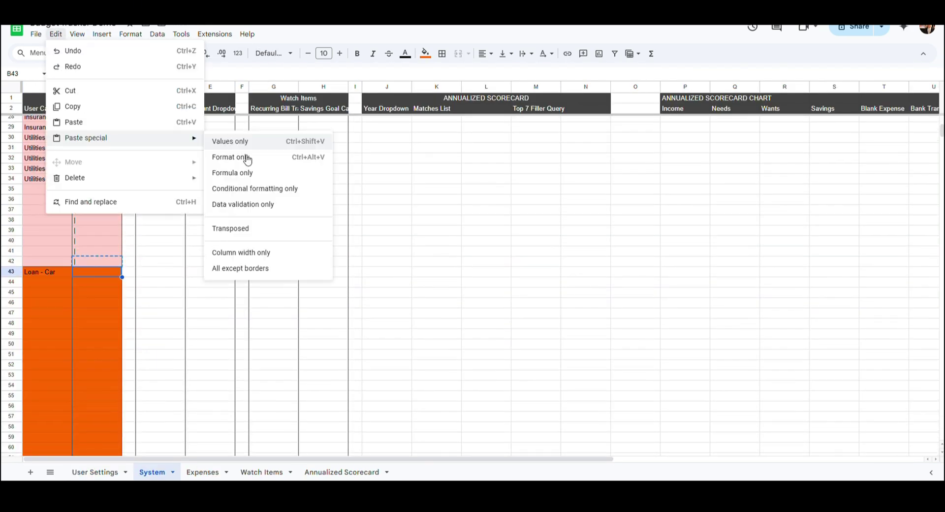
Step: Complete the remaining System category blocks, rows 43 to 162, with User Settings links and delimiter formulas, pasting formulas only
click(248, 157)
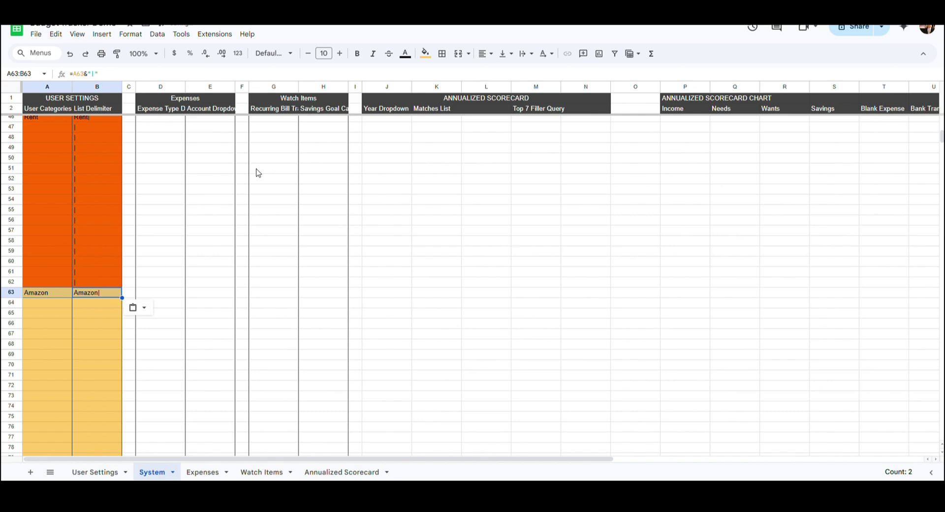
scroll(60, 161, down, 5)
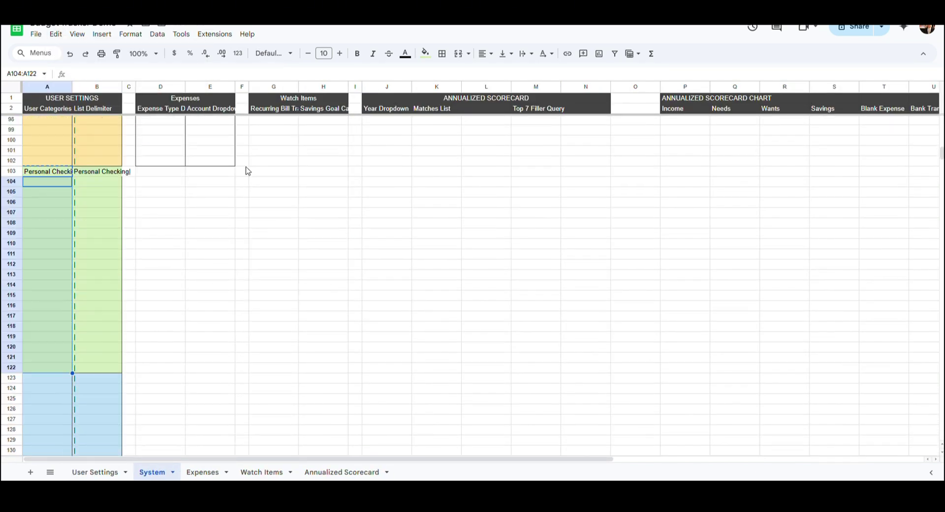
key(ctrl+v)
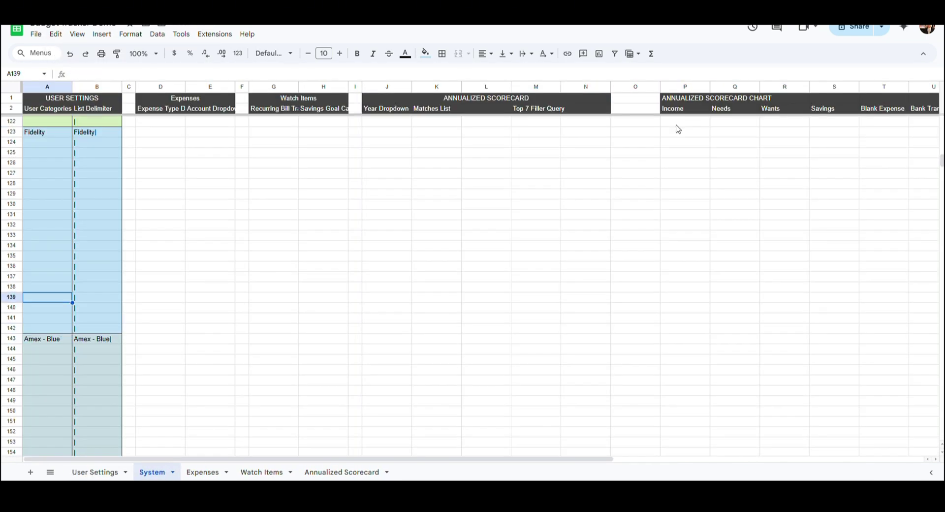
scroll(46, 371, down, 3)
text(Amex - Clear Amex - Green Chase - United Chase - United Citi - AA Citi - Costco Citi - Rewards Discover)
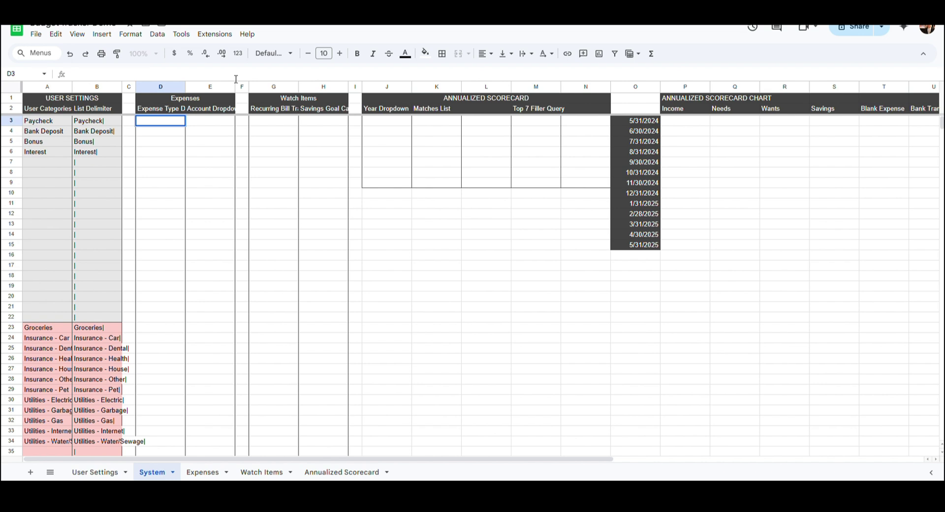
Step: Enter =query(A3:A102,"Select A where A is not null order by A") in System cell D3 for the expense type dropdown list
text(=query(A3:A102,"Select A where A is not null order by A"))
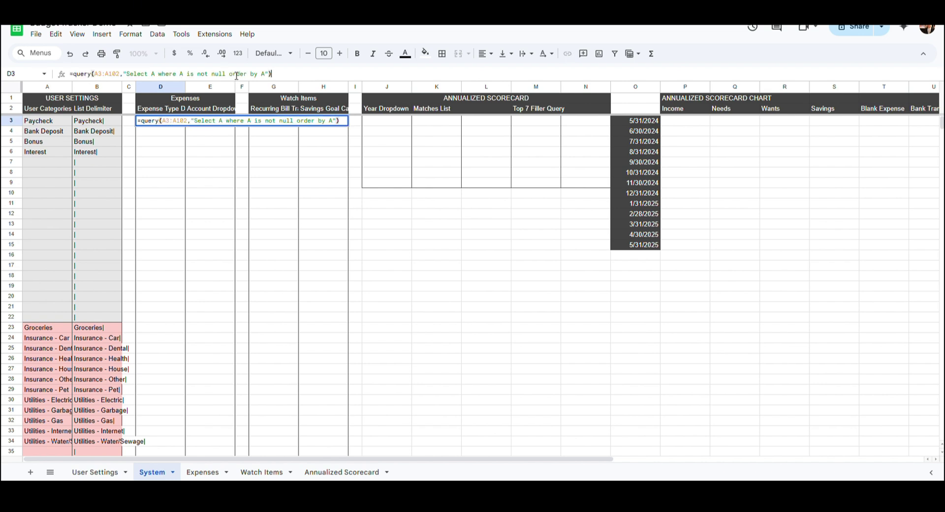
key(Return)
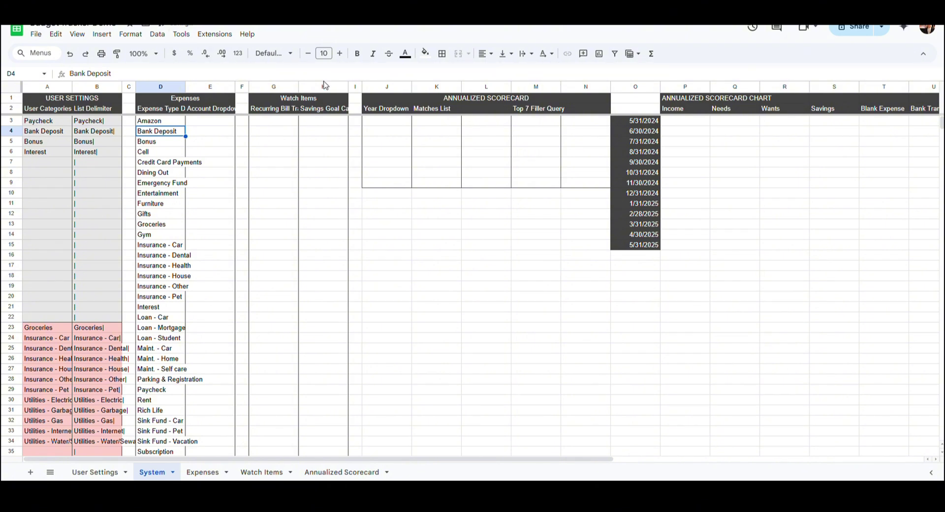
Step: Enter =query(A103:A162,"Select A where A is not null order by A") in E3 for the account dropdown list
click(210, 121)
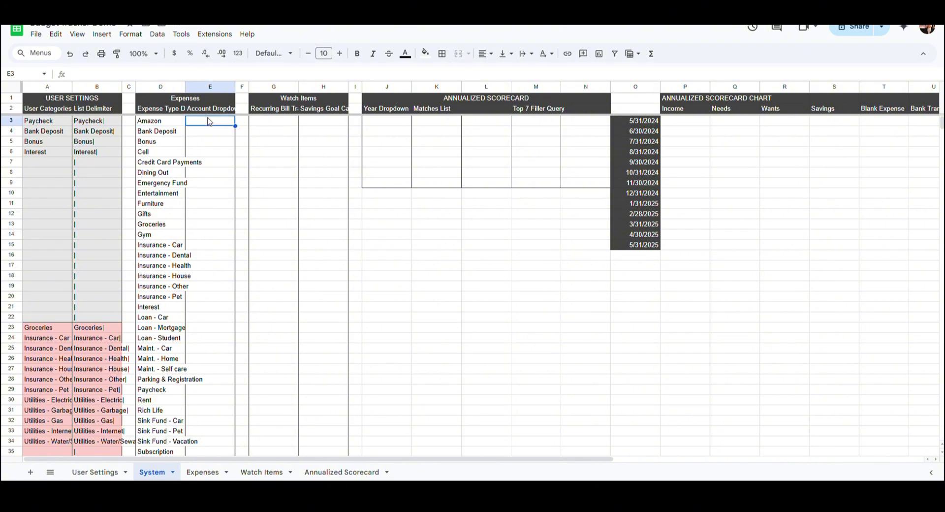
click(183, 73)
text(=query(A103:A162,"Select A where A is not null order by A"))
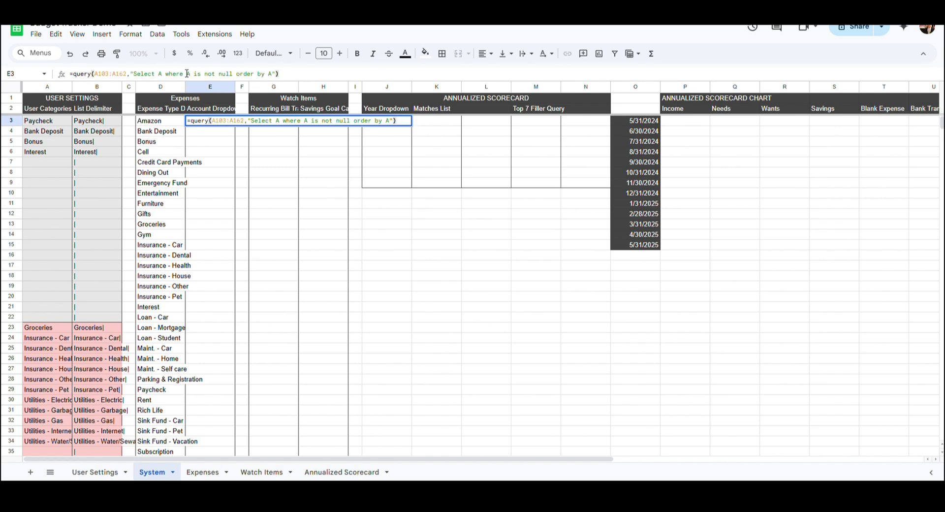
key(Return)
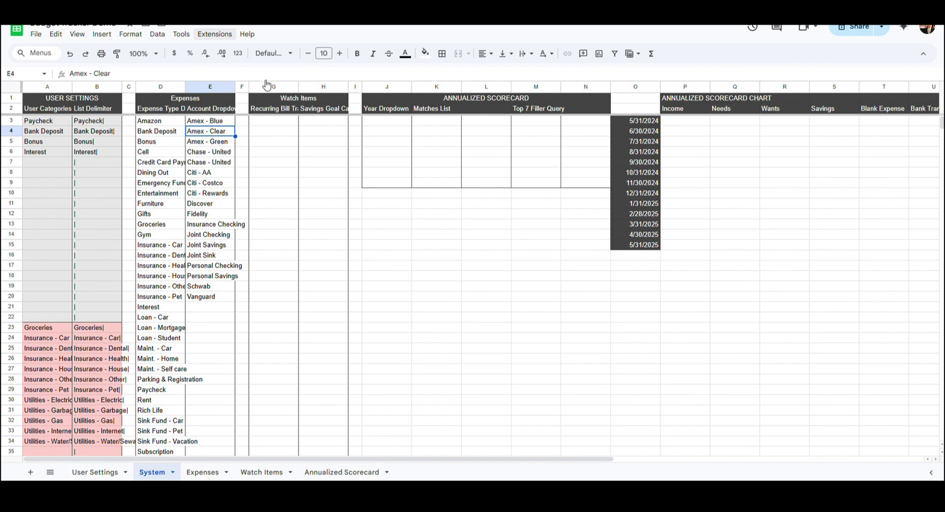
Step: Enter =query(A23:A102,"Select A where A is not null order by A") in G3 for the recurring bill list
click(278, 123)
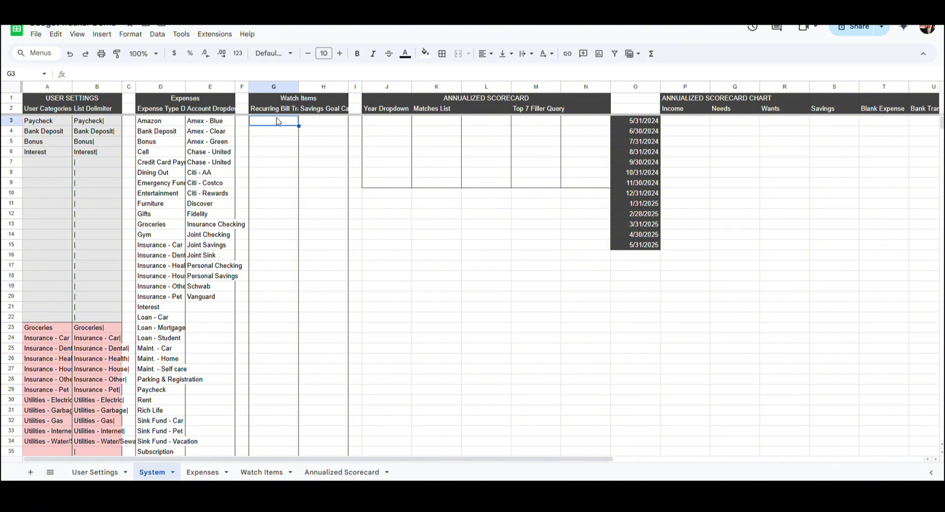
click(290, 76)
text(=query(A23:A102,"Select A where A is not null order by A"))
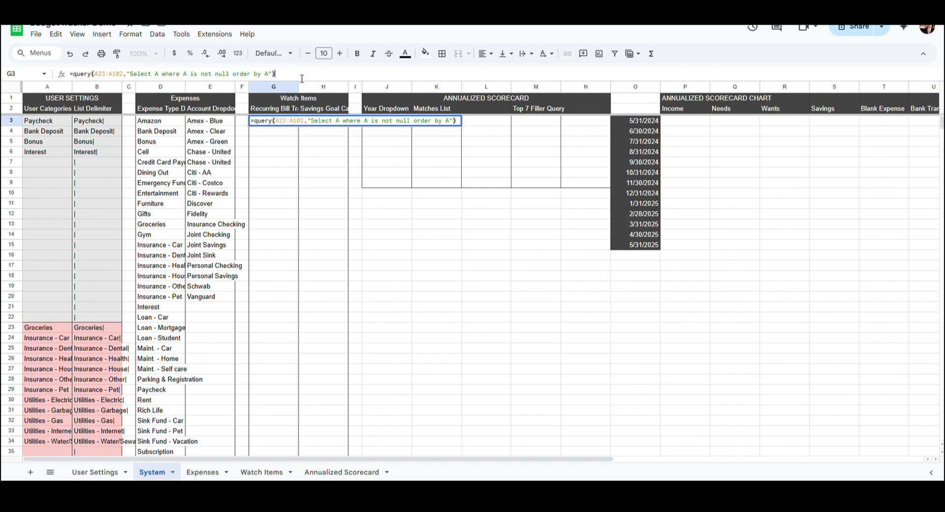
key(Return)
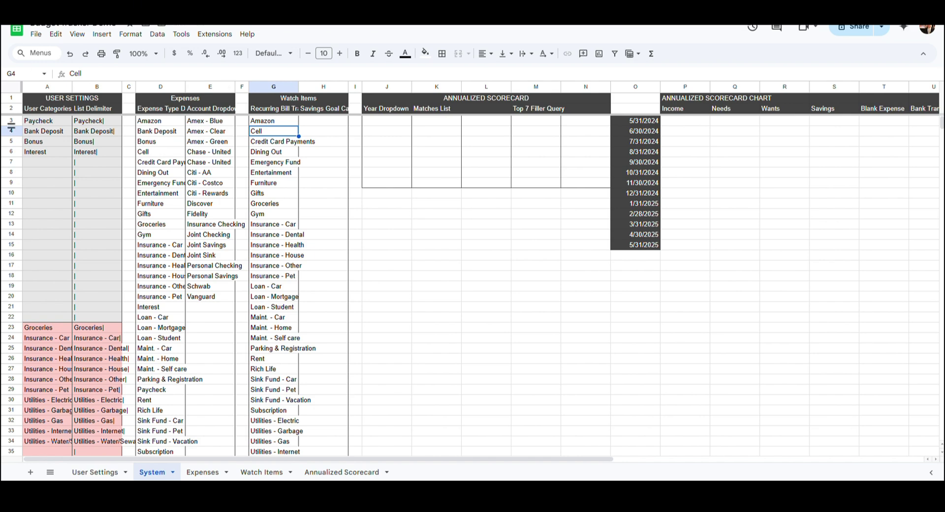
Step: Enter =query(A83:A142,"Select A where A is not null order by A") in H3 for the savings goal list
click(325, 118)
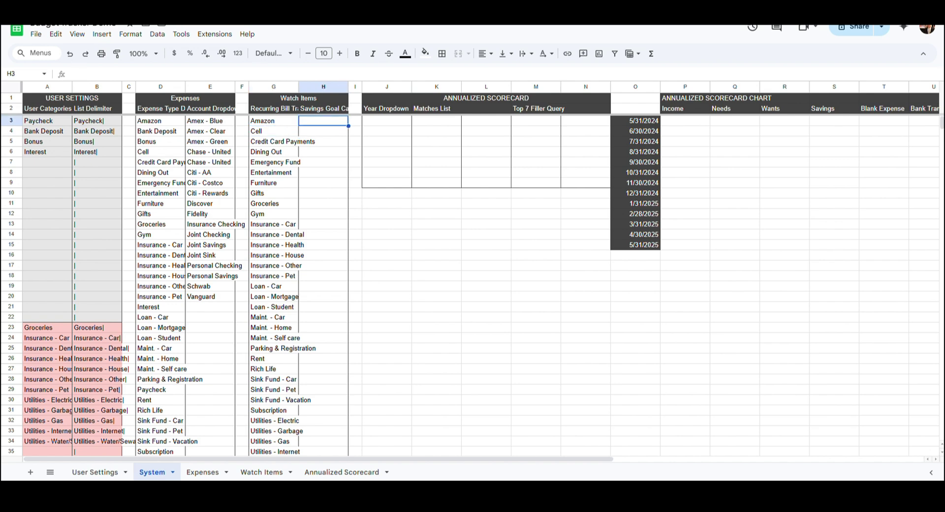
text(=query(A83:A142,"Select A where A is not null order by A"))
click(307, 73)
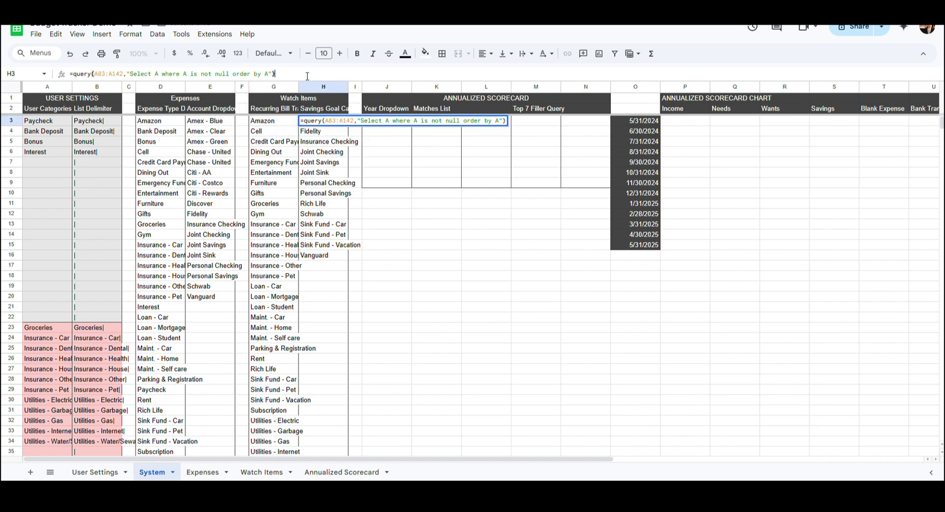
key(Return)
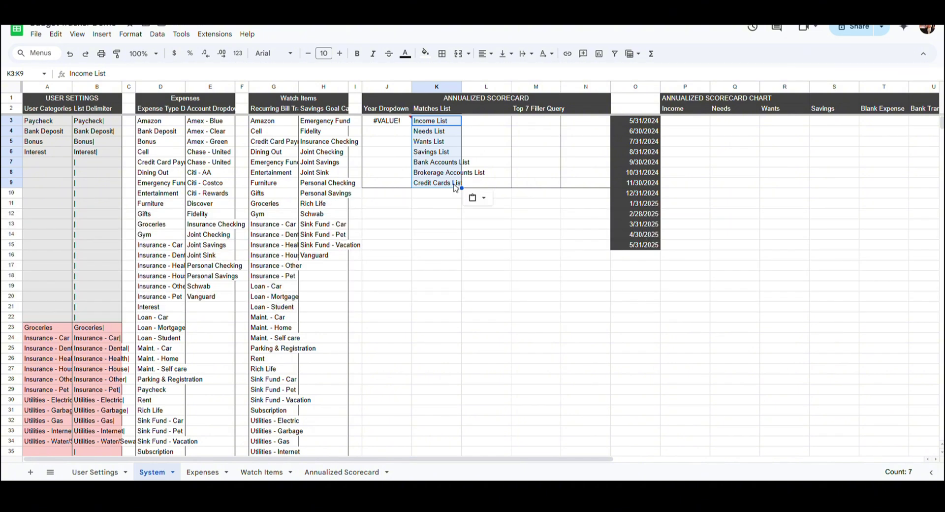
Step: Examine the substitute/concatenate QUERY formulas for the Matches List in cells L3 to L9, one after another
click(455, 186)
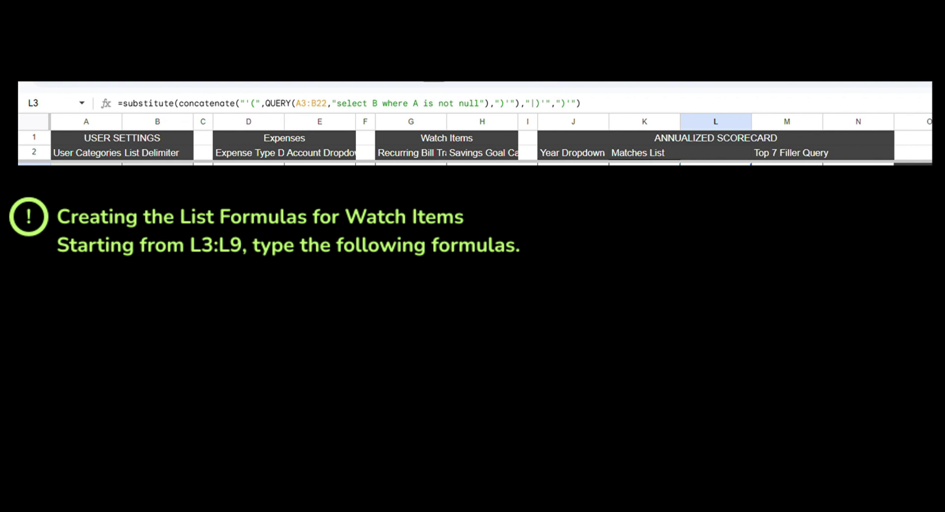
key(Down)
key(Down)
key(Down)
key(Down)
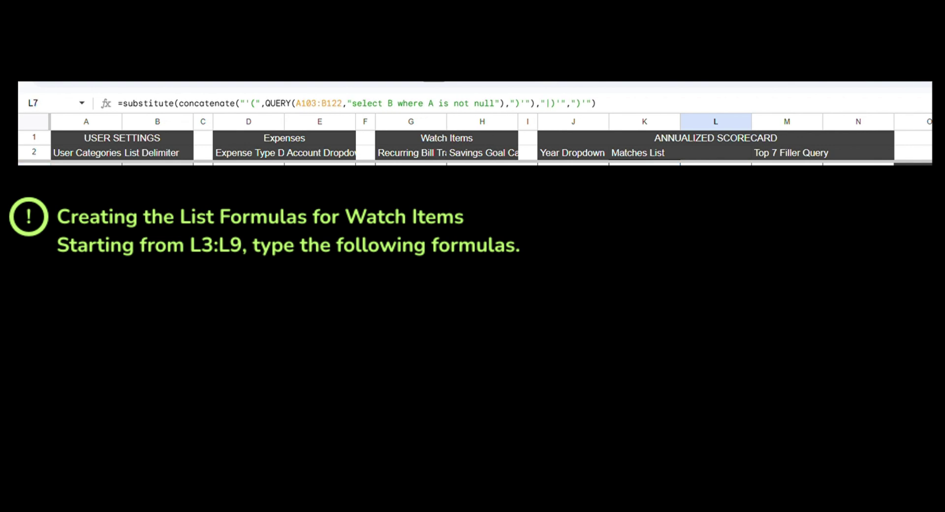
key(Down)
key(Down)
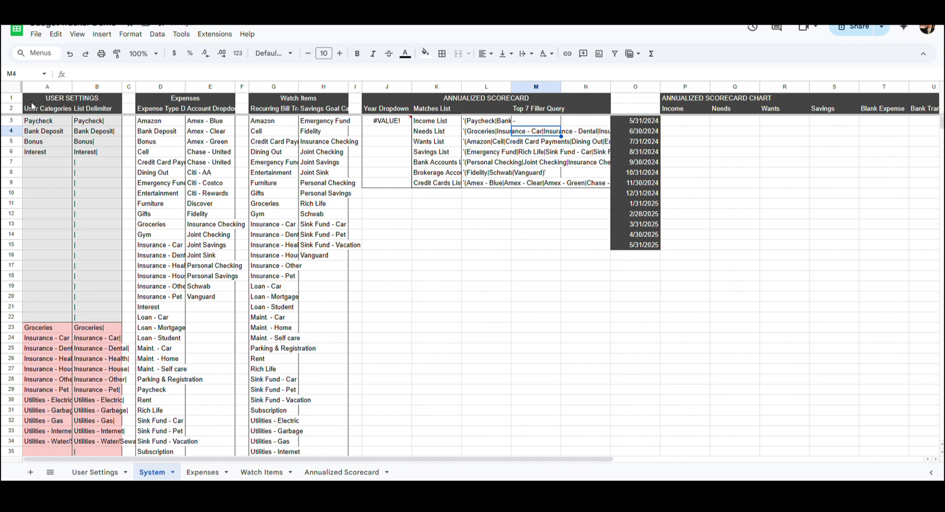
Step: Enter a dash in each of the cells M4 to M9 under Top 7 Filler Query
key(Down)
key(Down)
key(Down)
key(Down)
key(Down)
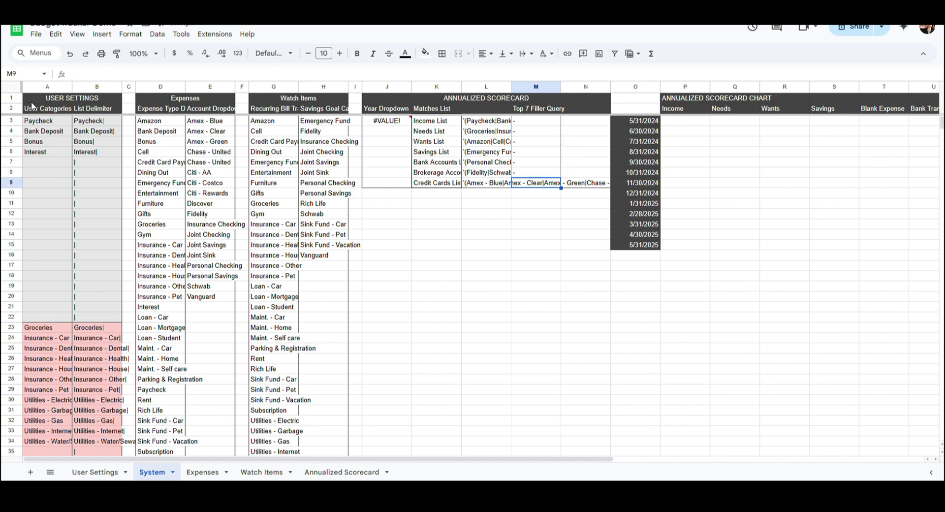
key(Up)
Step: Fill cells N3 to N9, beside the Top 7 Filler Query dashes, with 0
key(Up)
key(Up)
key(Up)
key(Up)
key(Up)
key(Right)
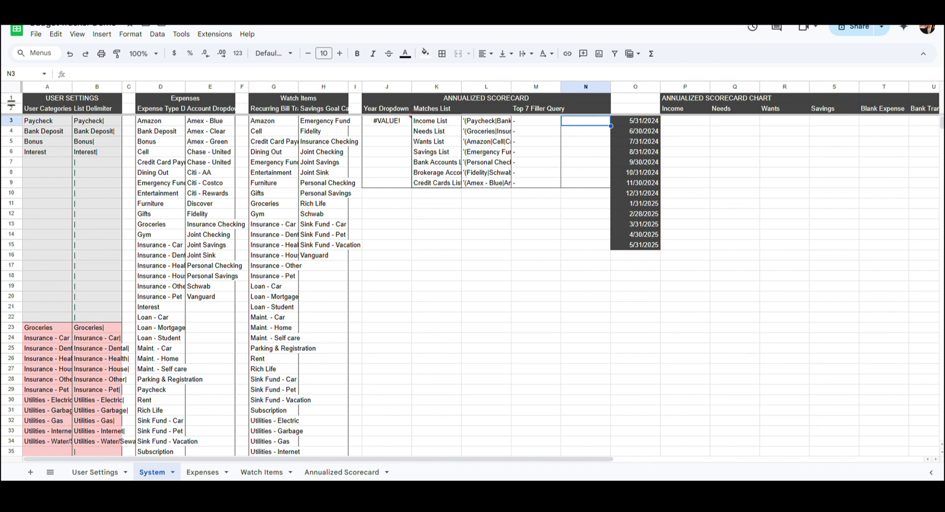
text(0 0 0 0 0 0 0)
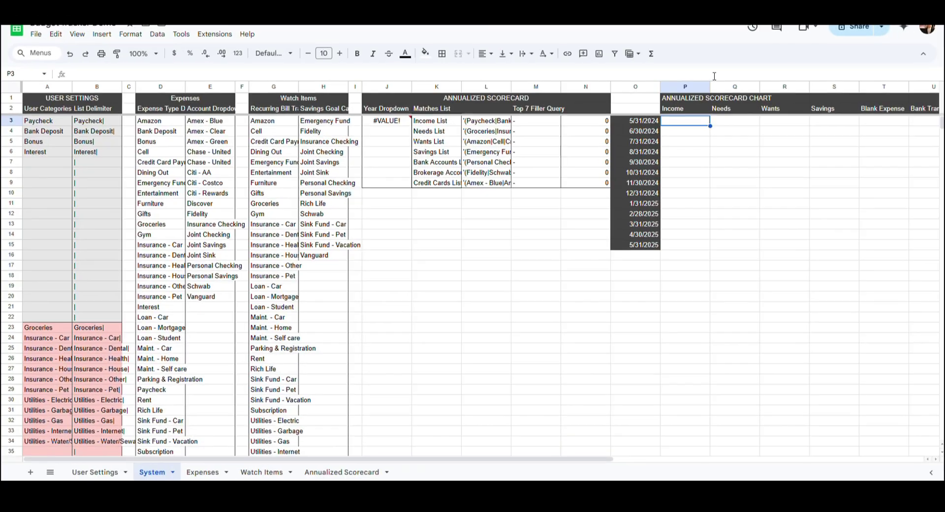
Step: Enter =SUMIFS($AE$3:$AE,$AC$3:$AC,P$2,$AD$3:$AD,$O3) in P3 as the Income formula of the Annualized Scorecard Chart
click(676, 123)
key(Return)
text(=SUMIFS($AE$3:$AE,$AC$3:$AC,P$2,$AD$3:$AD,$O3))
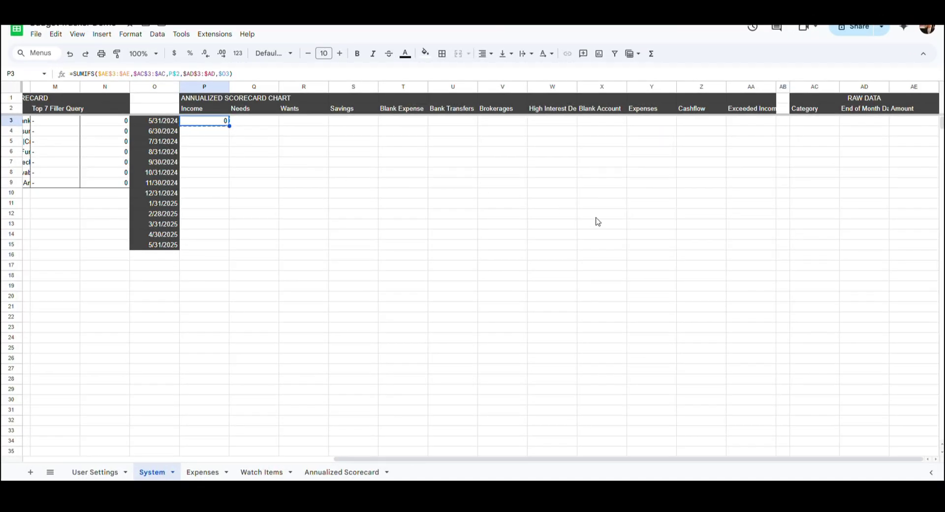
Step: Copy the SUMIFS formula from P3 and paste only the formula into the chart range P3:X15
shift+click(599, 240)
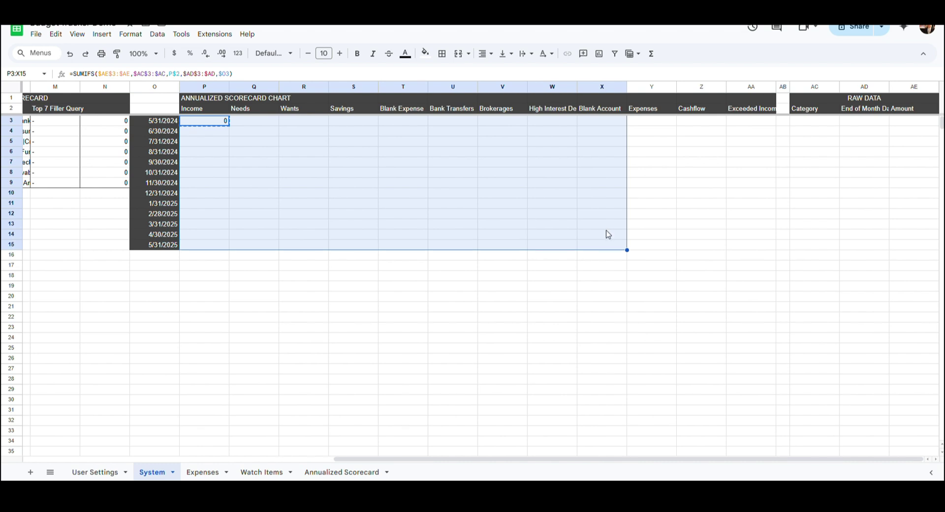
click(56, 35)
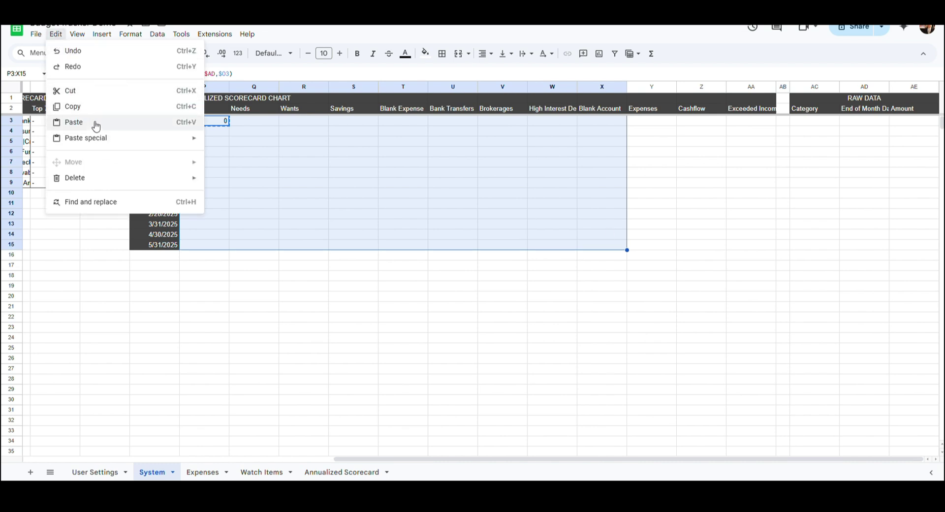
mouse_move(123, 138)
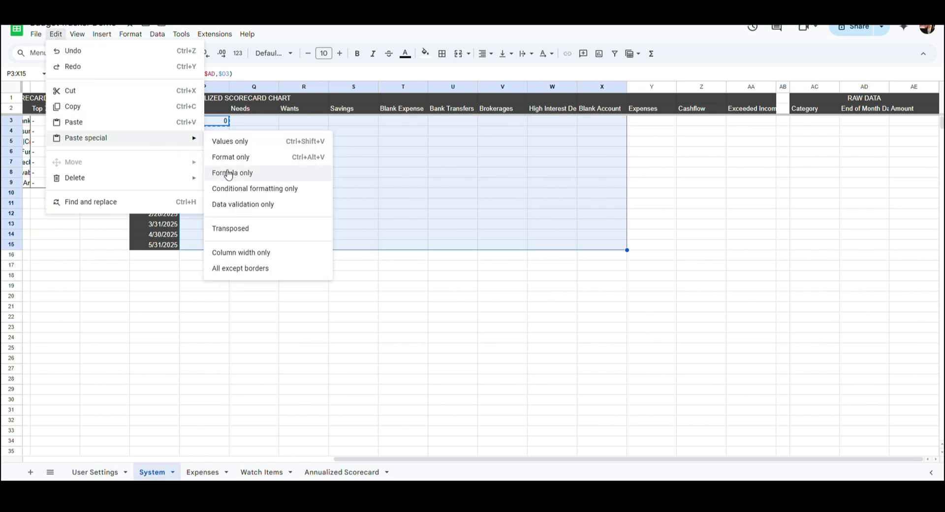
click(226, 172)
Step: Check the pasted SUMIFS references cell by cell down the Income column and across the chart to the Expenses column
key(Down)
key(Down)
key(Down)
key(Down)
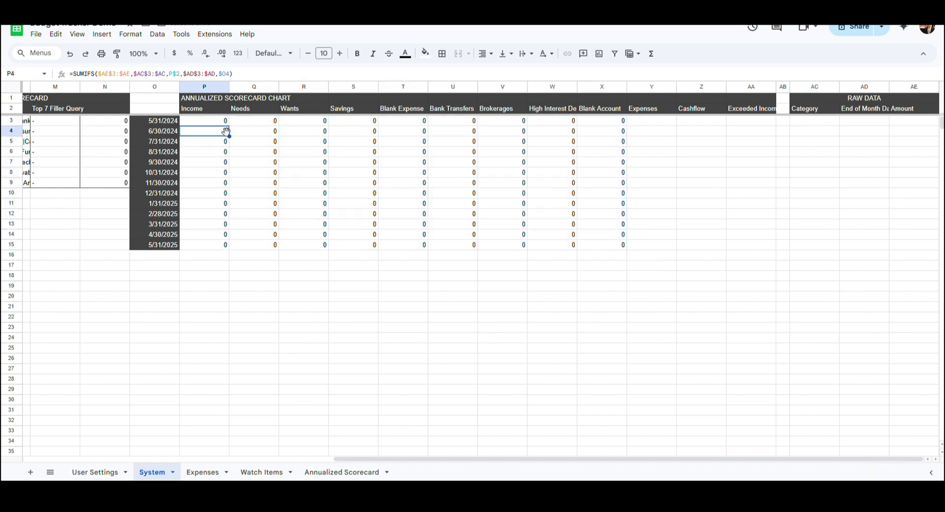
key(Down)
key(Down)
key(Right)
key(Right)
key(Right)
key(Right)
key(Right)
key(Right)
key(Right)
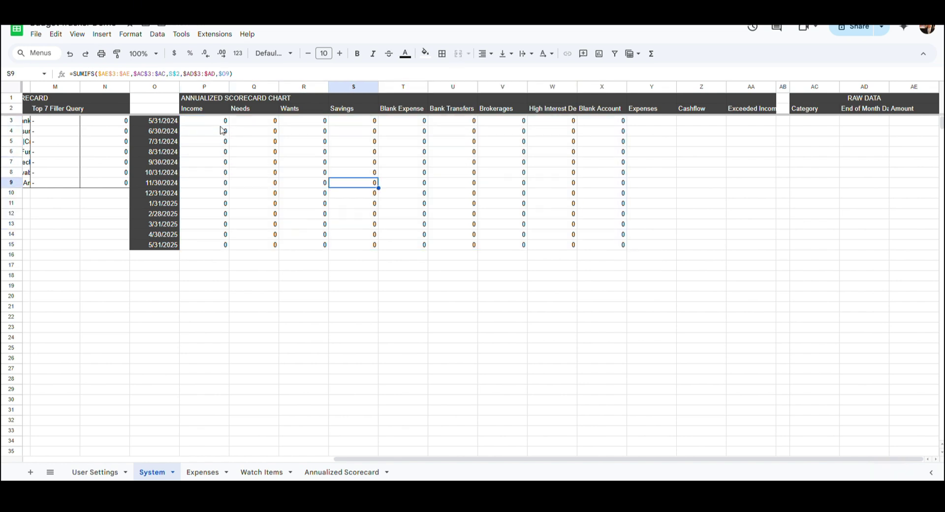
key(Right)
key(Right)
key(Up)
key(Up)
key(Up)
key(Up)
key(Up)
key(Up)
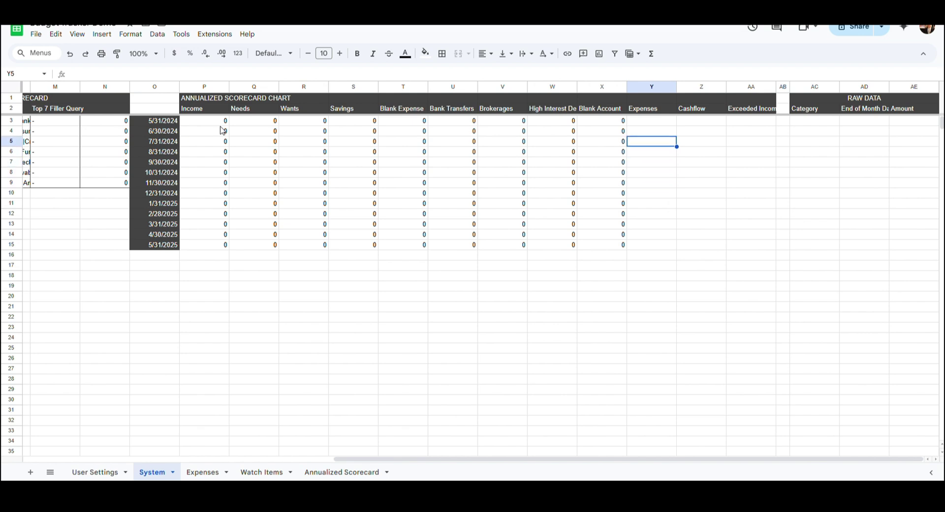
Step: Enter =Q3+R3+S3 in Y3 to total the expenses for the first month
click(476, 79)
text(=Q3+R3+S3)
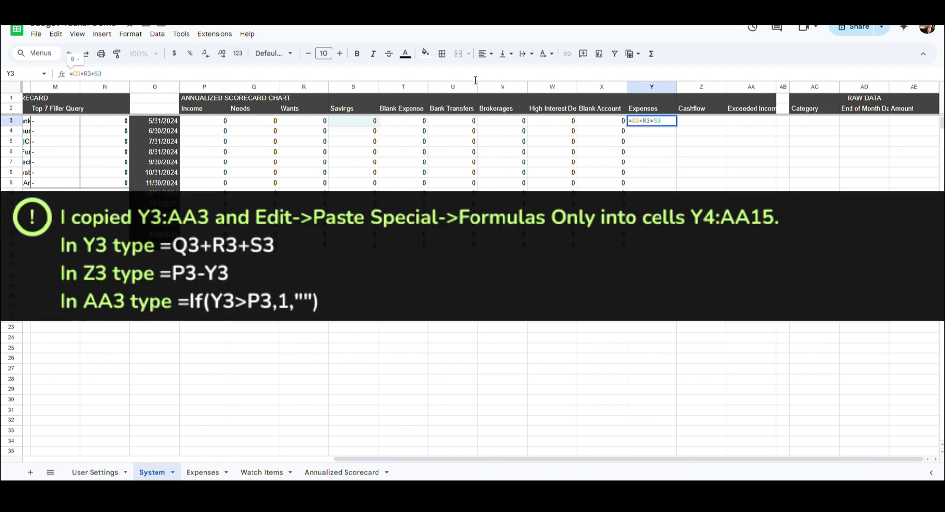
key(Return)
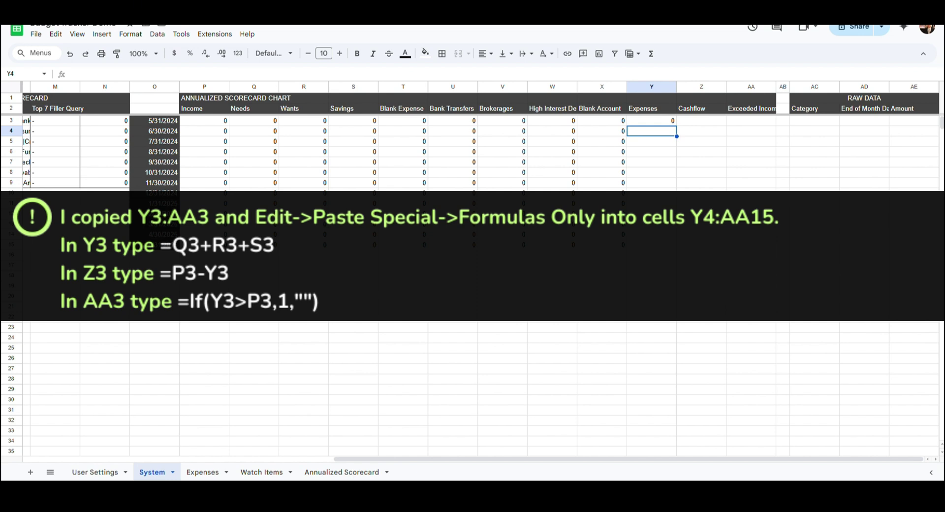
Step: Enter =P3-Y3 in Z3 to calculate the first month's cashflow
click(704, 121)
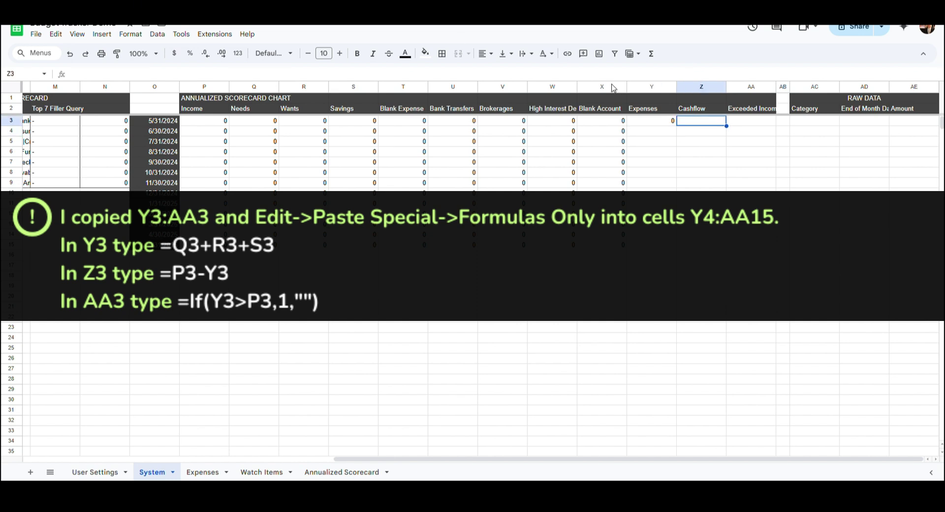
click(295, 77)
text(=P3-Y3)
key(Return)
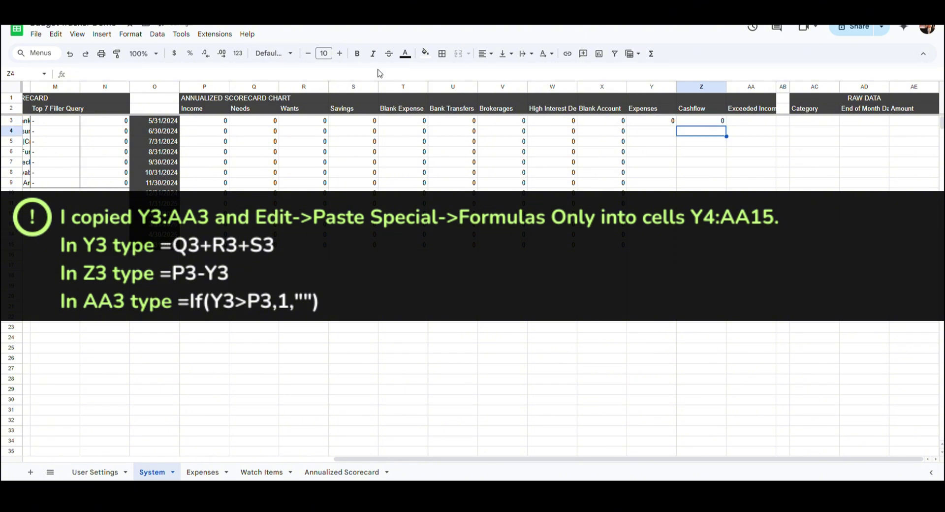
Step: Enter =If(Y3>P3,1,"") in AA3 to flag a month whose expenses exceed income
click(762, 121)
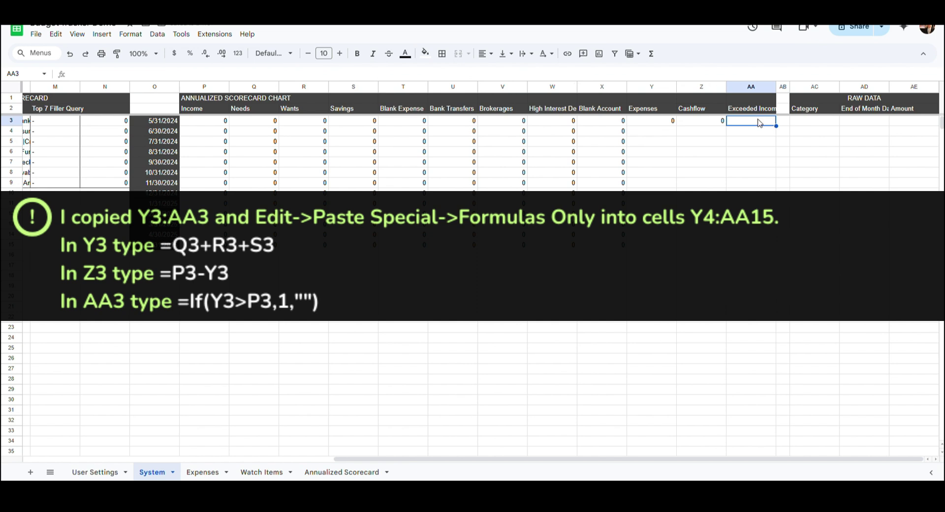
Step: Enter the formula =If(Y3>P3,1,"") in cell AA3 under the Exceeded Income header
click(797, 123)
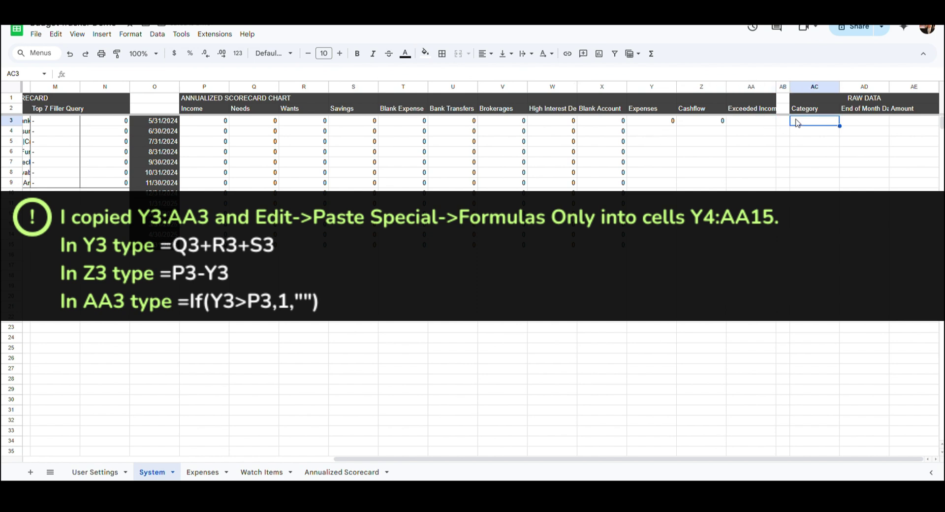
key(Right)
key(Right)
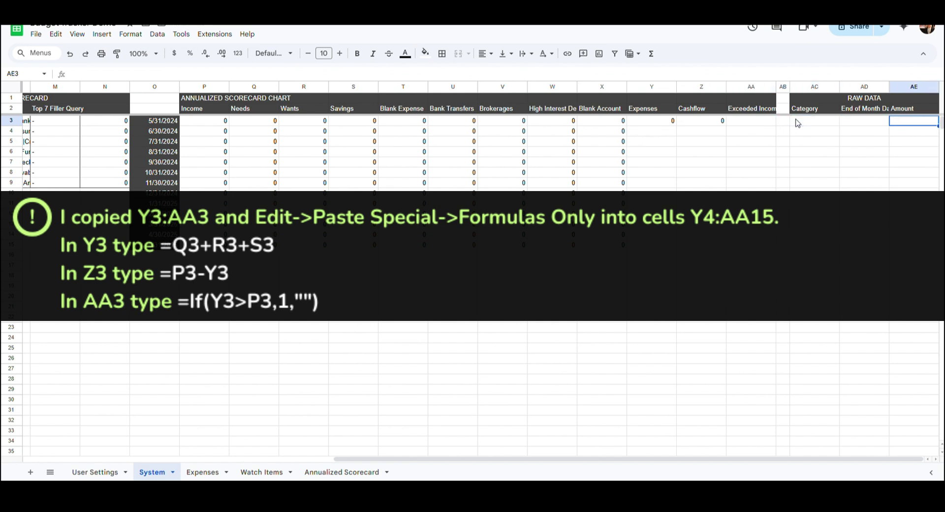
key(Left)
key(Left)
key(Left)
key(Left)
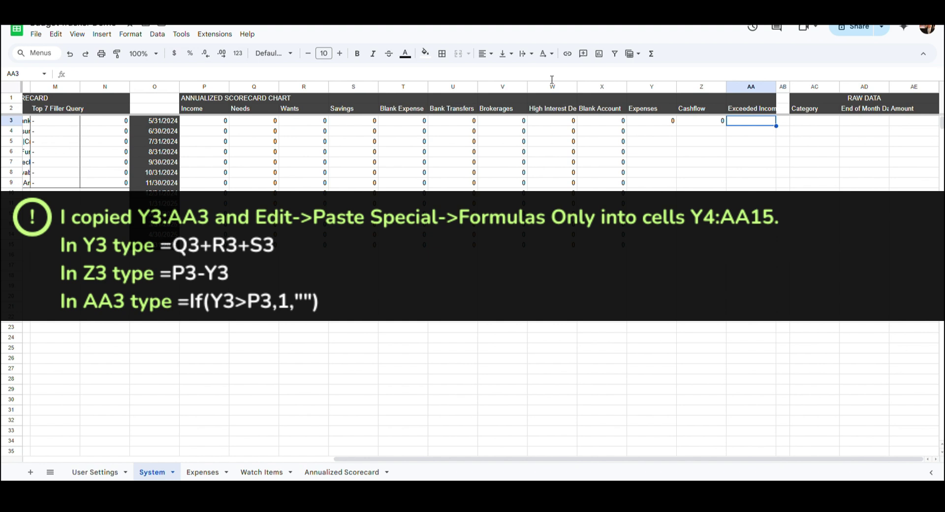
text(=If(Y3>P3,1,""))
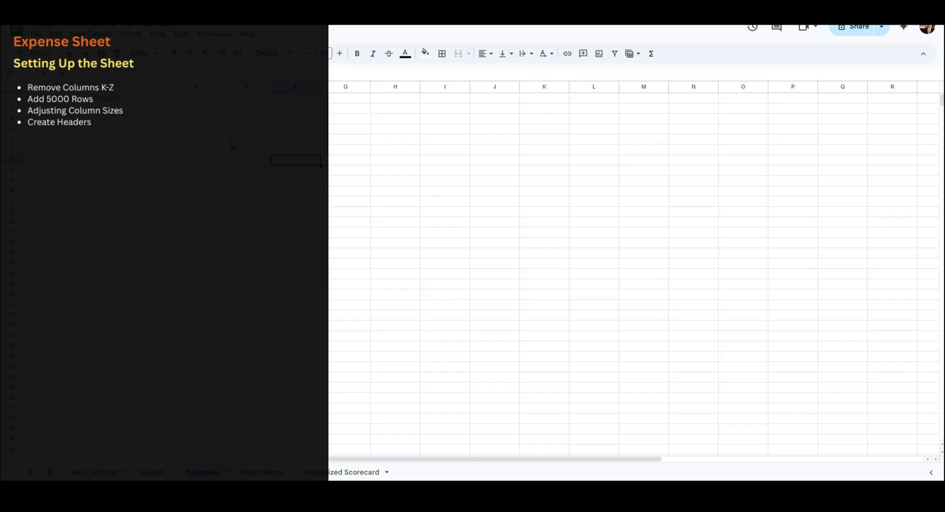
Step: Delete columns K through Z from the Expenses sheet
click(545, 87)
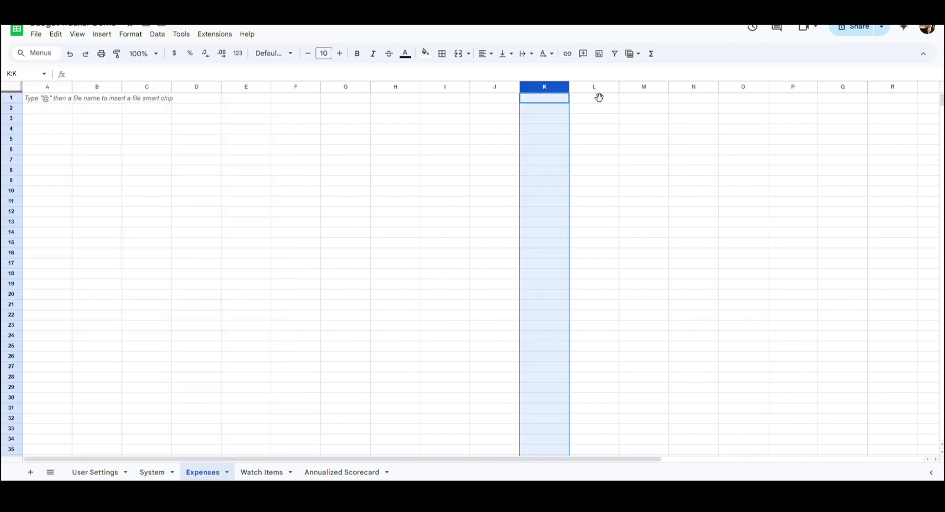
key(ctrl+shift+Right)
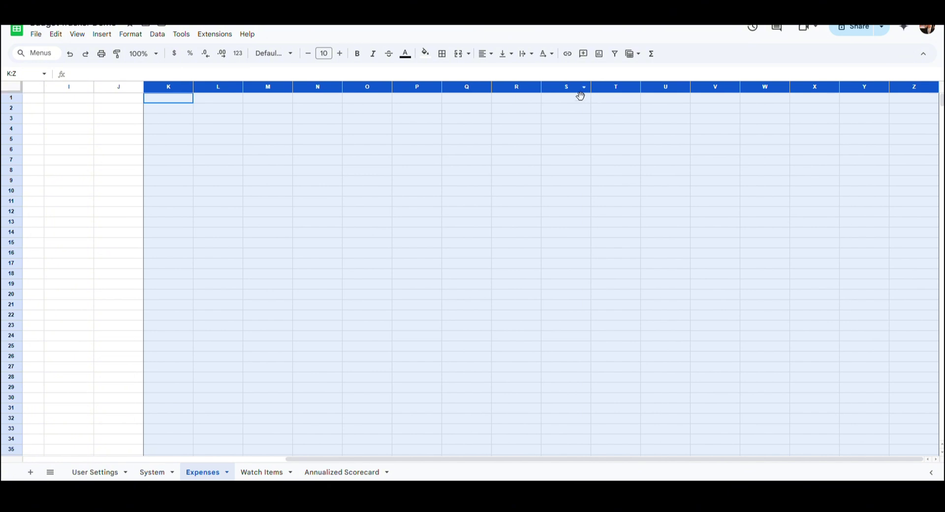
click(584, 87)
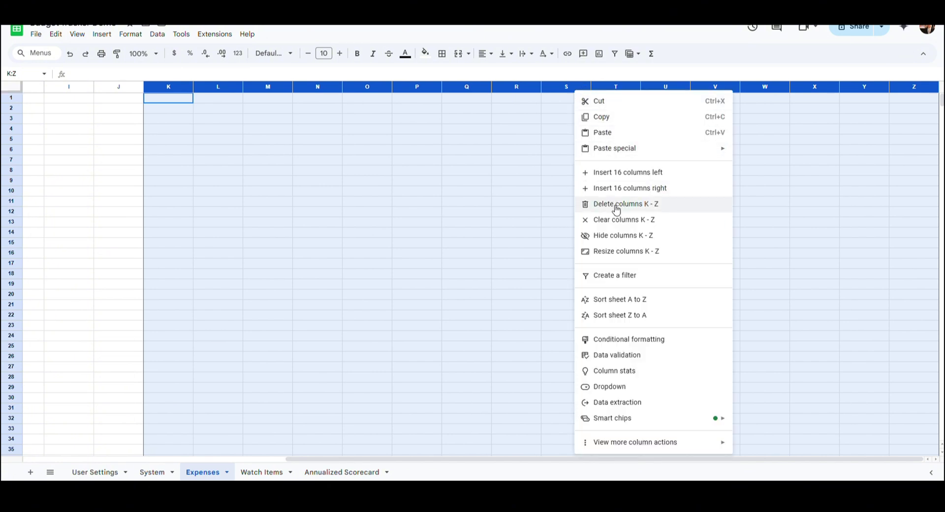
click(593, 204)
Step: Add 5000 more rows at the end of the Expenses sheet
click(100, 359)
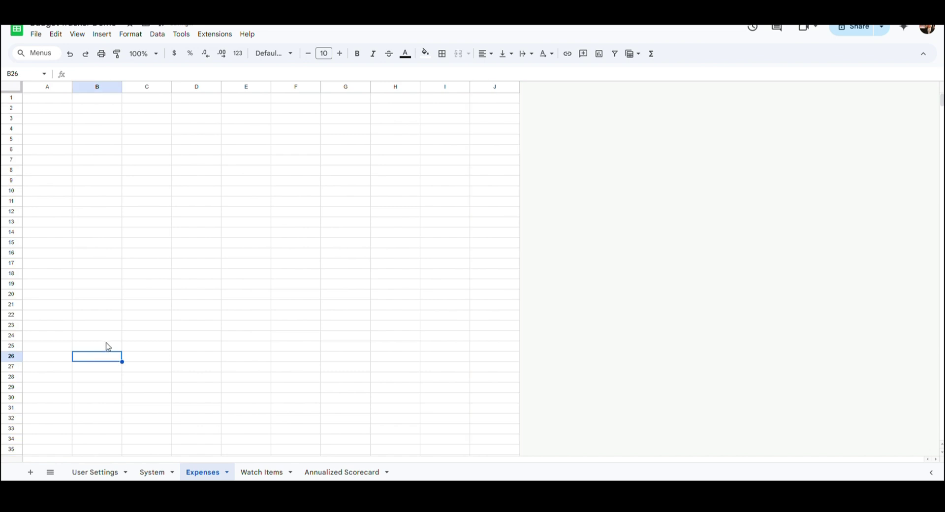
key(ctrl+Down)
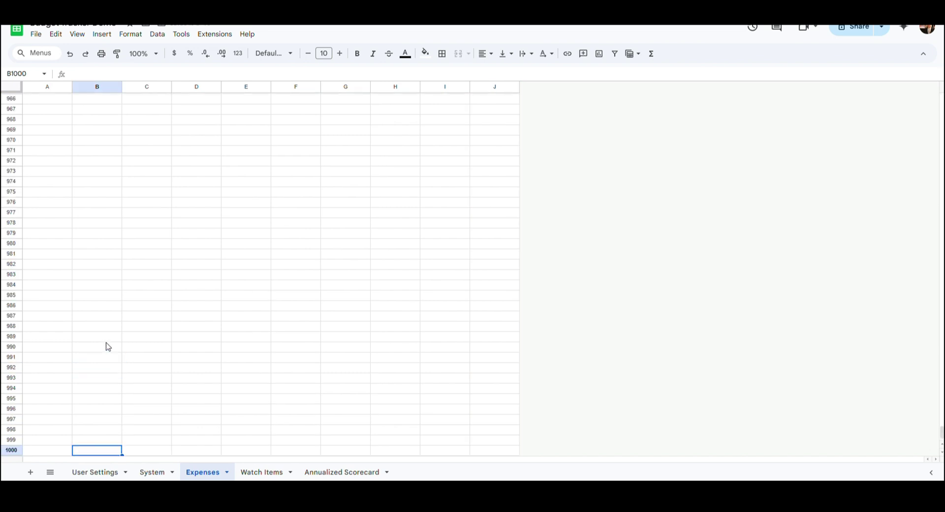
scroll(108, 346, down, 1)
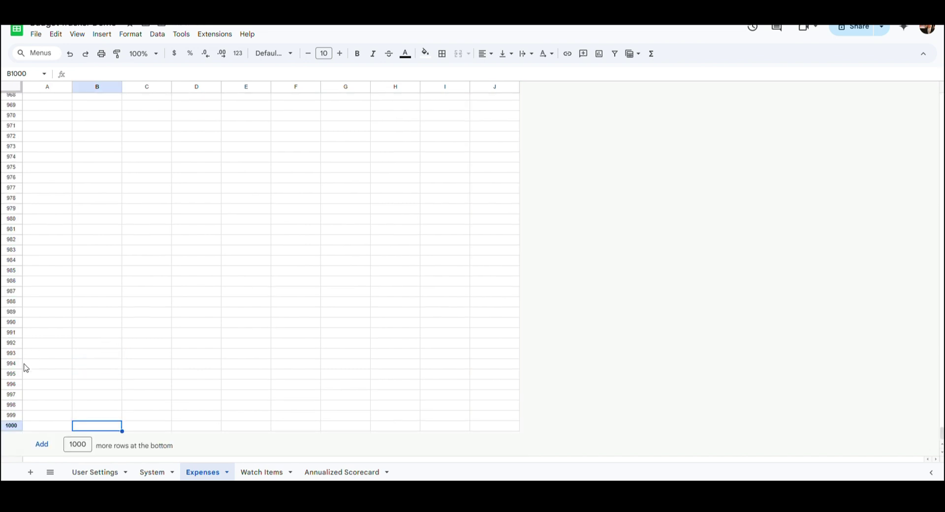
click(78, 445)
key(BackSpace)
text(5)
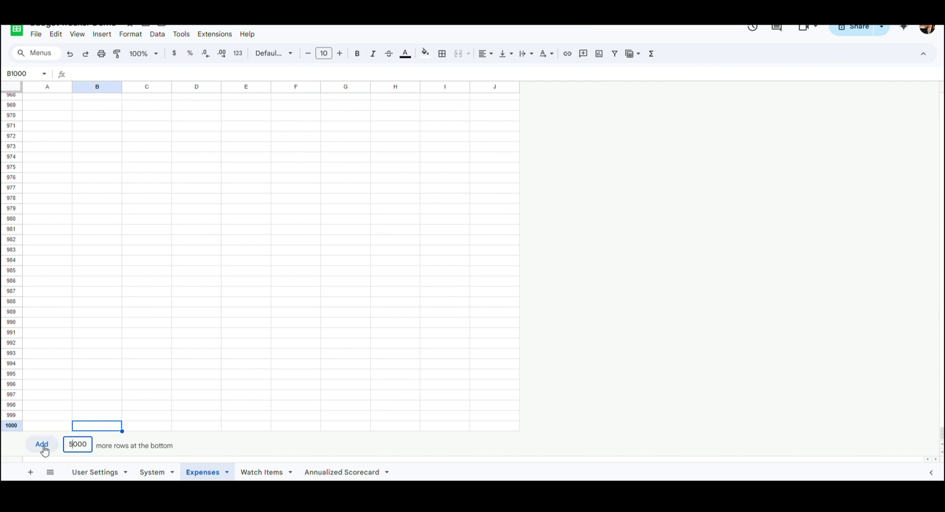
click(43, 445)
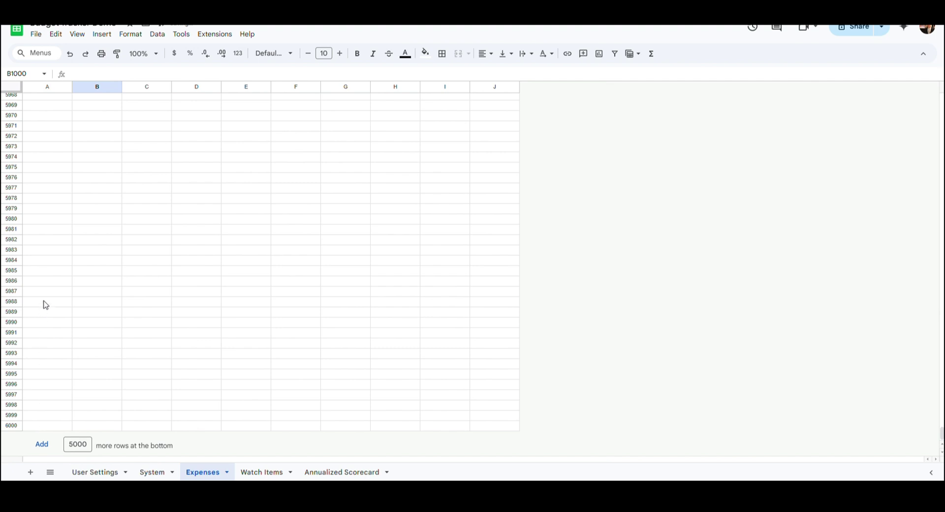
Step: Resize columns A and J together to a width of 27 pixels
click(47, 285)
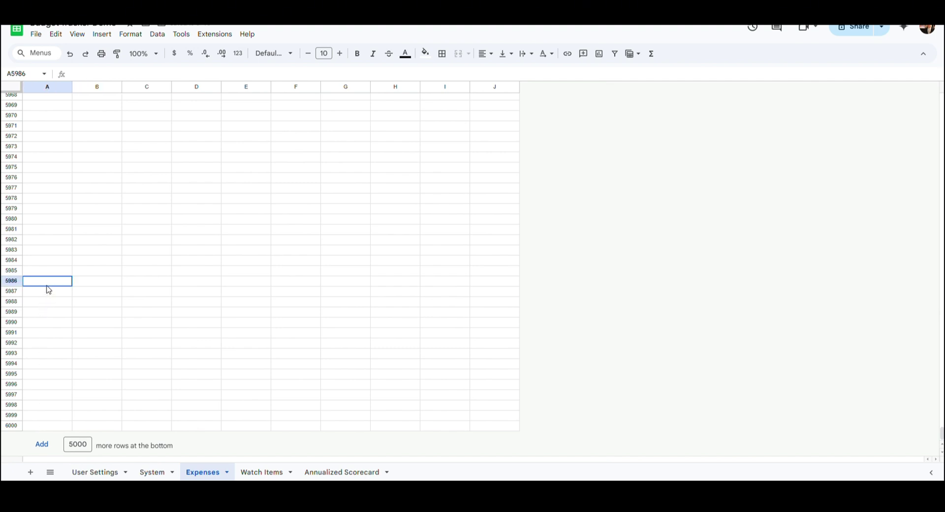
key(ctrl+Home)
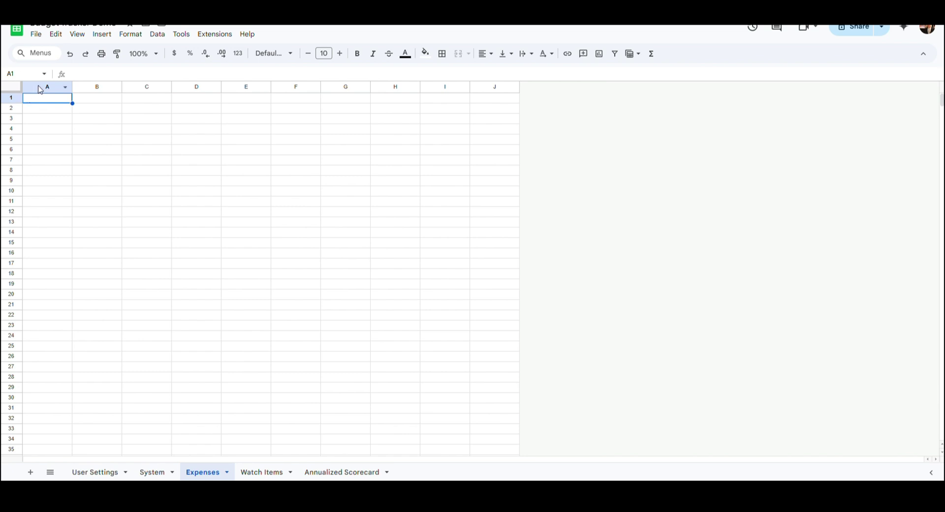
click(50, 87)
ctrl+click(489, 89)
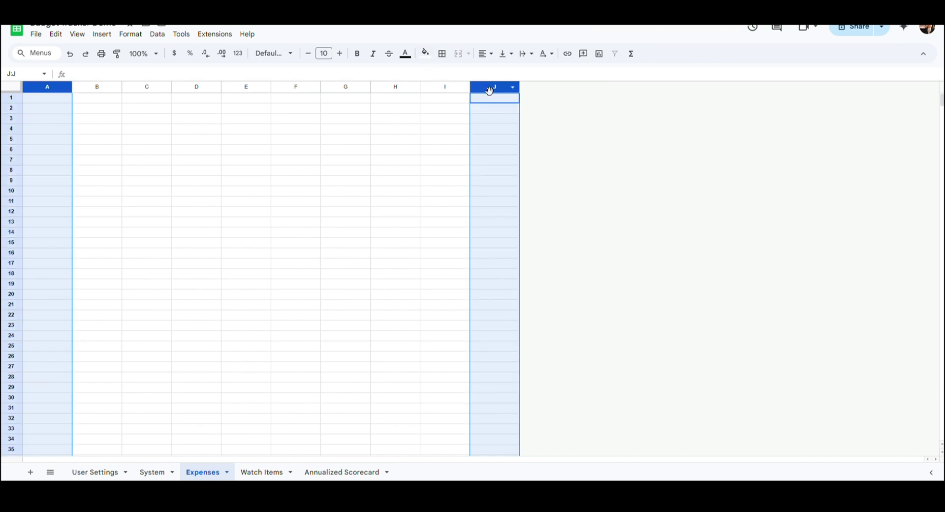
right_click(490, 92)
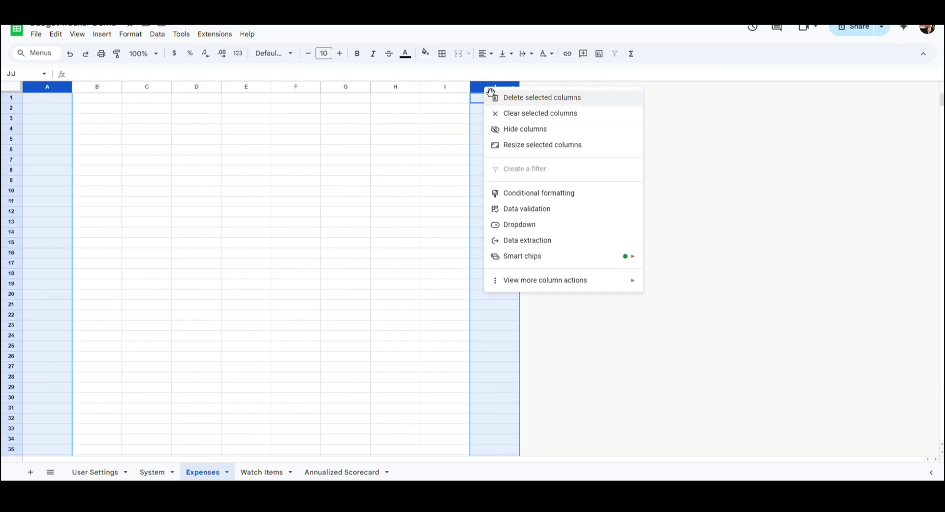
click(509, 145)
text(25)
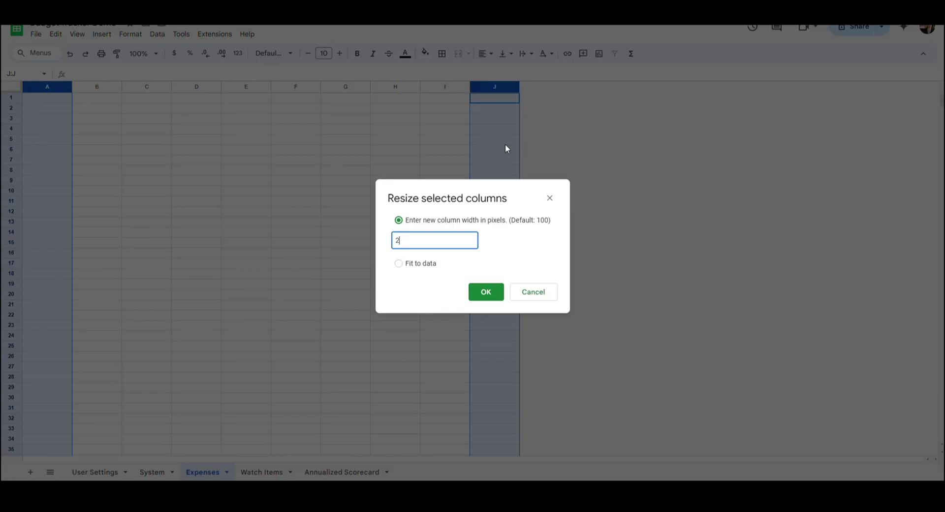
key(BackSpace)
text(7)
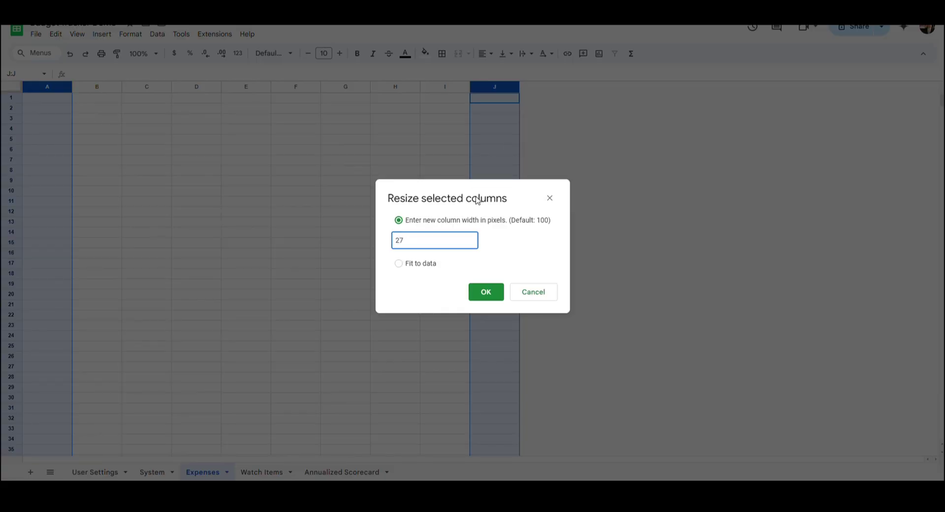
click(494, 296)
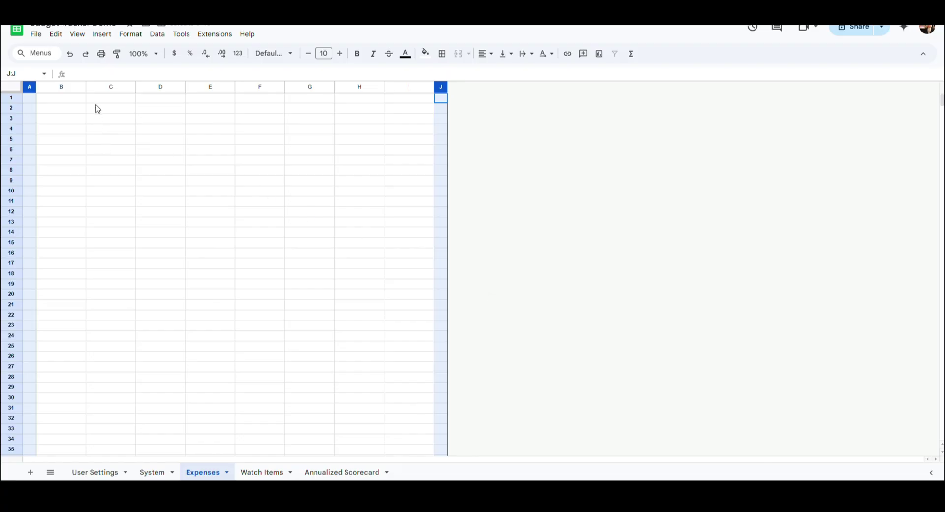
Step: Resize column B to a width of 65 pixels
right_click(69, 88)
click(147, 252)
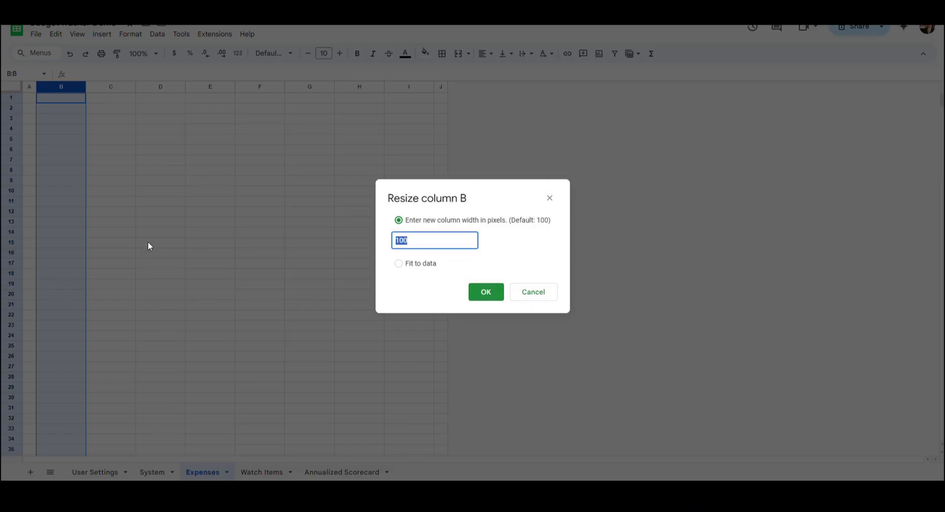
text(65)
key(Return)
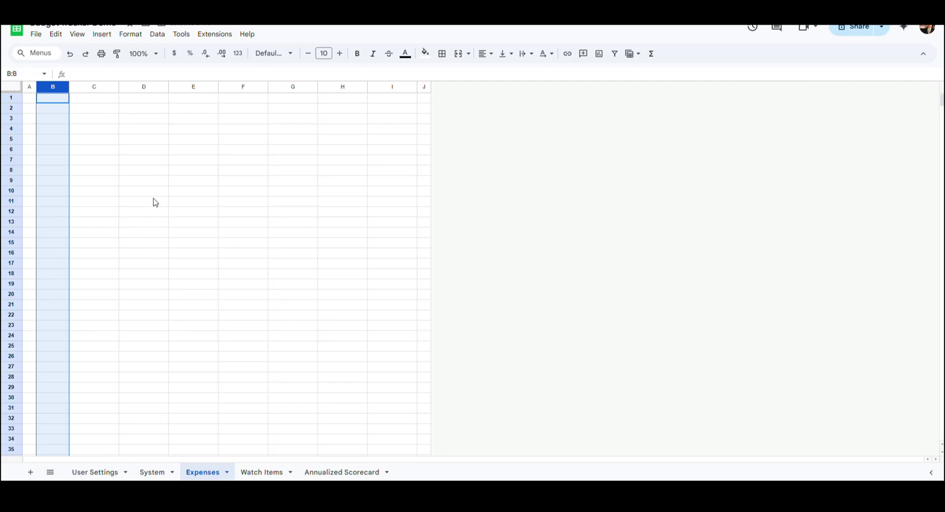
Step: Set the width of columns C, D, G and H to 100 pixels
click(100, 87)
ctrl+click(148, 89)
ctrl+click(293, 88)
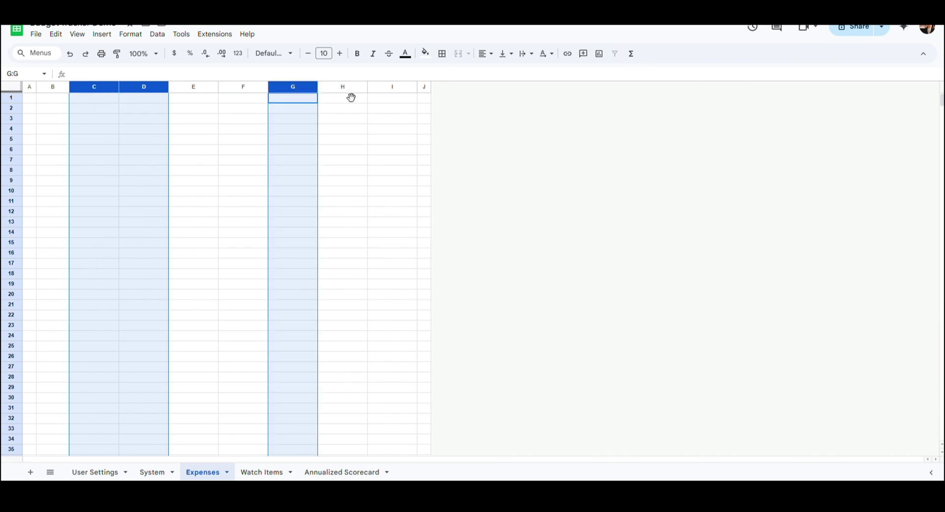
ctrl+click(347, 89)
right_click(345, 87)
click(383, 145)
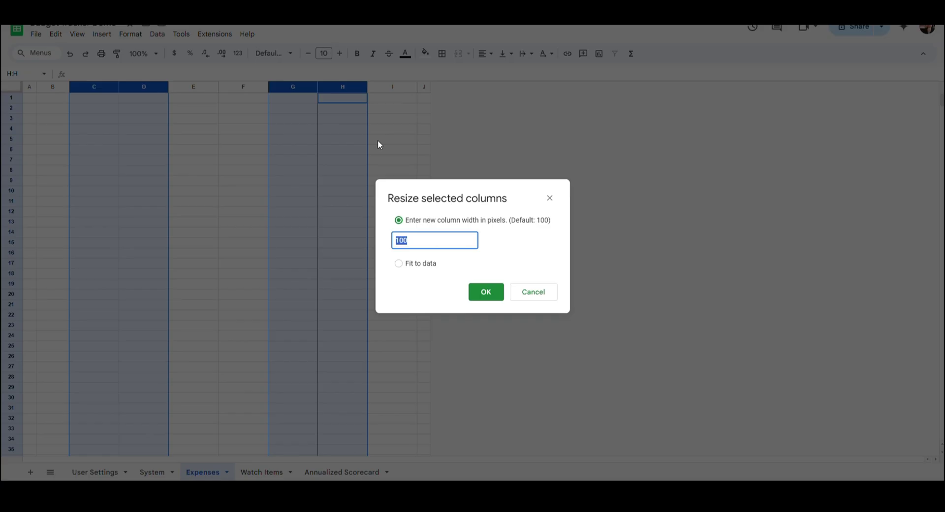
text(100)
key(Return)
Step: Widen columns E and F together to about twice the default column width
click(196, 88)
shift+click(244, 88)
right_click(244, 88)
click(280, 144)
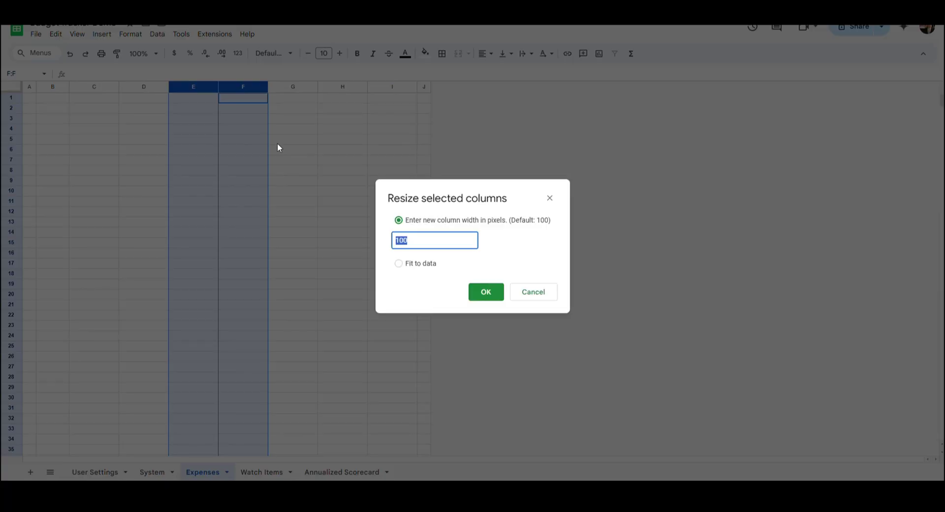
key(Return)
Step: Resize column I to a width of 341 pixels
click(489, 88)
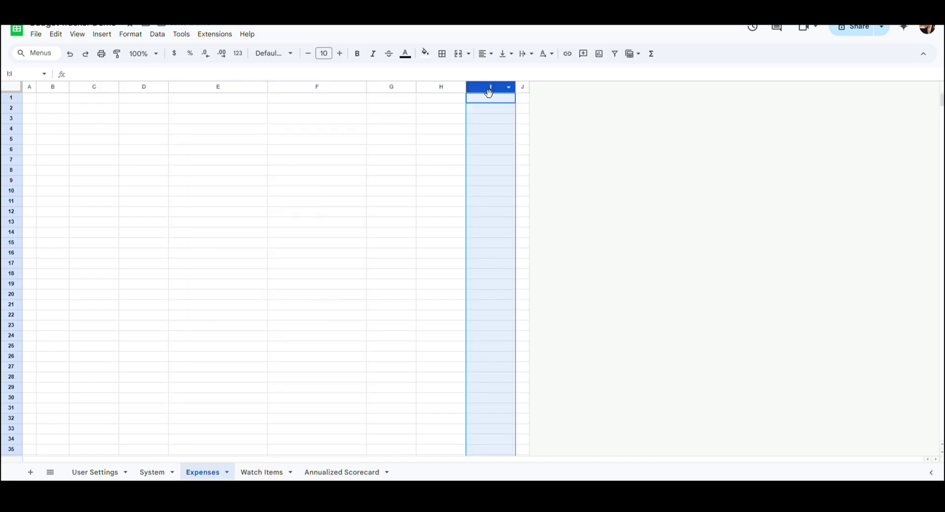
right_click(486, 89)
click(533, 248)
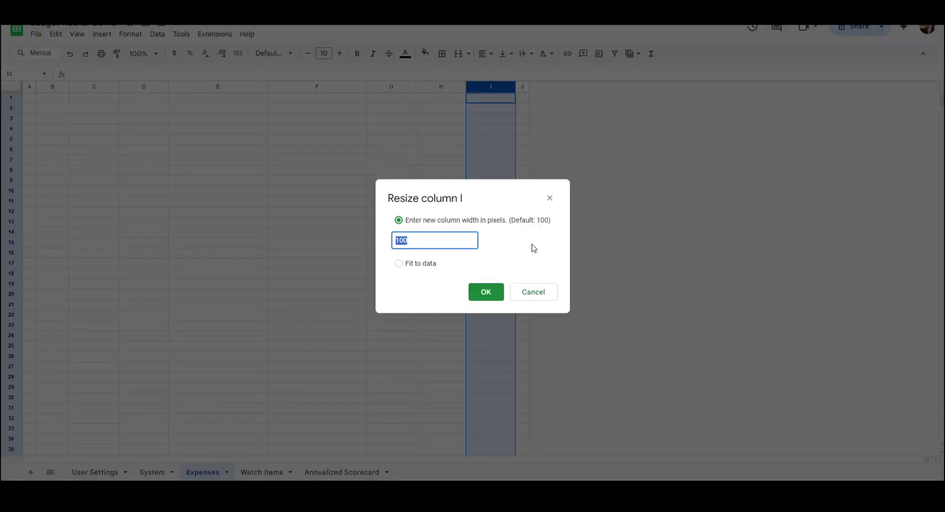
text(341)
key(Return)
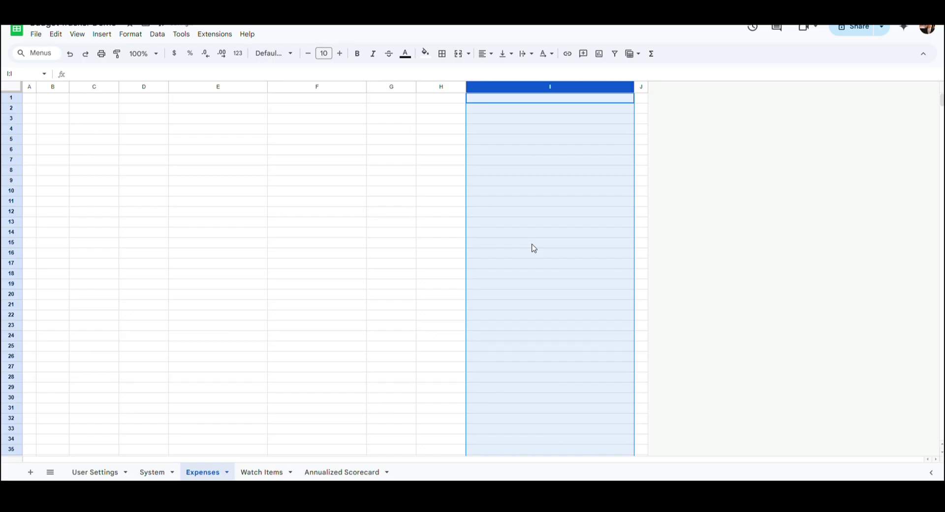
Step: Fill B8:I8 with the headers Cleared, Scheduled, Month End, Account, Expense Type, (-) Debit, (+) Credit and Description
click(48, 175)
text(Cleared)
key(Tab)
text(Sched)
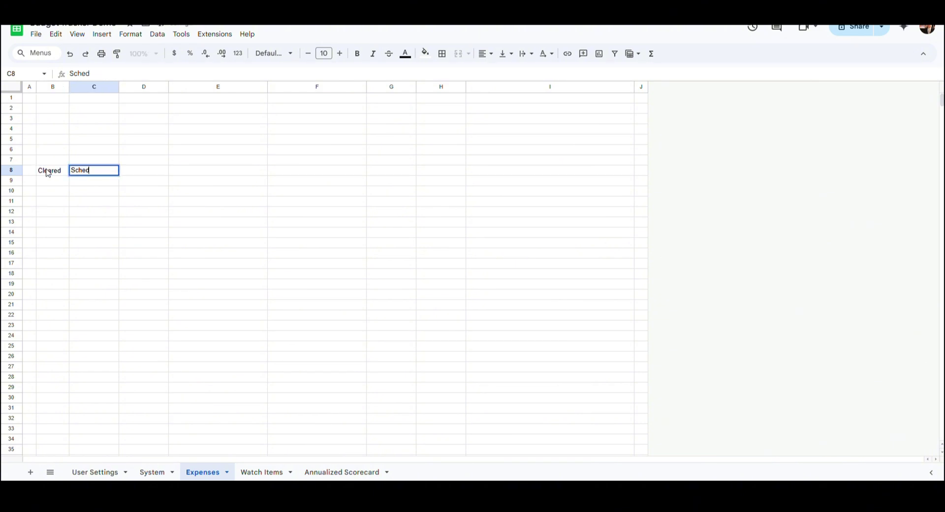
text(uled)
key(Tab)
text(Month)
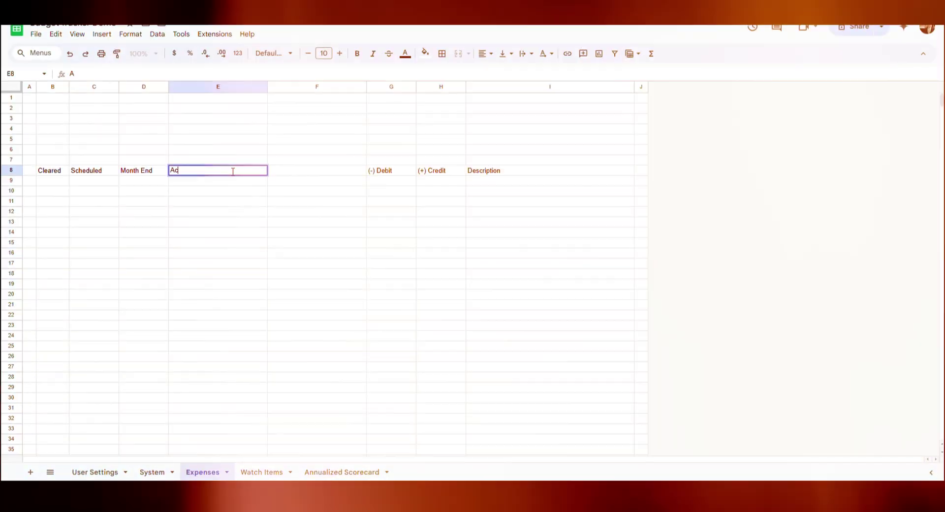
key(Tab)
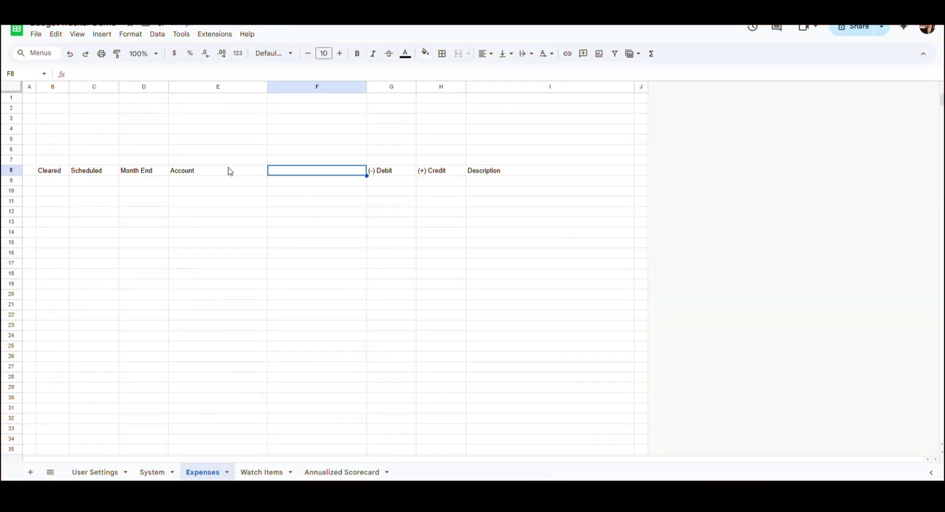
text(Expense Type)
key(Return)
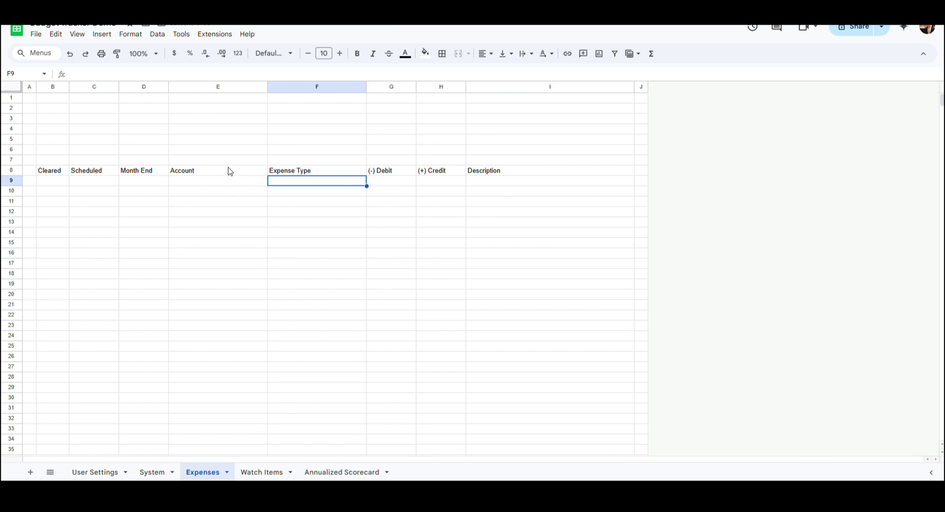
Step: Make the header row from Cleared to Description (B8:I8) bold
click(55, 173)
shift+click(510, 172)
click(357, 54)
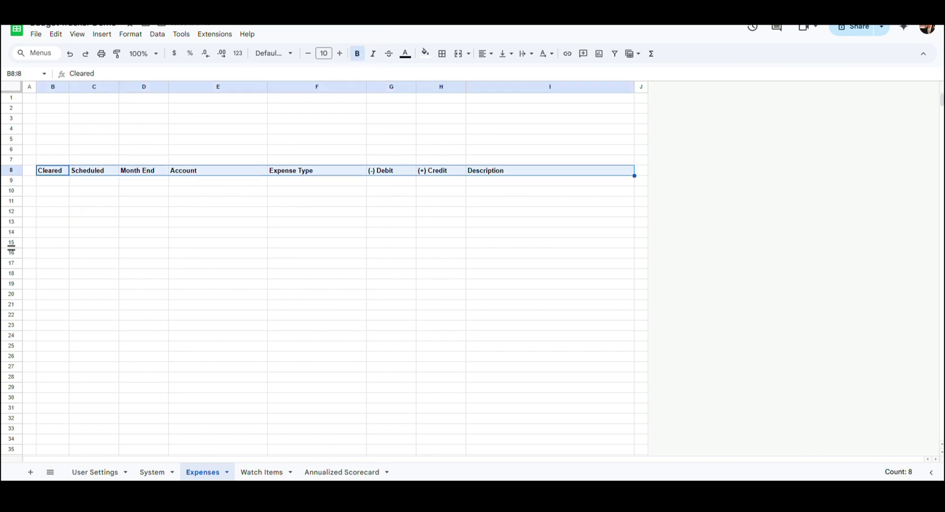
Step: Freeze the Expenses sheet's rows up to the header row 8
click(56, 176)
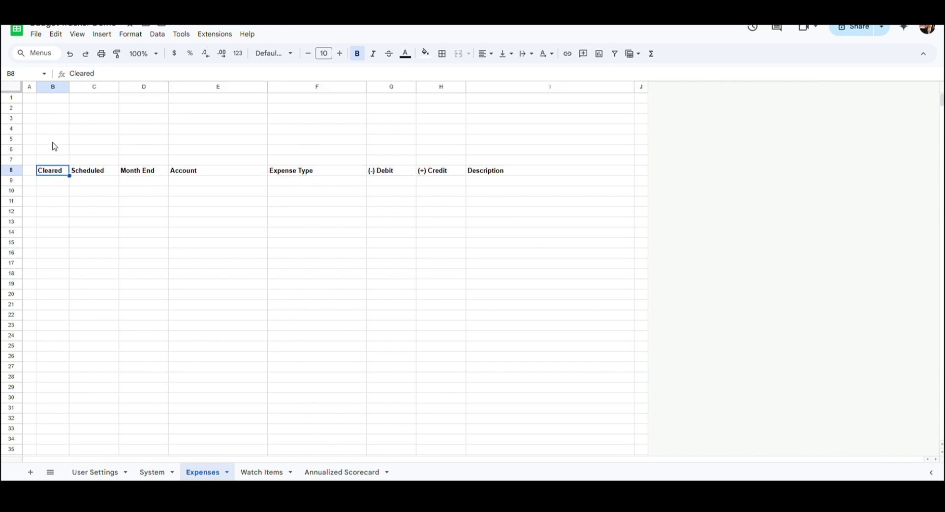
click(58, 35)
mouse_move(78, 35)
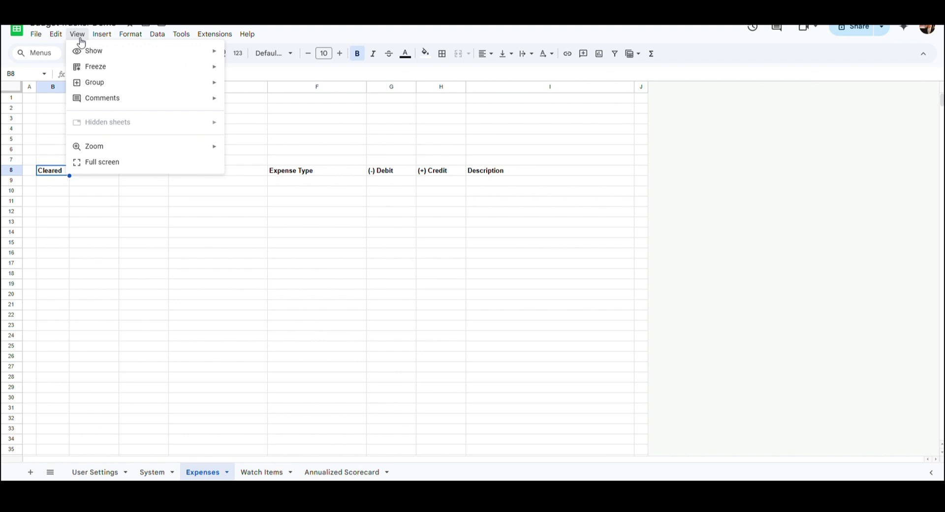
mouse_move(147, 74)
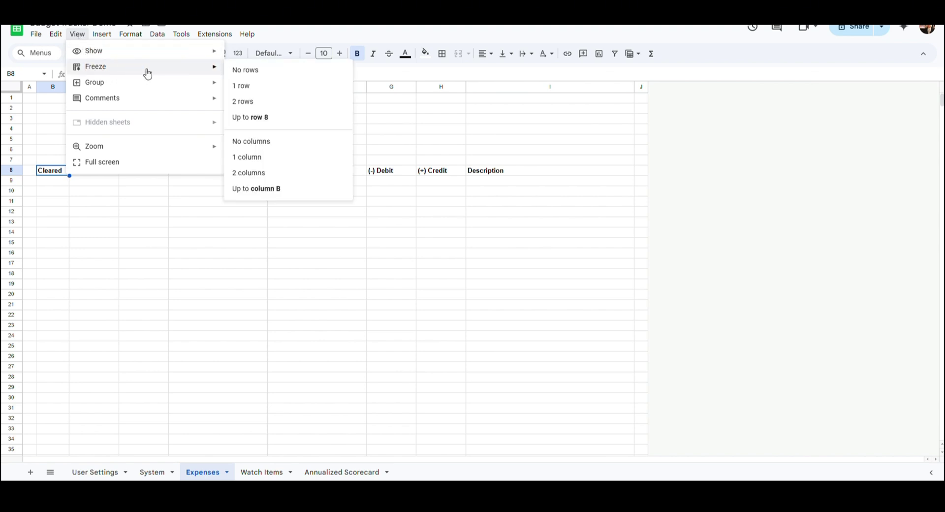
click(254, 117)
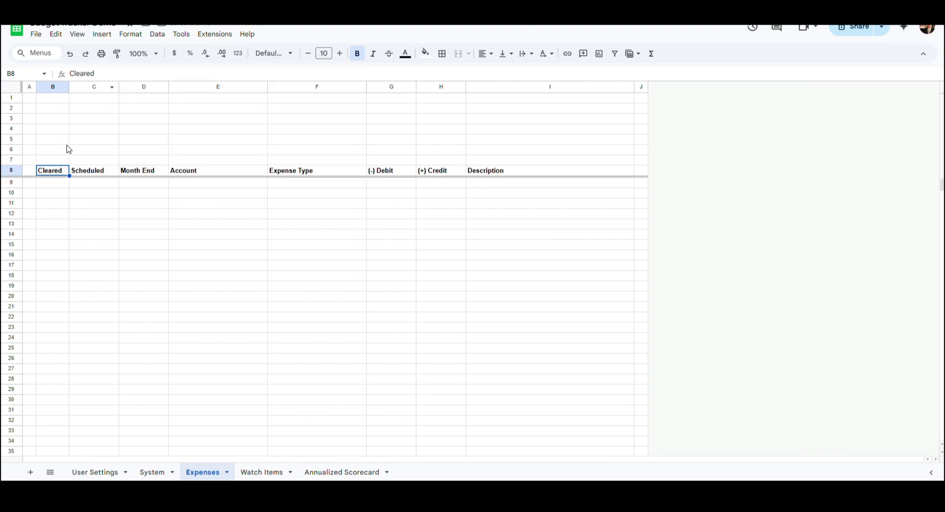
Step: Create a filter on the header cells B8:I8
shift+click(492, 174)
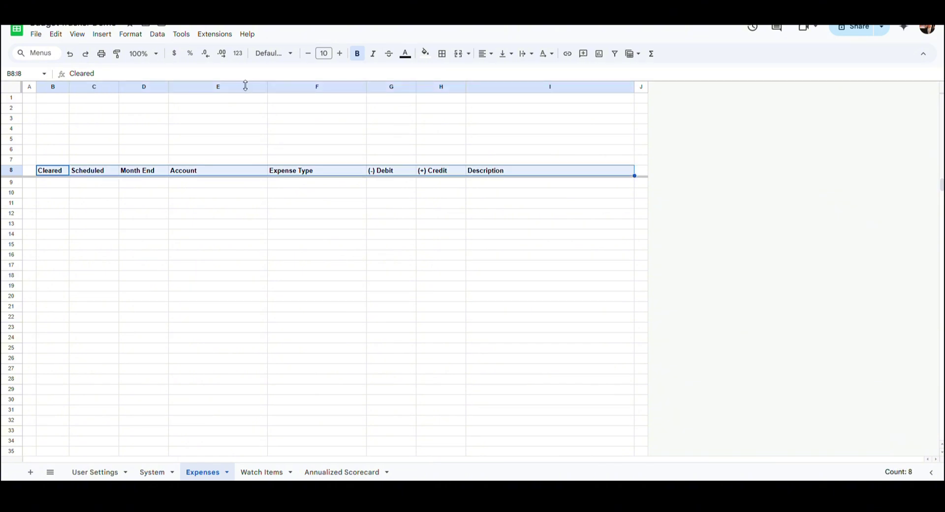
click(157, 34)
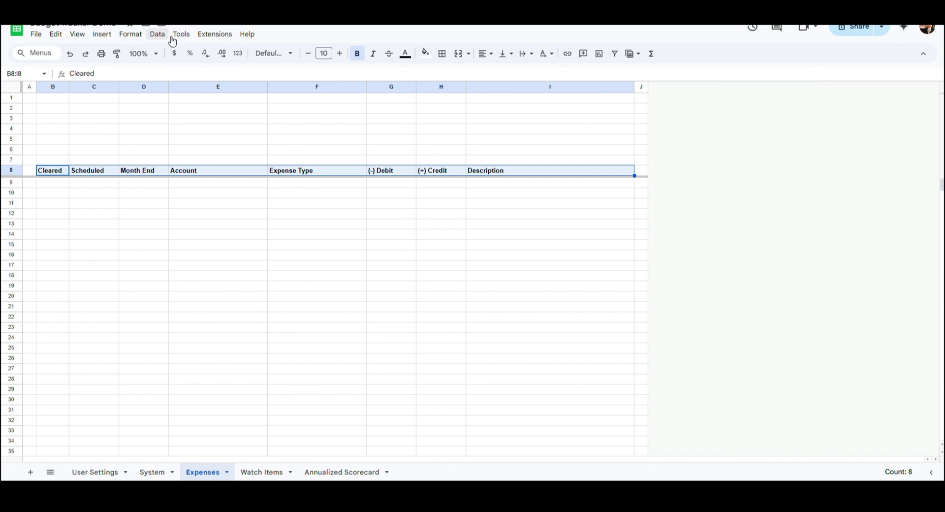
click(167, 36)
click(198, 91)
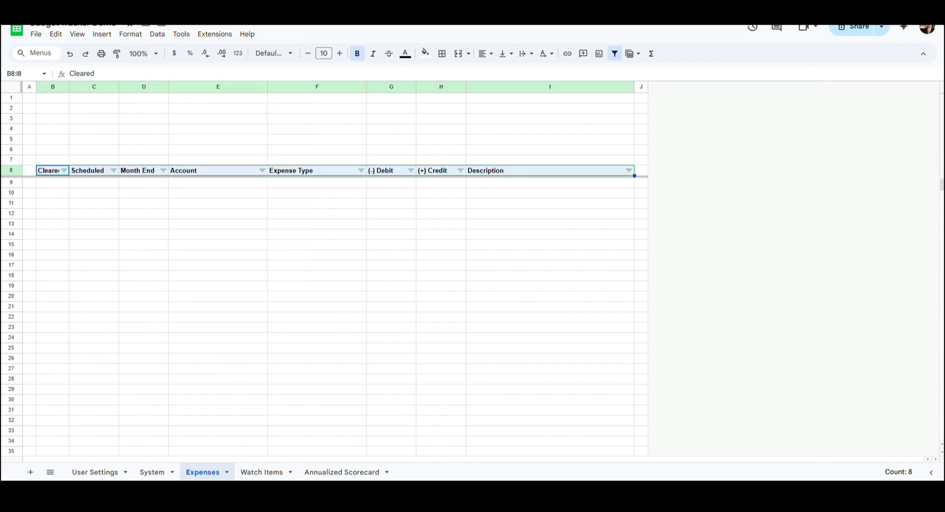
Step: Add a conditional format rule for the debit and credit cells G9:H6000 with the condition Is equal to
click(130, 33)
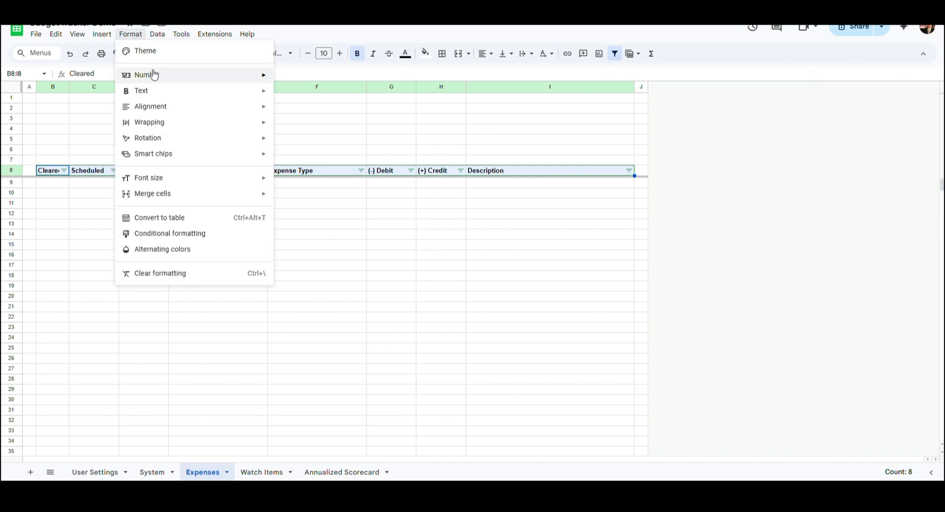
mouse_move(153, 74)
click(195, 236)
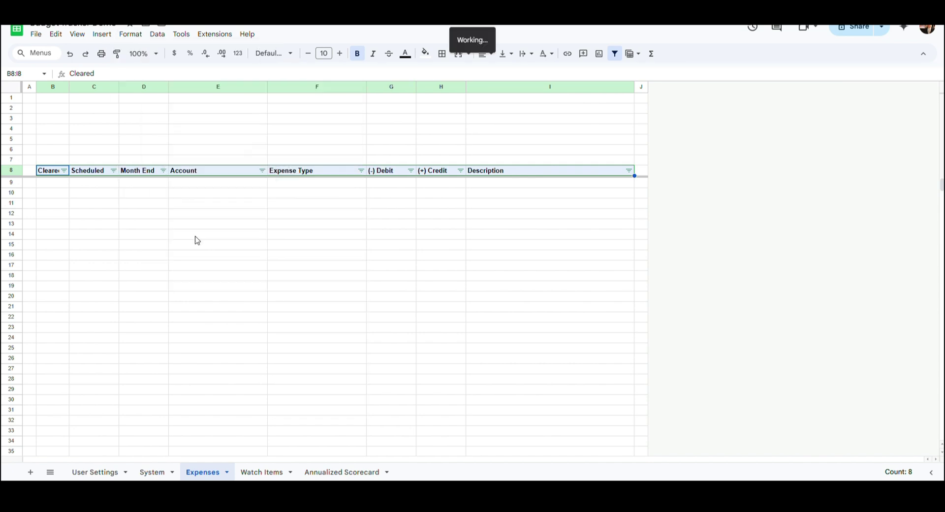
click(839, 131)
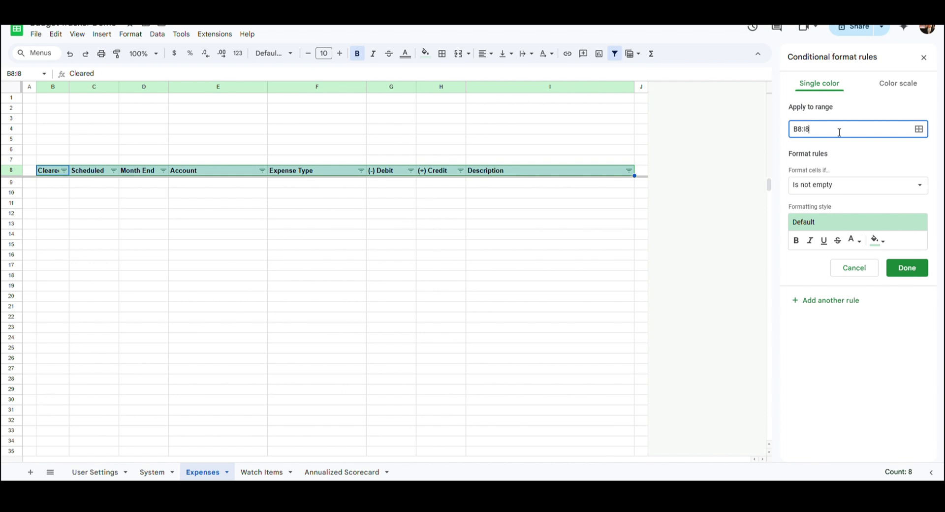
key(Left)
key(Left)
key(Left)
key(shift+Left)
key(shift+Left)
text(G)
click(877, 191)
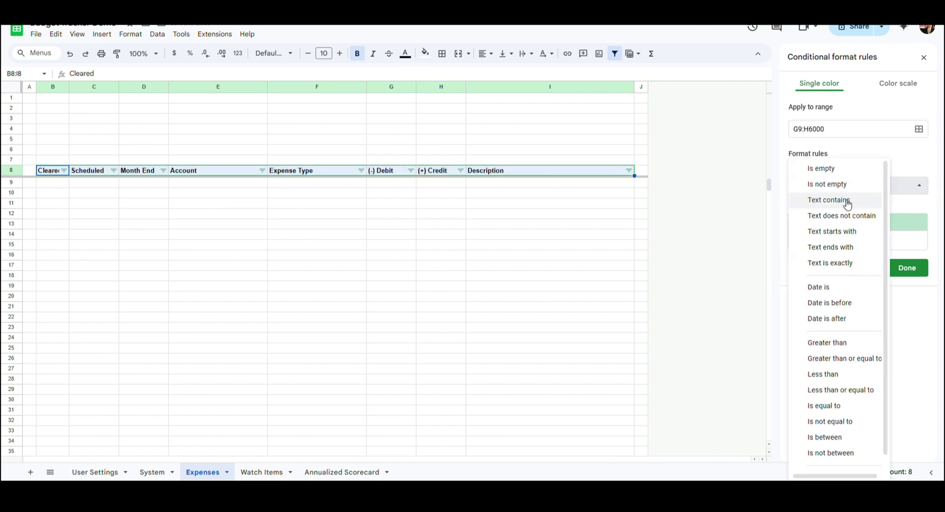
click(849, 407)
Step: Give the rule the value 0, no fill color and light gray text, and save it
click(883, 268)
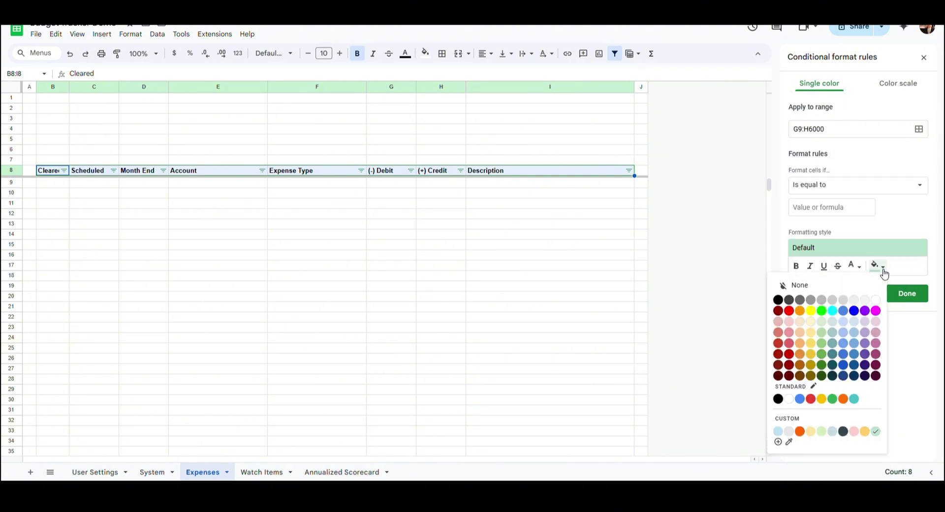
click(863, 282)
click(859, 267)
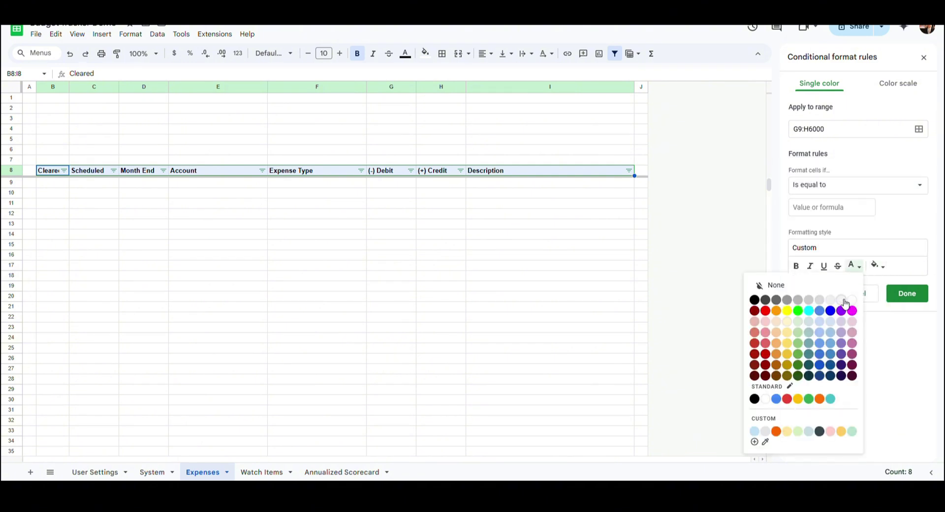
click(819, 299)
click(907, 294)
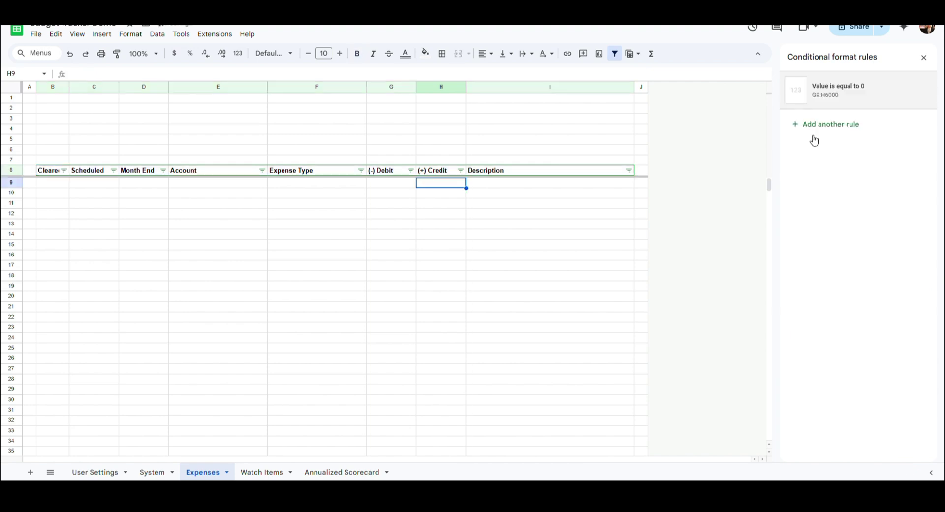
Step: Enter 100 as a test debit in G9 and clear it again
click(386, 183)
text(100)
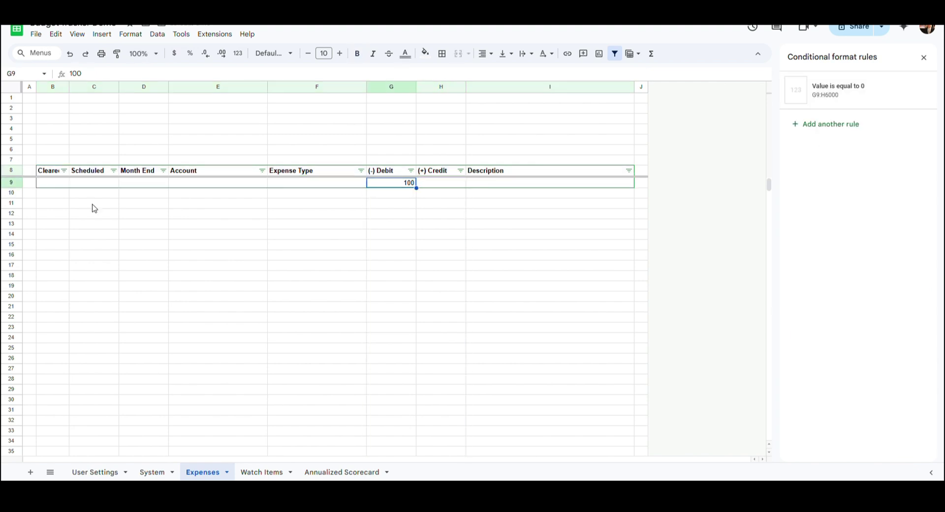
key(Delete)
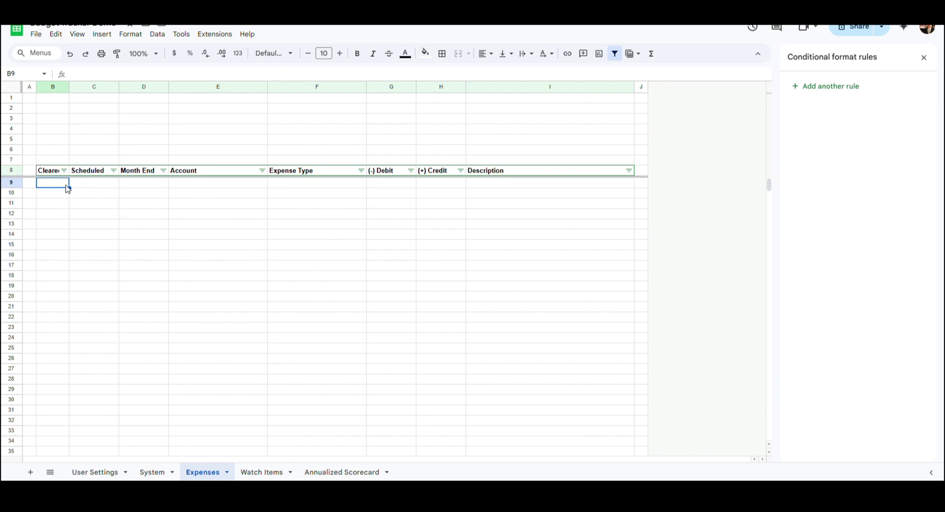
Step: Insert checkboxes in the Cleared column from B9 to B6000
key(shift+Down)
key(ctrl+shift+Down)
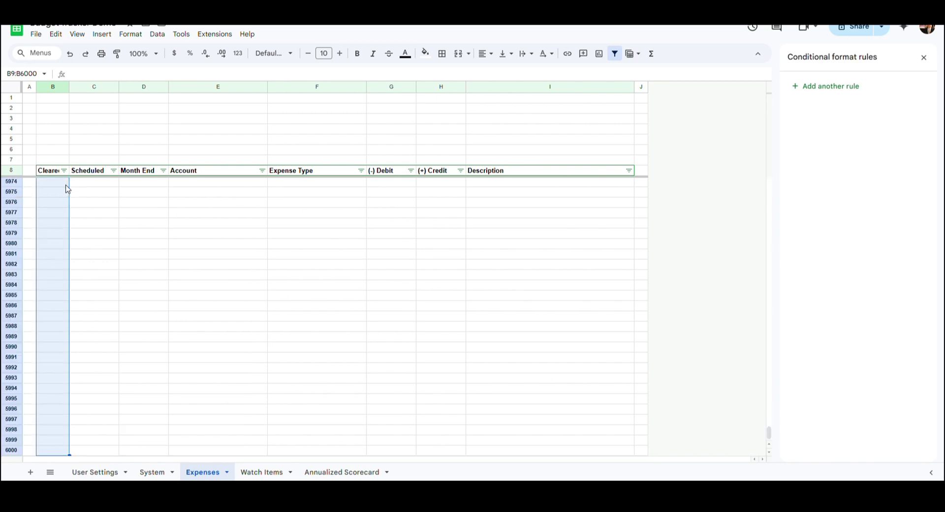
click(113, 39)
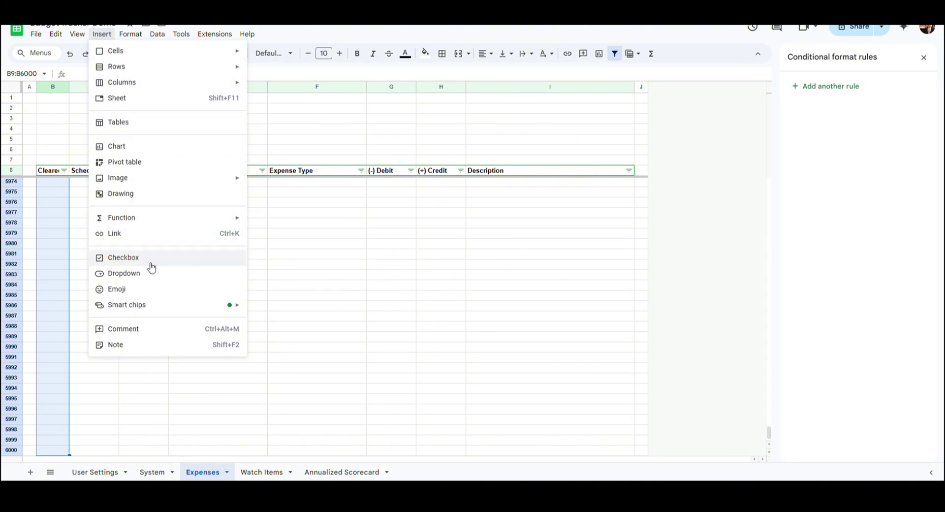
click(123, 258)
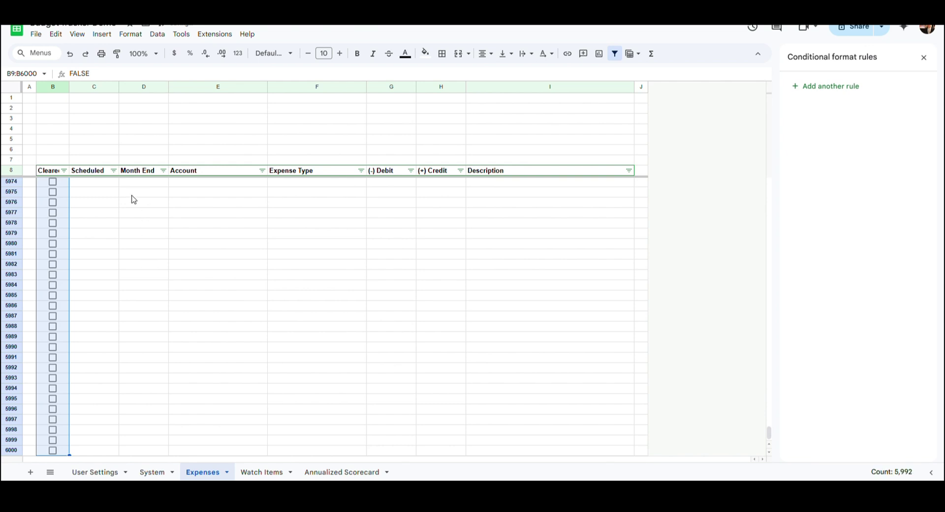
Step: Add a data validation rule to the Scheduled cells C9:C6000 that requires a valid date and shows a warning otherwise
click(102, 171)
key(Down)
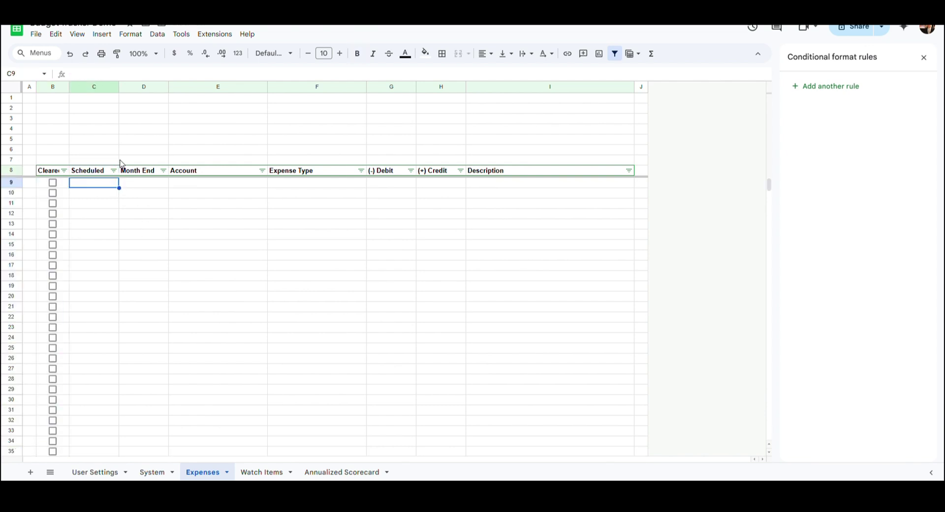
key(ctrl+shift+Down)
click(157, 34)
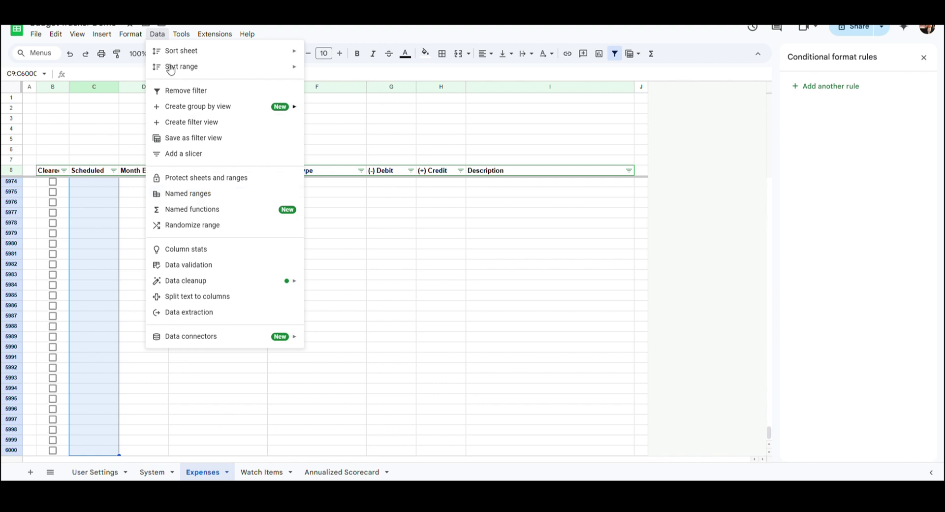
mouse_move(171, 68)
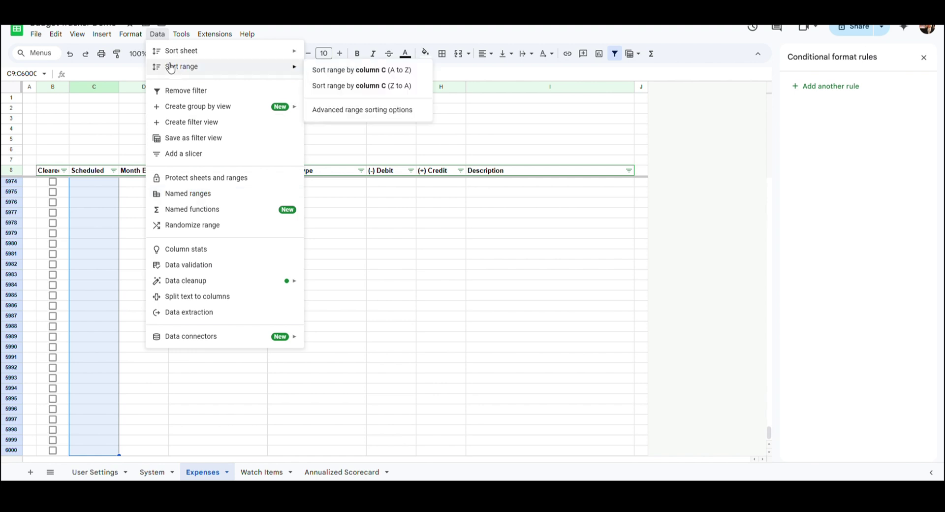
click(197, 265)
click(882, 130)
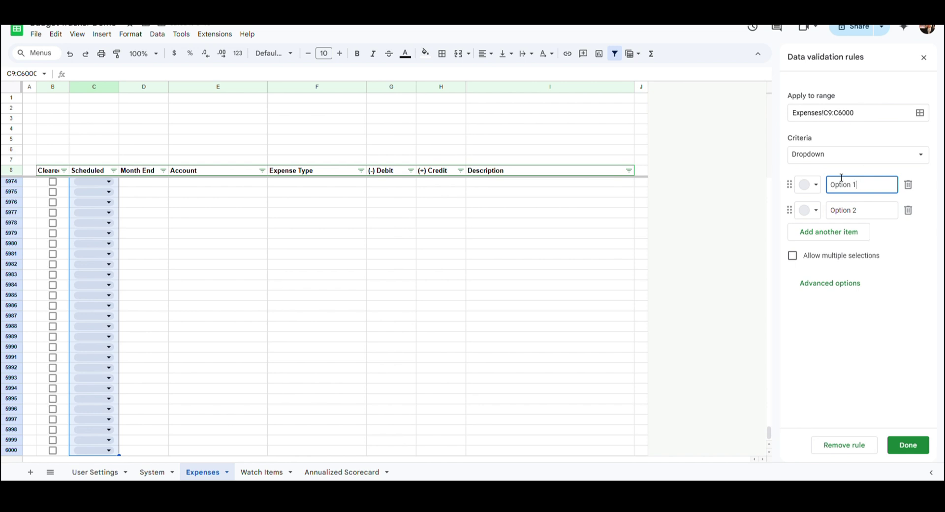
click(836, 154)
click(838, 281)
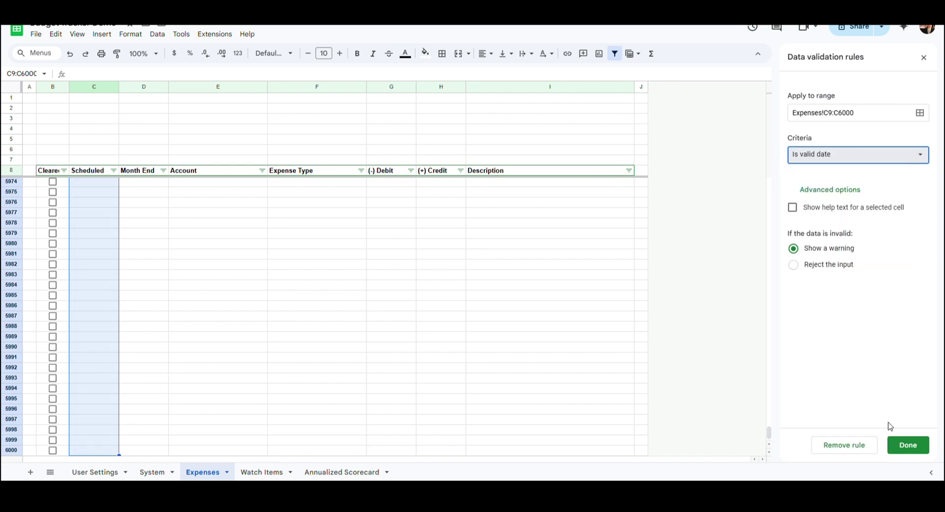
click(905, 445)
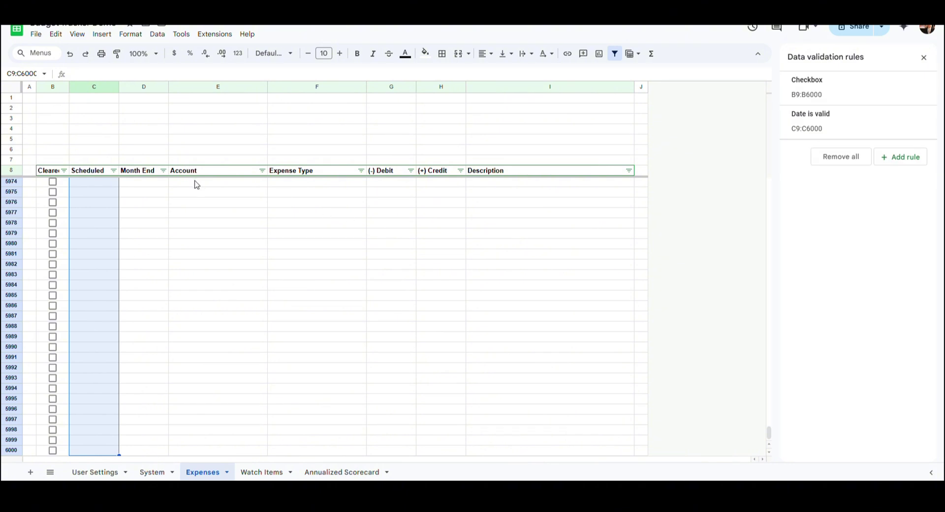
Step: Add a data validation rule to the Account cells E9:E6000 with the criteria Dropdown (from a range)
click(198, 172)
key(Down)
key(ctrl+shift+Down)
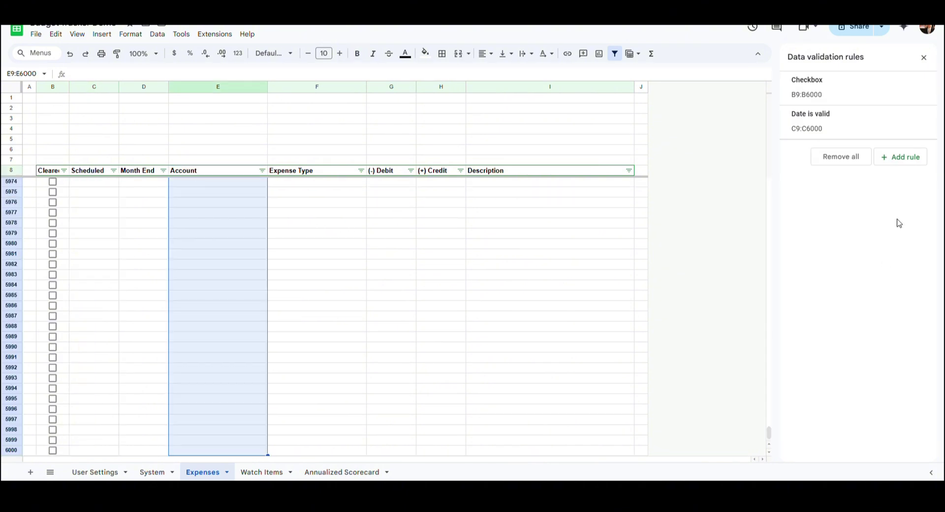
click(911, 158)
click(885, 155)
click(873, 170)
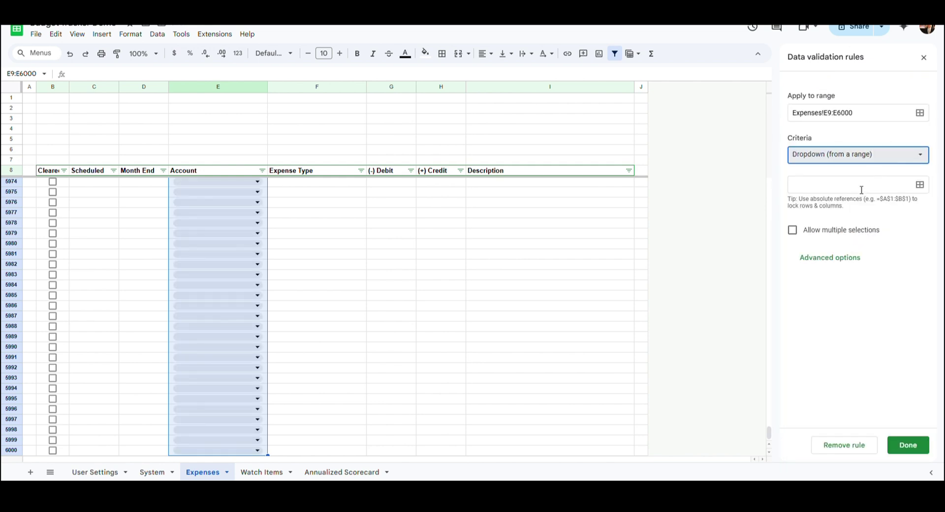
Step: Set the account dropdown's source to the System sheet's range E3:E102 and save the rule
click(920, 185)
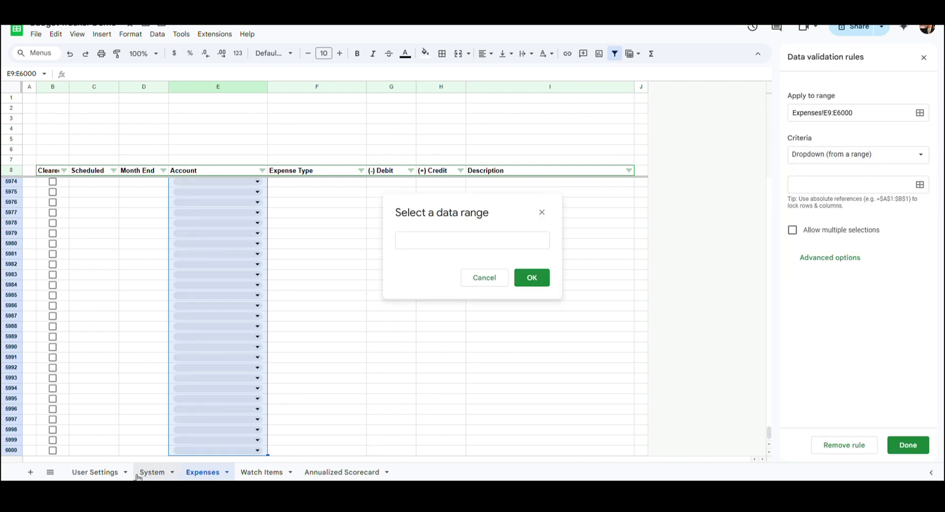
click(138, 473)
click(47, 214)
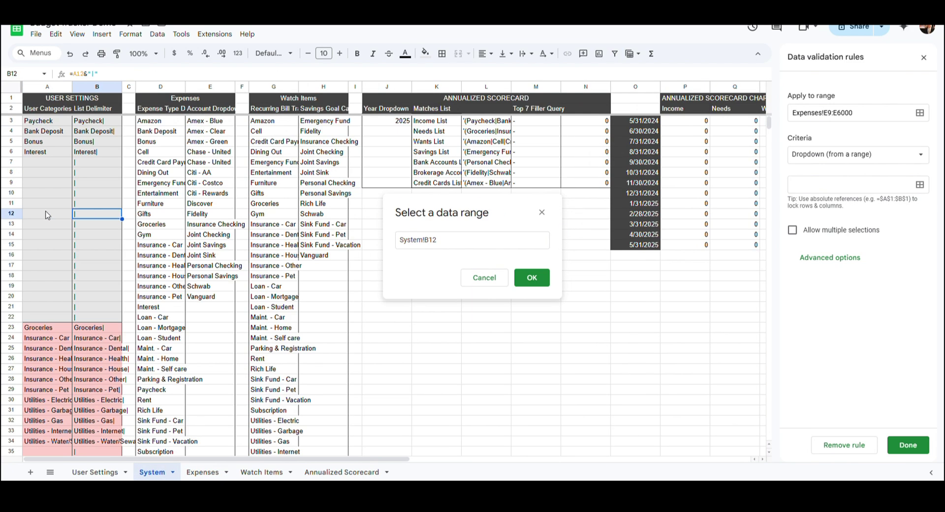
key(Right)
key(Right)
key(Right)
key(Up)
key(Up)
key(Up)
key(Up)
key(Up)
key(Up)
key(Up)
key(Up)
key(Up)
key(shift+Down)
key(shift+Down)
key(shift+Down)
key(shift+Down)
key(shift+Down)
key(shift+Down)
key(shift+Down)
key(shift+Down)
key(shift+Down)
key(shift+Down)
key(shift+Down)
key(shift+Down)
key(shift+Down)
key(shift+Down)
key(shift+Down)
key(shift+Down)
key(shift+Down)
key(shift+Down)
key(shift+Down)
key(shift+Down)
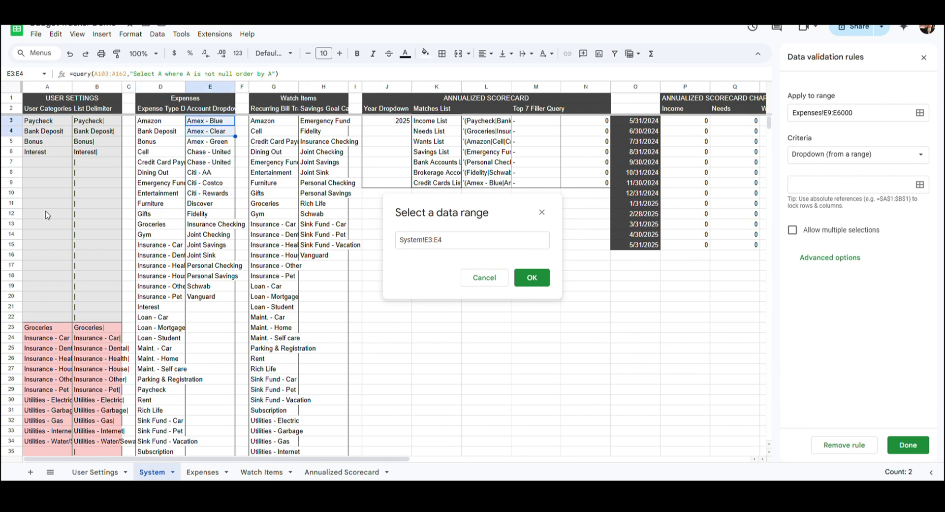
key(shift+Down)
key(shift+Down)
key(shift+Down)
key(shift+Down)
key(shift+Down)
key(shift+Down)
key(shift+Down)
key(shift+Down)
key(shift+Down)
key(shift+Down)
key(shift+Down)
key(shift+Down)
key(shift+Down)
key(shift+Down)
key(shift+Down)
key(shift+Down)
key(shift+Down)
key(shift+Down)
key(shift+Down)
key(shift+Down)
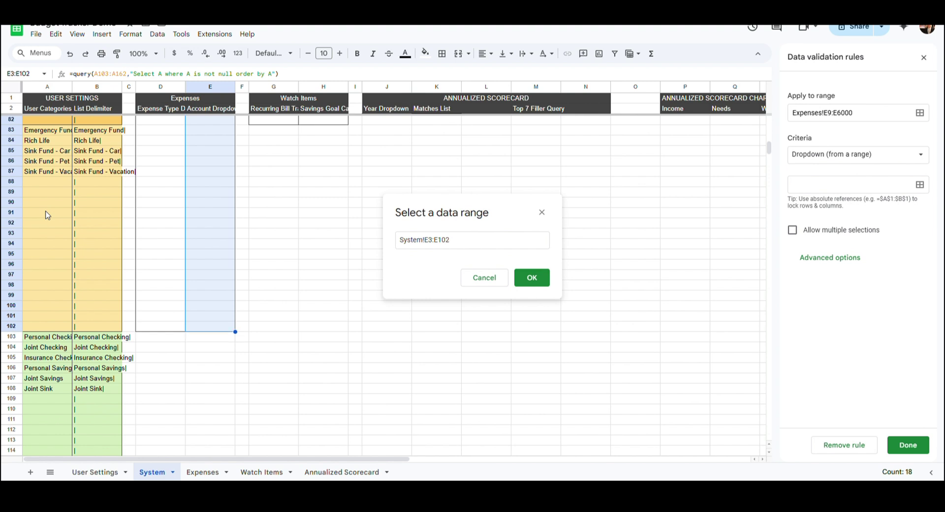
key(Return)
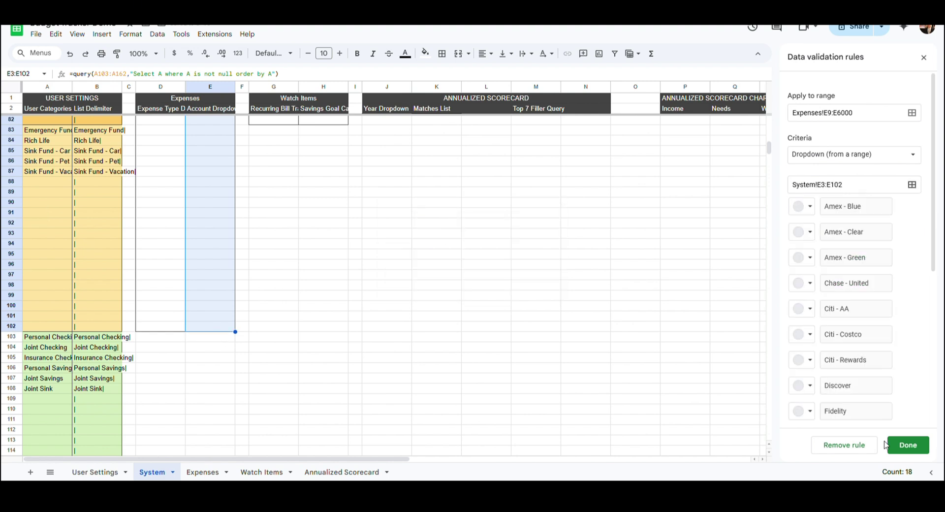
click(900, 446)
Step: Return to the Expenses sheet and check the dropdown in the first Account cell, E9
click(209, 477)
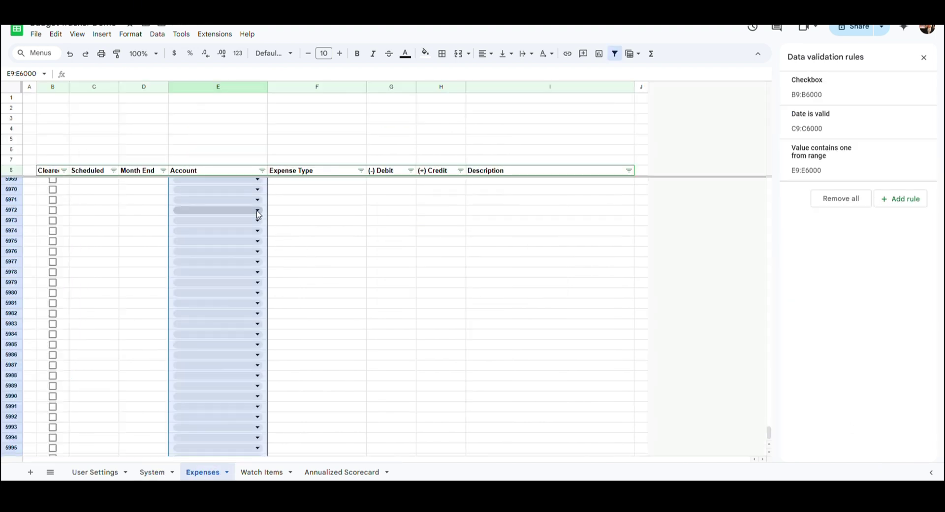
click(263, 172)
key(Down)
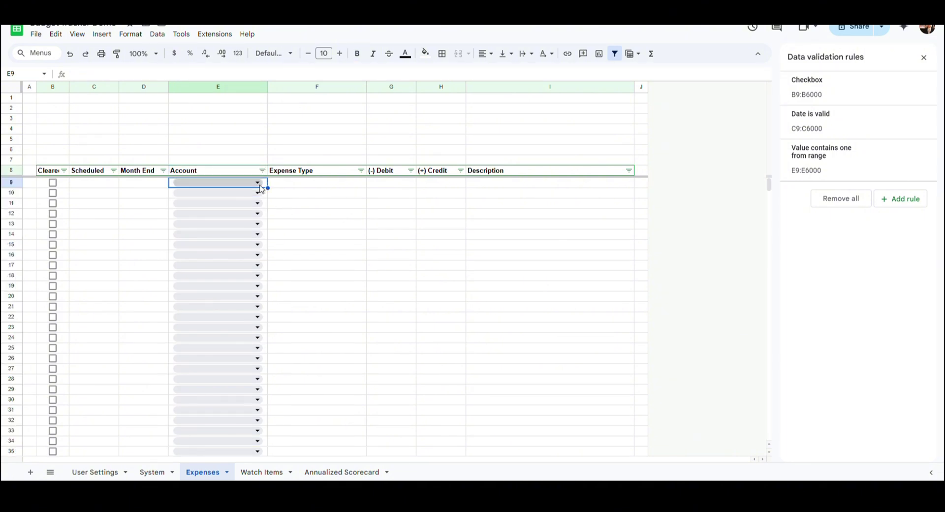
click(258, 183)
click(293, 188)
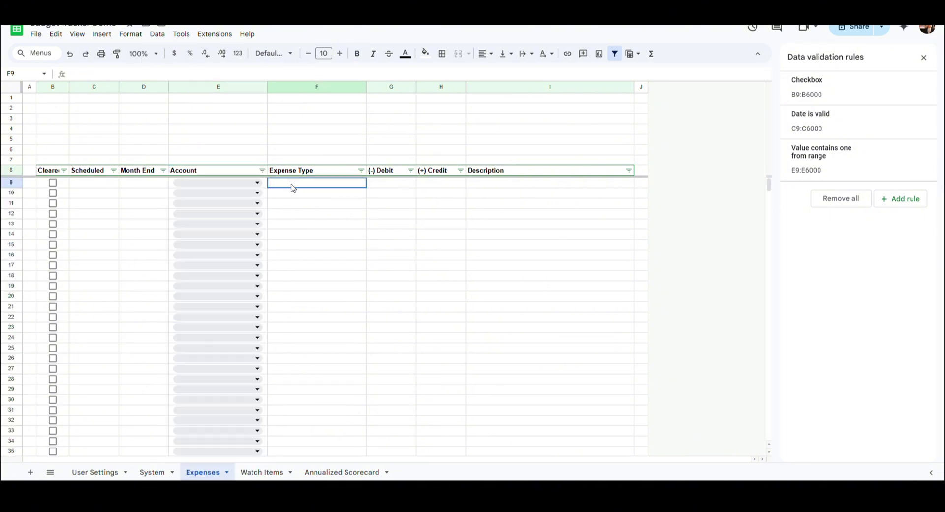
Step: Add a data validation rule to the Expense Type cells F9:F6000 with the criteria Dropdown (from a range)
key(ctrl+shift+Down)
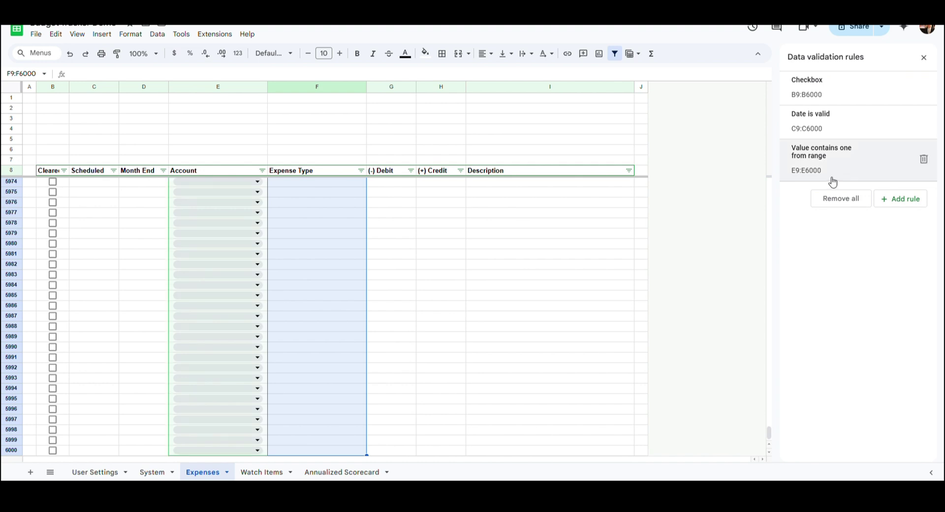
click(901, 199)
click(904, 155)
click(866, 200)
click(919, 184)
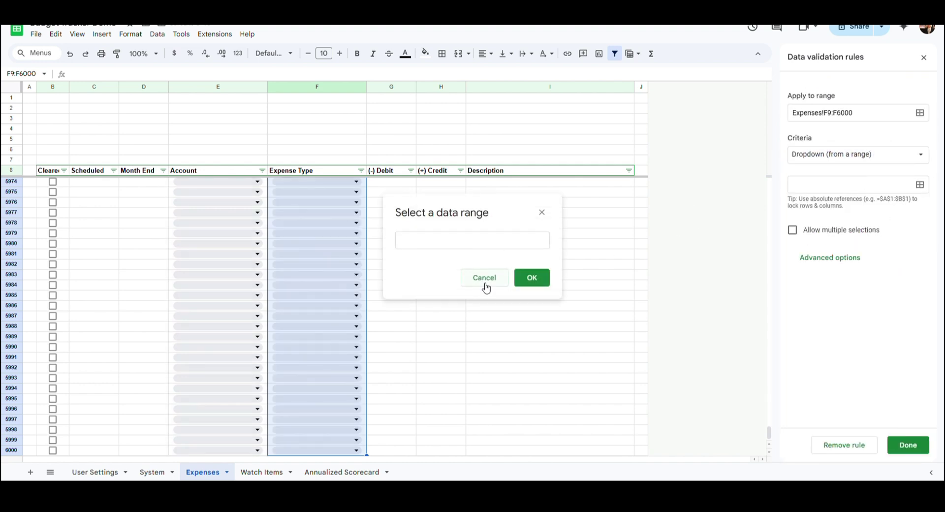
Step: Set the expense type dropdown's source to the System sheet's range D3:D102 and save the rule
click(154, 473)
click(182, 123)
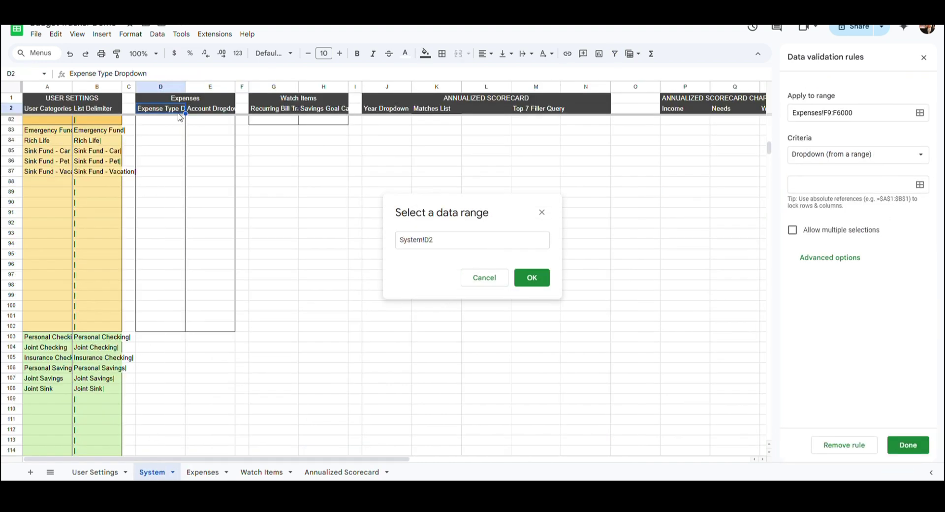
key(ctrl+shift+Down)
key(shift+Down)
key(shift+Down)
key(shift+Down)
key(shift+Down)
key(shift+Down)
key(shift+Down)
key(shift+Down)
key(shift+Down)
key(shift+Down)
key(shift+Down)
key(shift+Down)
key(shift+Down)
key(shift+Down)
key(shift+Down)
key(shift+Down)
key(shift+Down)
key(shift+Down)
key(shift+Down)
key(shift+Down)
key(shift+Down)
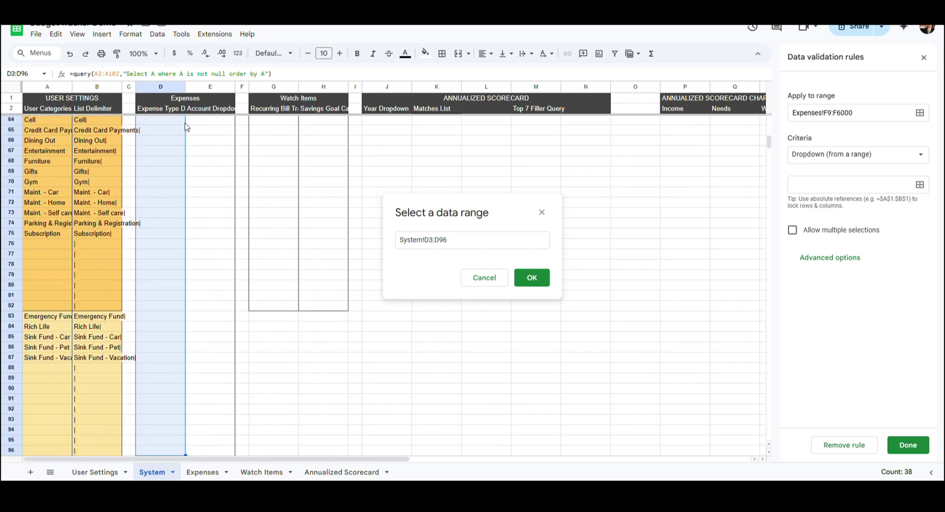
key(shift+Up)
key(shift+Up)
key(shift+Up)
key(shift+Up)
key(shift+Up)
key(shift+Up)
key(shift+Up)
key(shift+Up)
key(shift+Up)
click(531, 278)
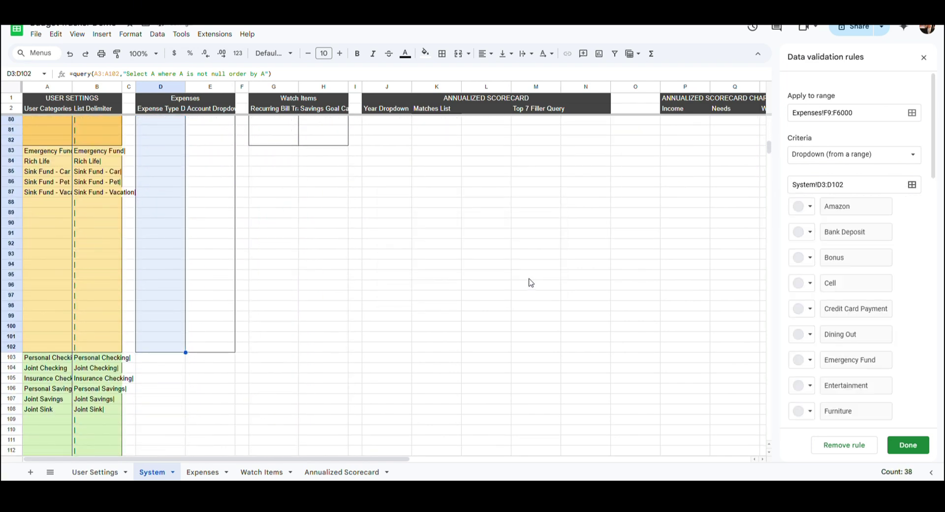
click(908, 444)
Step: Return to the Expenses sheet and hide its gridlines
click(203, 472)
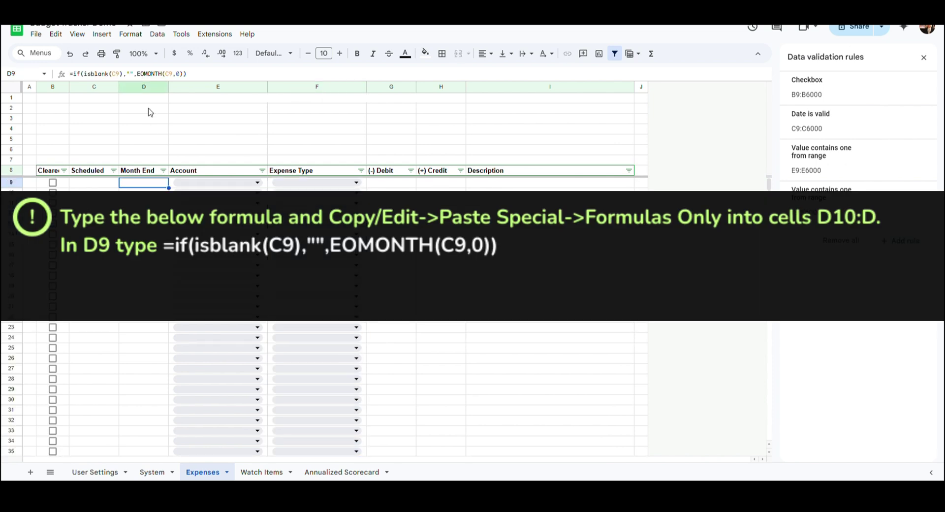
click(77, 34)
click(256, 72)
Step: Copy the Month End formula =if(isblank(C9),"",EOMONTH(C9,0)) from D9 and paste it as formula only into D9:D6000
drag(207, 75, 52, 80)
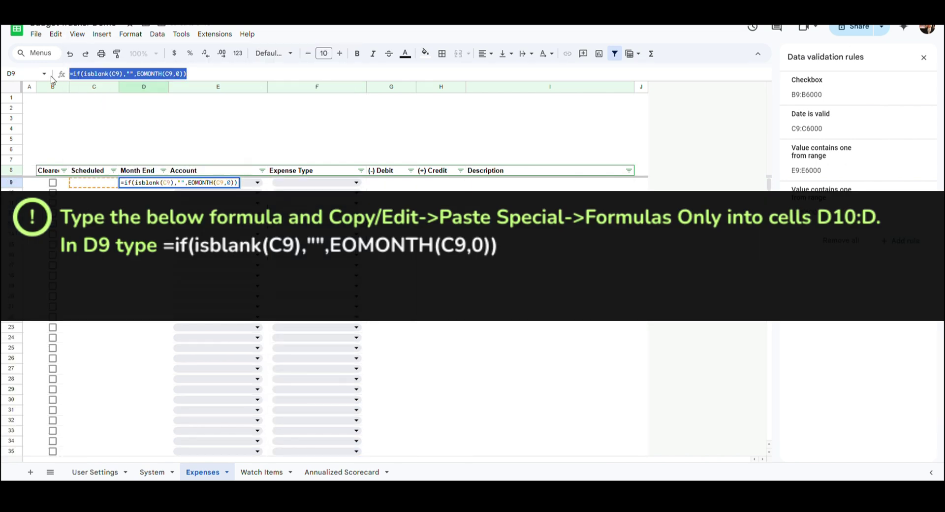
key(Return)
key(Up)
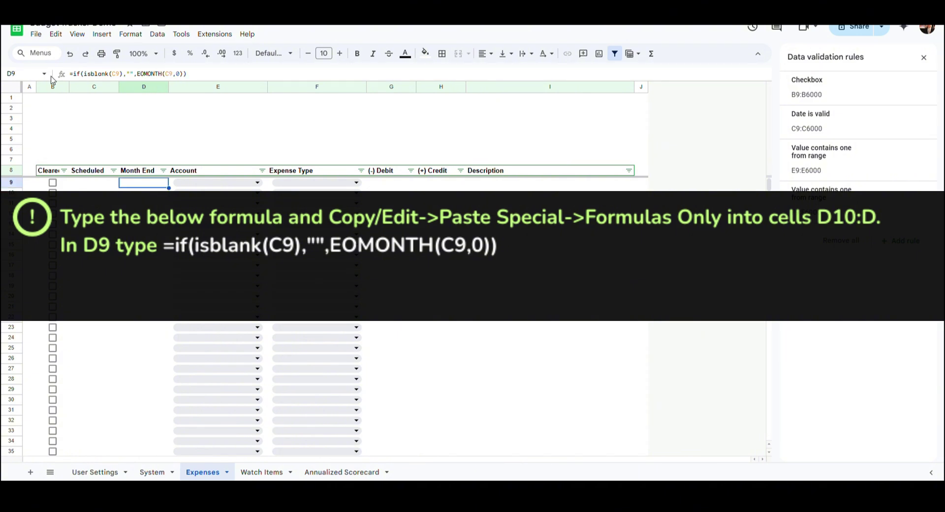
key(ctrl+shift+Down)
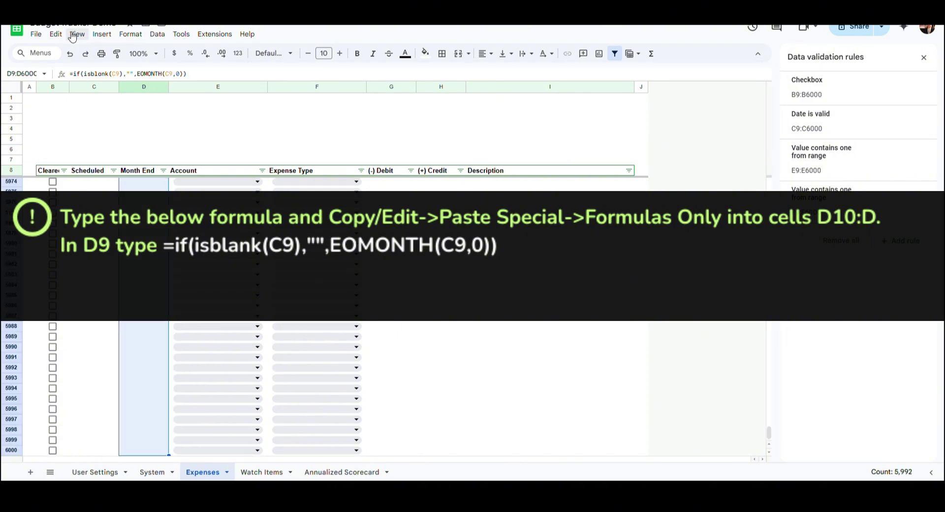
click(56, 33)
mouse_move(91, 143)
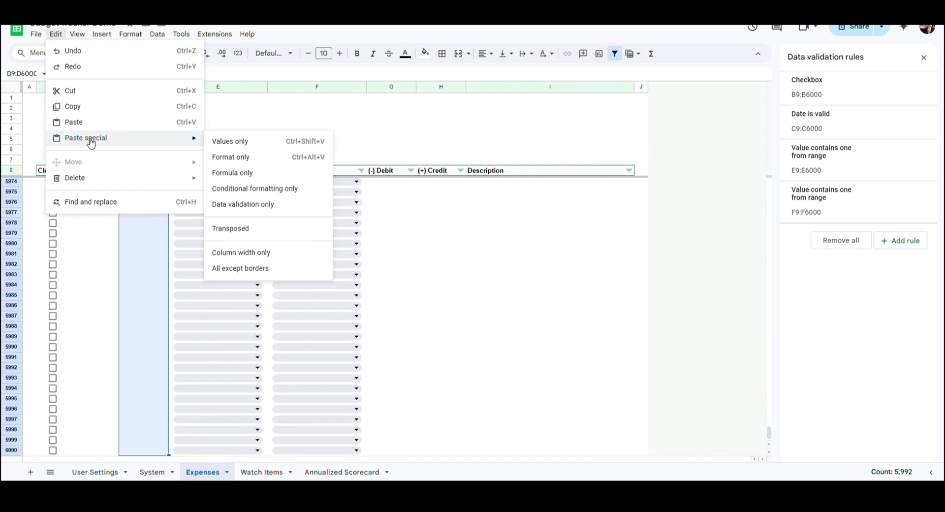
click(271, 177)
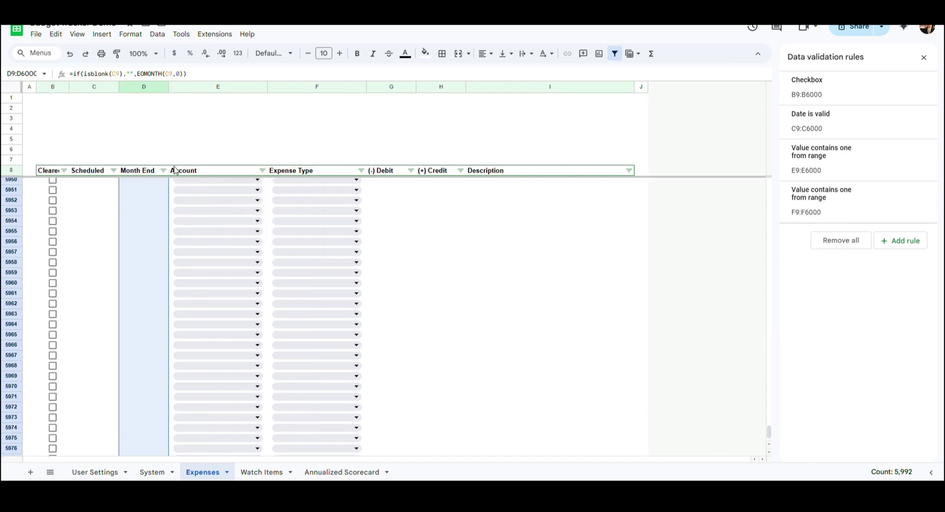
click(143, 150)
key(Down)
key(Down)
key(Down)
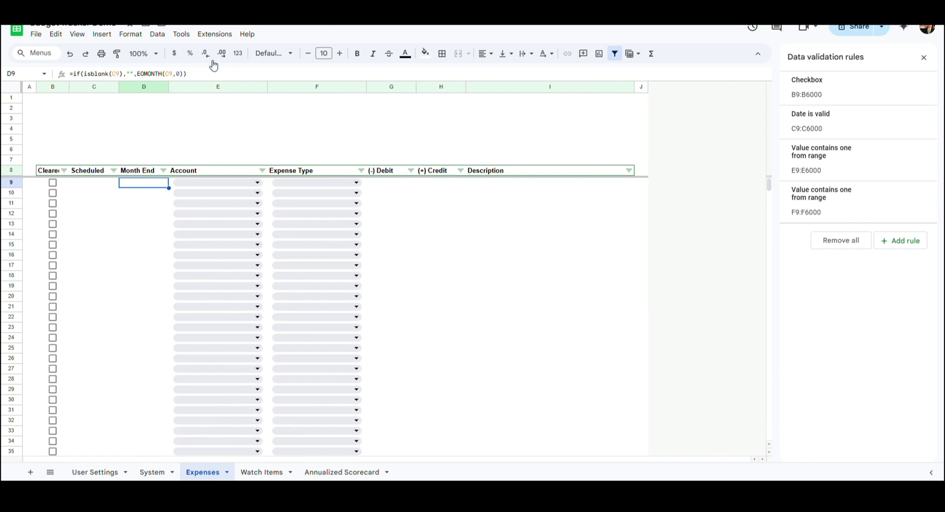
Step: Merge cells C1:D1 and enter the label CASH FLOW
click(95, 100)
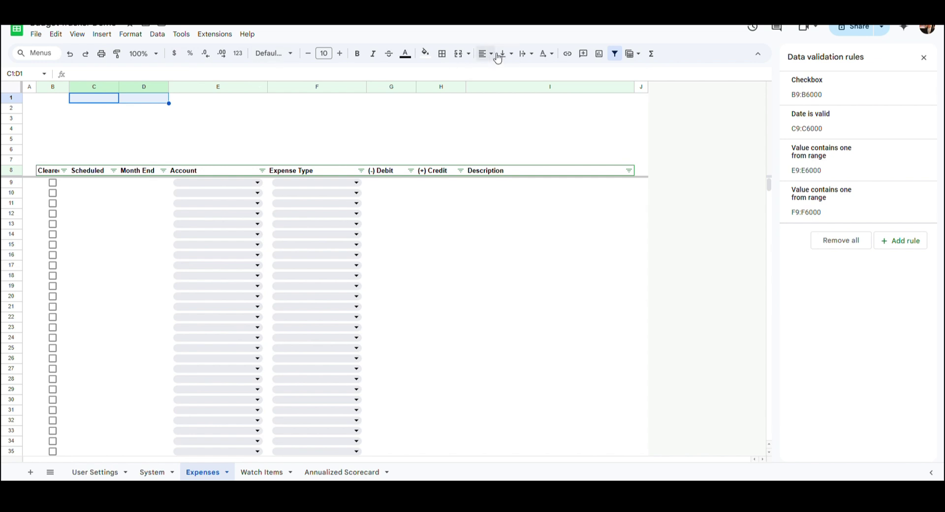
click(458, 53)
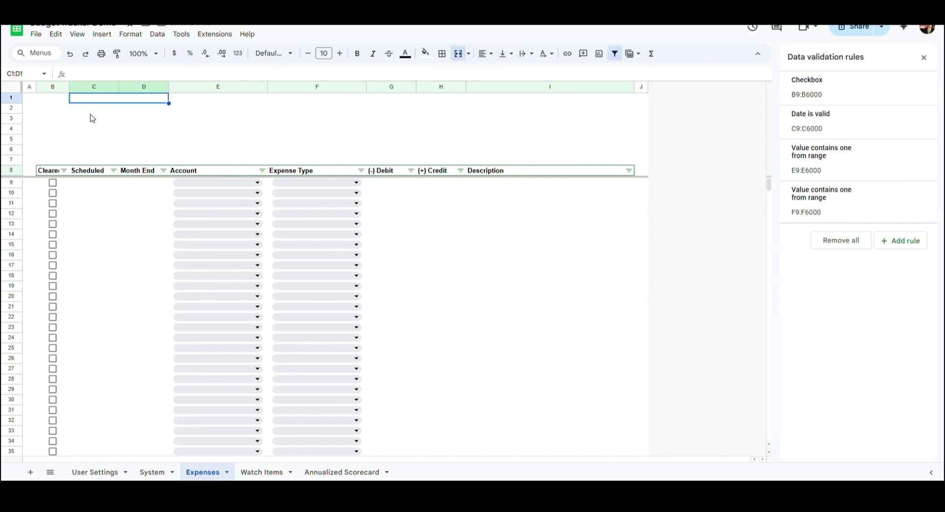
text(CASH FLOW)
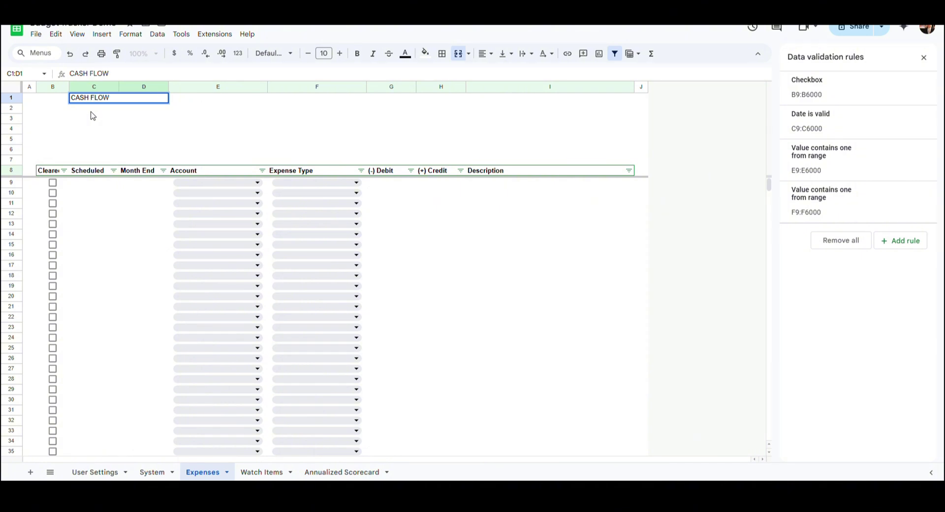
key(Return)
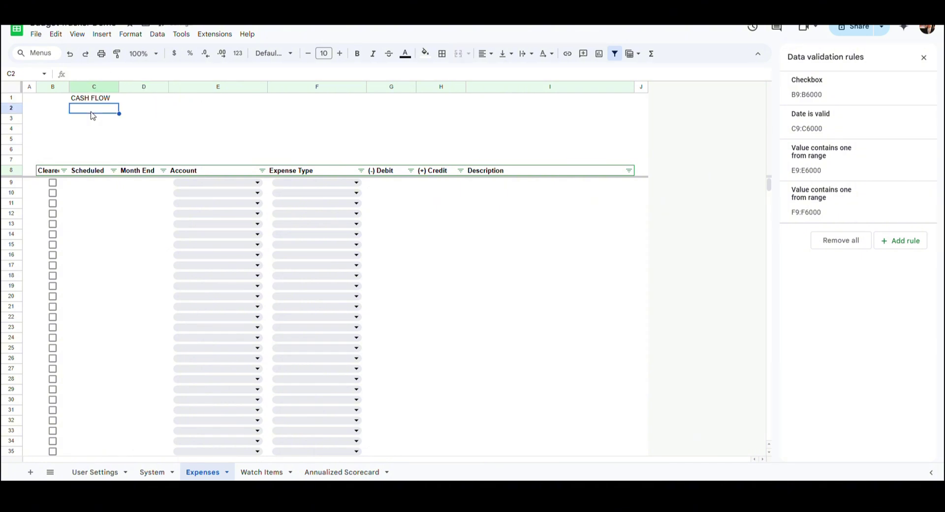
Step: Merge cells C2:D2 and enter the cash flow formula =sumif(D9:D,EOMONTH(G6,0),H9:H)-sumif(D9:D,EOMONTH(G6,0),G9:G)
key(shift+Right)
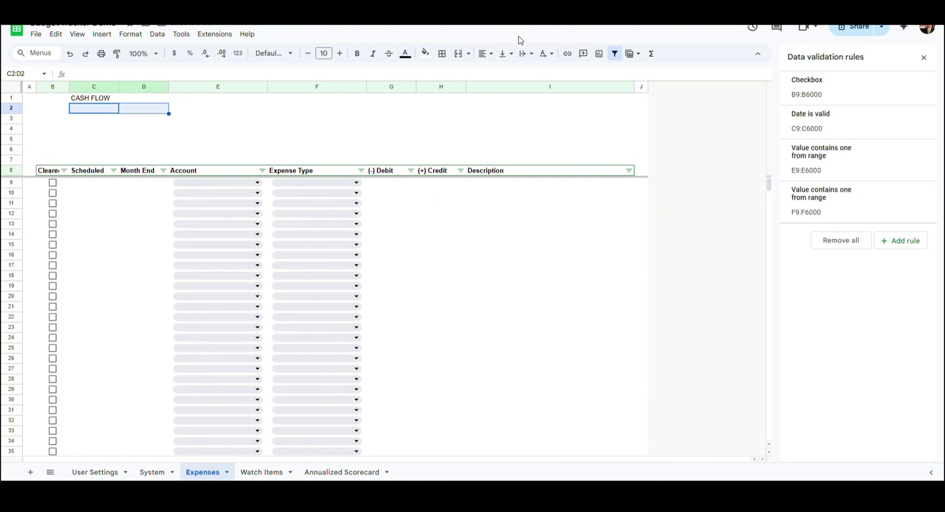
click(458, 53)
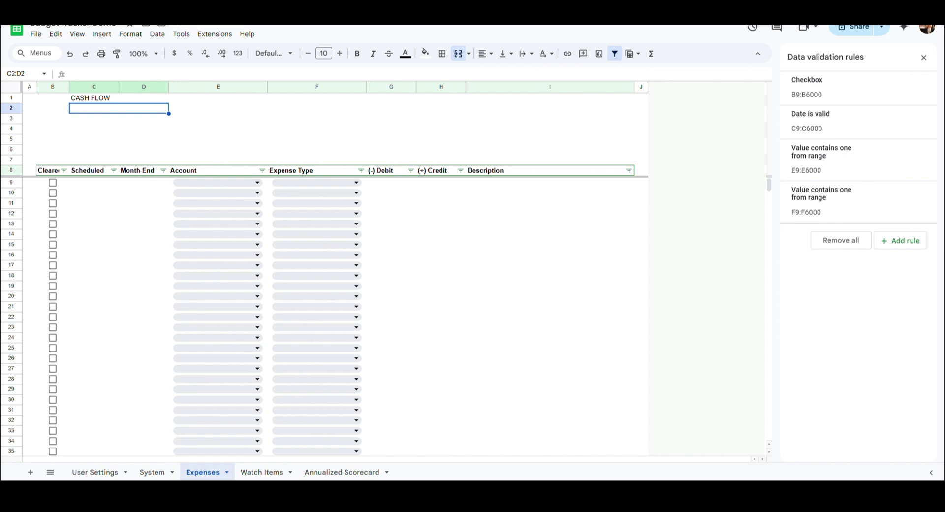
text(=sumif(D9:D,EOMONTH(G6,0),H9:H)-sumif(D9:D,EOMONTH(G6,0),G9:G))
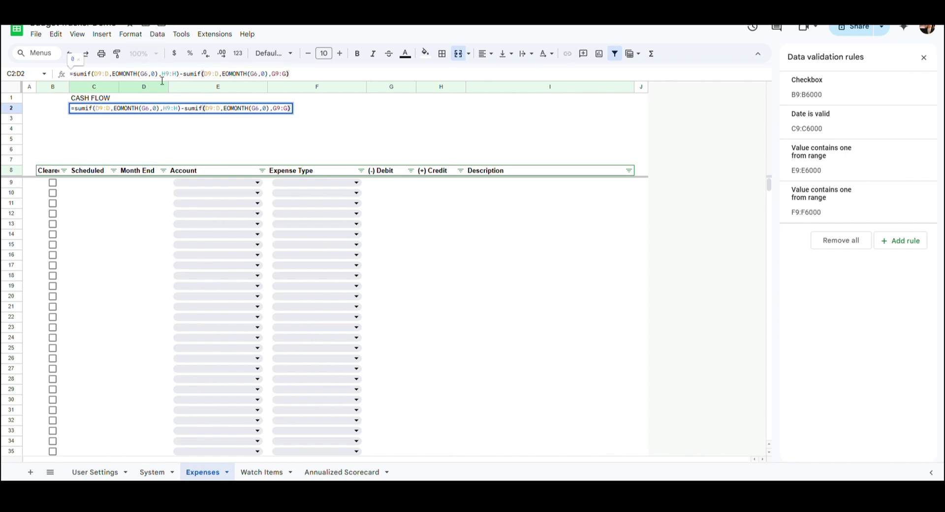
key(Return)
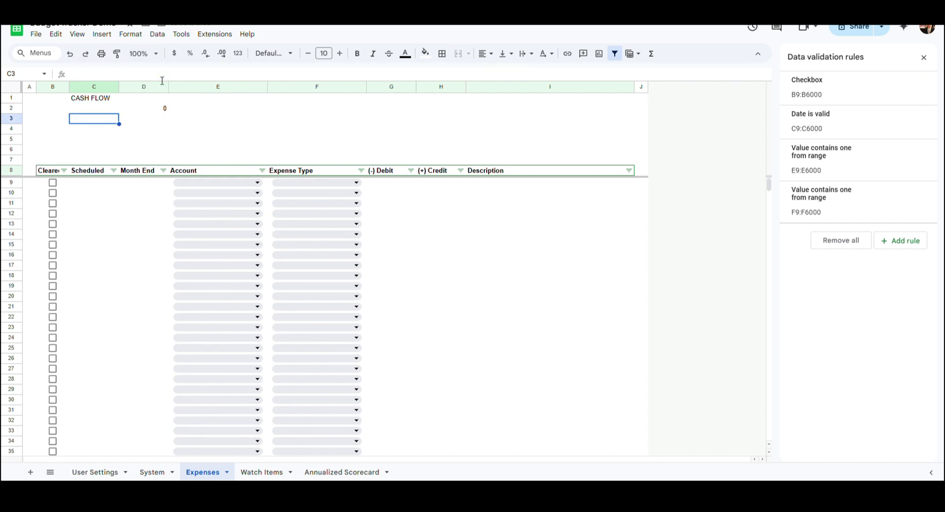
Step: Merge cells C3:D3 and enter the label MONTHLY INCOME
key(shift+Right)
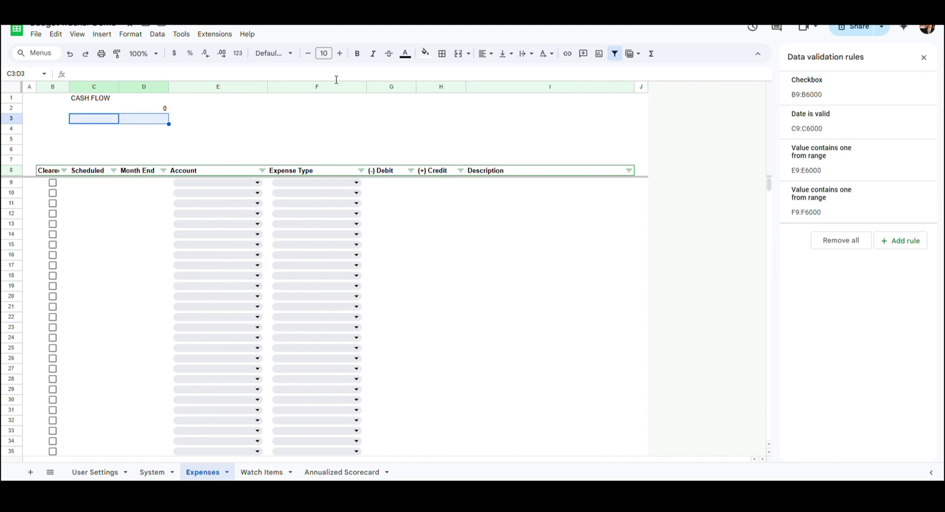
click(459, 53)
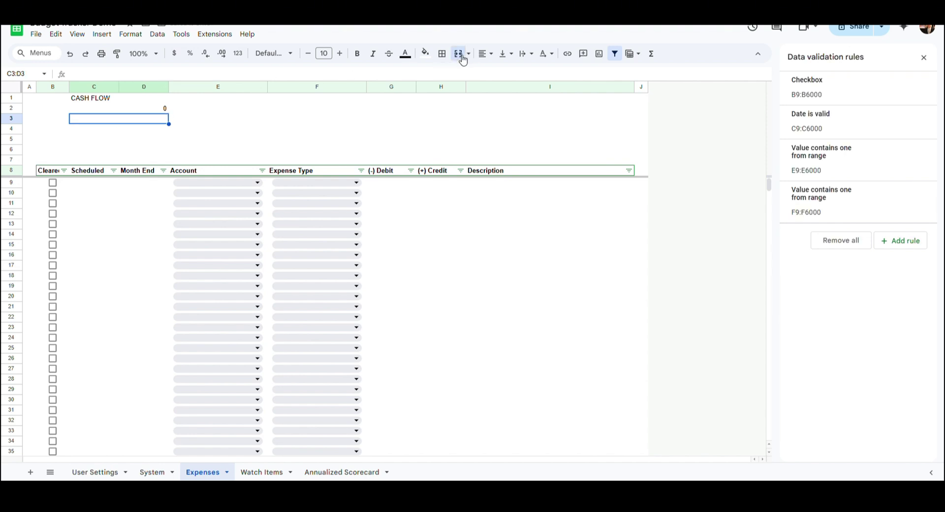
text(MONTHLY INCOME)
key(Return)
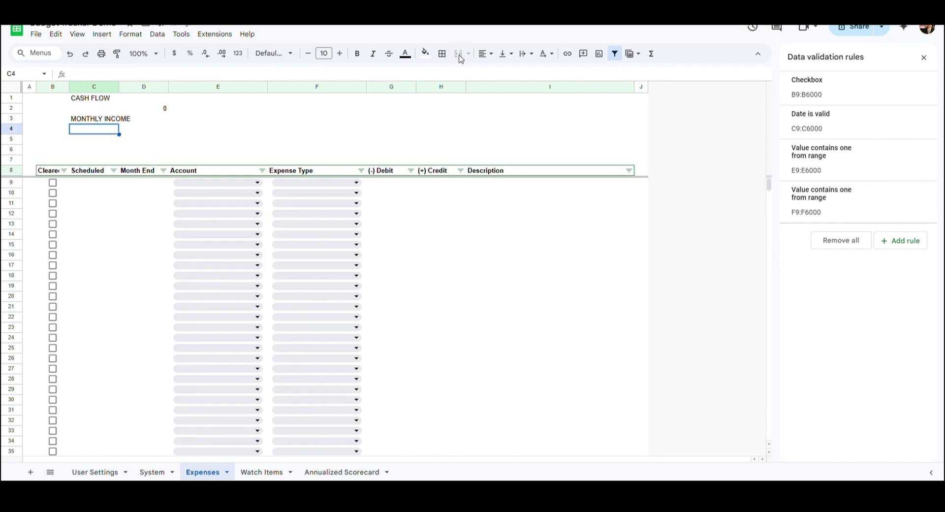
Step: Merge cells C4:D4 and enter the monthly income formula =sumif(D9:D,EOMONTH(G6,0),H9:H)
key(shift+Right)
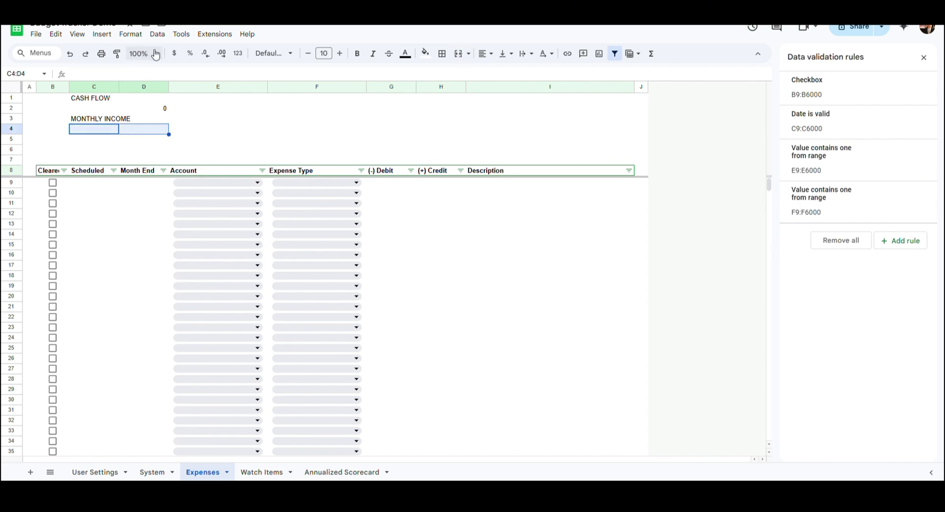
click(458, 54)
key(ctrl+v)
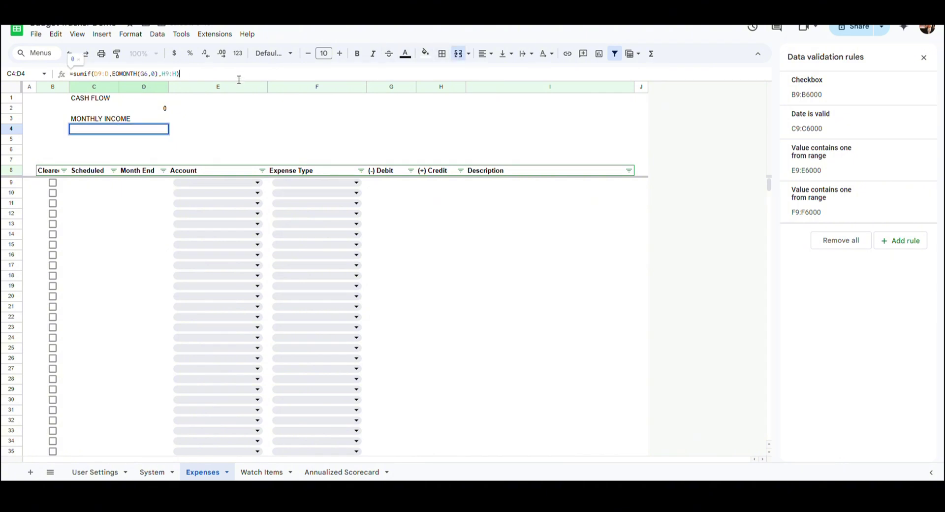
key(Return)
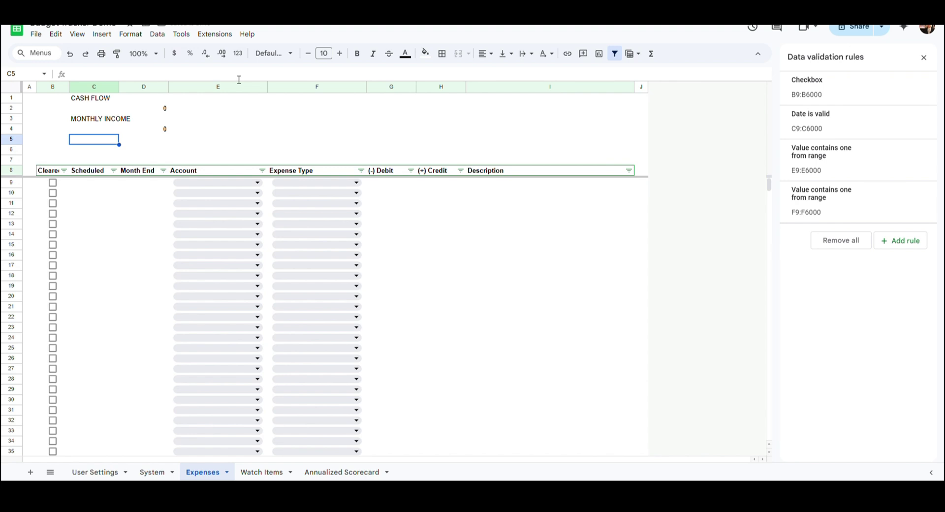
Step: Merge cells C5:D5 and enter the label AVG SPEND FOR YEAR
key(shift+Right)
click(463, 57)
text(A)
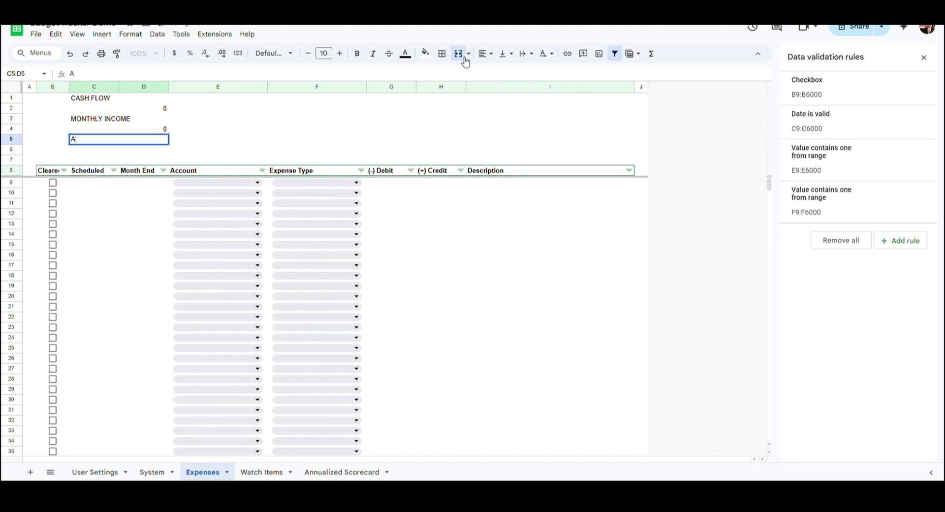
text(VG SPEND FOR YEAR)
key(Return)
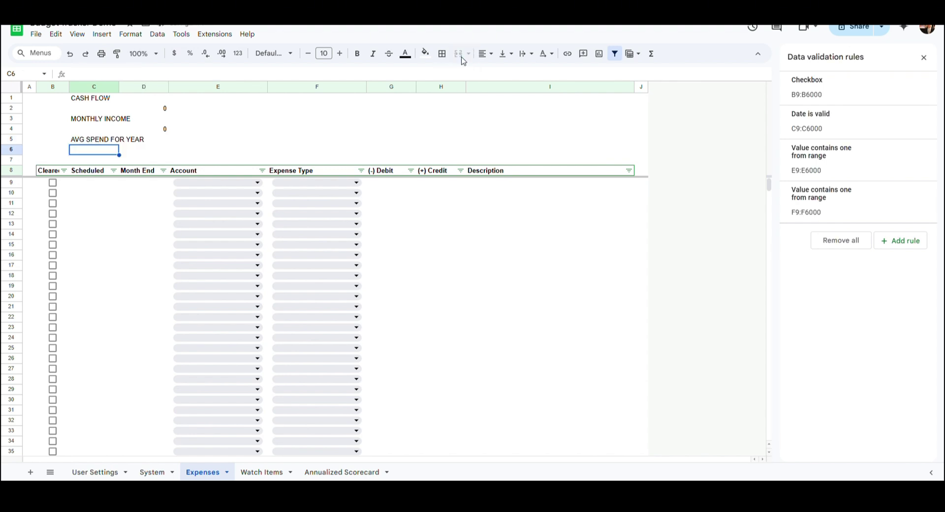
Step: Merge cells C6:D6 and enter =iferror(query(Expenses!D9:H,"select avg(G) where year(D)="&year(G6)&" label avg(G) ''"),0)
key(shift+Right)
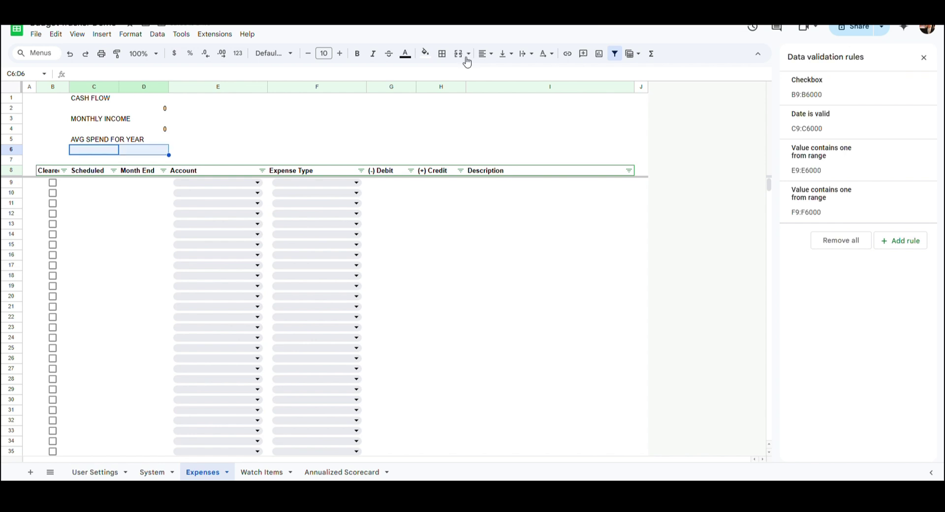
click(461, 57)
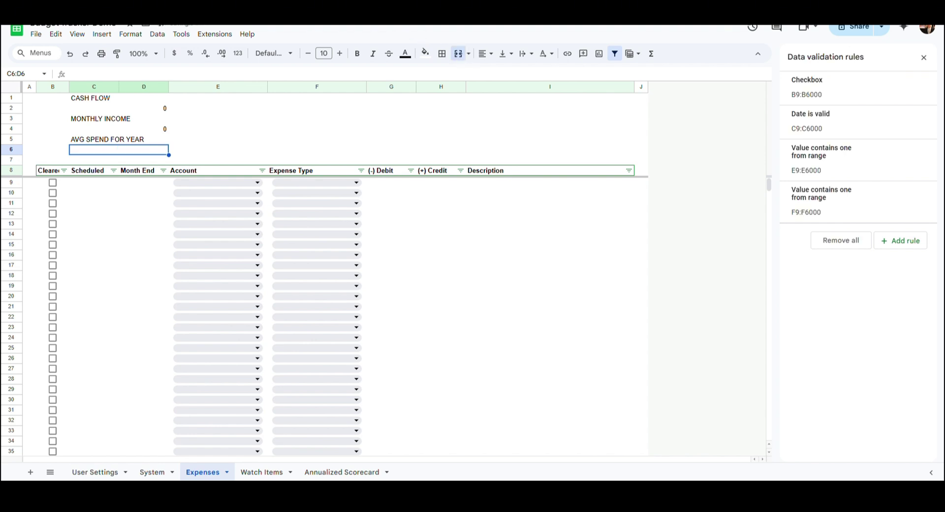
click(172, 75)
text(=iferror(query(Expenses!D9:H,"select avg(G) where year(D)="&year(G6)&" label avg(G) ''"),0))
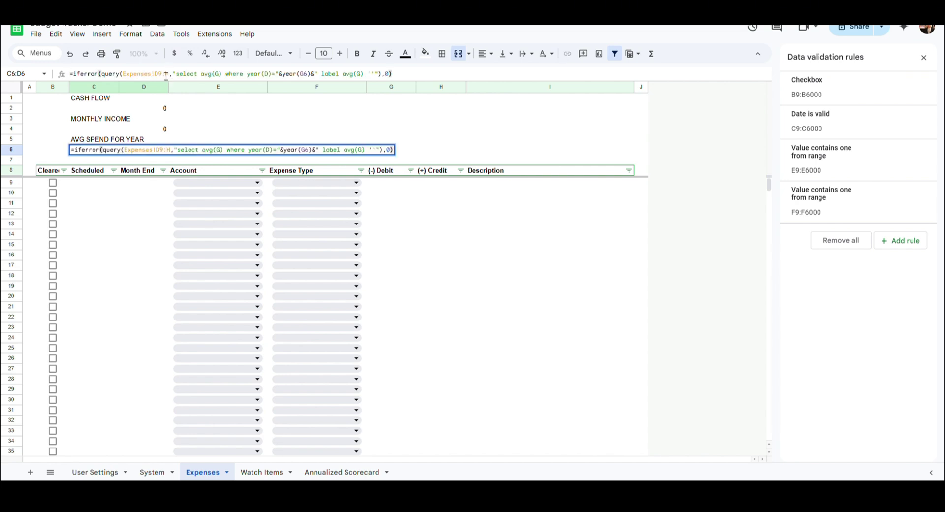
key(Return)
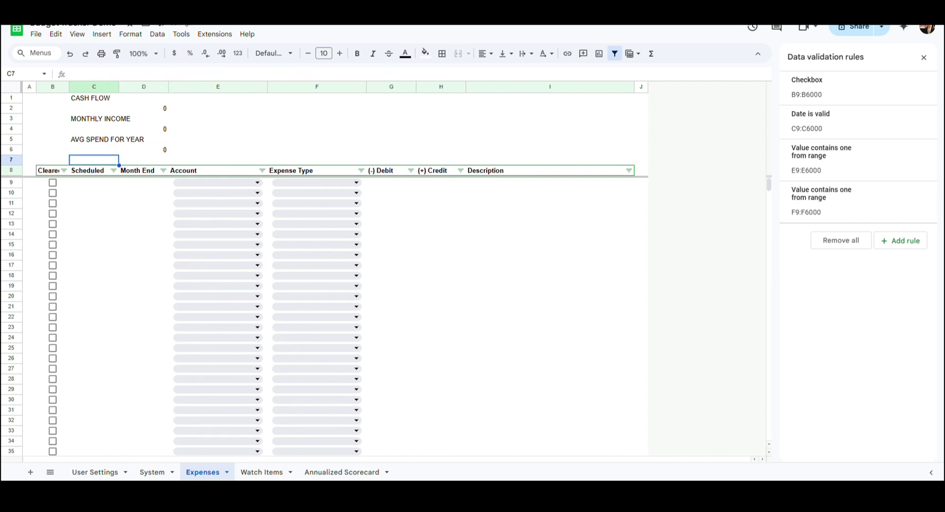
Step: Merge cells E1:H1 and enter the label ACCOUNT EXPENSES
click(211, 99)
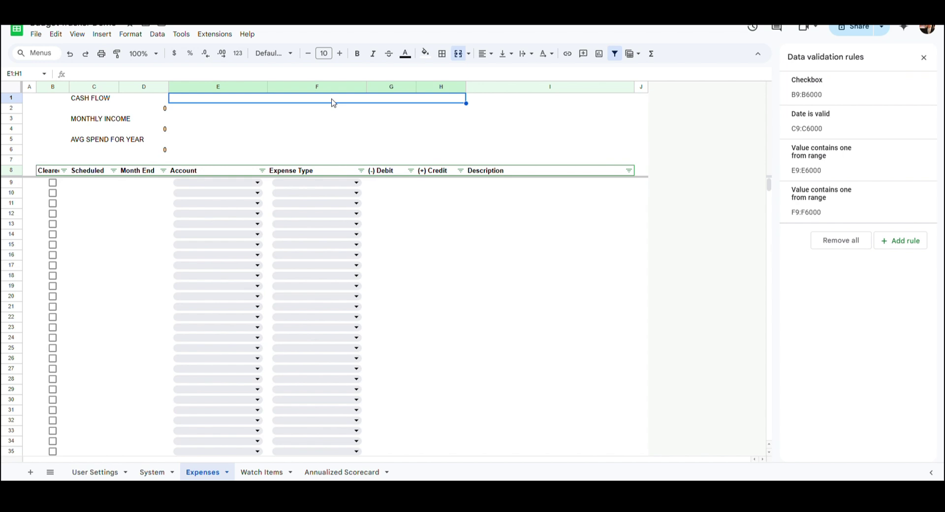
text(ACCOUNT)
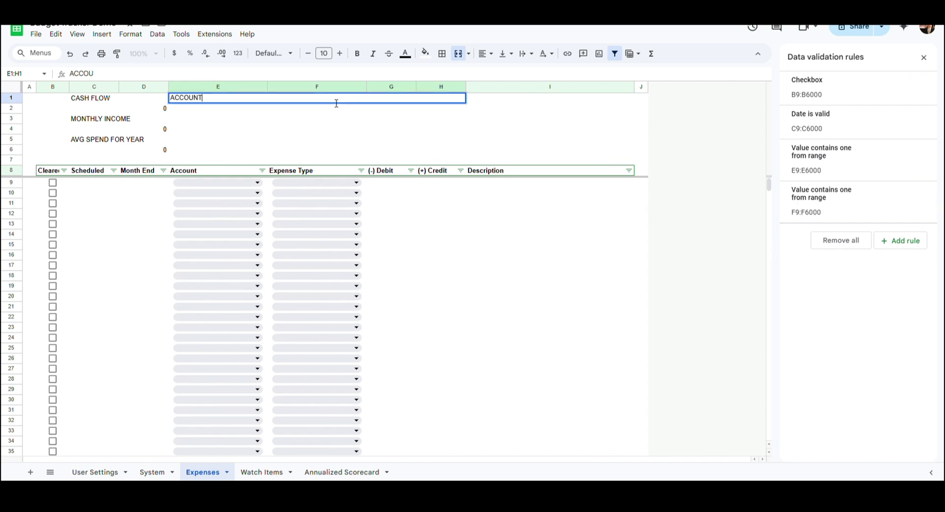
text( EXPENSES)
key(Return)
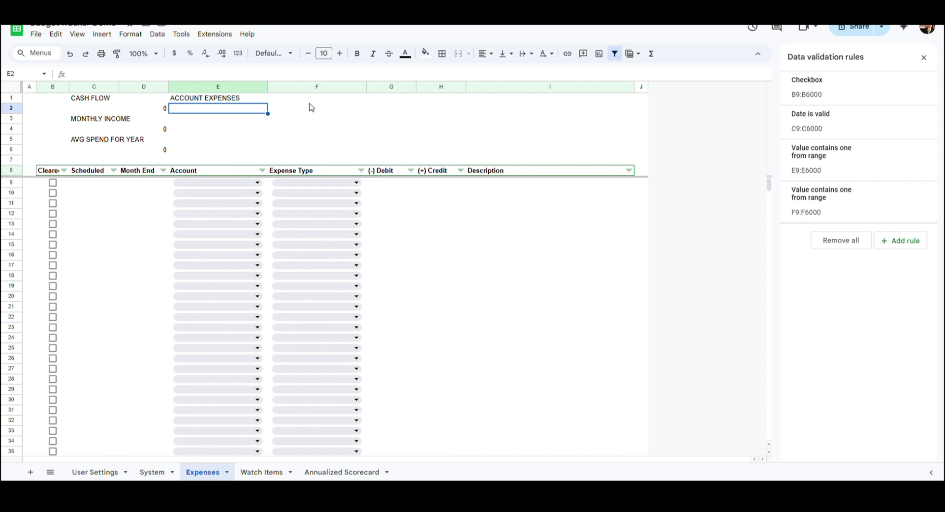
Step: Enter the label Account Nickname in cell I1
click(491, 103)
text(Account Nickname)
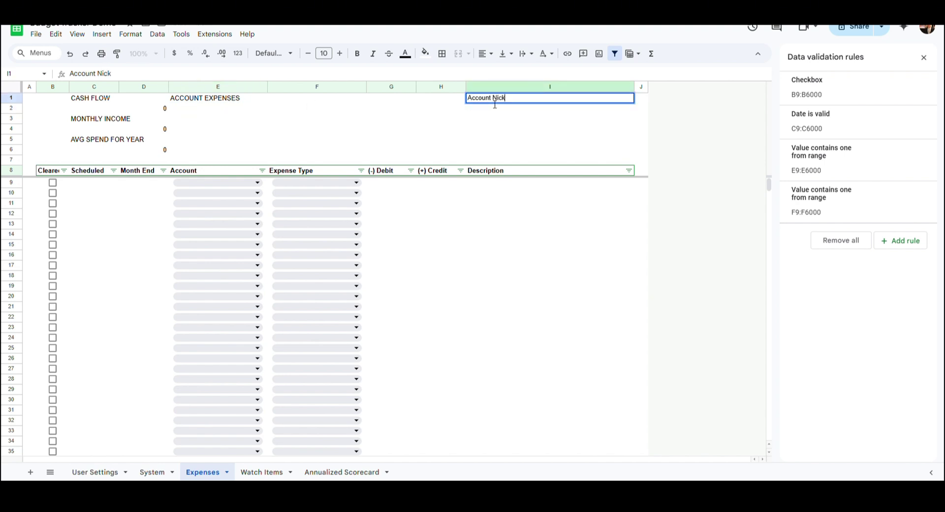
key(Return)
Step: Merge cells I5:I6 and enter the placeholder text "This is my account notes."
key(Down)
key(Down)
key(Down)
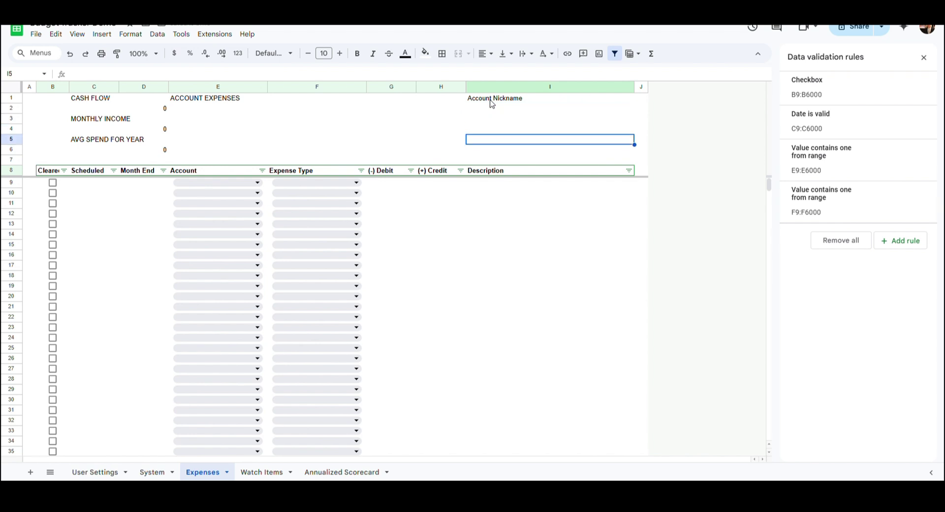
key(shift+Down)
click(458, 53)
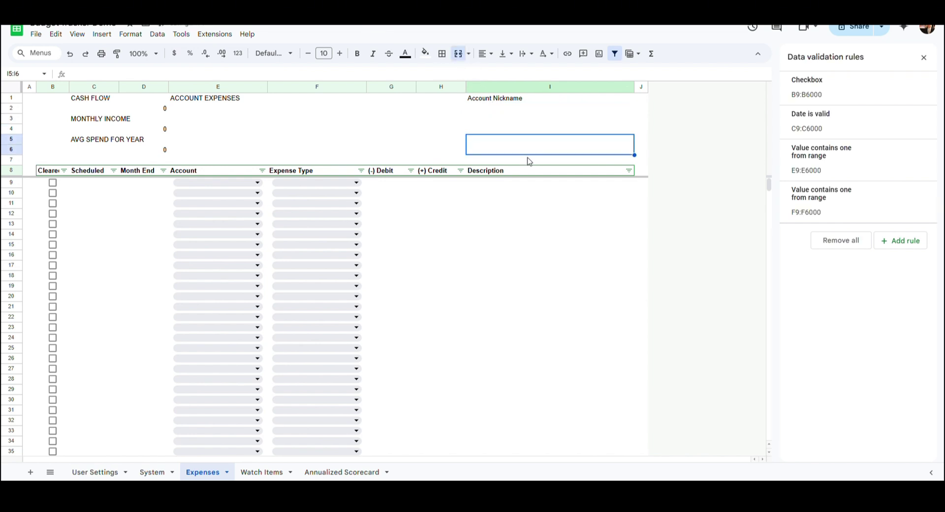
text(This is my account notes)
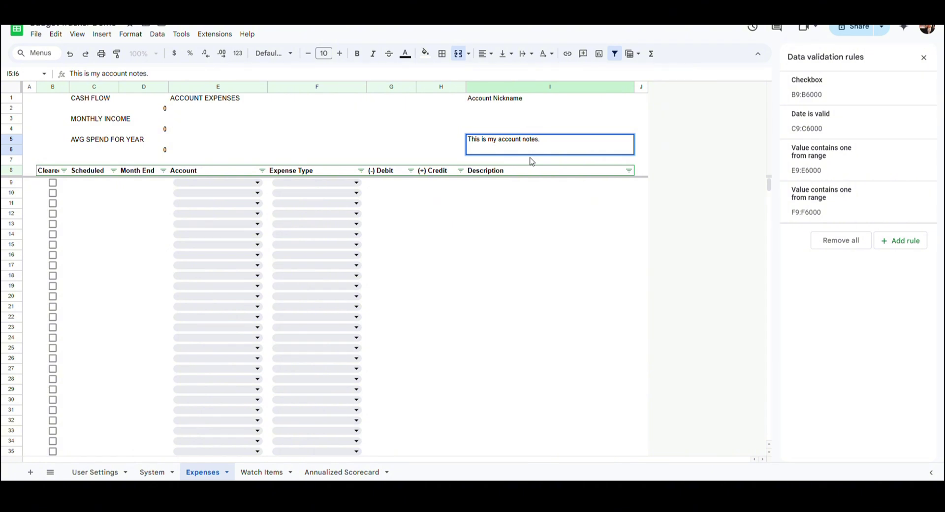
text(.)
Step: Enter the label MONTHLY NEEDS in E3 and paste the monthly needs formula into E4
click(219, 127)
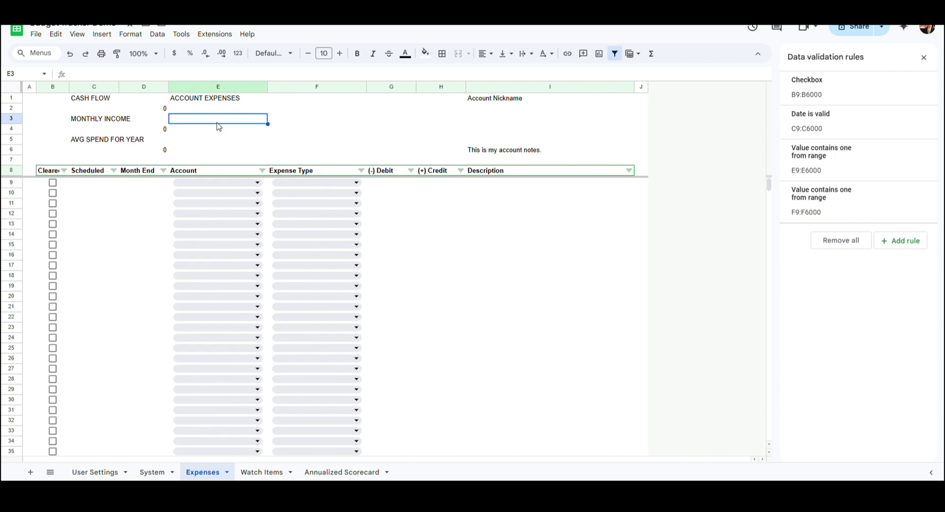
text(MONTH)
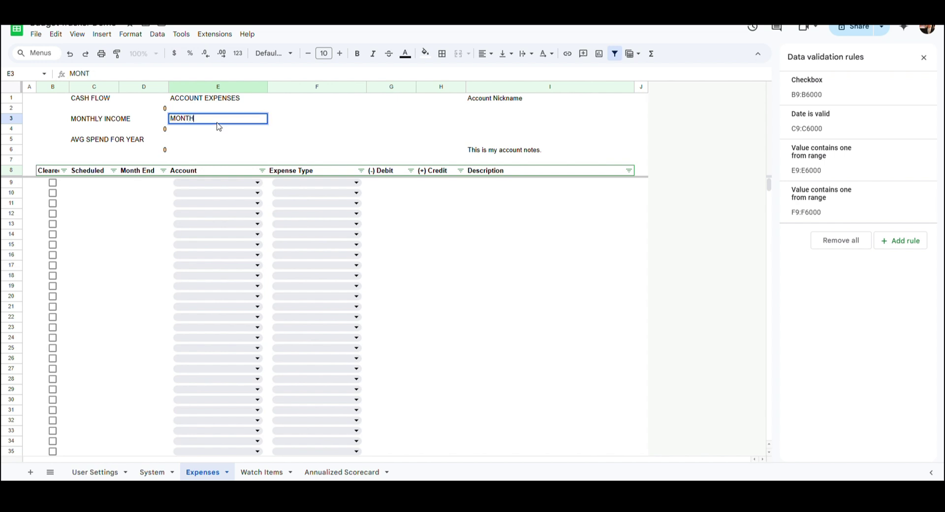
text(LY NEEDS)
key(Return)
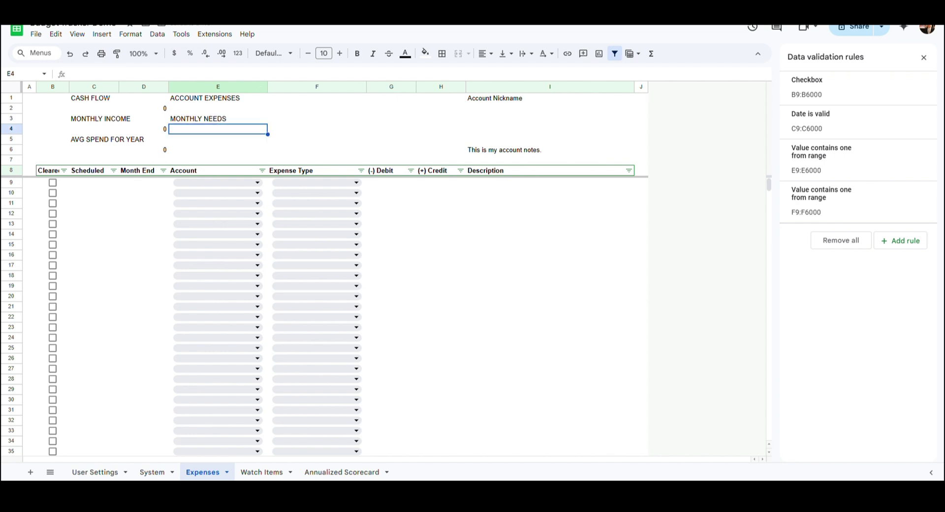
click(184, 75)
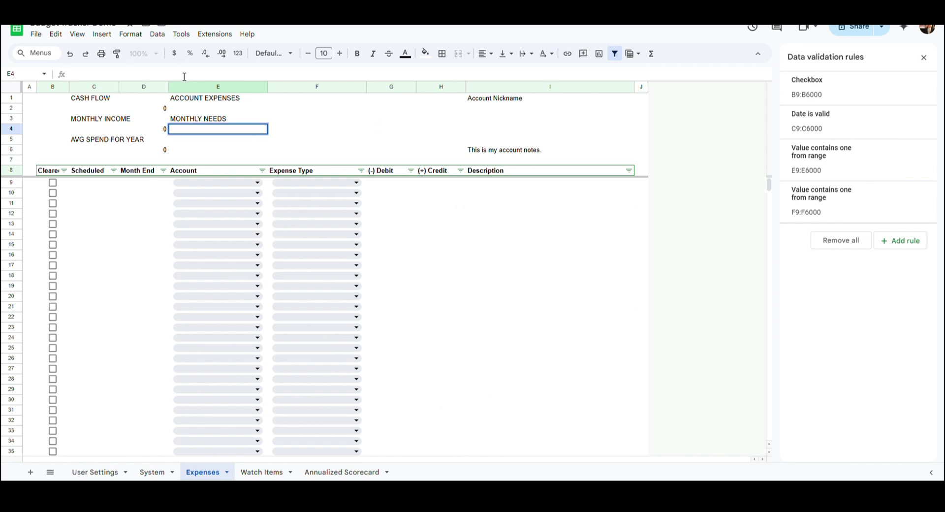
key(ctrl+v)
key(Return)
Step: Enter the label PENDING ACTIVITY in E5 and the formula =sumif(B$9:B,true,H$9:H)-sumif(B$9:B,true,G$9:G) in E6
text(PENDING ACTIVITY)
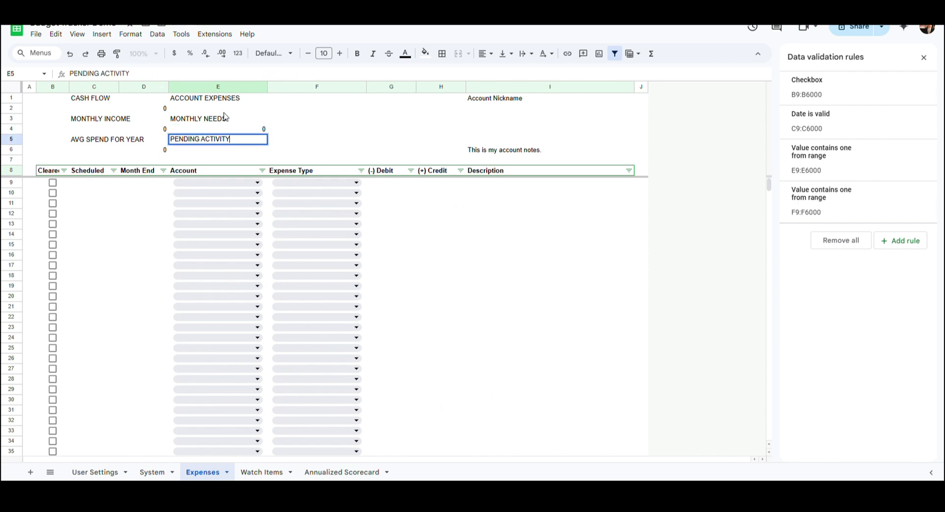
key(Return)
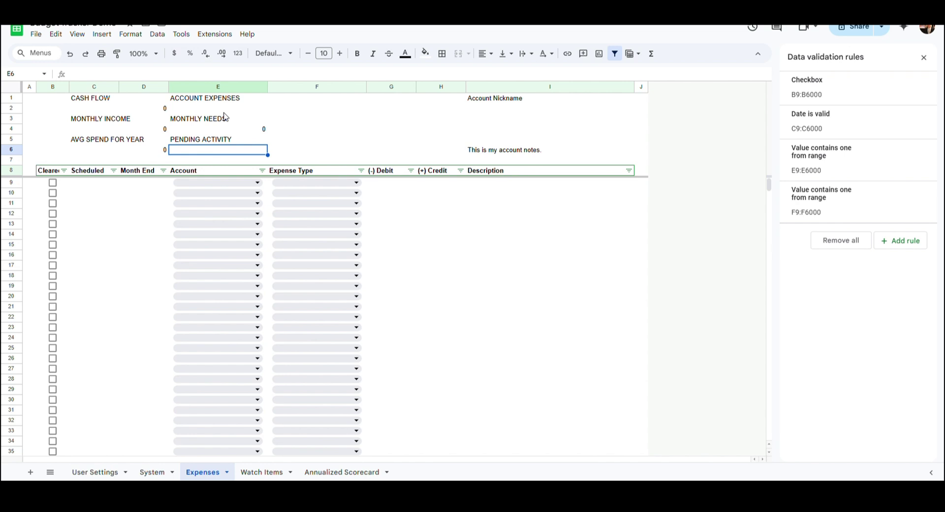
click(199, 73)
text(=sumif(B$9:B,true,H$9:H)-sumif(B$9:B,true,G$9:G))
key(Return)
key(Up)
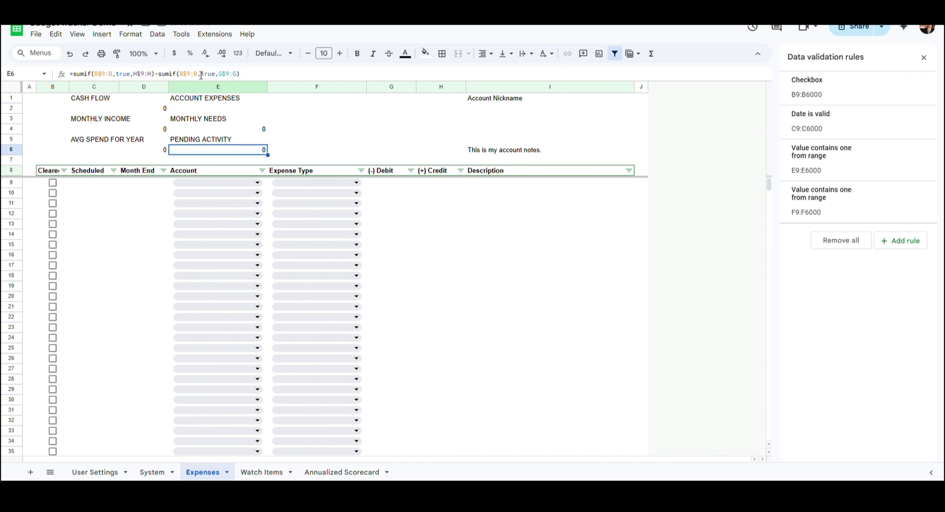
Step: Enter the label MONTHLY SAVINGS in F3 and the formula =sumifs(System!AE3:AE,System!AD3:AD,eomonth(G6,0),System!AC3:AC,"Savings") in F4
key(Up)
key(Up)
key(Up)
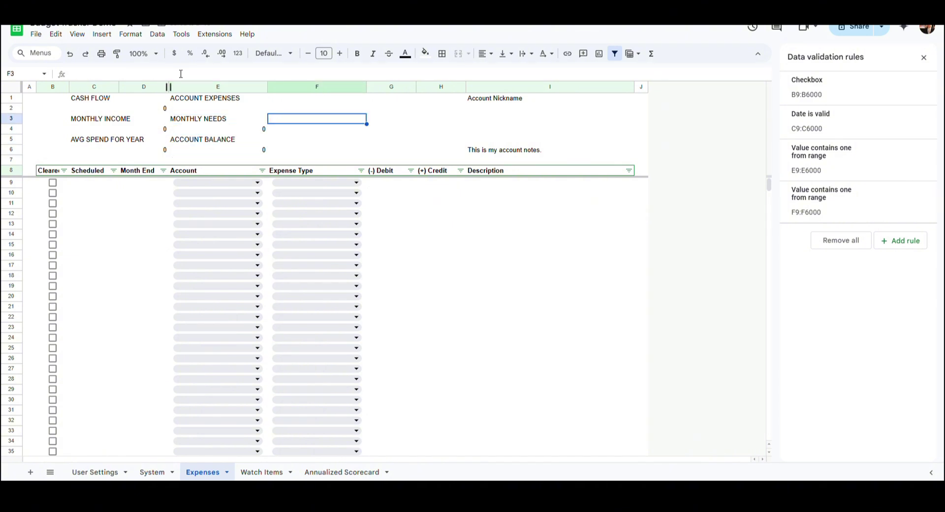
text(MONTHLY SAVINGS)
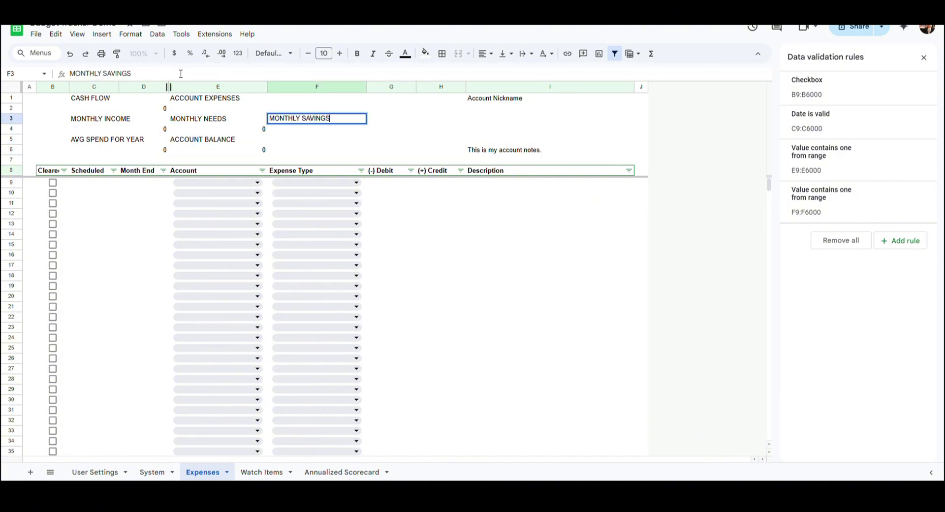
key(Return)
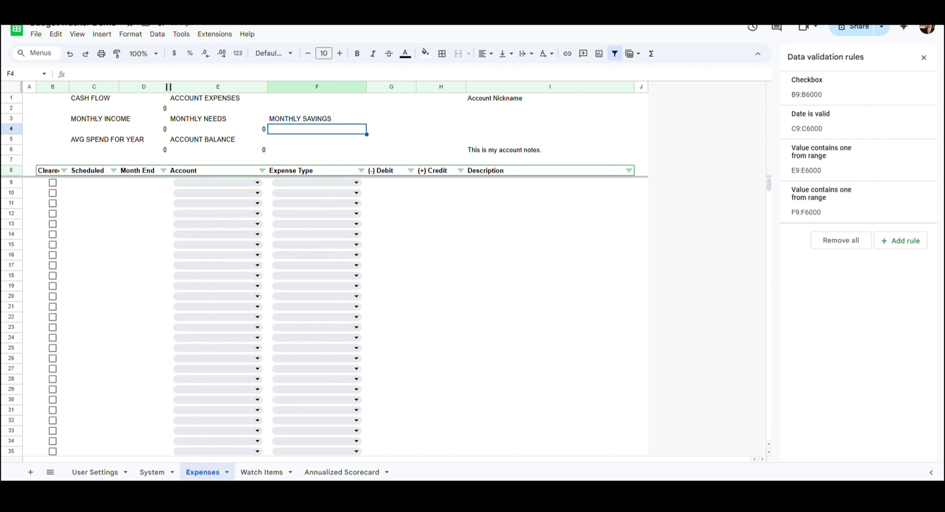
click(129, 77)
text(=sumifs(System!AE3:AE,System!AD3:AD,eomonth(G6,0),System!AC3:AC,"Savings"))
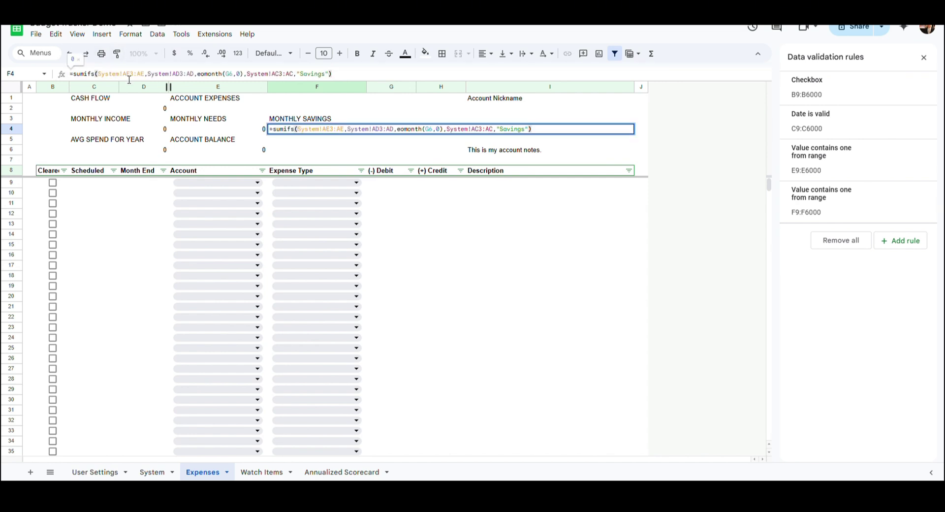
key(Return)
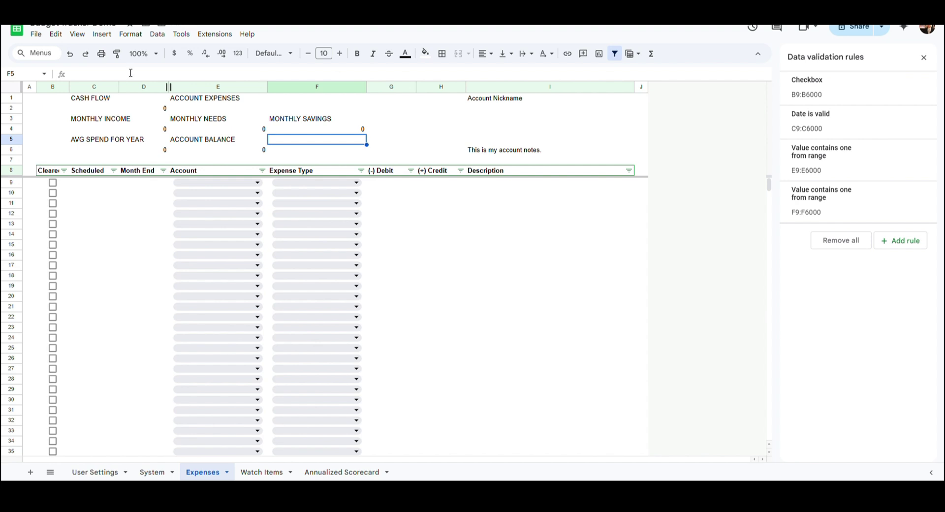
Step: Label F5 PENDING ACTIVITY and copy the reference sheet's formula =sumif(B$9:B,false,H$9:H)-sumif(B$9:B,false,G$9:G) into F6
text(PENDING ACTIVITY)
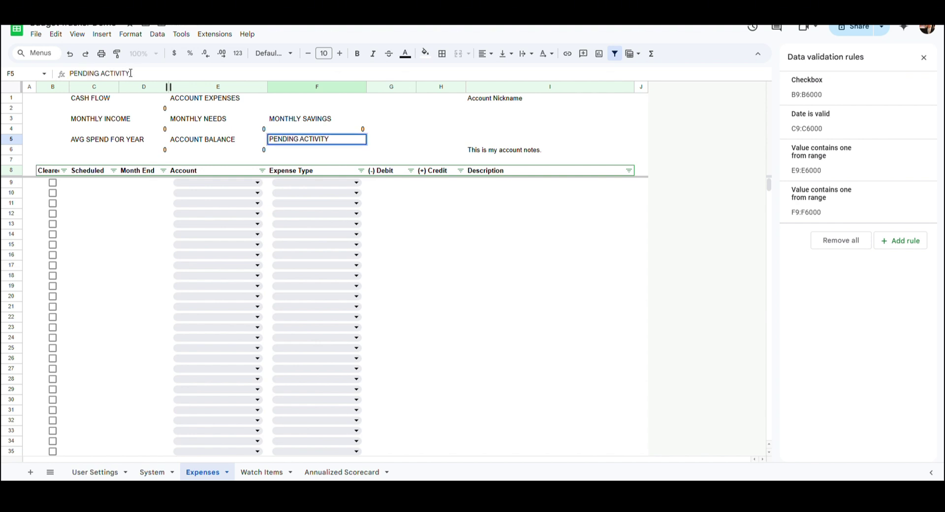
key(Return)
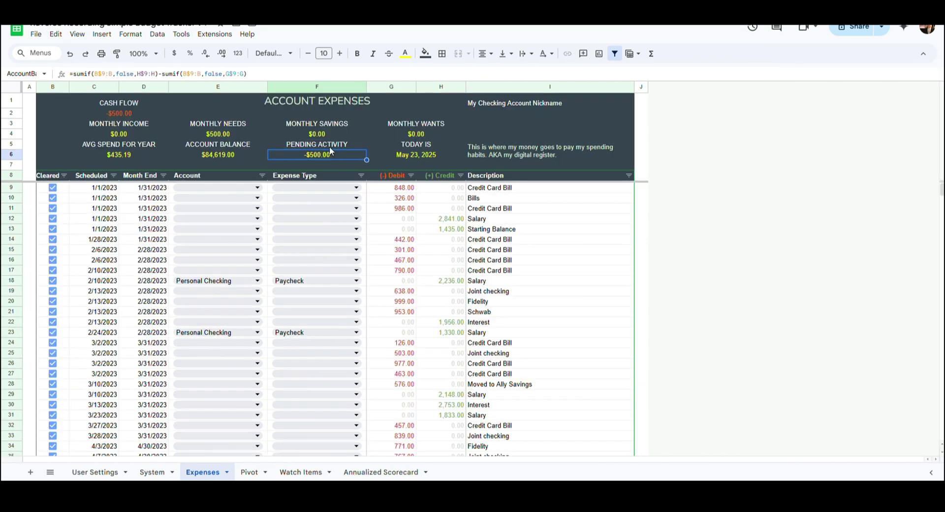
drag(249, 73, 43, 87)
key(ctrl+c)
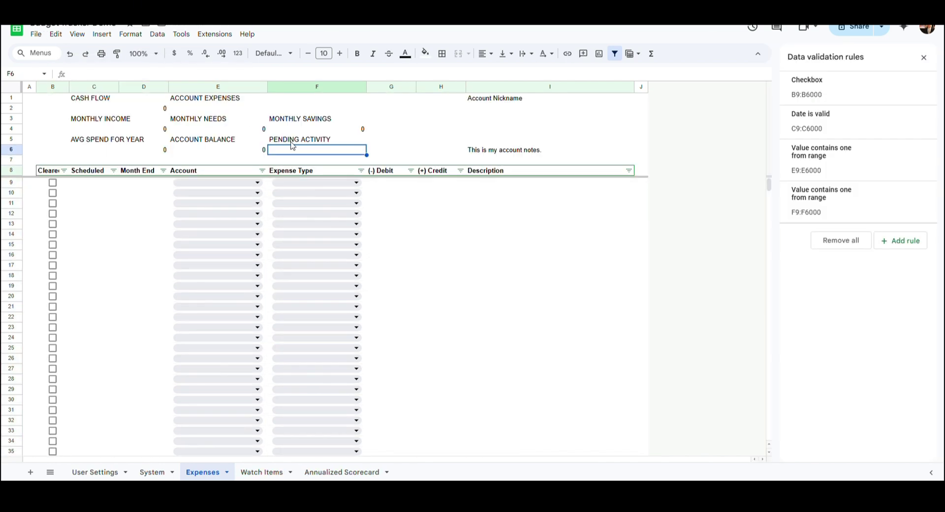
click(269, 75)
key(ctrl+v)
key(Return)
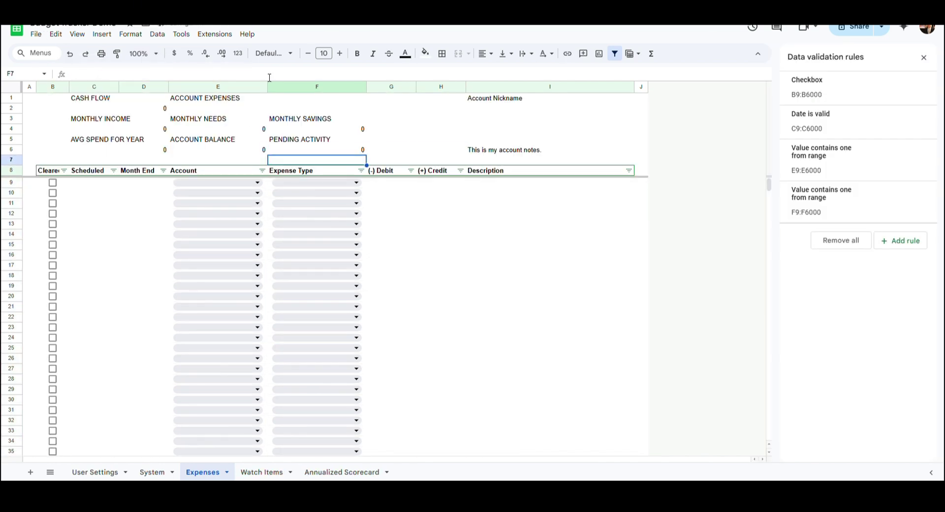
Step: Merge cells G3:H3 and enter the label MONTHLY WANTS
click(428, 118)
drag(388, 118, 421, 121)
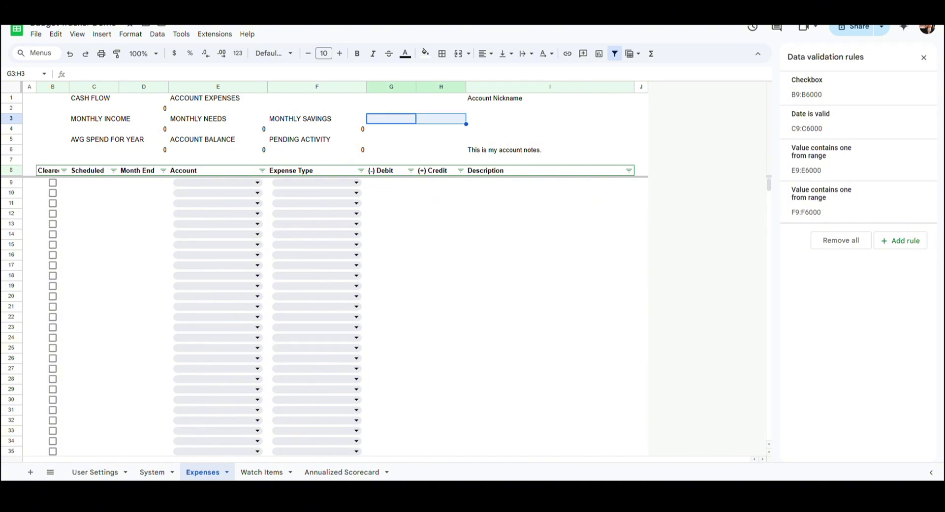
text(MONTHLY WANTS)
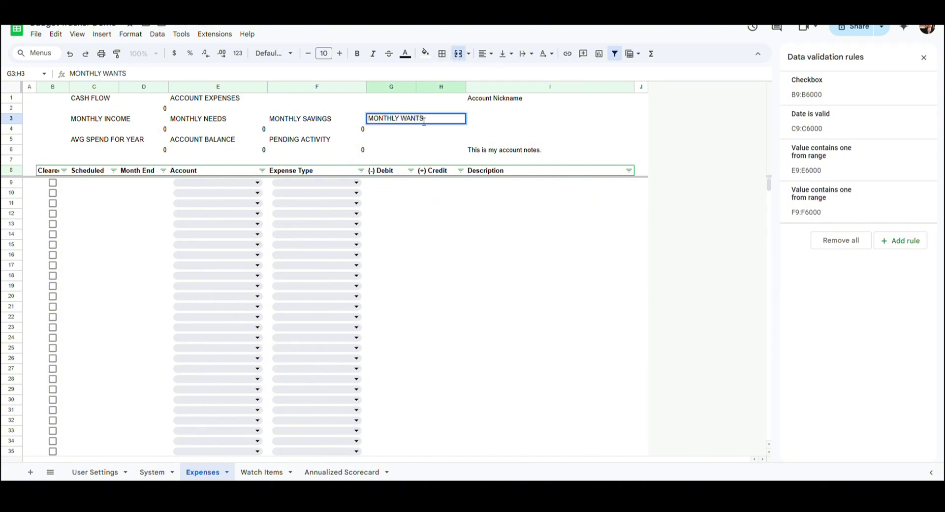
key(Return)
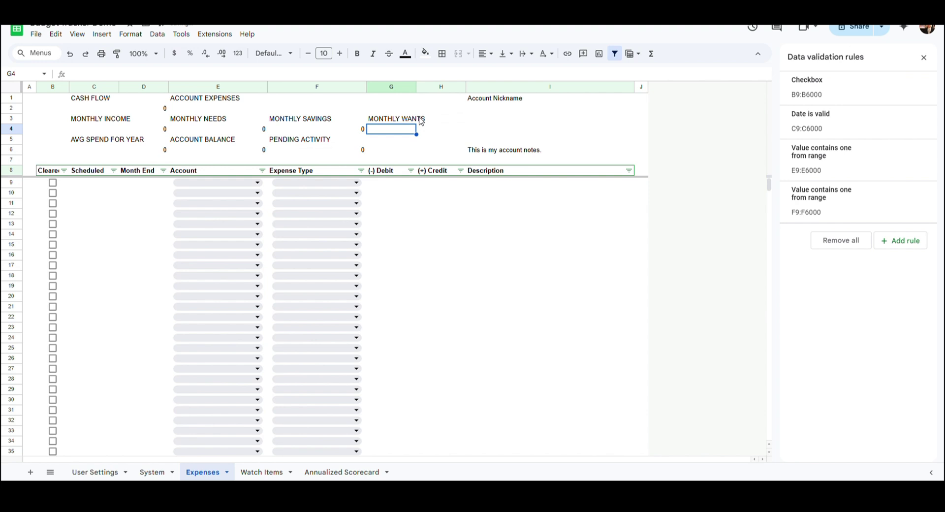
Step: Merge cells G4:H4 and enter the formula =sumifs(System!AE3:AE,System!AD3:AD,eomonth(G6,0),System!AC3:AC,"Wants")
key(shift+Right)
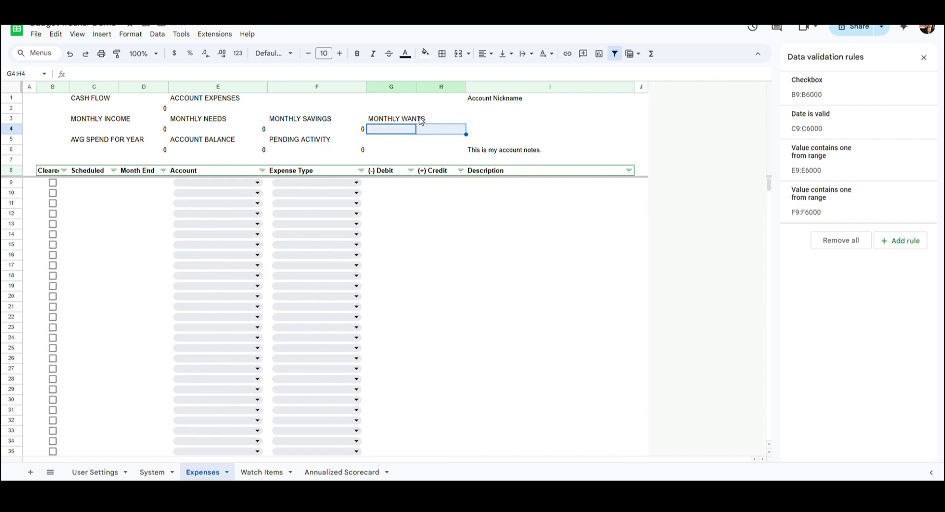
click(458, 53)
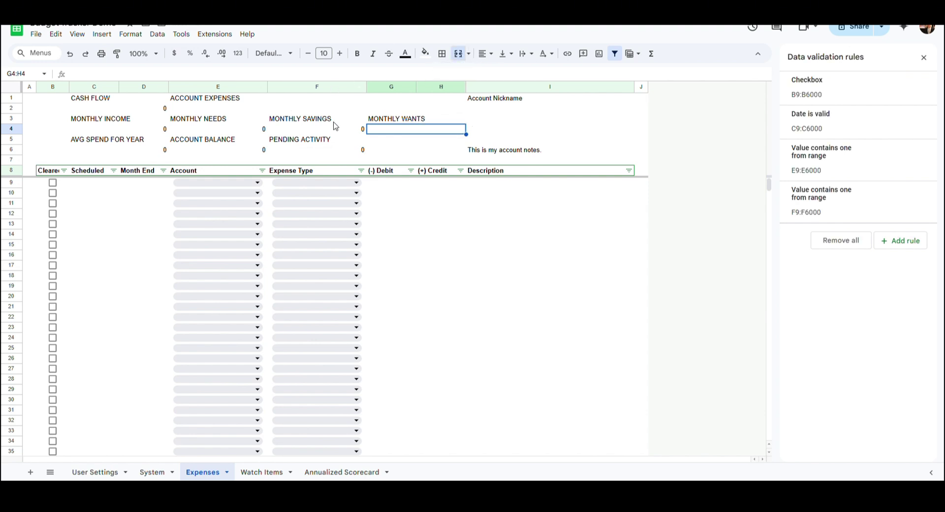
click(309, 75)
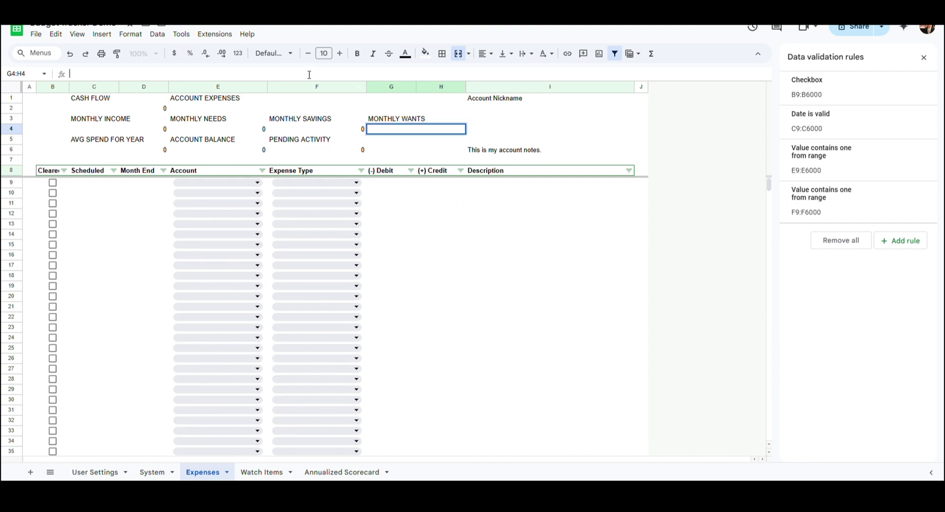
text(=sumifs(System!AE3:AE,System!AD3:AD,eomonth(G6,0),System!AC3:AC,"Wants"))
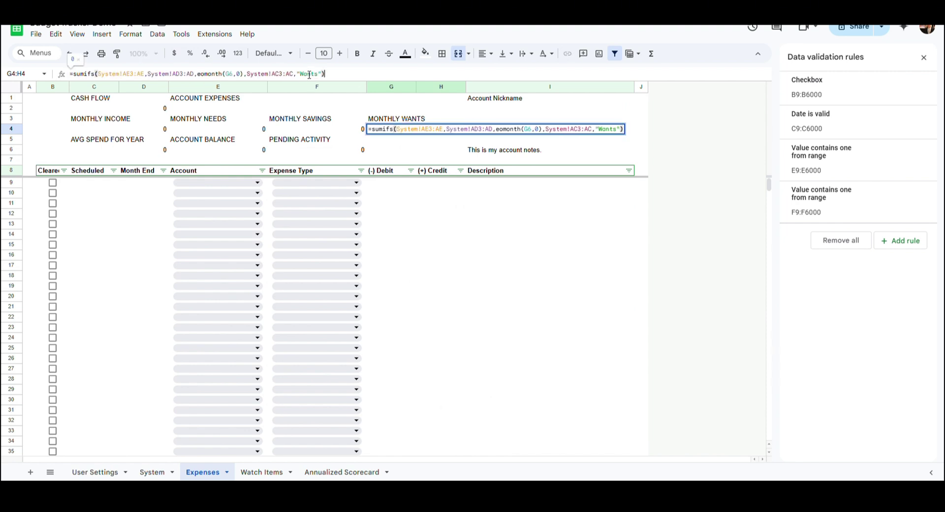
key(Return)
Step: Merge cells G5:H5 with the label TODAY IS and enter the formula =TODAY() in G6
key(shift+Right)
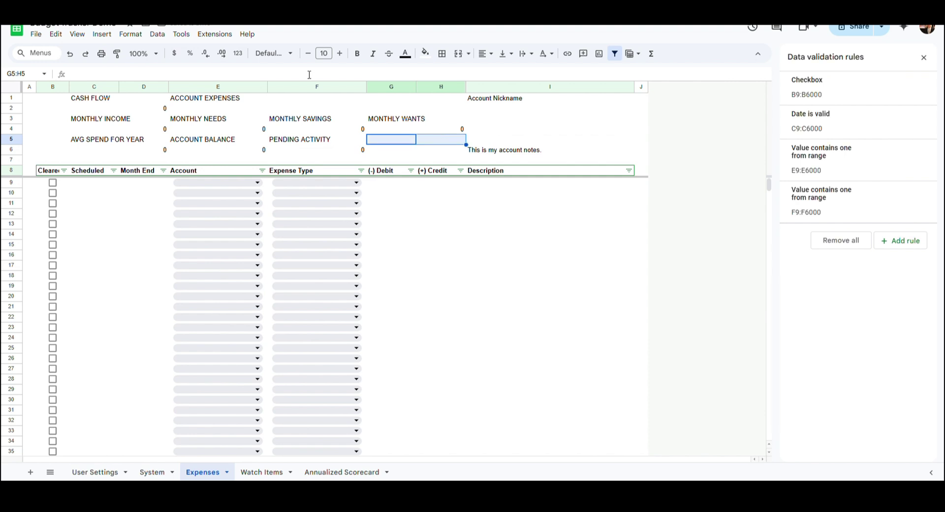
click(458, 54)
text(TODAY IS)
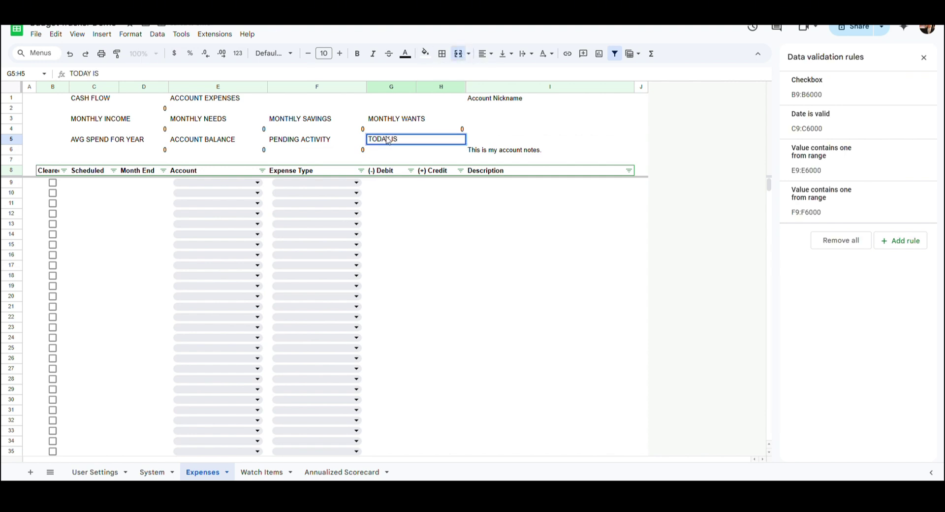
key(Return)
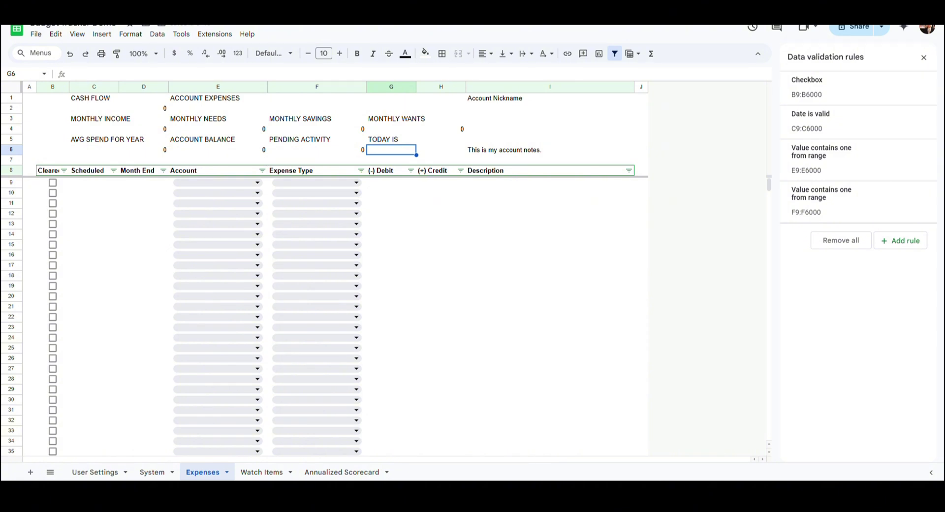
text(=)
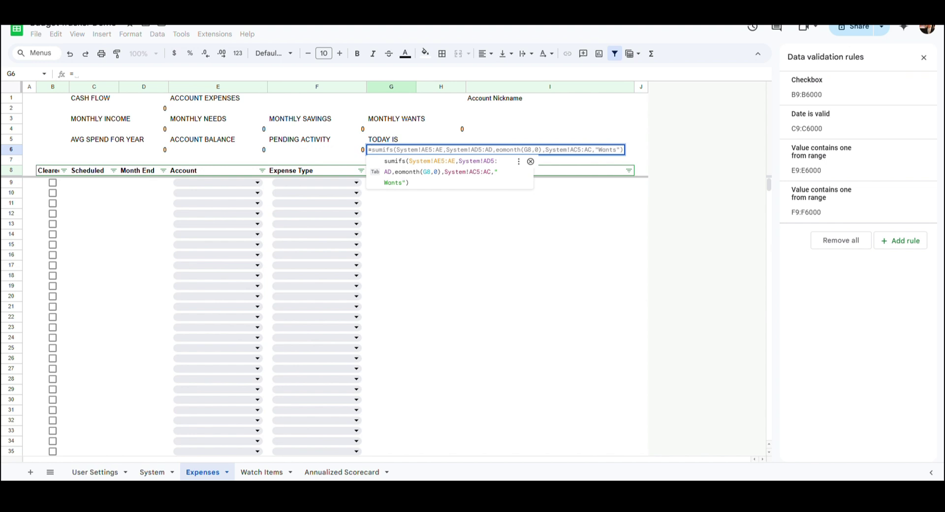
text(TODAY())
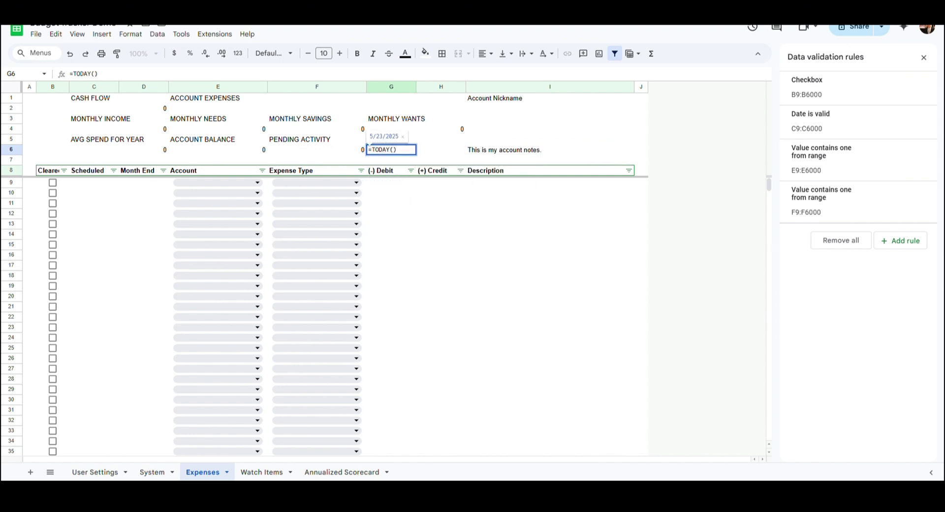
key(Return)
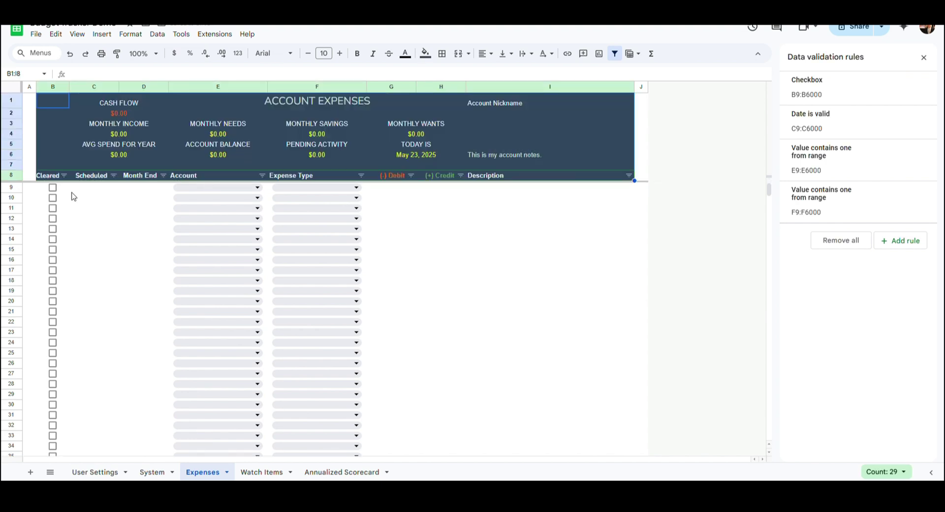
Step: Apply an outer border around the expense entry range B9:I6000
click(42, 187)
key(ctrl+shift+Down)
key(ctrl+shift+Right)
key(ctrl+shift+Right)
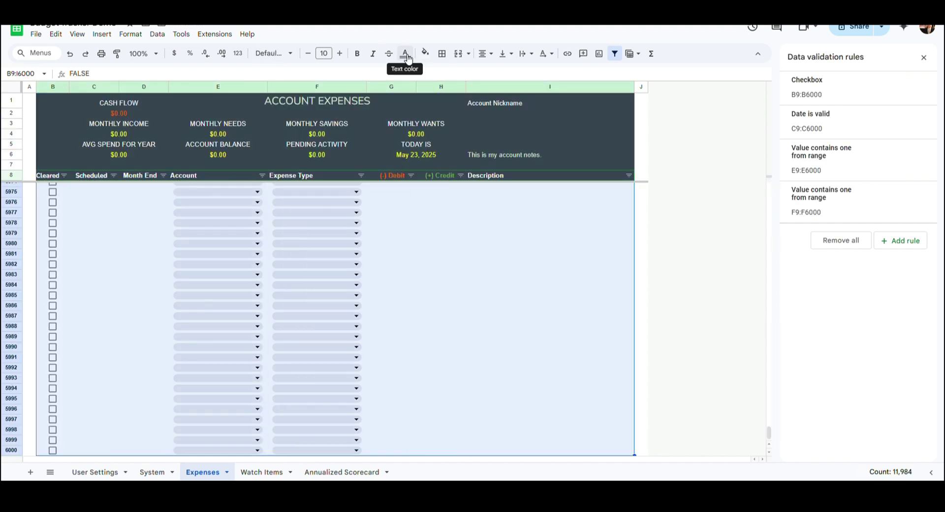
click(441, 53)
click(535, 75)
click(515, 76)
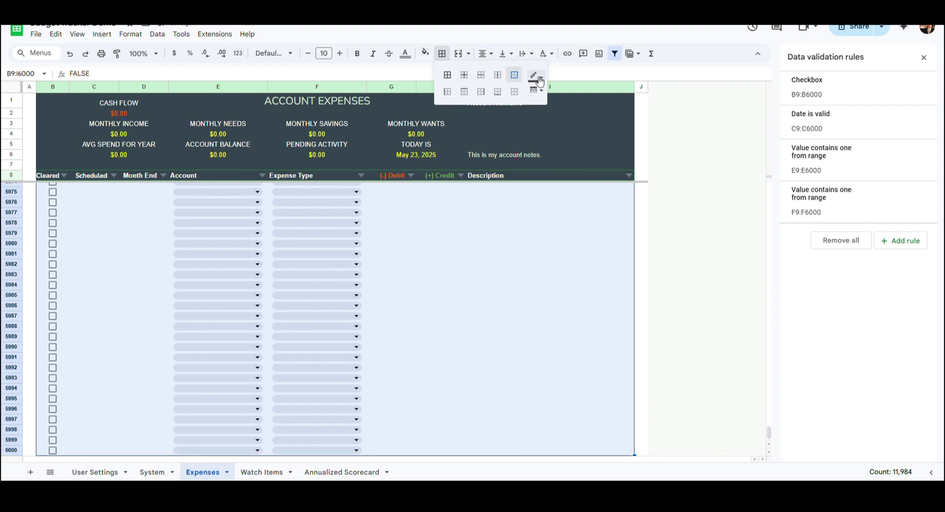
Step: Apply light gray inner horizontal and vertical borders to the expense entry range B9:I6000
click(535, 77)
click(581, 110)
click(481, 74)
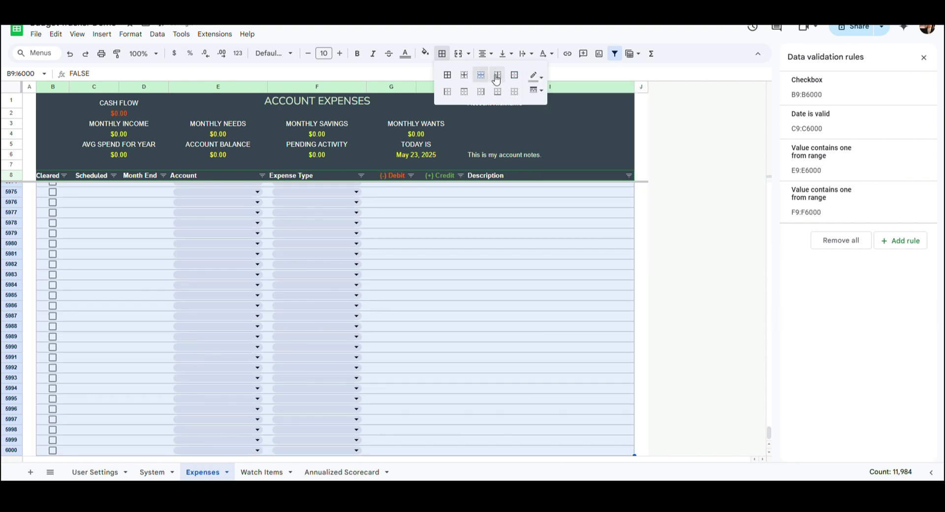
click(498, 75)
click(535, 77)
click(617, 110)
click(498, 75)
click(481, 75)
click(424, 234)
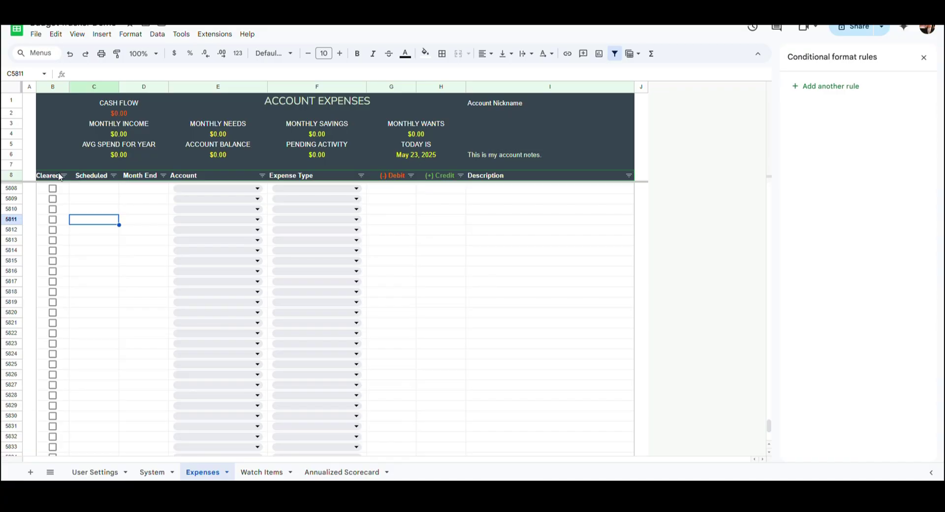
Step: Create a pivot table on a new sheet from the range Expenses!B8:I6000, including the header row
click(51, 179)
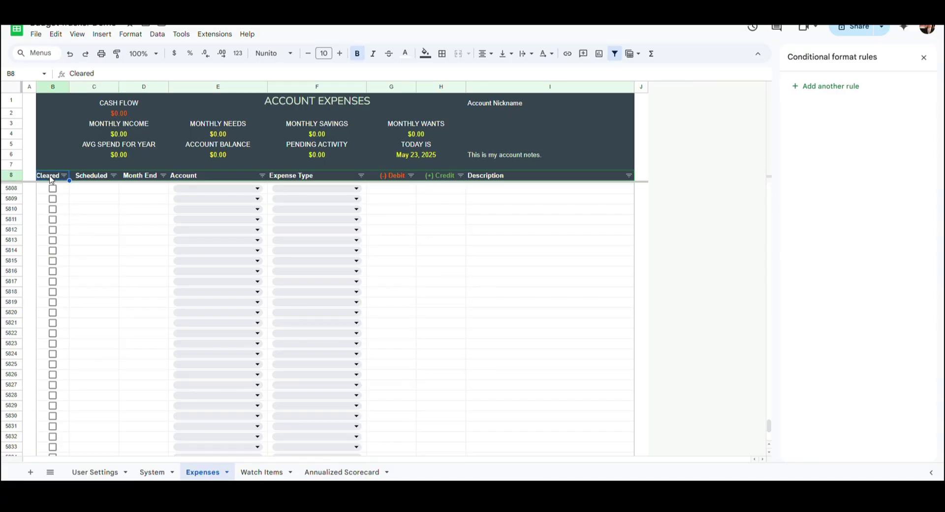
key(shift+Right)
key(shift+Right)
key(shift+Right)
key(shift+Right)
key(shift+Right)
key(shift+Right)
key(shift+Right)
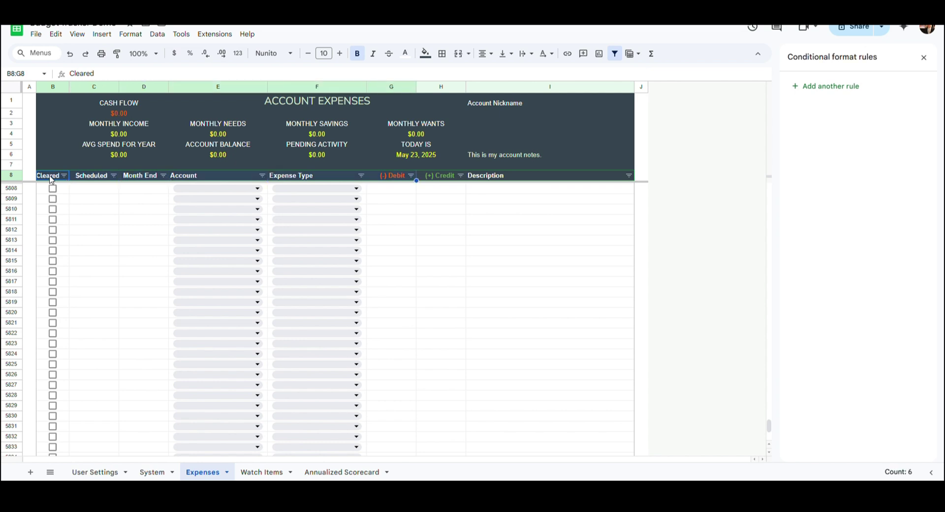
key(ctrl+shift+Down)
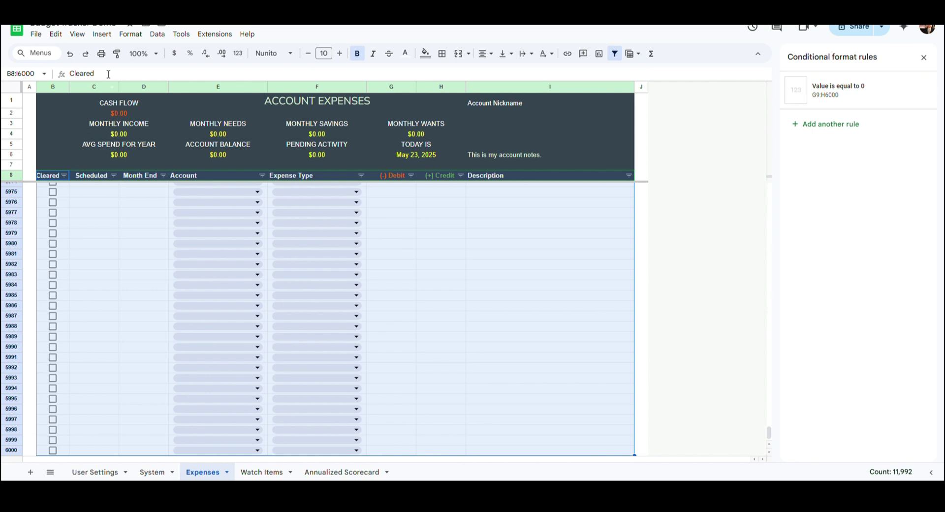
click(102, 34)
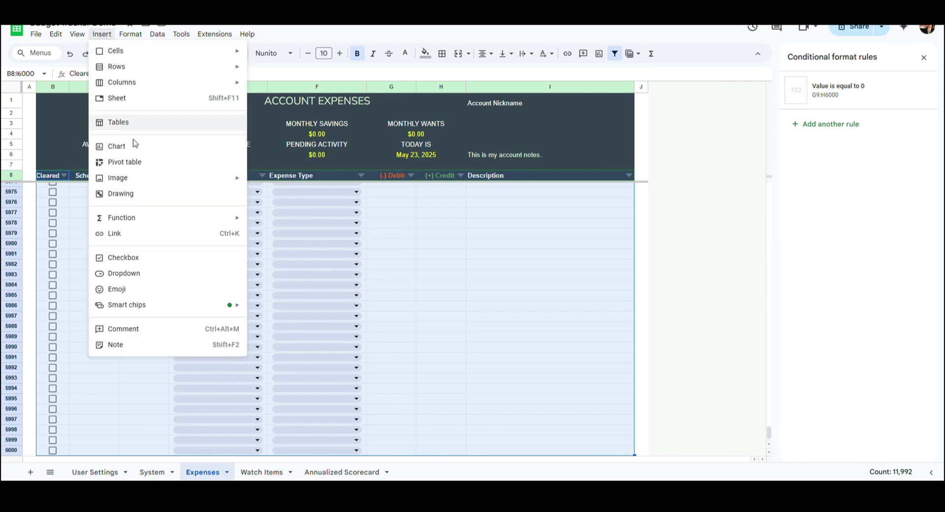
click(144, 163)
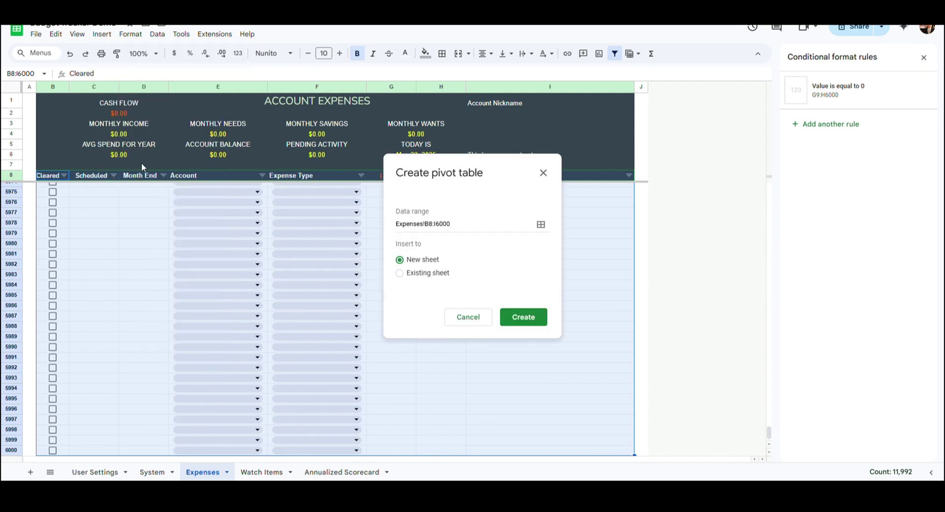
click(519, 318)
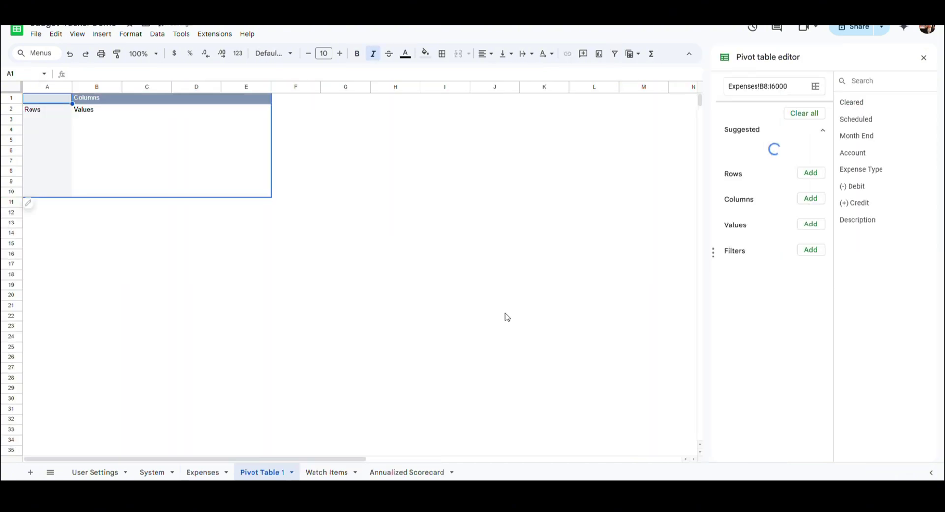
Step: Rename the new pivot table sheet as Pivot
double_click(266, 472)
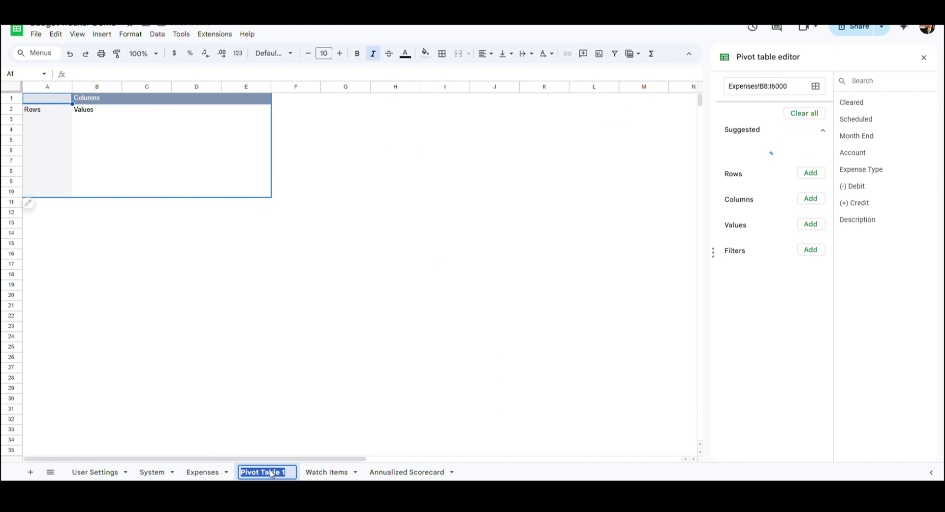
key(End)
key(shift+Left)
key(shift+Left)
key(shift+Left)
key(shift+Left)
key(shift+Left)
key(shift+Left)
key(shift+Left)
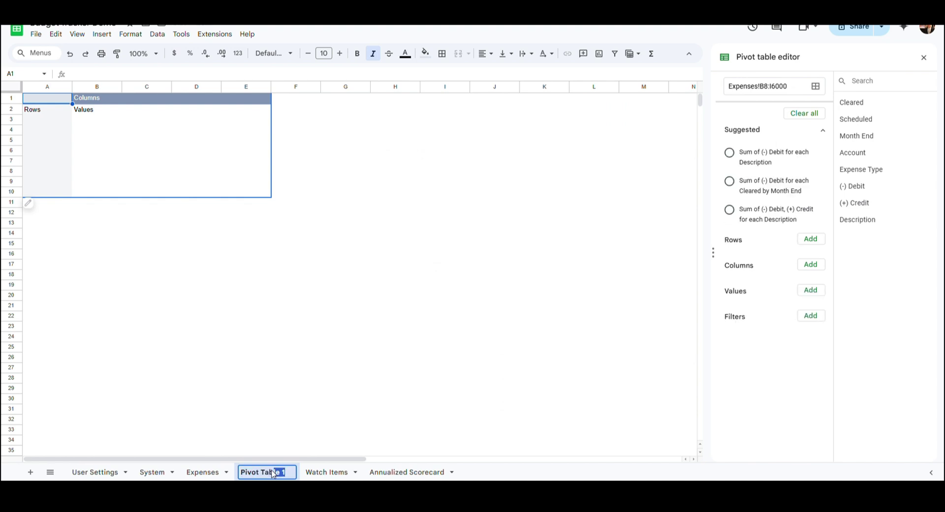
key(BackSpace)
key(Return)
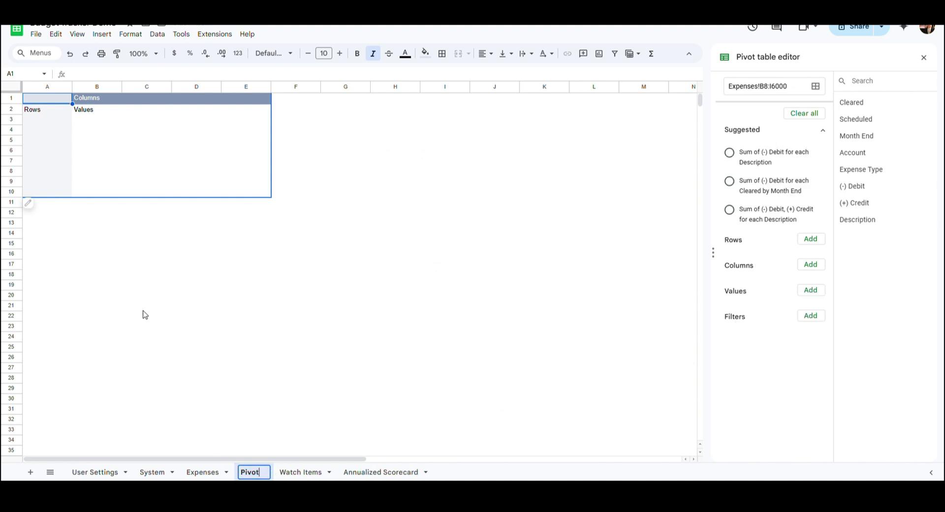
click(116, 224)
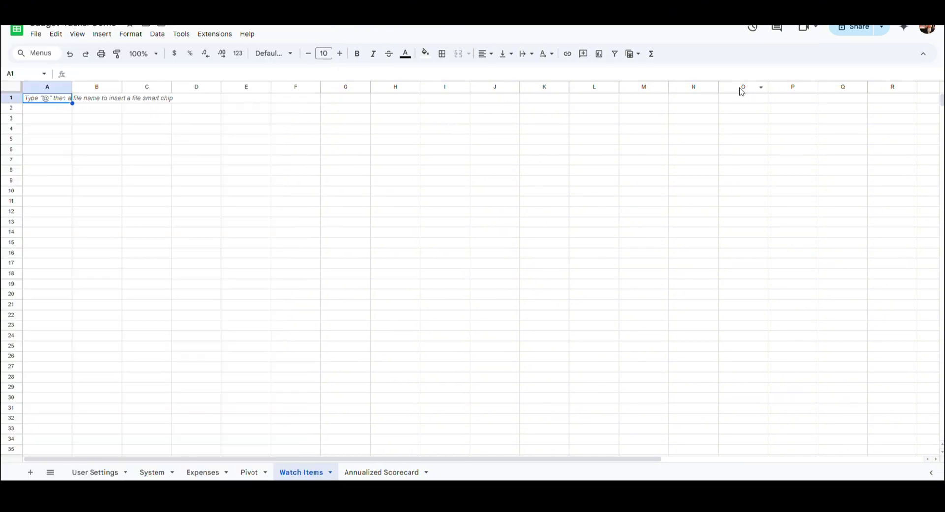
Step: Trim the Watch Items sheet by deleting columns O to Z and rows 25 to 1000
click(743, 87)
key(ctrl+shift+Right)
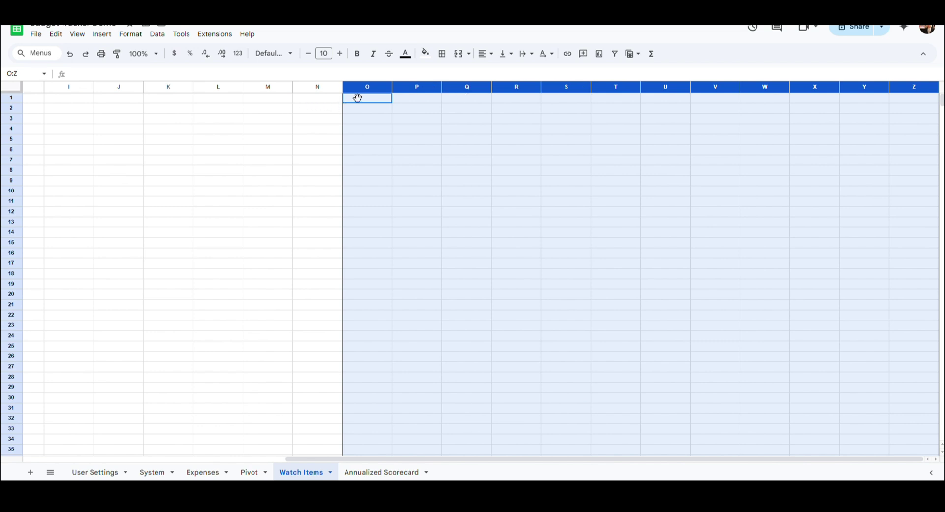
right_click(375, 92)
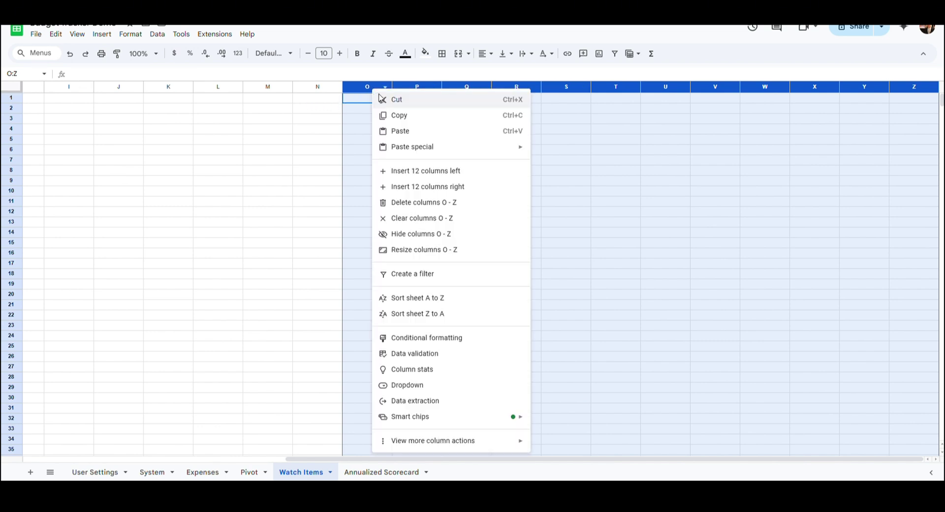
click(413, 205)
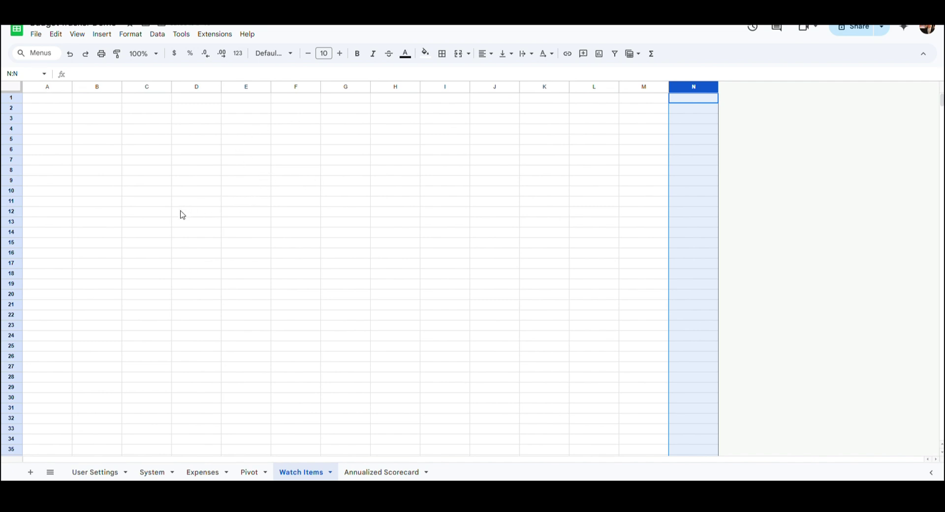
click(14, 348)
key(ctrl+shift+Down)
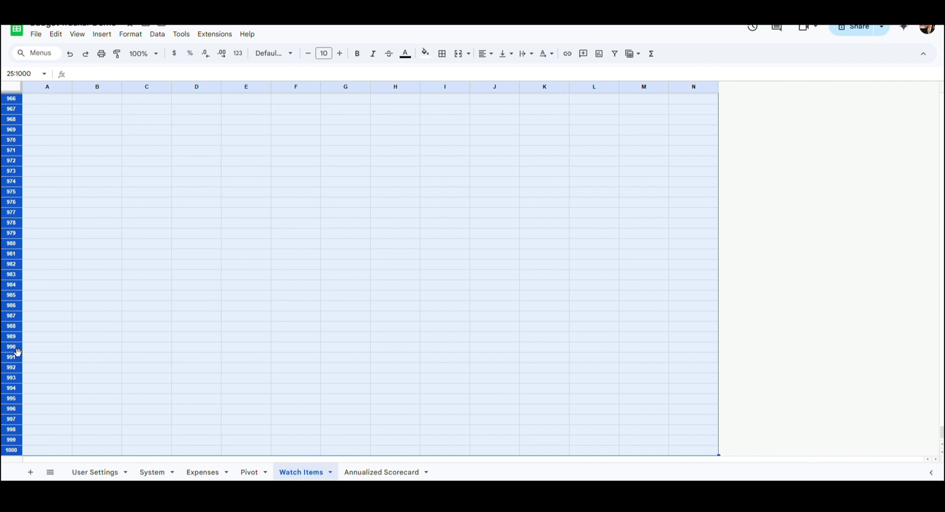
right_click(17, 351)
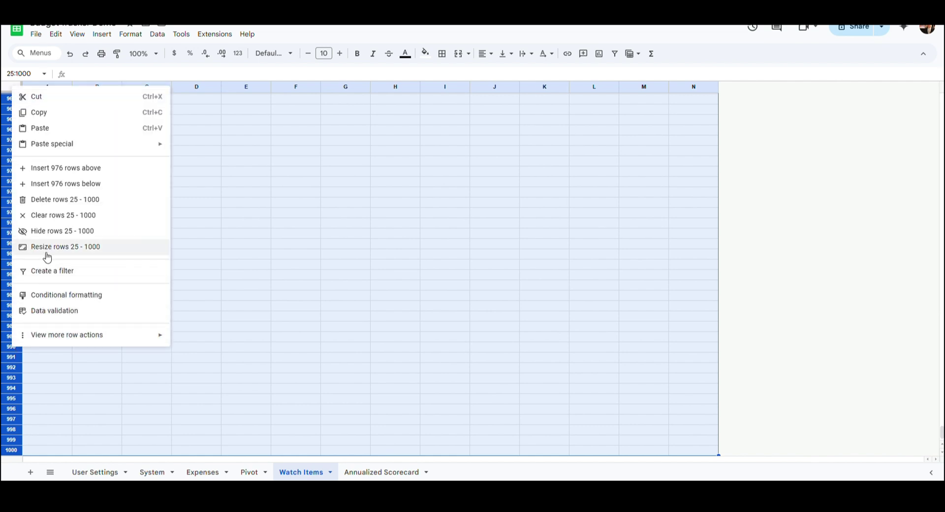
click(60, 201)
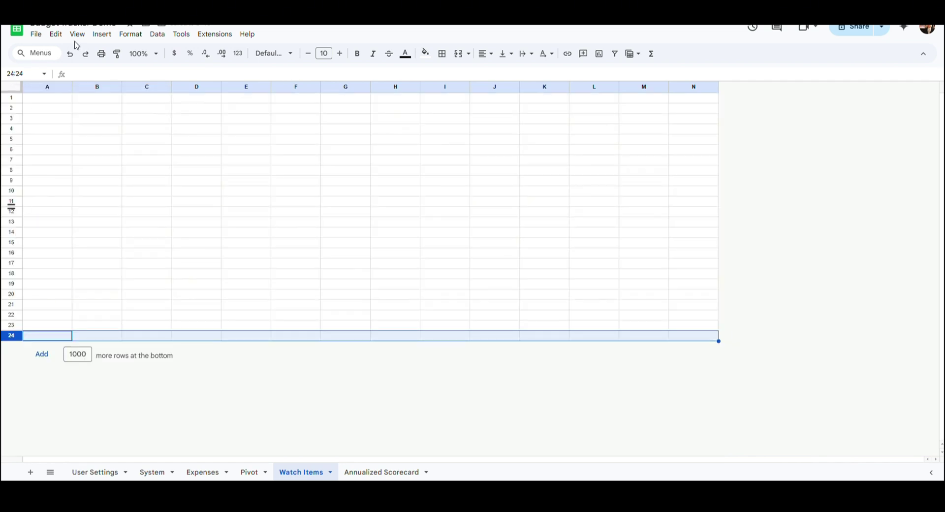
Step: Resize the spacer columns A, H and N of the Watch Items sheet to 27 pixels wide
click(50, 87)
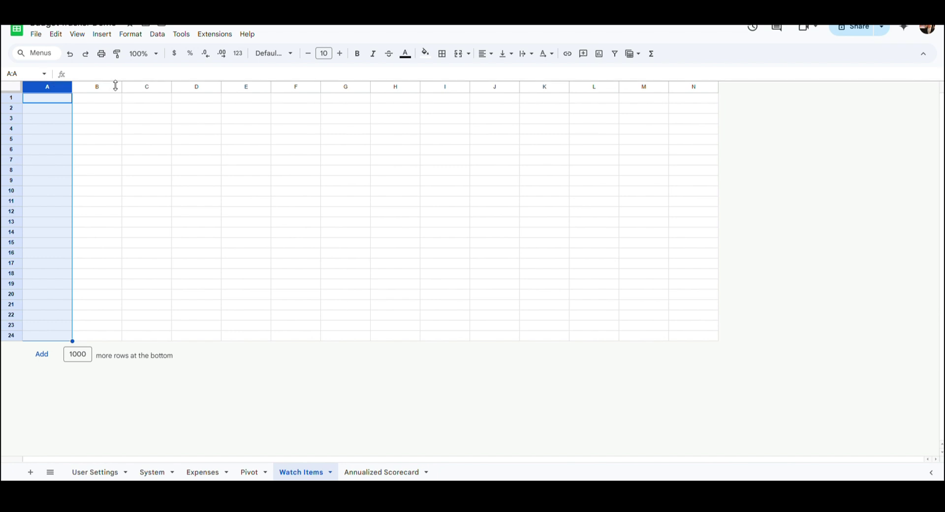
ctrl+click(395, 87)
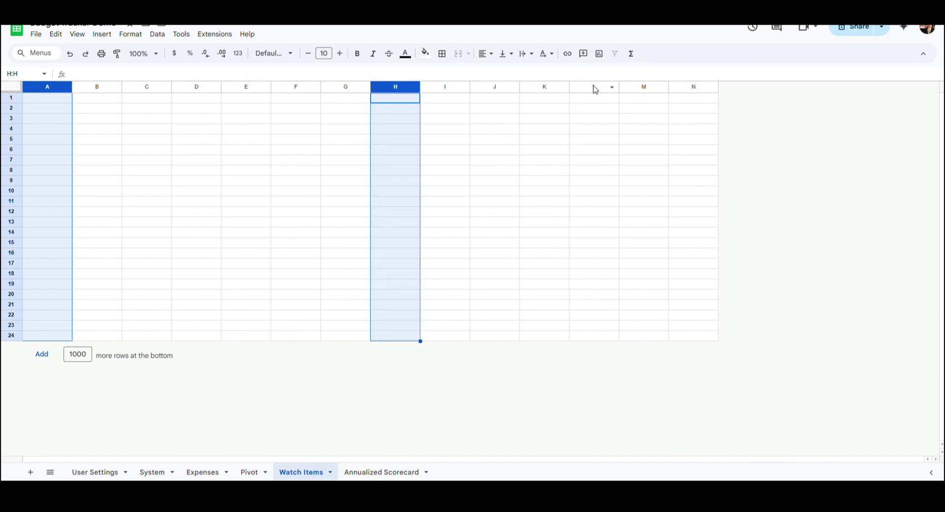
ctrl+click(687, 89)
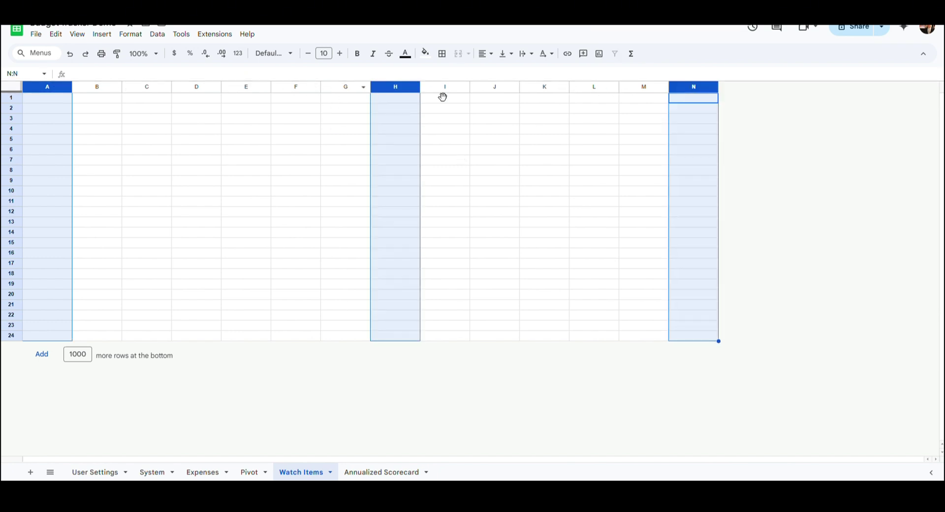
right_click(399, 92)
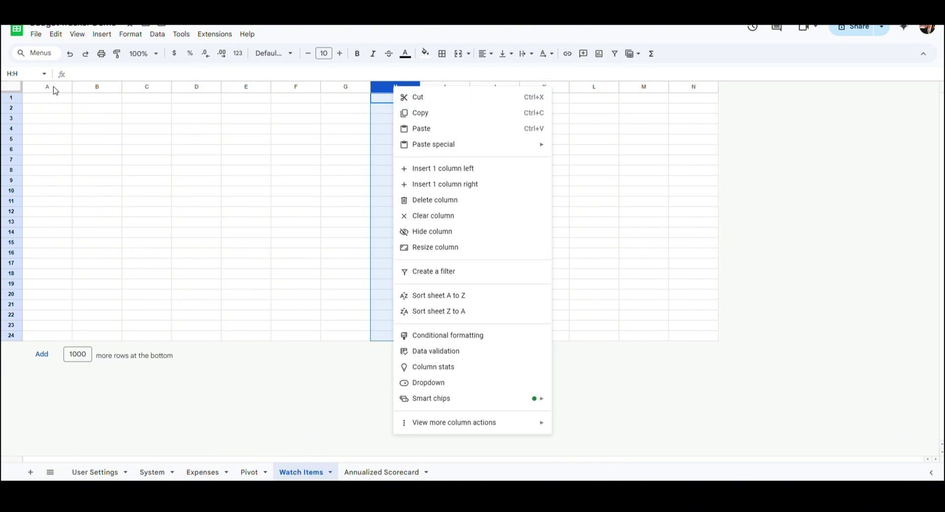
ctrl+right_click(52, 90)
ctrl+right_click(690, 88)
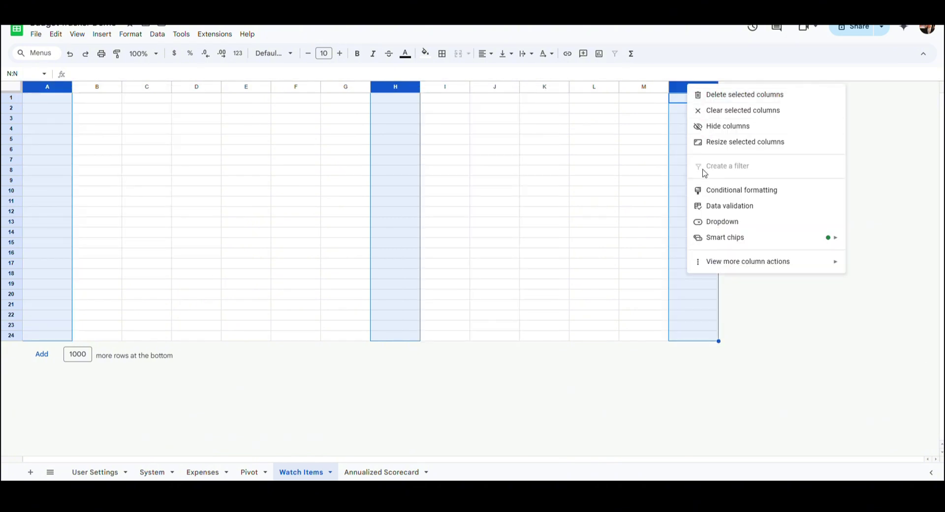
click(719, 142)
text(2)
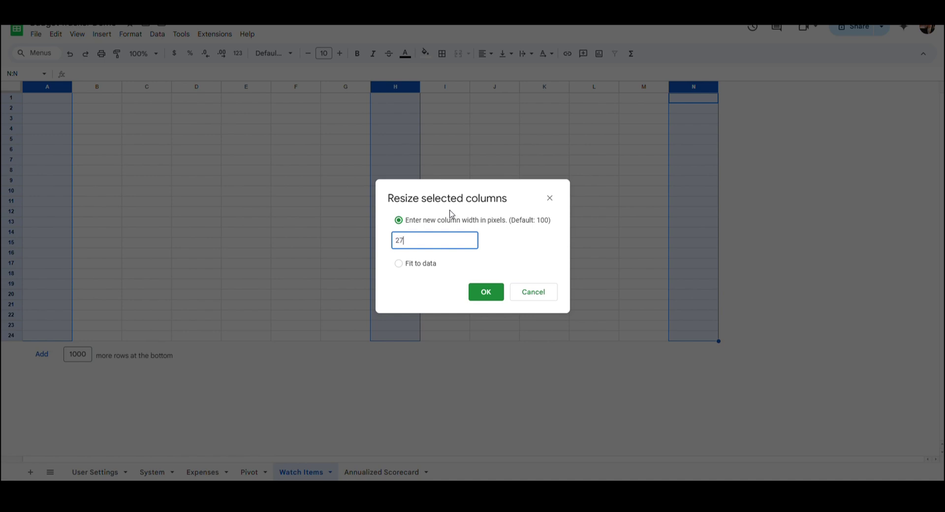
text(7)
key(Return)
Step: Set the width of column B to 196 pixels and of columns C to F to 60 pixels
right_click(69, 91)
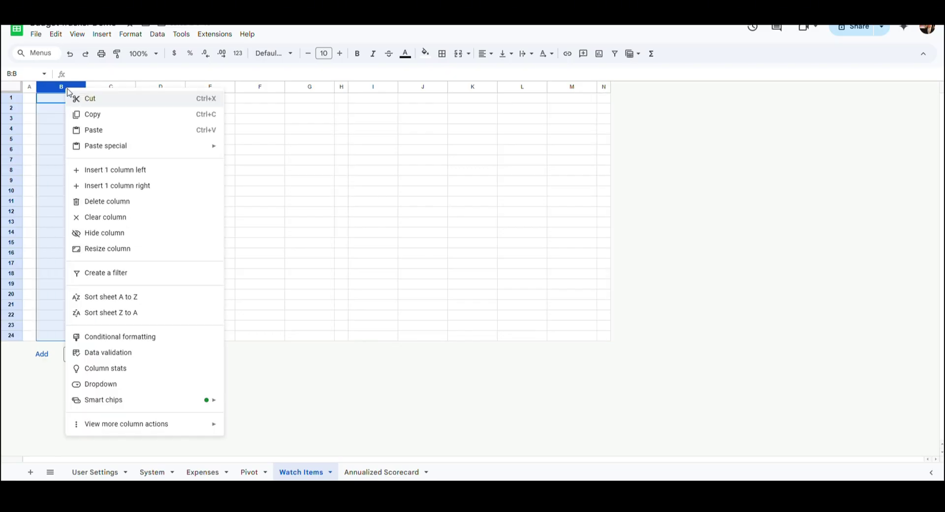
click(108, 249)
text(196)
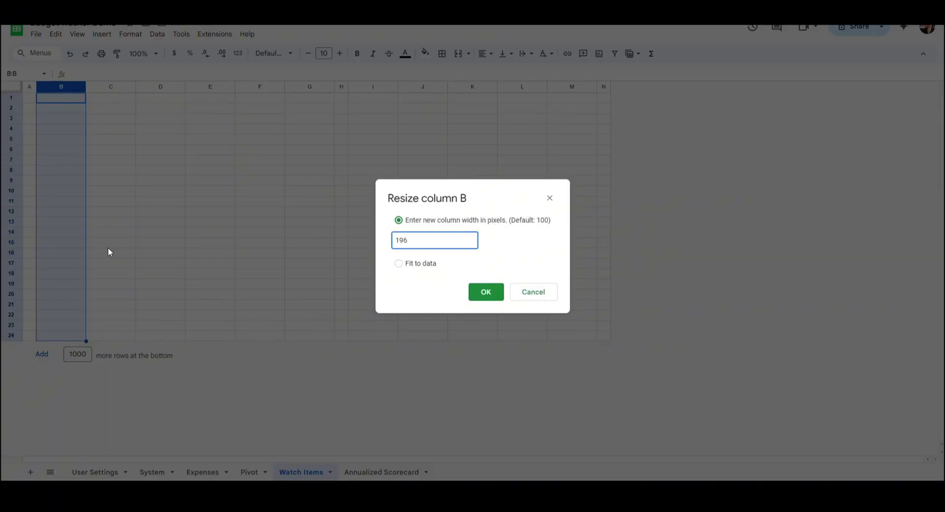
key(Return)
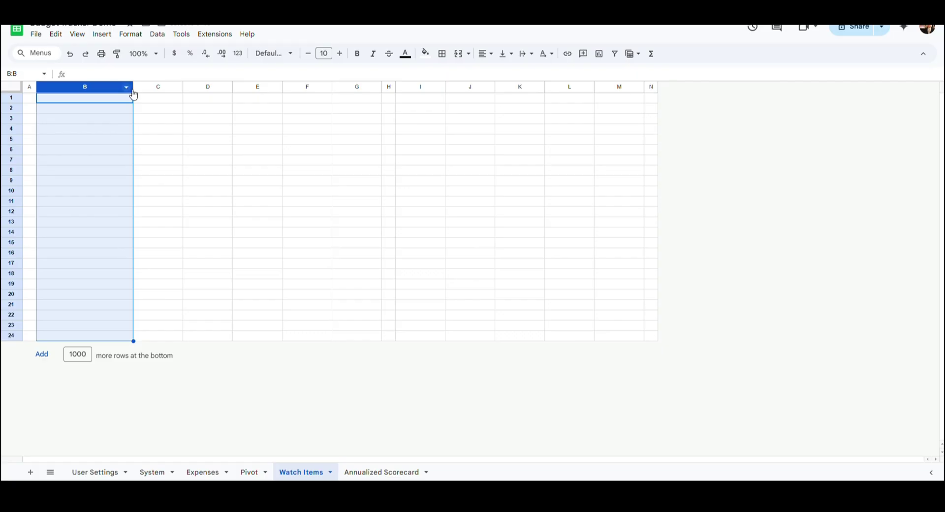
click(160, 88)
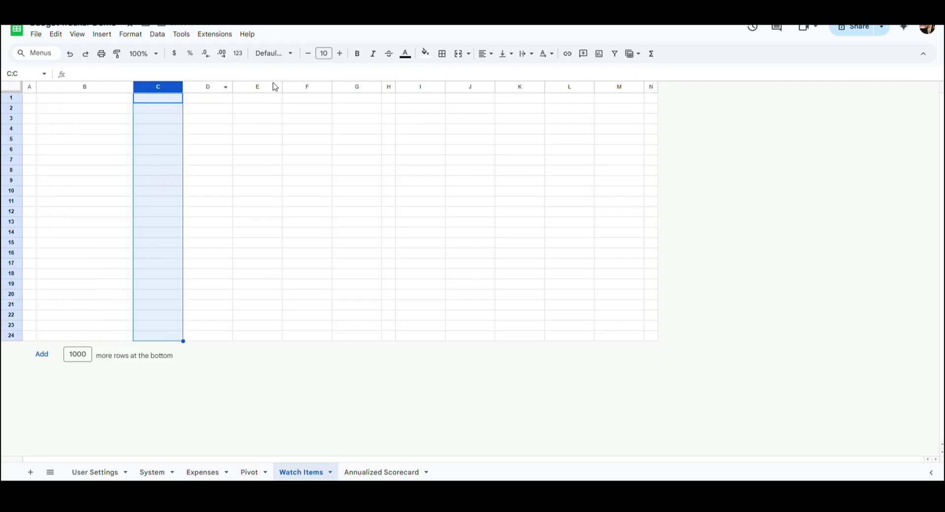
shift+click(316, 91)
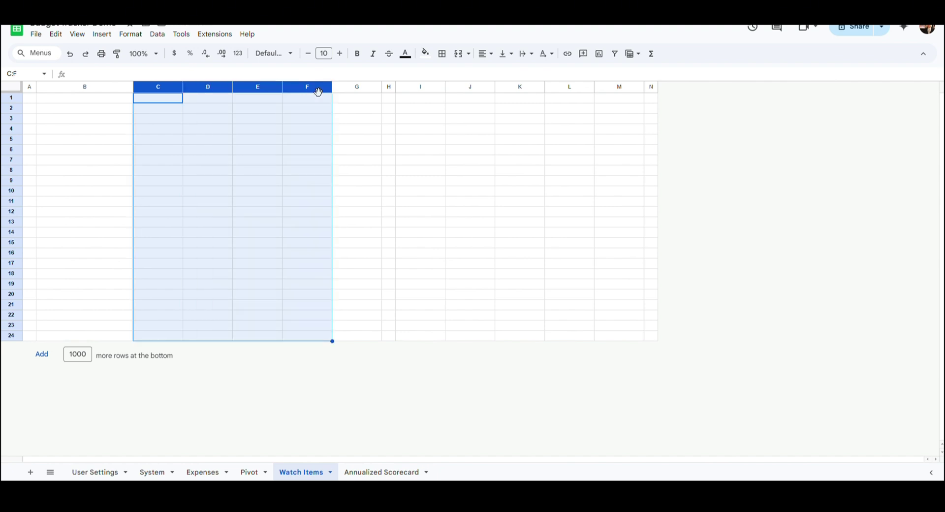
right_click(318, 92)
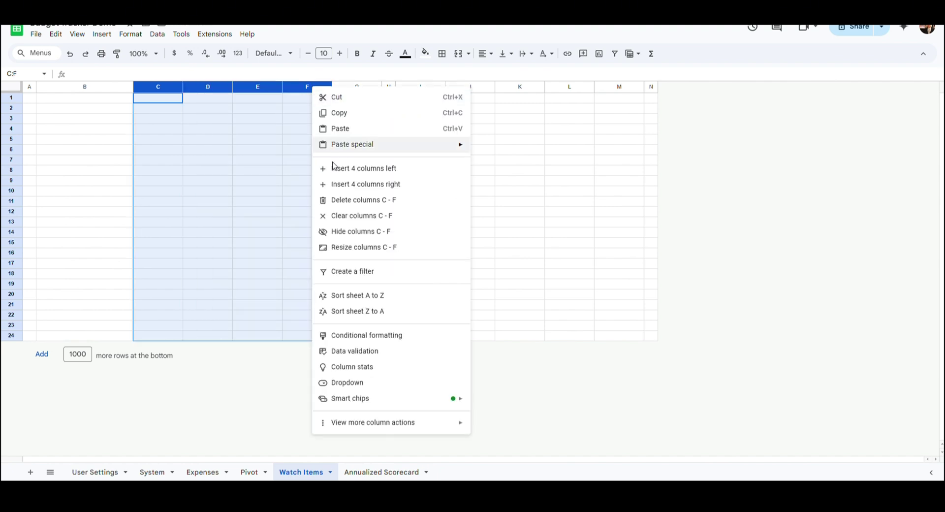
click(344, 247)
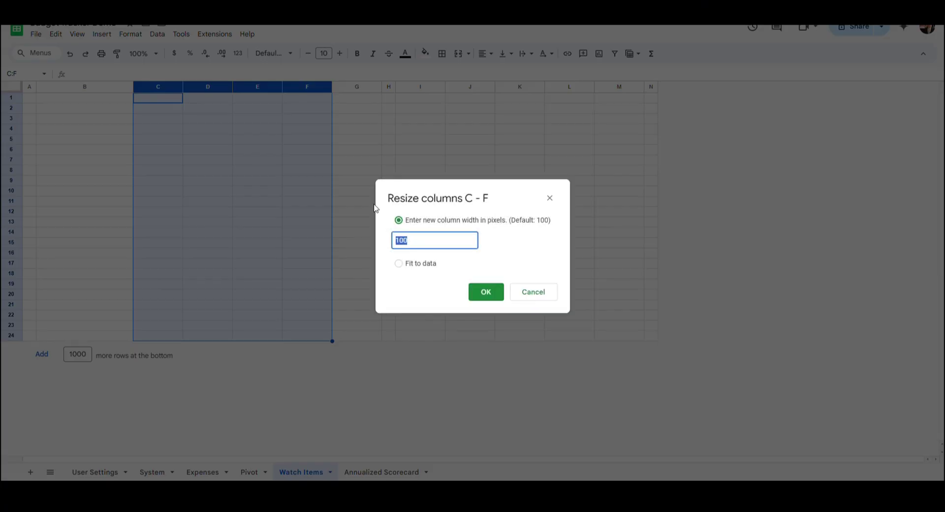
text(60)
key(Return)
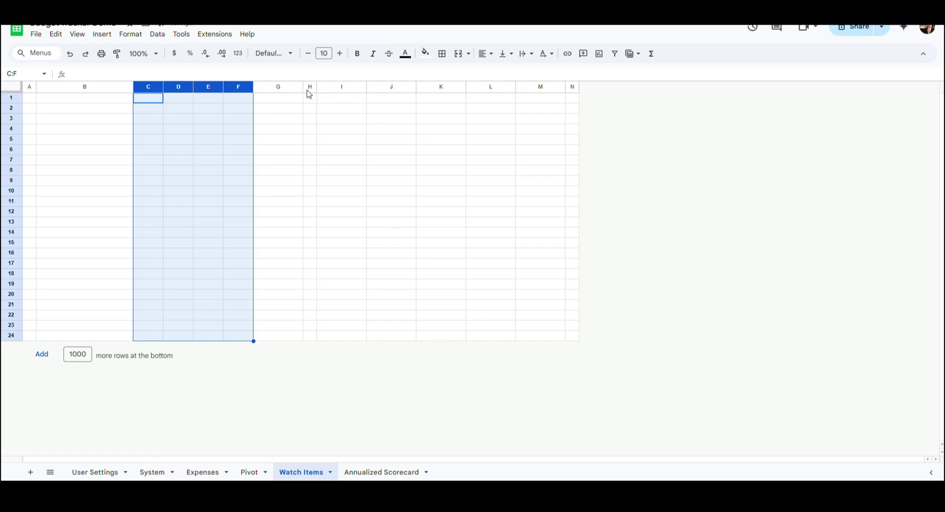
Step: Set the width of column G to 215 pixels
right_click(279, 90)
click(338, 247)
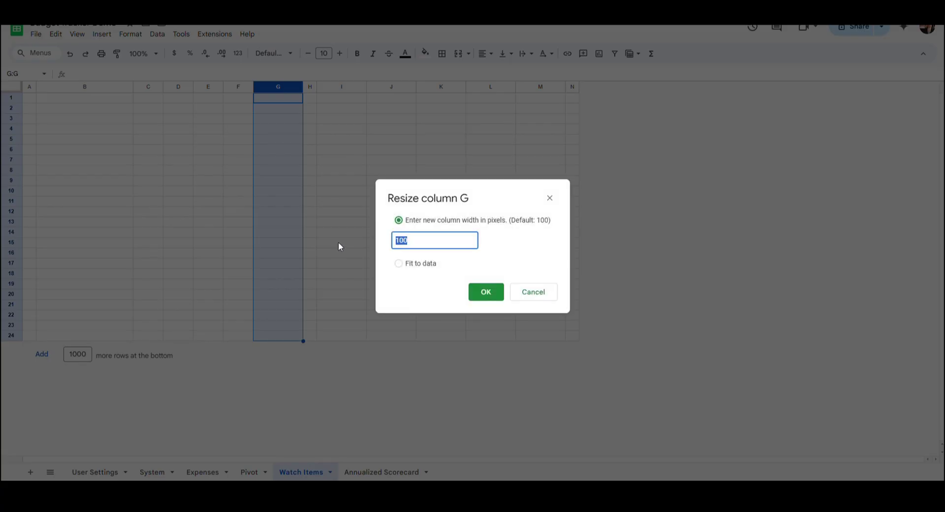
text(215)
key(Return)
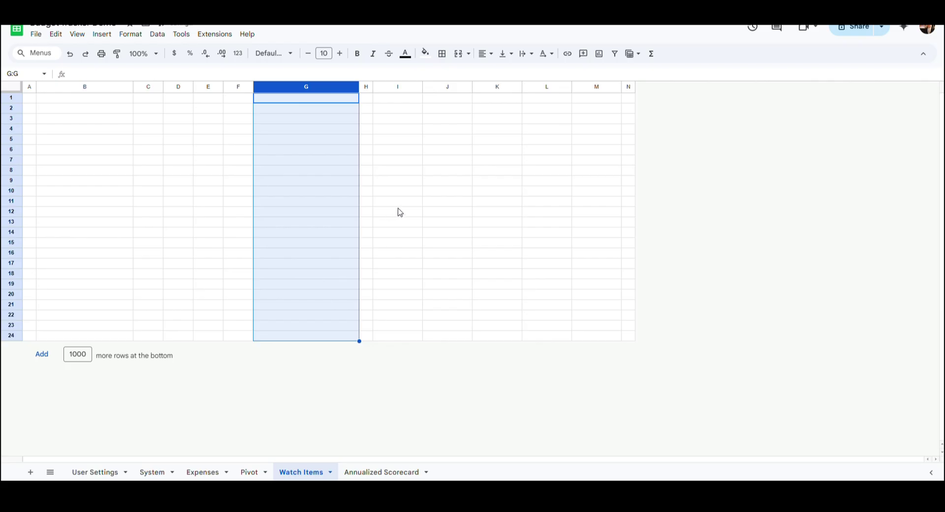
Step: Set the width of column I to 196 pixels and of column M to 43 pixels
click(405, 89)
right_click(408, 90)
click(440, 245)
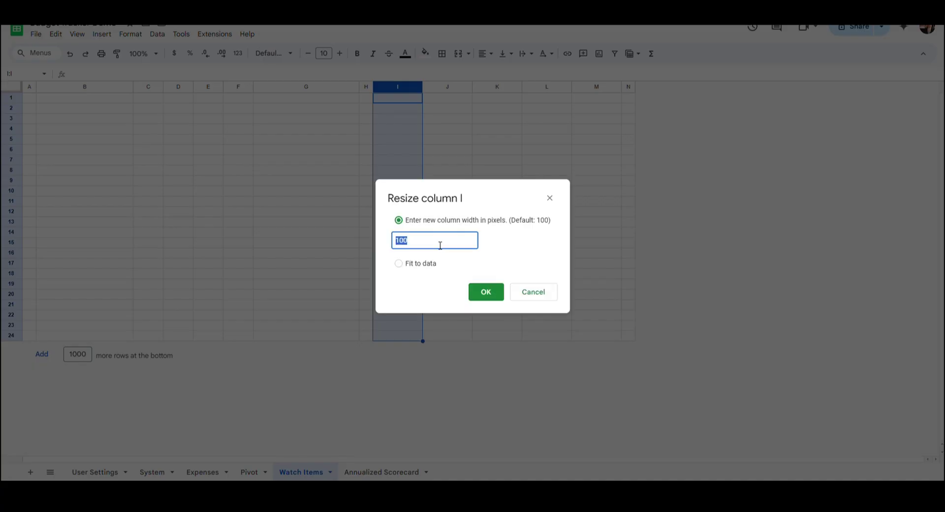
text(196)
key(Return)
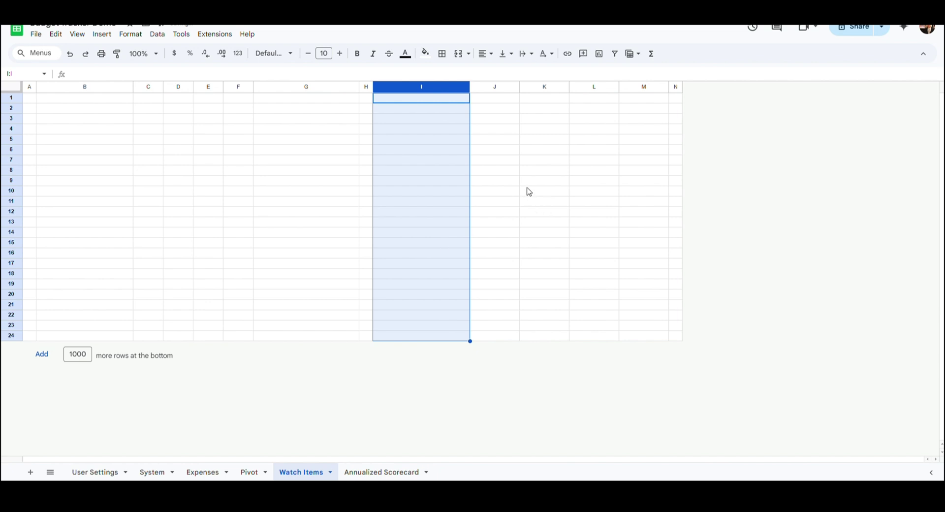
click(651, 93)
right_click(650, 93)
click(679, 248)
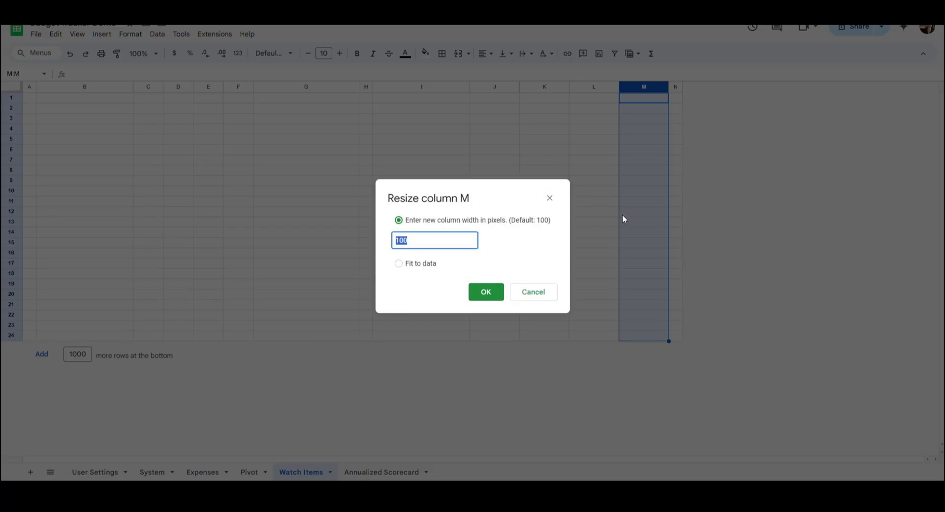
text(43)
key(Return)
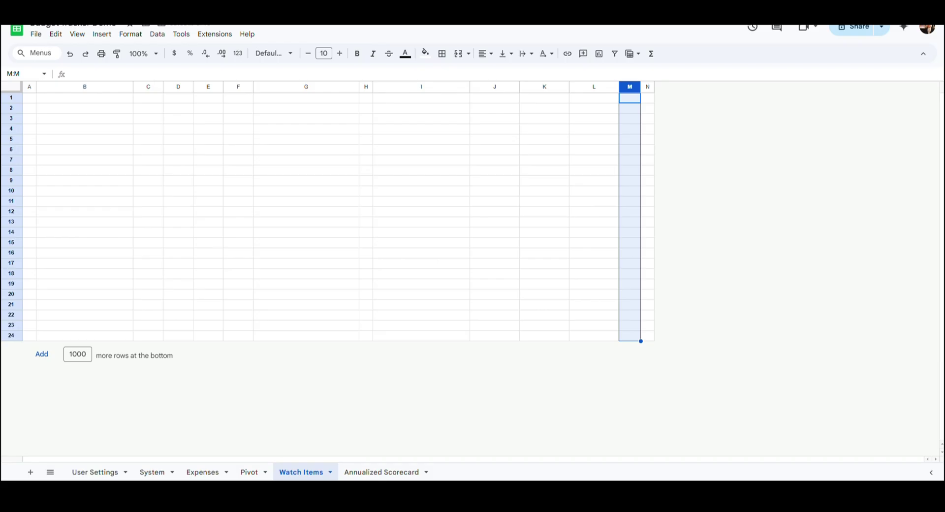
Step: Merge cells B1:G1 and enter the centered title "RECURRING BILLS"
click(120, 100)
shift+click(276, 101)
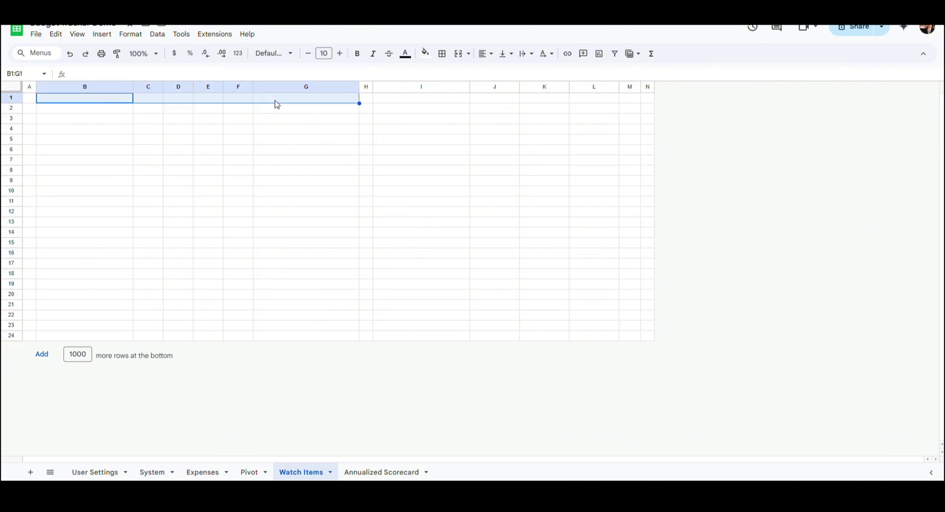
click(459, 54)
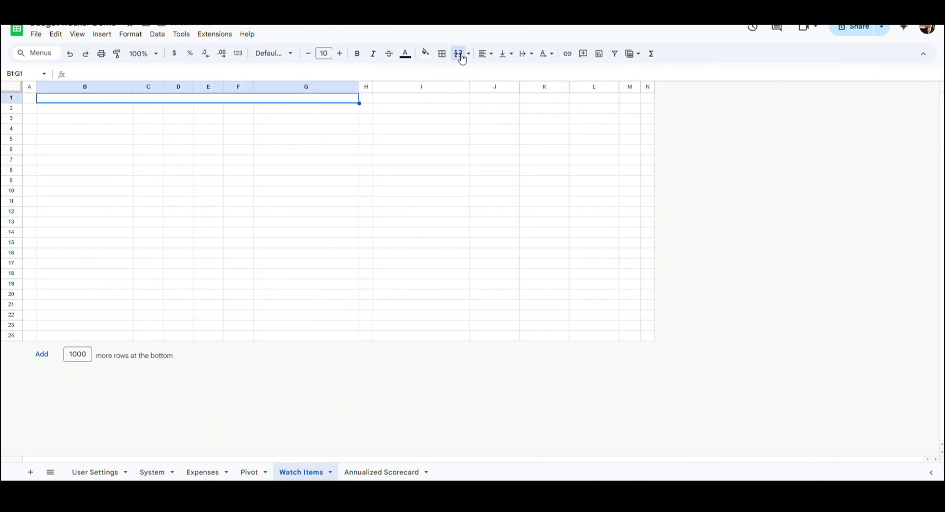
text(RECURRING BILLS)
key(Return)
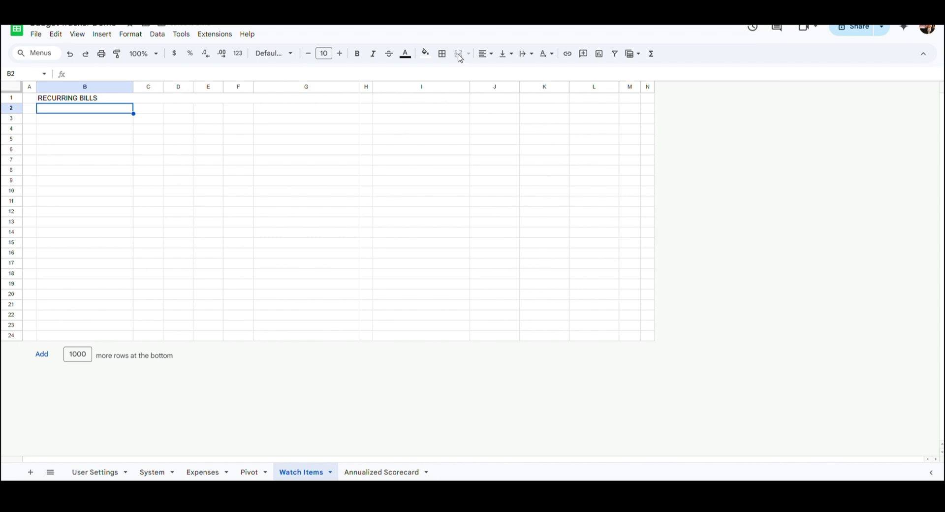
key(Up)
click(486, 53)
click(500, 73)
Step: Merge cells D2:F2 and enter the centered heading "Month"
click(181, 112)
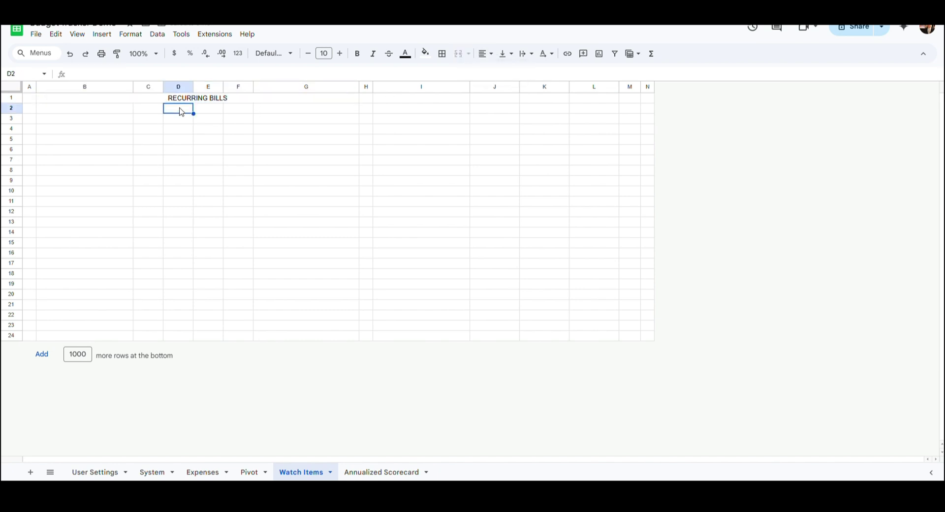
drag(182, 112, 238, 110)
click(458, 54)
text(Month)
click(495, 57)
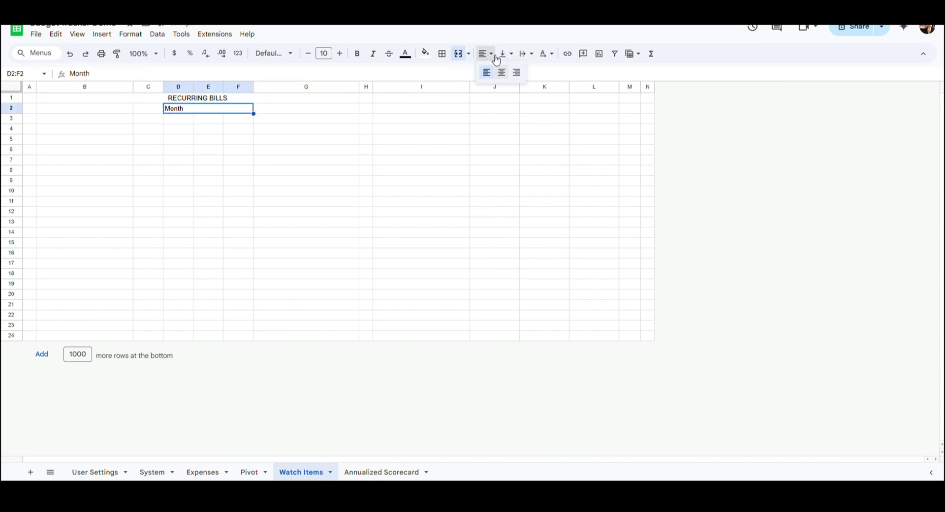
click(501, 73)
Step: Enter the headers Category, Date Due, Current, Prev, Avg and System Message in cells B3 to G3
click(74, 120)
text(Cat)
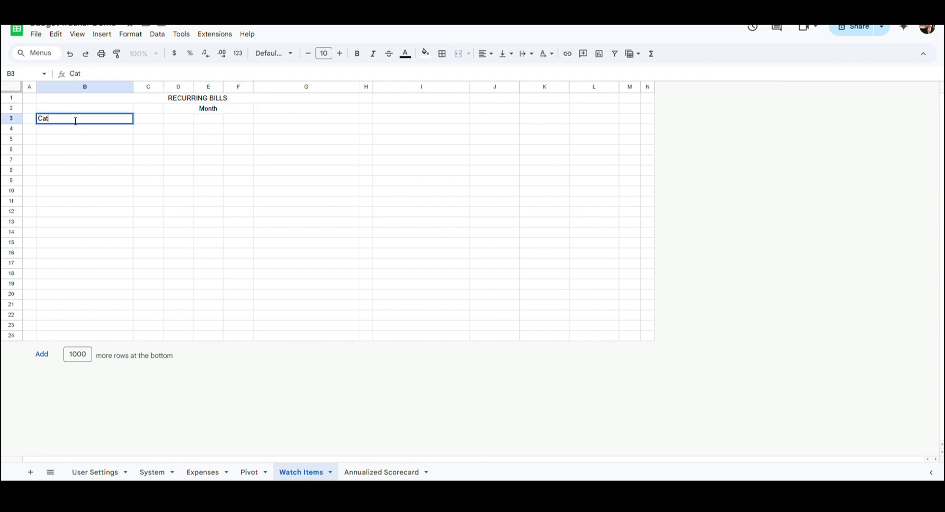
text(egory)
key(Tab)
text(Date Due)
key(Tab)
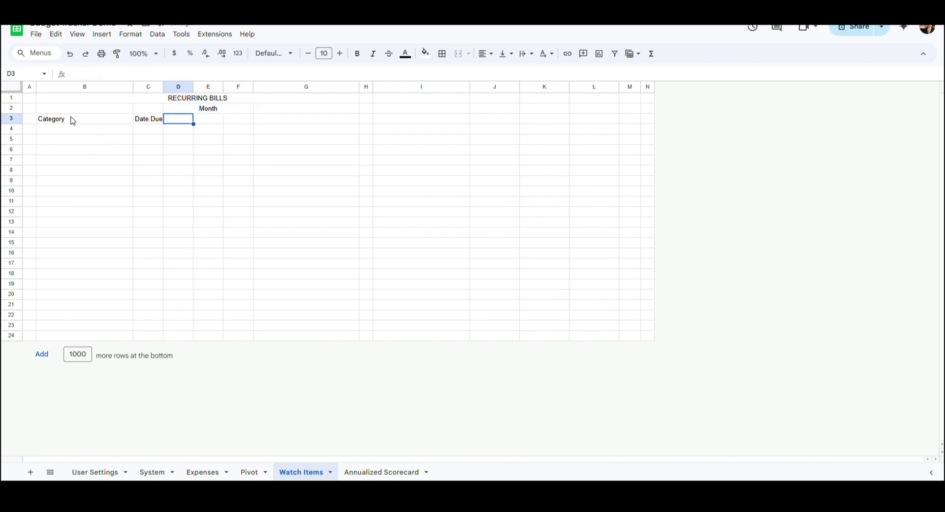
text(Current)
key(Tab)
text(Prev)
key(Tab)
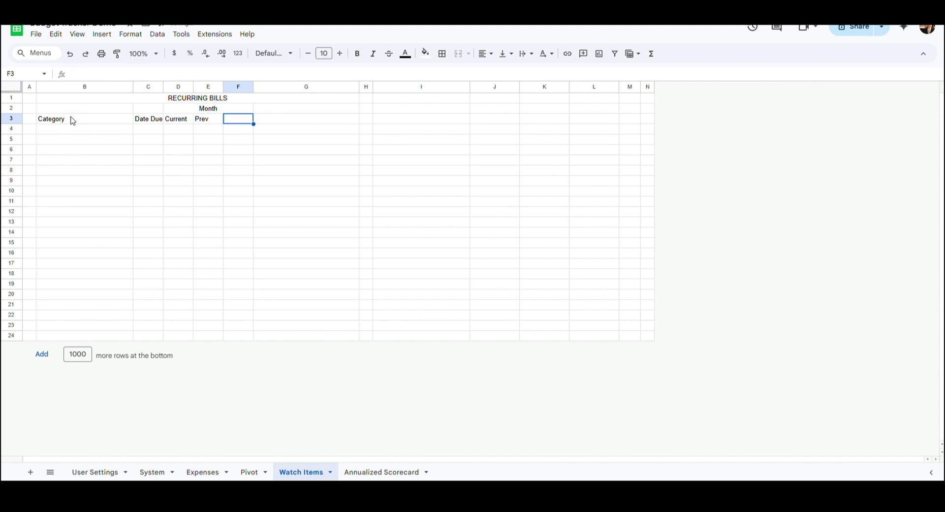
text(Avg)
key(Tab)
text(System Message)
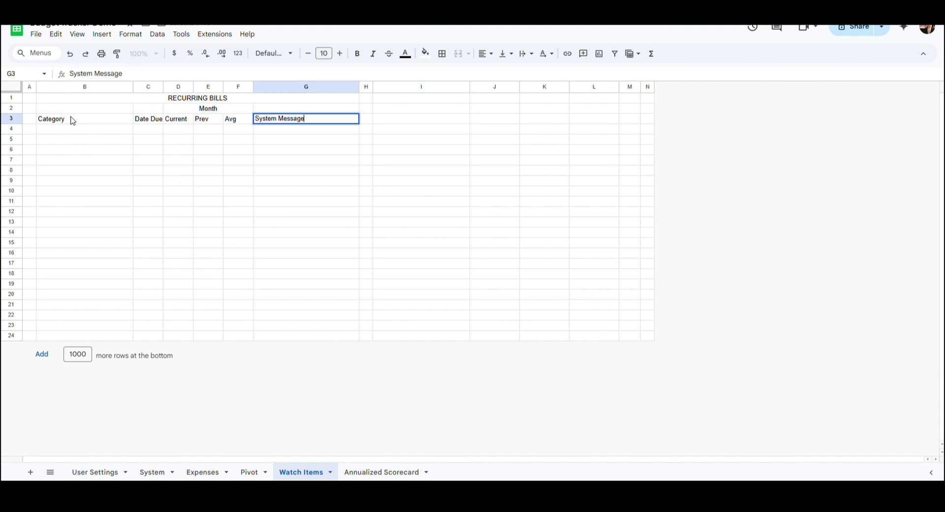
key(Tab)
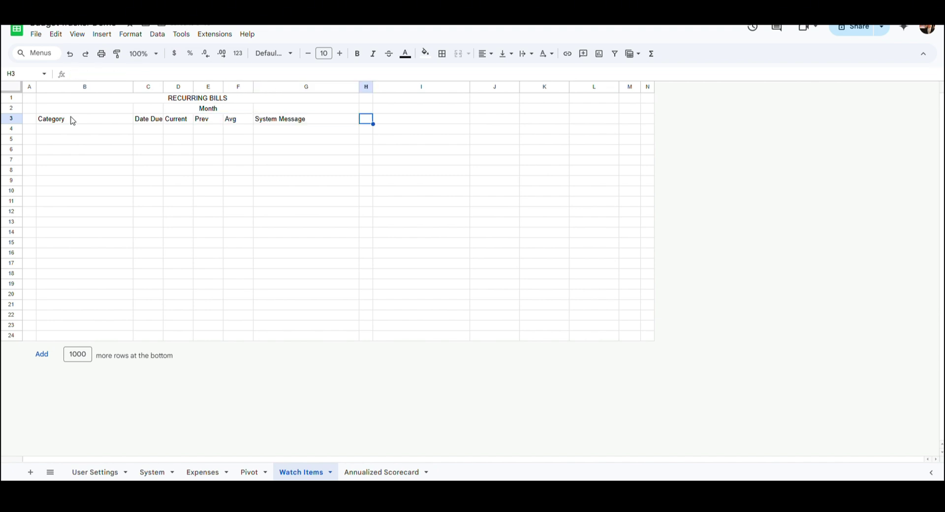
Step: Enter the headers Category, My $ Goal, Total Saved, Status and Pct in cells I3 to M3
key(Tab)
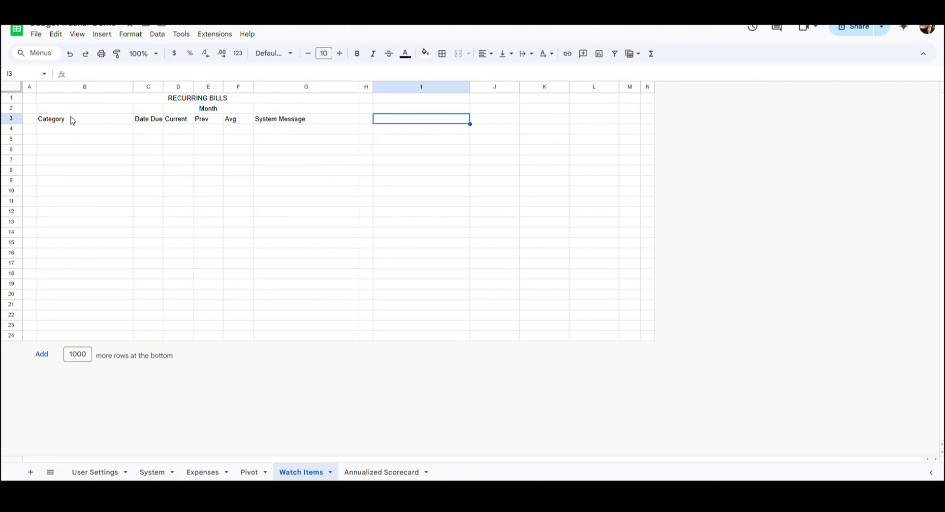
text(Category)
key(Tab)
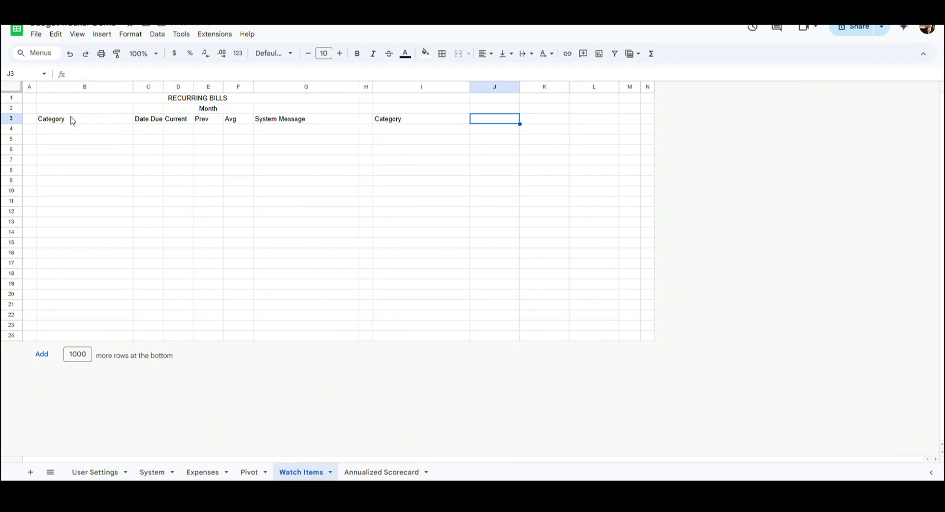
text(My $ Goal)
key(Tab)
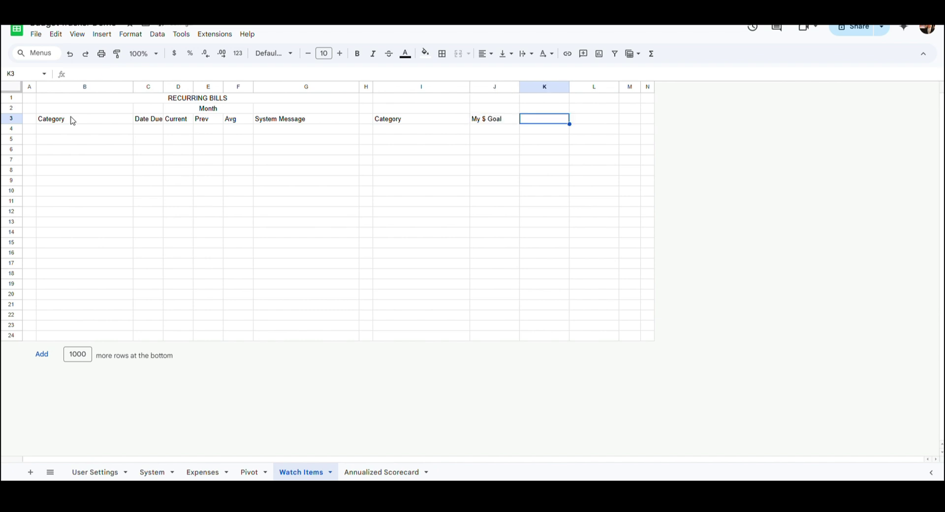
text(Total Saved)
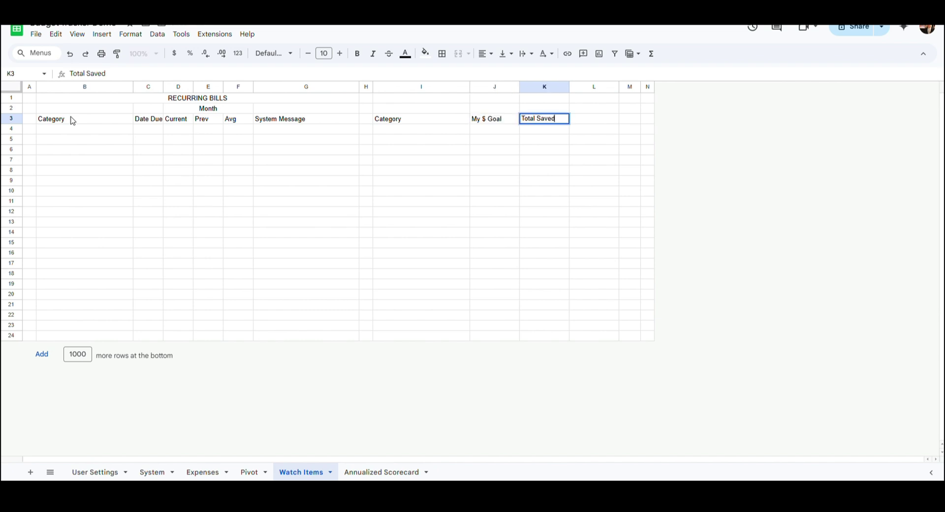
key(Tab)
text(Status)
key(Tab)
text(Pc)
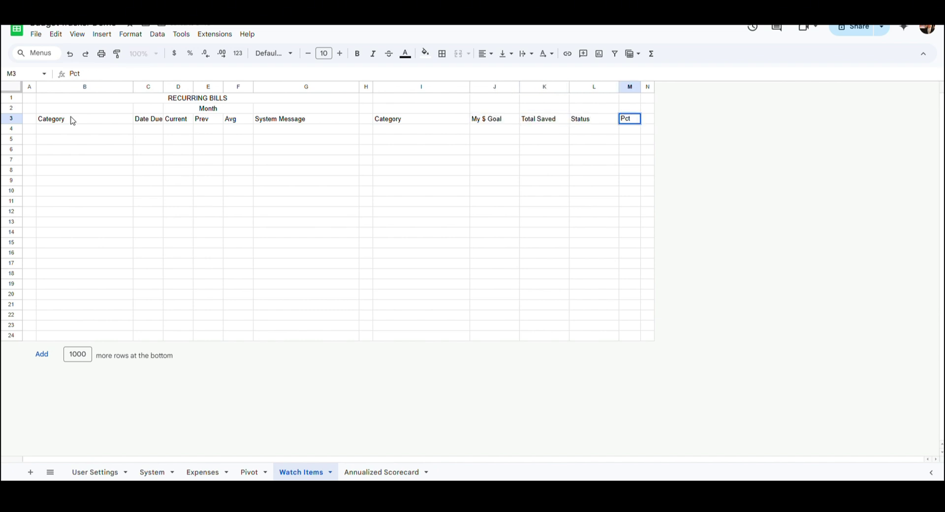
Step: Merge cells I1:M1 and enter the title "SAVINGS GOALS"
click(409, 99)
key(shift+Right)
key(shift+Right)
key(shift+Right)
key(shift+Right)
click(459, 54)
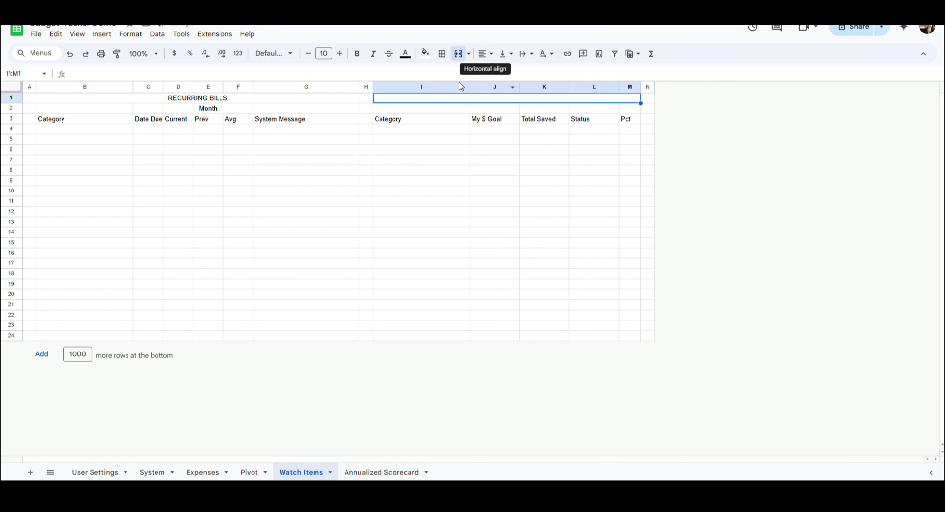
text(SAVINGS GOALS)
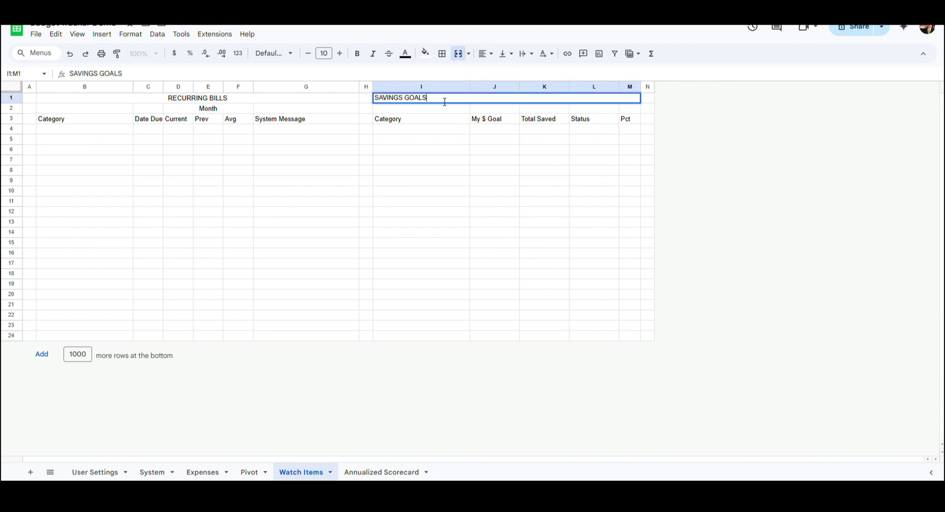
key(Return)
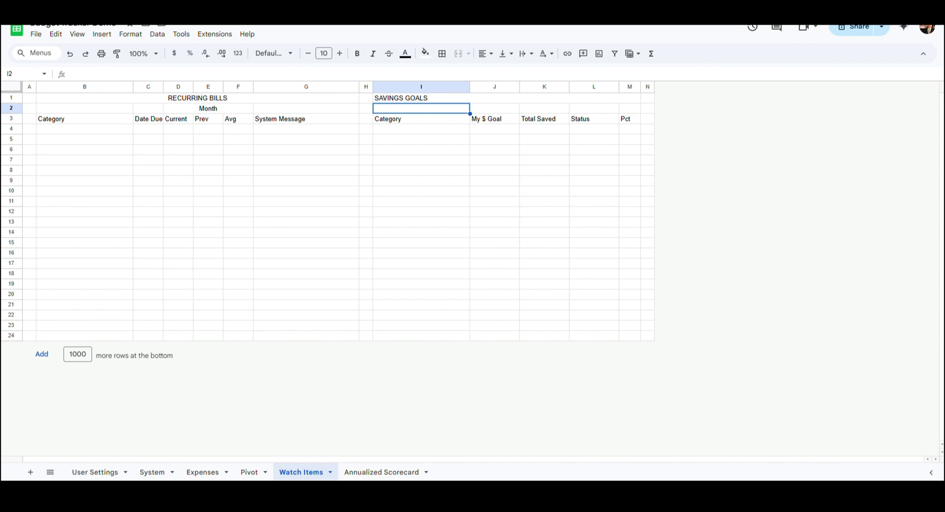
Step: Insert dropdowns in the recurring bills category cells B4:B23 with the criteria Dropdown (from a range)
click(93, 130)
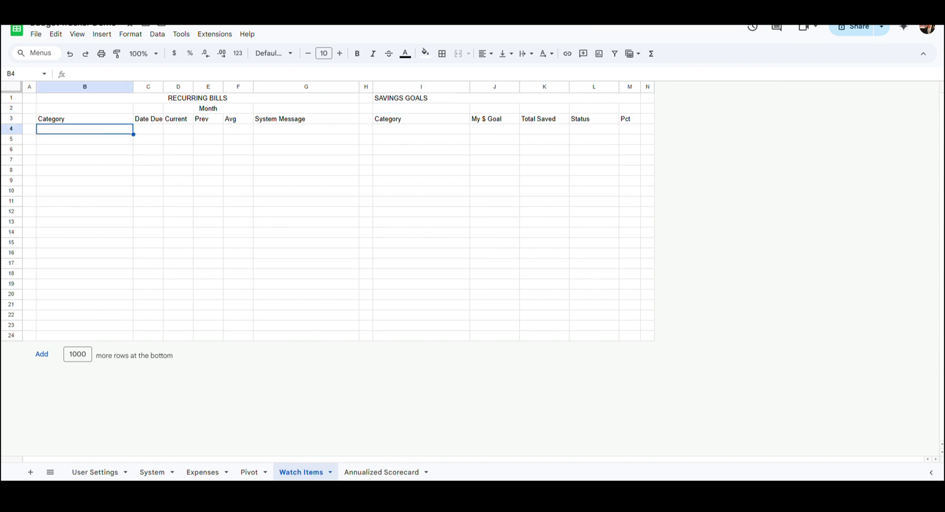
shift+click(57, 329)
click(102, 34)
click(123, 273)
click(844, 155)
click(844, 174)
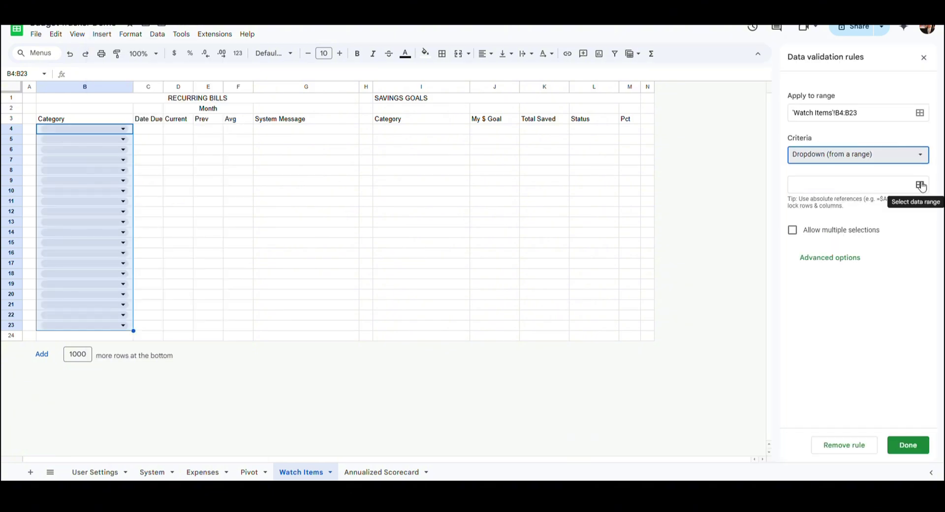
Step: Use the System sheet's recurring bill list, G3:G82, as the source of the B4:B23 dropdowns and save the rule
click(920, 185)
click(153, 472)
scroll(280, 129, up, 16)
click(266, 122)
key(shift+Down)
key(shift+Down)
key(shift+Down)
key(shift+Down)
key(shift+Down)
key(shift+Down)
key(shift+Down)
key(shift+Down)
key(shift+Down)
key(shift+Down)
key(shift+Down)
key(shift+Down)
key(shift+Down)
key(shift+Down)
key(shift+Down)
key(shift+Down)
key(shift+Down)
key(shift+Down)
key(shift+Down)
key(shift+Down)
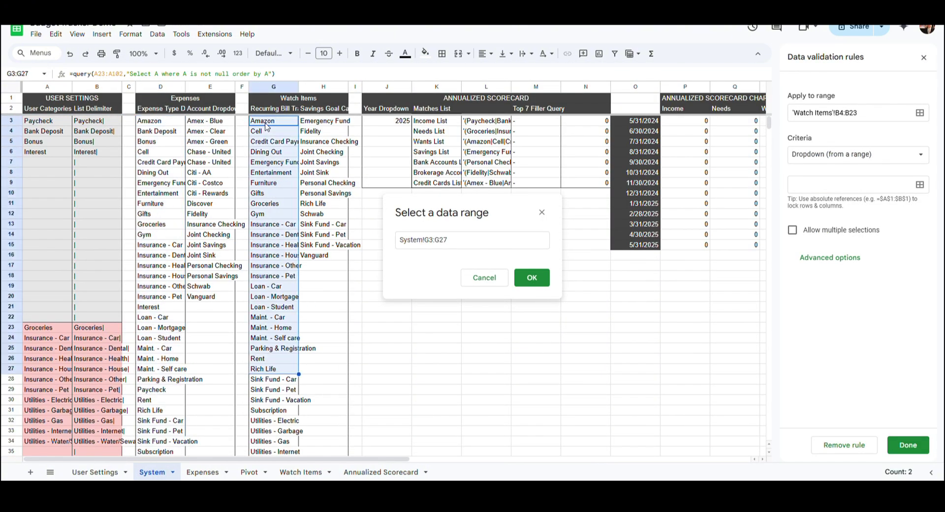
key(shift+Up)
key(shift+Up)
key(shift+Up)
key(shift+Up)
key(Return)
scroll(839, 345, down, 10)
click(908, 445)
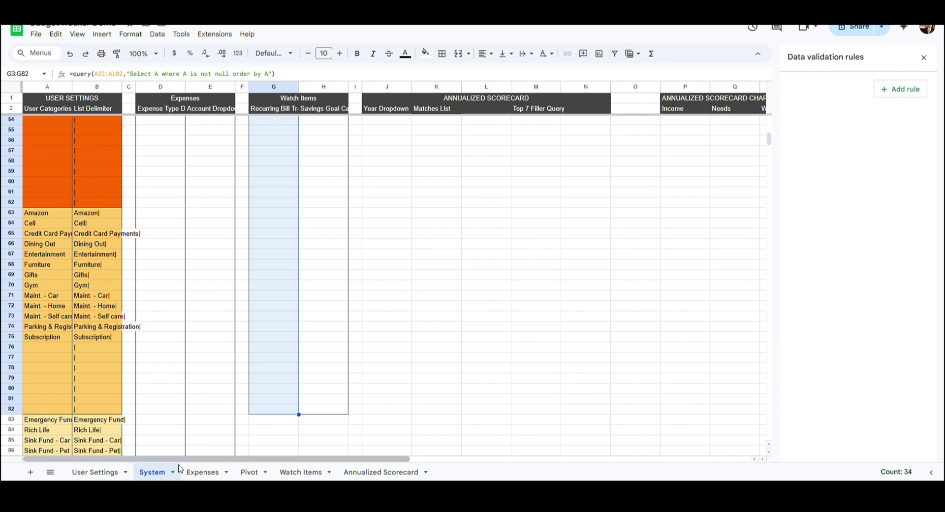
Step: Insert dropdowns in the savings goals category cells I4:I23 with the criteria Dropdown (from a range)
click(389, 130)
key(shift+Down)
key(shift+Down)
key(shift+Down)
key(shift+Down)
key(shift+Down)
key(shift+Down)
key(shift+Down)
key(shift+Down)
key(shift+Down)
key(shift+Down)
key(shift+Down)
key(shift+Down)
key(shift+Down)
key(shift+Down)
key(shift+Down)
key(shift+Down)
key(shift+Down)
key(shift+Down)
key(shift+Down)
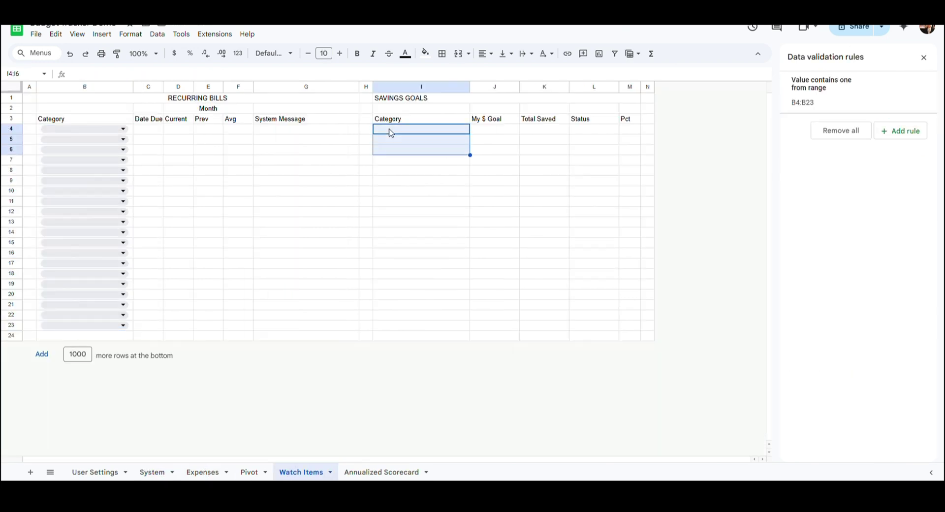
click(101, 34)
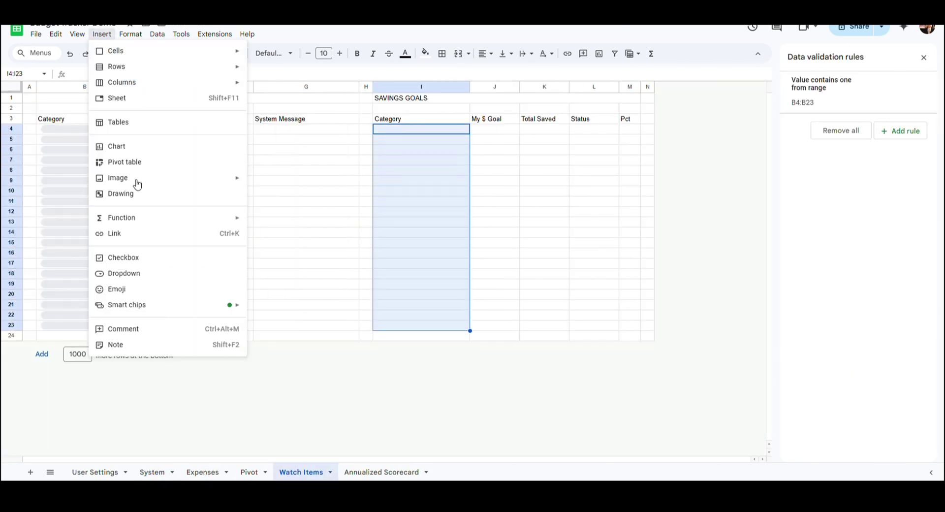
click(206, 272)
click(886, 165)
click(841, 169)
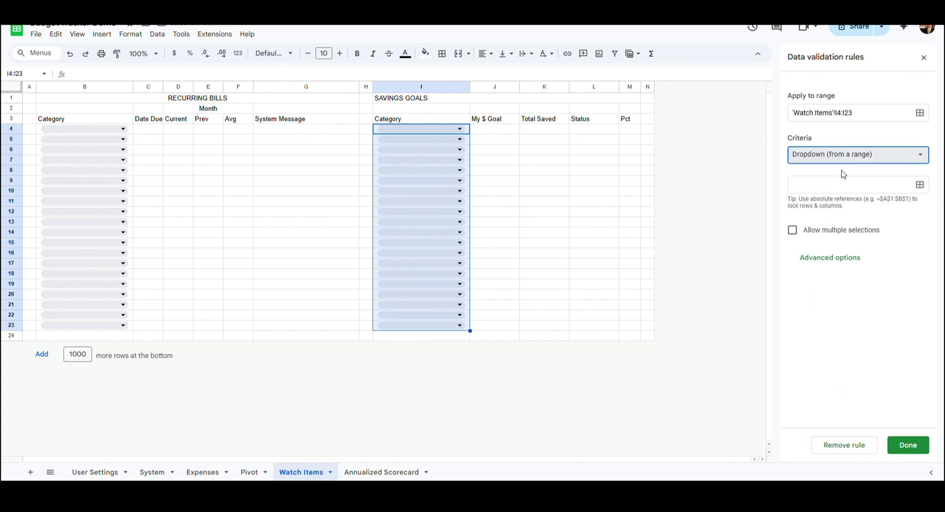
Step: Use the System sheet's savings goal list, H3:H82, as the source of the I4:I23 dropdowns, save the rule and return to Watch Items
click(919, 185)
click(153, 471)
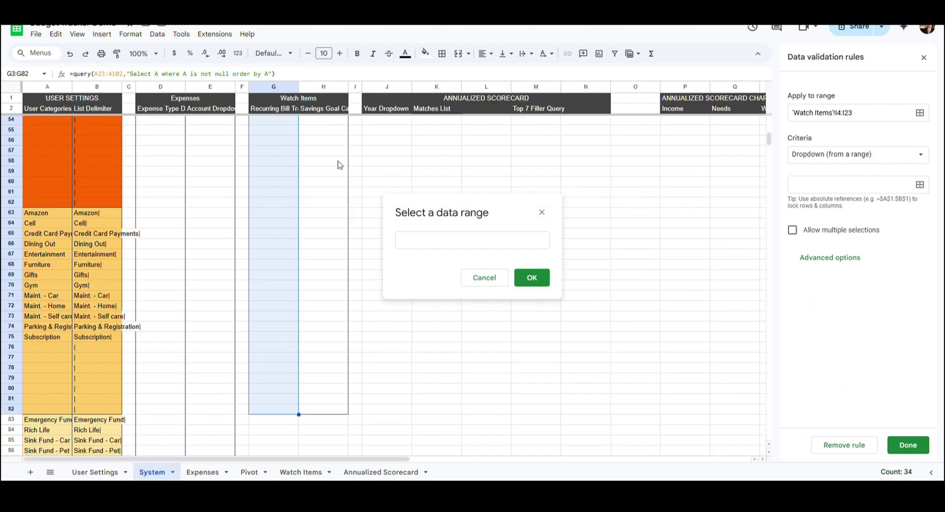
click(334, 113)
key(Down)
key(shift+Down)
key(shift+Down)
key(shift+Down)
key(shift+Down)
key(shift+Down)
key(shift+Down)
key(shift+Down)
key(shift+Down)
key(shift+Down)
key(shift+Down)
key(shift+Down)
key(shift+Down)
key(shift+Down)
key(shift+Down)
key(shift+Down)
key(shift+Down)
key(shift+Down)
key(shift+Down)
key(shift+Down)
key(shift+Down)
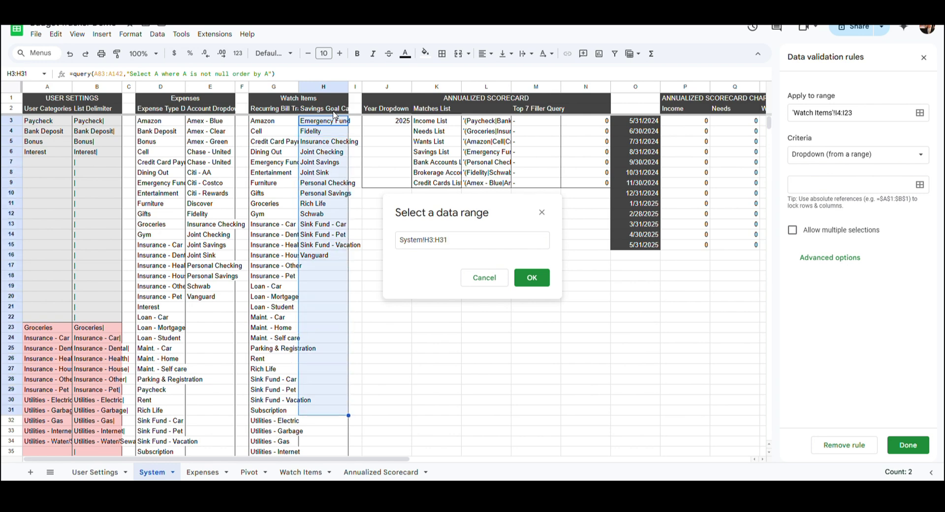
key(shift+Down)
key(shift+Down)
key(shift+Down)
key(shift+Down)
key(shift+Down)
key(shift+Down)
key(shift+Down)
key(shift+Down)
key(shift+Down)
key(shift+Down)
key(shift+Down)
key(shift+Down)
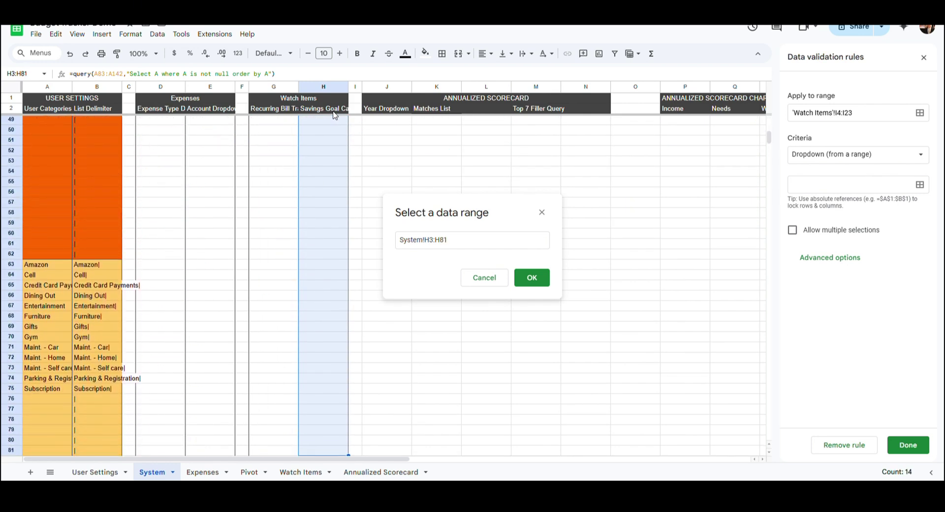
click(531, 277)
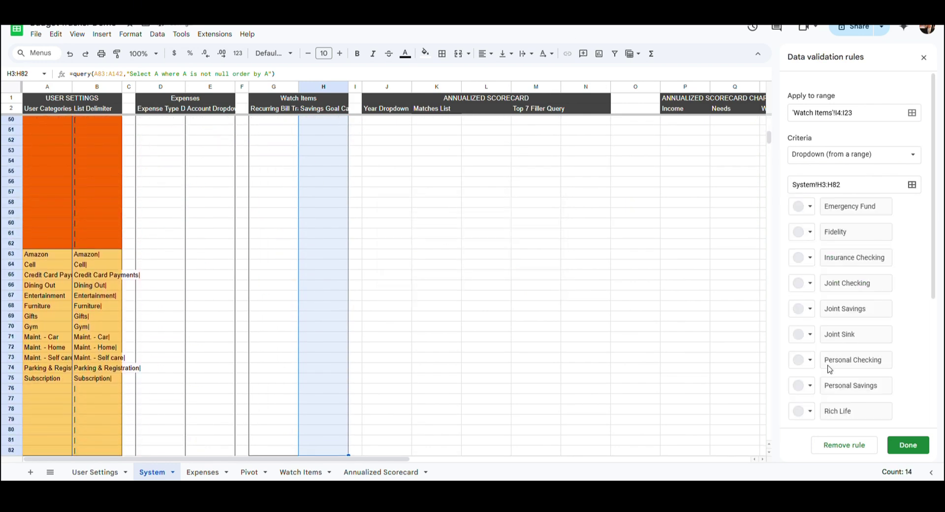
click(908, 445)
click(301, 472)
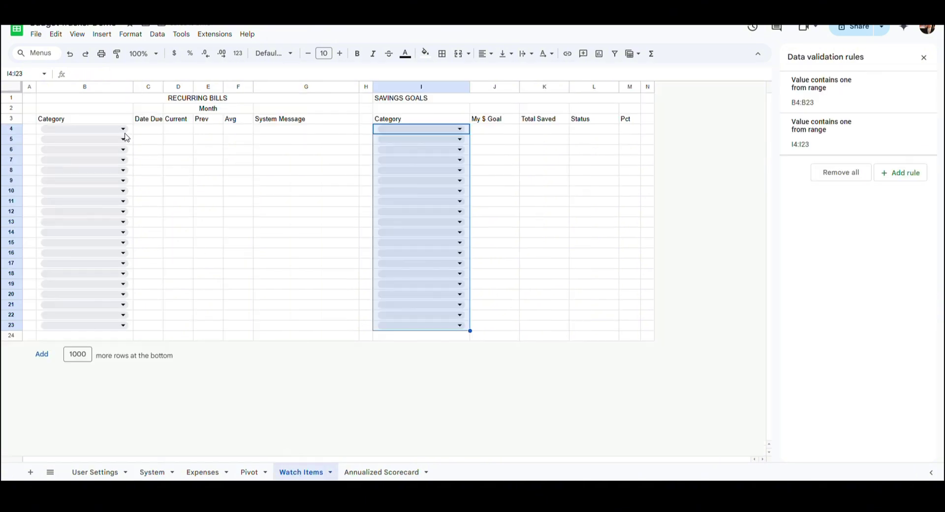
click(130, 129)
click(154, 138)
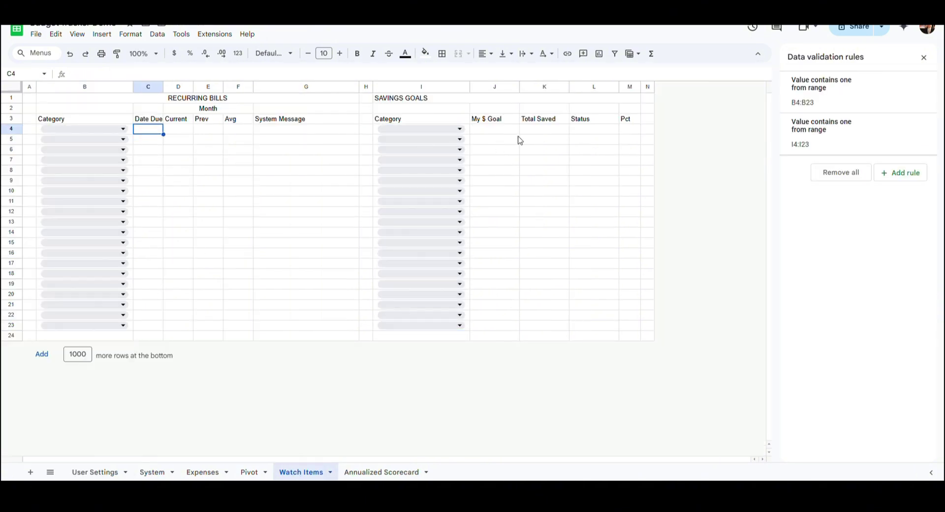
Step: Enter the Date Due formula in C4: =if(isblank(B4),"", ifna(date(year(today()),month(today()),day(query(Expenses!$C$9:$F,"select C where F='"&$B4&"' order by C desc limit 1"))),""))
click(462, 131)
click(342, 133)
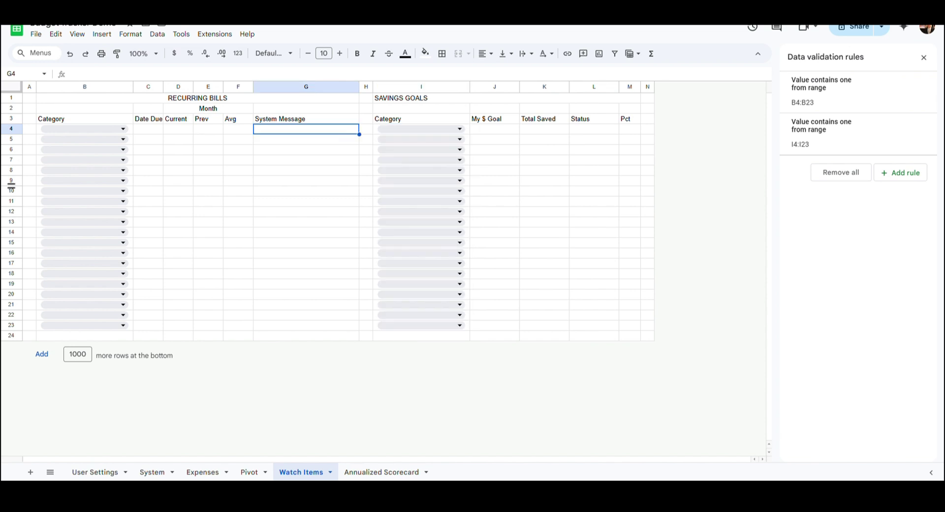
click(160, 131)
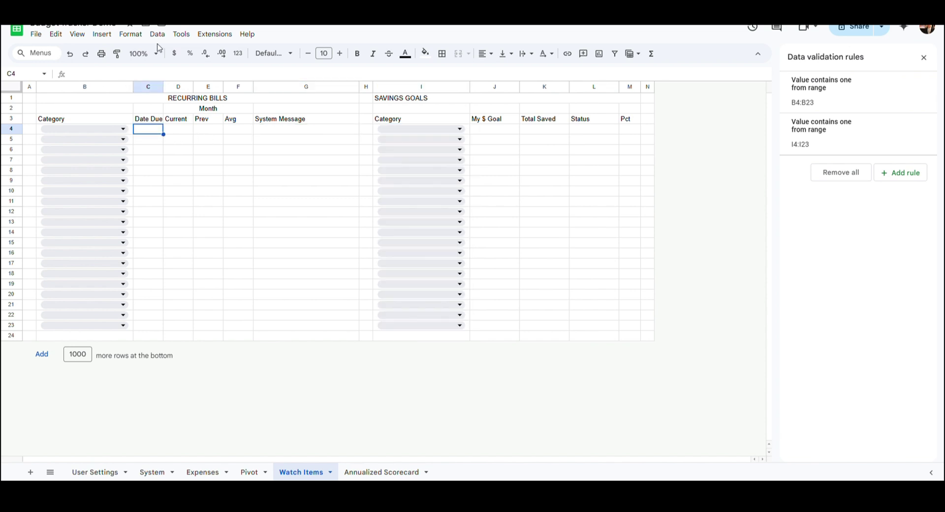
click(166, 75)
text(=if(isblank(B4),"", ifna(date(year(today()),month(today()),day(query(Expenses!$C$9:$F,"select C where F='"&$B4&"' order by C desc limit 1"))),"")))
key(Return)
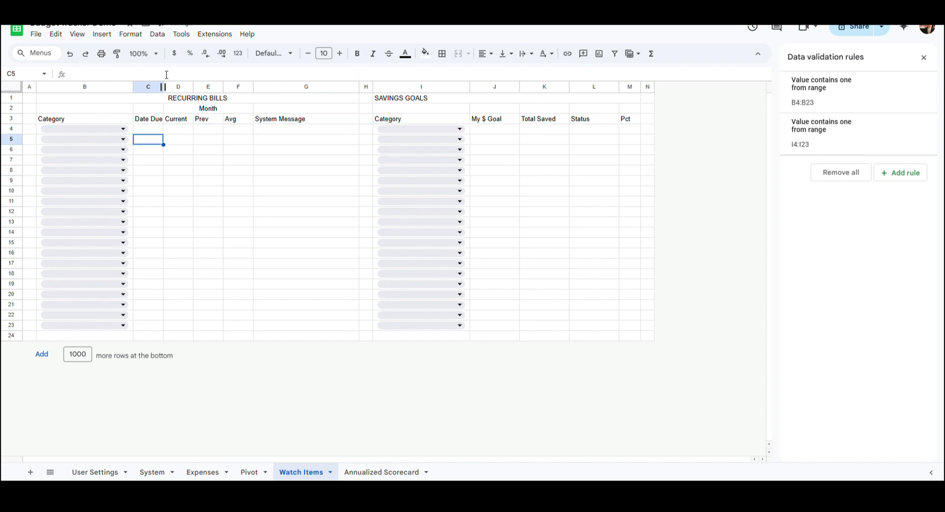
key(Up)
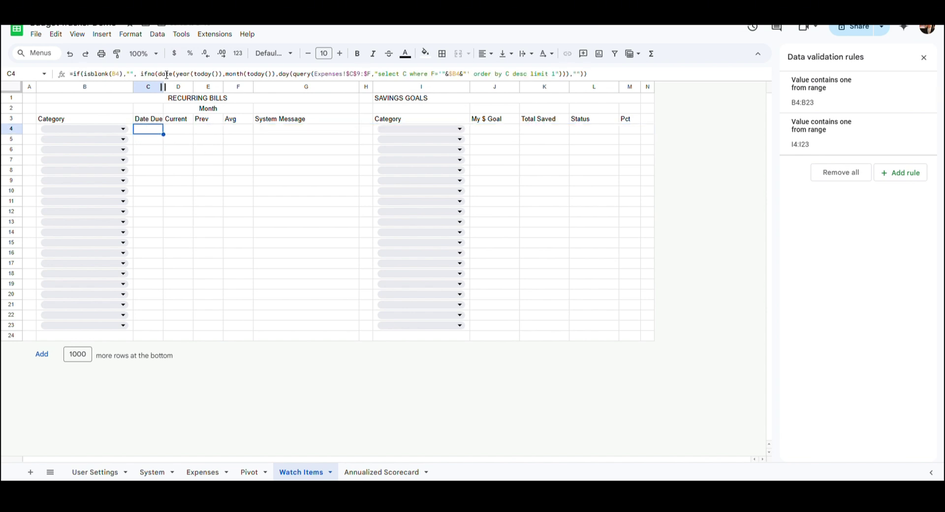
Step: Enter the Current month formula in D4: =if(isblank(B4),"", sumifs(Expenses!$G$9:$G,Expenses!$D$9:$D,eomonth('Annualized Scorecard'!U$2,0),Expenses!$F$9:$F,$B4))
key(Right)
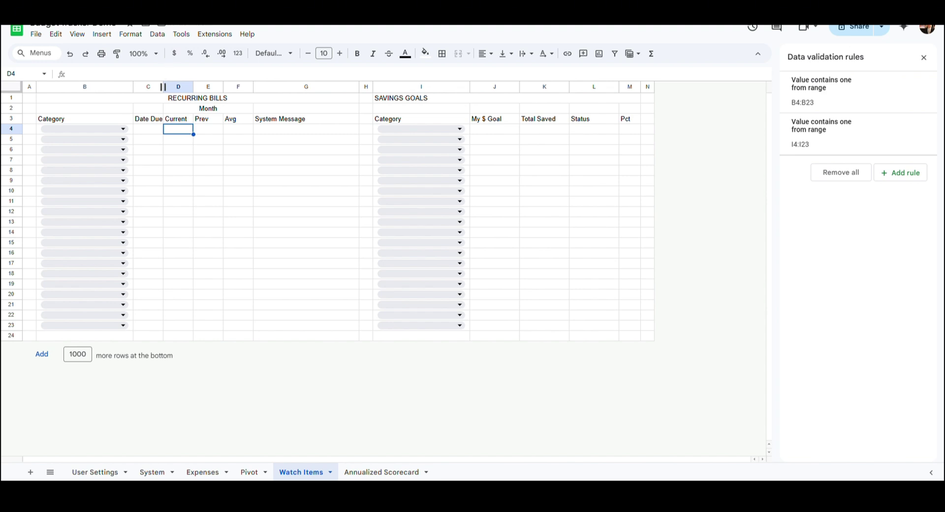
click(144, 79)
key(ctrl+v)
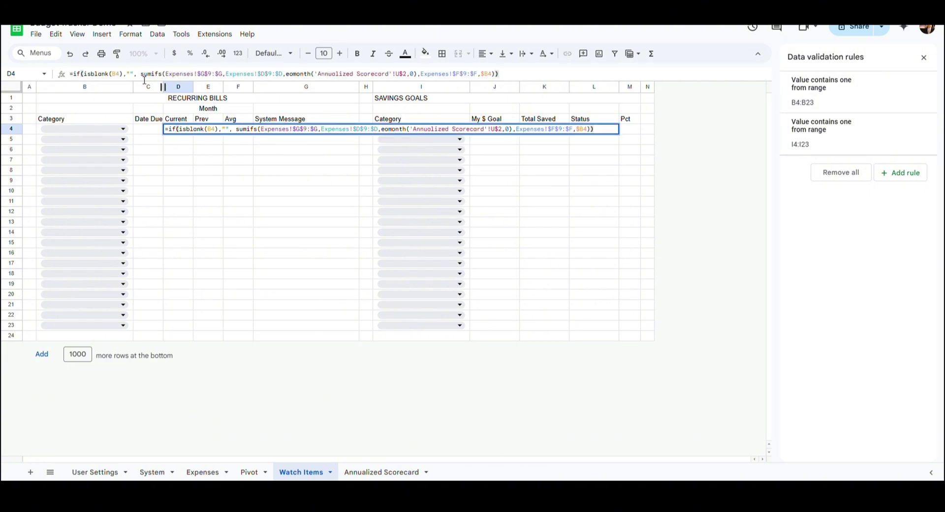
key(Return)
key(Up)
Step: Enter the Prev formula in E4: =if(isblank(B4),"", IFERROR(query(Expenses!$D$9:$G,"select G where F='"&$B4&"' and Year(D)="&year('Annualized Scorecard'!U$2)&" order by D desc limit 1 label G ''"),0))
key(Right)
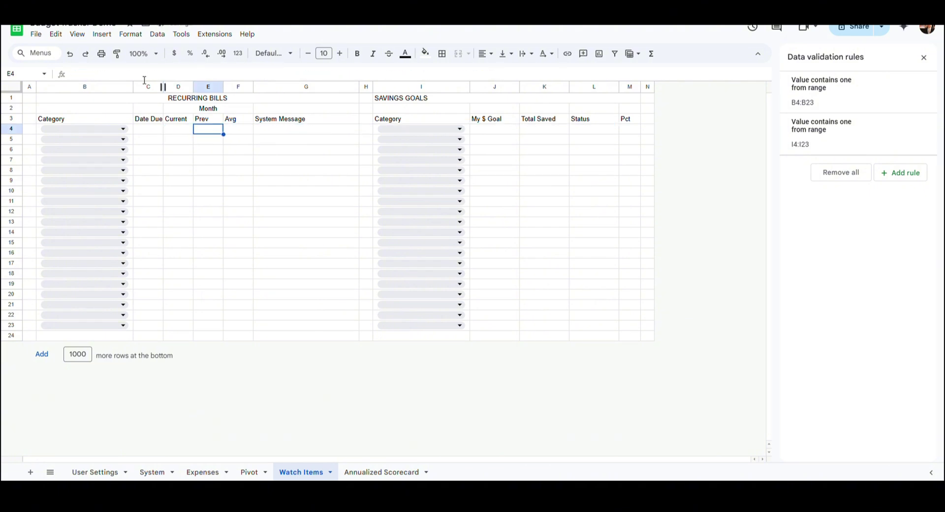
click(225, 75)
key(ctrl+v)
key(Return)
key(Up)
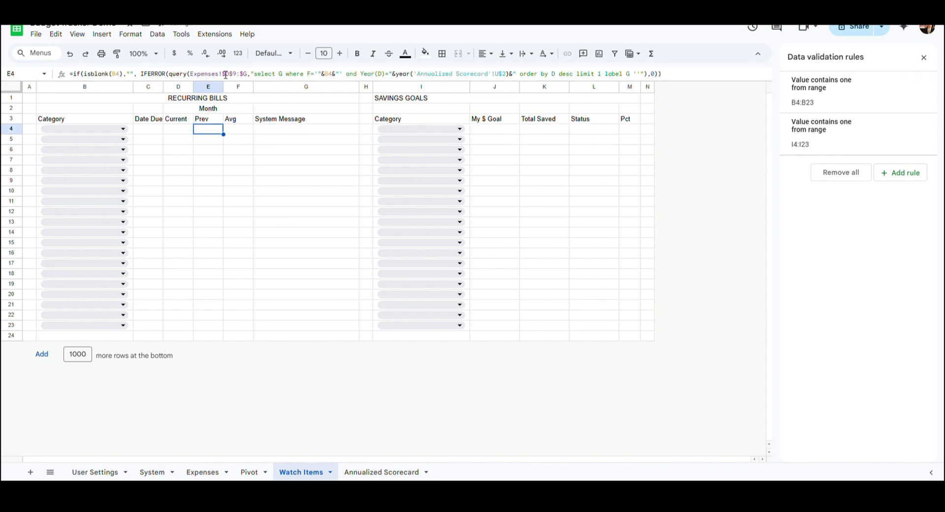
Step: Enter the Avg formula in F4, blank without a category, querying Expenses!$D$9:$G for avg(G) matching B4 and the Annualized Scorecard year
key(Right)
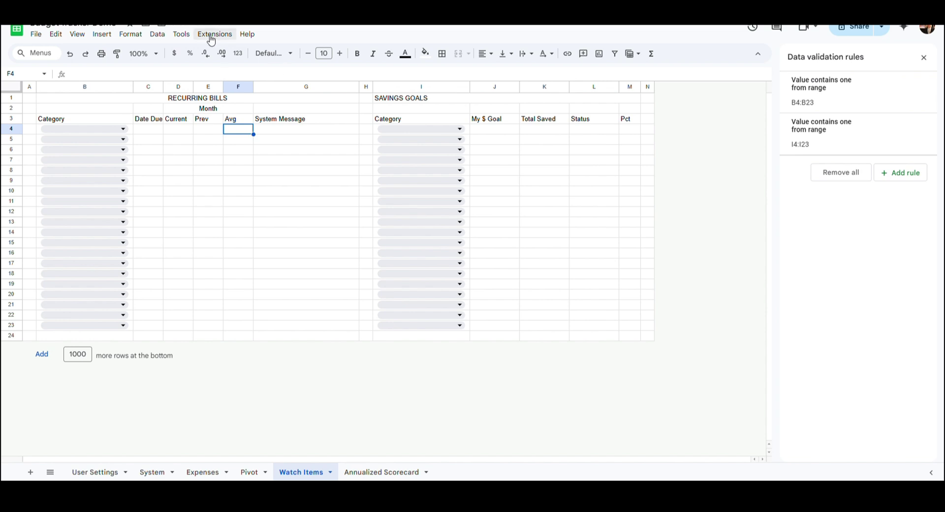
click(244, 74)
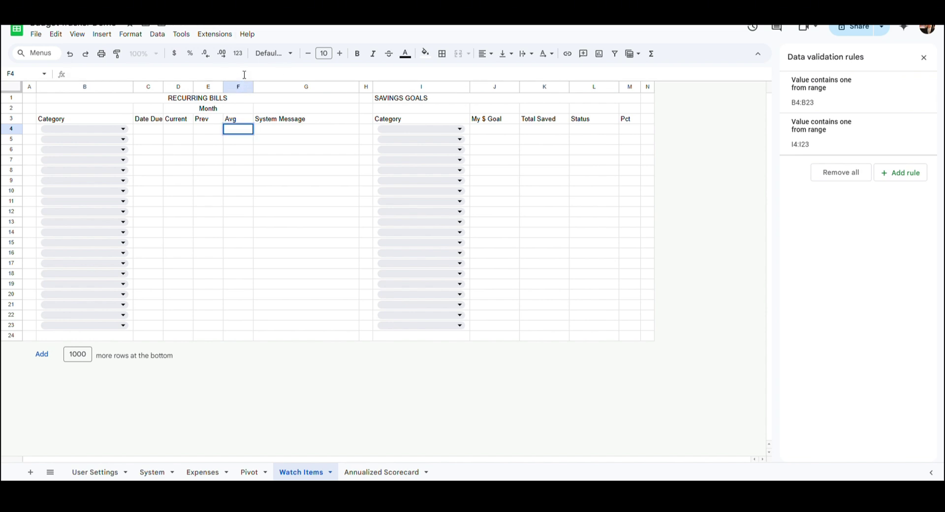
text(=if(isblank(B4),"", ifna(query(Expenses!$D$9:$G,"select avg(G) where F='"&B4&"' and Year(D)="&year('Annualized Scorecard'!U$2)&" label avg(G) ''"),0)))
key(Tab)
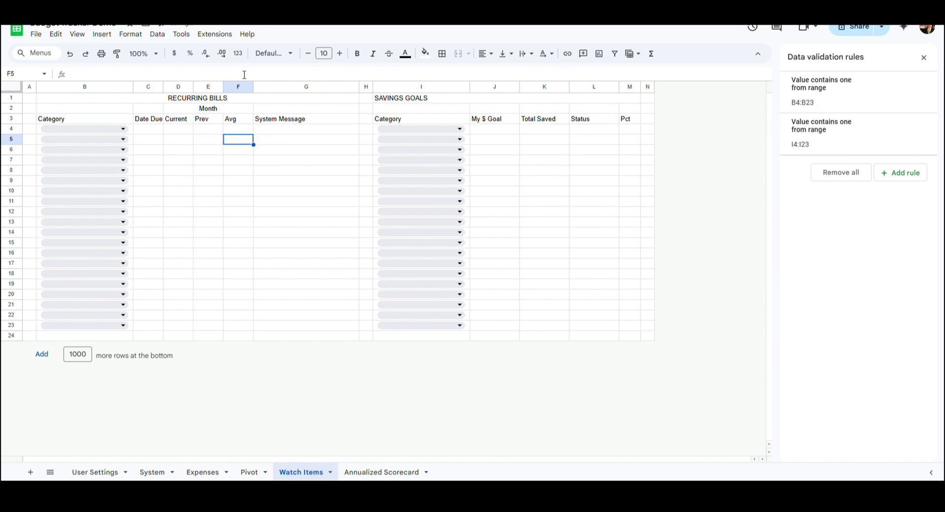
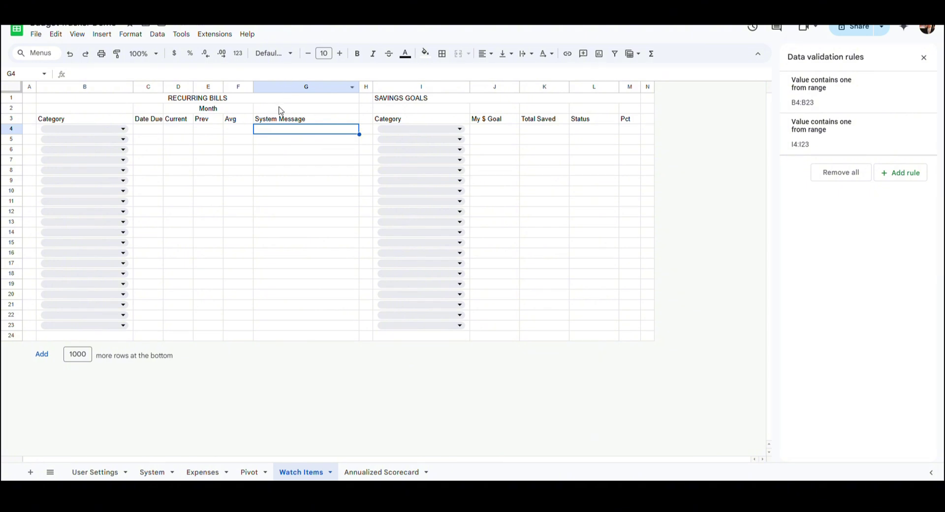
Step: Enter the System Message formula in G4: =if(isblank(B4),"", if(isblank(C4),"Please enter the day the bill is due.",if(D4=0,if(C4<=DAY('Annualized Scorecard'!U$2),"Bill is overdue!","Bill Not Paid"),"Bill Paid")))
click(267, 78)
key(ctrl+v)
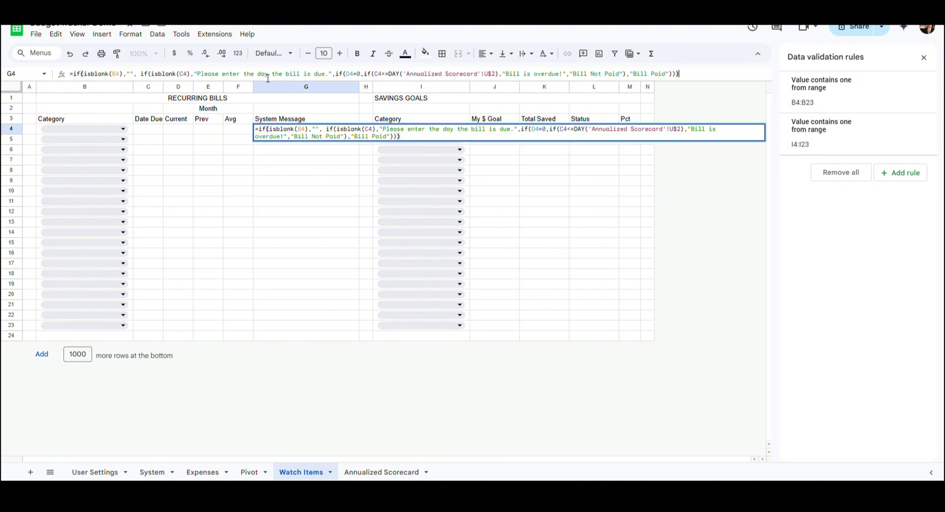
key(Return)
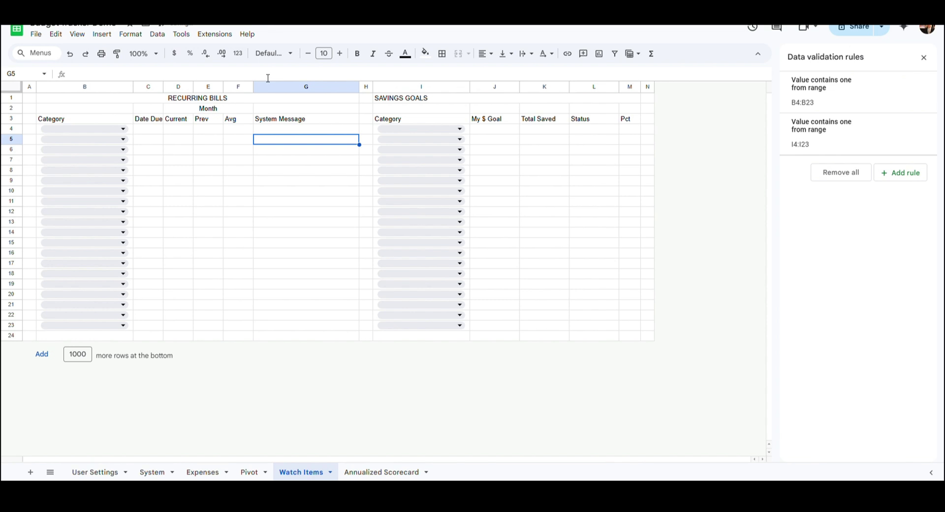
key(Up)
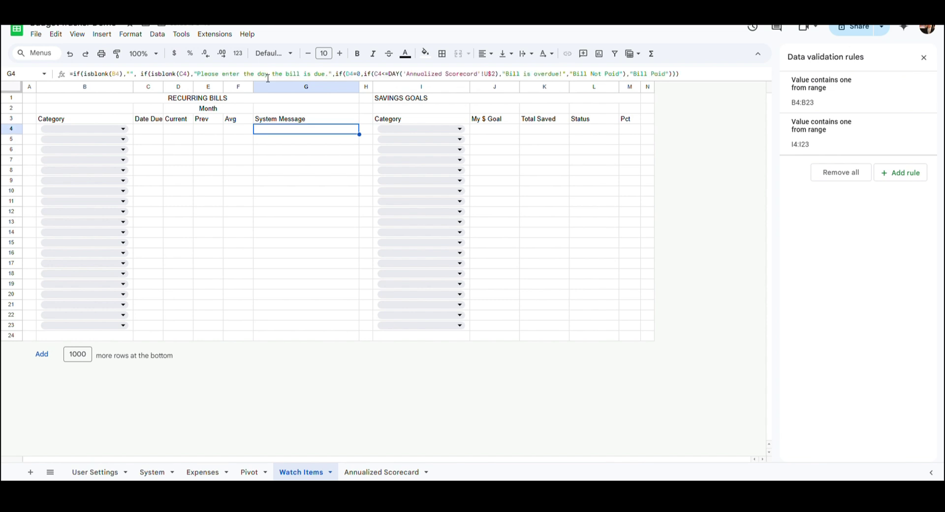
Step: Copy the recurring bills formulas in C4:G4 and paste them as formulas only into C5:G23
key(shift+Left)
key(shift+Left)
key(shift+Left)
key(shift+Left)
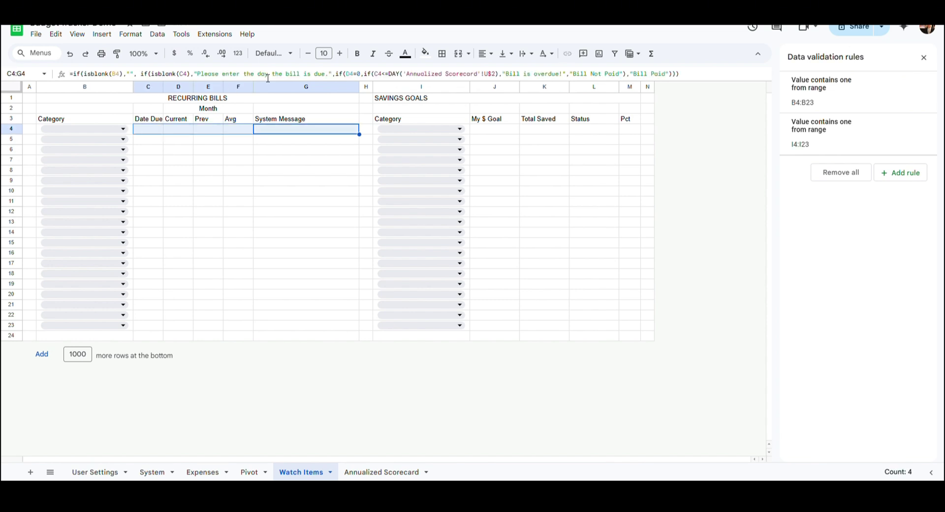
key(Down)
key(Left)
key(Left)
key(Left)
key(Left)
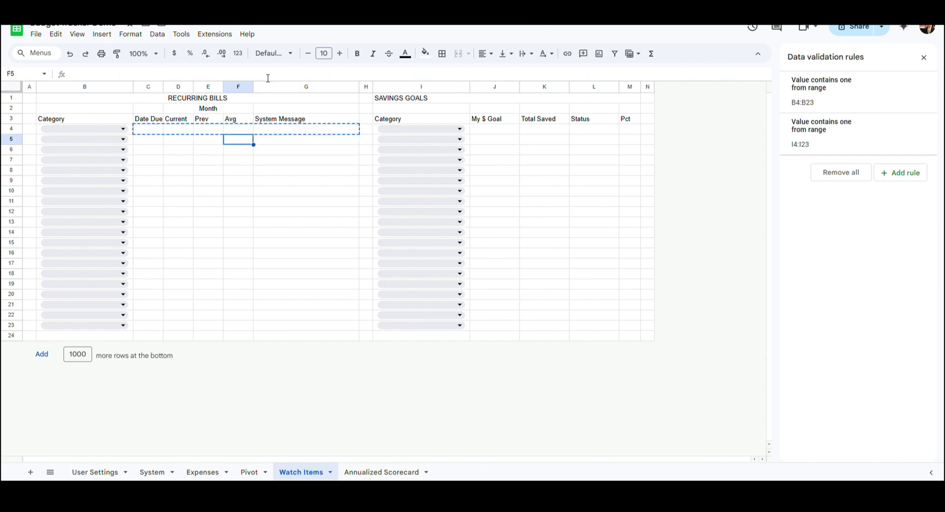
key(shift+Down)
key(shift+Down)
key(shift+Down)
key(shift+Down)
key(shift+Down)
key(shift+Down)
key(shift+Down)
key(shift+Down)
key(shift+Down)
key(shift+Down)
key(shift+Down)
key(shift+Down)
key(shift+Down)
key(shift+Down)
key(shift+Down)
key(shift+Down)
key(shift+Down)
key(shift+Down)
key(shift+Down)
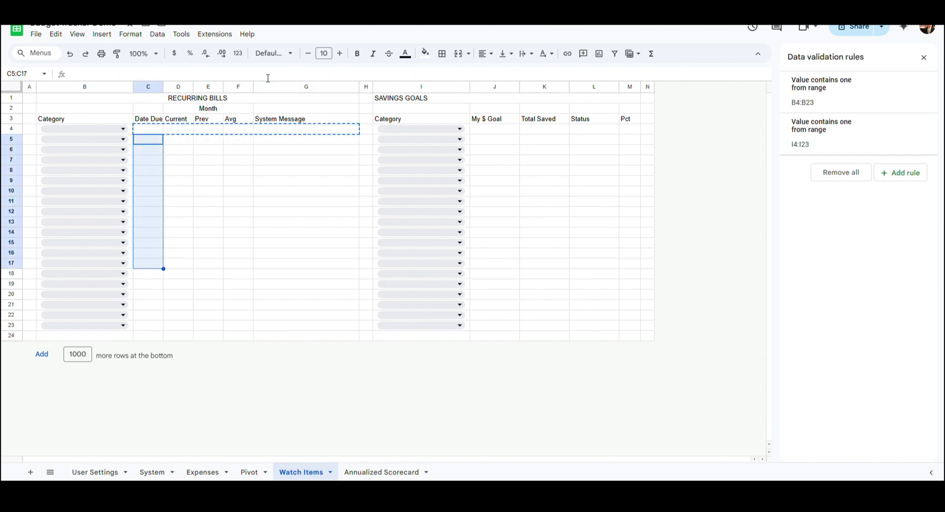
key(shift+Up)
key(shift+Right)
key(shift+Right)
key(shift+Right)
key(shift+Right)
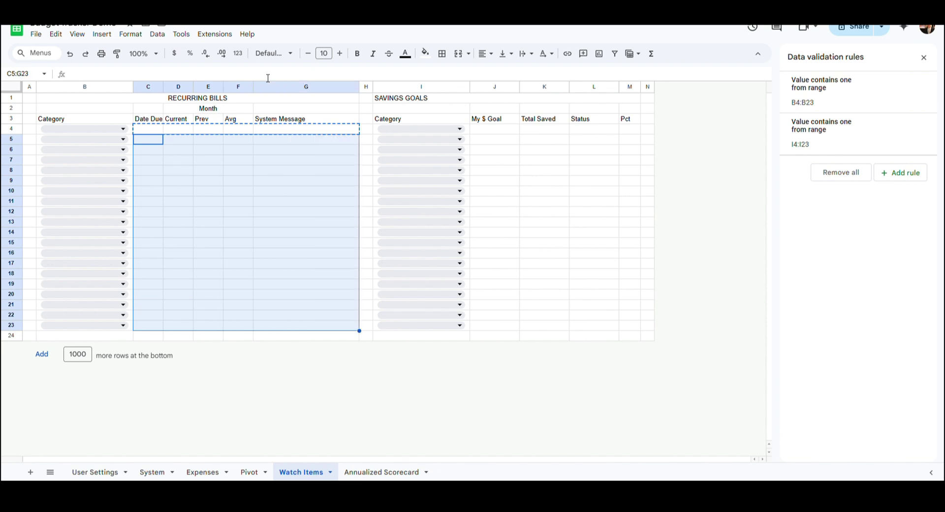
click(55, 34)
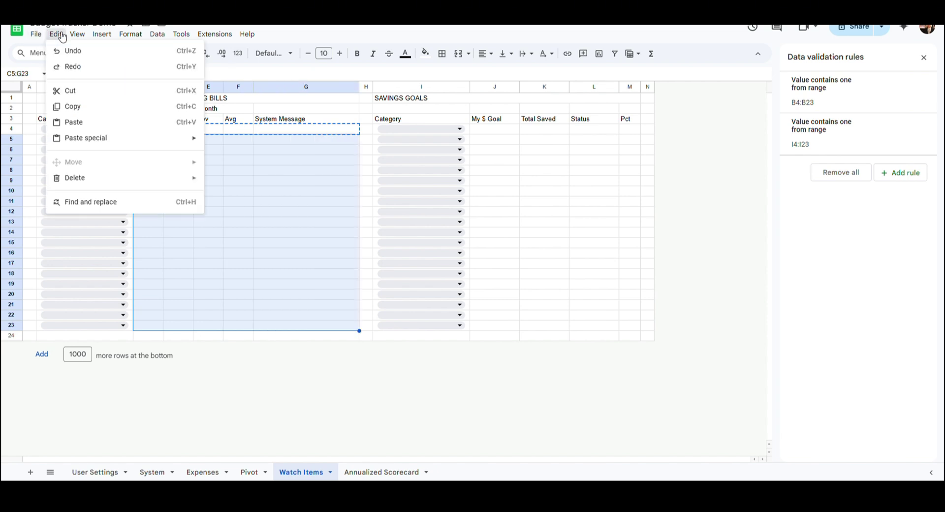
mouse_move(122, 138)
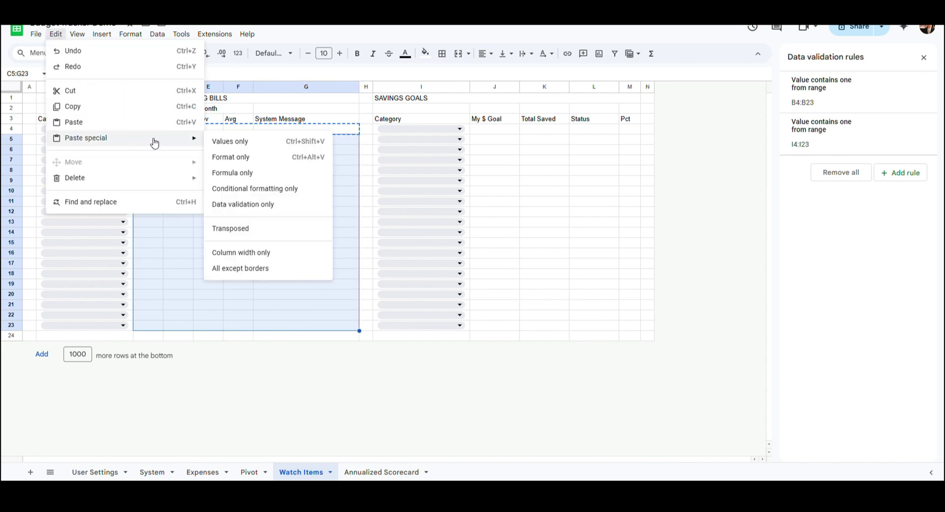
click(244, 172)
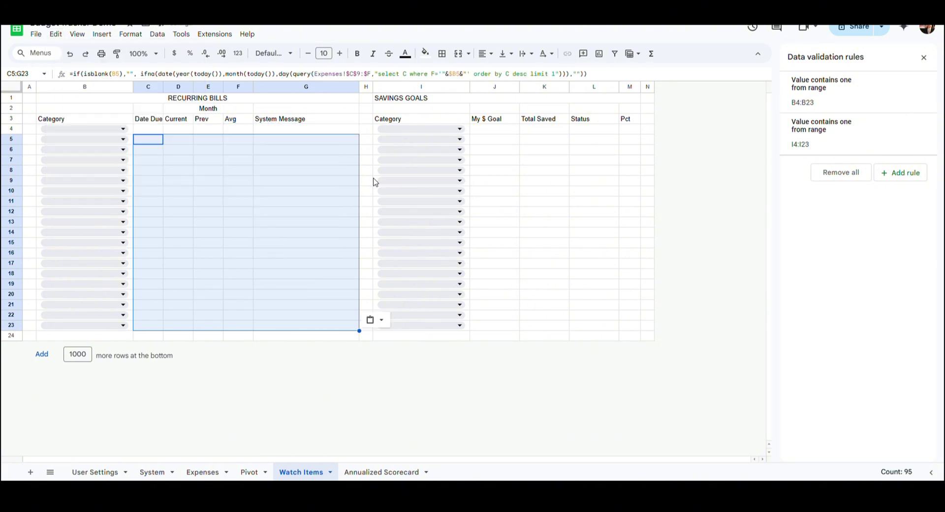
key(Down)
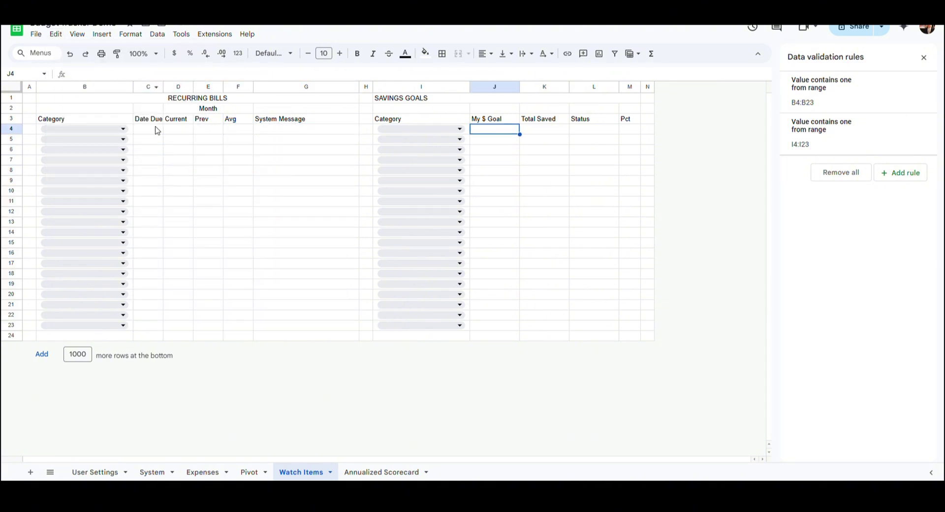
Step: Start a conditional formatting rule for the recurring bills cells C4:G23 with the condition Custom formula is
click(154, 129)
drag(154, 130, 299, 328)
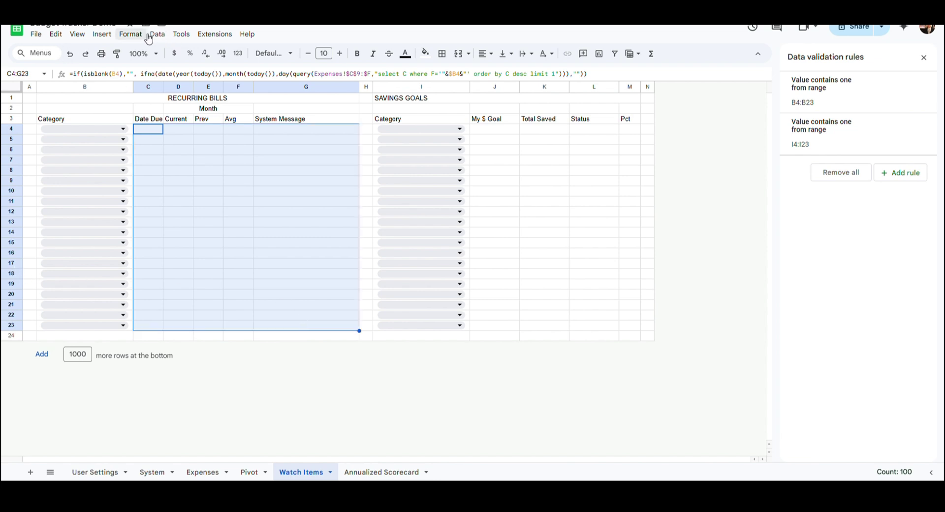
click(131, 34)
click(187, 234)
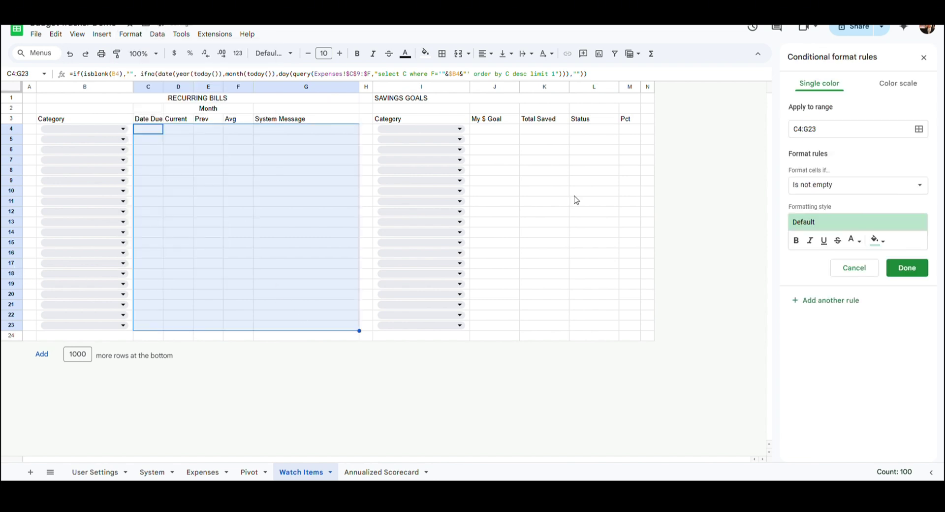
click(858, 191)
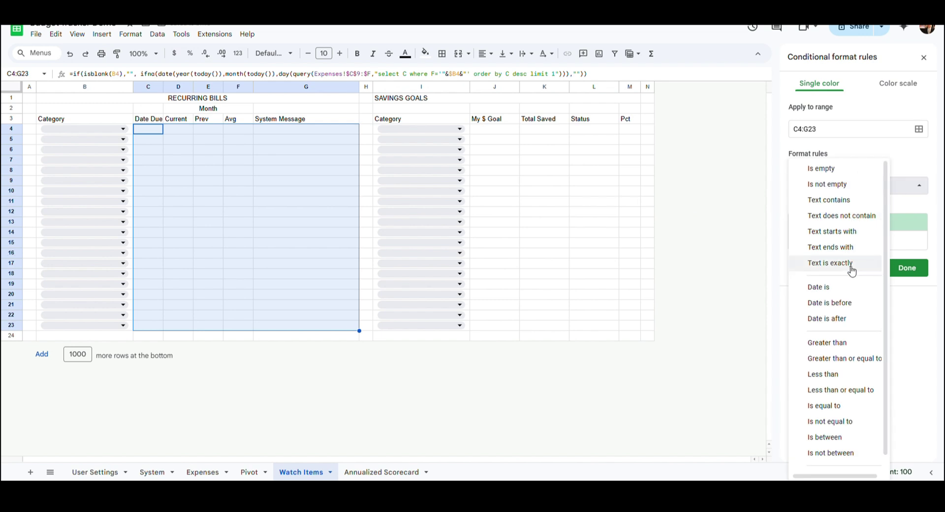
scroll(851, 271, down, 1)
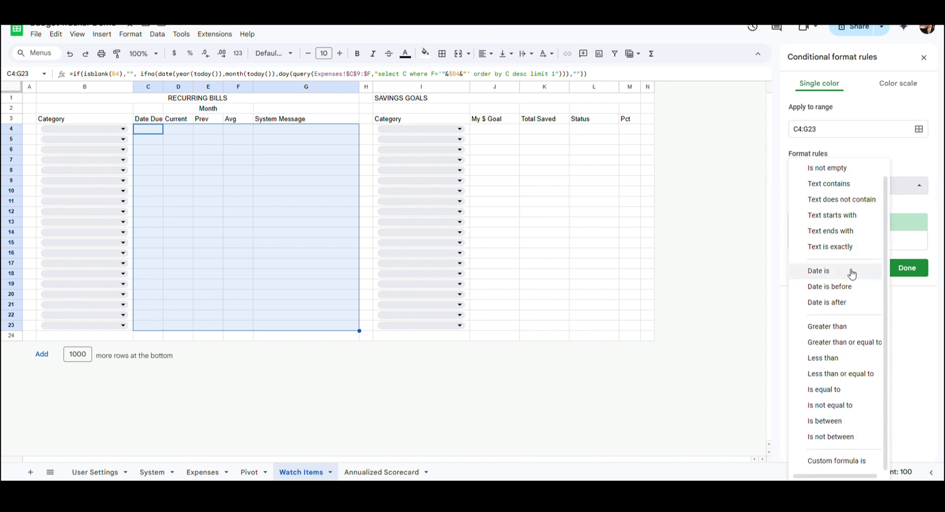
click(852, 460)
Step: Enter =IF($G4="Bill Not Paid", TRUE, FALSE) as the rule's custom formula, removing the stray character at its end
click(818, 209)
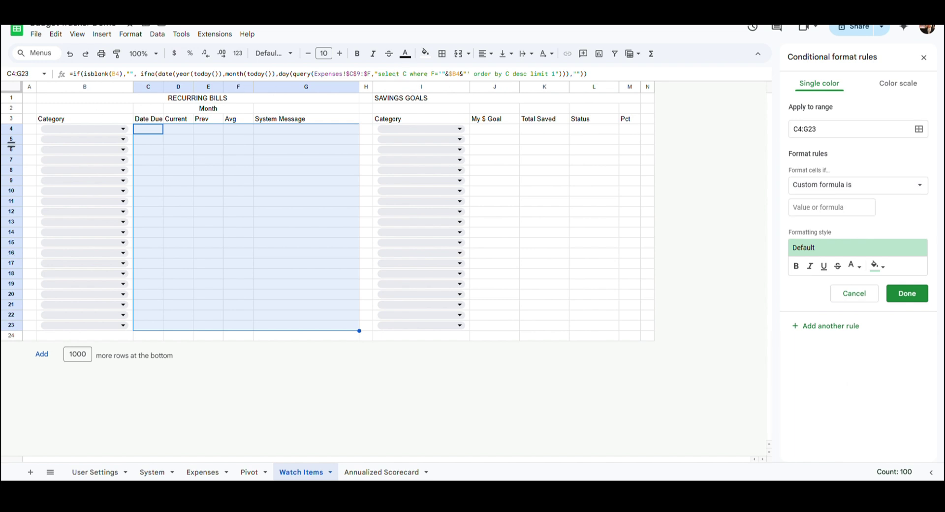
click(817, 215)
key(ctrl+v)
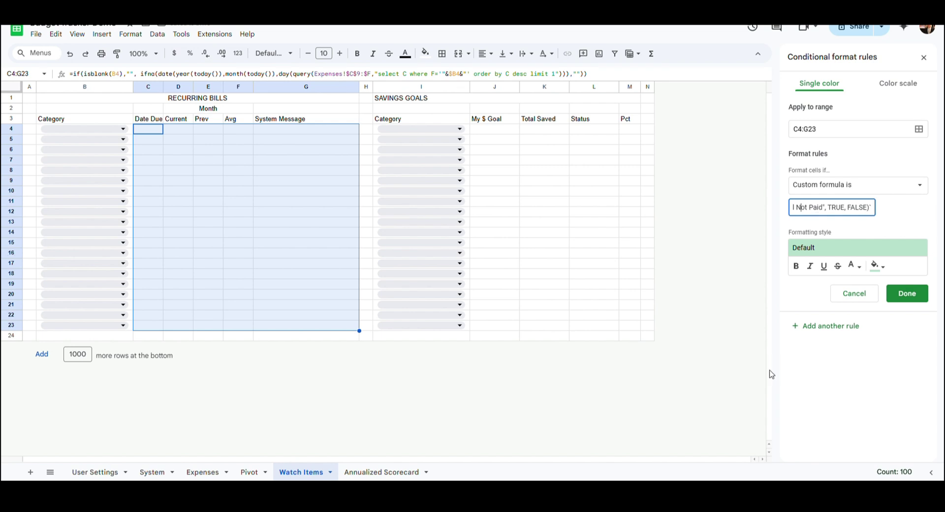
key(Left)
key(Left)
key(Left)
key(Left)
key(Left)
key(Left)
key(Left)
key(Left)
key(Left)
key(Left)
key(Left)
key(Left)
key(Left)
key(Left)
key(Right)
key(Right)
key(Right)
key(Right)
key(Right)
key(Right)
key(Right)
key(Right)
key(Right)
key(Right)
key(Right)
key(Right)
key(Right)
key(BackSpace)
key(Left)
key(Left)
key(Left)
key(Left)
key(Left)
key(Left)
key(Left)
key(Left)
key(Left)
key(Left)
key(Left)
key(Left)
key(Left)
key(Left)
Step: Set the rule's fill color to yellow and save it
click(876, 266)
click(811, 309)
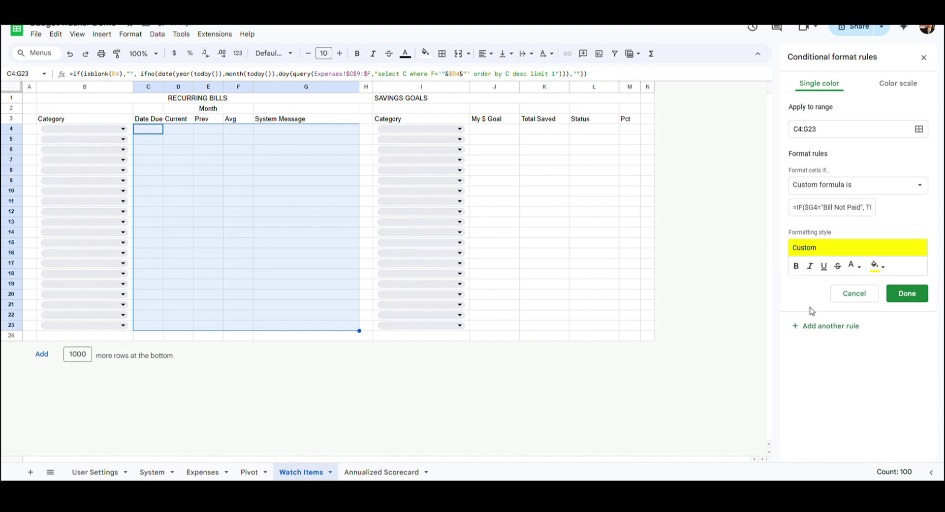
click(907, 294)
Step: Test the formulas and highlighting by choosing the category Cell in B4, and clear the cell again
click(111, 130)
click(110, 153)
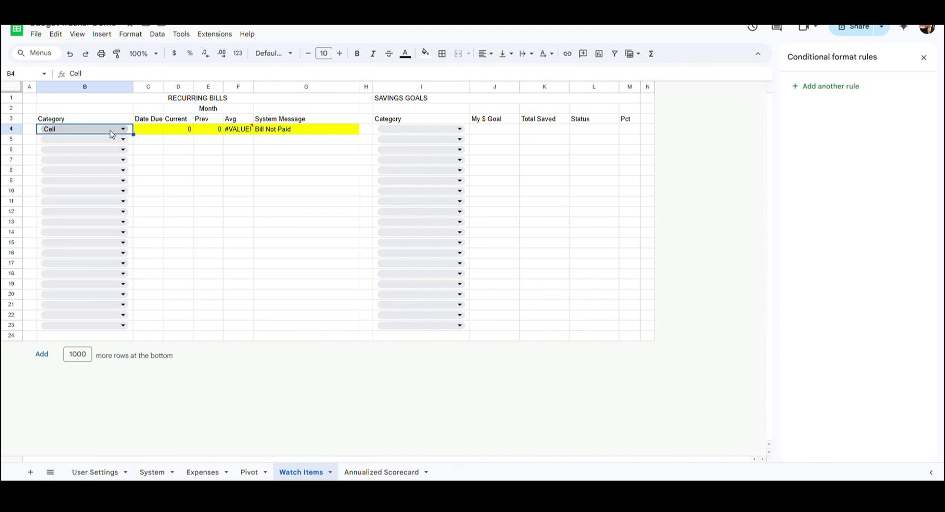
key(Delete)
Step: Label cell B24 below the recurring bills categories "Total Unpaid Bills"
click(81, 336)
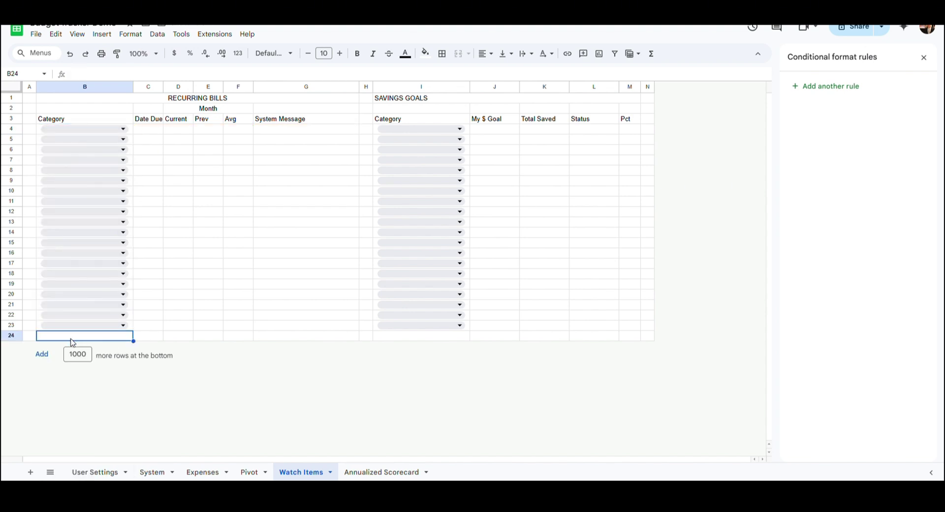
text(Total Unpaid Bills)
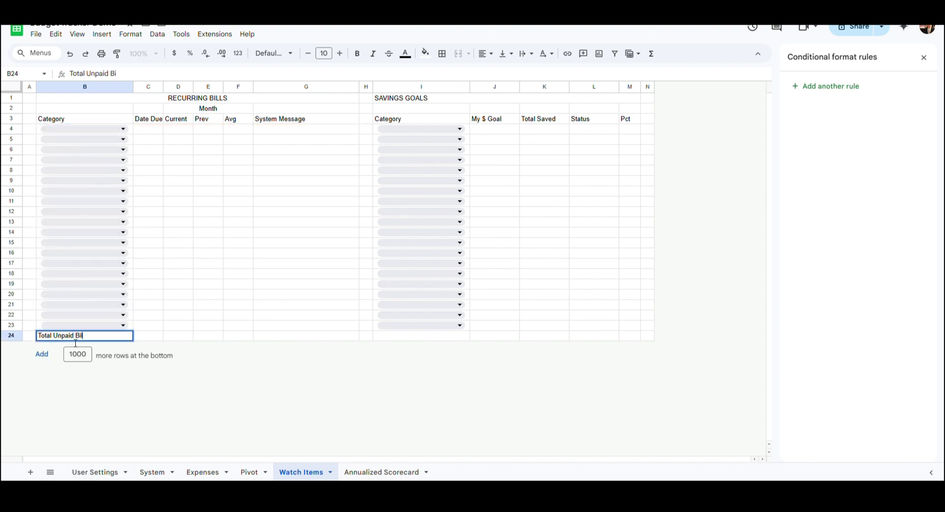
key(Tab)
Step: Enter =SUMif($G4:$G23,"Bill Not Paid",D4:D23) in D24 of the Total Unpaid Bills row
key(Tab)
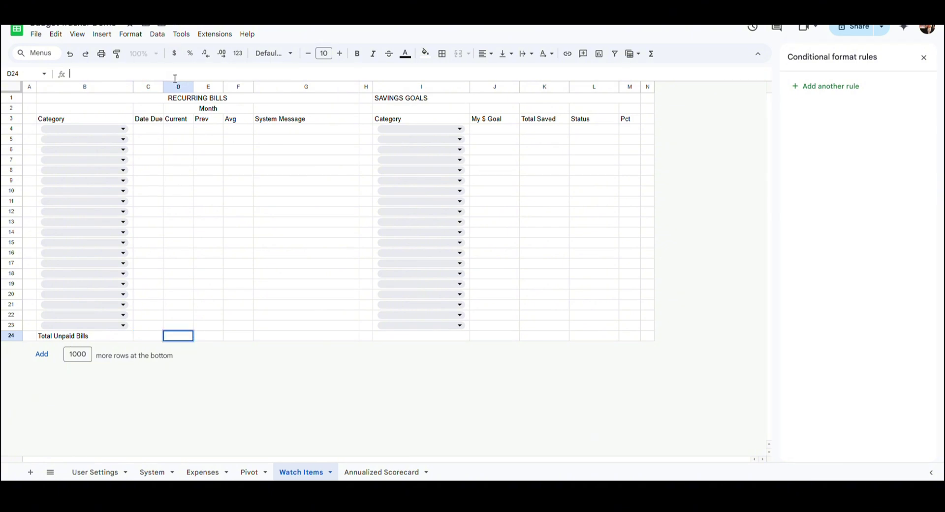
text(=SUMIF($G4:$G23,"Bill Not Paid",D4:D23))
key(shift+Right)
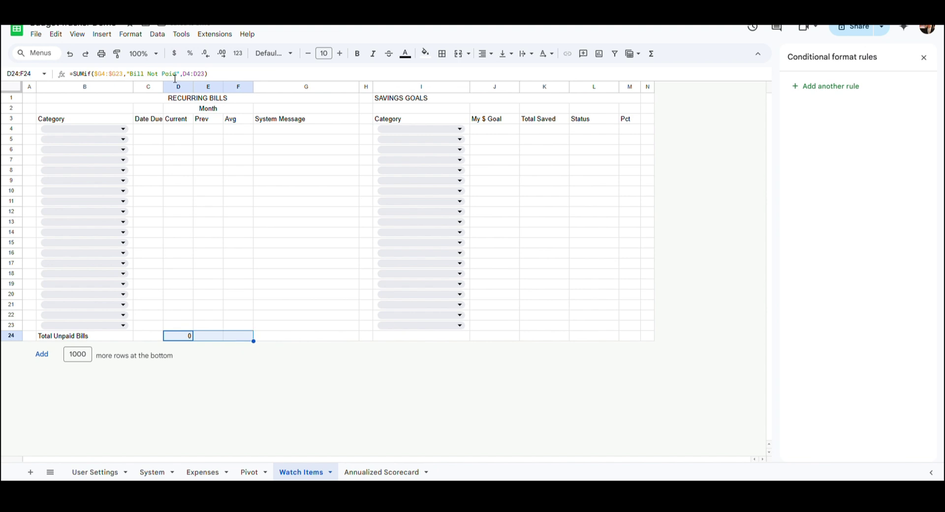
Step: Copy the unpaid bills formula from D24 into E24:F24, pasting the formula only
key(shift+Left)
key(shift+Left)
key(ctrl+c)
key(Right)
key(shift+Right)
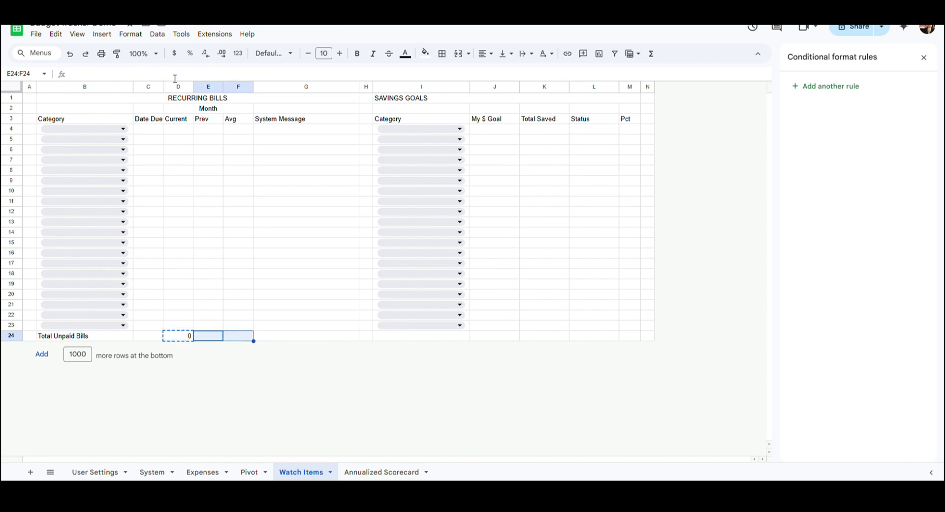
click(55, 34)
mouse_move(93, 139)
click(249, 174)
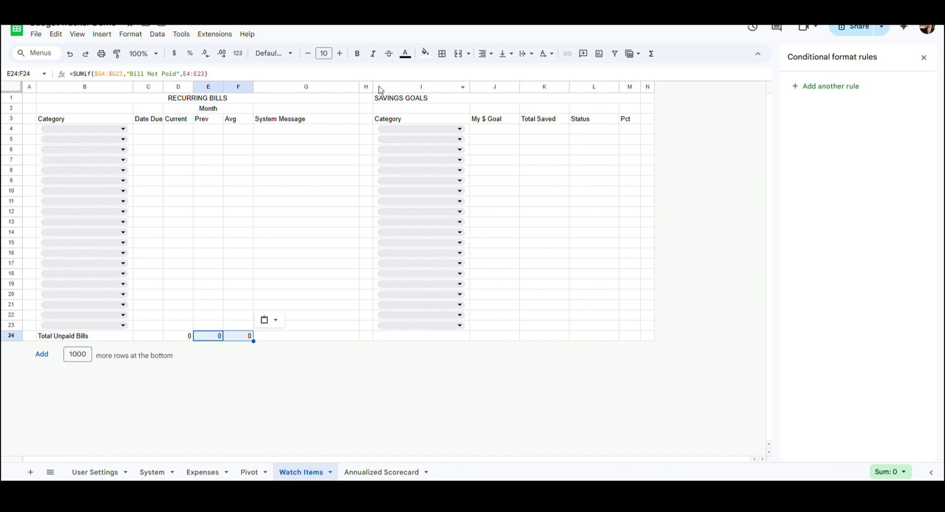
Step: Center the merged SAVINGS GOALS heading over columns I to M
click(399, 98)
click(485, 53)
click(503, 73)
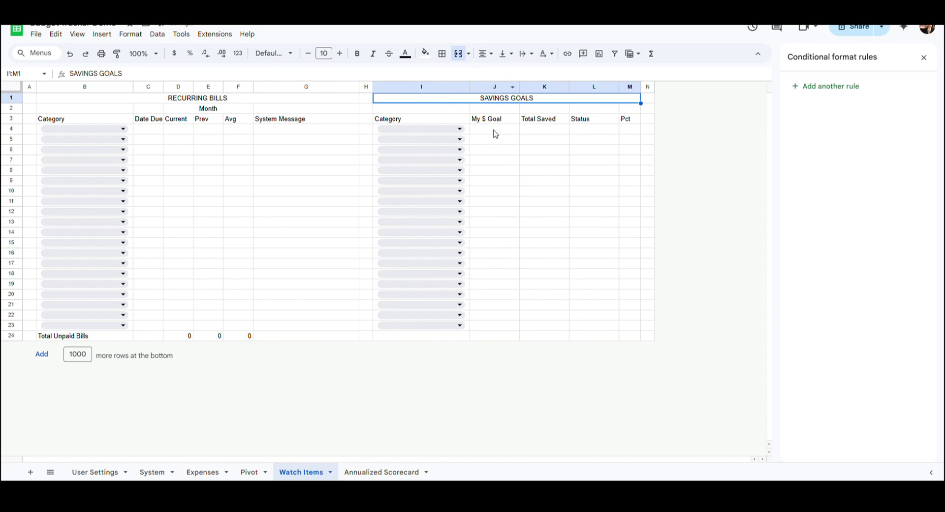
Step: Enter =if(isblank(I4),"", sumif(Expenses!$F$9:$F,$I4,Expenses!$G$9:$G)+sumif(Expenses!$E$9:$E,$I4,Expenses!$G$9:$G)) in the Total Saved cell K4
click(493, 132)
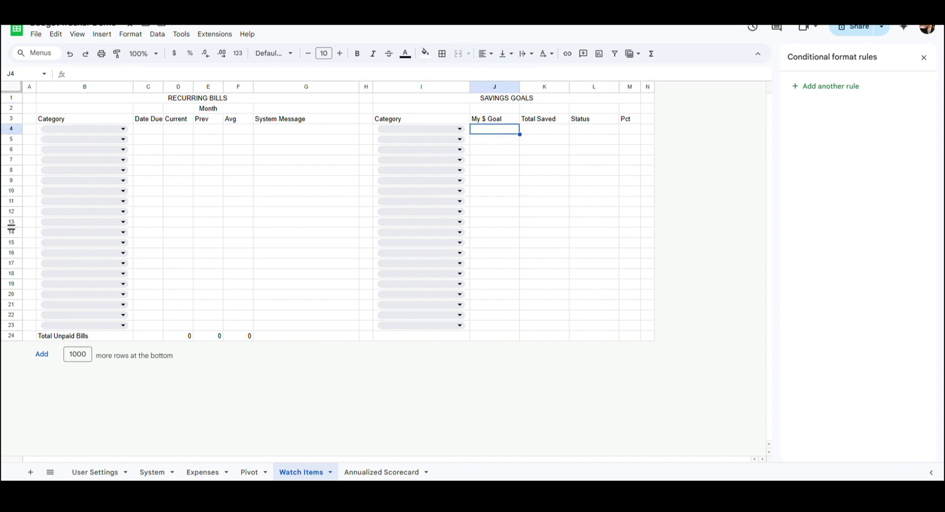
click(551, 132)
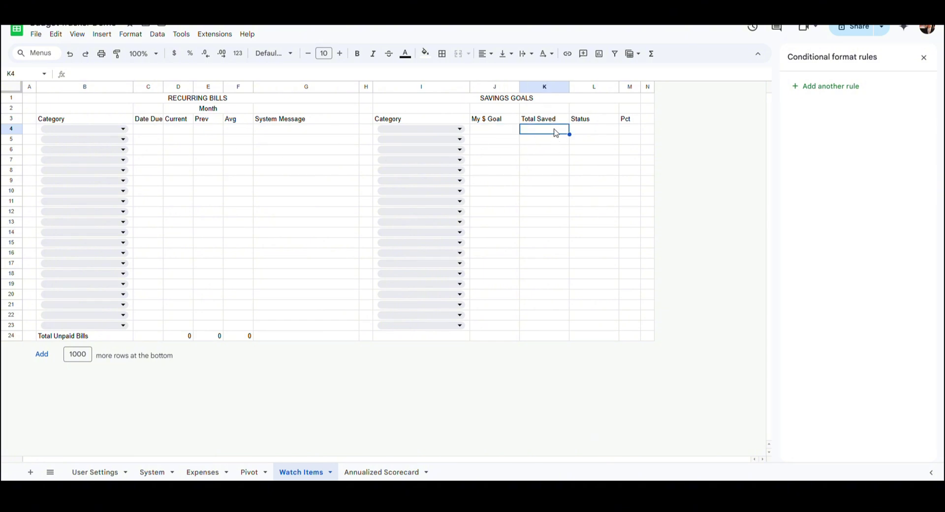
click(383, 77)
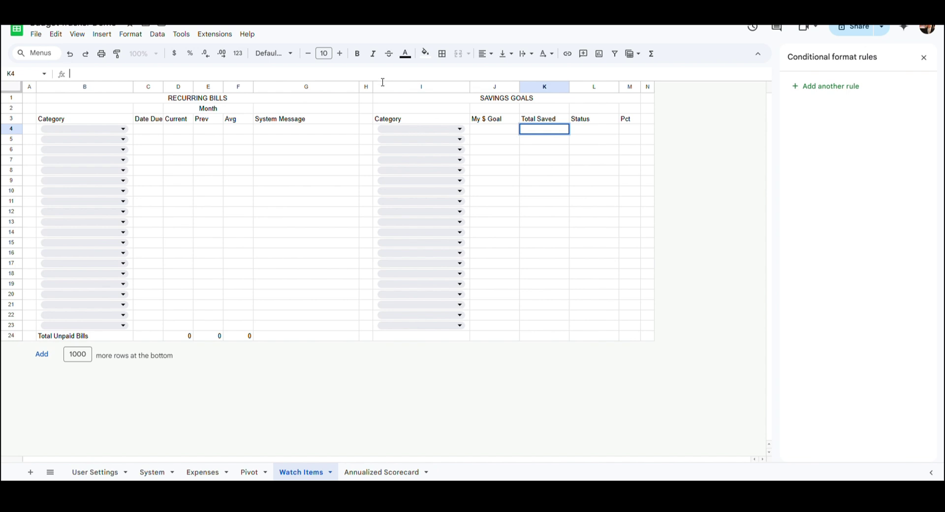
text(=if(isblank(I4),"", sumif(Expenses!$F$9:$F,$I4,Expenses!$G$9:$G)+sumif(Expenses!$E$9:$E,$I4,Expenses!$G$9:$G)))
key(Return)
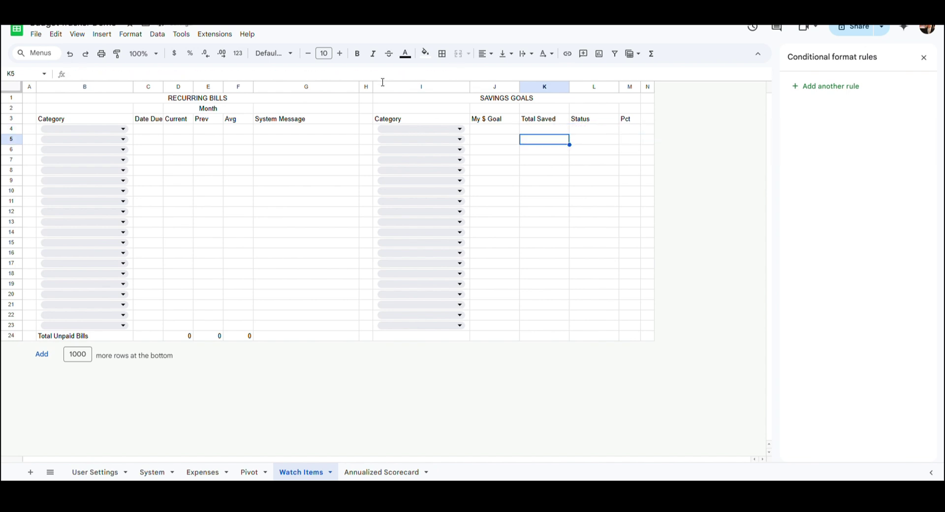
Step: Enter =if(isnumber(K4), sparkline(J4:K4,{"charttype","bar";"max",K4;"color1","#50C878";"color2","#d4d4d4"}),"") in the Status cell L4
key(Up)
key(Right)
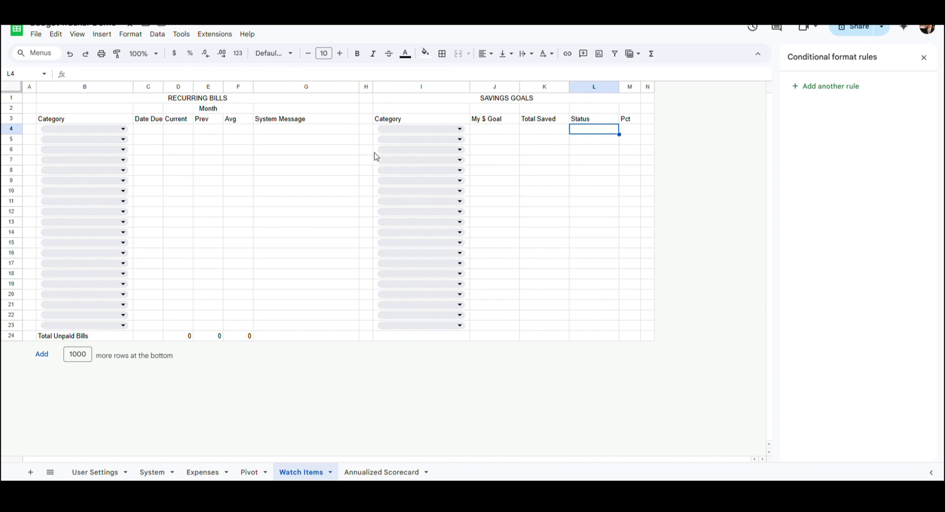
click(359, 73)
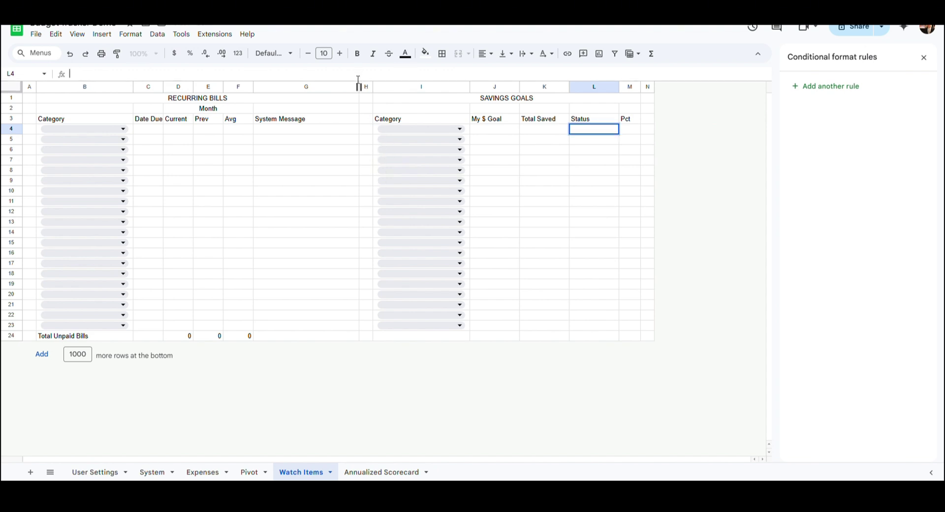
text(=if(isnumber(K4), sparkline(J4:K4,{"charttype","bar";"max",K4;"color1","#50C878";"color2","#d4d4d4"}),""))
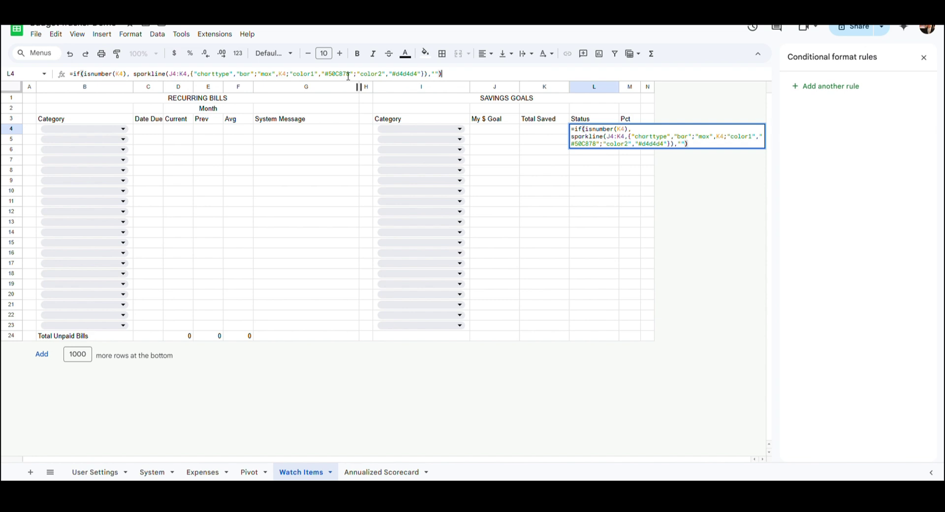
key(Return)
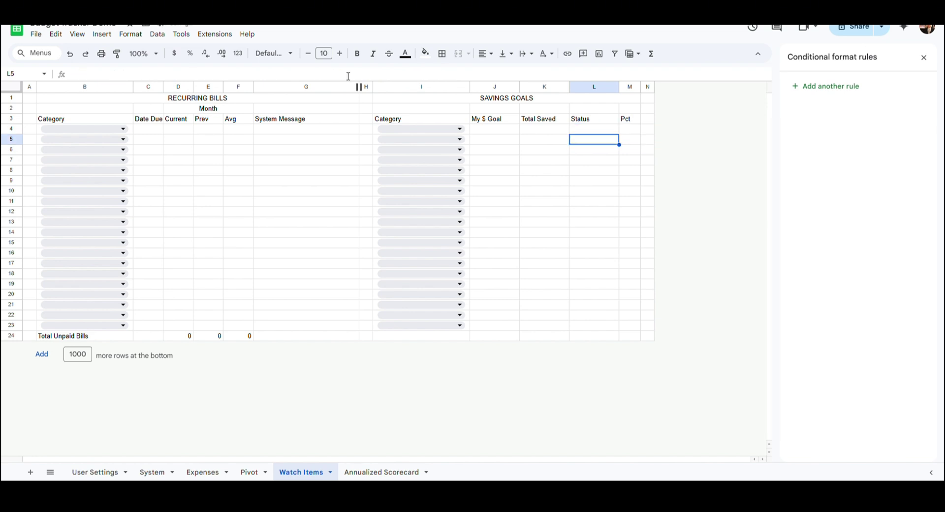
Step: Enter =iferror(if(J4>0,(J4/K4)," ")," ") in the Pct cell M4
key(Up)
key(Right)
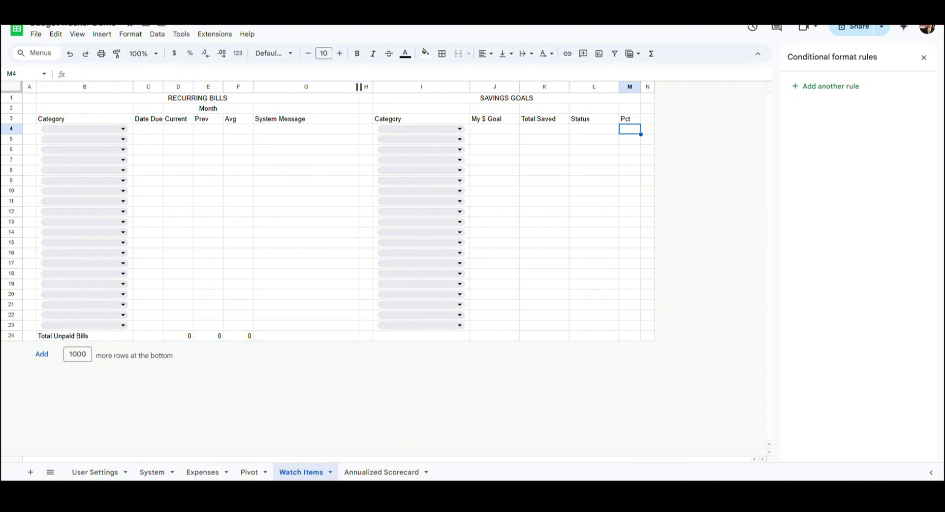
click(168, 74)
text(=iferror(if(J4>0,(J4/K4)," ")," "))
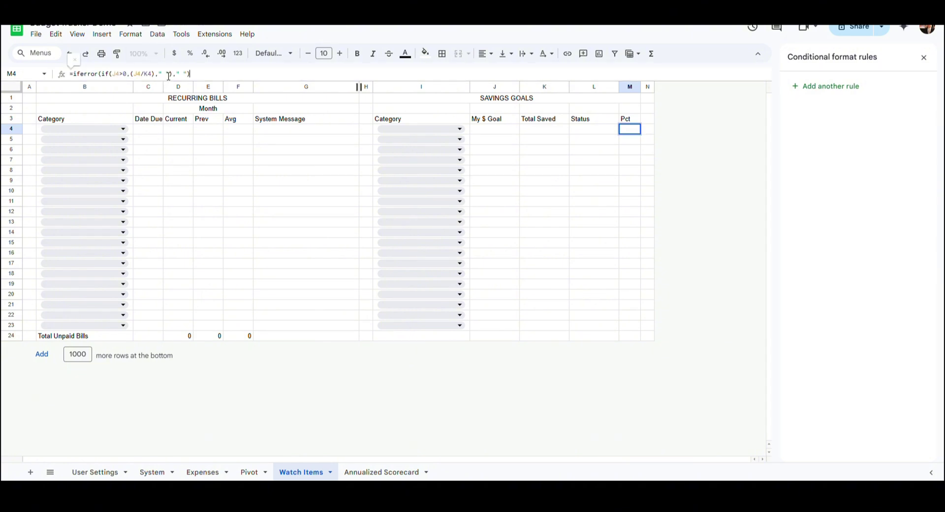
key(Return)
key(Up)
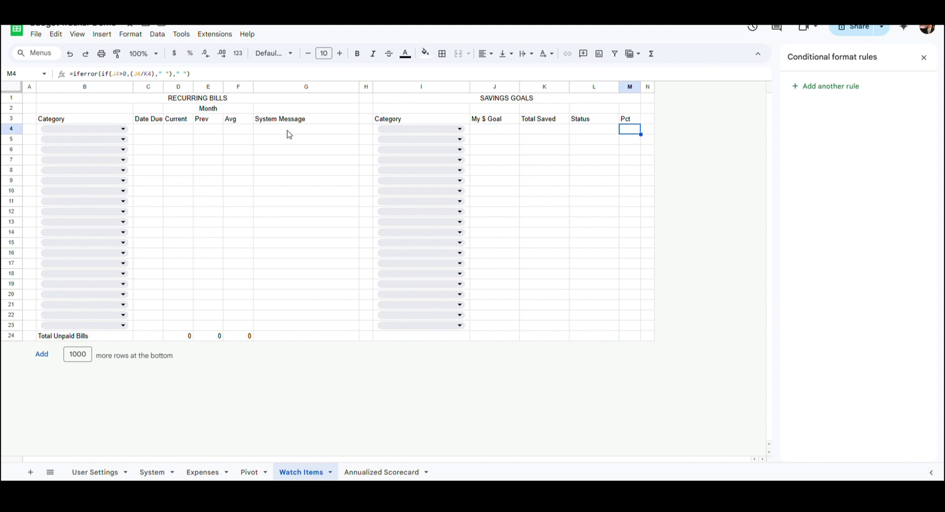
Step: Copy the Total Saved, Status and Pct formulas from K4:M4 into K5:M23, pasting formulas only
key(Left)
key(Left)
key(Left)
key(Right)
key(shift+Down)
key(shift+Down)
key(shift+Down)
key(shift+Down)
key(shift+Down)
key(shift+Down)
key(shift+Down)
key(shift+Down)
key(shift+Down)
key(shift+Down)
key(shift+Down)
key(shift+Down)
key(shift+Down)
key(shift+Down)
key(shift+Down)
key(shift+Down)
key(shift+Down)
key(shift+Down)
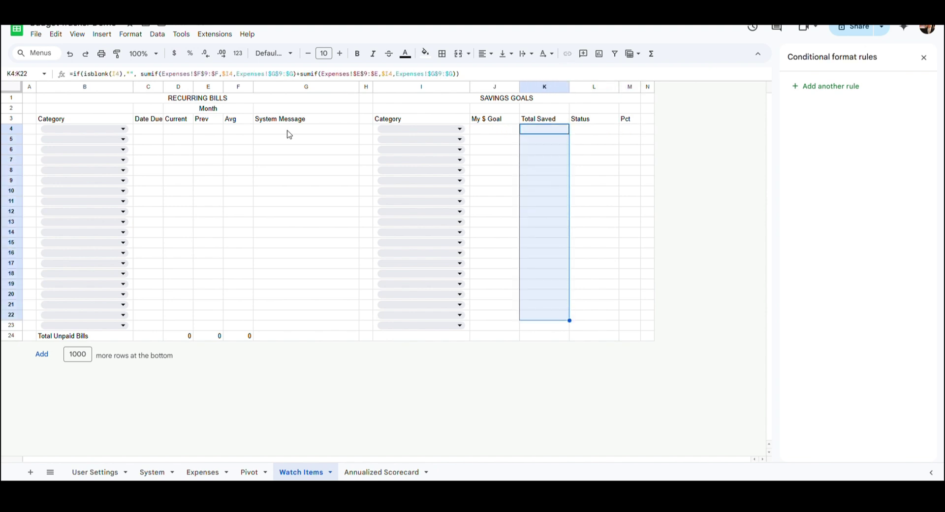
key(shift+Up)
key(shift+Up)
key(shift+Up)
key(shift+Up)
key(shift+Up)
key(shift+Up)
key(shift+Up)
key(shift+Up)
key(shift+Up)
key(shift+Up)
key(shift+Up)
key(shift+Up)
key(shift+Up)
key(shift+Up)
key(shift+Up)
key(shift+Up)
key(shift+Up)
key(shift+Up)
key(shift+Right)
key(shift+Right)
key(ctrl+c)
key(Down)
key(shift+Down)
key(shift+Down)
key(shift+Down)
key(shift+Down)
key(shift+Down)
key(shift+Down)
key(shift+Down)
key(shift+Down)
key(shift+Down)
key(shift+Down)
key(shift+Down)
key(shift+Down)
key(shift+Down)
key(shift+Down)
key(shift+Down)
key(shift+Down)
key(shift+Down)
key(shift+Down)
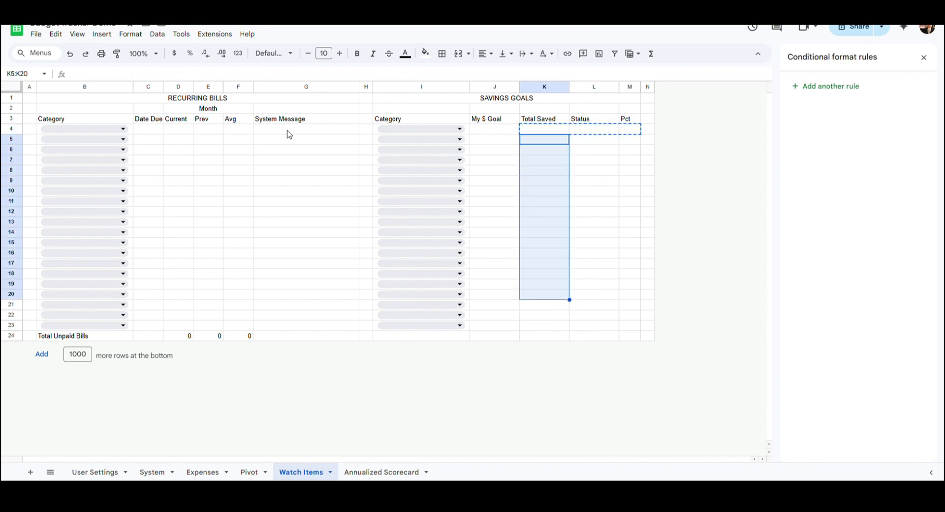
key(shift+Right)
key(shift+Right)
click(58, 36)
mouse_move(89, 138)
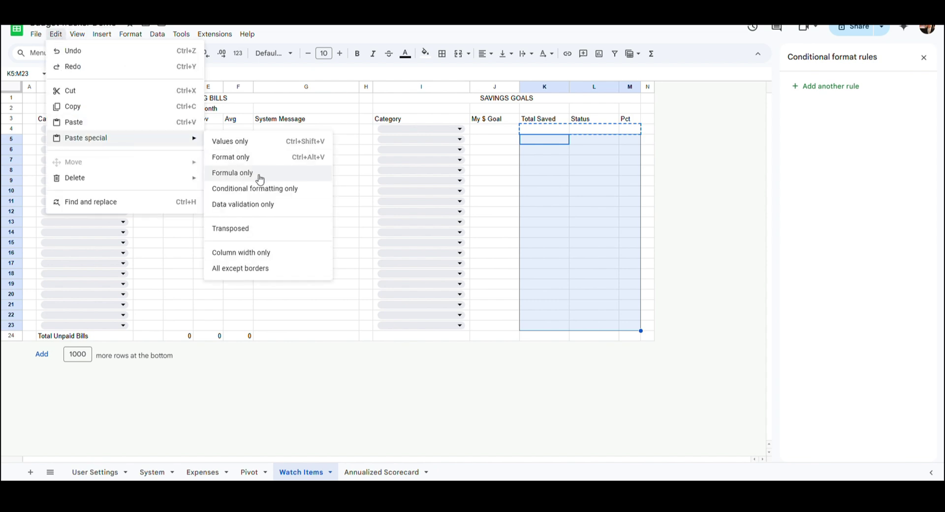
click(258, 172)
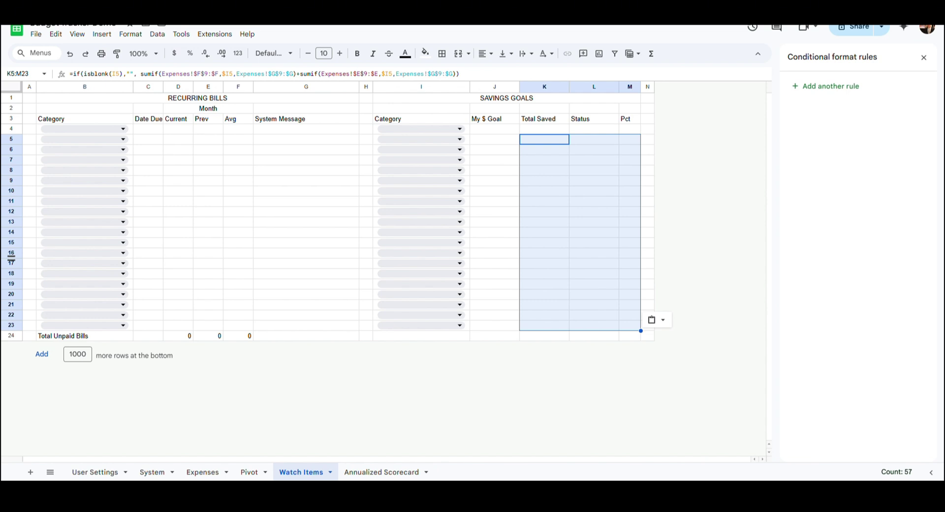
Step: Label cell I24 below the savings goal categories "Total Savings"
click(449, 338)
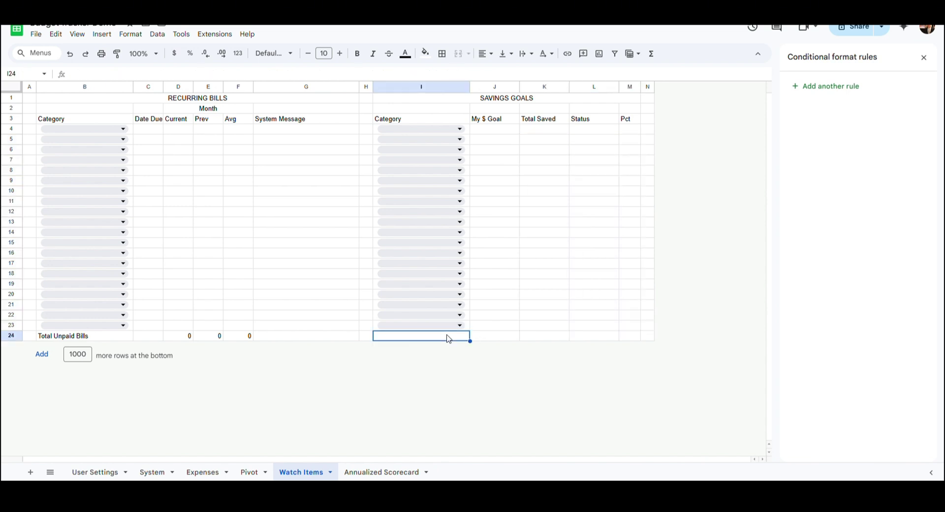
text(Total S)
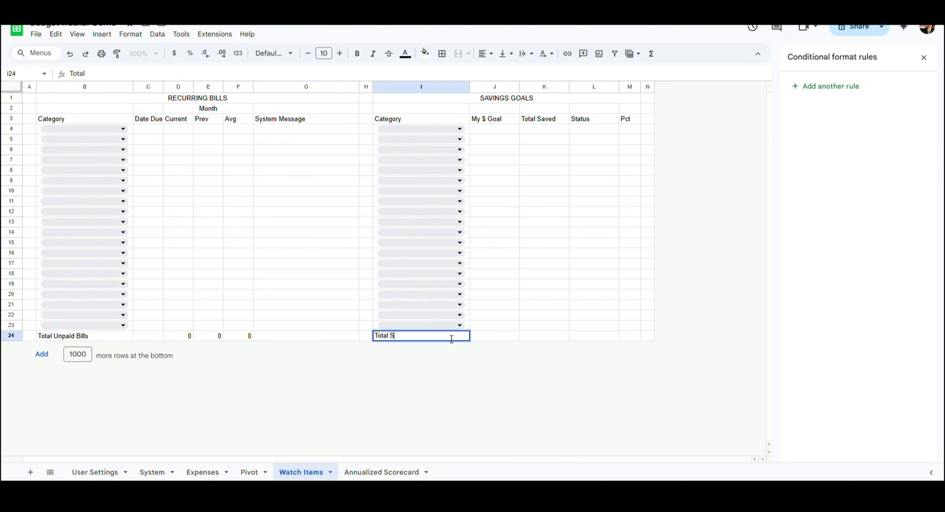
text(avings)
key(Tab)
key(Tab)
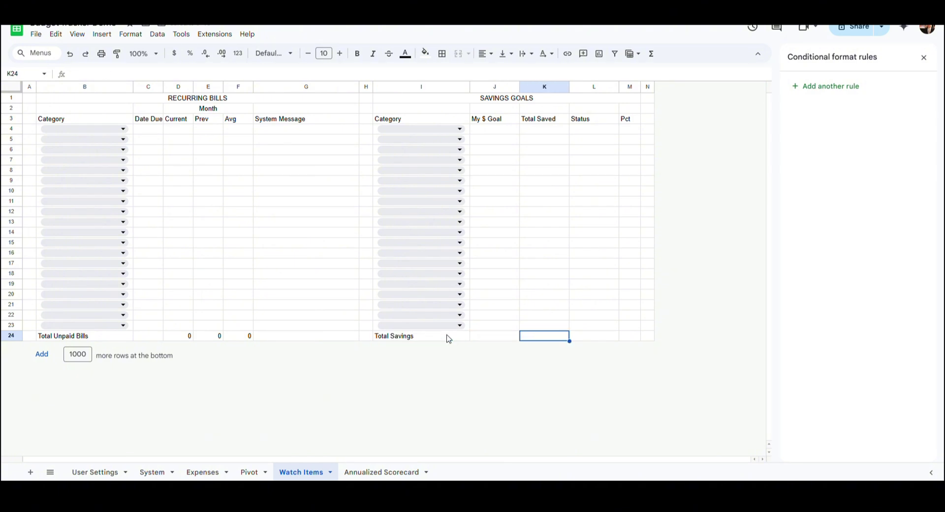
Step: Enter =sum(J4:J23) in J24 and copy it to K24, pasting the formula only
key(Left)
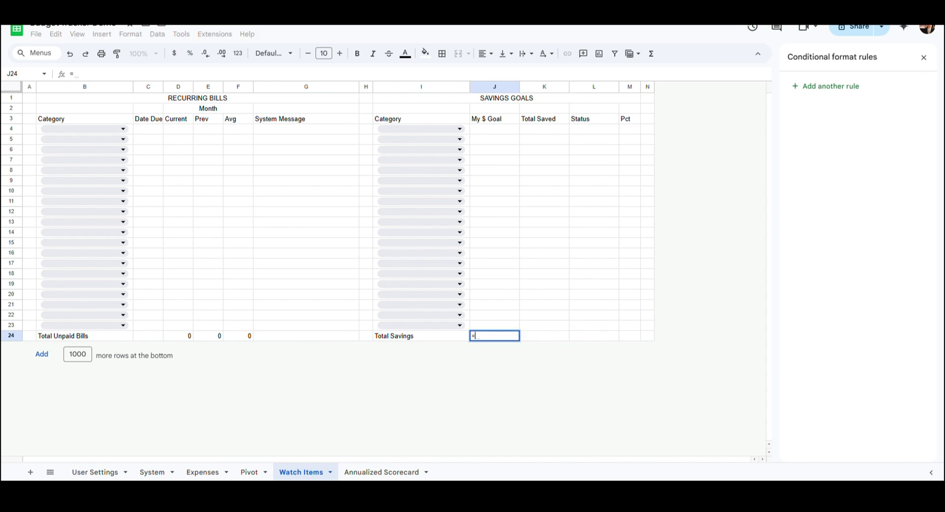
text(=sum(J4:J23))
key(Return)
key(ctrl+c)
key(Right)
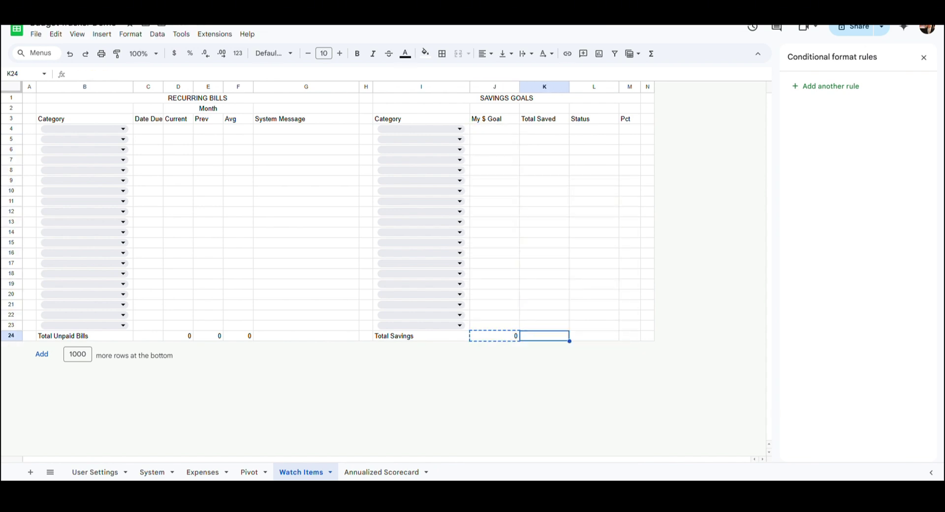
click(55, 33)
mouse_move(84, 138)
click(240, 171)
Step: Enter =sparkline(J24:K24,{"charttype","bar";"max",K24;"color1","#50C878";"color2","#d4d4d4"}) in L24 and =iferror(if(J24>0,(J24/K24)," ")," ") in M24
key(Right)
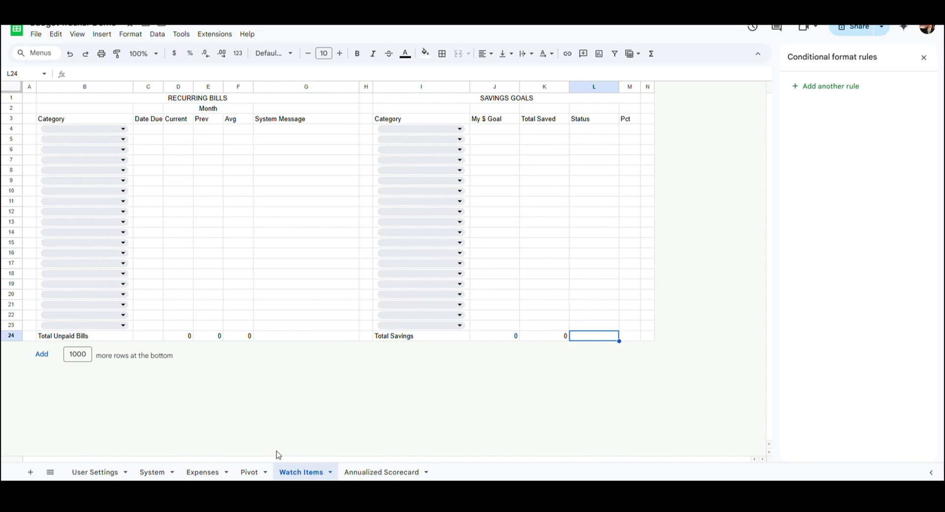
key(ctrl+v)
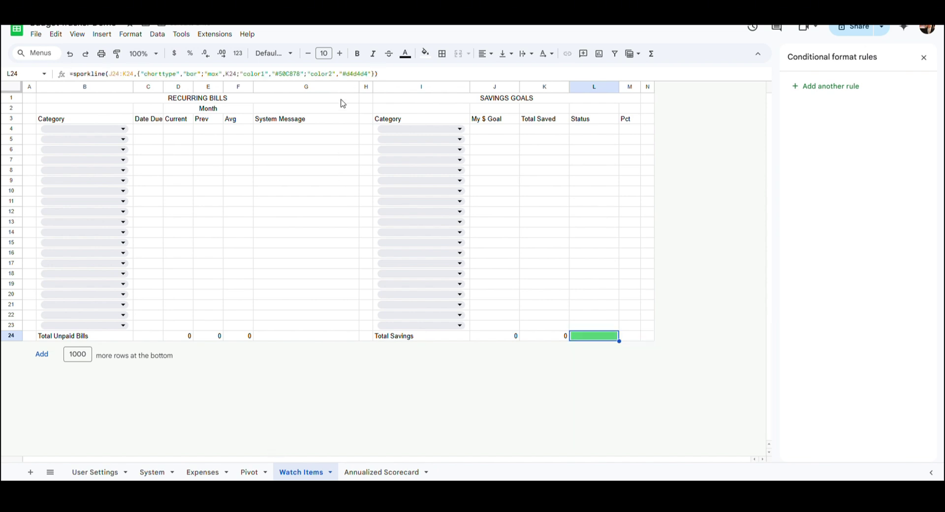
key(Right)
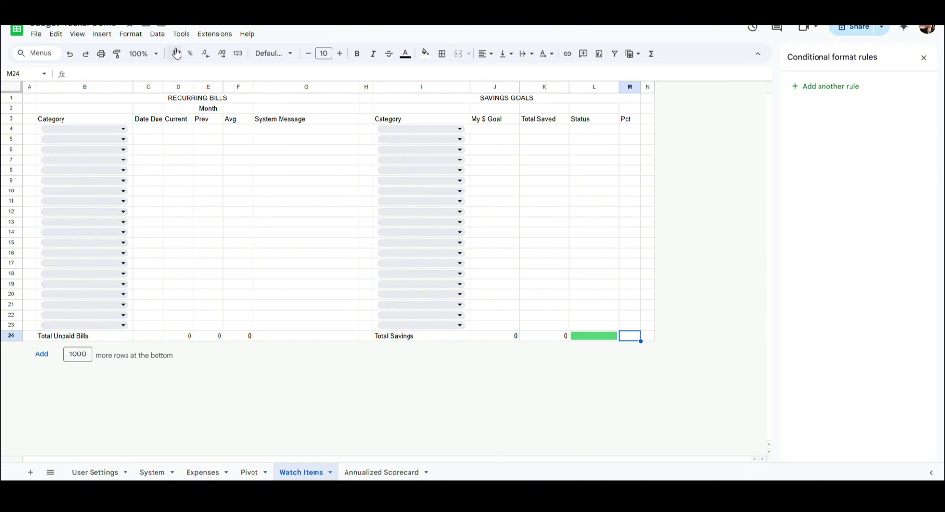
click(187, 74)
key(ctrl+v)
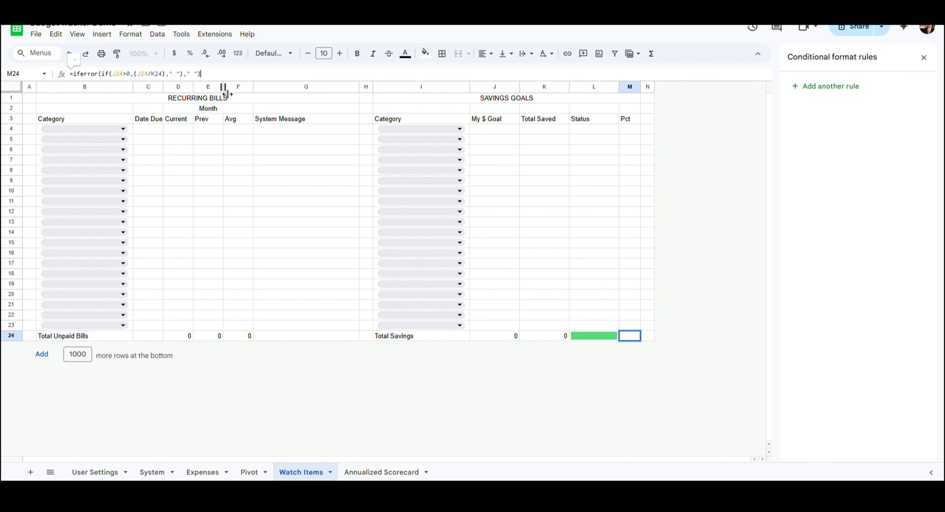
key(Return)
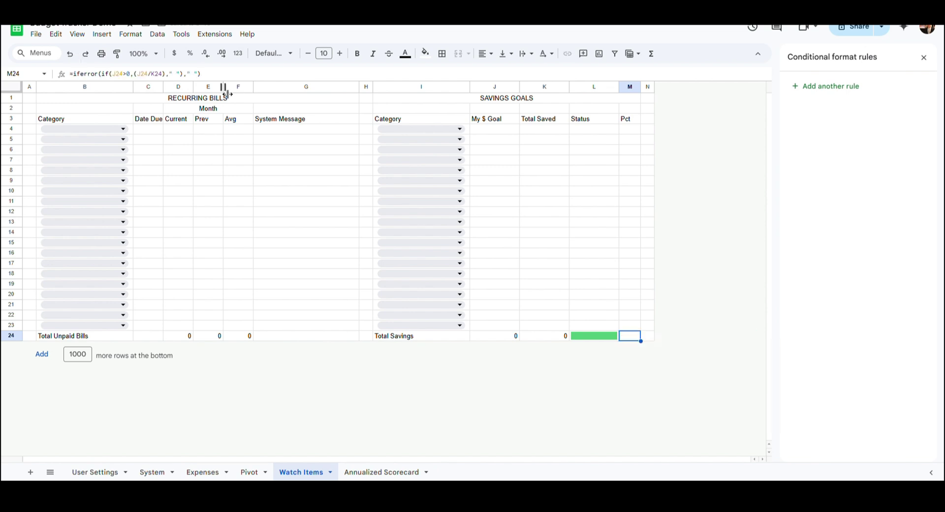
Step: Hide the gridlines on the Watch Items sheet
click(58, 34)
mouse_move(96, 66)
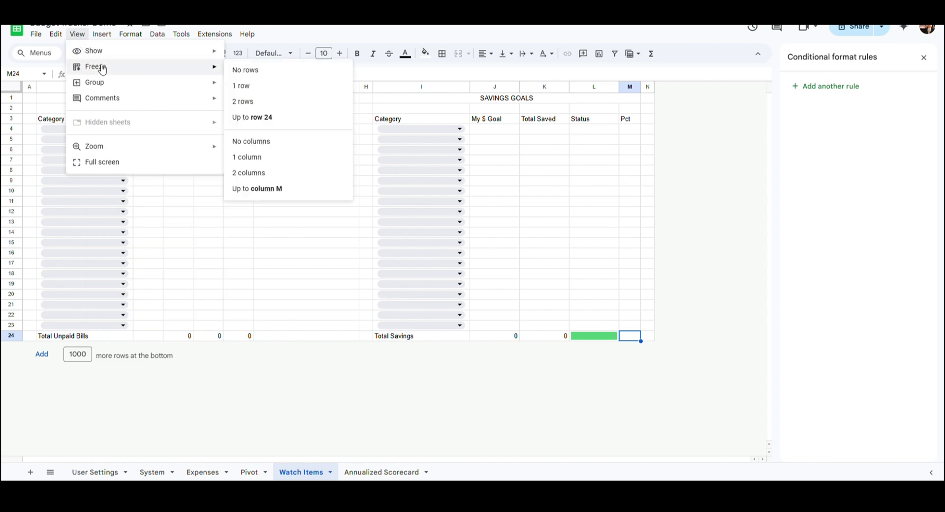
mouse_move(94, 51)
click(256, 69)
Step: Freeze the Watch Items sheet's header rows up to row 3
click(77, 34)
mouse_move(87, 70)
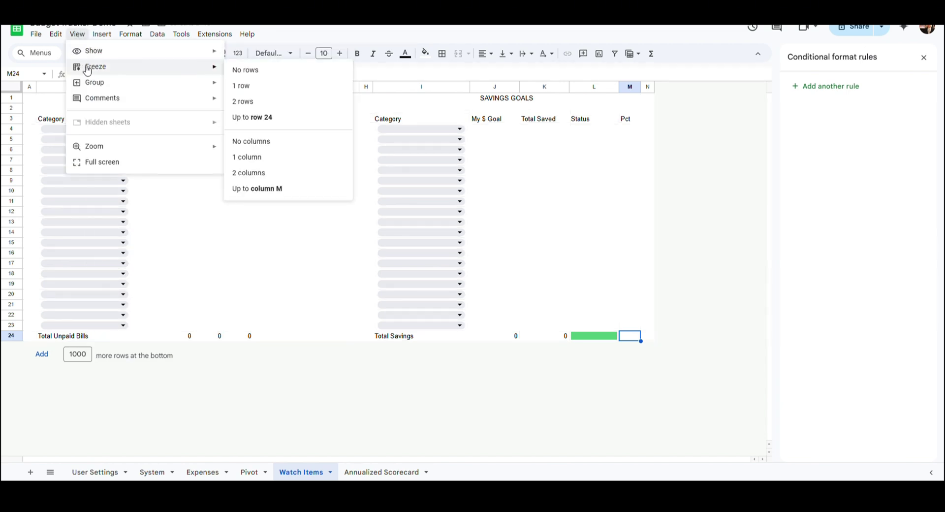
click(54, 123)
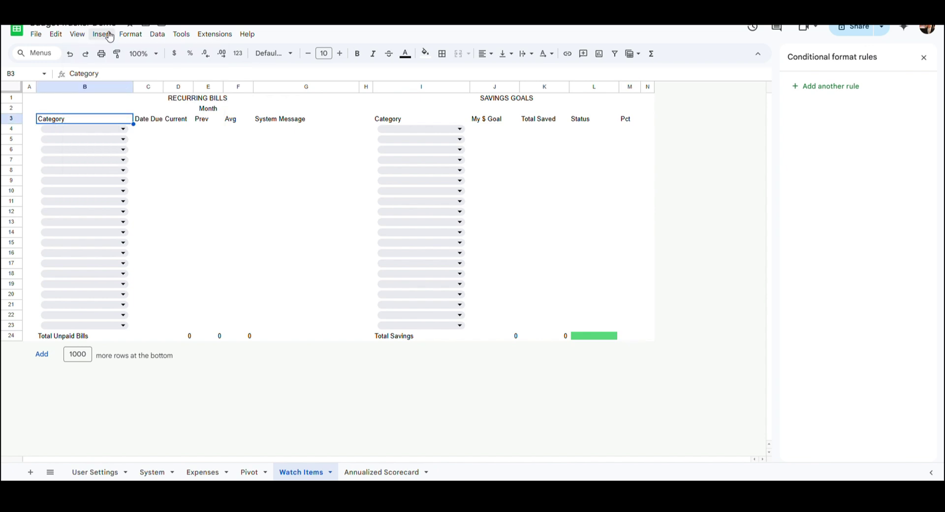
click(77, 34)
mouse_move(96, 67)
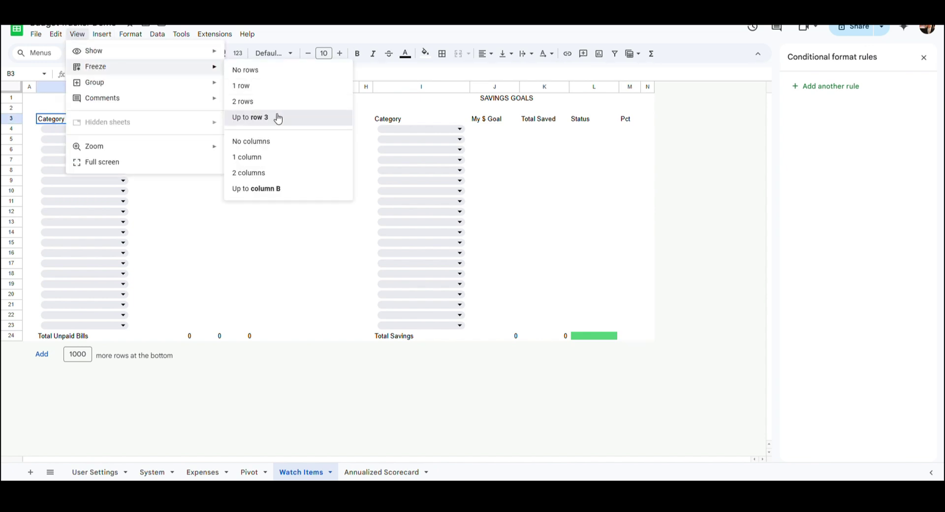
click(278, 118)
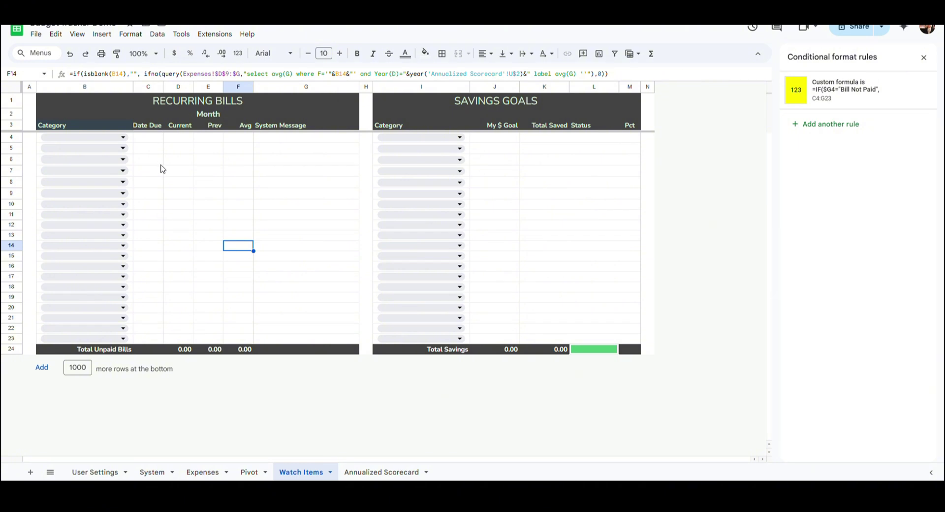
Step: Check the category dropdown lists of the recurring bills and savings goals tables on the Watch Items sheet
click(99, 142)
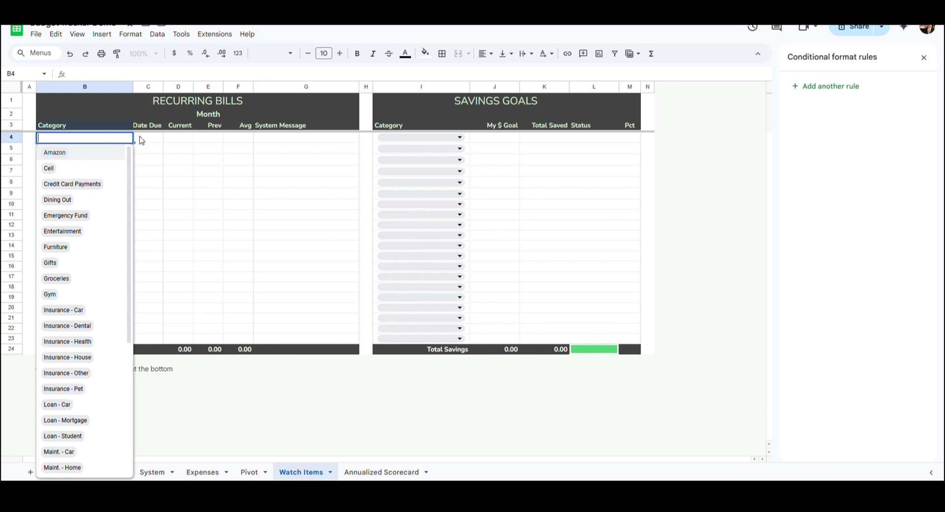
click(160, 140)
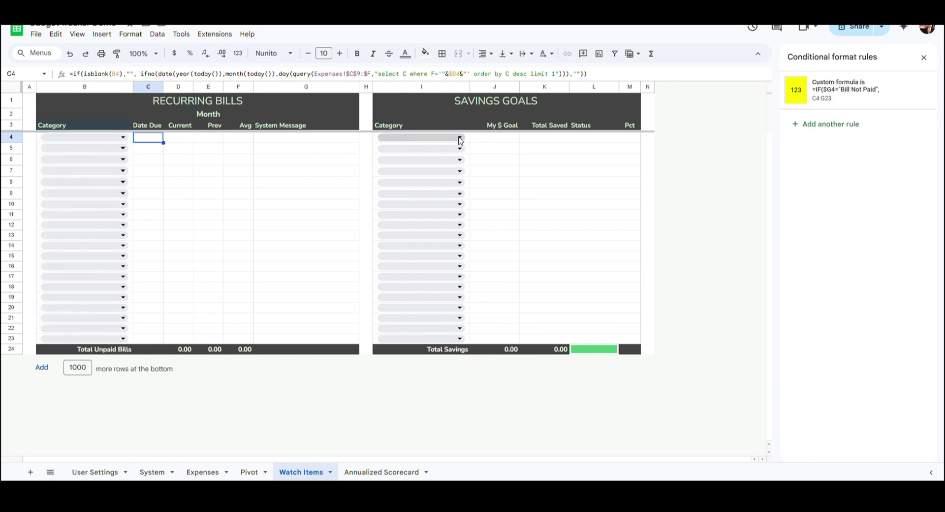
click(460, 139)
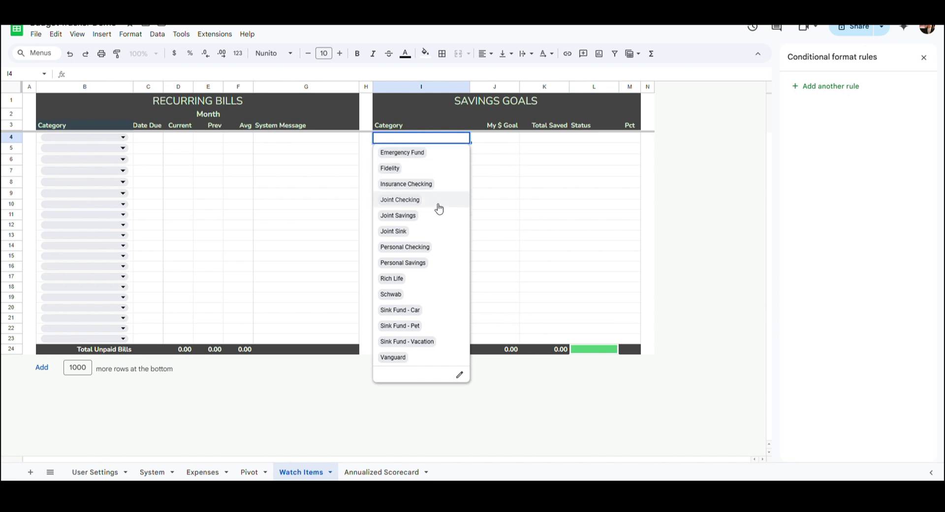
click(264, 142)
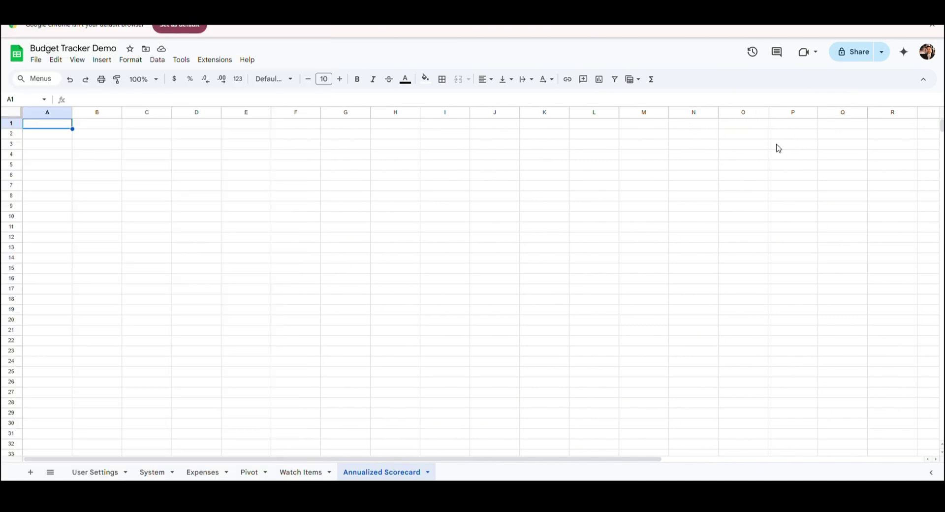
Step: Delete columns X through Z from the Annualized Scorecard sheet
key(Right)
key(Right)
key(Right)
key(Right)
key(Right)
key(Right)
key(Right)
key(Right)
key(Right)
key(Right)
key(Right)
key(Right)
key(Right)
key(Right)
key(Right)
key(Right)
key(Right)
key(Right)
key(Right)
key(Right)
key(Right)
key(Right)
key(Right)
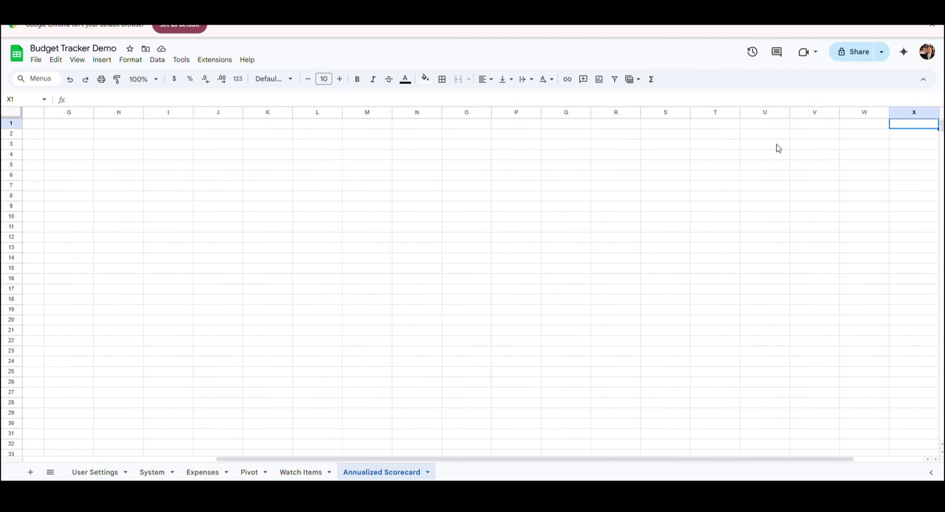
click(906, 113)
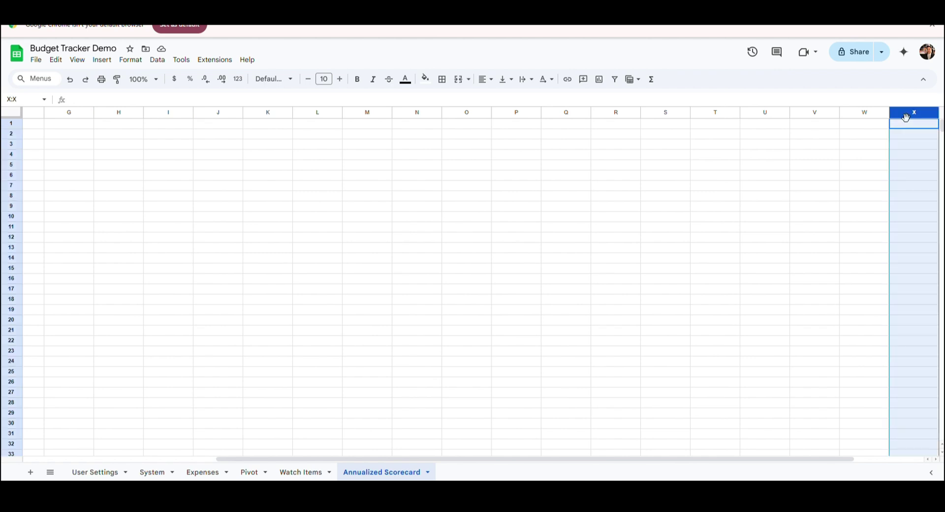
key(shift+Right)
key(shift+Right)
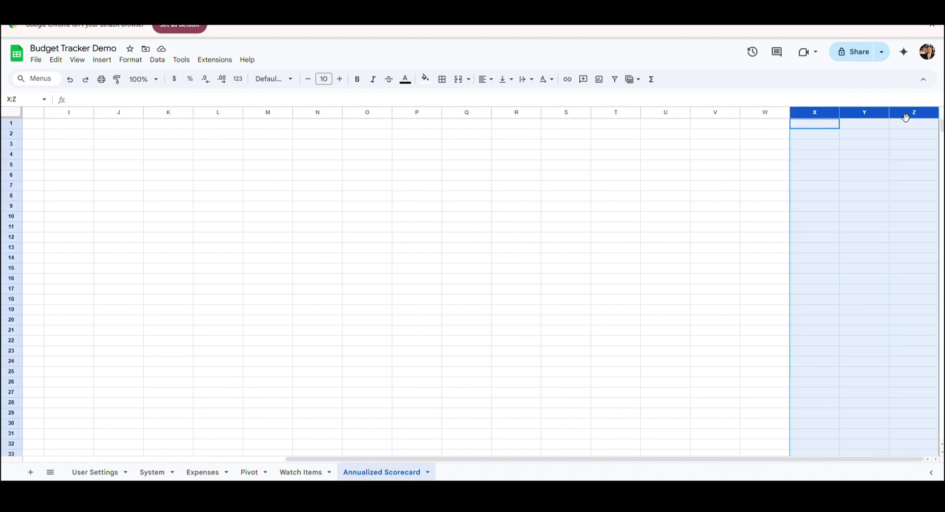
click(832, 114)
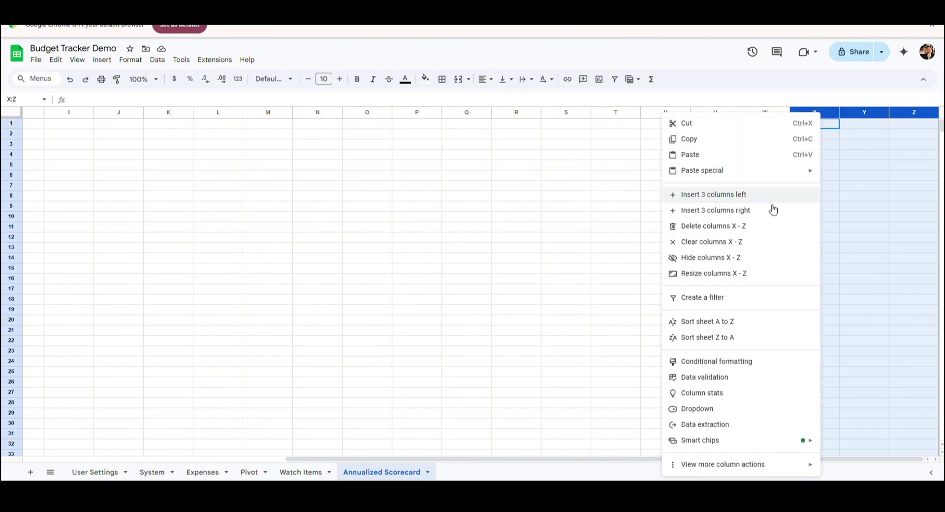
click(714, 226)
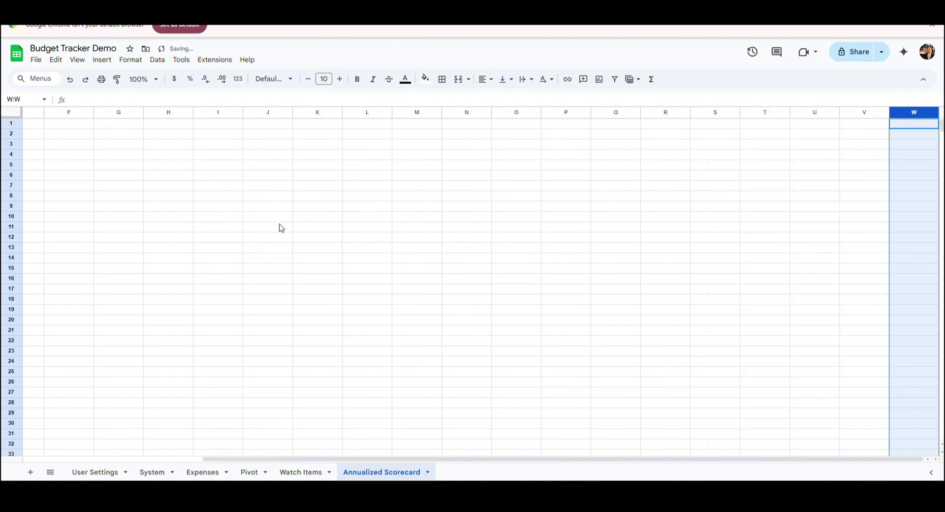
Step: Delete rows 120 through 1000 from the Annualized Scorecard sheet
click(36, 354)
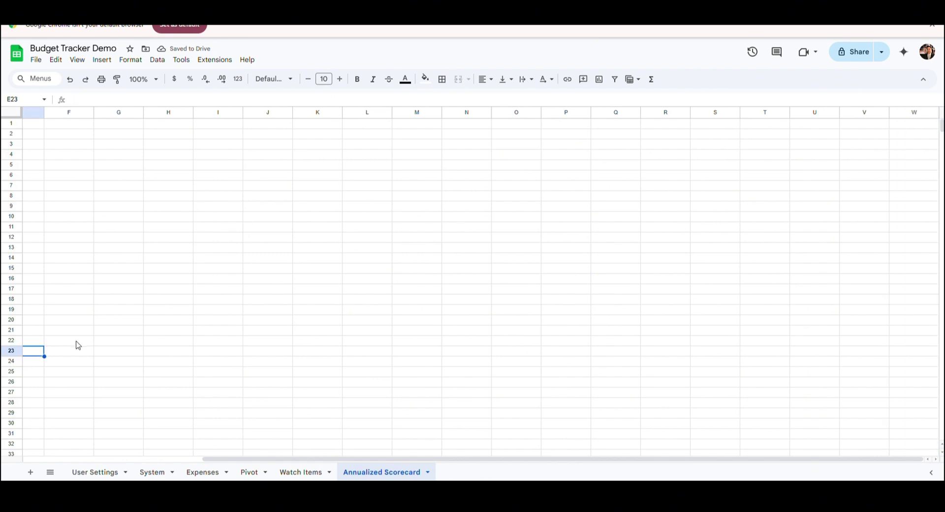
key(ctrl+Down)
key(Up)
key(Up)
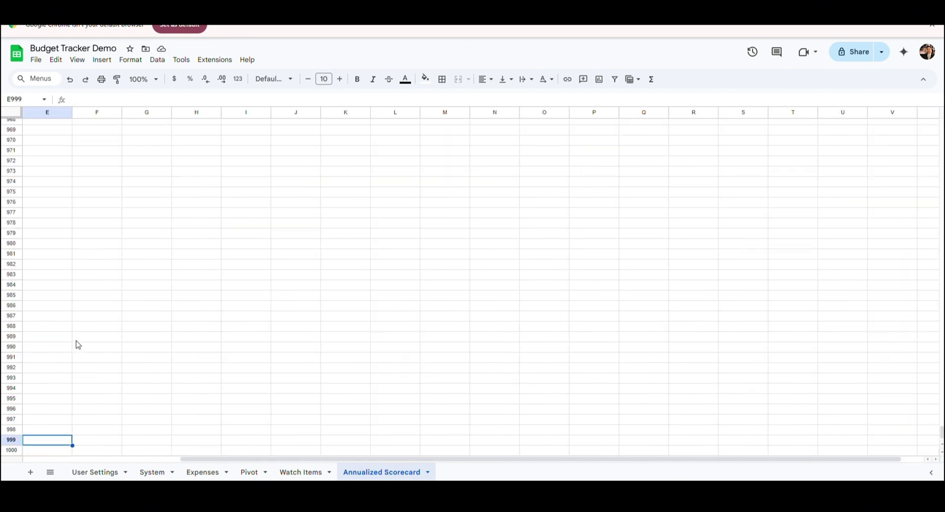
key(Up)
key(Up)
key(Up)
key(Up)
key(Up)
key(Up)
key(Up)
key(Up)
key(Up)
key(Up)
key(Up)
key(Up)
key(Up)
key(Up)
key(Up)
key(Up)
key(Up)
key(Up)
key(Up)
key(Up)
key(ctrl+Up)
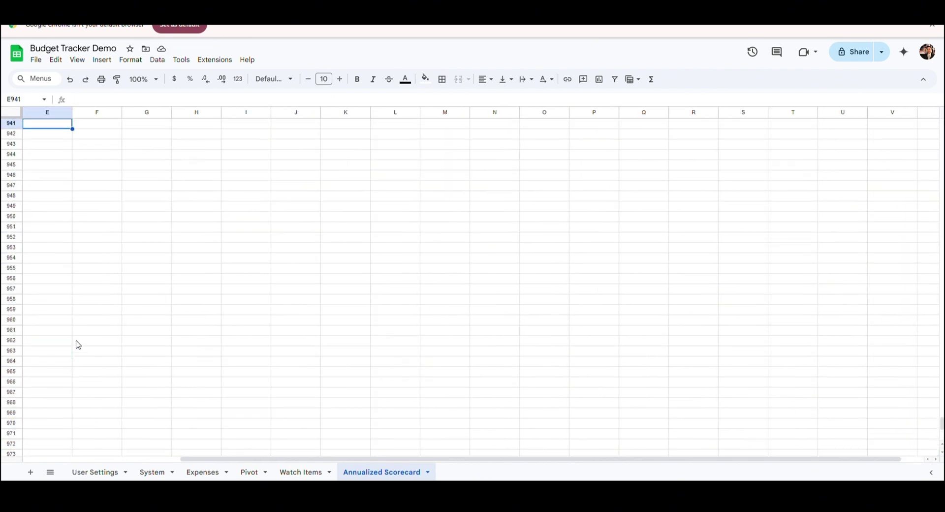
key(Down)
key(Down)
key(Down)
key(Down)
key(Down)
key(Down)
key(Down)
key(Down)
key(Down)
key(Down)
key(Down)
key(Down)
key(Down)
key(Down)
key(Down)
key(Down)
key(Down)
key(Down)
key(Down)
key(Down)
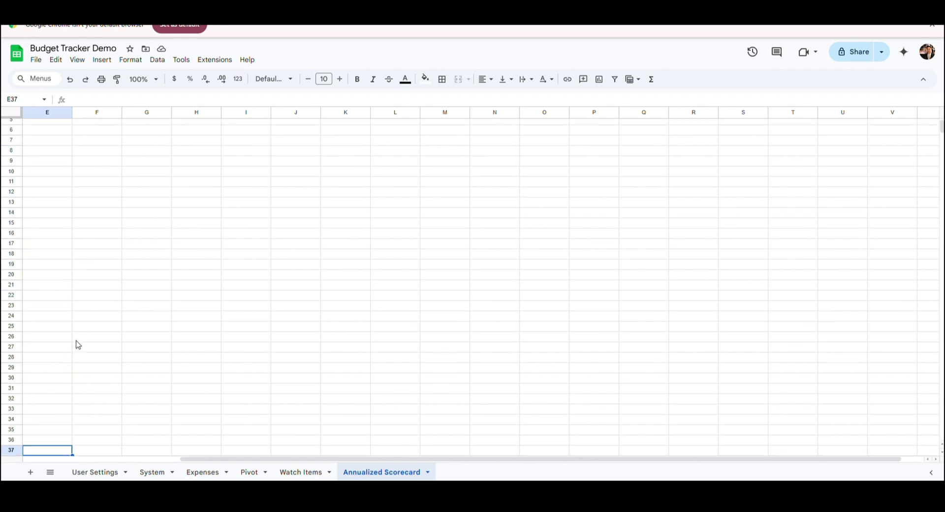
key(Down)
key(Down)
key(Down)
key(Down)
key(Down)
key(Down)
key(Down)
key(Down)
key(Down)
key(Down)
key(Down)
key(Down)
key(Down)
key(Down)
key(Down)
key(Down)
key(Down)
key(Down)
key(Down)
key(Down)
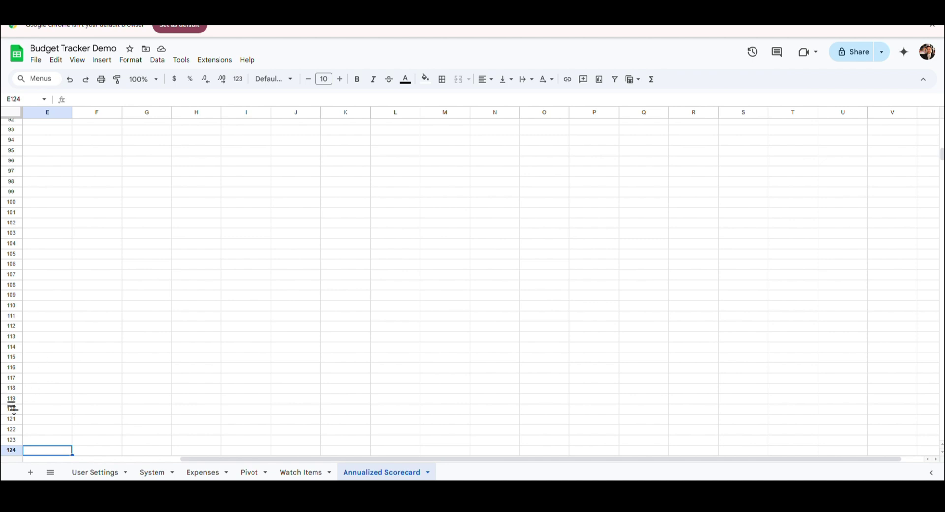
click(16, 411)
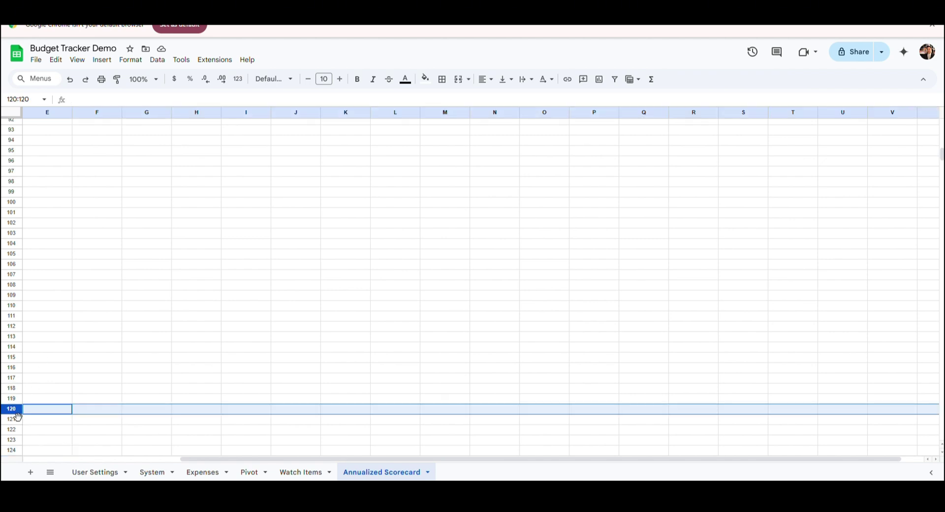
key(ctrl+shift+Down)
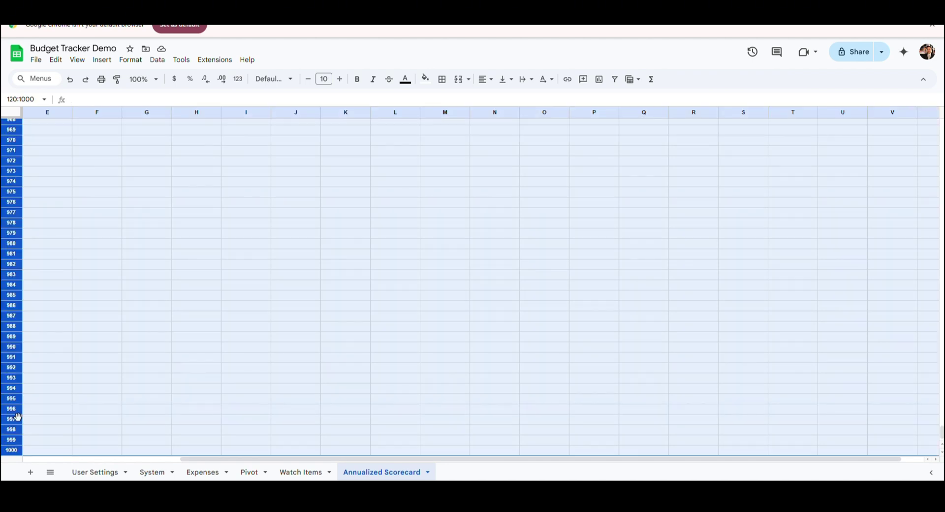
right_click(18, 416)
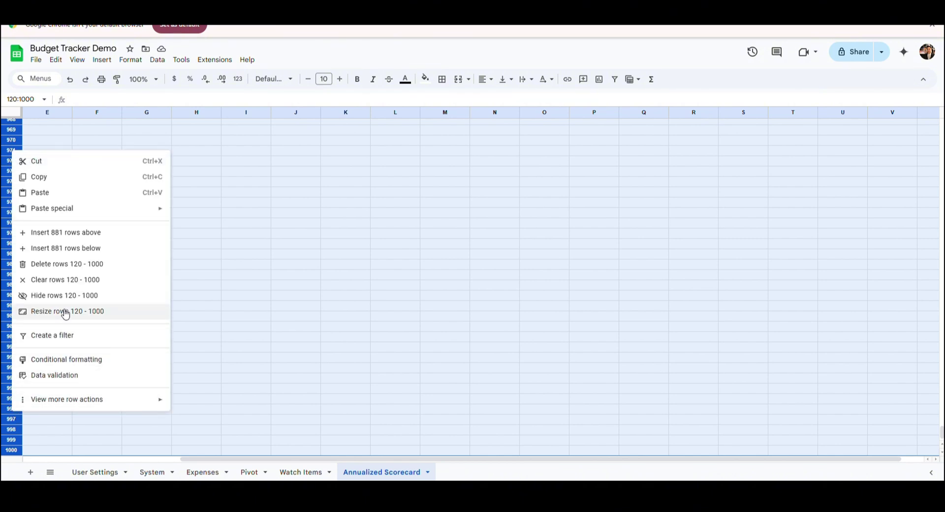
click(75, 264)
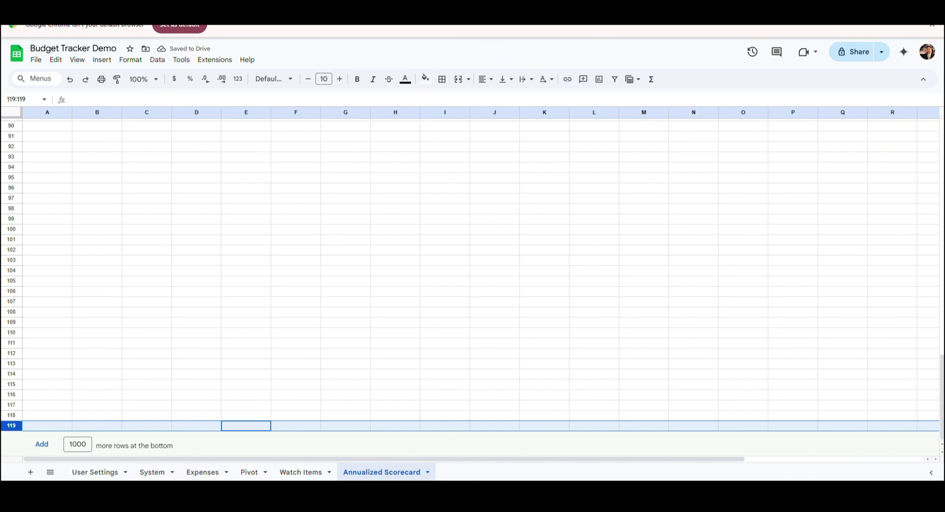
Step: Resize columns A and B of the Annualized Scorecard sheet to 27 pixels wide
click(45, 117)
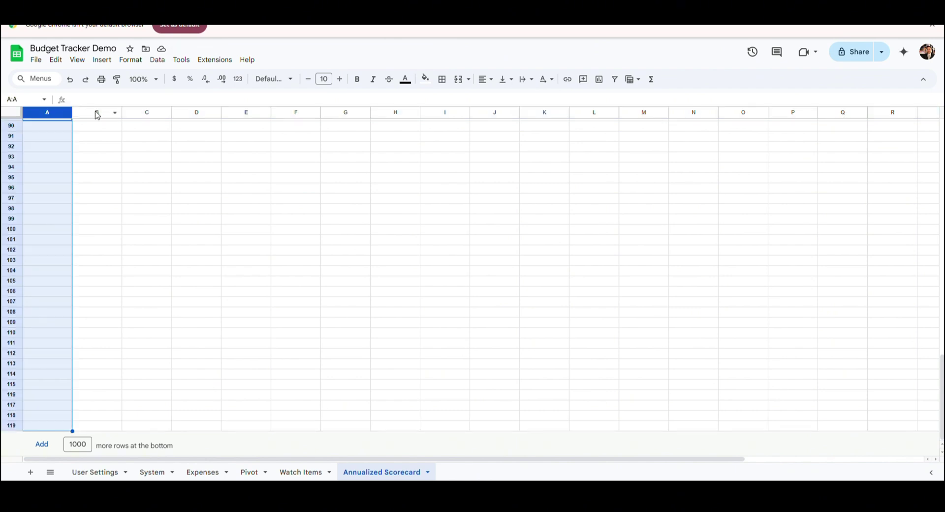
shift+click(97, 114)
right_click(97, 113)
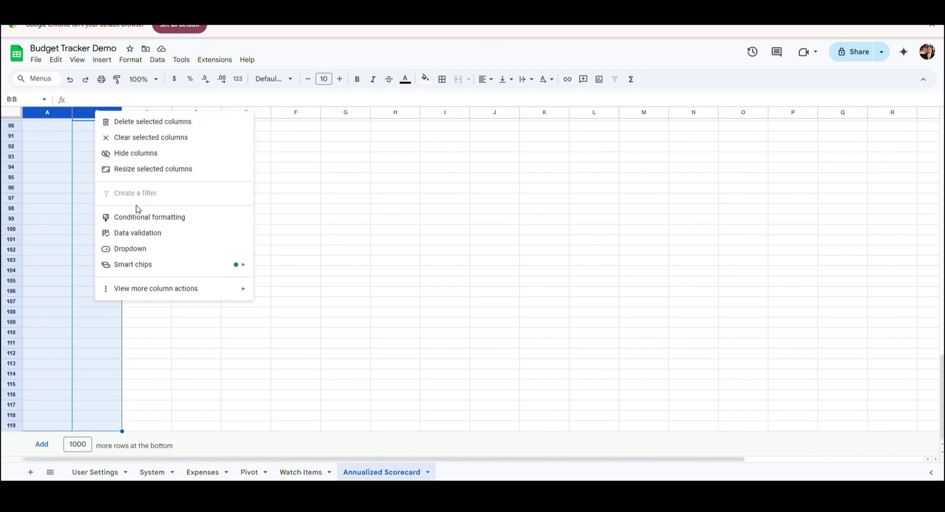
click(151, 169)
text(27)
key(Return)
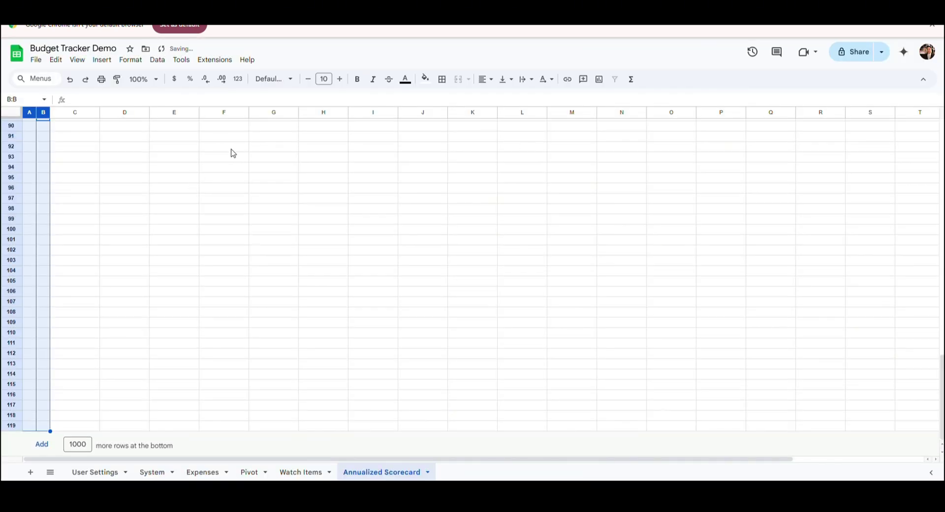
Step: Widen column C of the Annualized Scorecard sheet to about 130 pixels
right_click(77, 114)
click(119, 274)
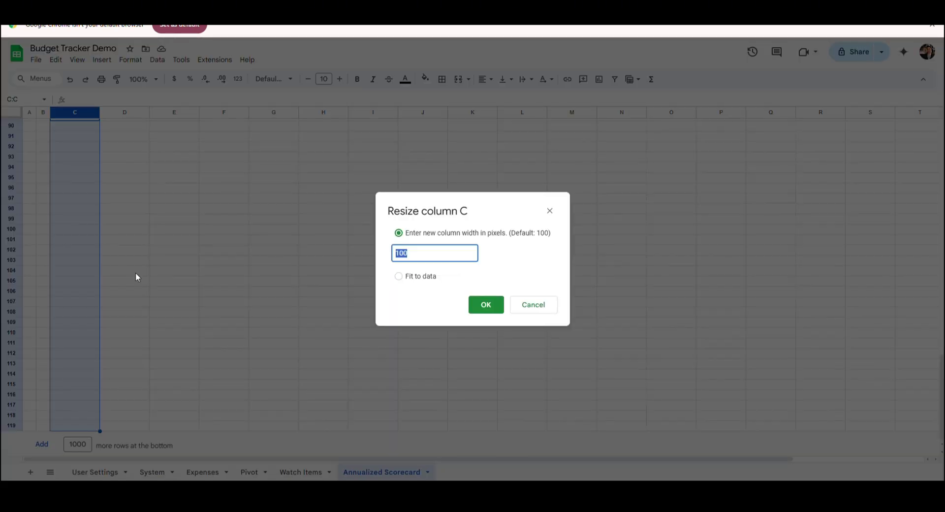
text(140)
key(Return)
Step: Narrow columns E, F and I through W together to about two-thirds of the default 100-pixel width
click(209, 113)
drag(389, 114, 930, 121)
drag(858, 116, 910, 114)
right_click(910, 117)
click(850, 173)
text(60)
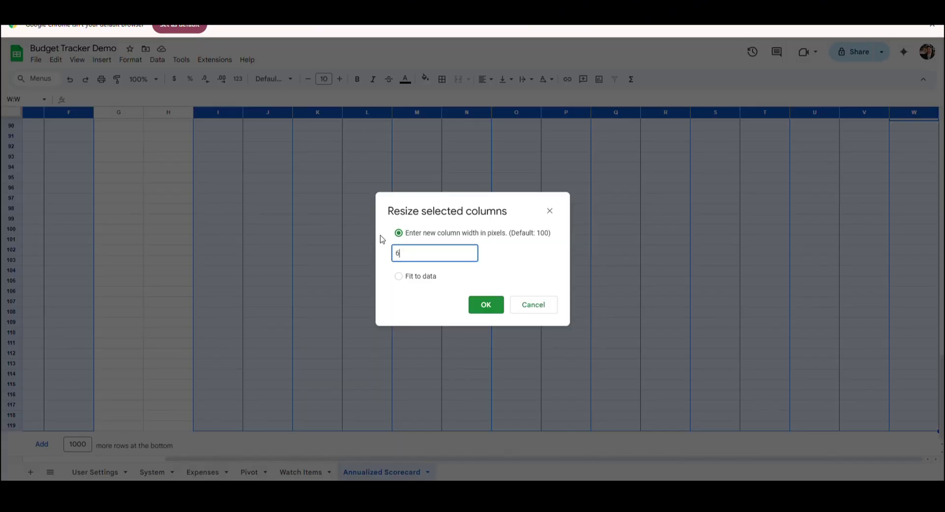
click(486, 304)
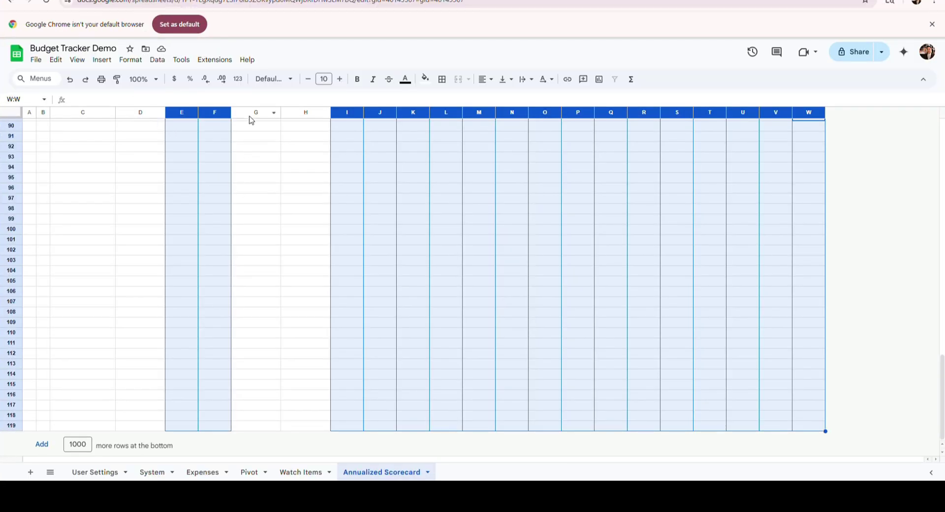
Step: Resize columns G and H to 33 pixels wide
drag(251, 117, 301, 112)
right_click(298, 117)
click(329, 273)
text(30)
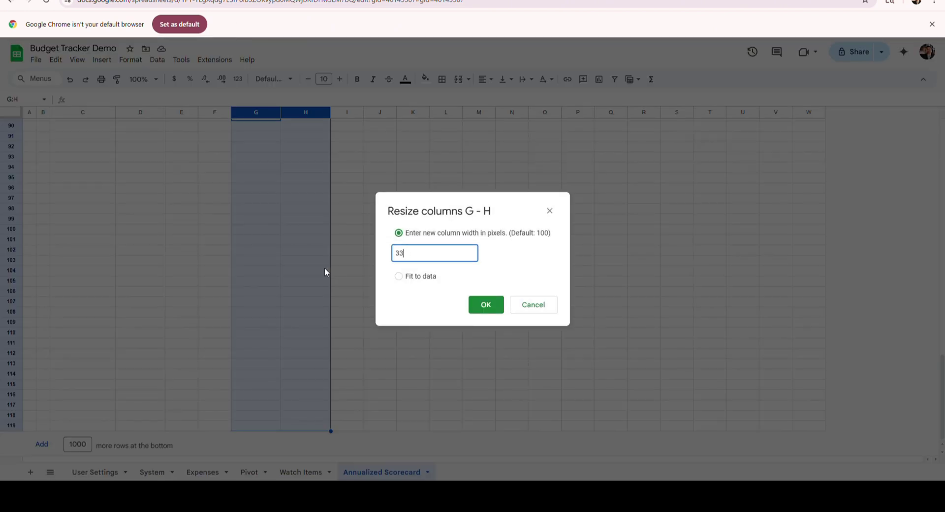
key(Return)
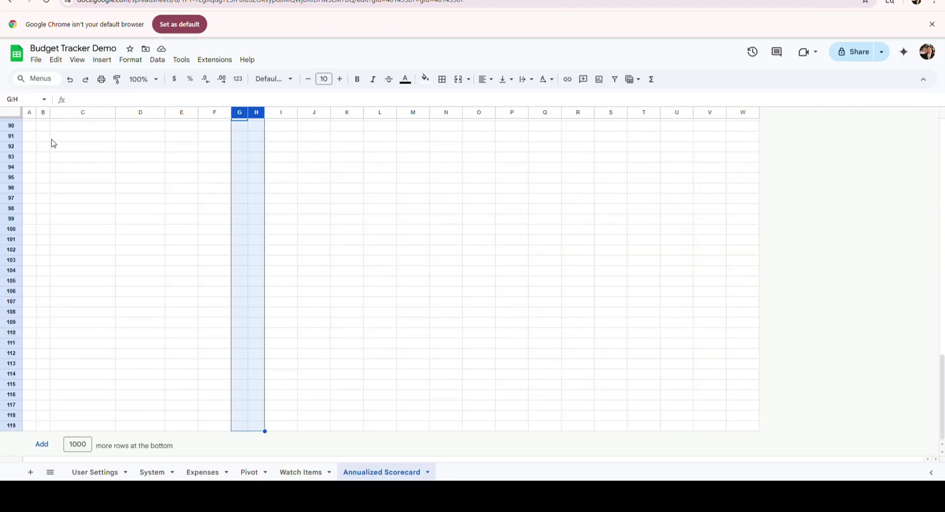
Step: Merge cells C2:D2 and enter the label "Scorecard Year Filter" in the merged cell
scroll(49, 138, up, 15)
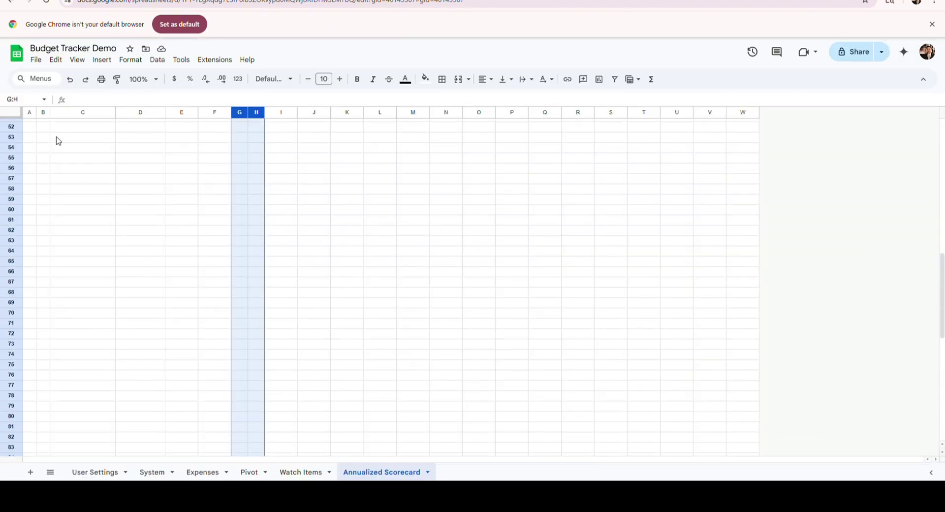
click(76, 123)
key(Down)
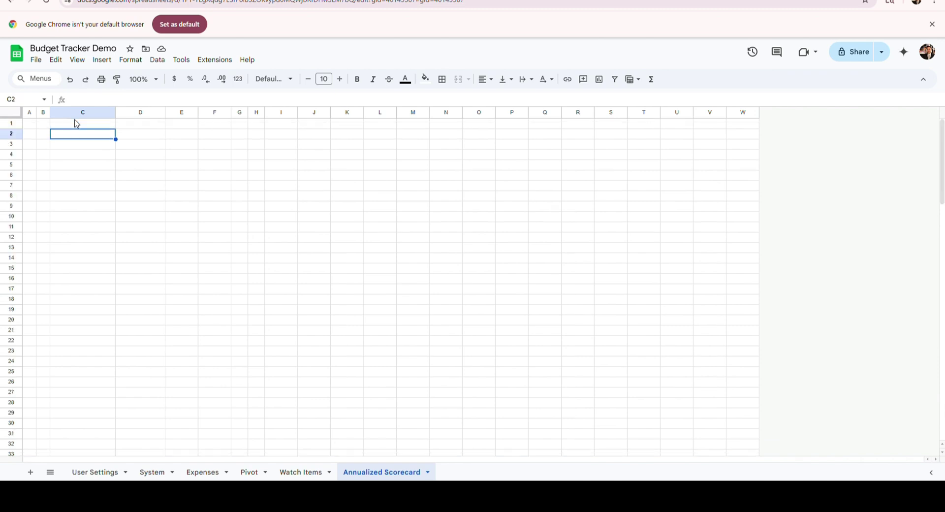
key(shift+Right)
click(457, 78)
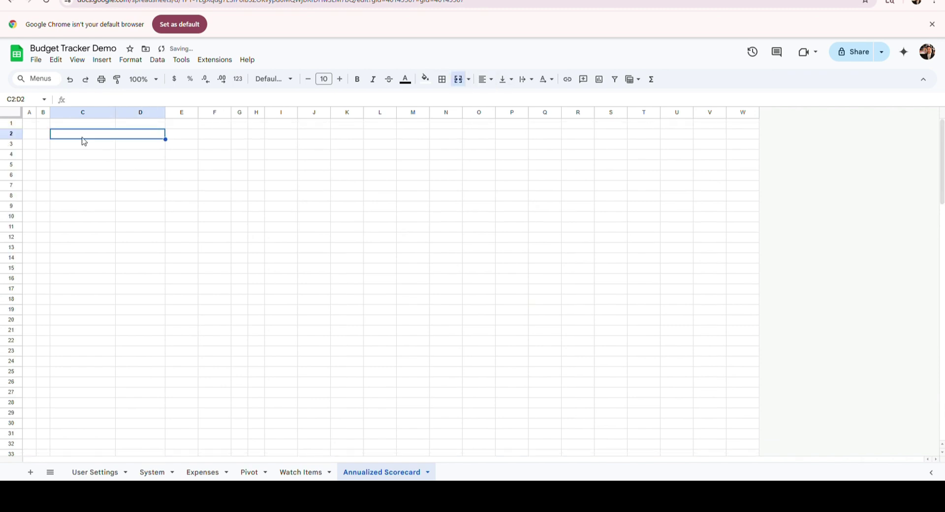
text(Scorecard Year Filter)
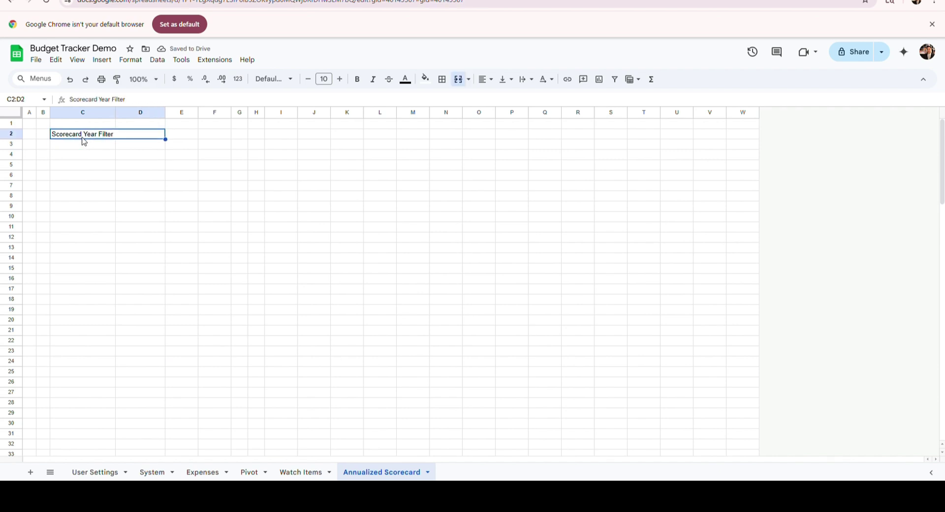
Step: Merge cells E2:F2 beside the year filter label and add a dropdown that takes its options from System!J3:J9
key(Tab)
key(shift+Right)
click(101, 60)
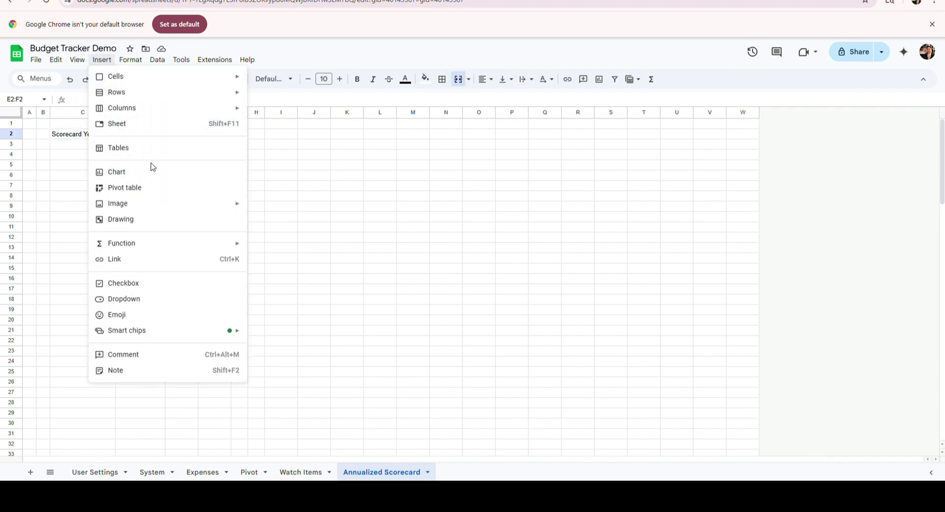
click(148, 301)
click(807, 172)
click(816, 195)
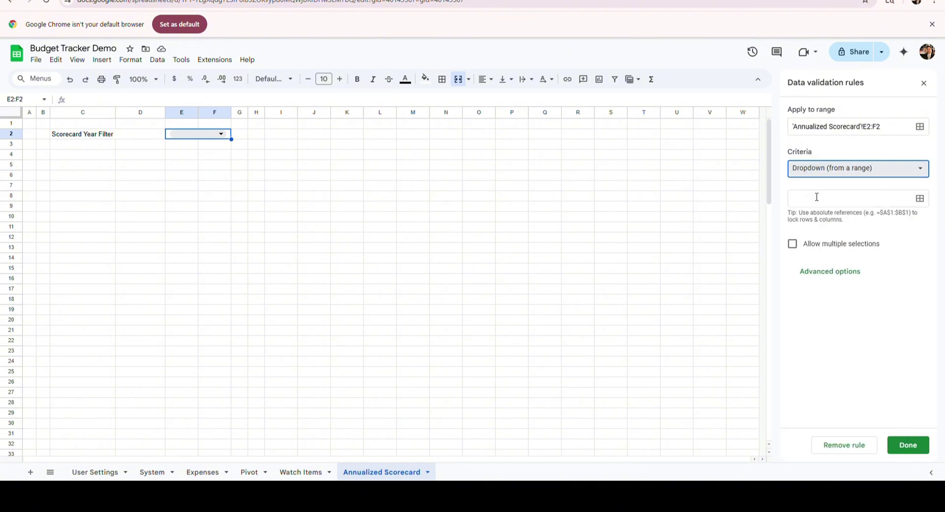
click(920, 198)
click(152, 472)
drag(388, 147, 391, 210)
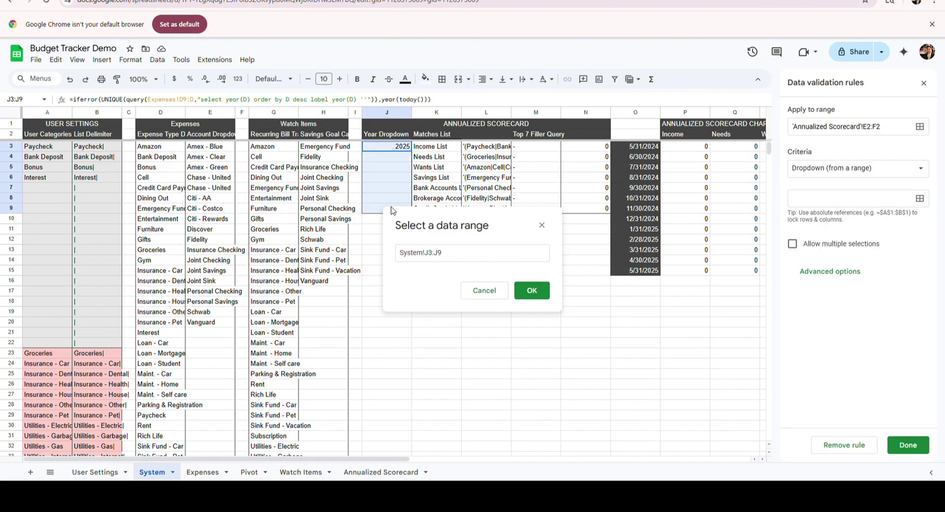
click(531, 290)
click(381, 471)
click(225, 134)
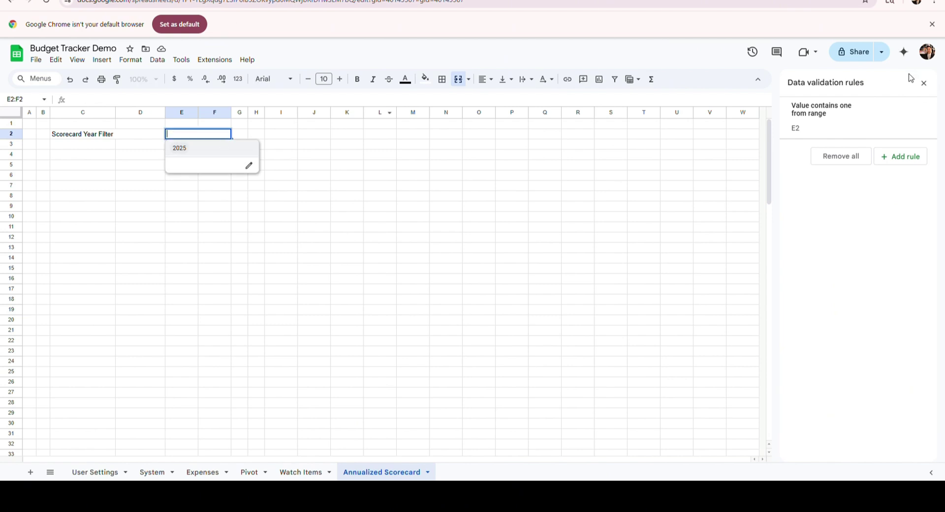
click(924, 83)
click(90, 148)
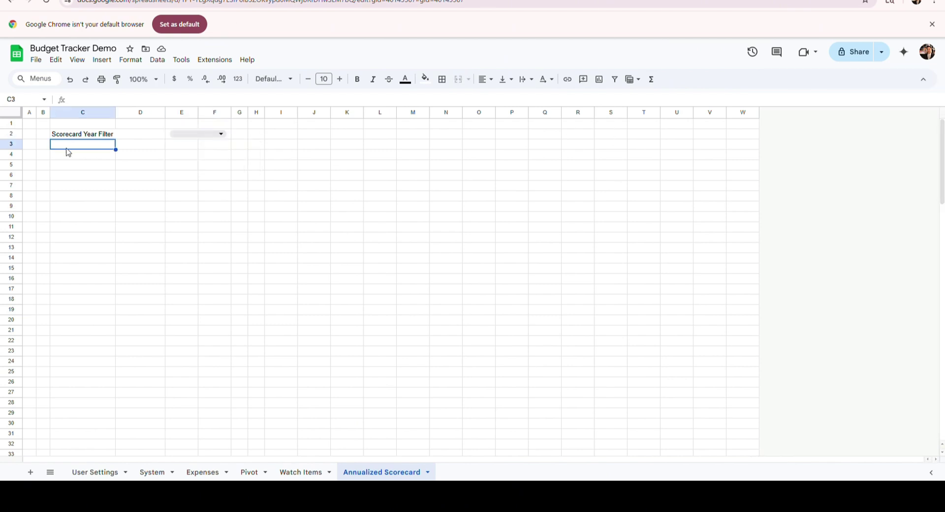
Step: Merge cells J2:Q2 and enter the title formula ="ANNUAL "&E2&" FINANCIAL SCORECARD" in the merged cell
click(304, 138)
key(shift+Right)
key(shift+Right)
key(shift+Right)
key(shift+Right)
key(shift+Right)
key(shift+Right)
key(shift+Right)
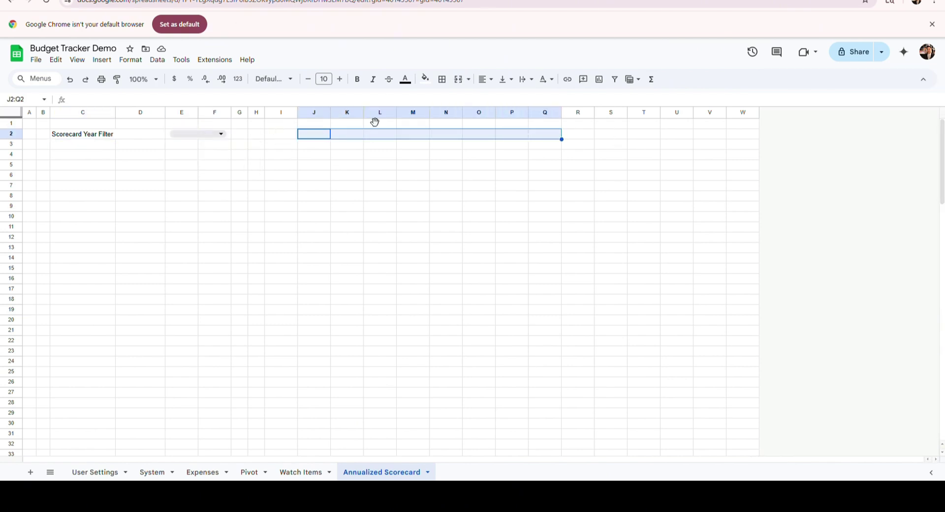
click(458, 79)
click(297, 102)
text(="ANNUAL "&)
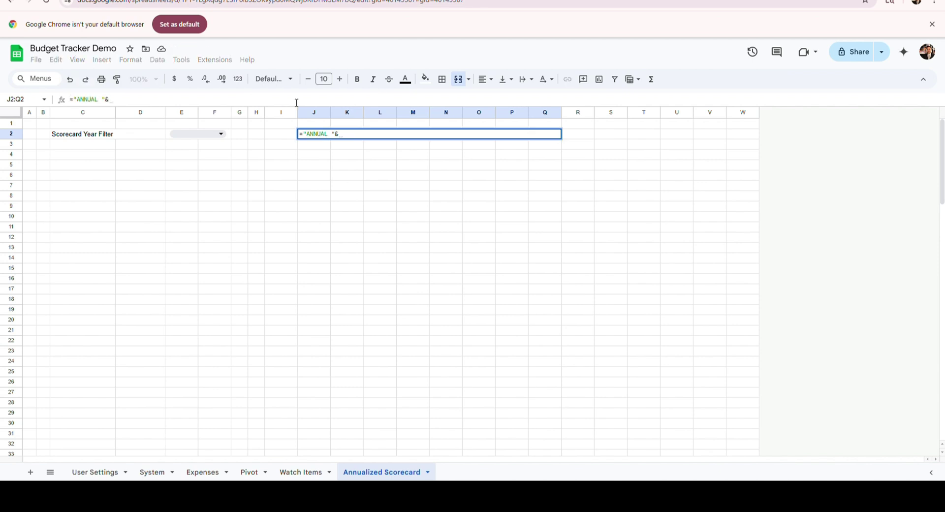
text(E2&" FINANCIAL SCORECARD")
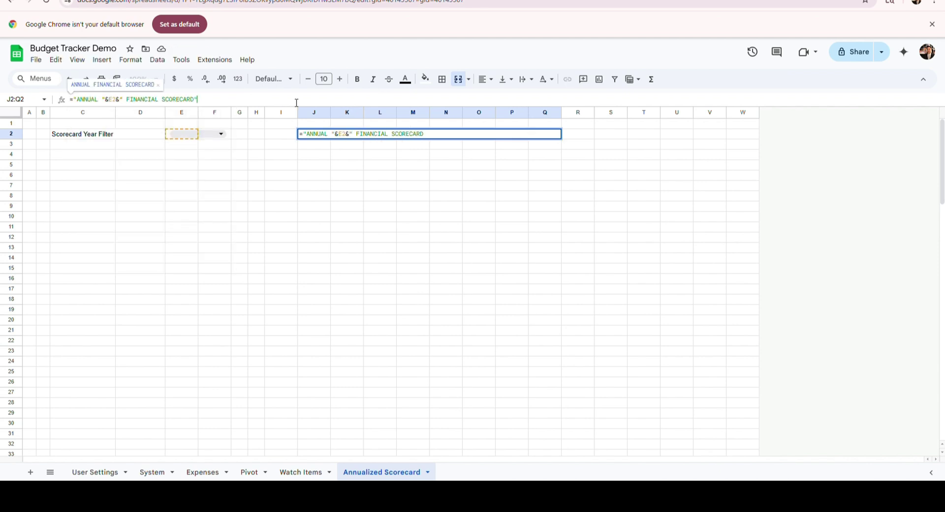
key(Return)
click(74, 145)
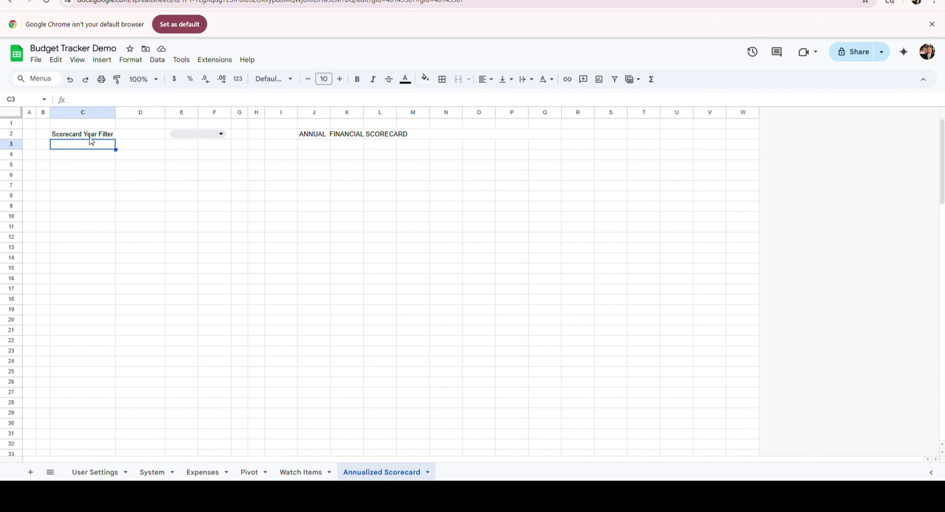
Step: Merge cells S2:T2 and enter the label "TODAY IS" in the merged cell
click(606, 138)
shift+click(644, 139)
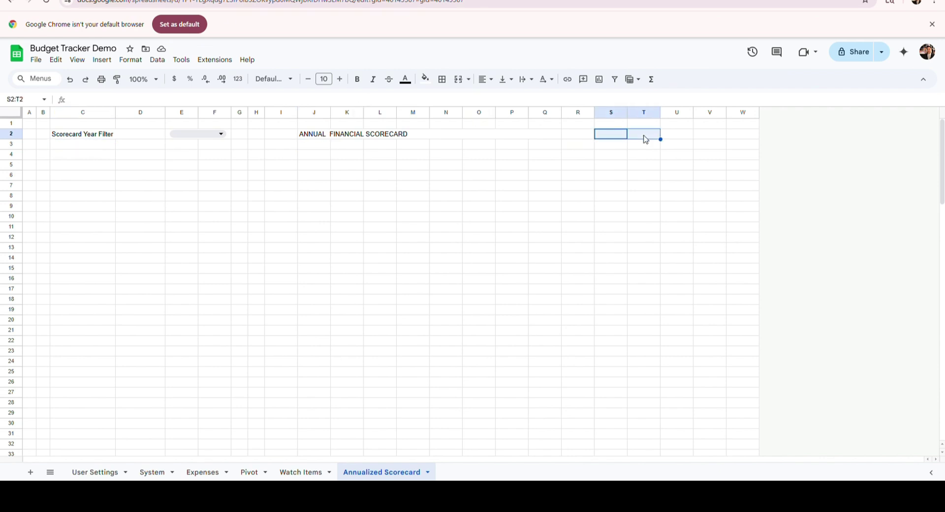
right_click(643, 139)
click(457, 79)
text(TODAY IS)
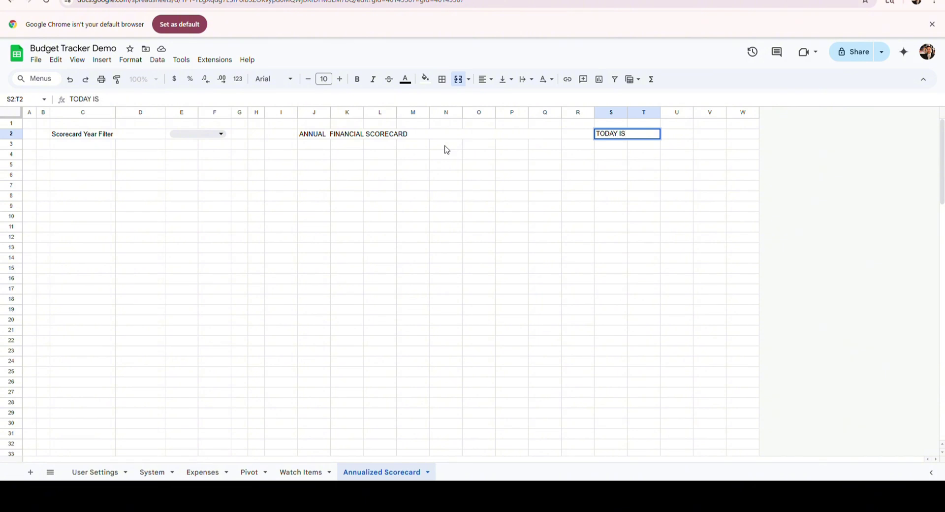
key(Tab)
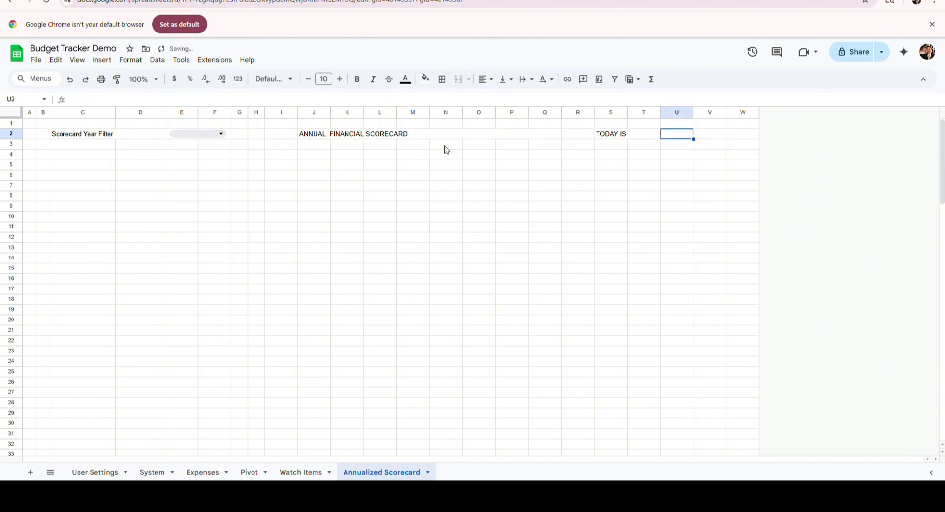
Step: Merge cells U2:V2 beside the "TODAY IS" label and enter the formula =TODAY()
key(shift+Right)
click(457, 79)
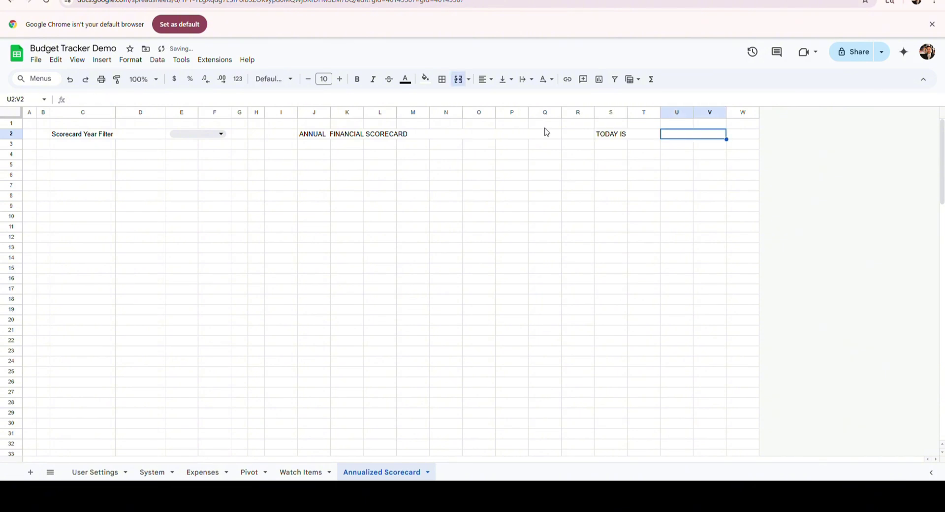
text(=TODAY())
key(Return)
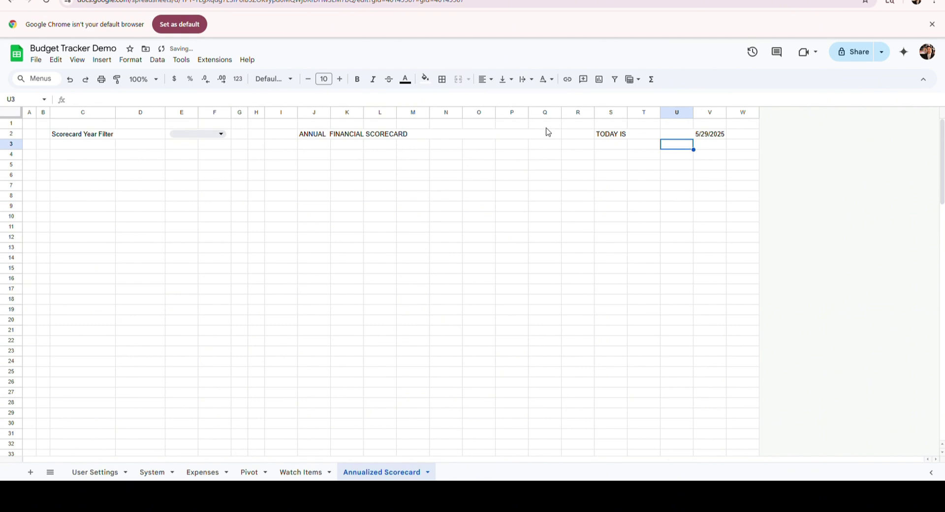
click(678, 135)
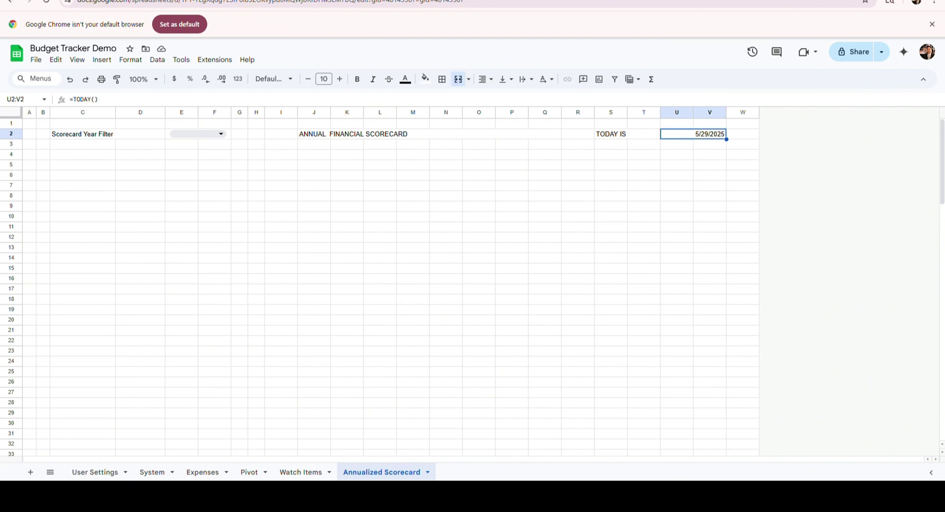
Step: Label C4 "INCOME" and, in C5, query Expenses!D11:H to sum H where F matches System!L3 and the year of D equals E2, defaulting to 0
click(77, 157)
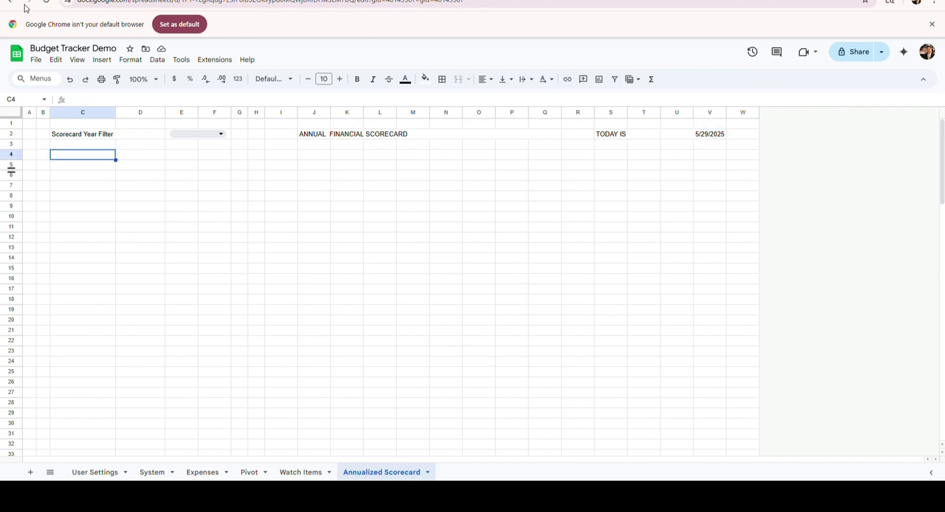
text(INCOME)
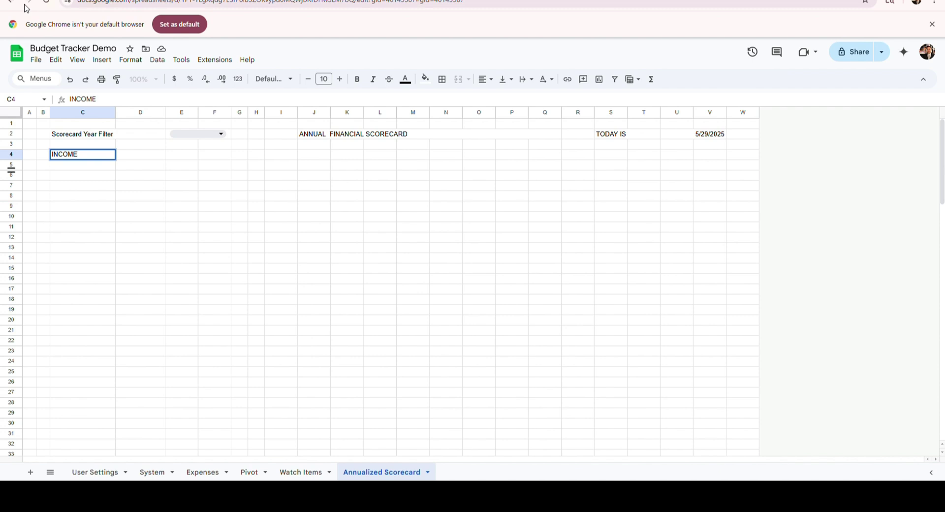
key(Return)
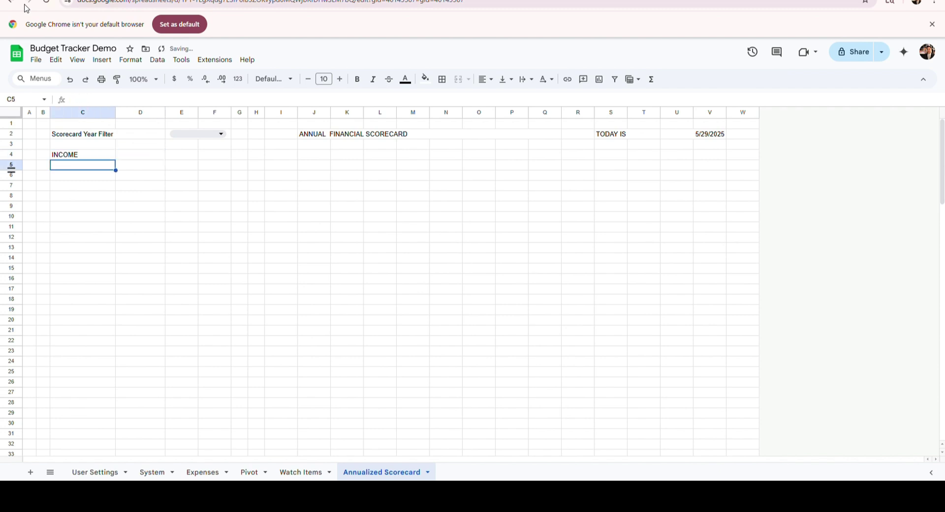
click(104, 99)
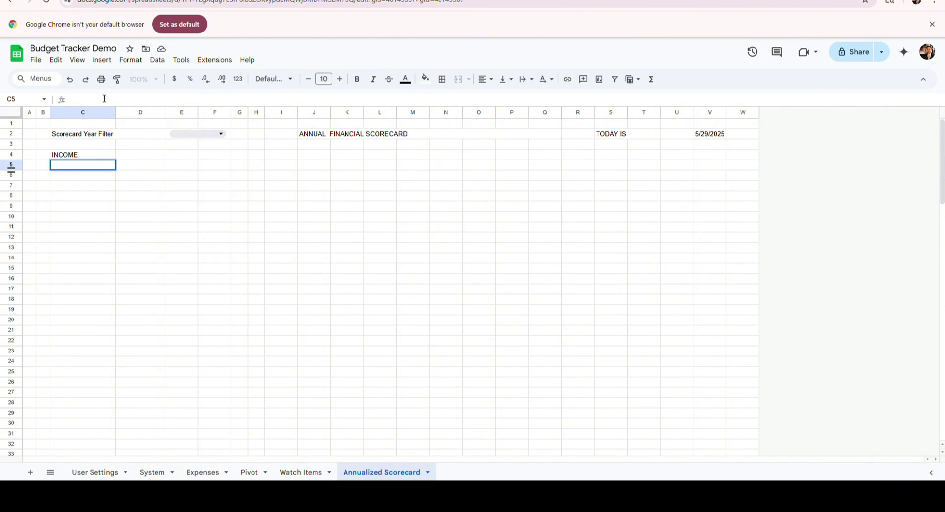
text(=iferror(query(Expenses!D11:H,"select sum(H) where F matches "&System!L3&" and year(D)="&E2&" label sum(H) ''"),0))
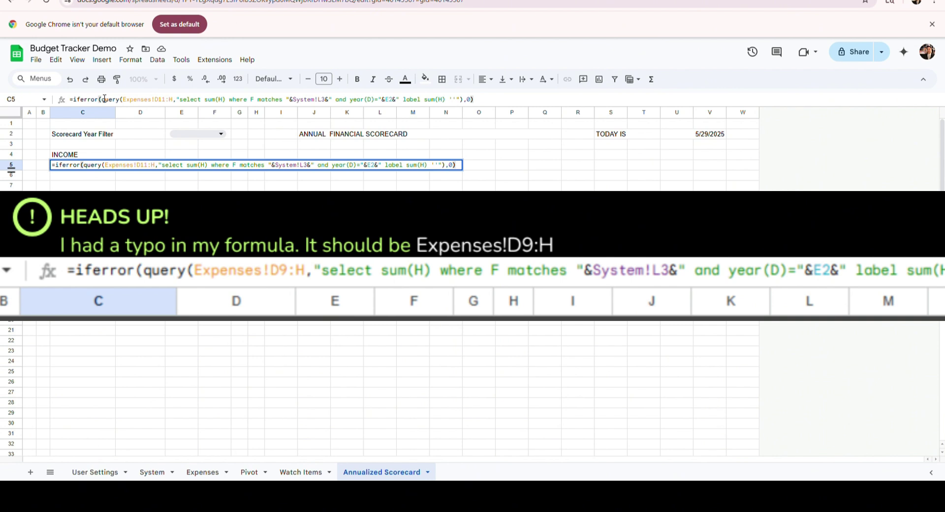
key(shift+Return)
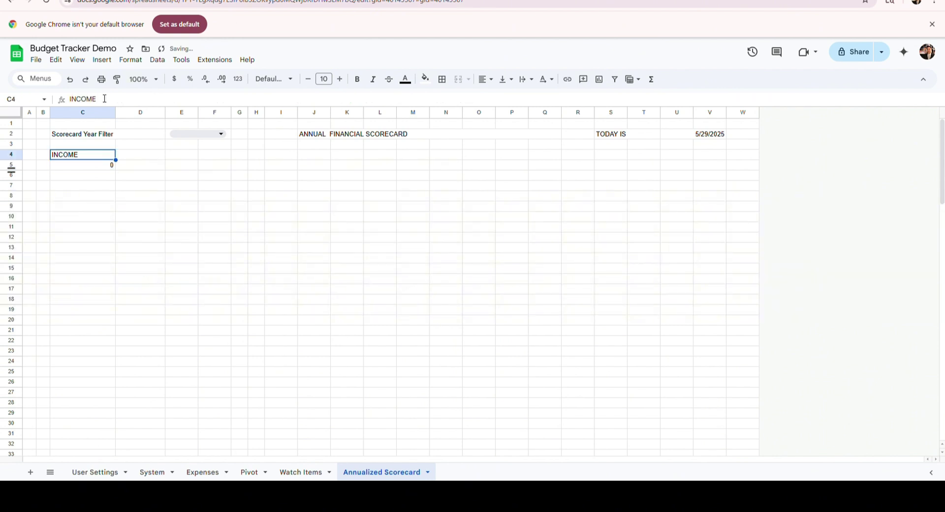
Step: Merge cells E4:F4 and enter the label "NEEDS" in the merged cell
key(Right)
key(Right)
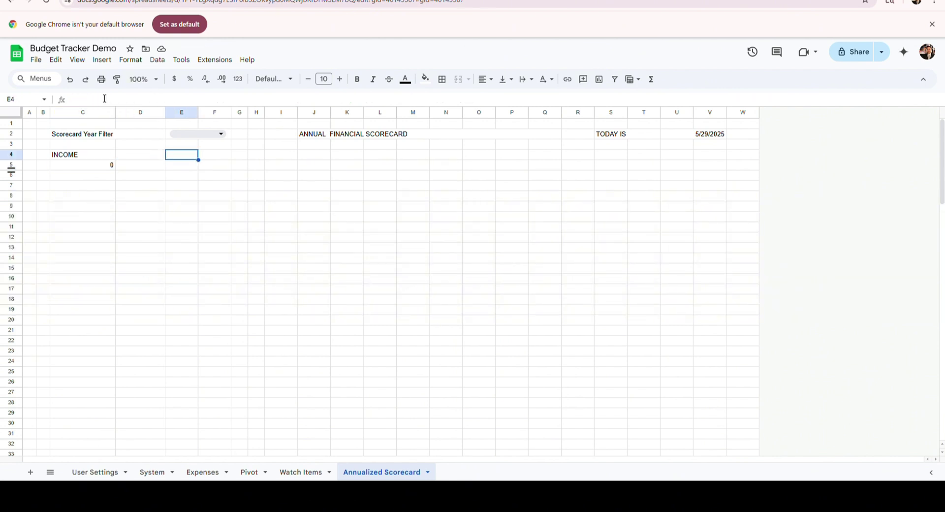
key(shift+Right)
click(457, 79)
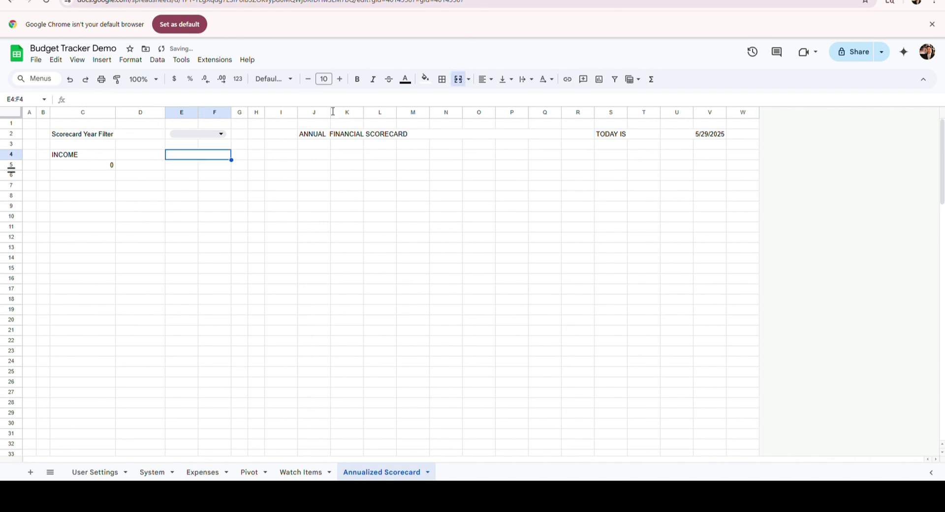
text(NEEDS)
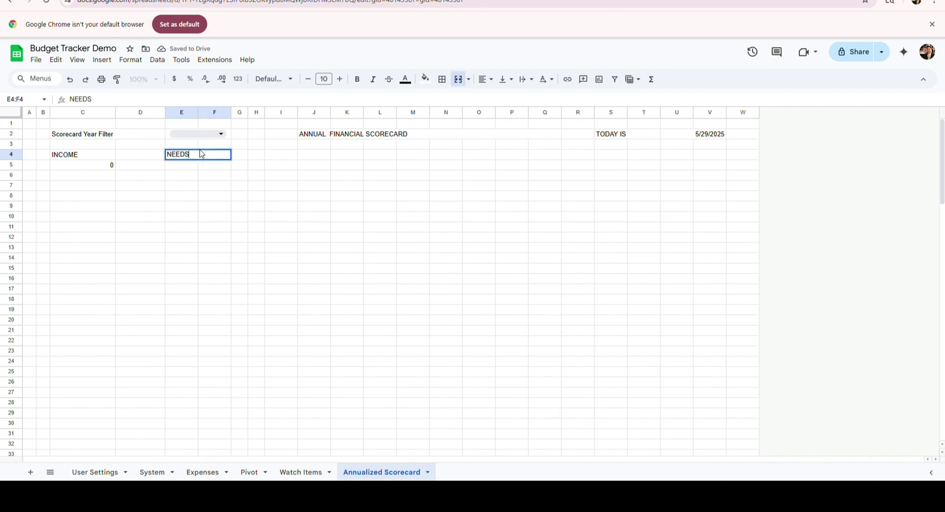
key(Return)
Step: Merge cells E5:F5 under the "NEEDS" label and enter the reference formula =D16
key(shift+Right)
click(458, 81)
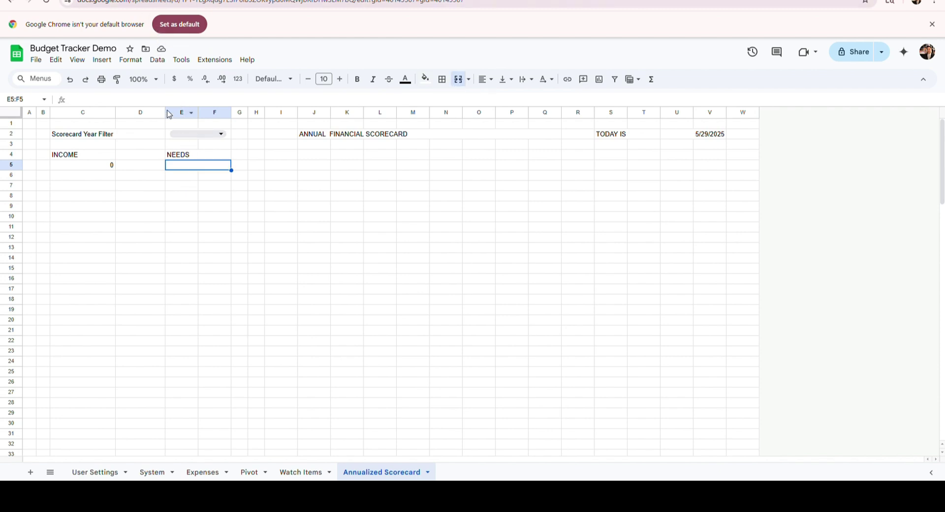
key(Return)
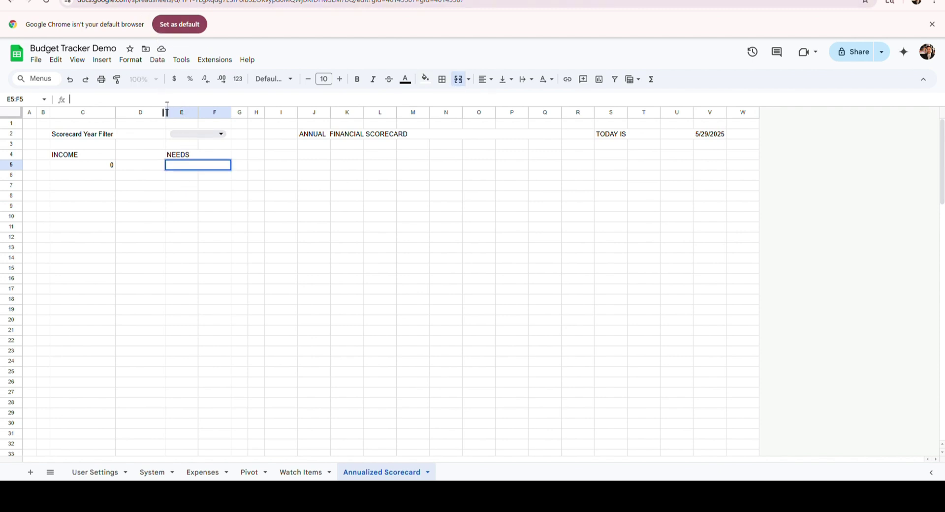
text(=D16)
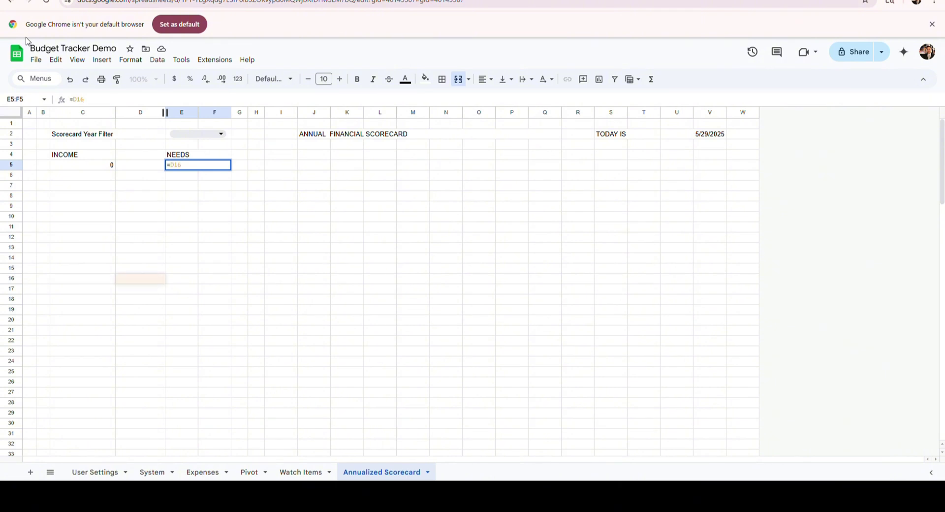
key(Return)
Step: Merge cells I4:J4 with the label "WANTS" and merge I5:J5 beneath it
click(244, 156)
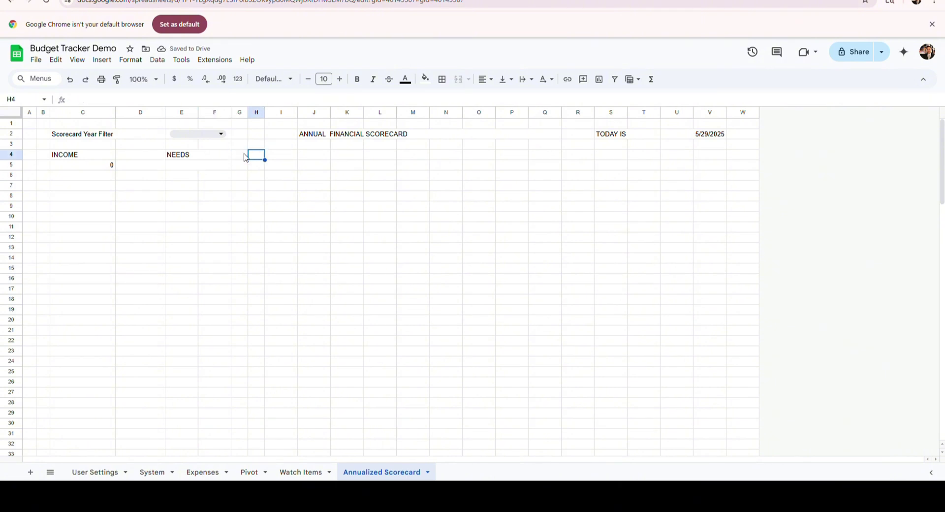
key(Right)
key(shift+Right)
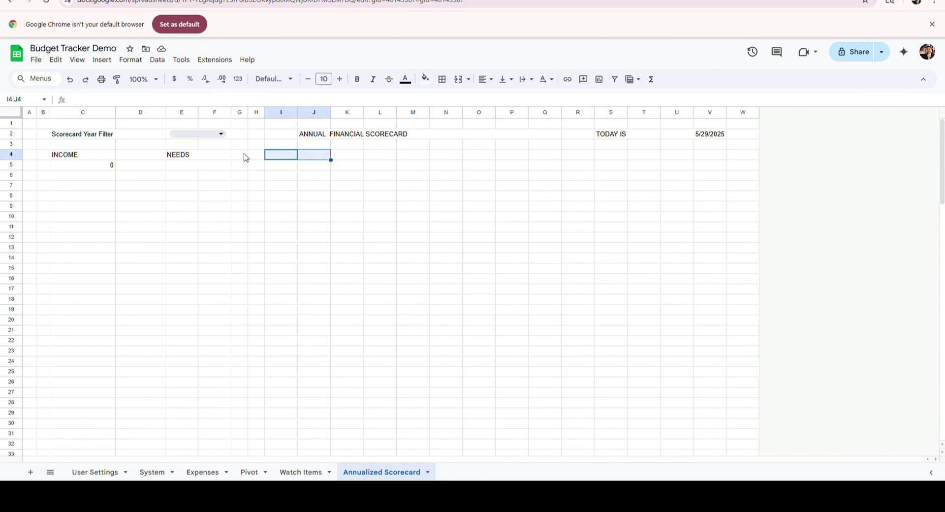
click(458, 79)
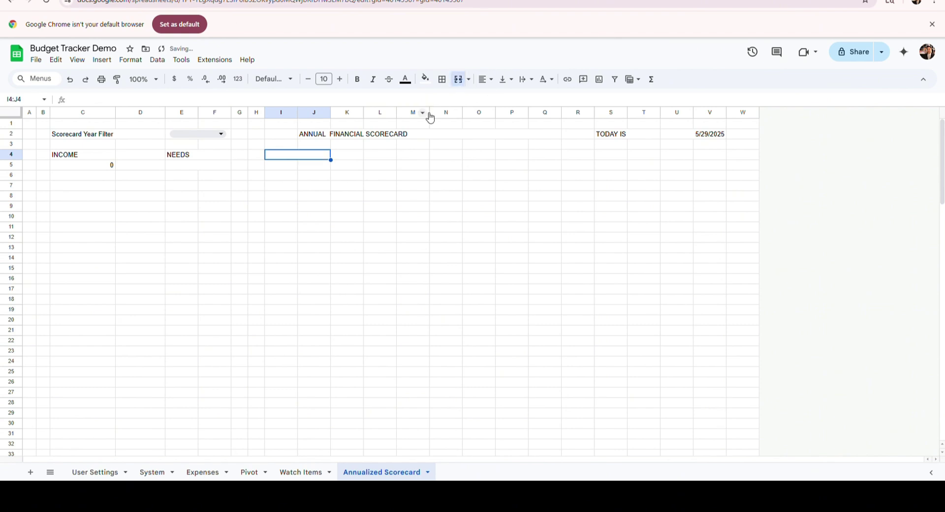
text(WANTS)
key(Return)
key(ctrl+v)
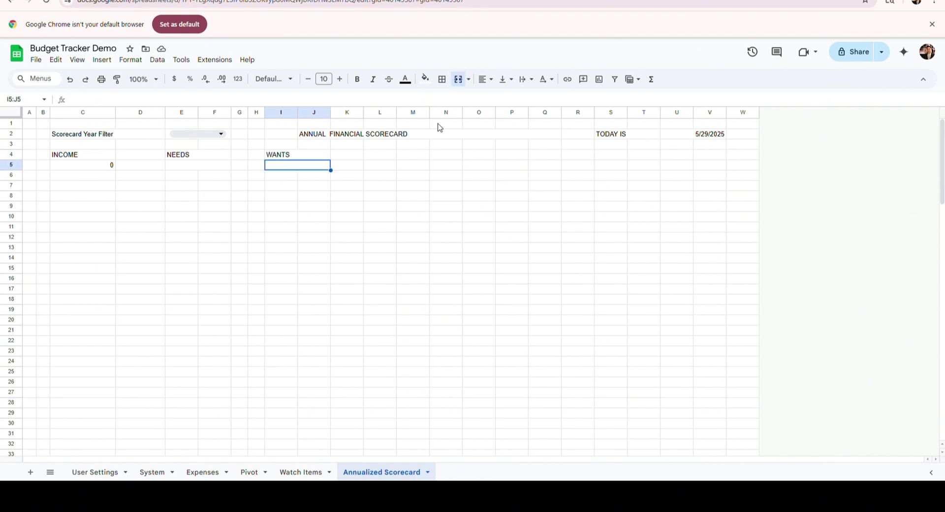
click(207, 170)
click(312, 169)
Step: Merge cells L4:M4 with the label "SAVINGS" and merge L5:M5 beneath it
click(380, 155)
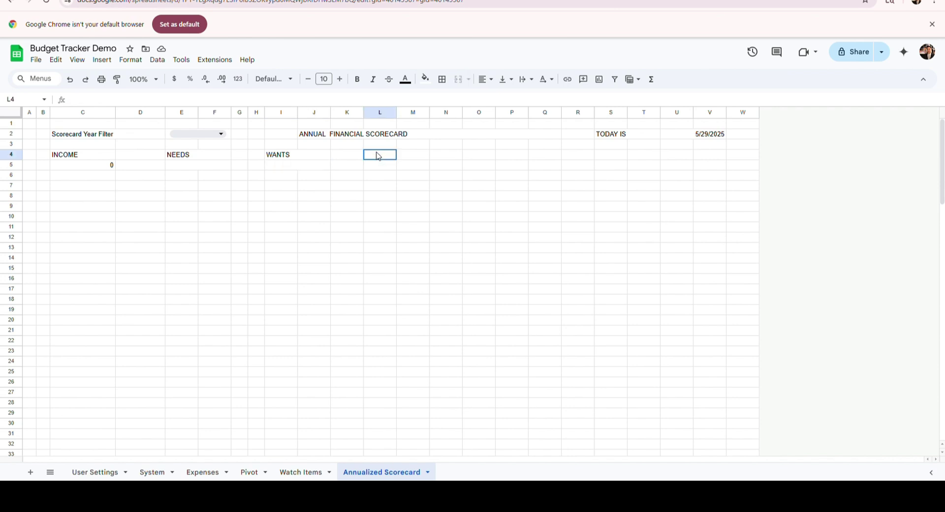
shift+click(408, 154)
click(458, 79)
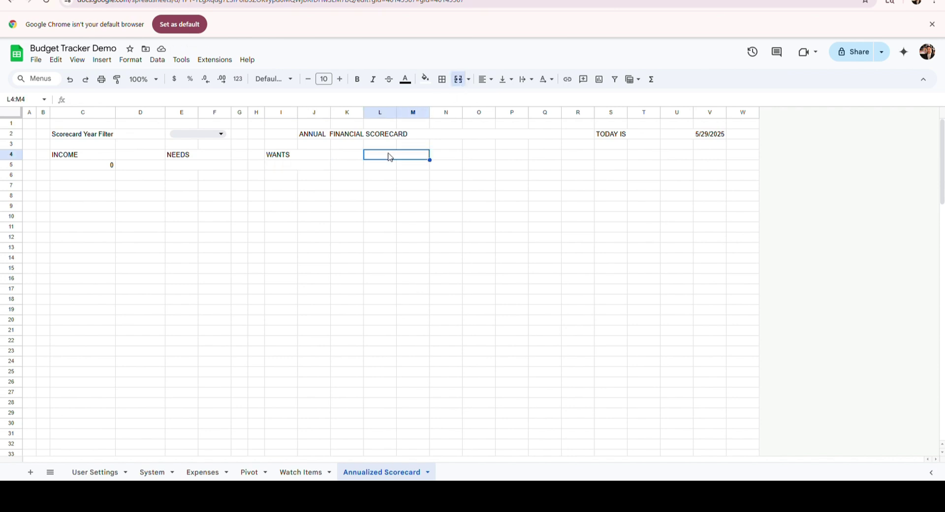
text(SAVINGS)
key(Return)
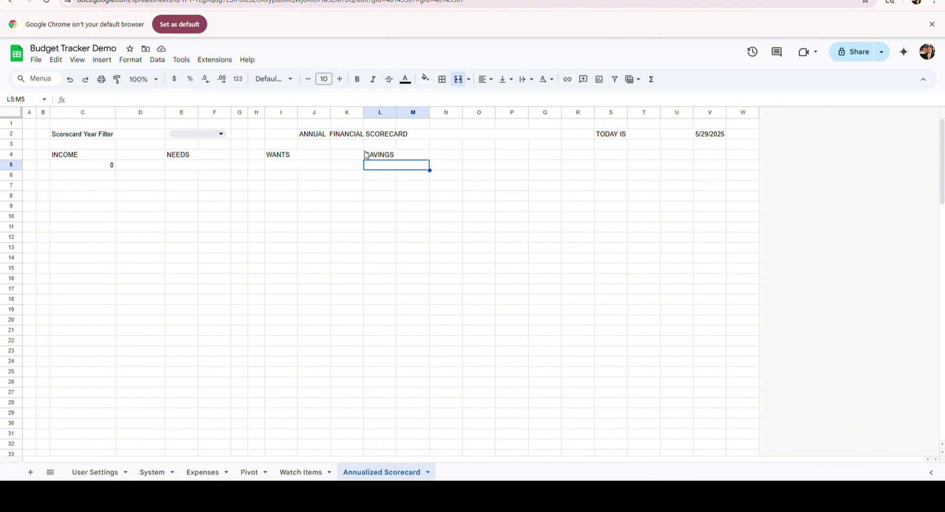
click(330, 102)
Step: Merge O4:P4 with the label "BANK TRANSFERS" and enter =D86 in the merged cell O5:P5 beneath it
click(449, 156)
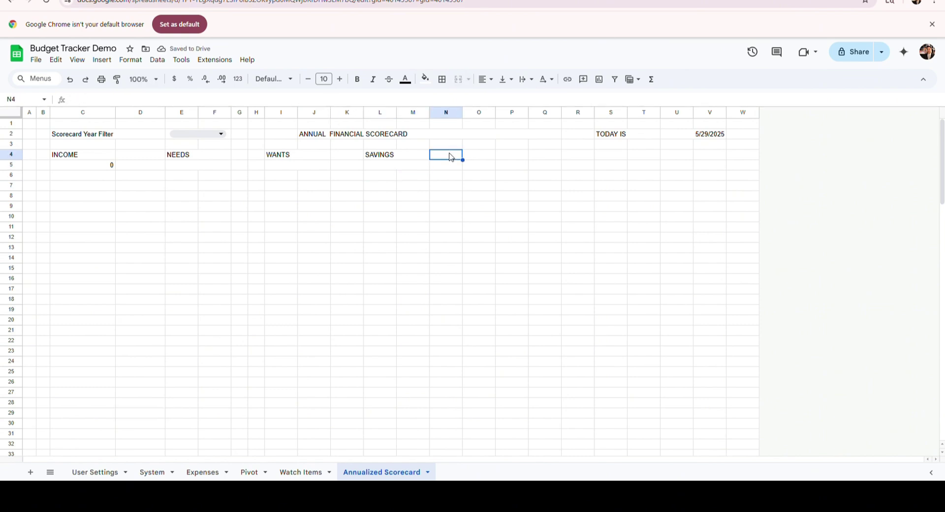
drag(485, 154, 511, 154)
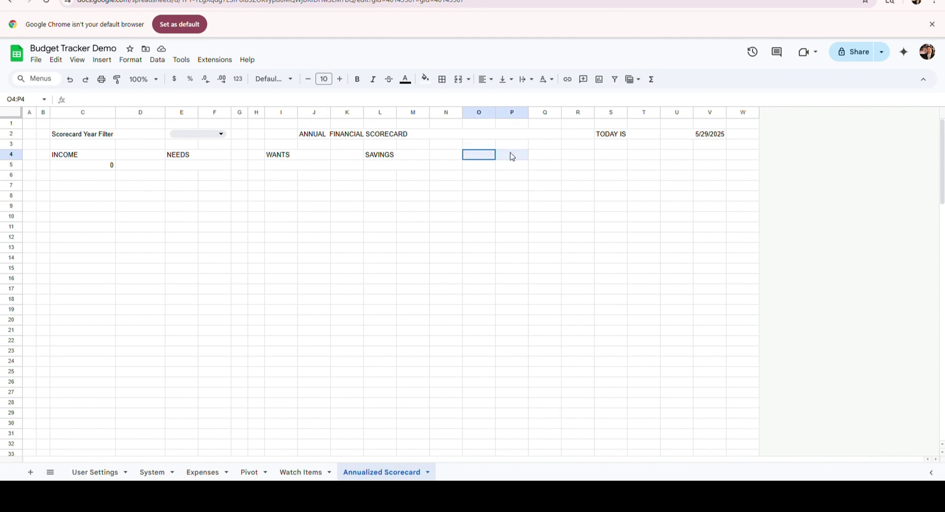
click(458, 79)
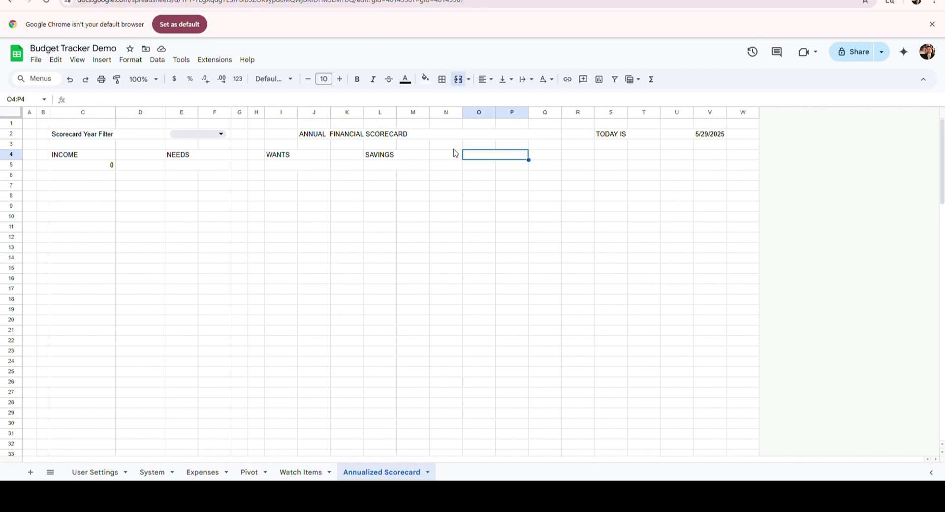
text(BANK TRANSFERS)
key(Return)
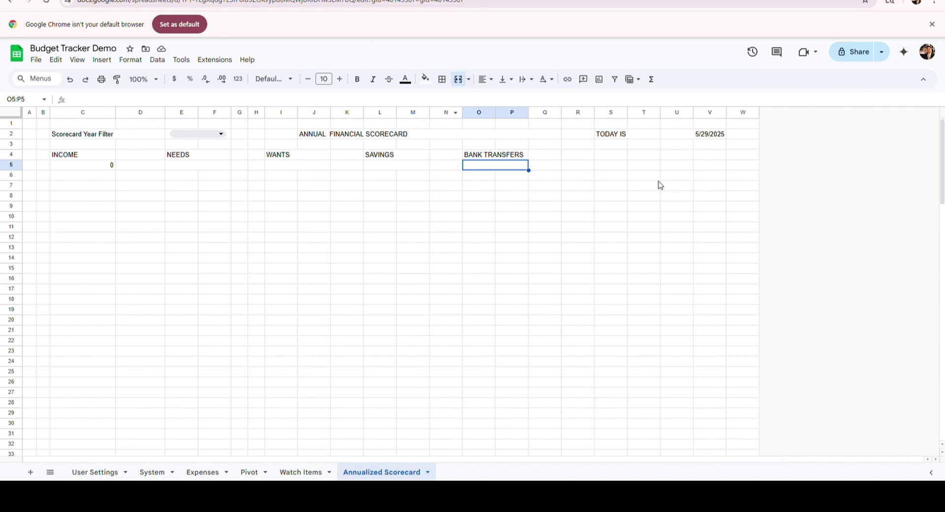
text(=D86)
click(238, 105)
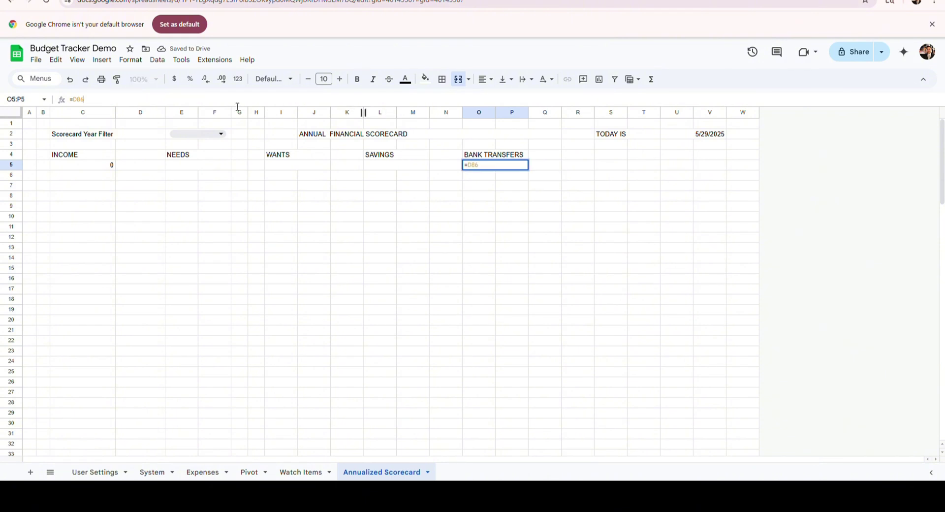
key(Return)
click(578, 155)
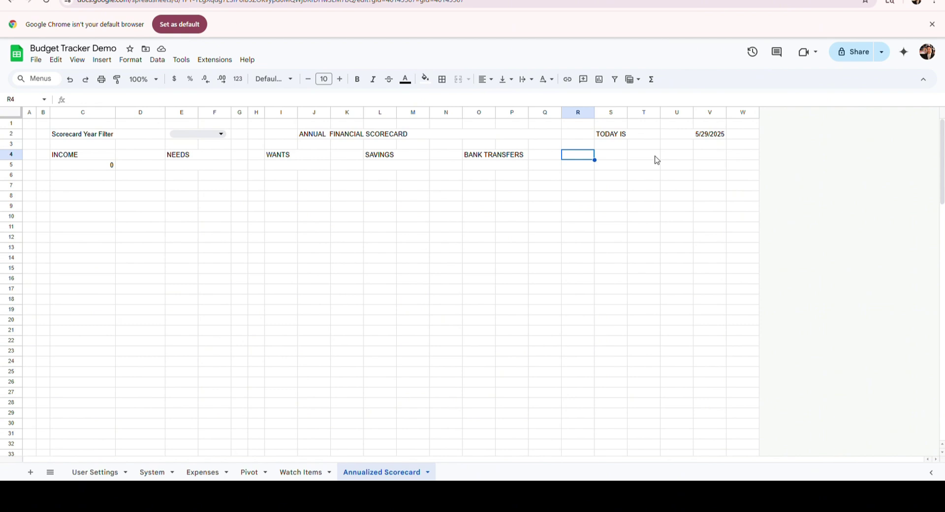
Step: Merge R4:S4 with the label "BROKERAGES" and merge R5:S5 beneath it
shift+click(611, 154)
click(458, 79)
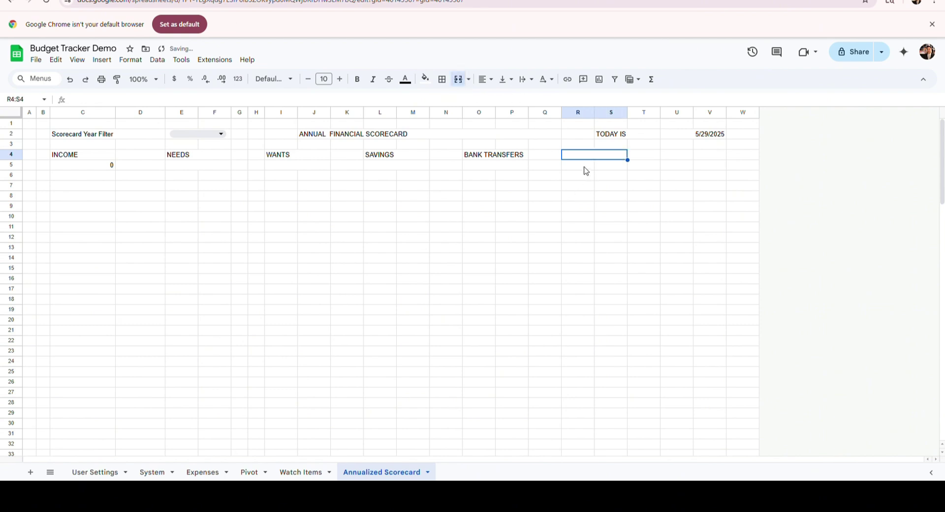
text(BROKERAGES)
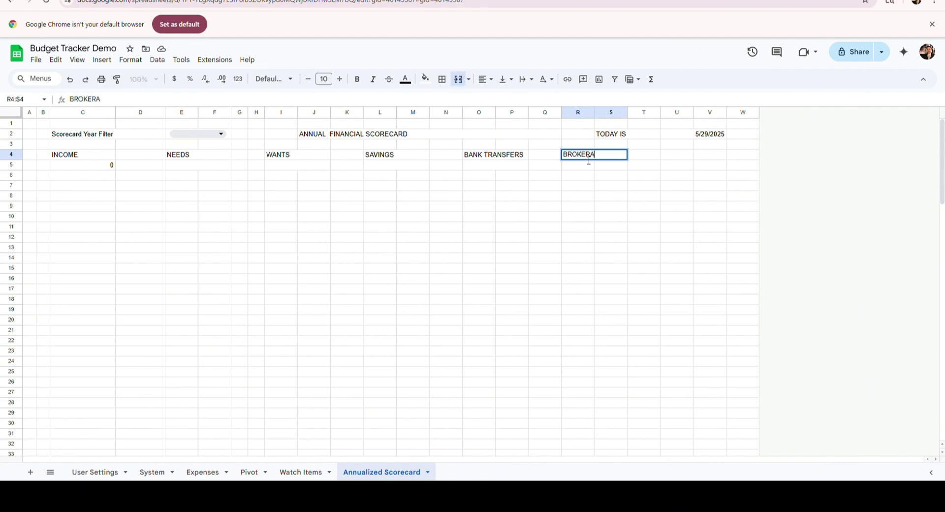
key(Return)
click(458, 78)
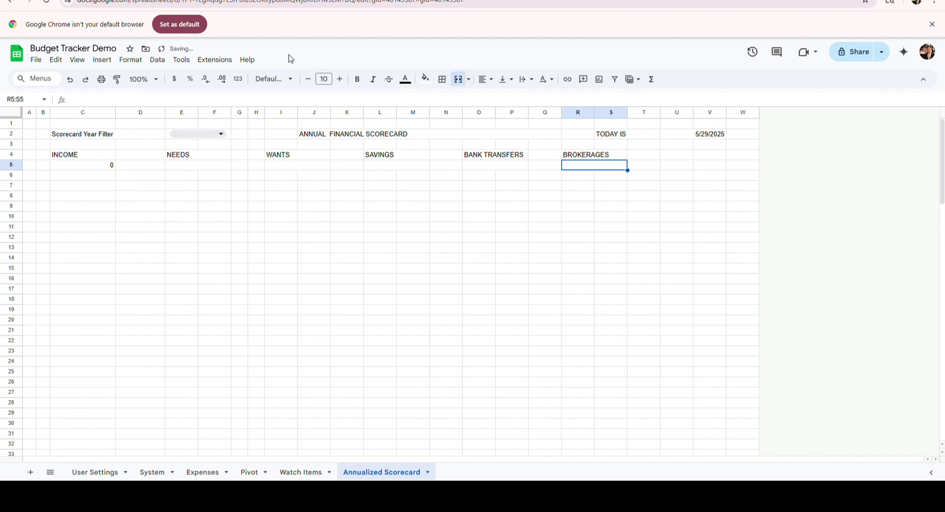
click(324, 104)
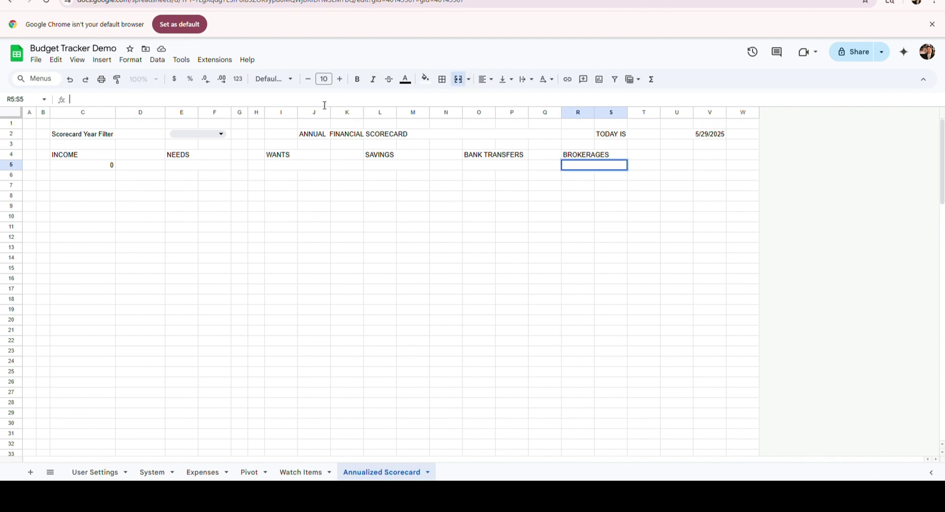
key(Return)
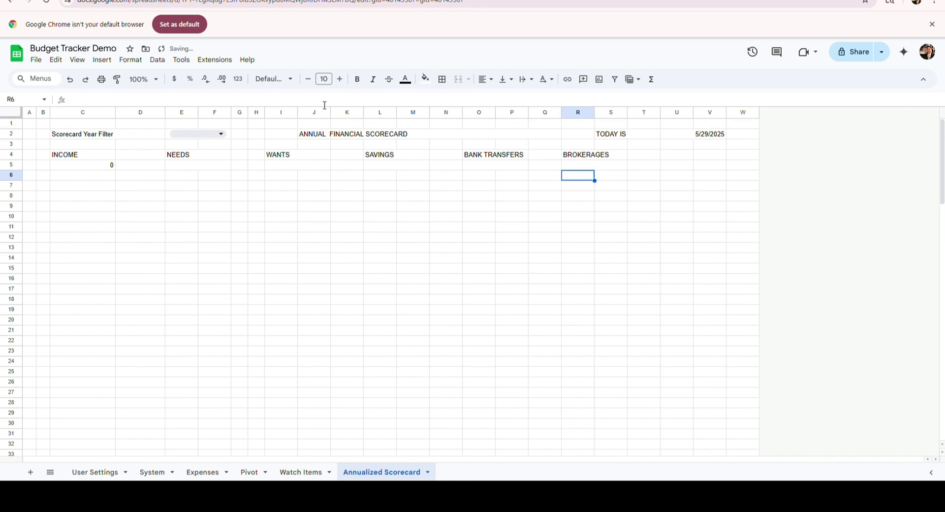
Step: Merge U4:V4 with the label "CREDIT CARDS" and merge U5:V5 beneath it
key(Up)
key(Right)
key(Right)
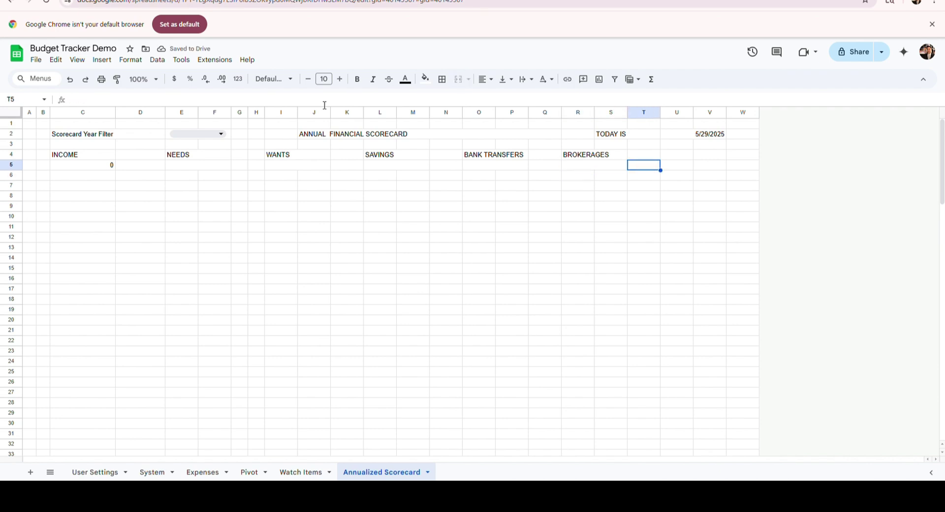
key(Up)
text(CREDIT CARDS)
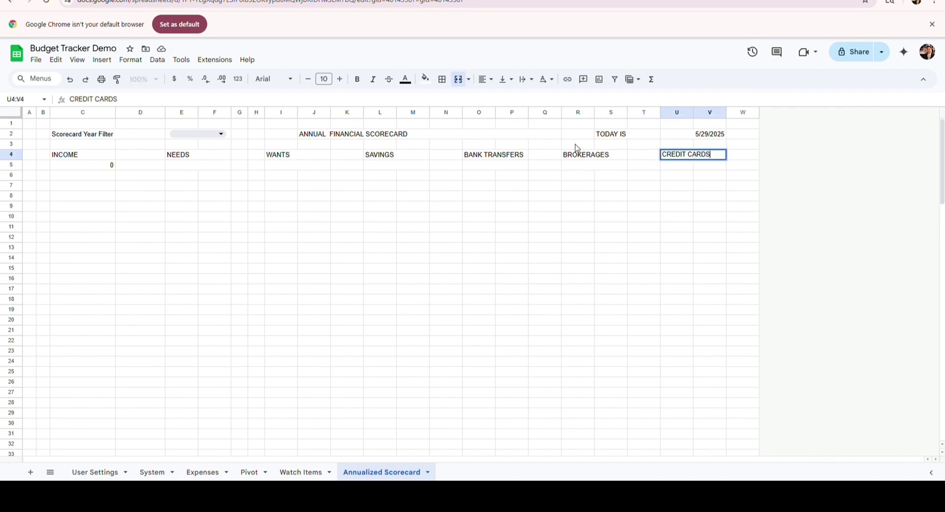
key(Return)
key(shift+Right)
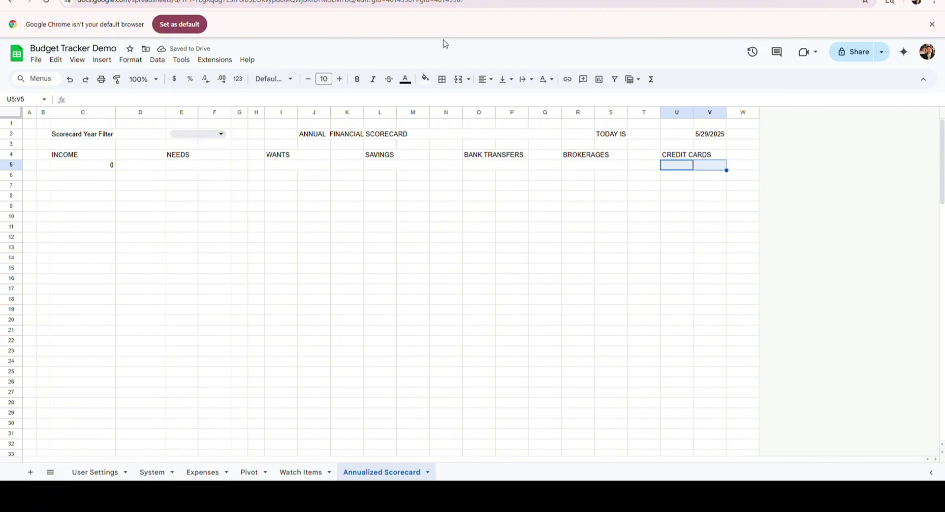
click(458, 80)
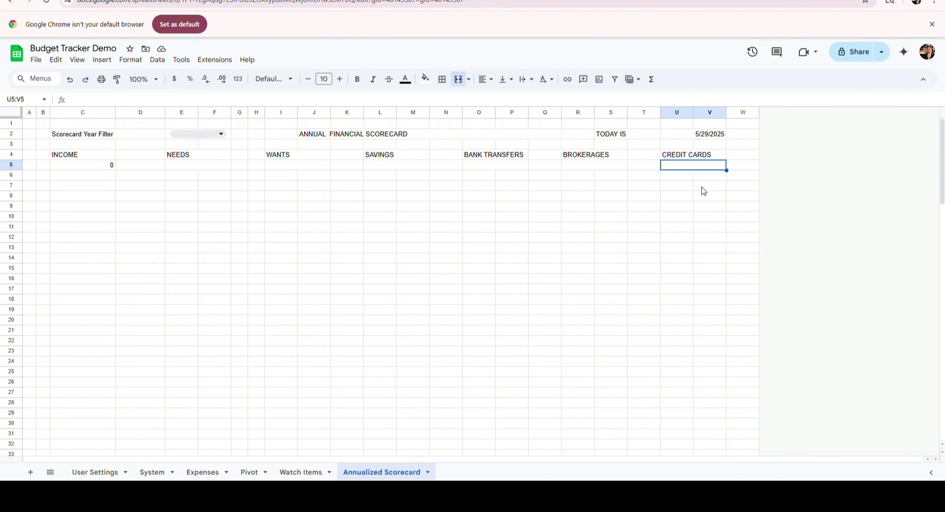
click(341, 101)
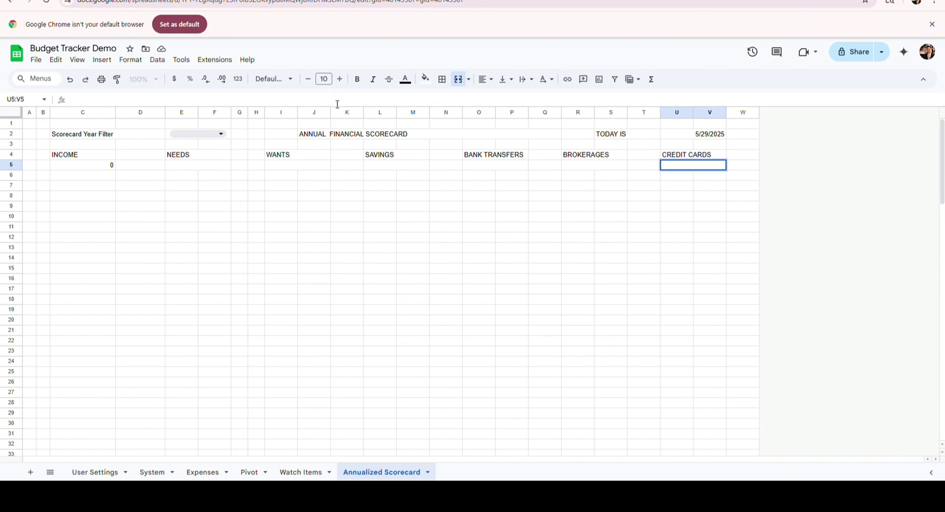
Step: Freeze the scorecard's header rows up to row 6
key(Return)
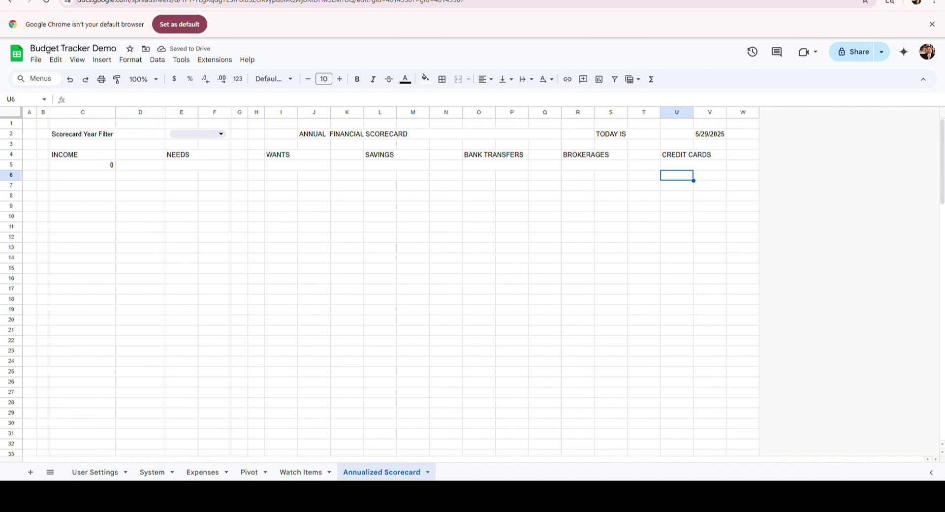
click(31, 179)
click(54, 60)
mouse_move(78, 60)
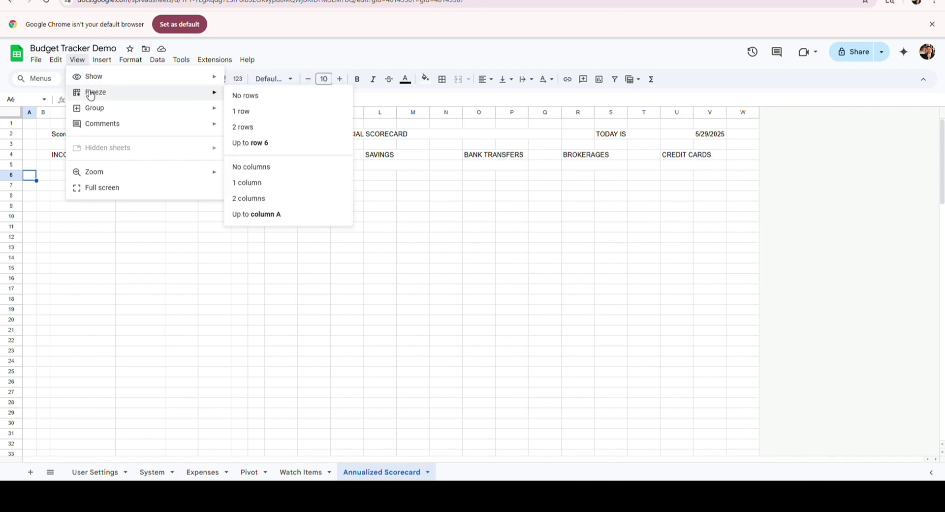
mouse_move(96, 92)
click(261, 144)
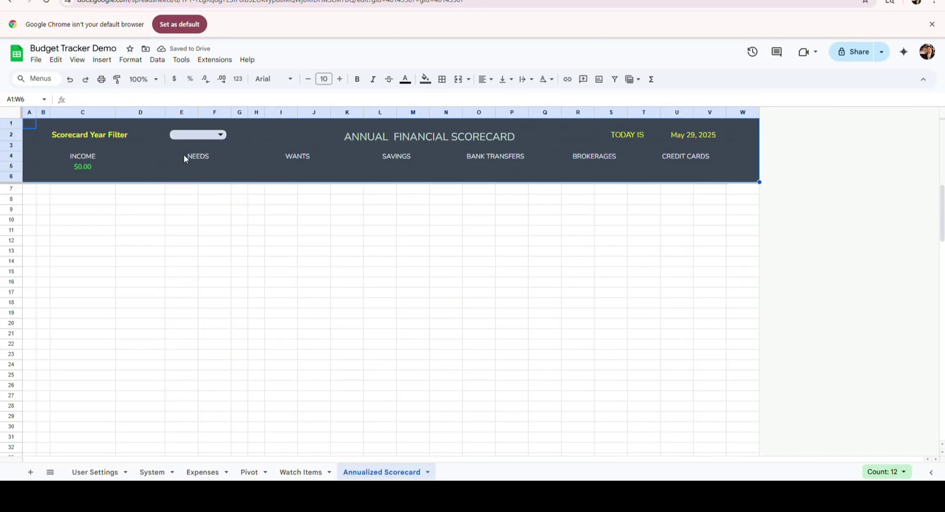
click(193, 165)
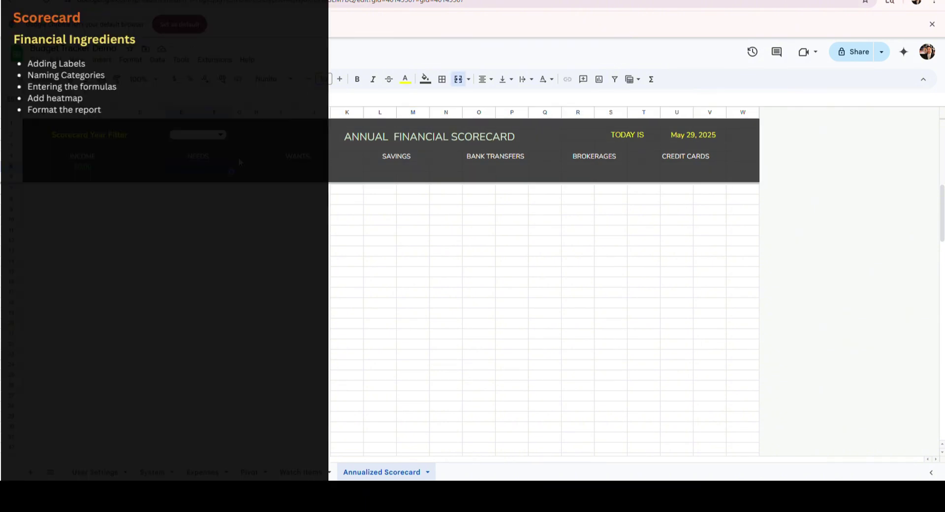
click(88, 170)
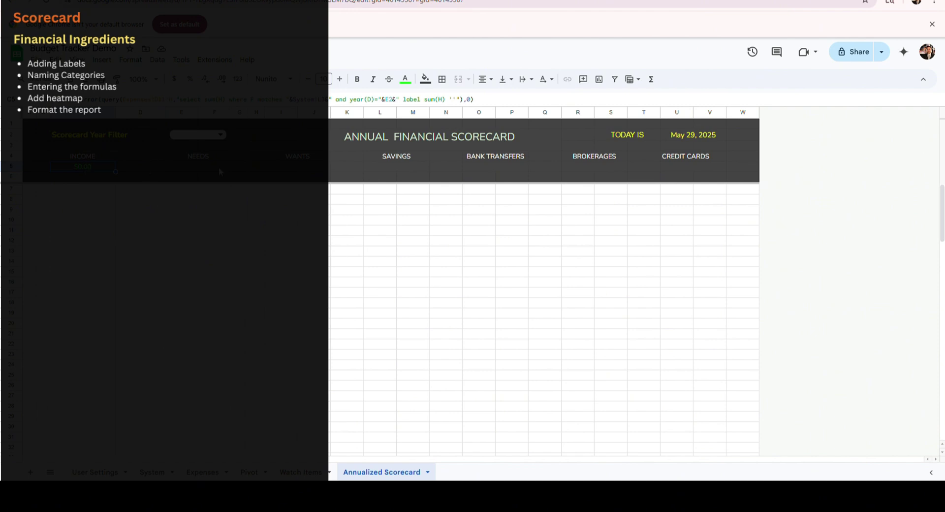
click(198, 168)
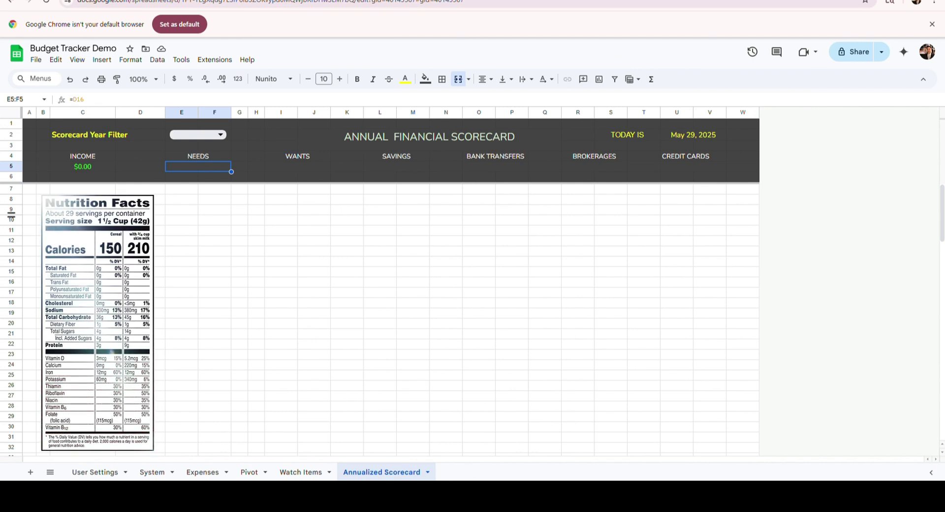
Step: Merge cells B8 to F8 into one cell for a section title
click(43, 200)
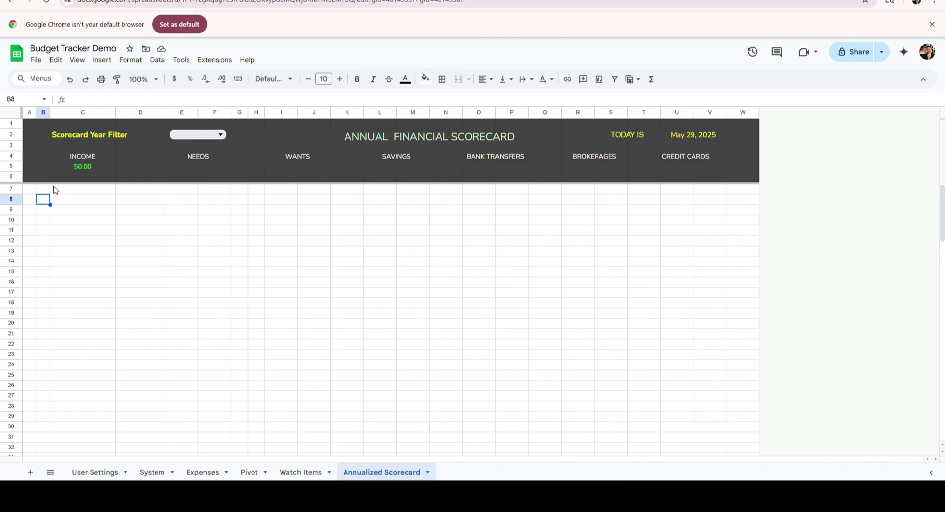
key(shift+Right)
key(shift+Right)
key(shift+Right)
key(shift+Right)
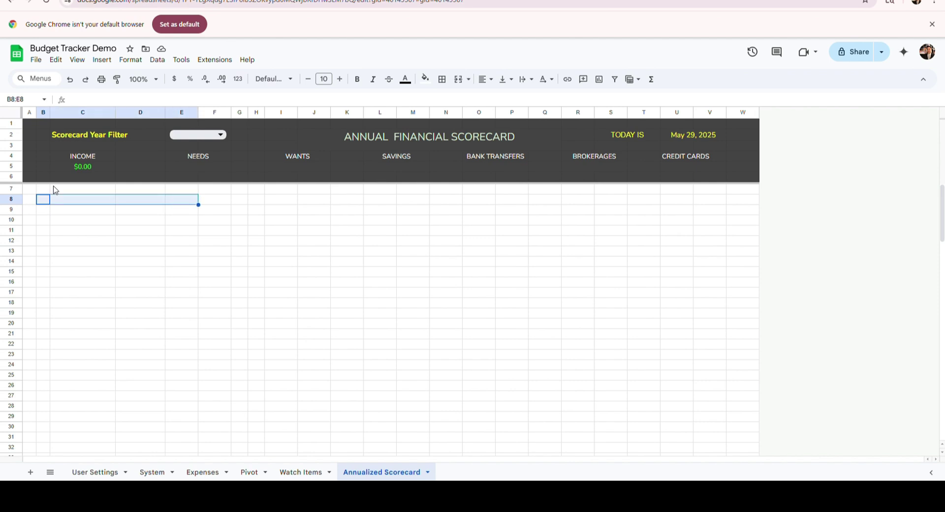
click(458, 79)
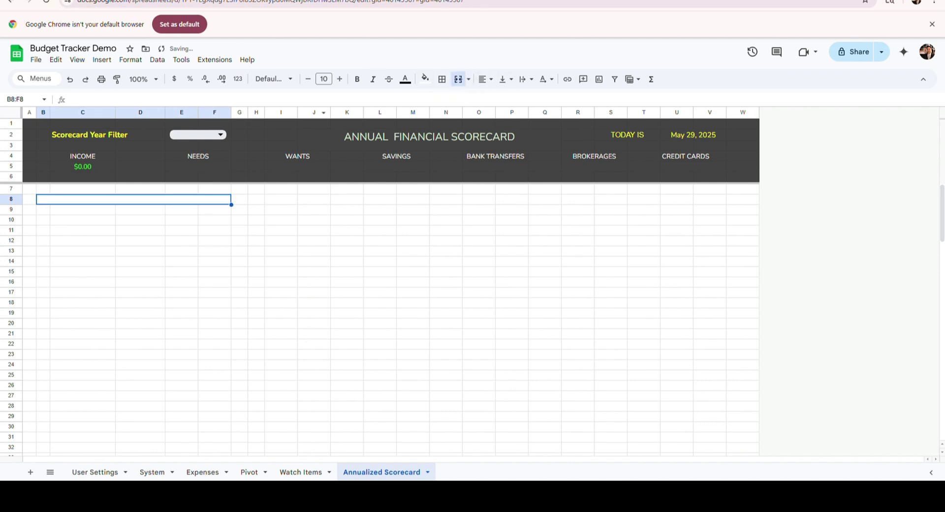
Step: Enter a title formula in B8 joining "FINANCIAL INGREDIENTS - " with the year filter's value, and set the Scorecard Year Filter to 2025
click(85, 102)
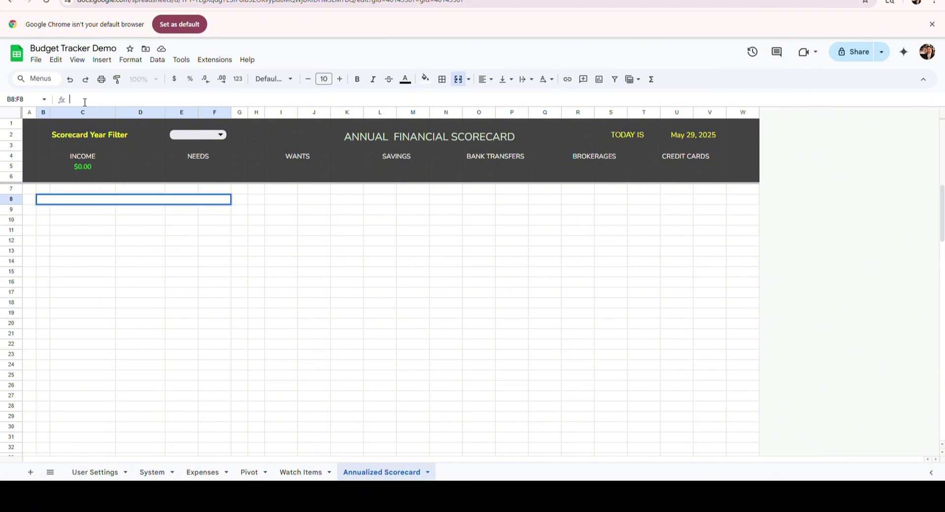
text(="FINANCIAL INGREDIENTS - "&D2)
key(Return)
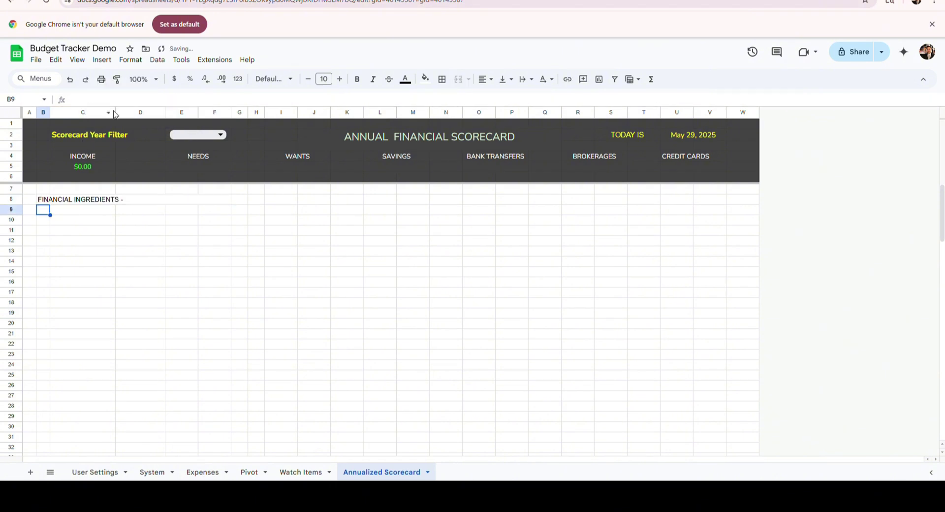
click(198, 135)
click(197, 153)
Step: Merge B9 and C9 and label the merged cell "Nutrition Facts"
click(47, 209)
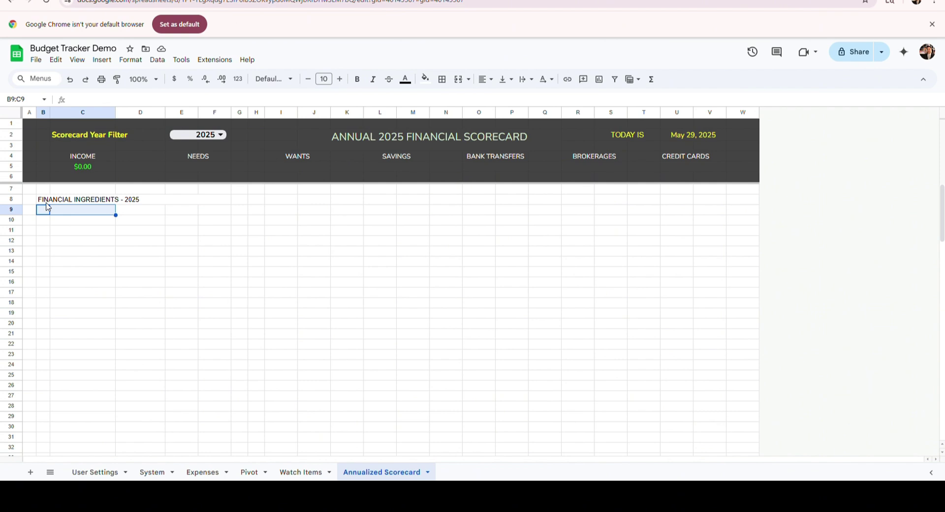
click(458, 79)
text(Nutrition Facts)
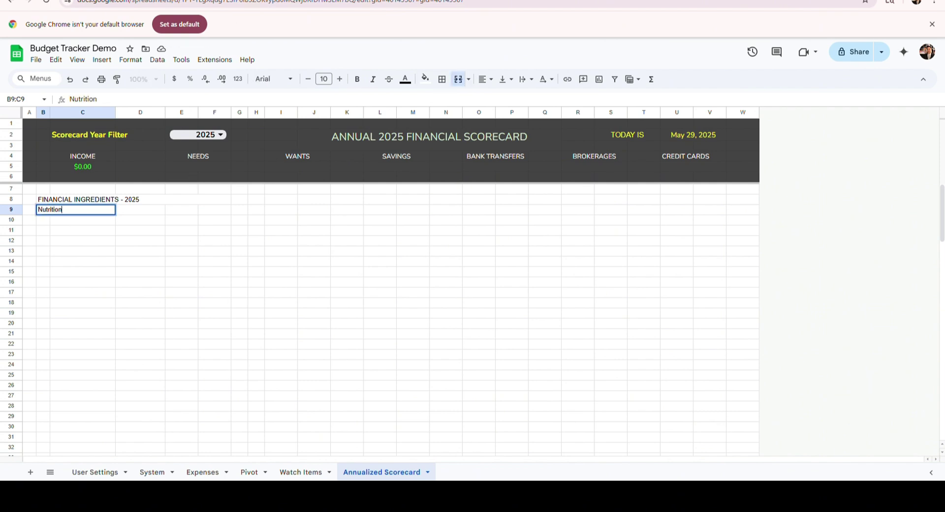
key(Tab)
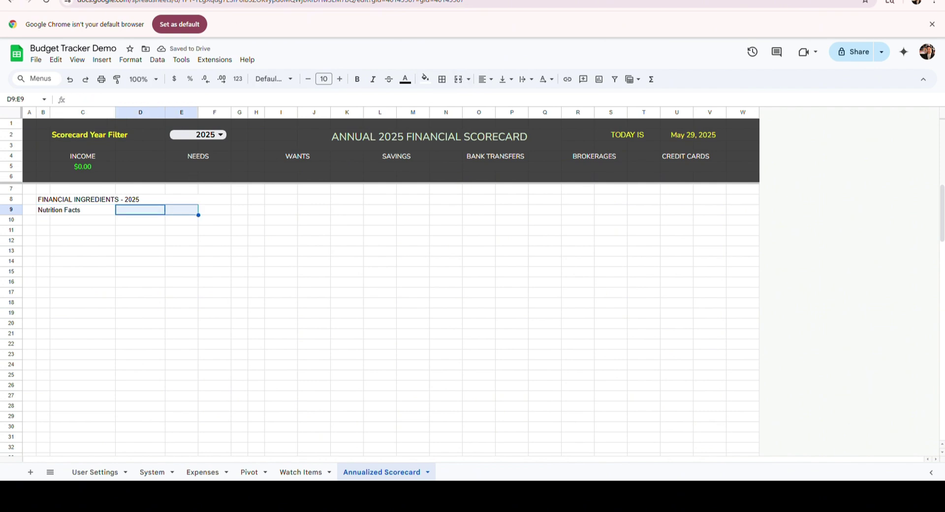
Step: Merge D9 and E9 with the label "Actual", and enter "Rec.*" in F9
click(458, 79)
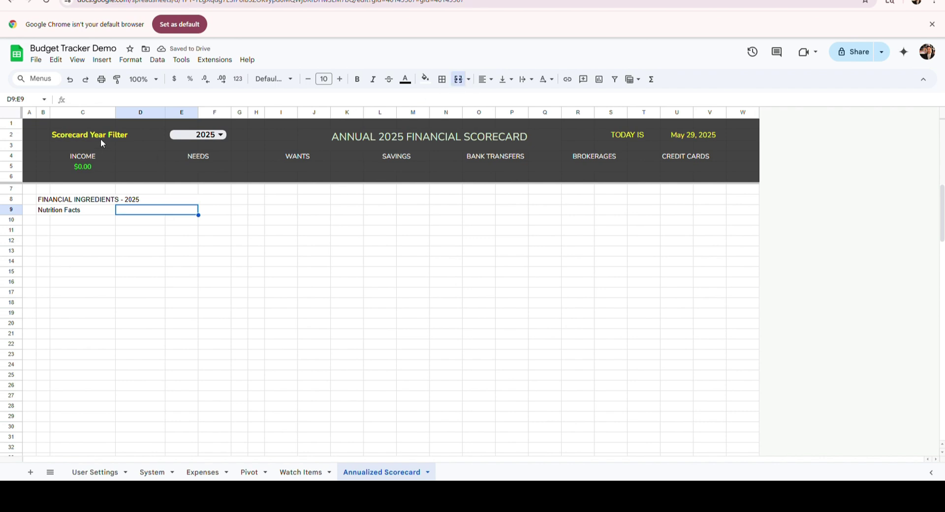
text(Actual)
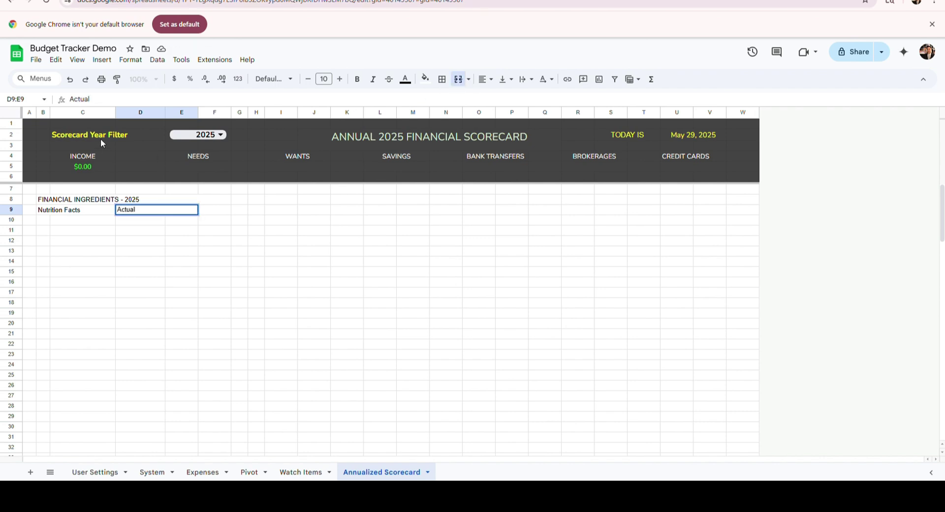
key(Tab)
text(Rec.*)
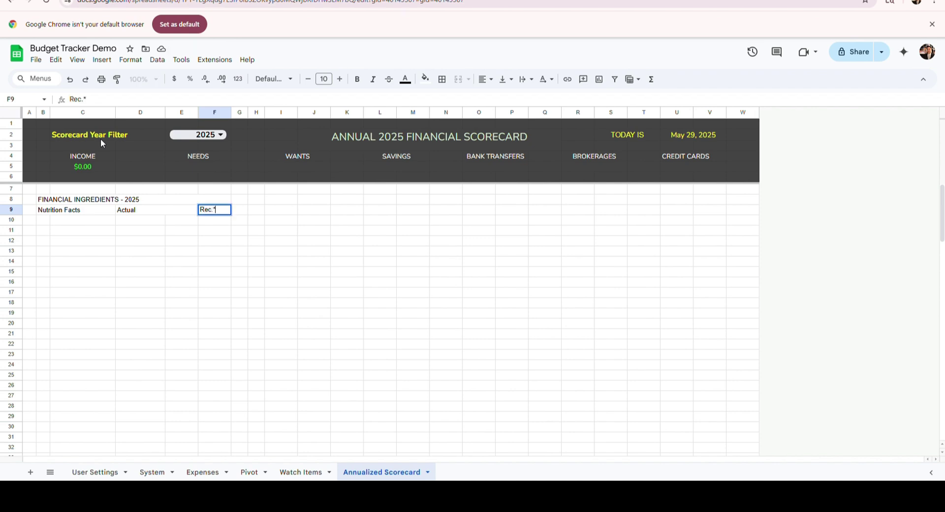
key(Return)
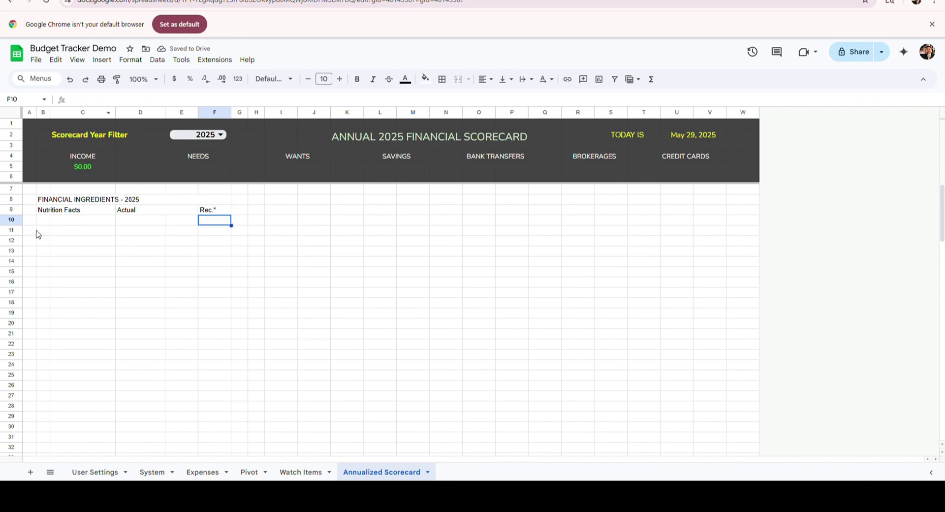
Step: Merge B10 and C10 and enter the category heading "Needs"
click(47, 223)
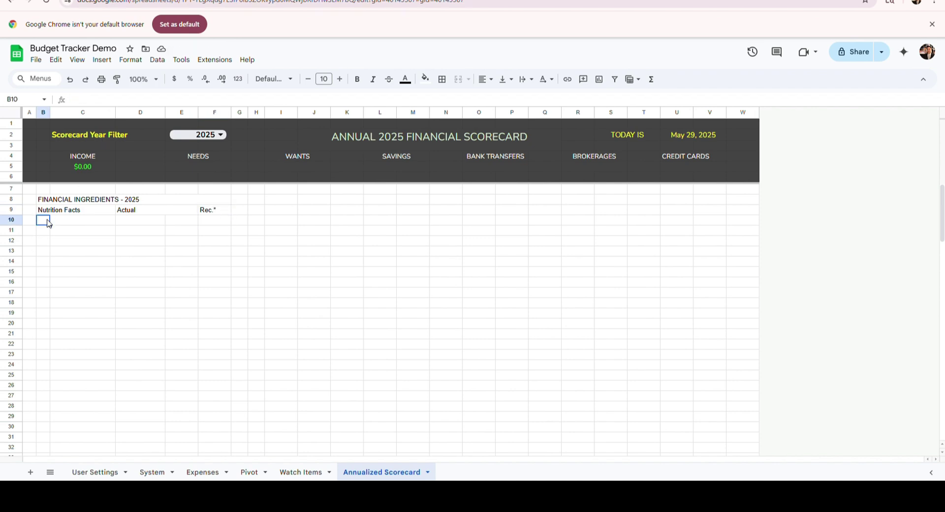
shift+click(73, 225)
click(466, 81)
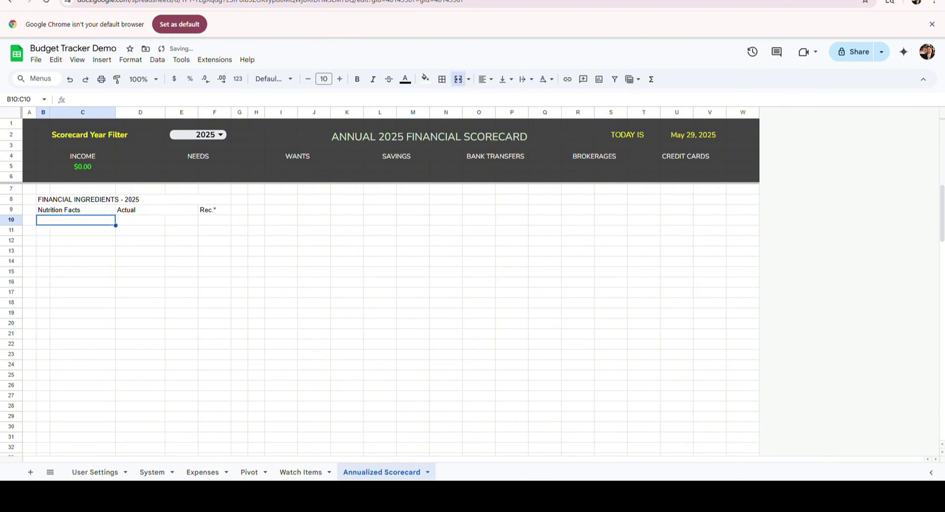
text(n)
key(BackSpace)
key(BackSpace)
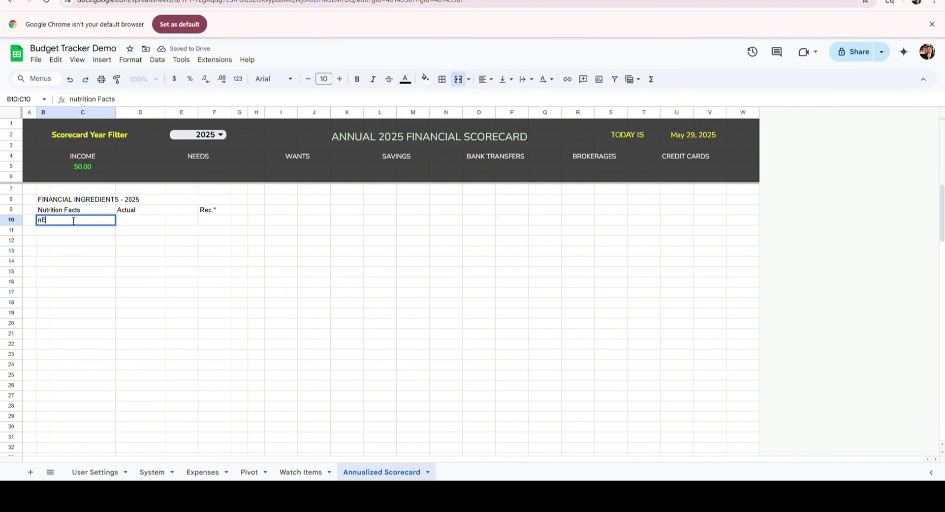
text(Needs)
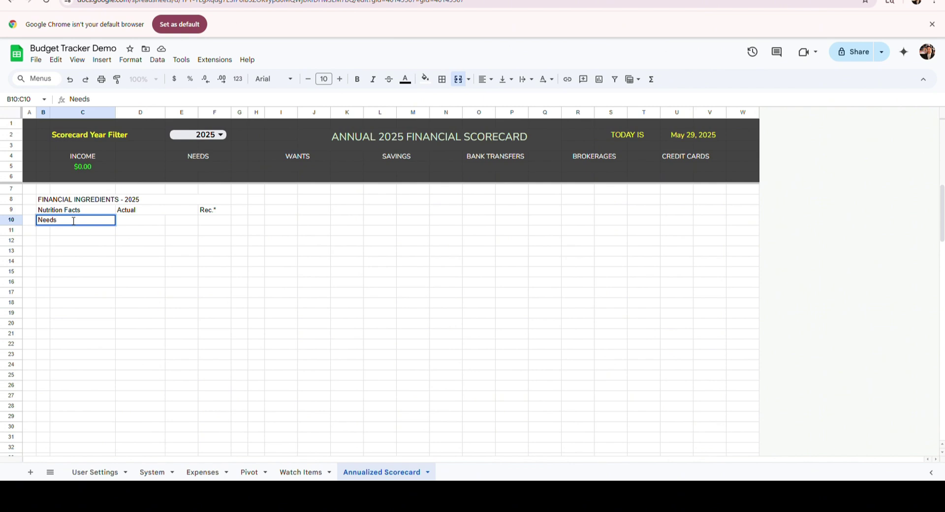
key(Return)
Step: Merge B17 and C17 and enter the category heading "Wants"
key(Down)
key(Down)
key(Down)
key(Down)
key(Down)
key(Down)
key(shift+Right)
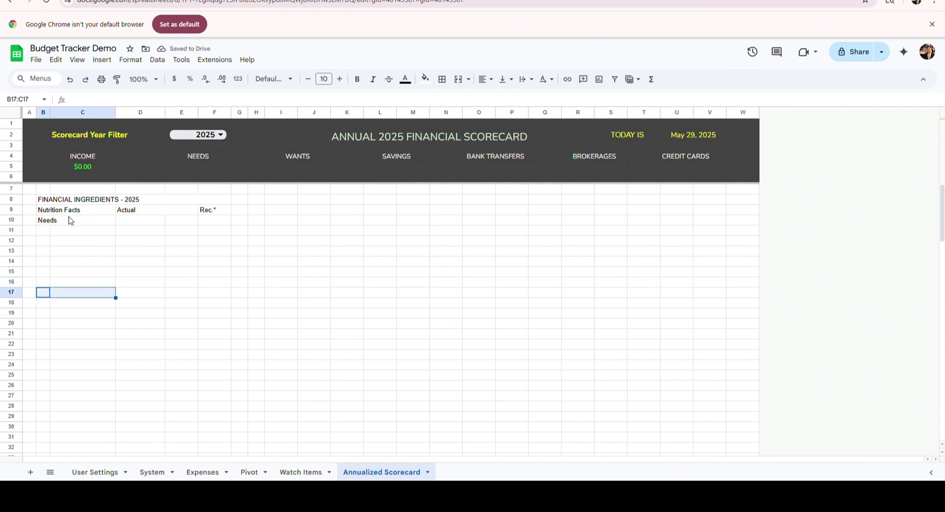
click(458, 79)
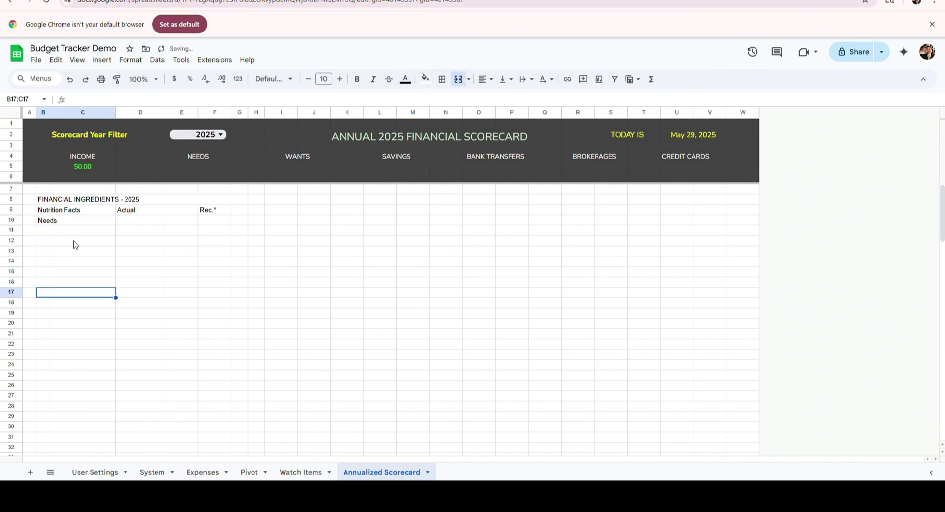
text(Wants)
key(Return)
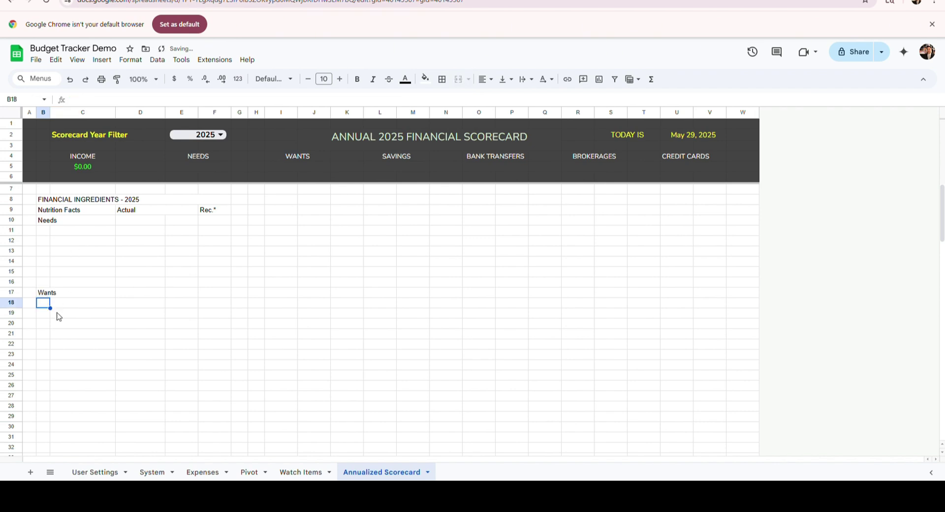
Step: Merge B25 and C25 and enter the category heading "Savings"
click(44, 377)
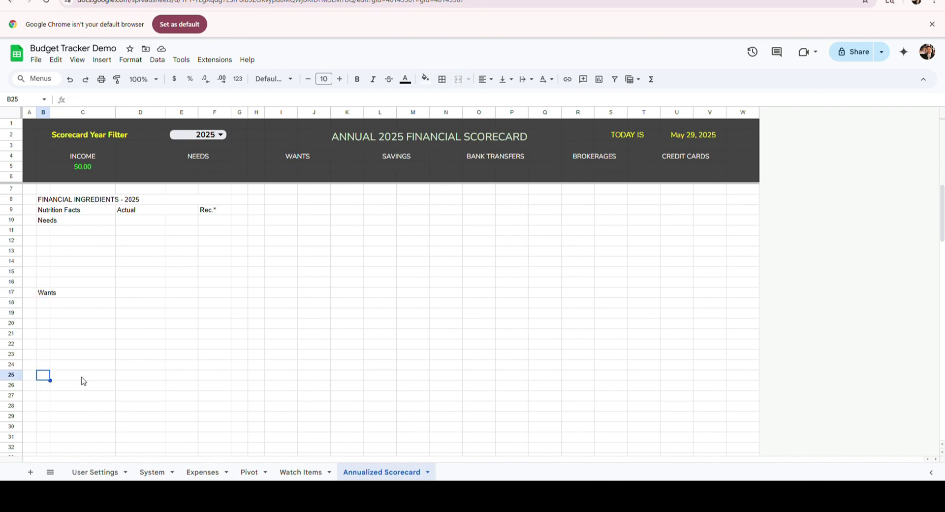
shift+click(80, 379)
click(458, 79)
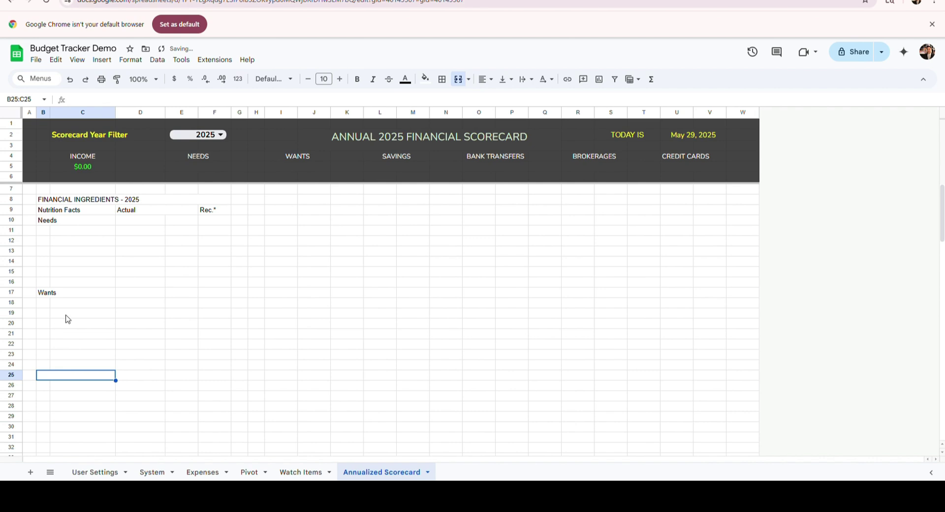
text(Savings)
key(Return)
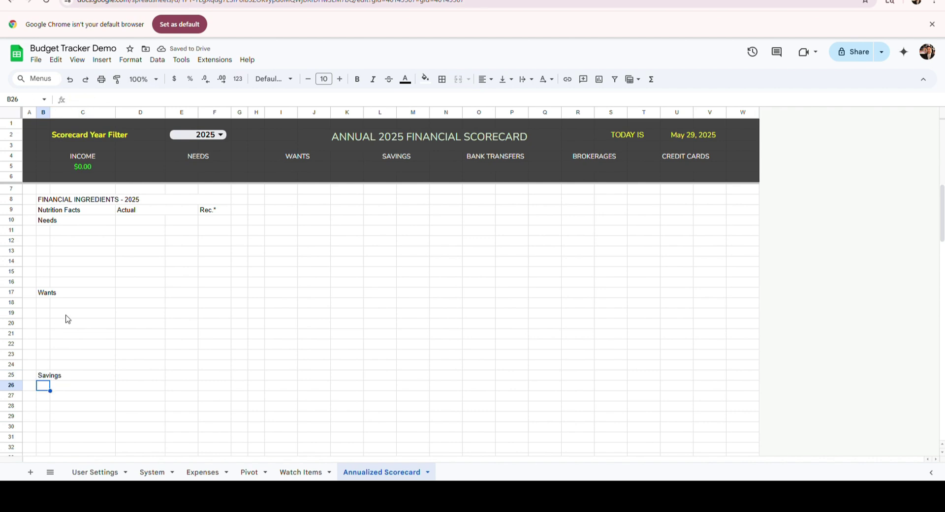
Step: Enter the column label "Spent" in D10 and D17, beside the Needs and Wants headings
click(154, 224)
text(S)
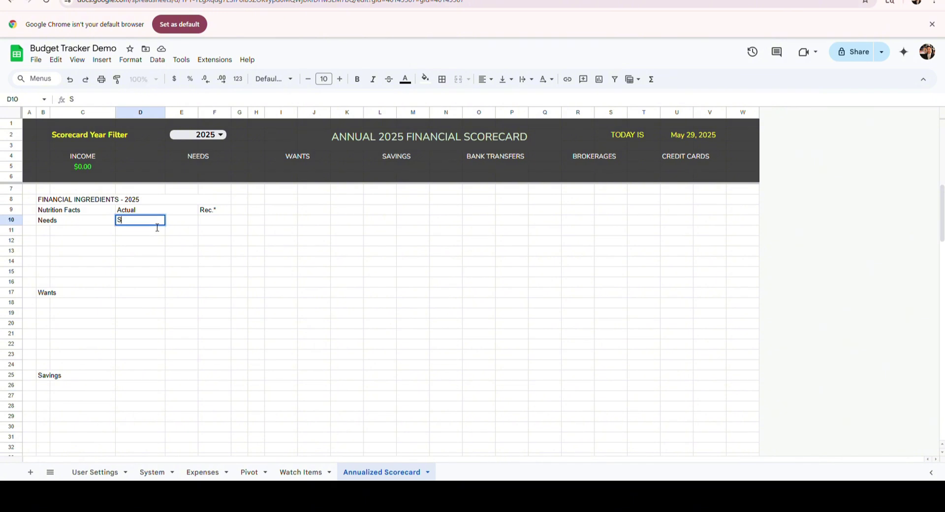
text(pent)
key(Return)
key(Down)
key(Down)
key(Down)
key(Down)
key(Down)
key(Down)
text(Spent)
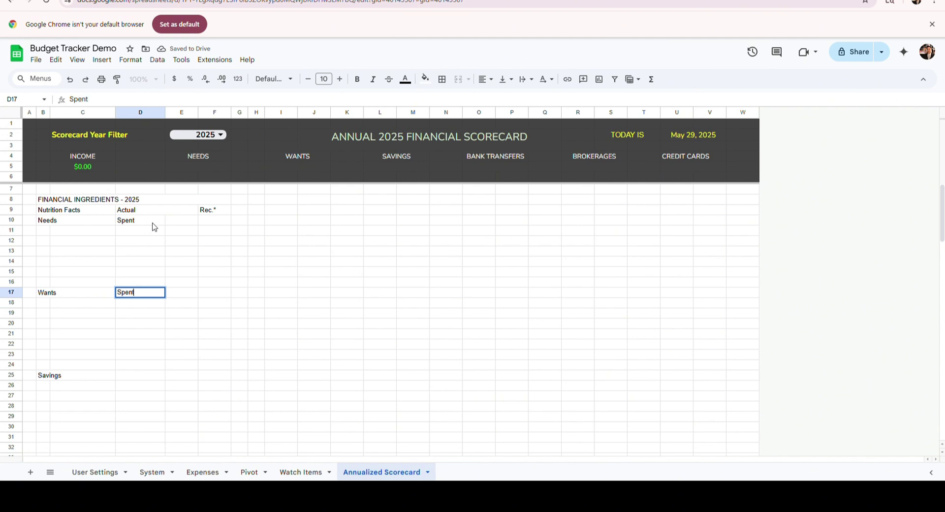
key(Return)
Step: Enter the column label "Spent" in D25, beside the Savings heading
key(Down)
key(Down)
key(Down)
key(Down)
key(Down)
key(Down)
key(Down)
text(Spent)
key(Tab)
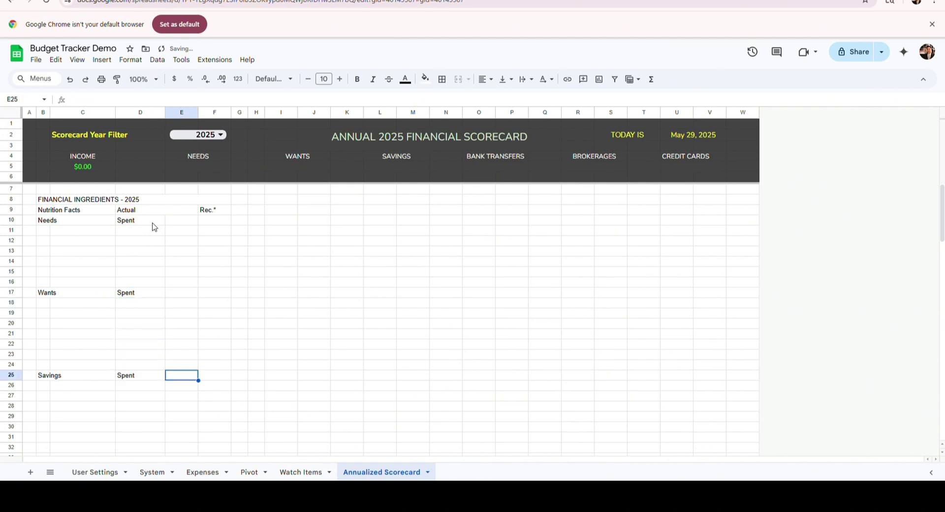
Step: Enter the column label "%" in E10, in the Needs heading row
key(Right)
key(Up)
key(Up)
key(Up)
key(Up)
key(Up)
key(Up)
key(Up)
key(Up)
key(Up)
key(Up)
key(Up)
key(Up)
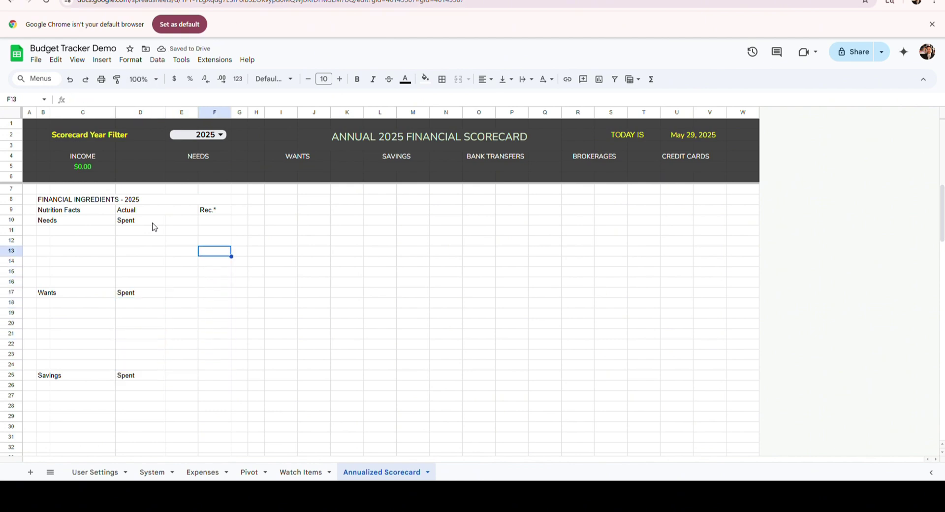
key(Up)
key(Up)
key(Up)
key(Left)
text(%)
key(Return)
Step: Enter the column label "%" in E17, in the Wants heading row
key(Down)
key(Down)
key(Down)
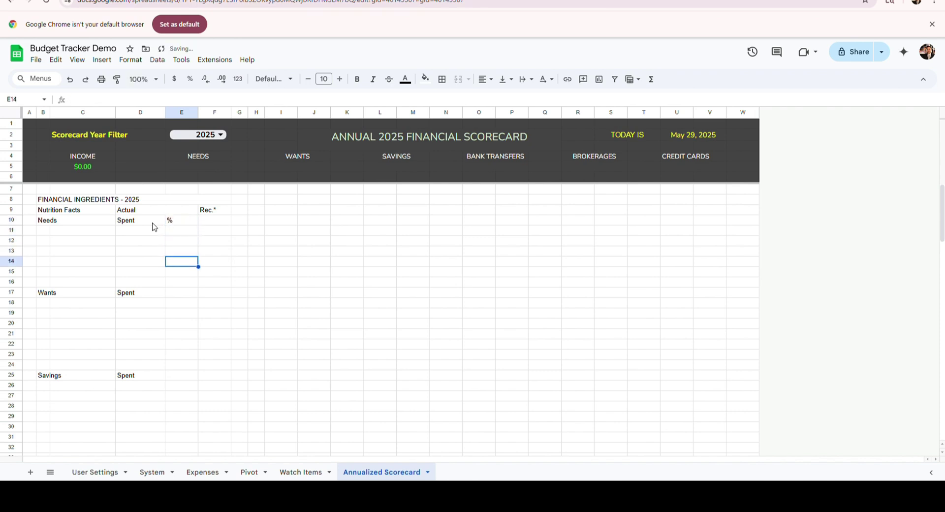
key(Down)
key(Down)
key(Down)
text(%)
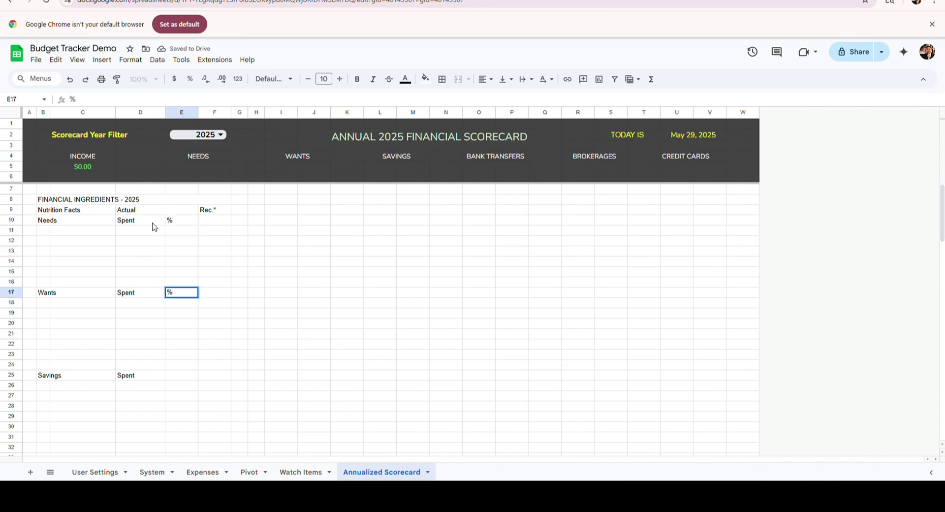
key(Return)
Step: Enter the column label "%" in E25, in the Savings heading row
key(Down)
key(Down)
key(Down)
key(Down)
key(Down)
key(Down)
key(Down)
text(%)
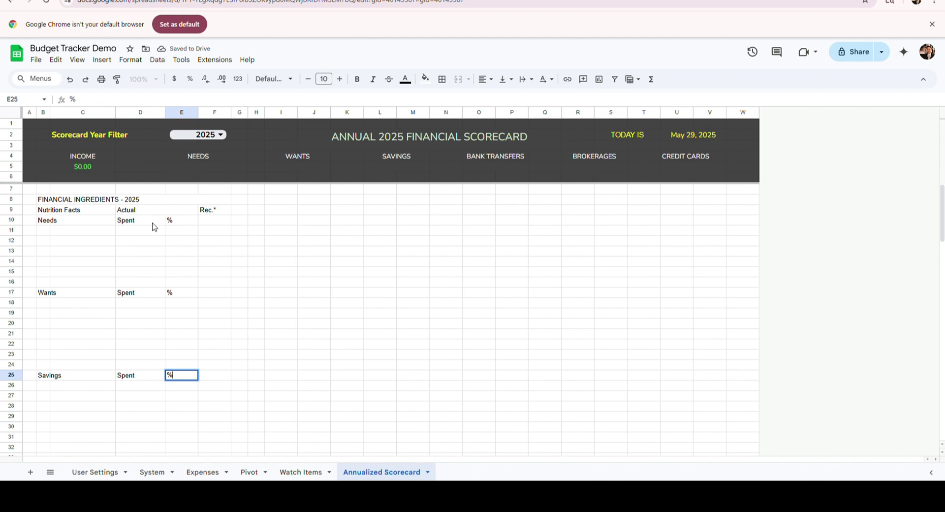
Step: Enter the recommended percentages for Needs and Wants: 50% in F10 and 20% in F17
key(Return)
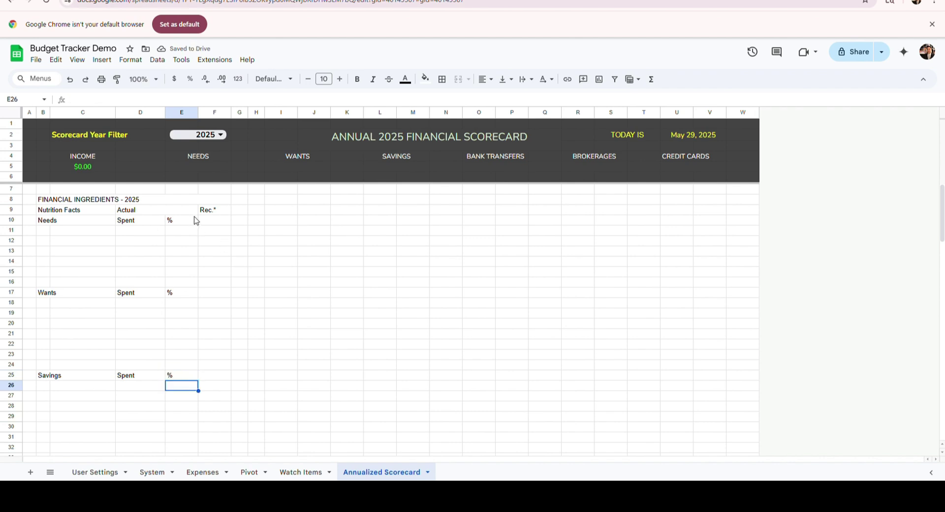
click(213, 222)
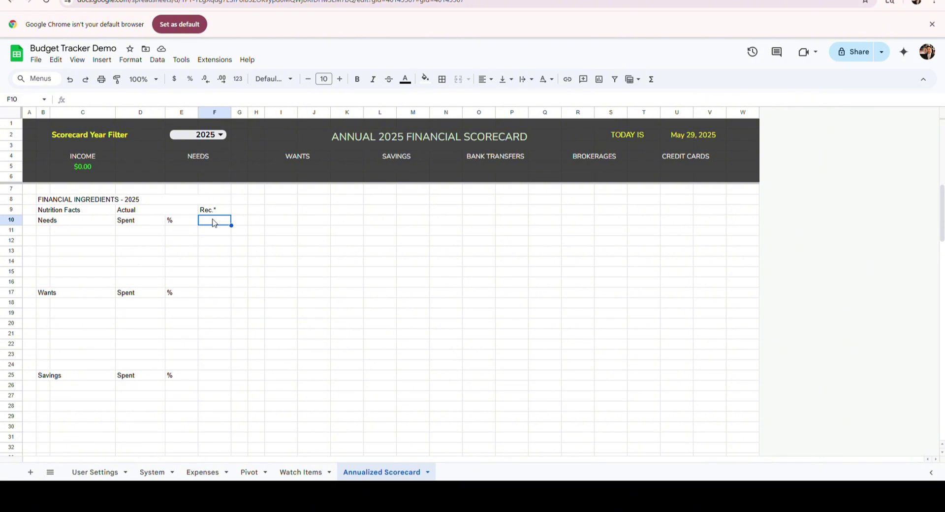
text(50%)
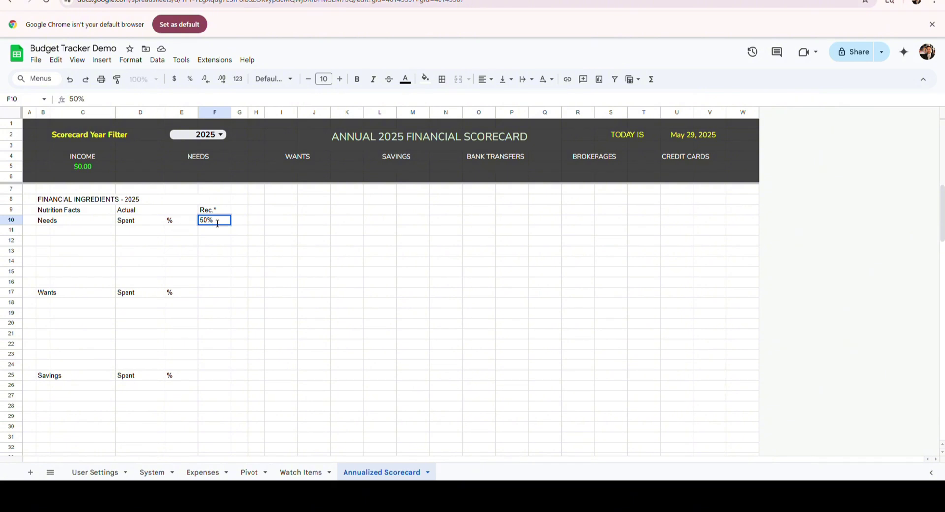
key(Return)
click(218, 295)
text(20)
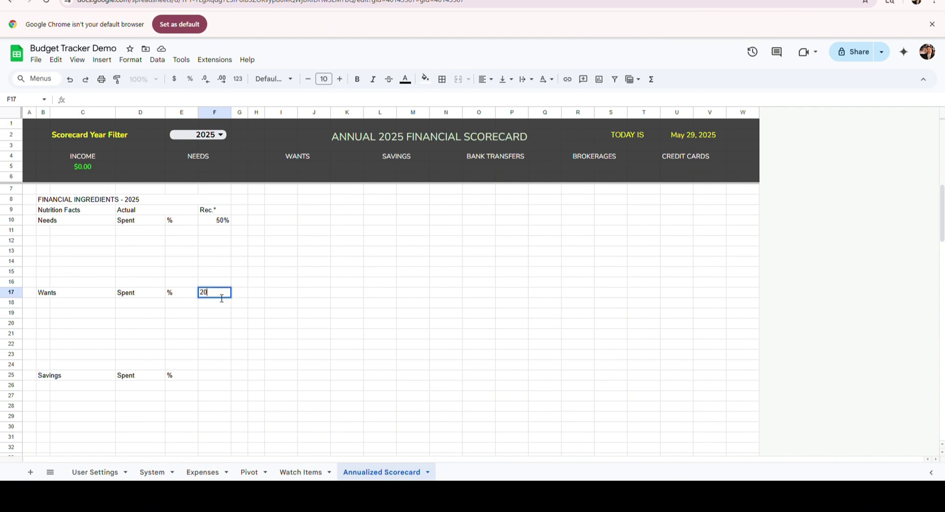
text(%)
key(Return)
Step: Enter the recommended percentage 30% in F25 for Savings
key(Down)
key(Down)
key(Down)
key(Down)
key(Down)
key(Down)
key(Down)
text(30%)
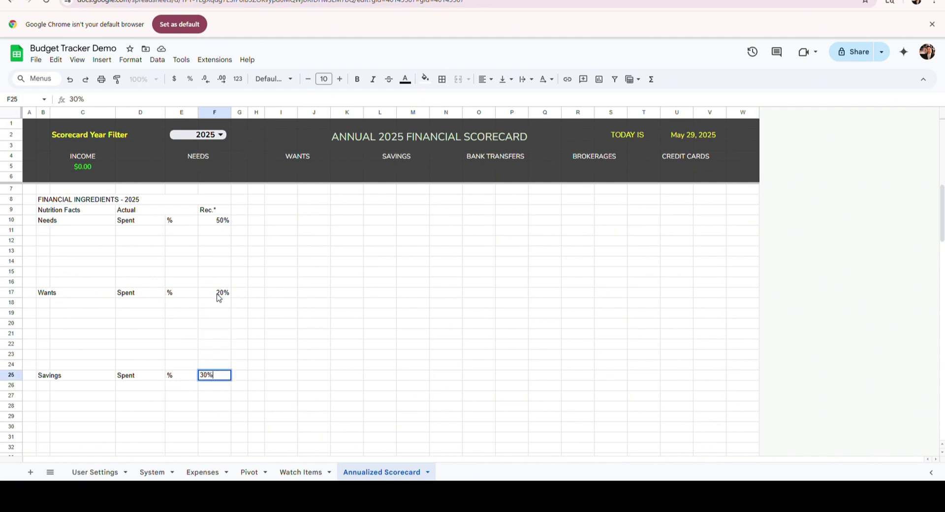
key(Return)
Step: Enter an IFERROR query in C11 listing the top 4 Needs categories (System!L4) by sum from Expenses!D9:H for the E2 year, padded with System!M3:N9
key(Left)
key(Up)
key(Up)
key(Up)
key(Up)
key(Up)
key(Left)
key(Up)
key(Up)
key(Up)
key(Up)
key(Up)
key(Up)
key(Up)
key(Up)
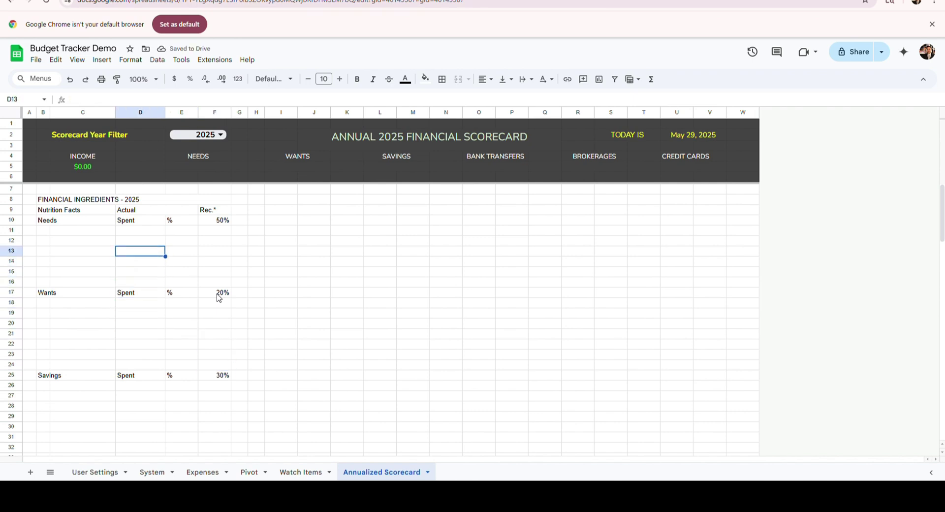
key(Up)
key(Up)
key(Left)
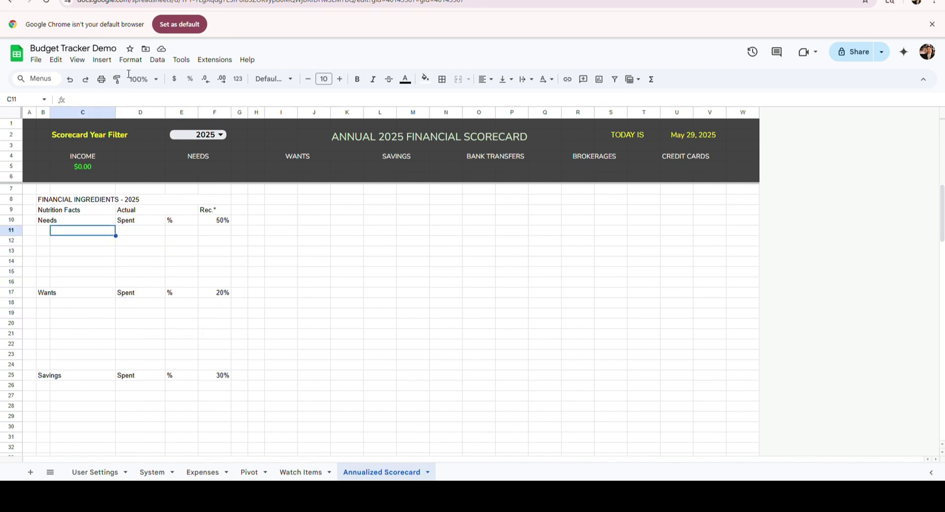
click(118, 101)
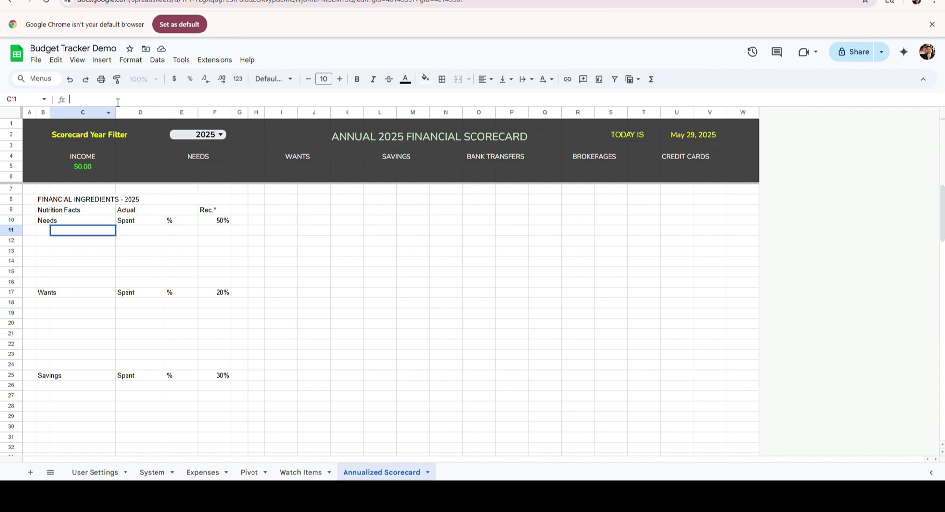
text(=iferror(query({query(Expenses!D9:H,"select F,sum(G) where F matches "&System!L4&" and year(D)="&E2&" group by F order by sum(G) desc limit 4 label sum(G) ''");query(System!M3:N9,"select *")},"select * limit 4")," "))
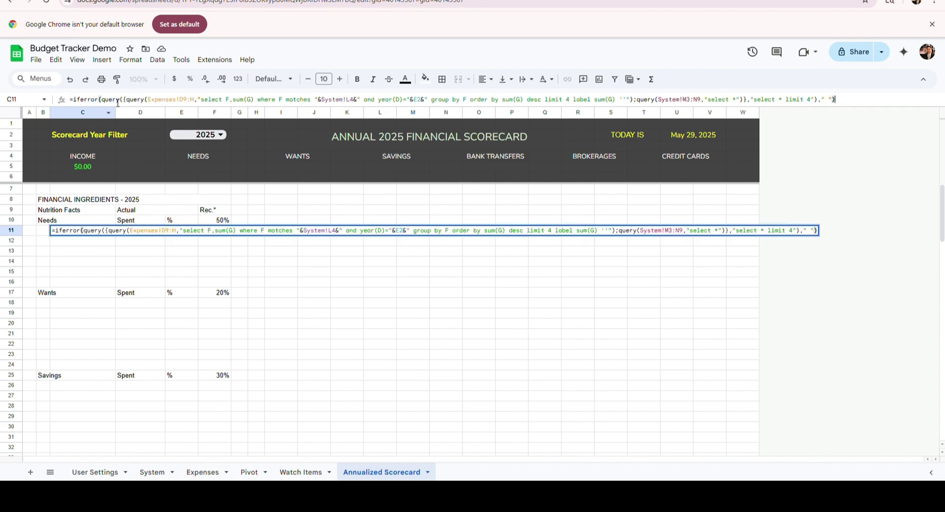
key(Return)
Step: Enter a query in C15 returning 'Other' and the sum of Expenses!D9:H matching System!L4 for the E2 year, minus D11 through D14
key(Down)
key(Down)
key(Down)
click(104, 102)
text(=query(Expenses!D9:H,"select 'Other',sum(G)-"&(D11+D12+D13+D14)&" where F matches "&System!L4&" and year(D)="&E2&" group by 'Other' label 'Other' '',sum(G)-"&(D11+D12+D13+D14)&" ''"))
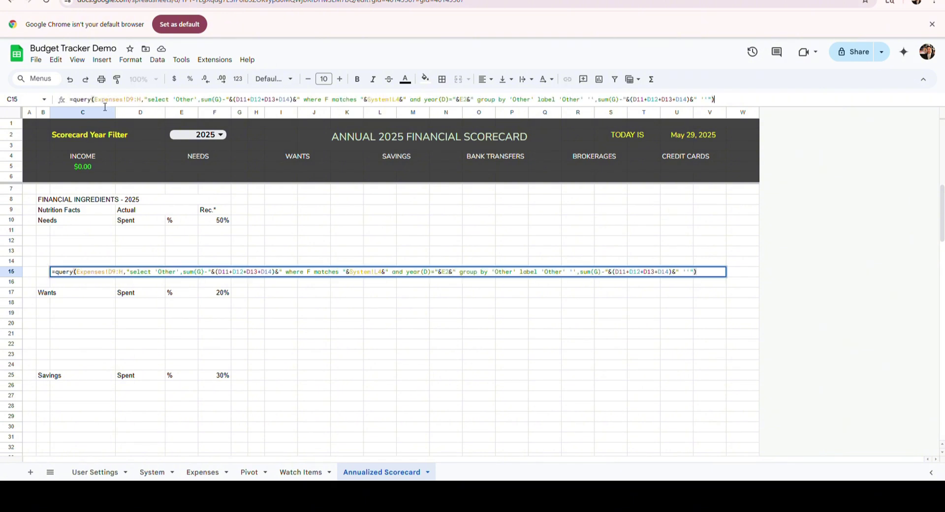
key(Return)
Step: Enter an IFERROR query in C18 listing the top 5 Wants categories (System!L5) by sum from Expenses!D9:H for the E2 year, padded with System!M3:N9
key(Down)
key(Down)
click(143, 103)
text(=iferror(query({query(Expenses!D9:H,"select F,sum(G) where F matches "&System!L5&" and year(D)="&E2&" group by F order by sum(G) desc limit 5 label sum(G) ''");query(System!M3:N9,"select *")},"select * limit 5")," "))
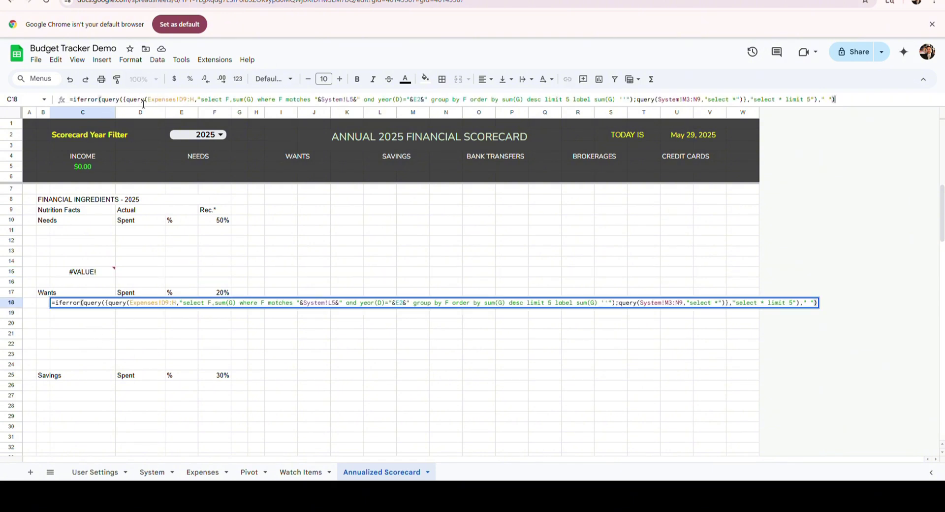
key(Return)
Step: Enter a query in C23 returning 'Other' and the sum of Expenses!D9:H matching System!L5 for the E2 year, minus D18 through D22
click(63, 362)
click(128, 105)
text(=query(Expenses!D9:H,"select 'Other',sum(G)-"&(D18+D19+D20+D21+D22)&" where F matches "&System!L5&" and year(D)="&E2&" group by 'Other' label 'Other' '',sum(G)-"&(D18+D19+D20+D21+D22)&" ''"))
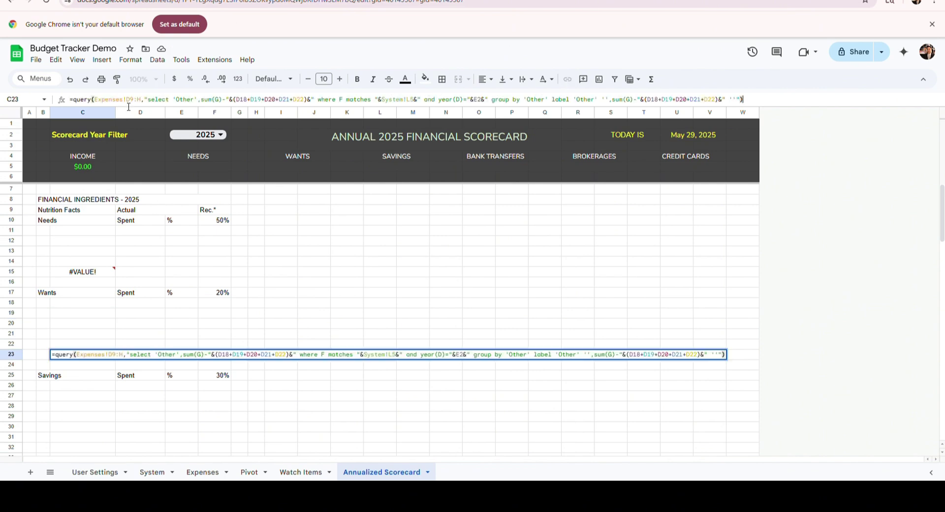
key(Return)
Step: Enter an IFERROR query in C26 listing the Savings categories (System!L6) with their sums from Expenses!D9:H for the E2 year
key(Down)
key(Down)
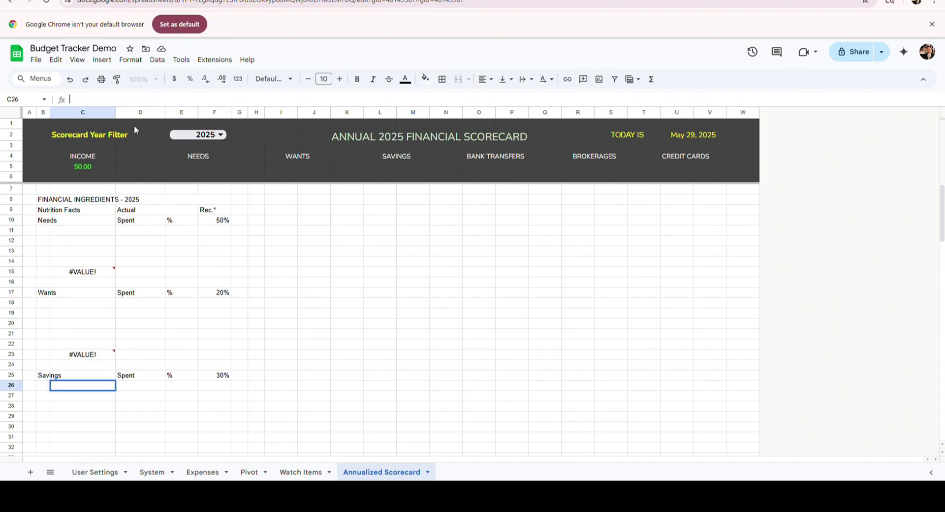
key(Return)
text(=iferror(query({query(Expenses!D9:H,"select F,sum(G) where F matches "&System!L6&" and year(D)="&E2&" group by F order by sum(G) desc limit 2 label sum(G) ''");query(System!M3:N9,"select *")},"select * limit 2")," "))
key(Return)
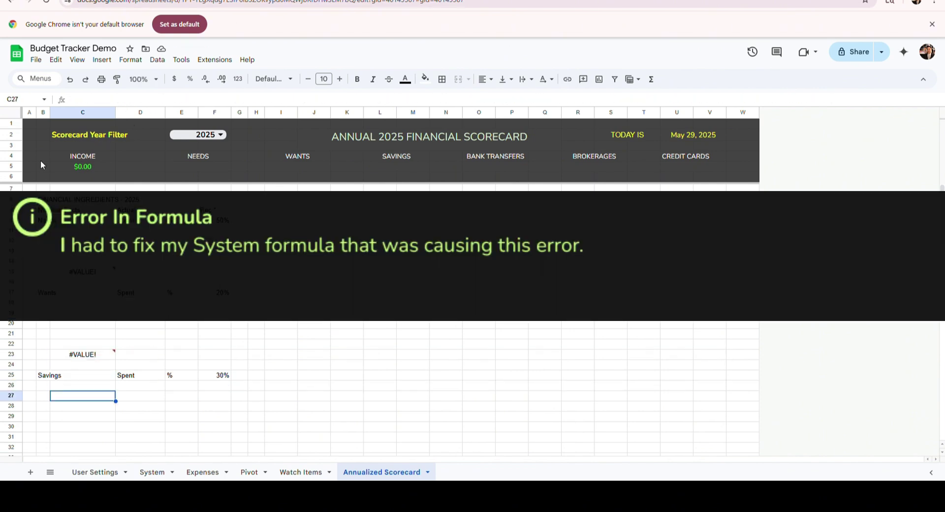
Step: Enter a query in C28 returning 'Other' and the sum of Expenses!D11:H matching System!L6 for the E2 year, minus D26 and D27
key(Down)
click(154, 105)
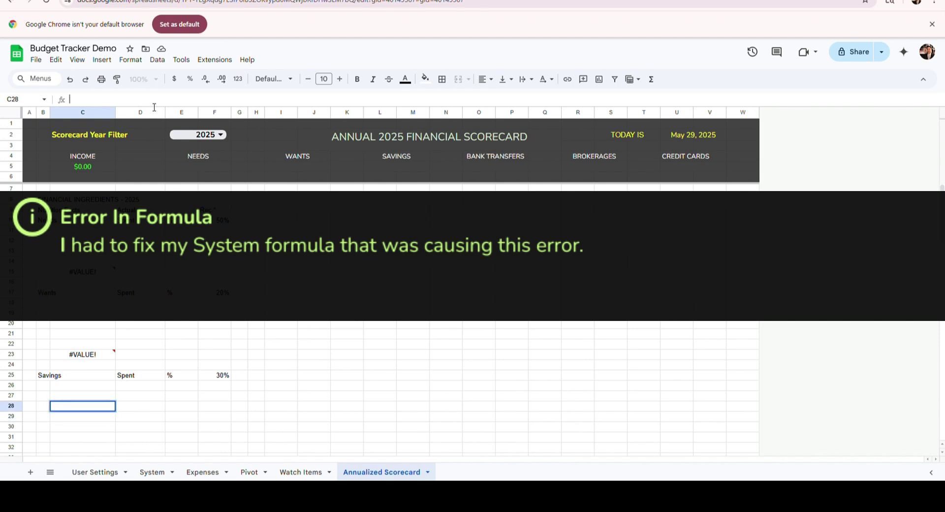
text(=query(Expenses!D11:H,"select 'Other',sum(G)-"& (D26+D27) &" where F matches "&System!L6&" and year(D)="&E2&" group by 'Other' label 'Other' '',sum(G)-"&(D26+D27)&" ''"))
key(Return)
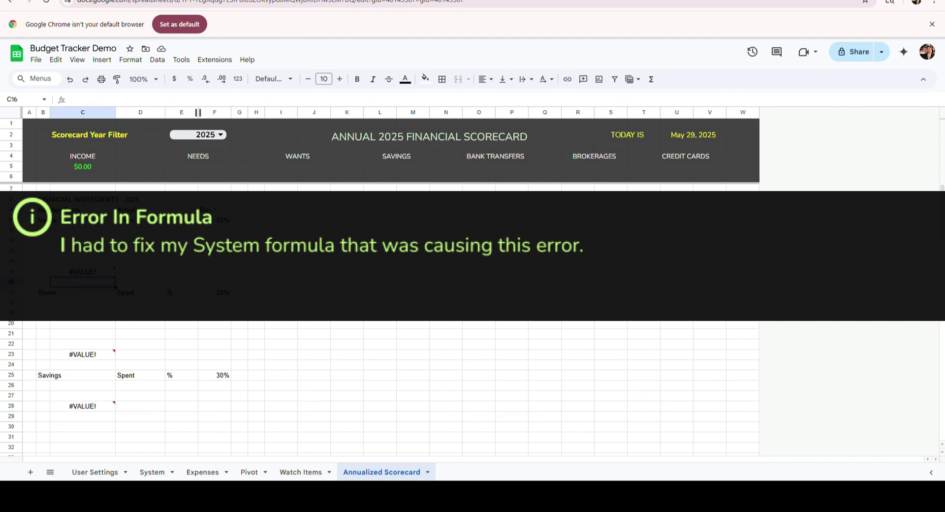
Step: Enter the label "Total" in C16, at the end of the Needs block
text(Tot)
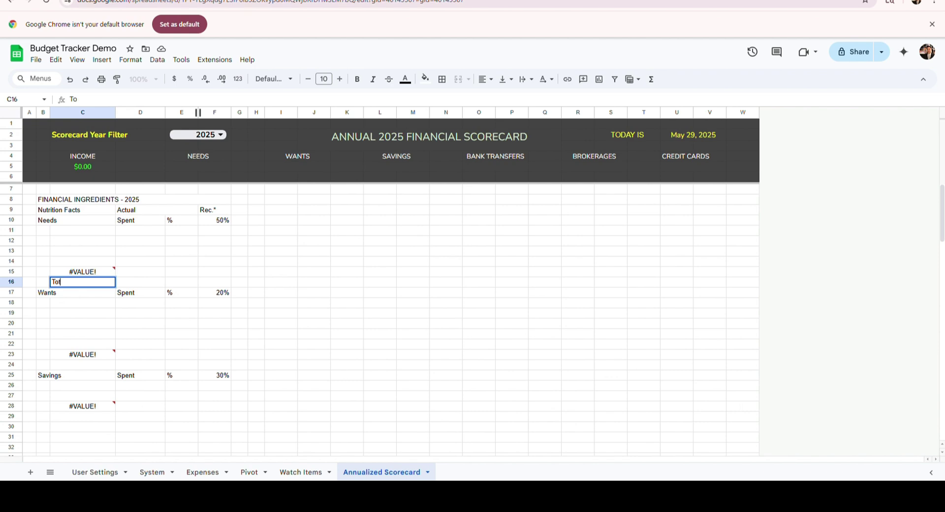
text(al)
key(Return)
Step: Enter the label "Total" in C24, at the end of the Wants block
key(Return)
key(Return)
key(Return)
key(Return)
key(Return)
key(Return)
key(Return)
key(Return)
key(Return)
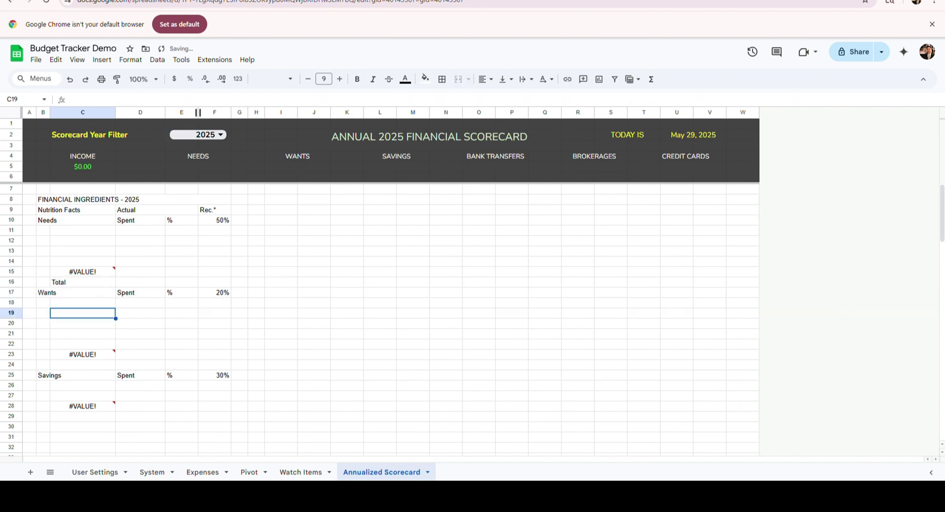
key(Return)
key(Return)
key(Return)
key(Return)
key(Return)
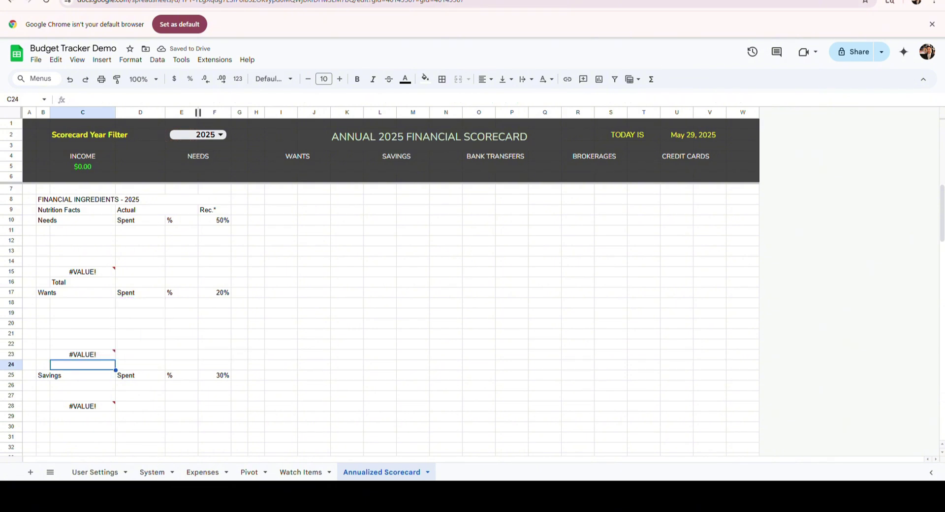
text(To)
key(Return)
Step: Enter the label "Total" in C29, at the end of the Savings block
key(Return)
key(Return)
key(Return)
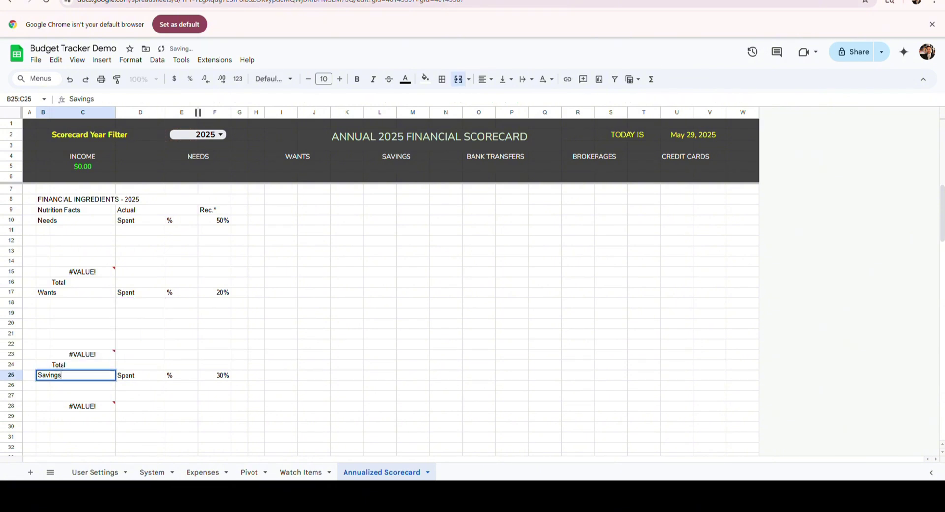
key(Return)
text(Total)
key(Return)
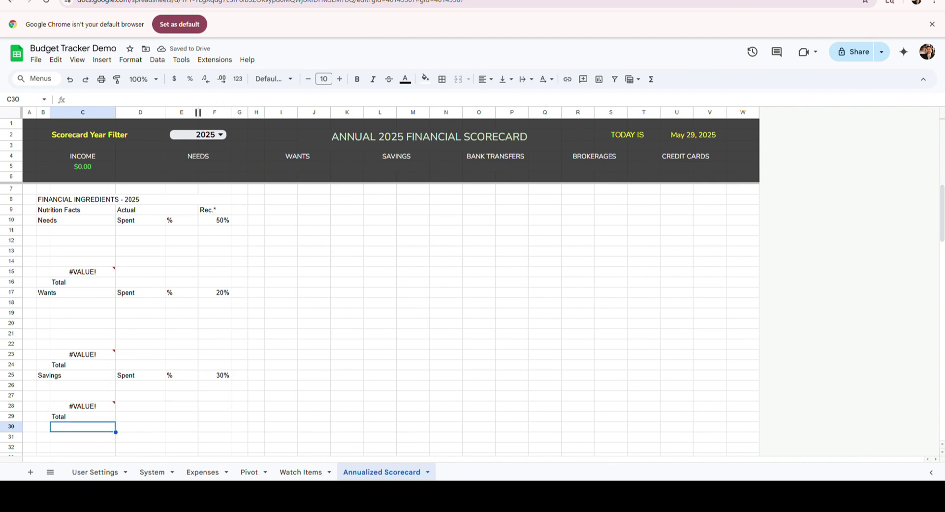
Step: Total the Needs spending in D16 with the formula =sum(D11:D15)
click(140, 231)
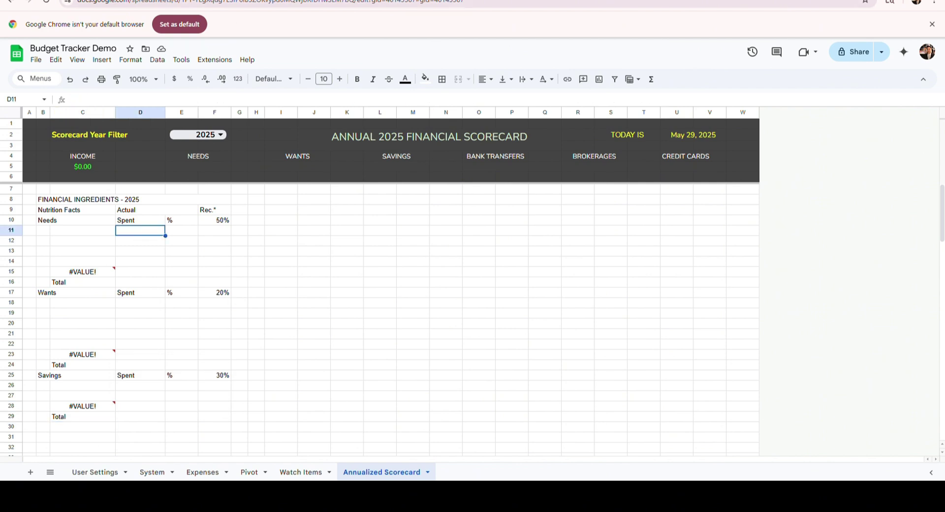
click(138, 284)
text(=sum(D11:D15))
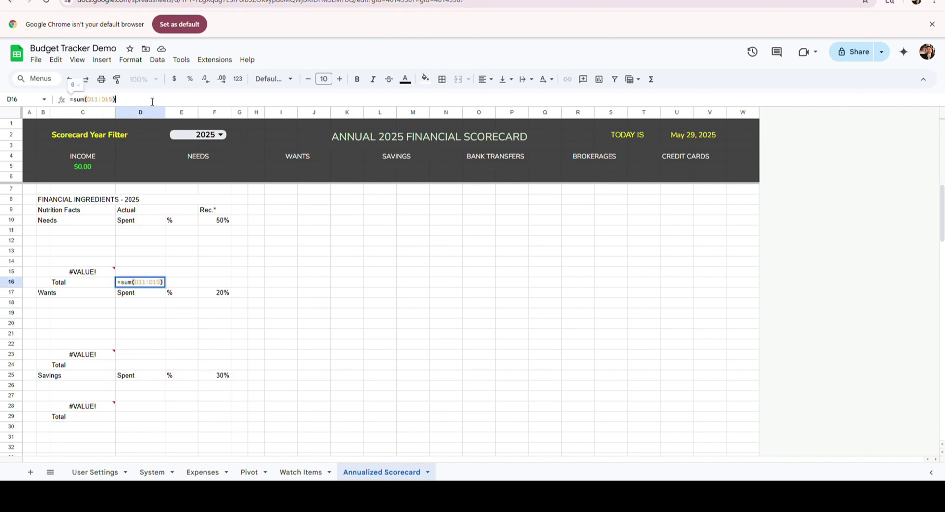
key(Return)
Step: Total the Wants spending in D24 with the formula =sum(D18:D23)
click(140, 365)
click(182, 102)
text(=sum(D18:D23))
key(Return)
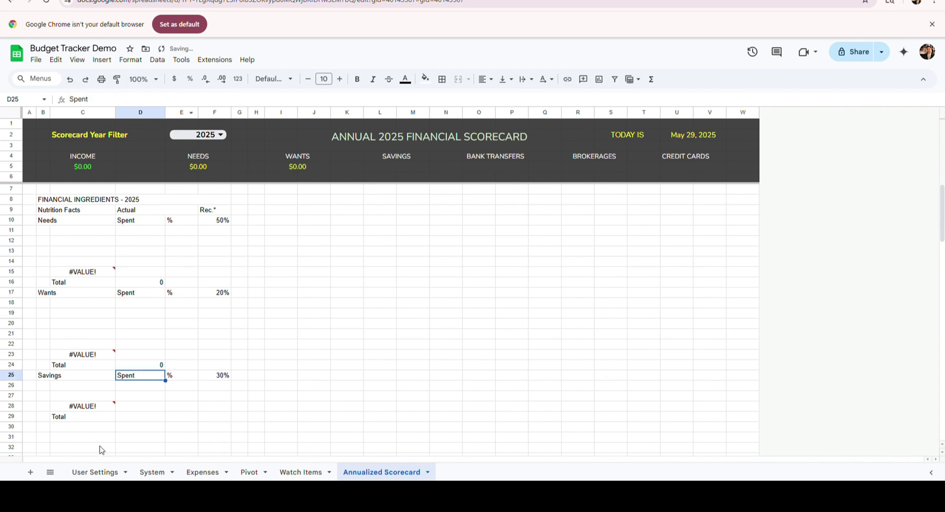
Step: Total the Savings amounts in D29 with the formula =D26+D27+D28
click(140, 417)
text(=D26+D27+D28)
key(Return)
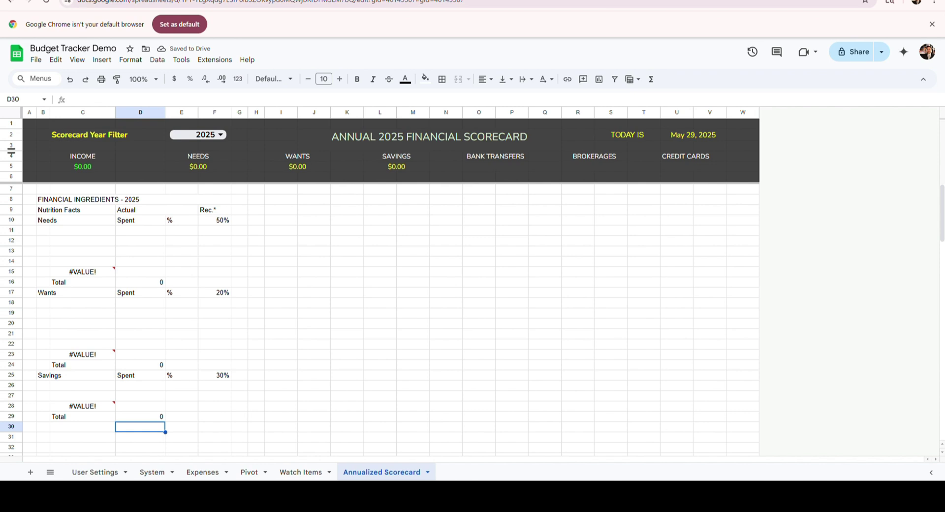
Step: Enter the share formulas =iferror(D16/sum(D$16,D$24,D$29),0) in E16 and =iferror(D24/sum(D$16,D$24,D$29),0) in E24
click(182, 231)
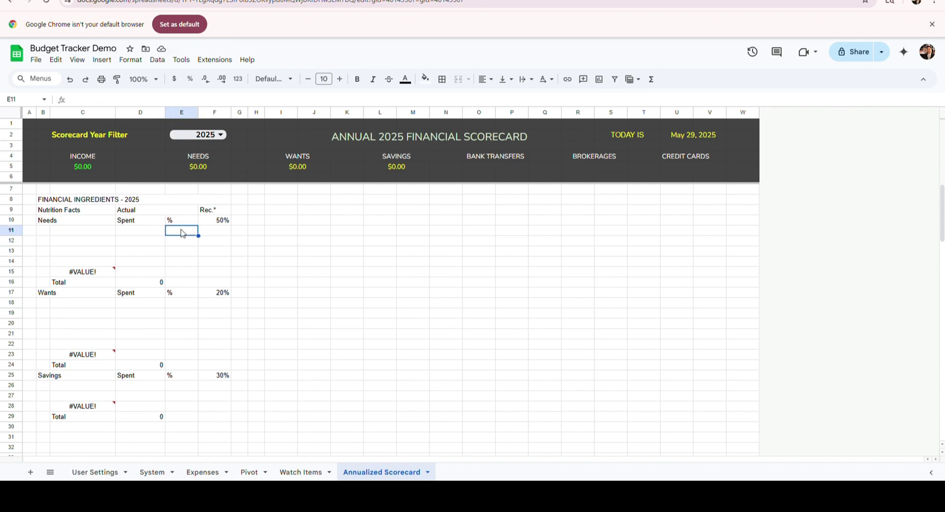
click(191, 284)
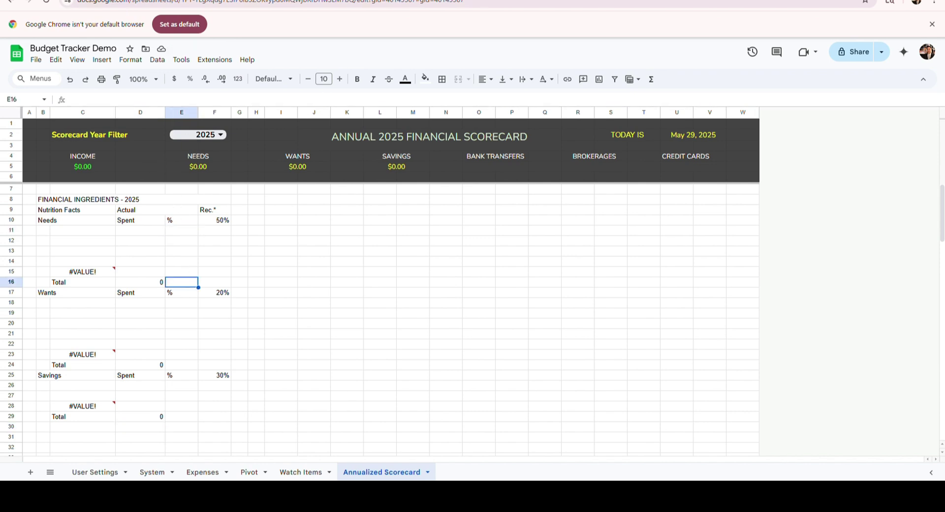
text(=iferror(D16/sum(D$16,D$24,D$29),0))
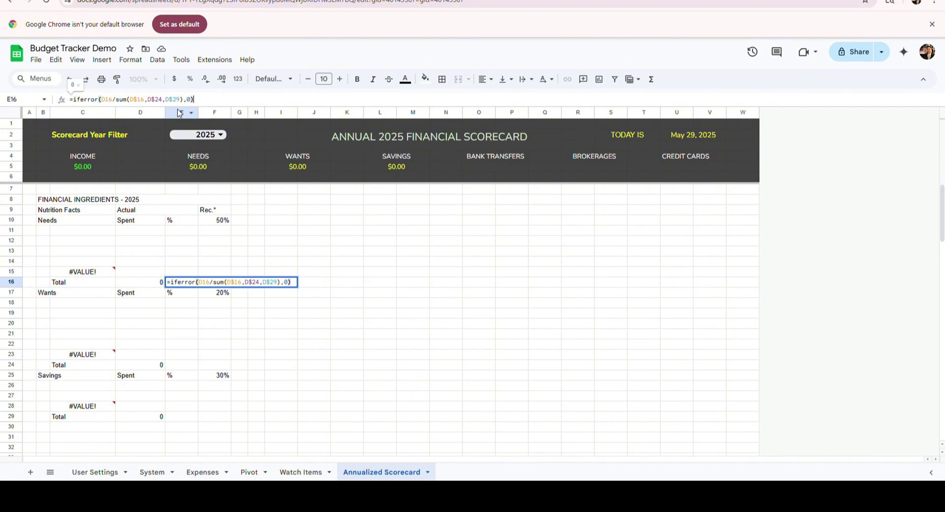
key(Return)
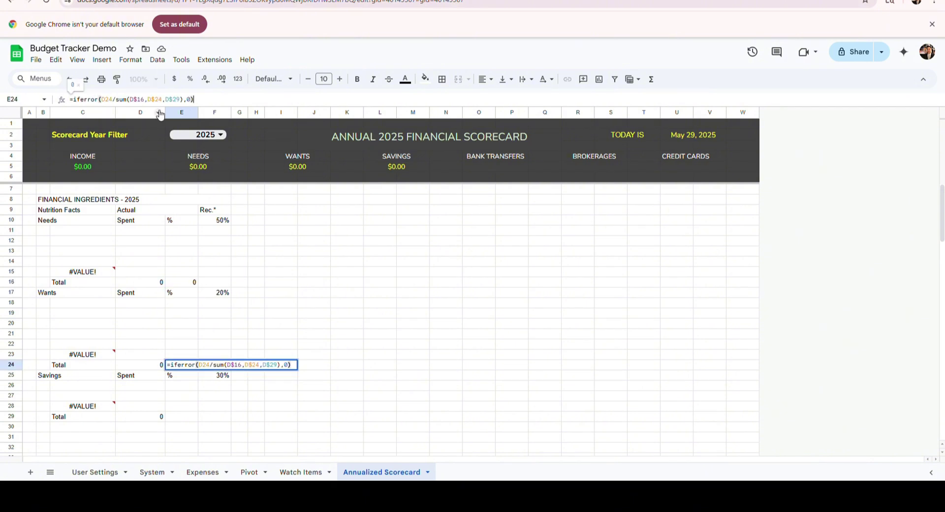
key(Return)
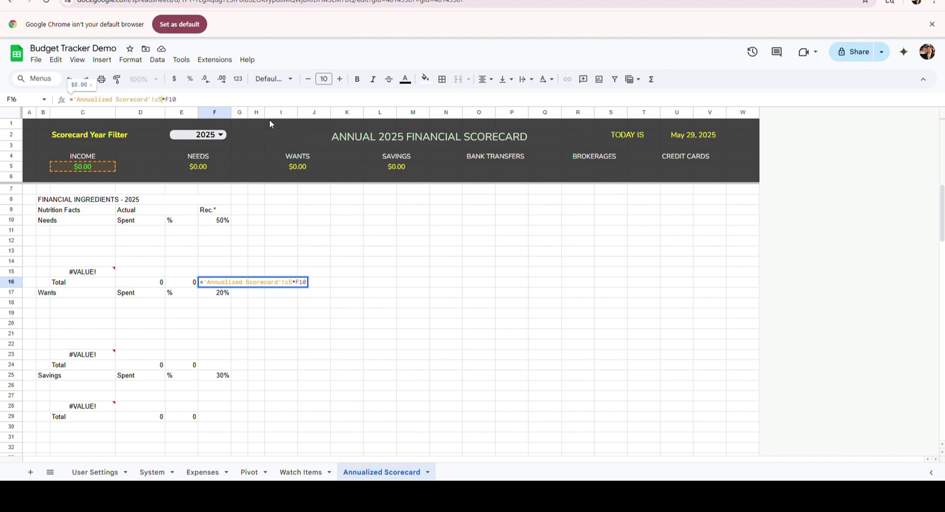
Step: Enter recommended-amount formulas in F16, F24 and F29, multiplying 'Annualized Scorecard'!c5 by F10, F17 and F25 respectively
key(Return)
click(225, 365)
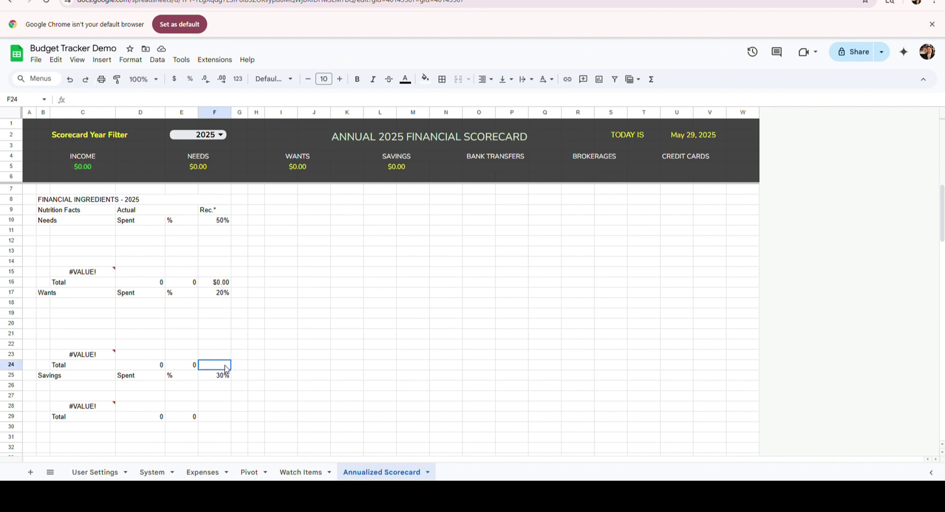
click(184, 101)
text(='Annualized Scorecard'!c5*F17)
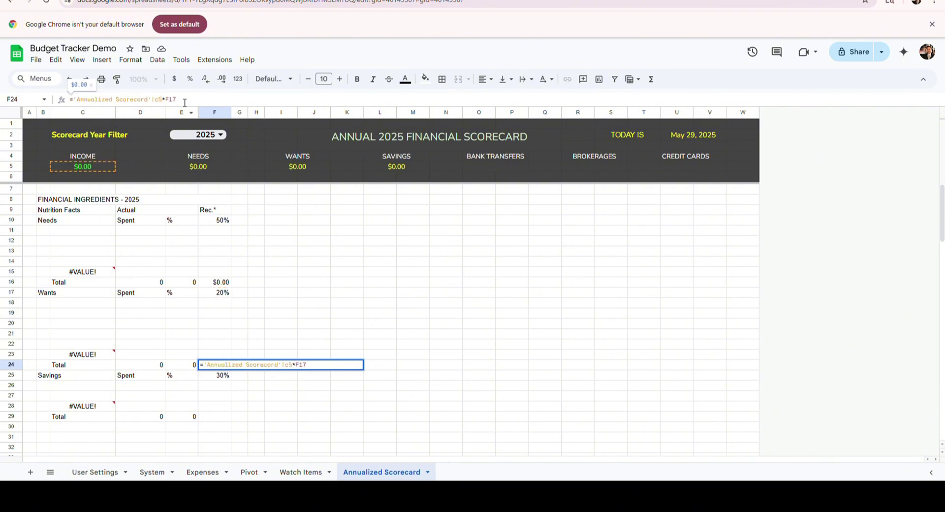
key(Return)
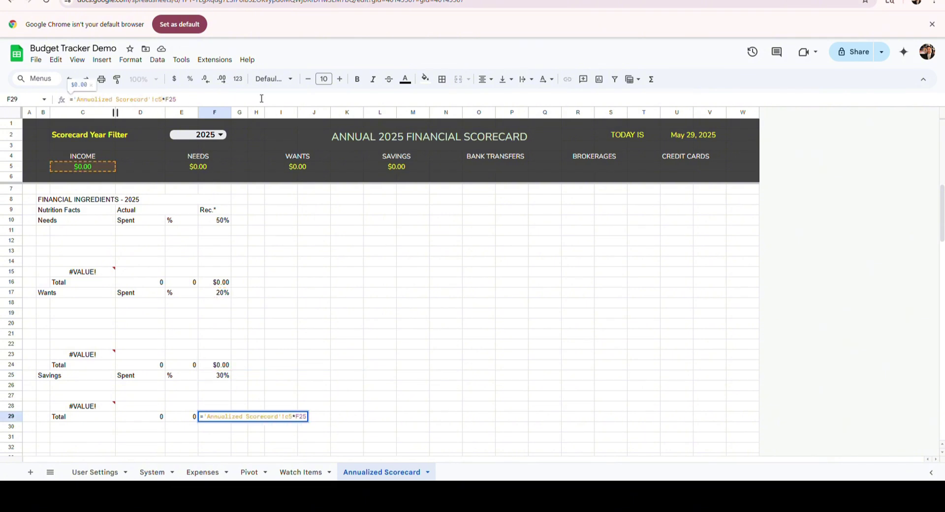
key(Return)
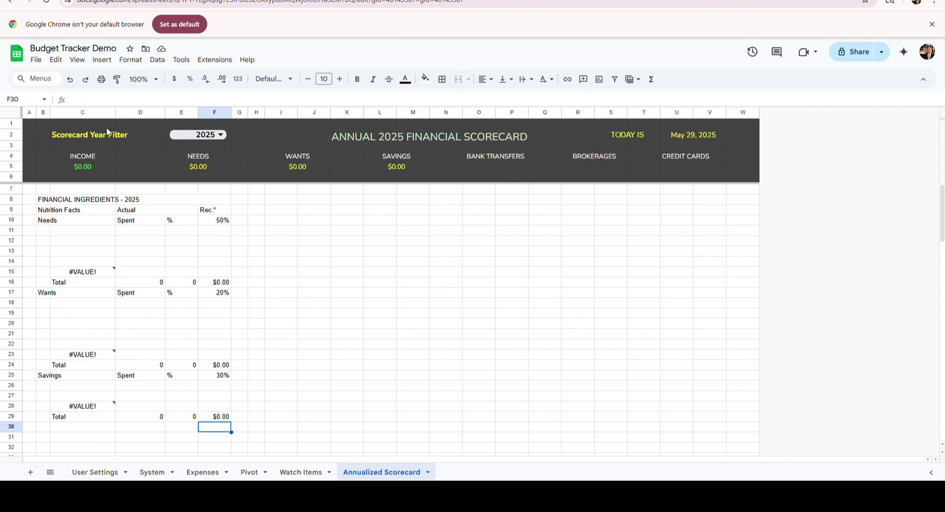
Step: Enter =iferror(D11/'Annualized Scorecard'!YTDIncome,0) in E11 and fill it through E15 for the Needs percentages
click(186, 231)
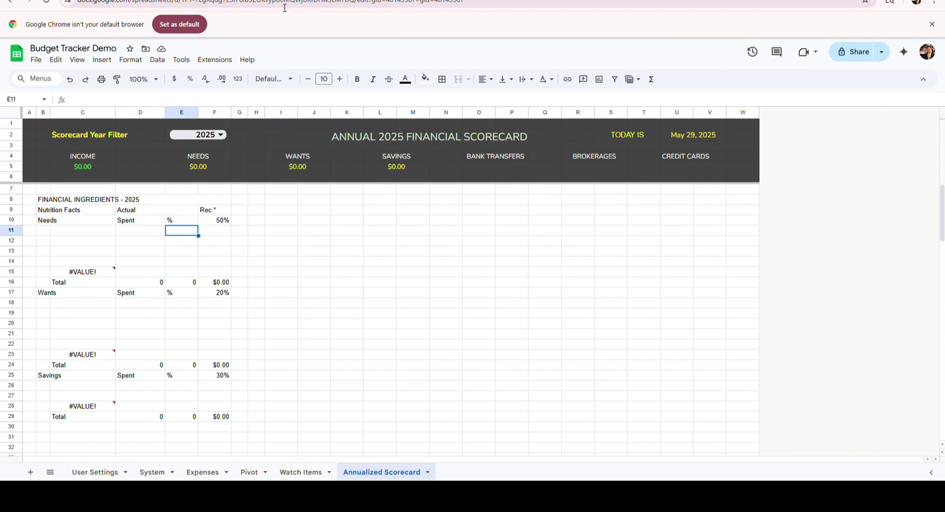
text(=iferror(D11/'Annualized Scorecard'!YTDIncome,0))
drag(181, 230, 182, 272)
key(ctrl+c)
click(56, 60)
mouse_move(171, 166)
click(232, 198)
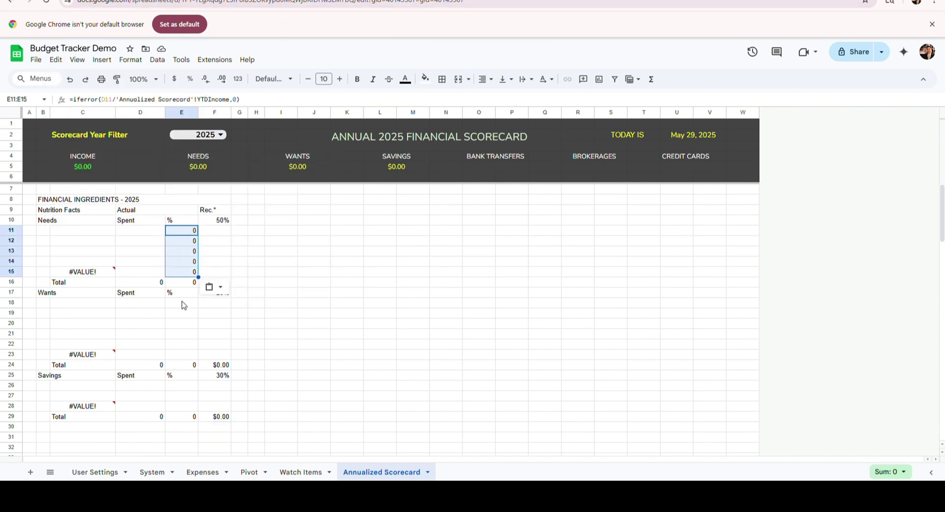
Step: Copy the percentage formula into the Wants rows E18:E23 and the Savings rows E26:E28
drag(182, 303, 182, 355)
click(183, 303)
key(ctrl+v)
key(ctrl+c)
drag(183, 303, 182, 354)
click(56, 60)
click(232, 198)
click(187, 386)
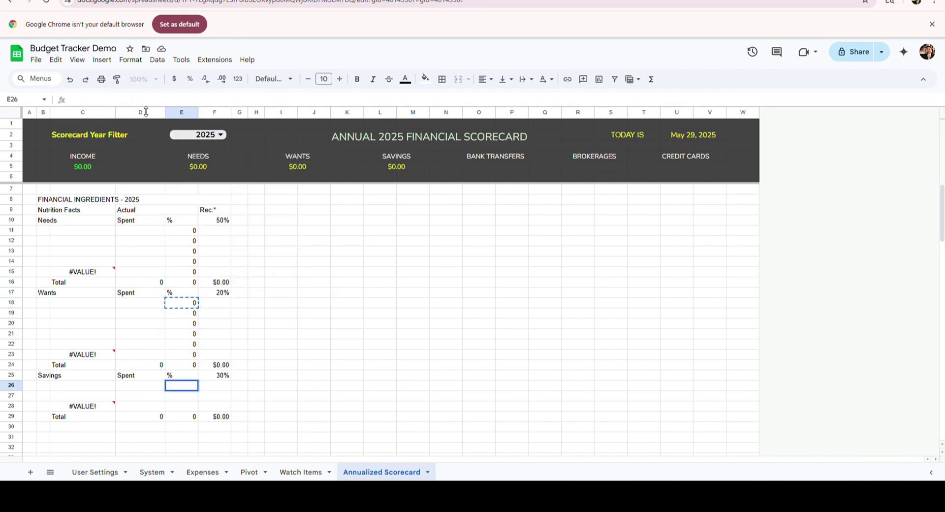
drag(182, 385, 181, 406)
key(ctrl+v)
Step: Apply red highlight formatting to the total cells D16:F16, D24:F24 and D29:F29
click(132, 335)
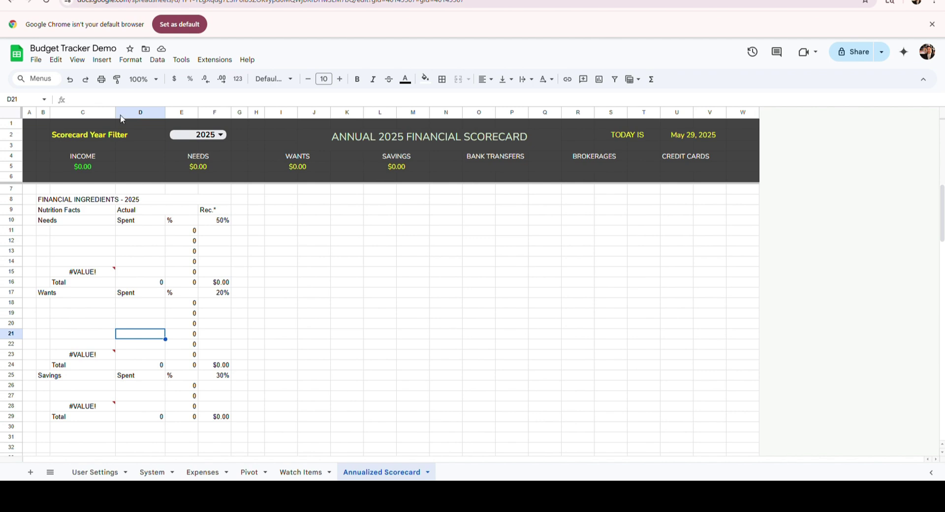
click(143, 284)
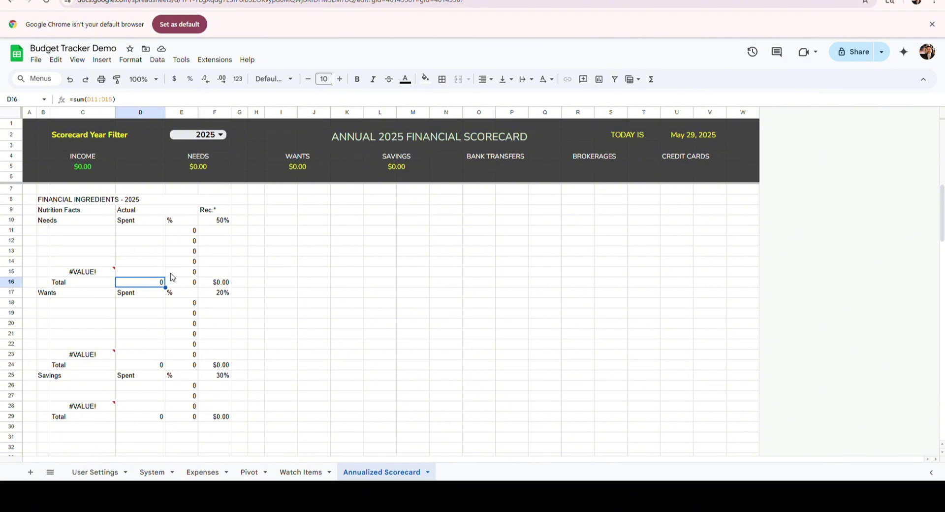
shift+click(220, 286)
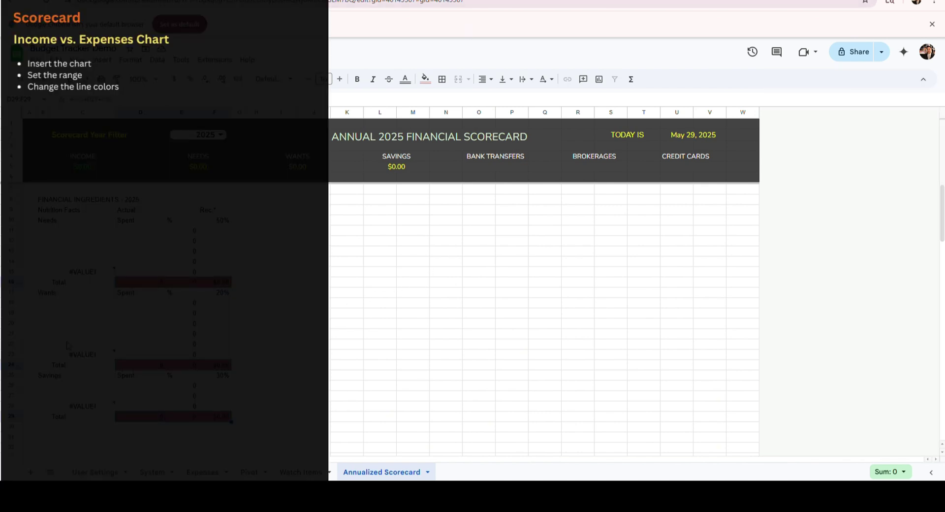
Step: Insert a stepped area chart with data range System!O2:X15, using column O as labels
click(393, 321)
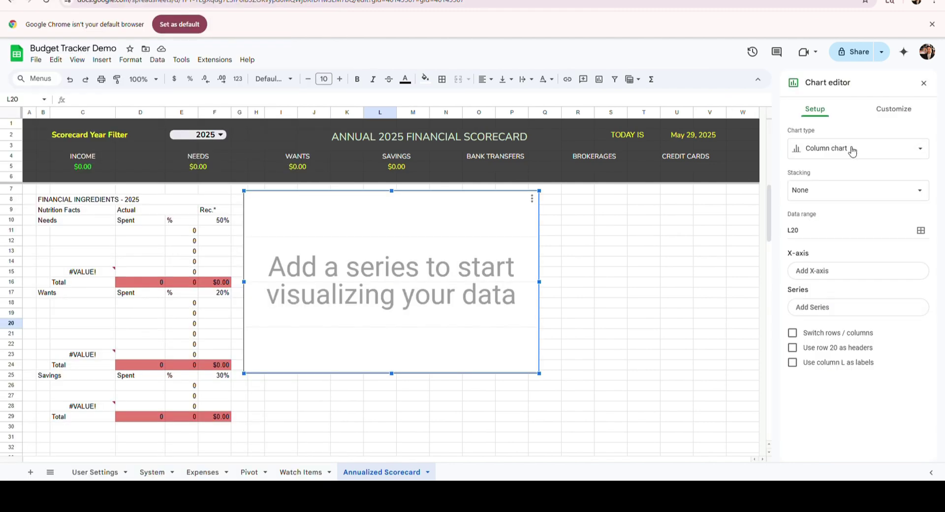
click(850, 147)
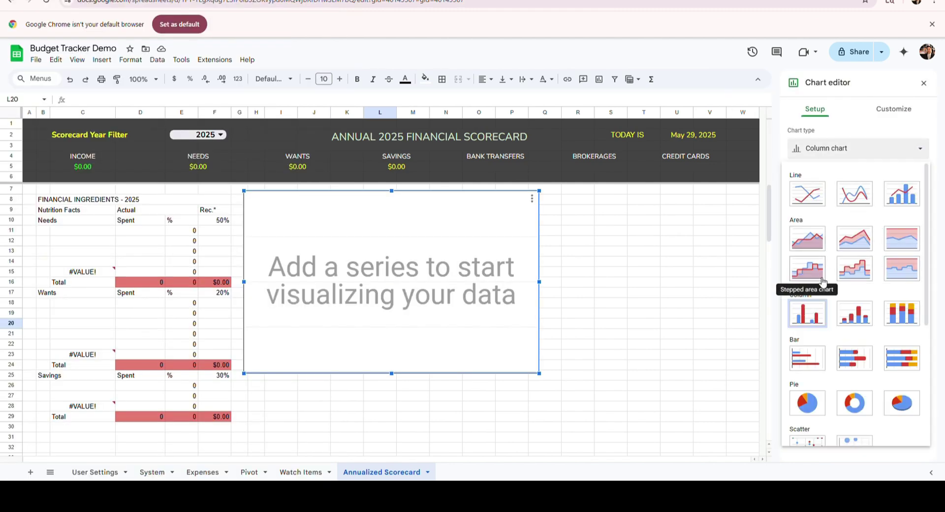
click(808, 269)
scroll(886, 311, down, 3)
click(792, 449)
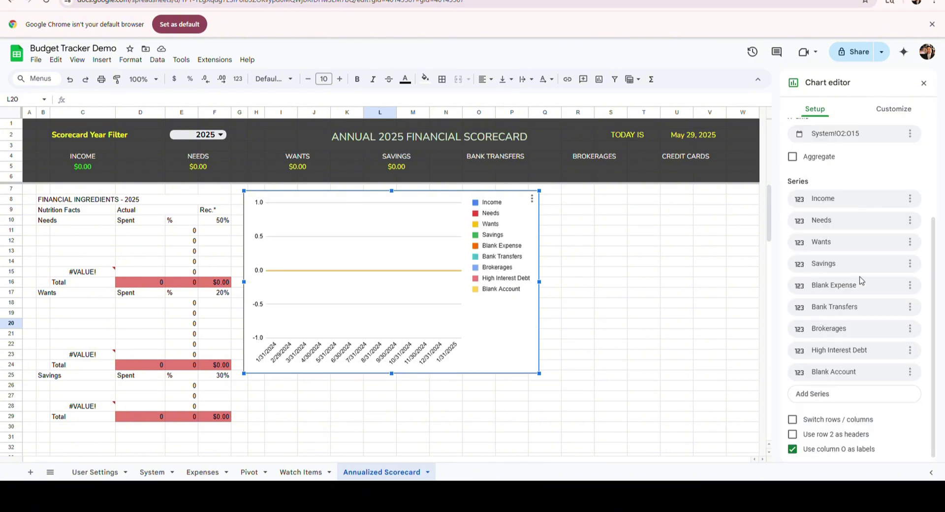
Step: Remove the Blank Expense, Bank Transfers, Brokerages, High Interest Debt and Blank Account series from the chart
scroll(860, 281, up, 3)
click(893, 109)
click(814, 108)
scroll(854, 275, down, 2)
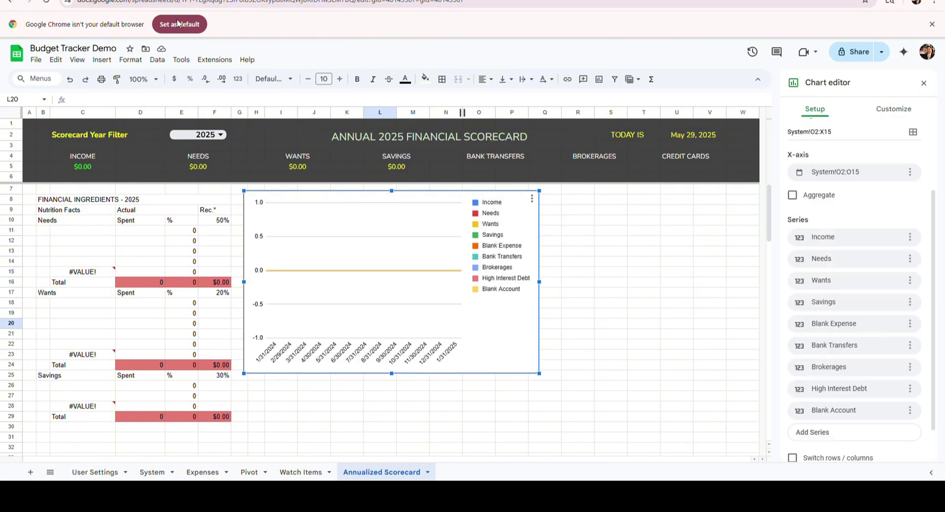
click(909, 323)
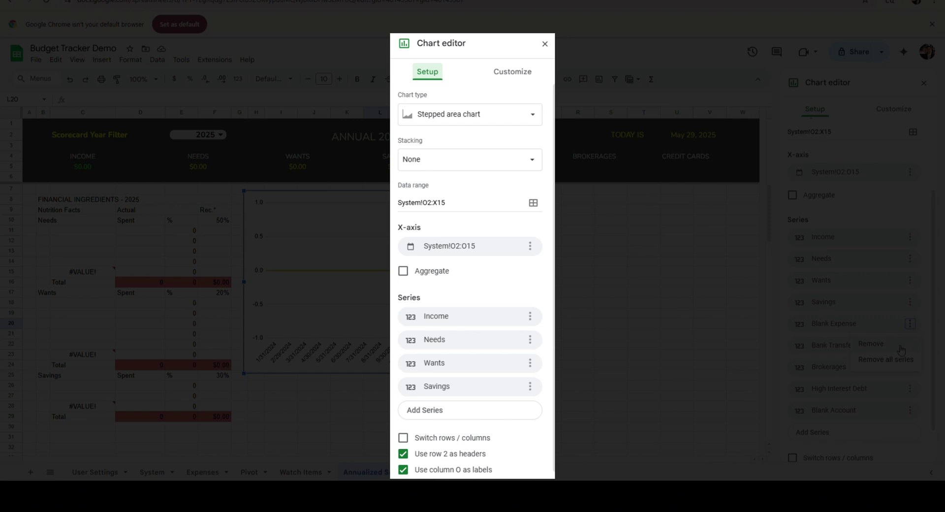
click(871, 344)
click(910, 325)
click(894, 343)
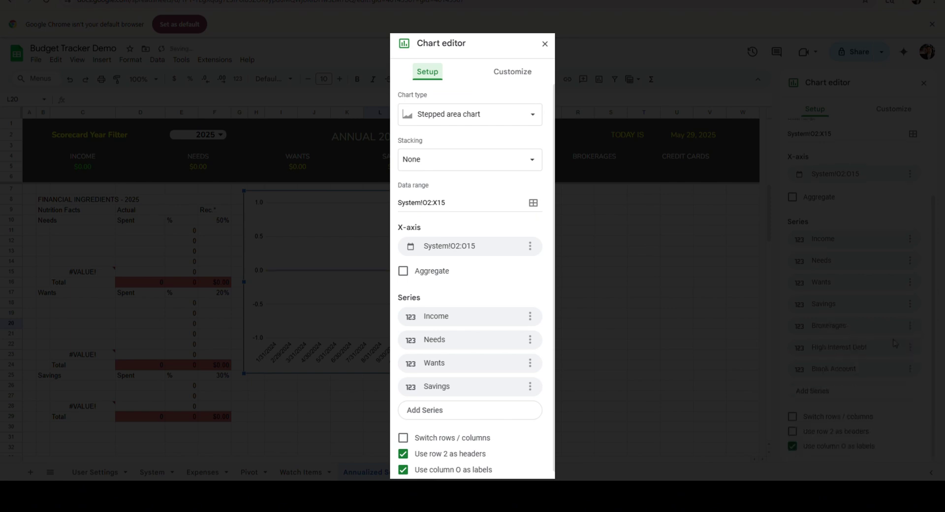
click(909, 325)
click(900, 346)
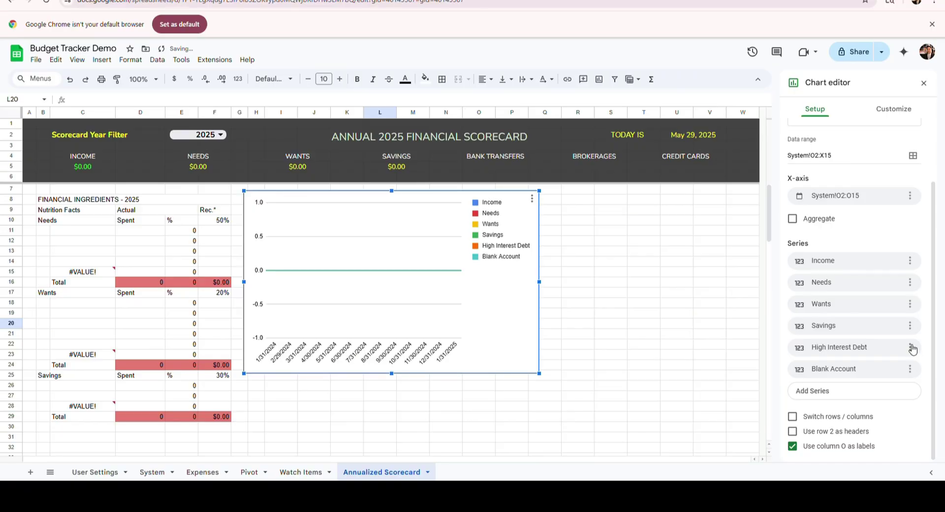
click(909, 347)
click(885, 367)
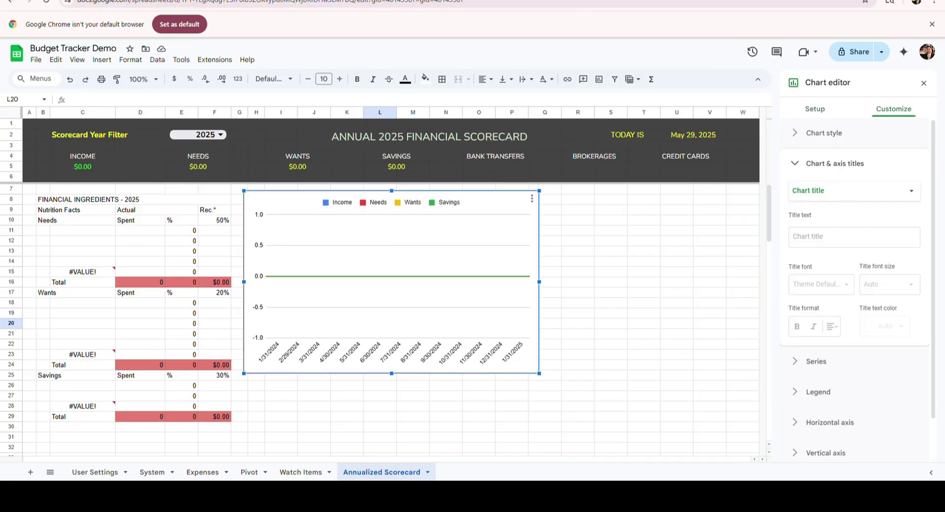
Step: Title the chart "Monthly Income vs Expenses" and place its legend at the bottom
scroll(875, 221, down, 1)
click(891, 212)
text(Mon)
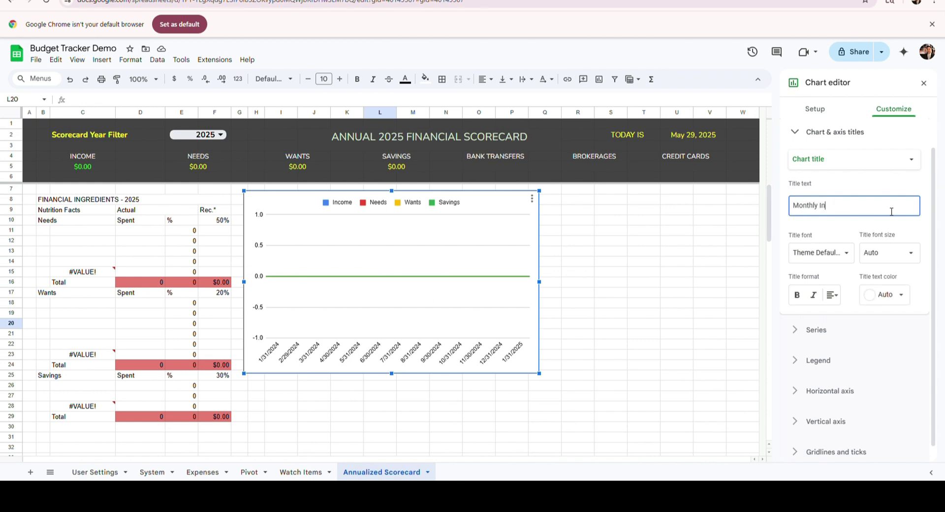
text(thly In)
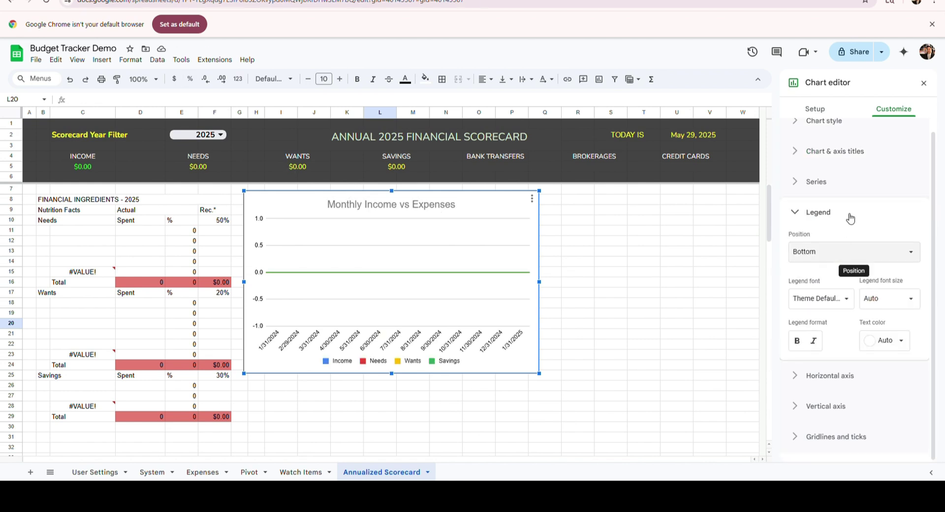
click(795, 212)
Step: Format the chart's Income series as a green dotted line
click(798, 194)
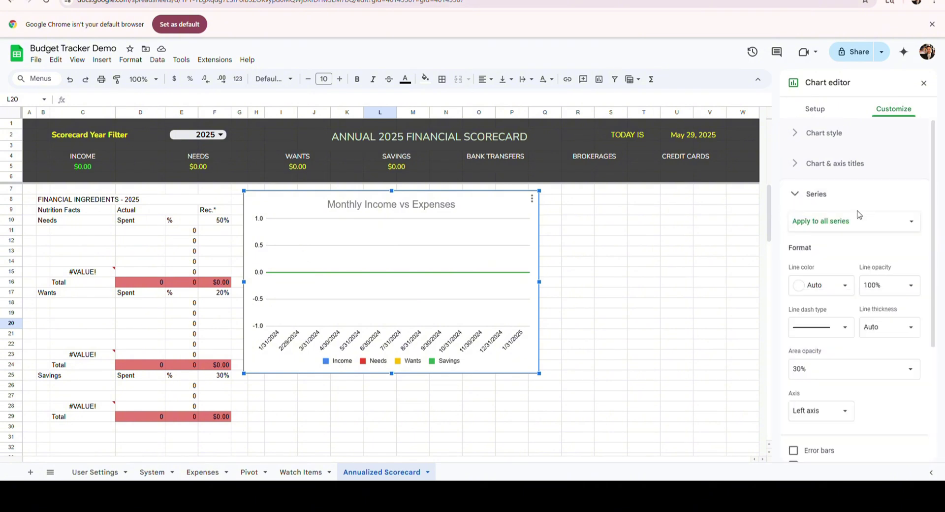
click(843, 222)
click(842, 237)
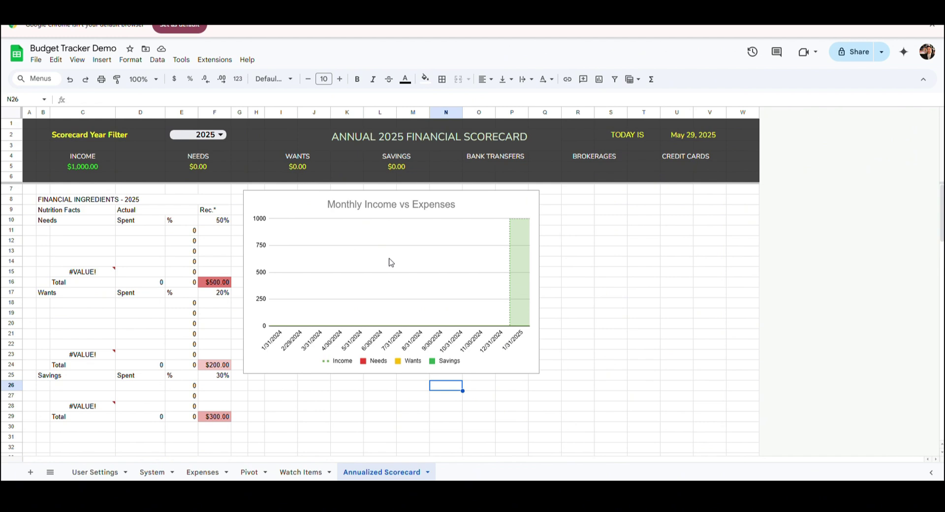
Step: Examine the income query formula in C5 and the scorecard year filter it refers to
click(82, 166)
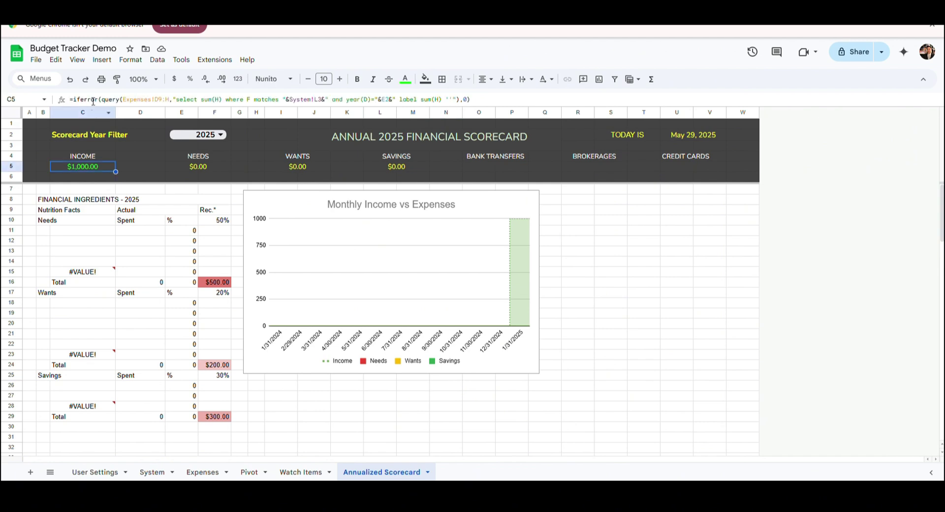
click(80, 101)
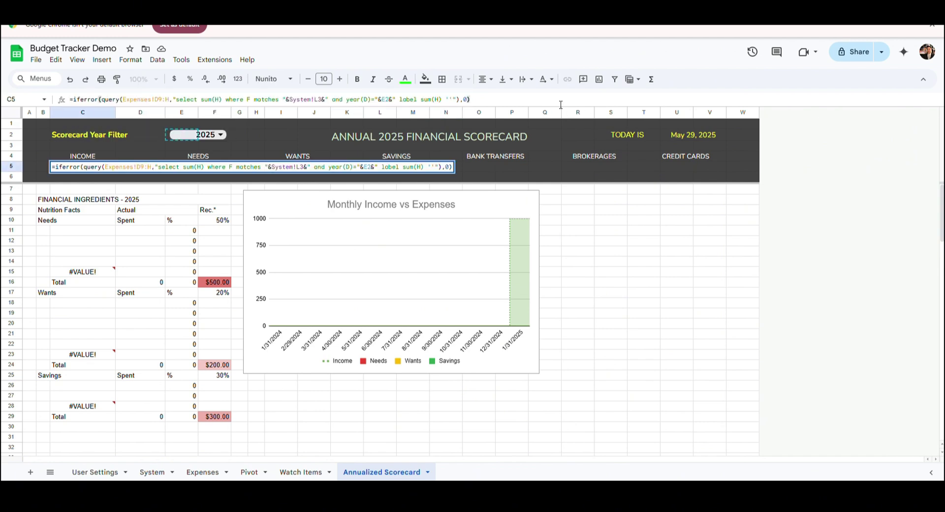
click(224, 136)
click(215, 158)
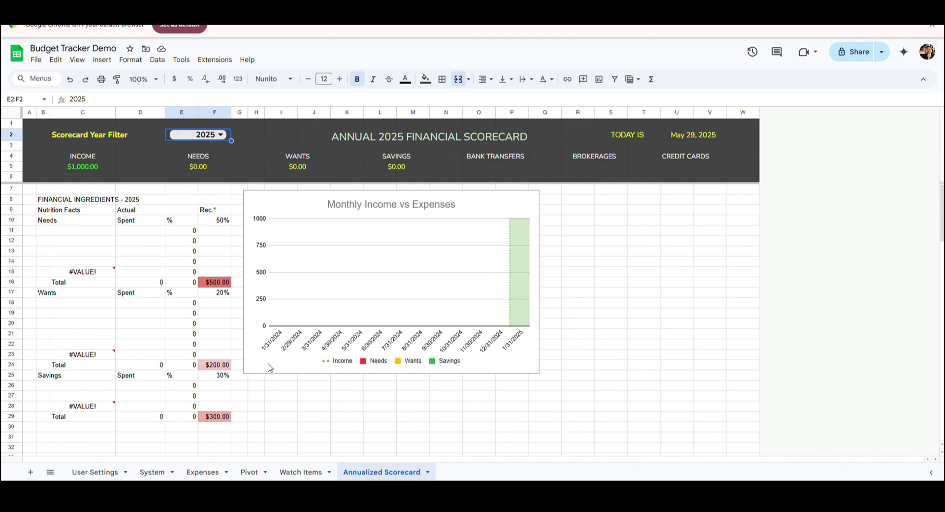
Step: Move the Monthly Income vs Expenses chart beneath the Bank Transfers to Credit Cards headings and shrink it
drag(296, 235, 482, 254)
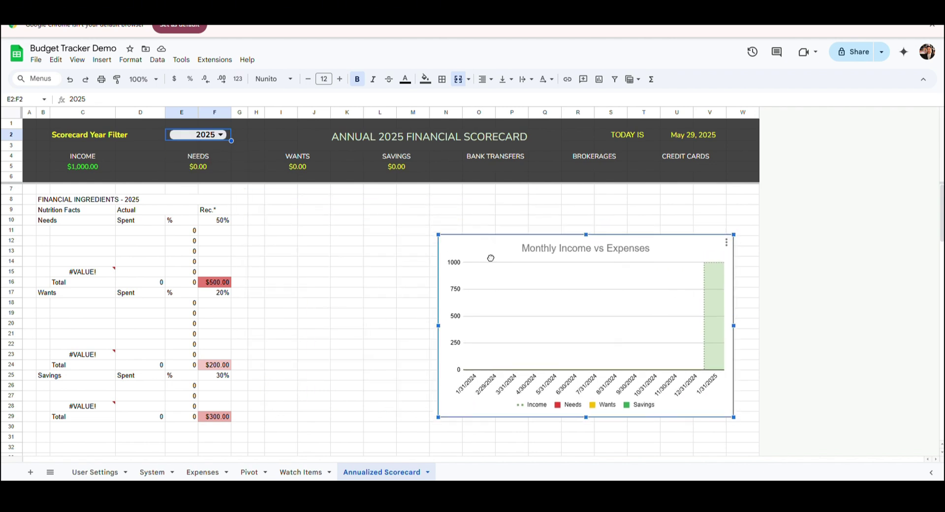
drag(438, 234, 477, 258)
click(385, 305)
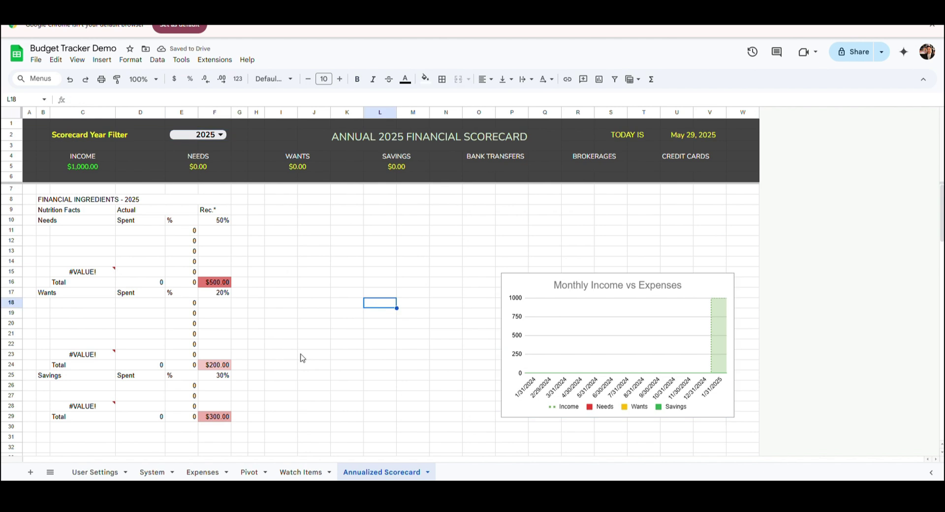
Step: Paste the finished formatting onto the Financial Ingredients table from B8, with borders, bold headings, whole-number amounts and the 50/20/30 Rule note
scroll(317, 377, down, 1)
scroll(276, 383, down, 1)
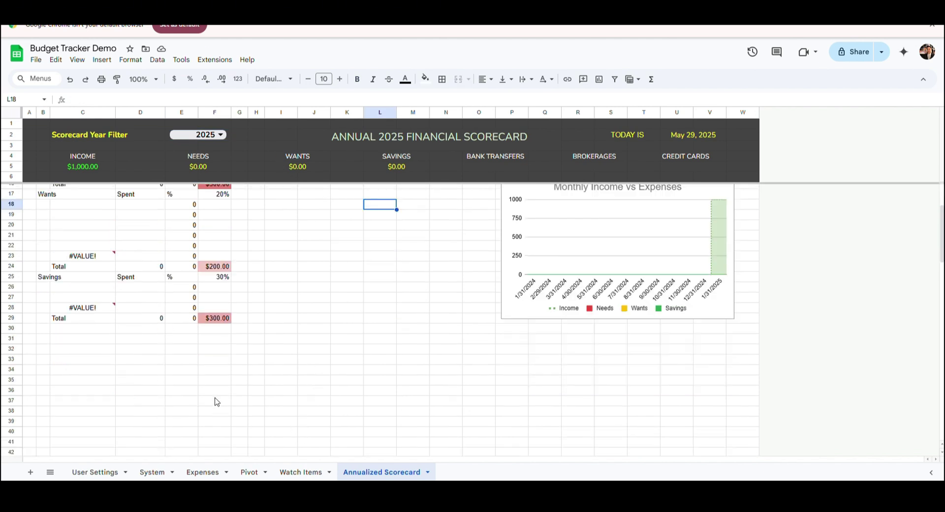
click(216, 318)
scroll(197, 295, up, 2)
shift+click(55, 201)
key(ctrl+v)
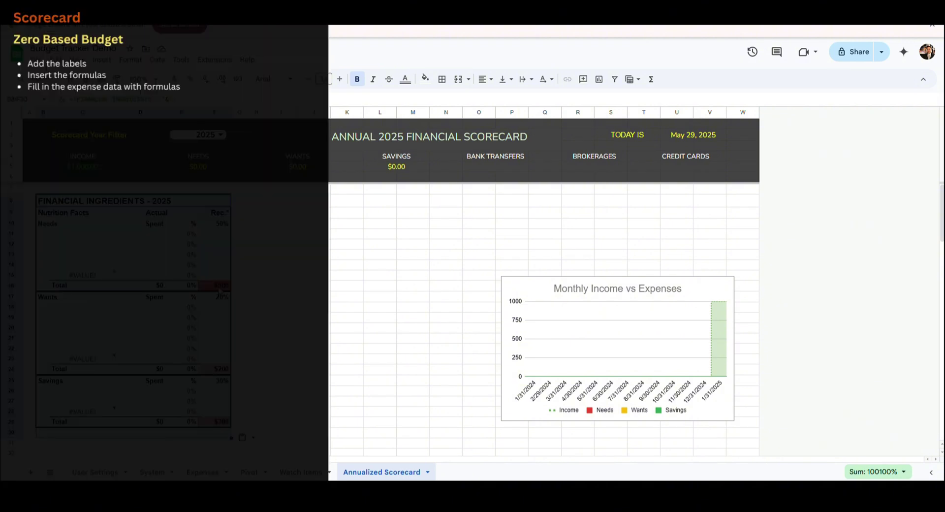
click(173, 444)
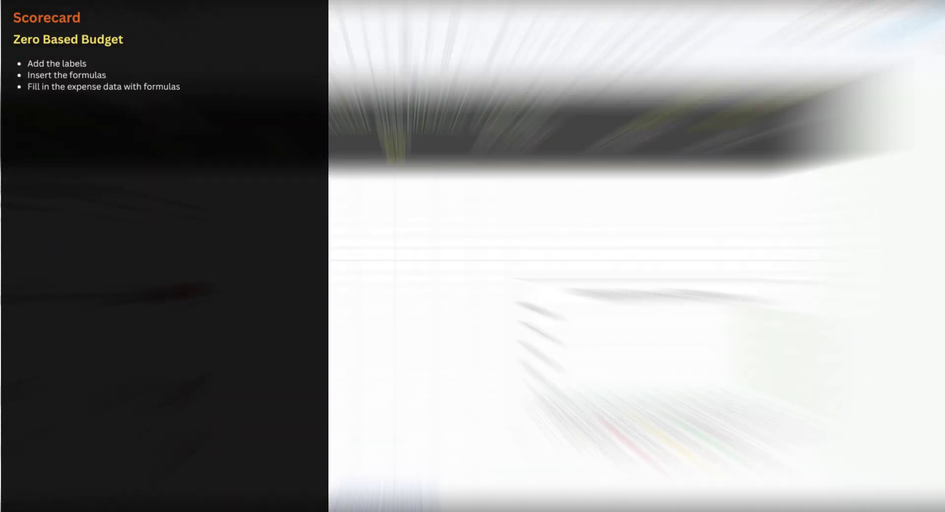
click(370, 278)
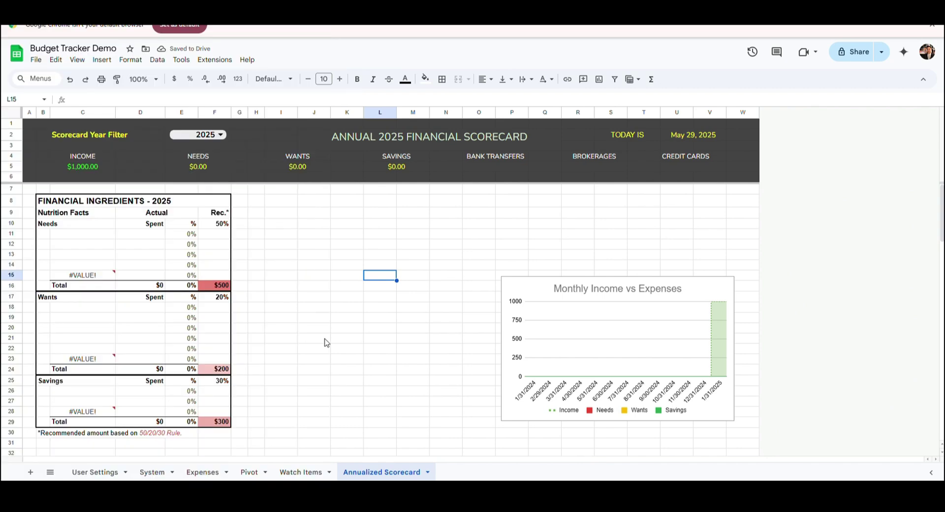
Step: Enter the heading "Zero Based Budget" in F38 and merge it across F38:I38
scroll(276, 347, down, 2)
click(210, 357)
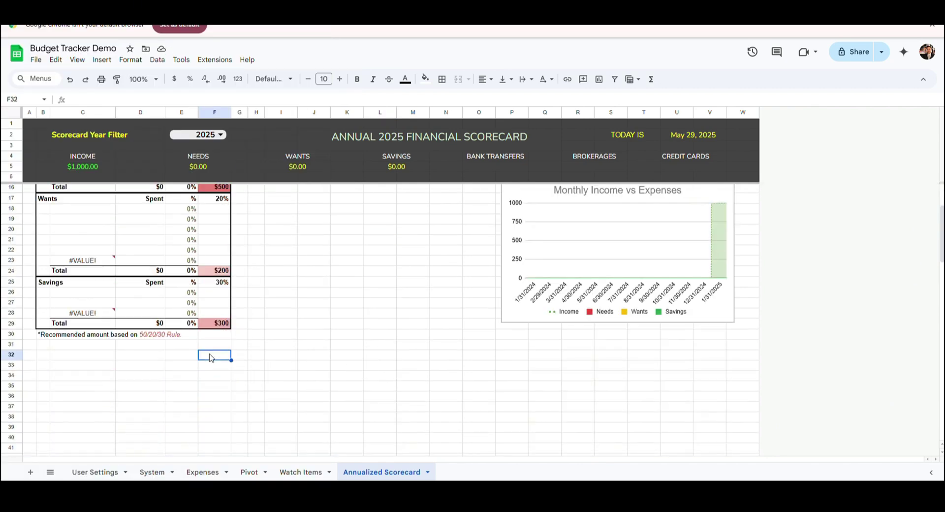
key(Down)
key(Down)
key(Down)
key(Down)
key(Down)
key(Down)
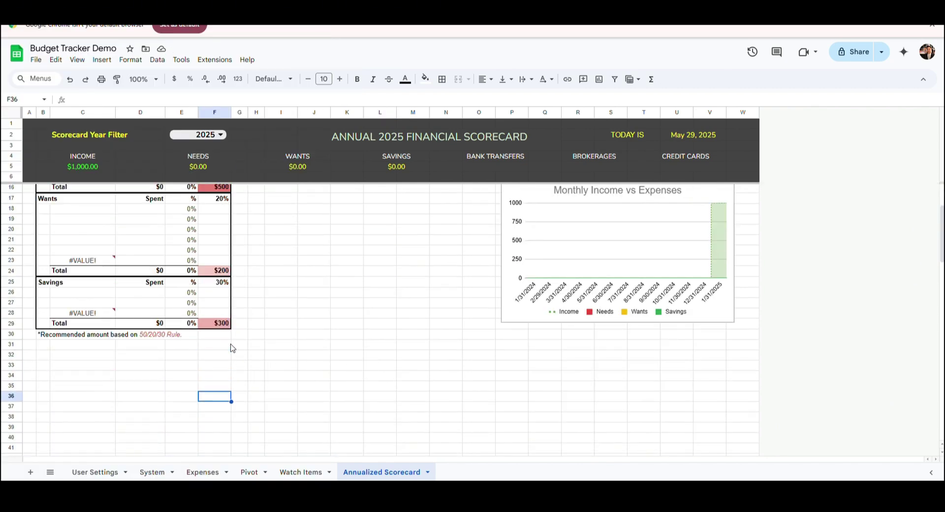
key(shift+Right)
text(Zero Based Budget)
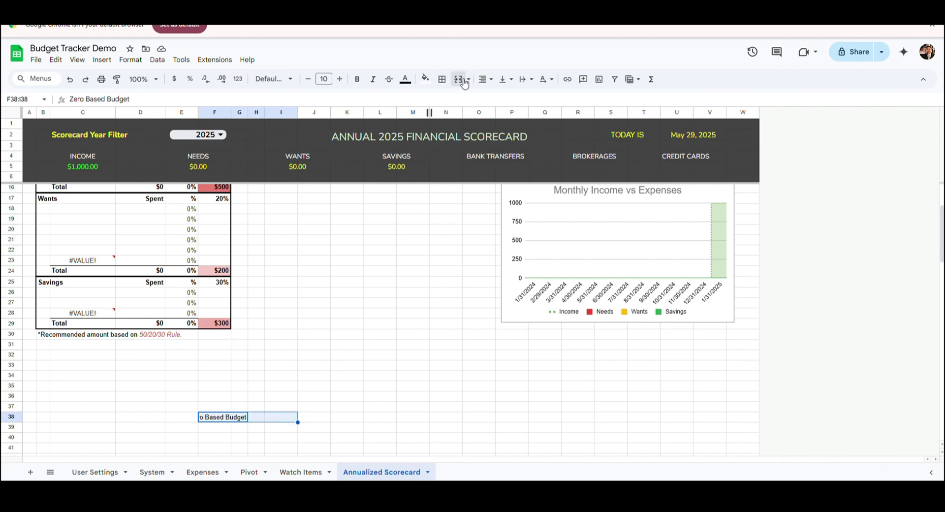
key(Return)
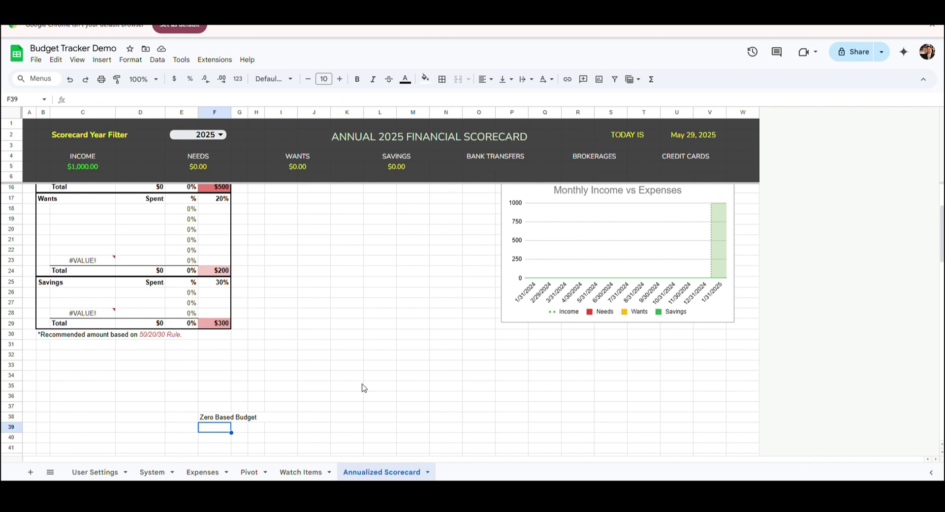
Step: Label cells F39 to F42 as Income, Needs, Wants and Savings
text(Income)
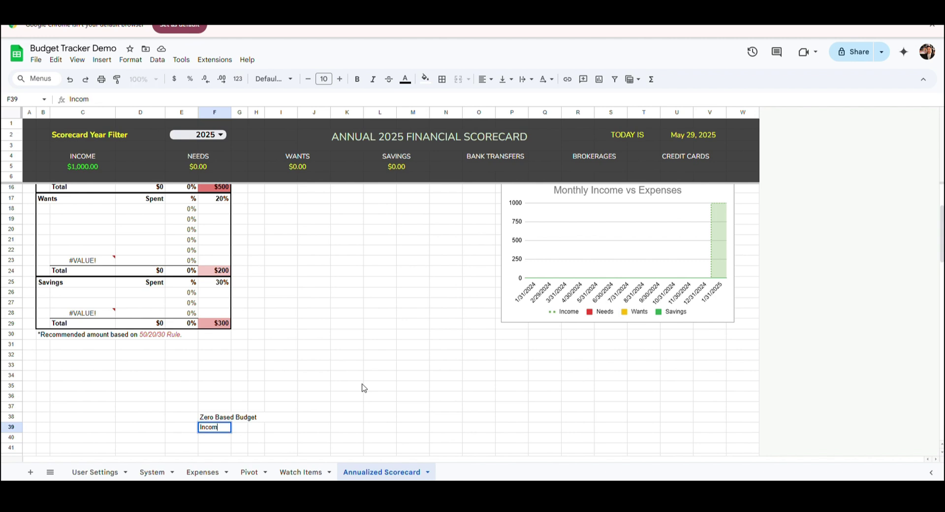
key(Return)
text(Needs)
key(Return)
scroll(158, 370, down, 1)
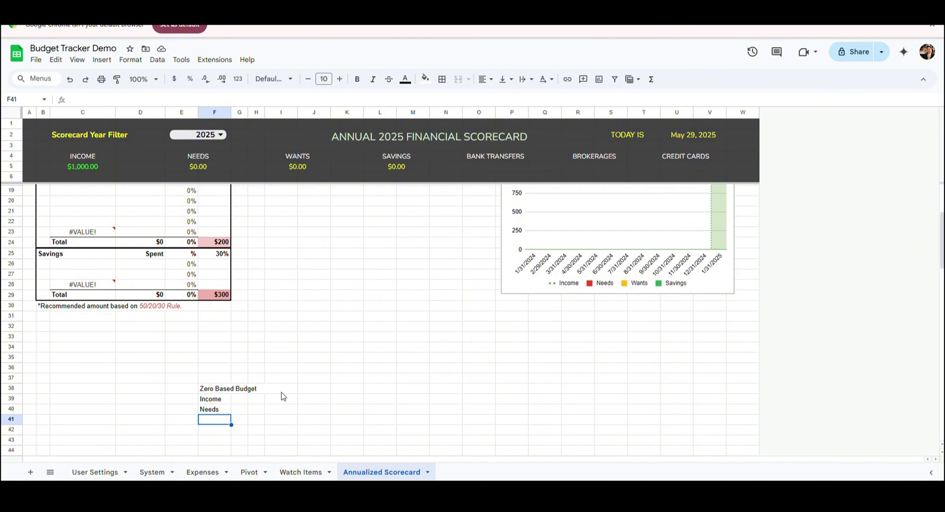
text(Wants)
key(Return)
text(Savings)
key(Return)
Step: Add the row labels Blank Expense in F43 and Monthly Totals in F44
text(Blank Exp)
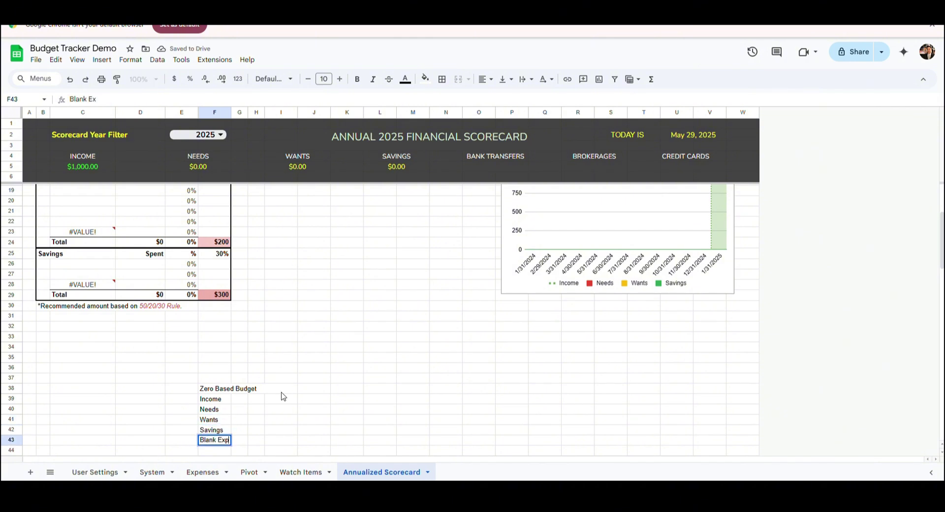
text(ense)
key(Return)
text(Monthly Totals)
key(Return)
Step: Merge columns F through I separately in each row label from row 44 up to row 39
key(Up)
key(shift+Right)
key(shift+Right)
key(shift+Right)
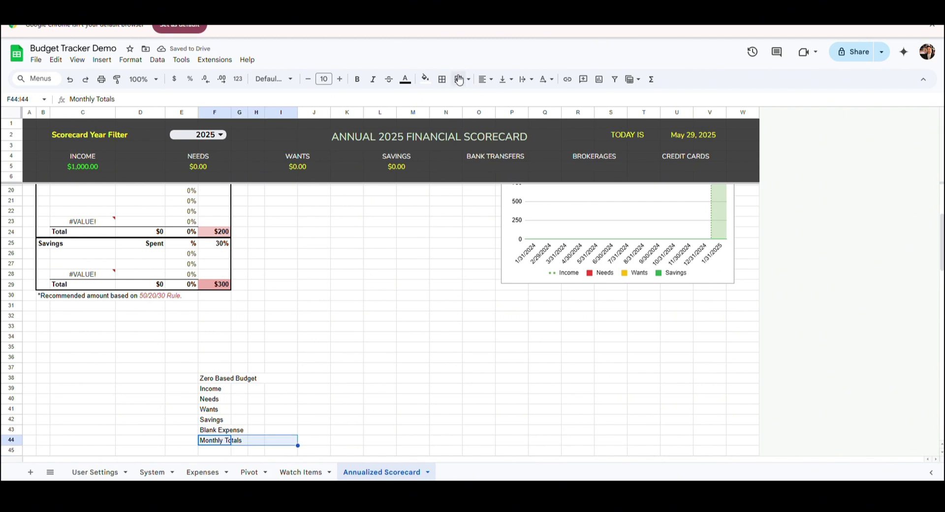
click(459, 79)
key(Up)
key(shift+Right)
key(shift+Right)
key(shift+Right)
key(ctrl+y)
key(Up)
key(shift+Right)
key(shift+Right)
key(shift+Right)
key(ctrl+y)
key(Up)
key(shift+Right)
key(shift+Right)
key(shift+Right)
key(ctrl+y)
key(Up)
key(shift+Right)
key(shift+Right)
key(shift+Right)
key(ctrl+y)
key(Up)
key(shift+Right)
key(shift+Right)
key(shift+Right)
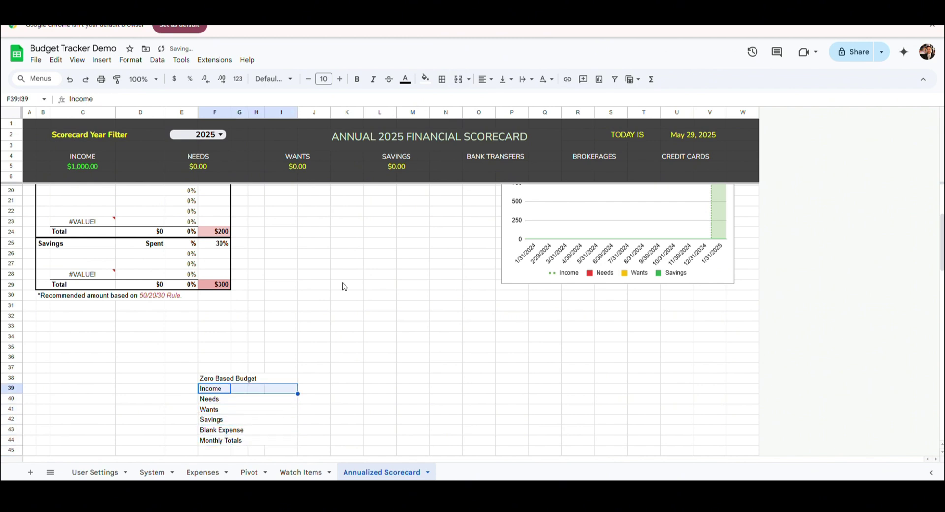
key(ctrl+y)
Step: Enter =eomonth(date(E2,1,1),0) in J38 as the first month-end date of the Zero Based Budget header row
key(Right)
key(Up)
text(=eomonth(date(E2,1,1),0))
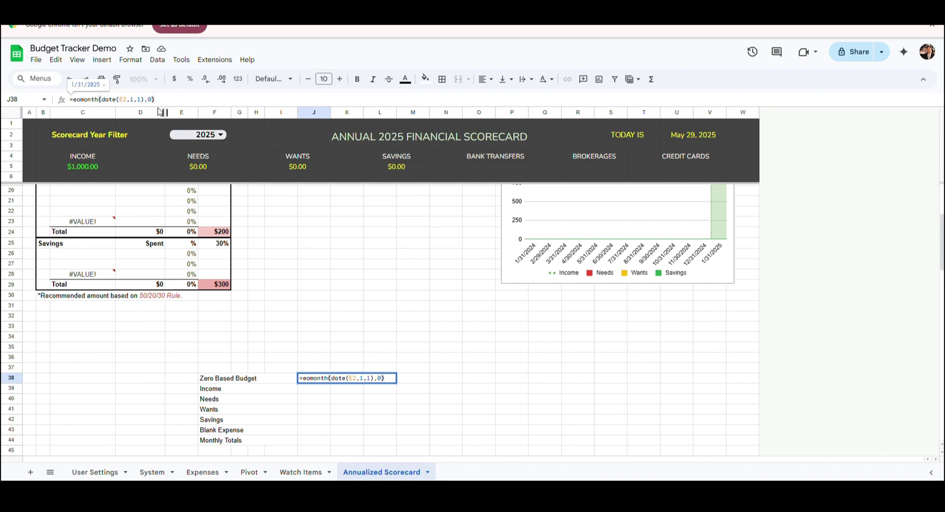
key(Tab)
Step: Enter =EOMONTH(J38,-1) in K38 and paste only its formula across K38:V38
text(=EOMONTH(J38,-1))
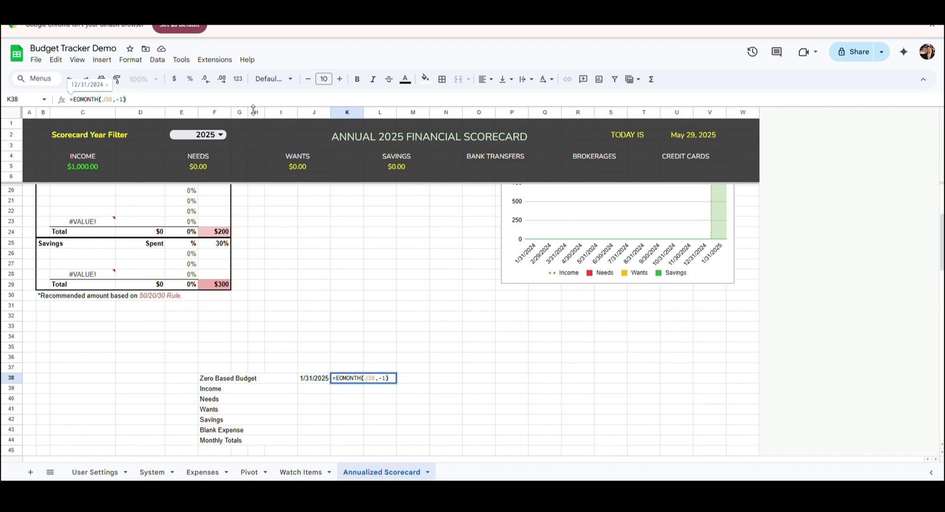
key(Return)
key(Up)
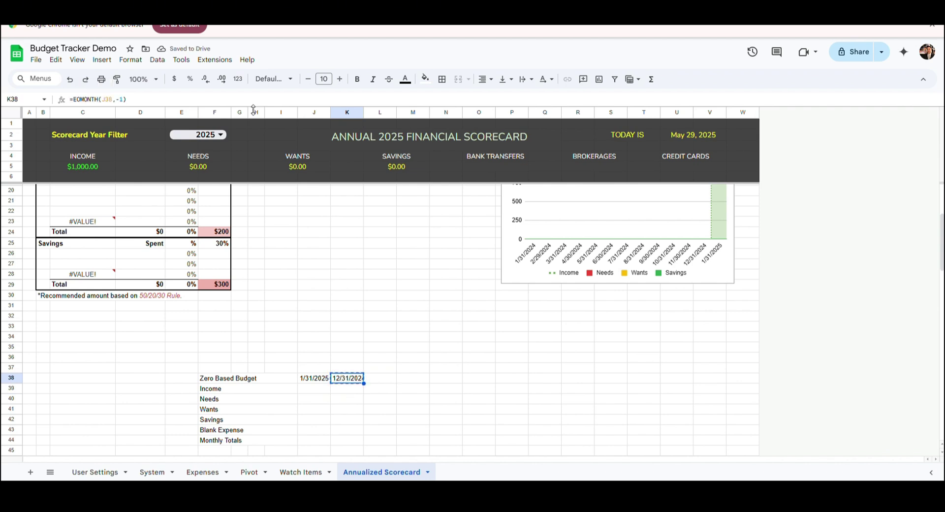
key(shift+Right)
key(shift+Right)
key(shift+Right)
key(shift+Right)
key(shift+Right)
key(shift+Right)
key(shift+Right)
key(shift+Right)
key(shift+Right)
key(shift+Right)
key(shift+Right)
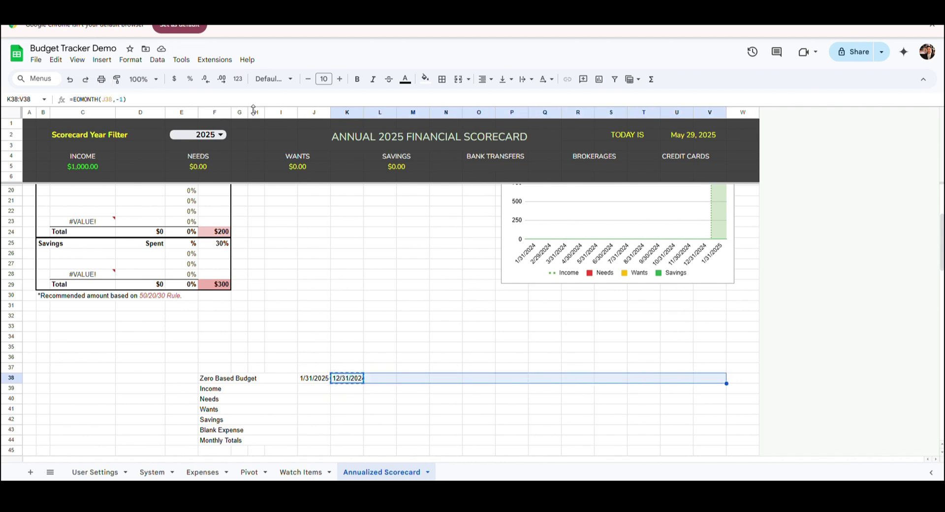
click(56, 60)
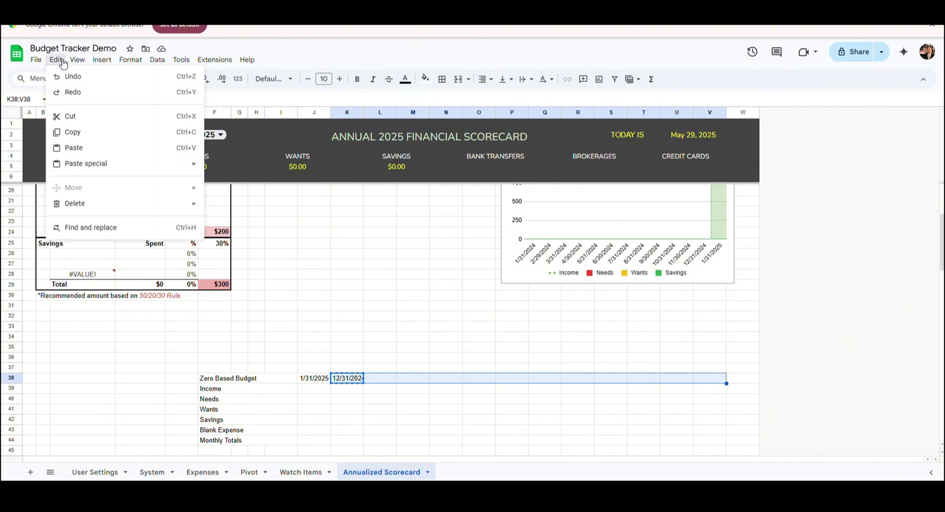
mouse_move(97, 165)
click(234, 198)
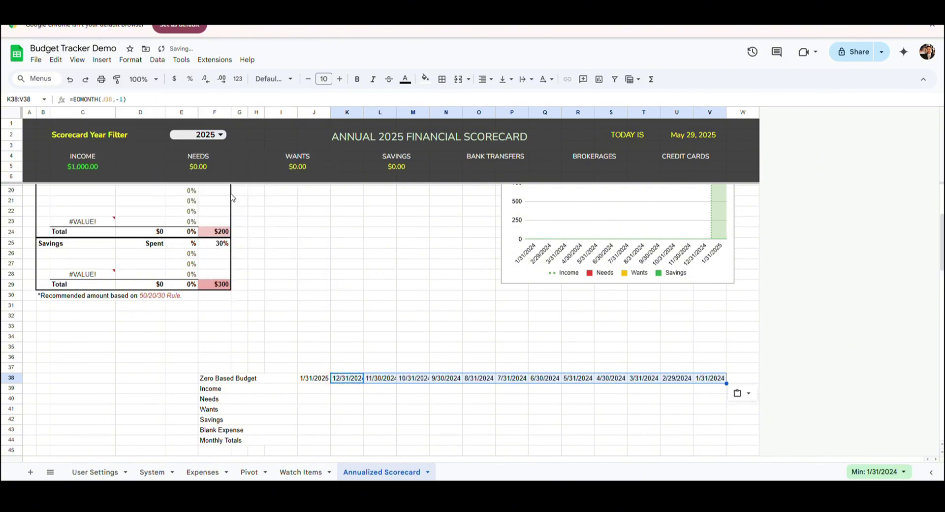
Step: Add the column heading "Yr. Totals" in W38
click(315, 440)
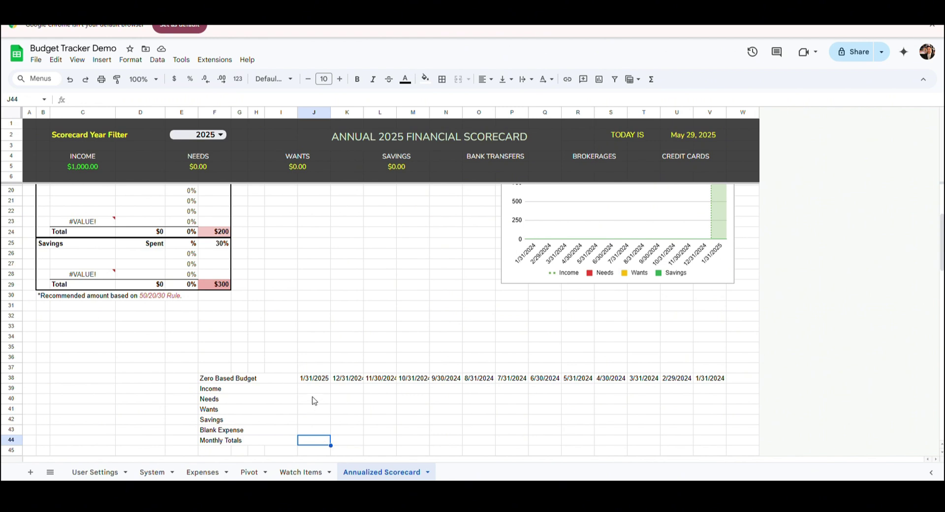
click(738, 379)
text(Yr. Totals)
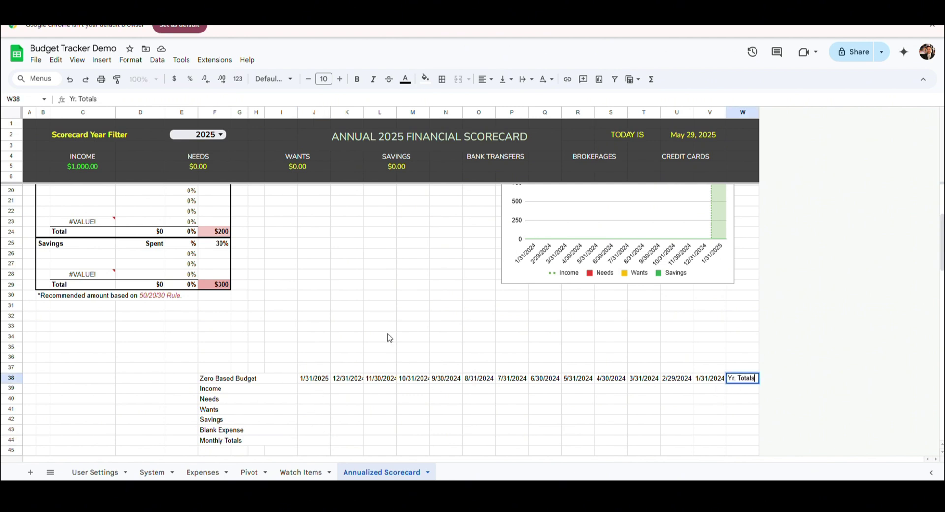
key(Return)
Step: Enter =sumifs(System!$AE$3:$AE,System!$AC$3:$AC,$F39,System!$AD$3:$AD,J$38) in J39 for the first month's income
key(Left)
key(Left)
key(Left)
key(Left)
key(Left)
key(Left)
key(Left)
key(Left)
key(Left)
key(Left)
key(Left)
key(Left)
key(Left)
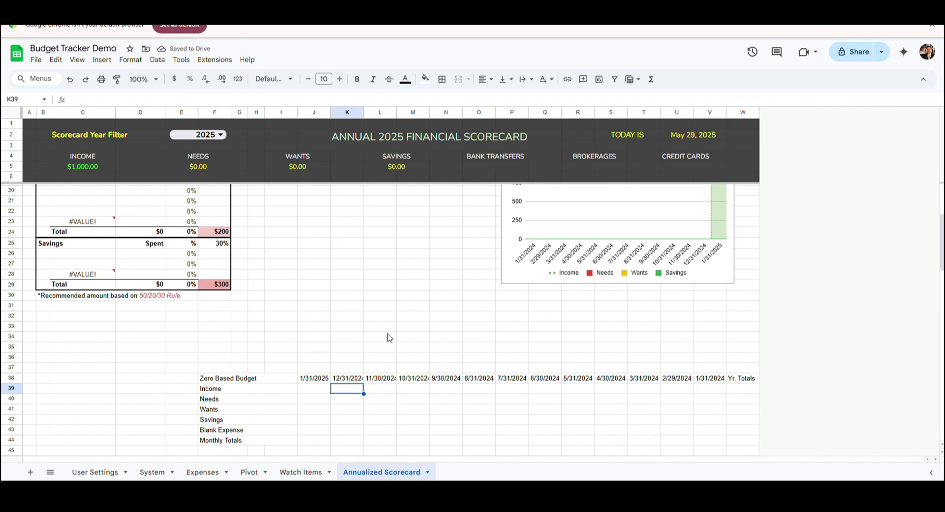
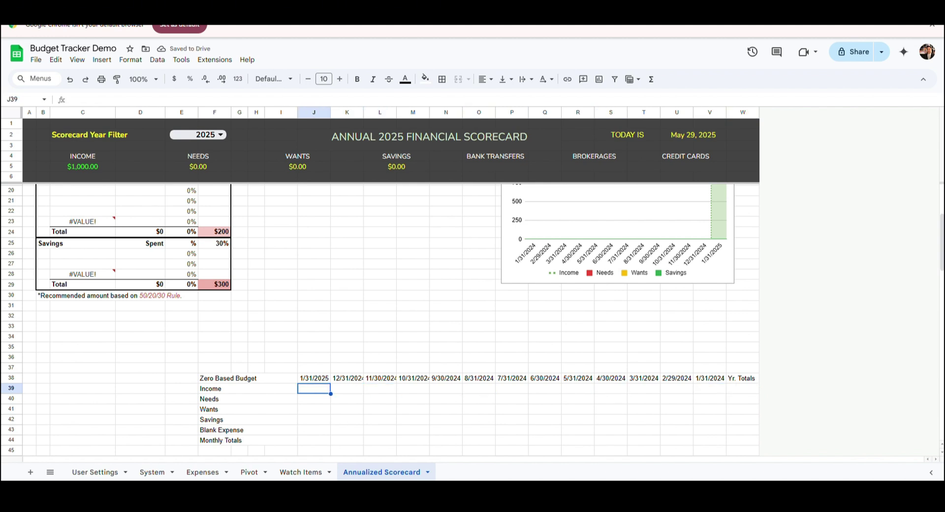
click(215, 102)
text(=sumifs(System!$AE$3:$AE,System!$AC$3:$AC,$F39,System!$AD$3:$AD,J$38))
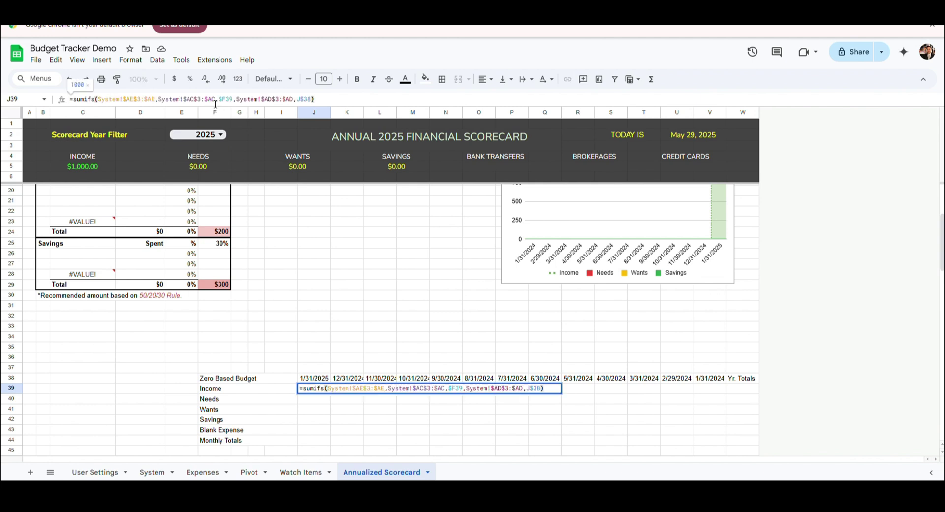
key(Return)
key(Up)
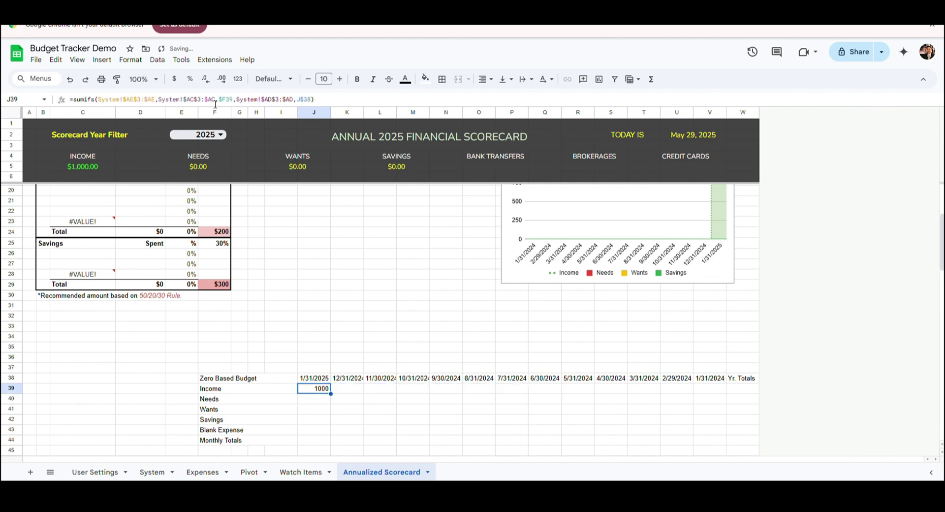
Step: Copy the SUMIFS in J39 and paste only the formula across J39:V43
key(ctrl+c)
key(shift+Down)
key(shift+Down)
key(shift+Down)
key(shift+Down)
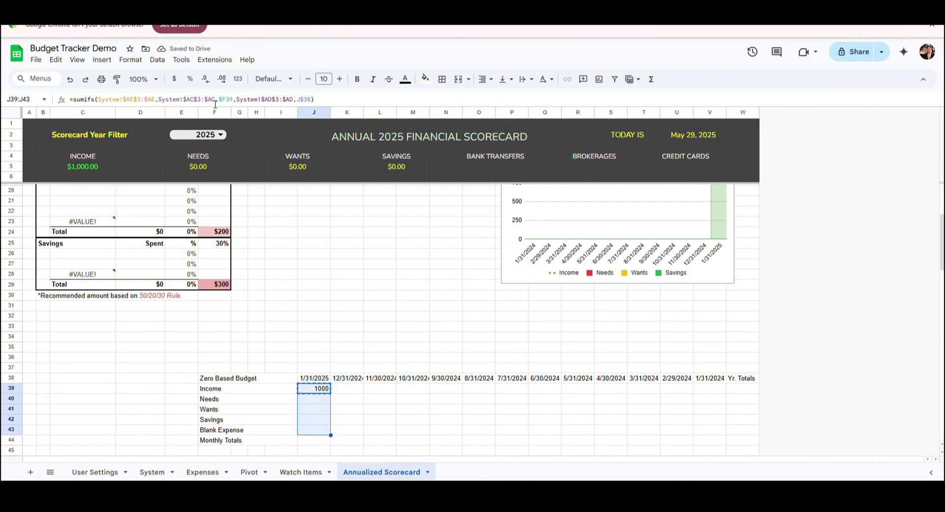
key(shift+Right)
key(shift+Right)
key(shift+Right)
key(shift+Right)
key(shift+Right)
key(shift+Right)
key(shift+Right)
key(shift+Right)
key(shift+Right)
key(shift+Right)
key(shift+Right)
key(shift+Right)
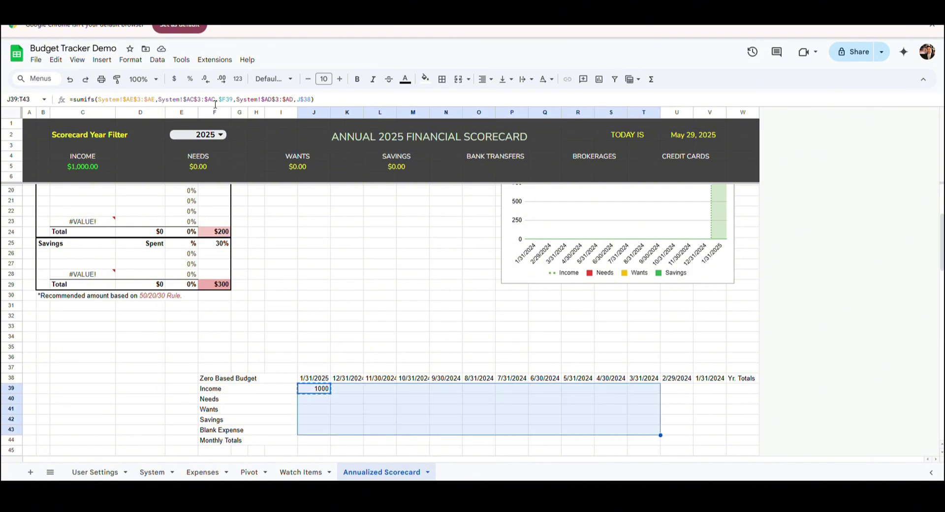
click(56, 59)
mouse_move(119, 168)
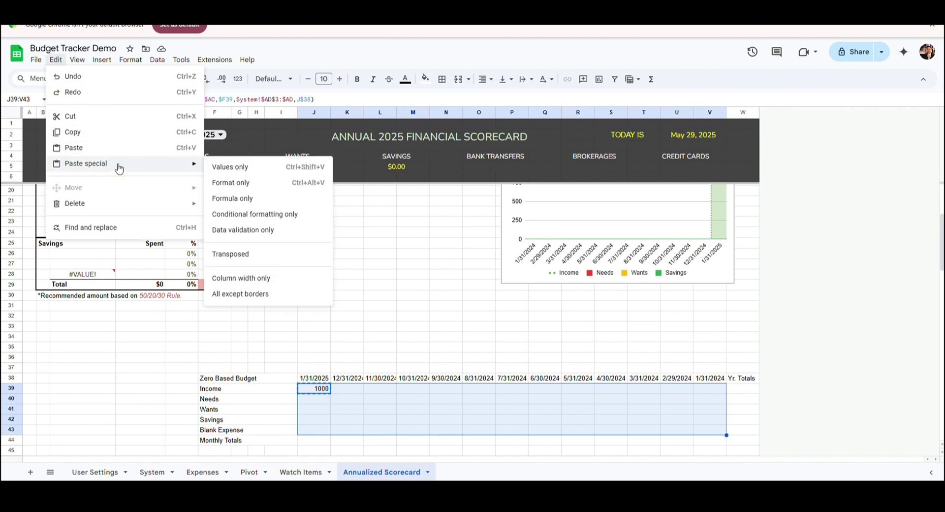
click(263, 200)
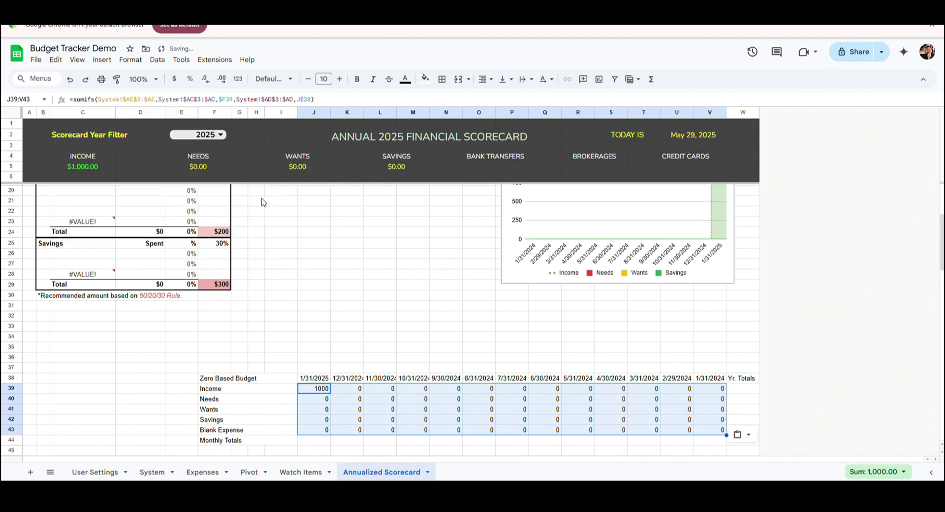
Step: Enter =J39-sum(J40:J43) in J44 as the first Monthly Totals amount
scroll(301, 261, down, 1)
click(315, 390)
text(=J39-sum(J40:J43))
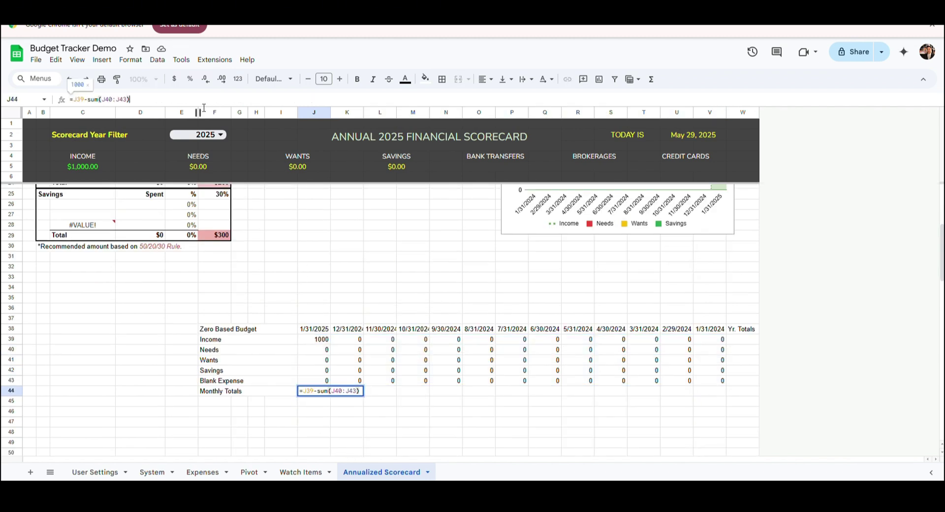
key(Return)
key(Up)
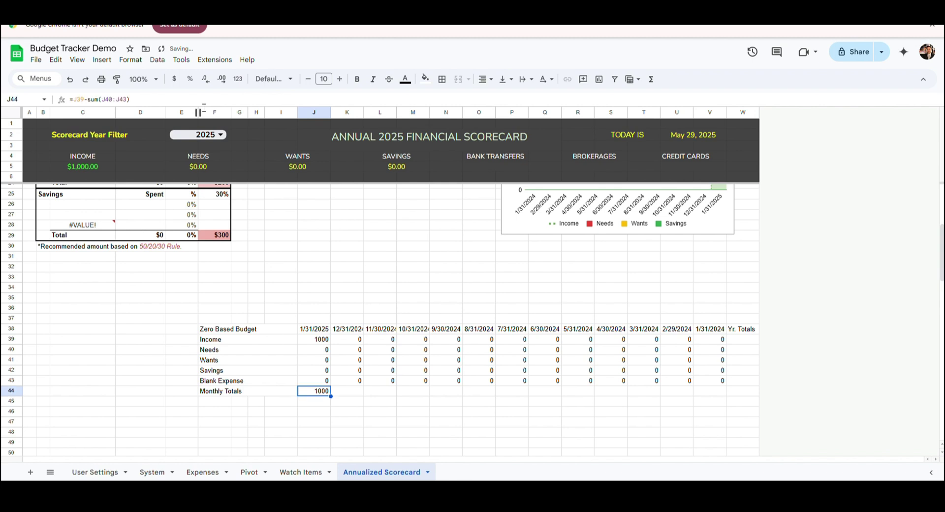
Step: Copy the Monthly Totals formula in J44 and paste only the formula across J44:V44
key(ctrl+c)
key(shift+Right)
key(shift+Right)
key(shift+Right)
key(shift+Right)
key(shift+Right)
key(shift+Right)
key(shift+Right)
key(shift+Right)
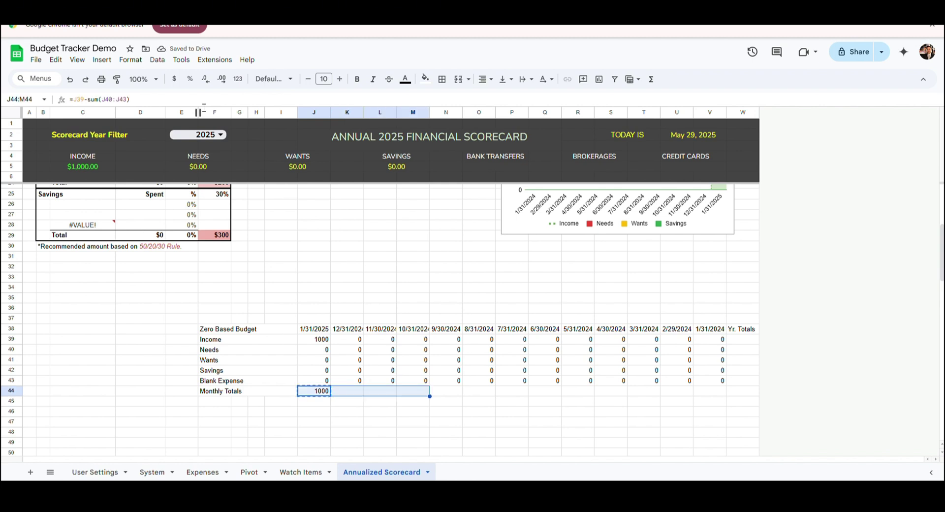
key(shift+Right)
key(shift+Right)
key(shift+Right)
key(shift+Right)
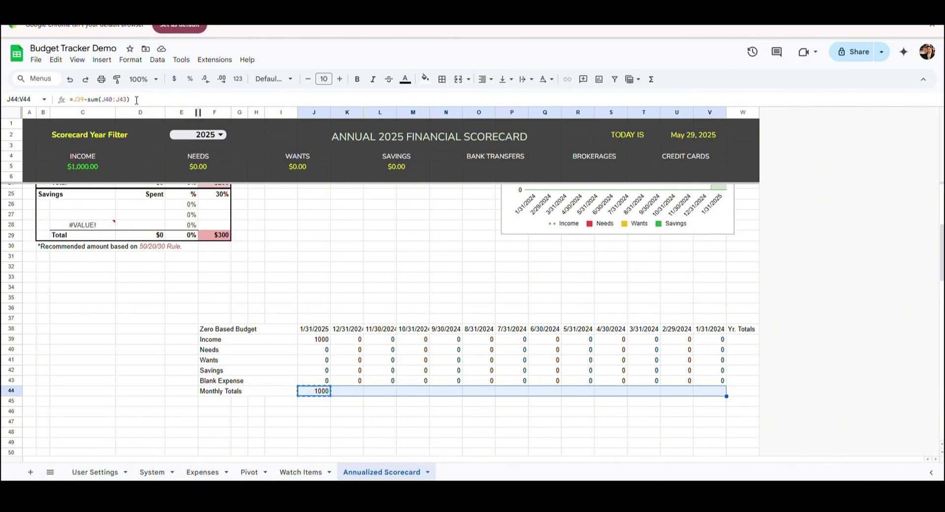
click(56, 60)
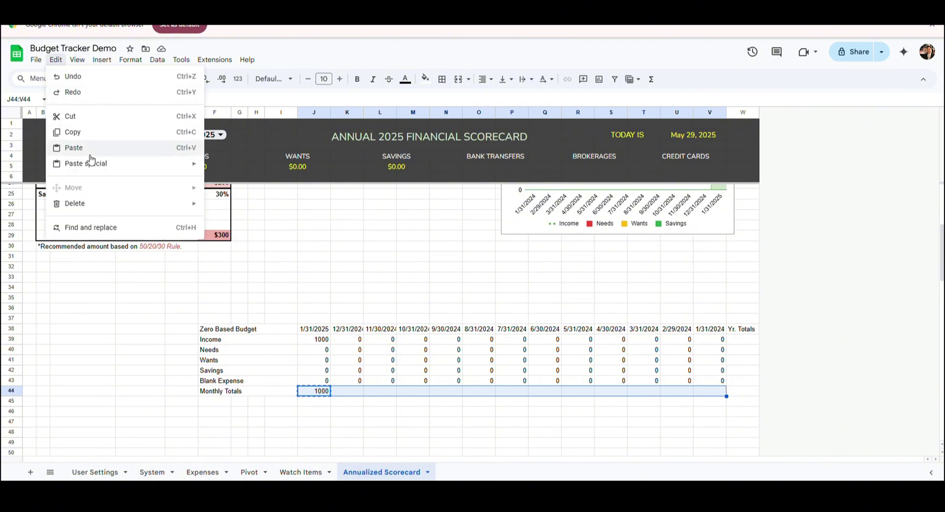
mouse_move(89, 162)
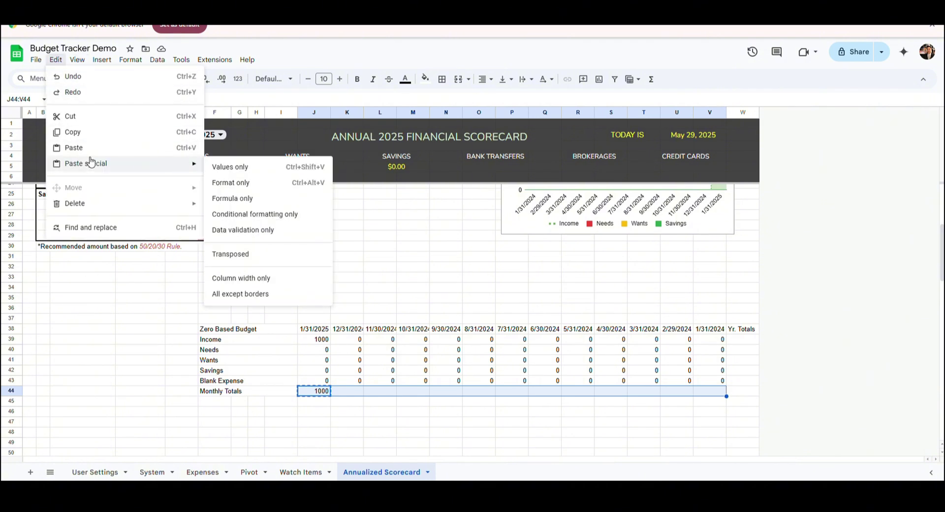
click(245, 197)
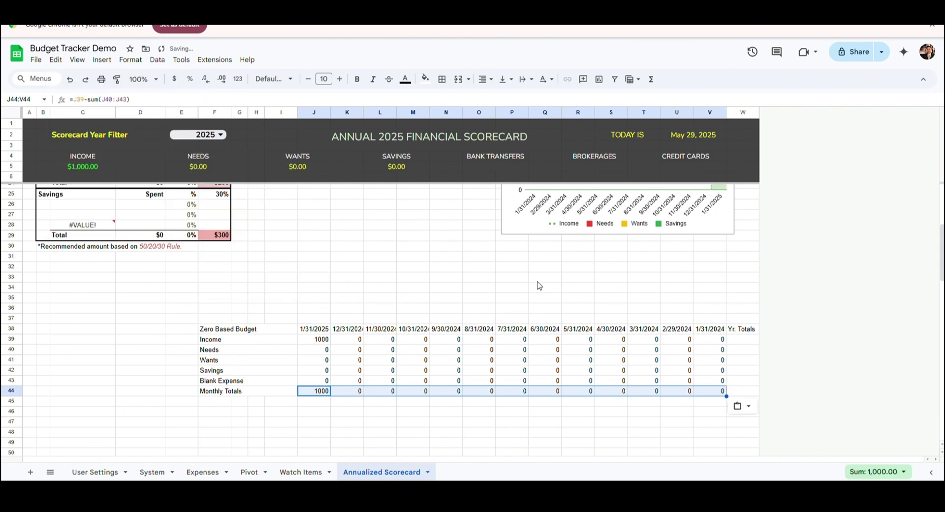
Step: Enter a SUM of J39:V39 in W39 as the yearly income total, without accepting the suggested autofill
click(733, 343)
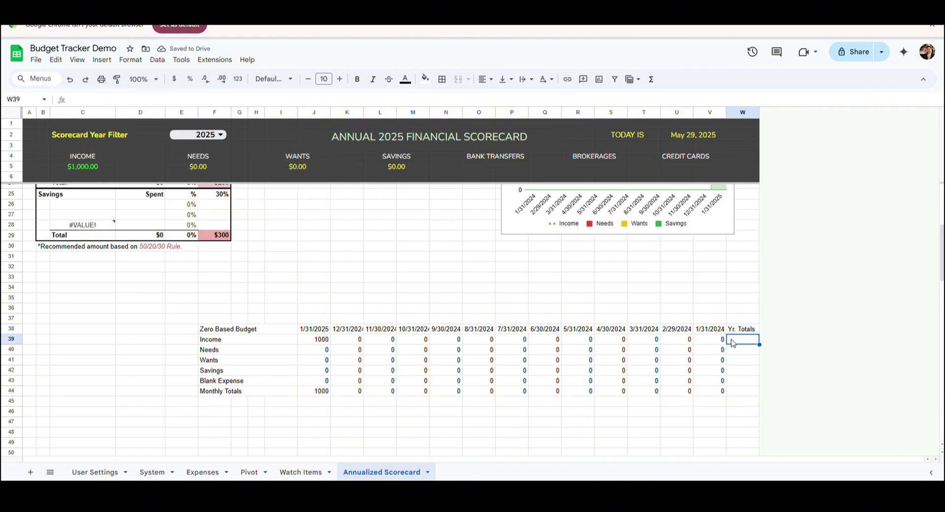
text(=sum()
click(321, 341)
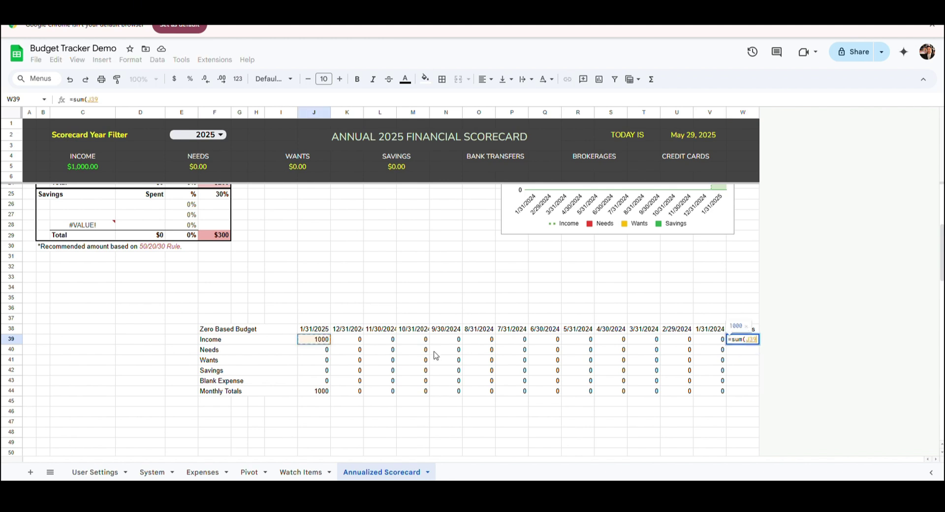
shift+click(722, 339)
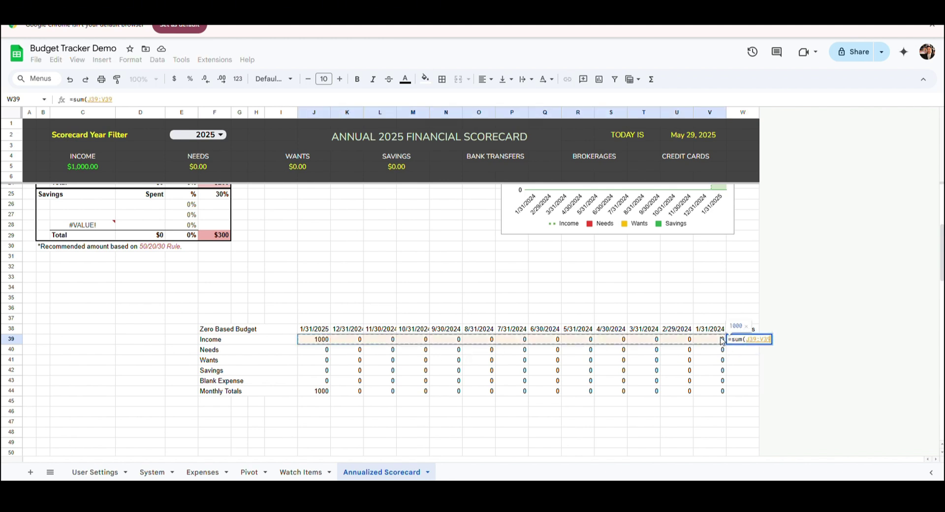
key(Return)
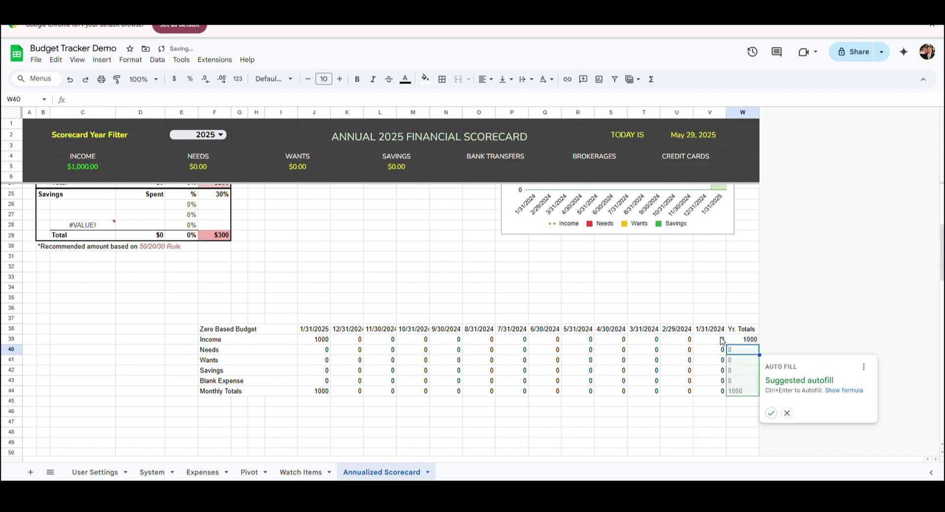
key(Return)
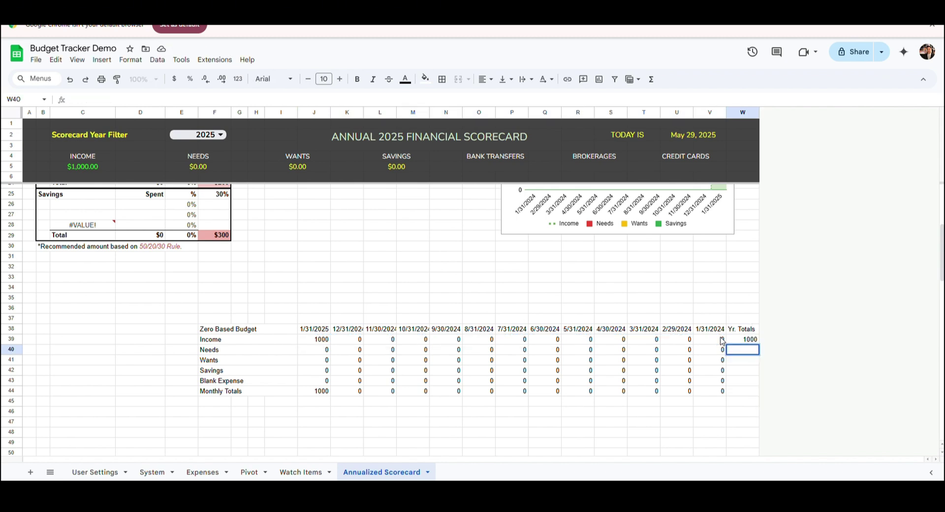
key(Escape)
Step: Copy the yearly total formula from W39 and paste only the formula into W40:W43
key(Up)
key(ctrl+c)
key(Down)
key(shift+Down)
key(shift+Down)
key(shift+Down)
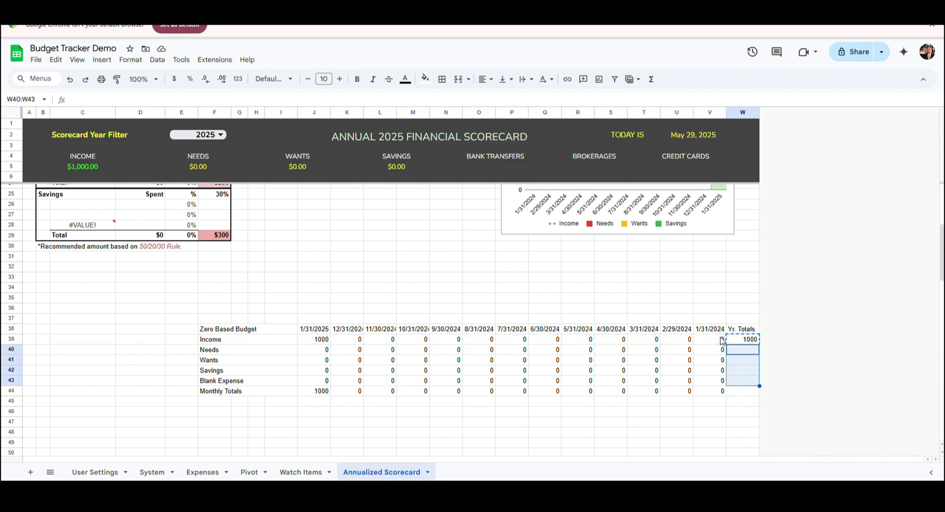
click(55, 60)
mouse_move(84, 160)
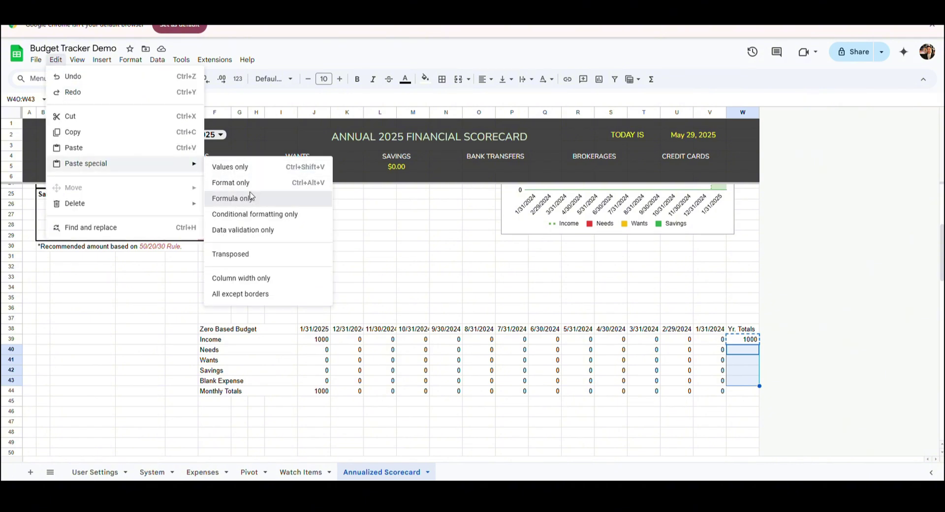
click(232, 196)
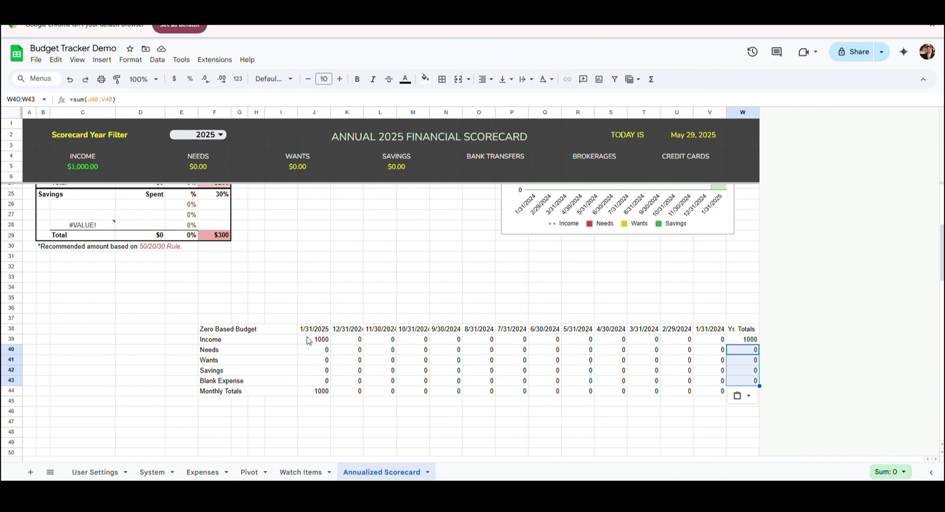
Step: Apply a white-to-red color scale conditional format to the monthly budget amounts in J39:V43
drag(319, 343, 697, 383)
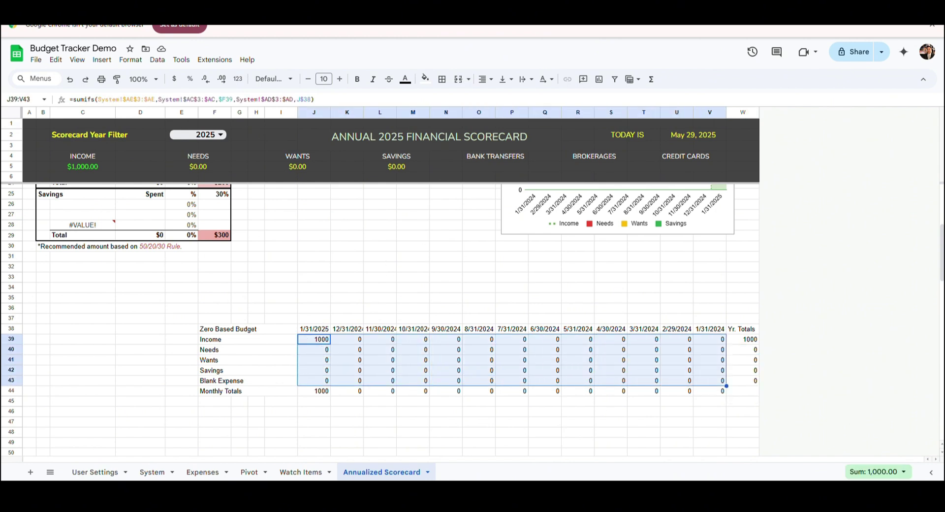
click(131, 59)
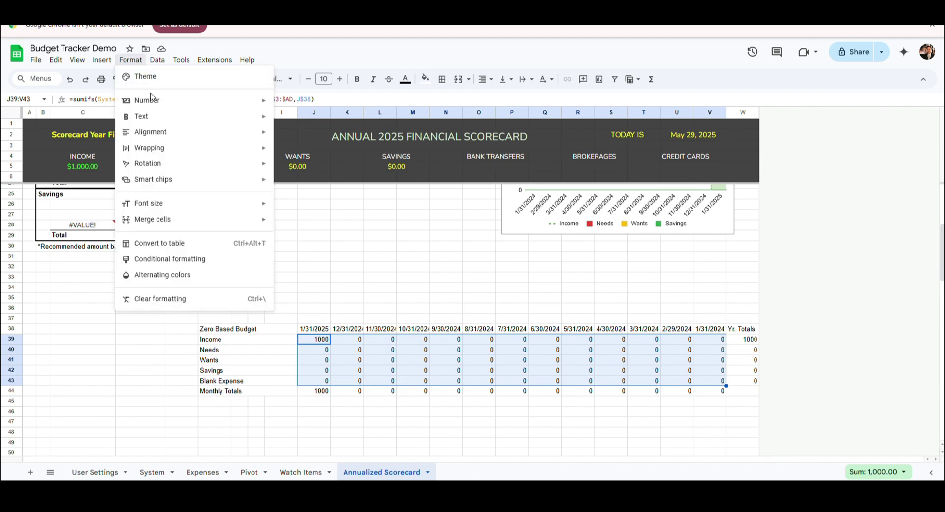
click(193, 260)
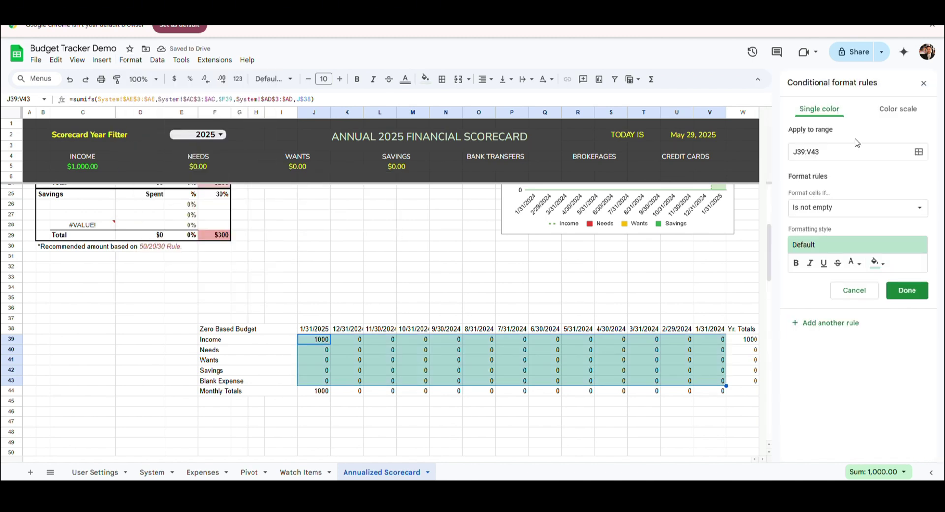
click(899, 111)
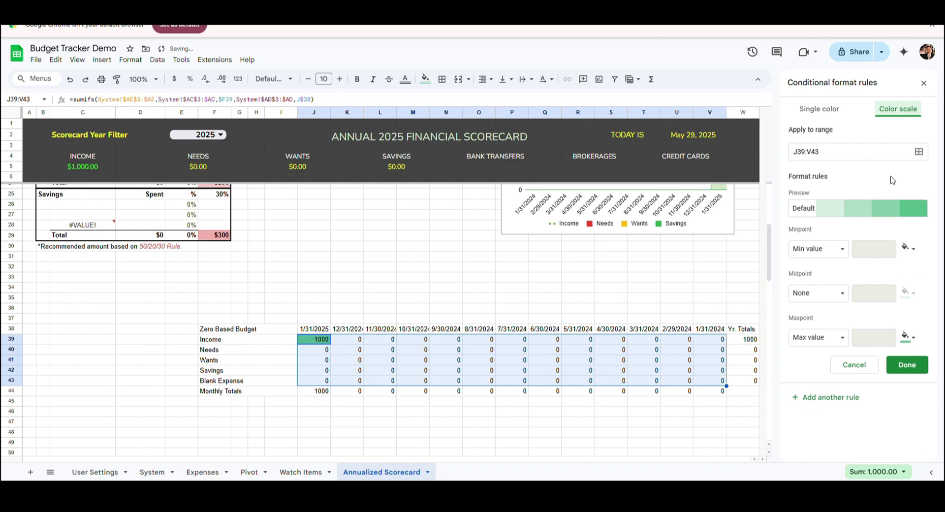
click(886, 208)
click(896, 231)
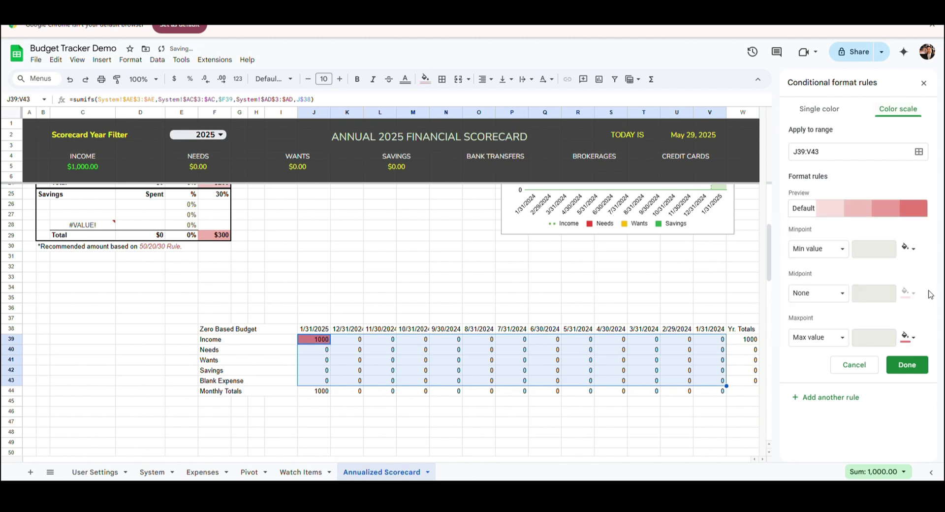
click(913, 366)
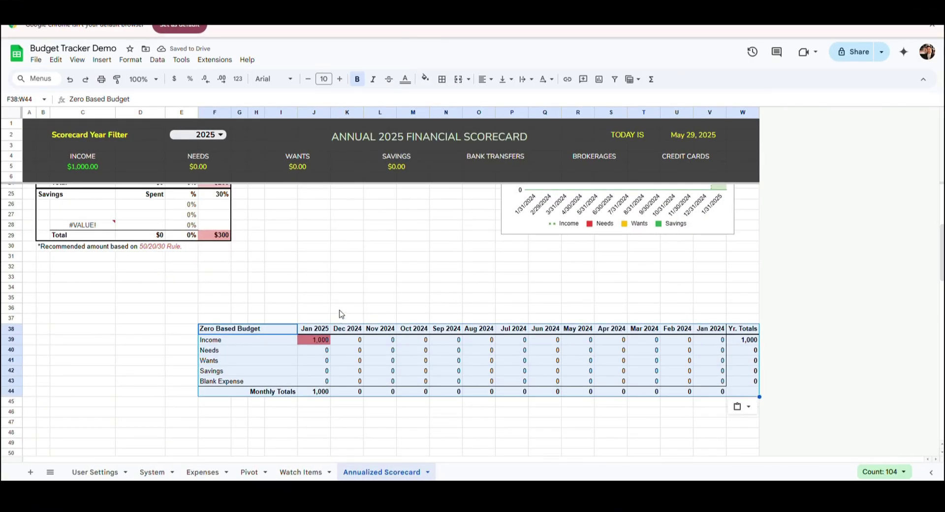
Step: Merge Q50:U50 below the budget table and enter the title formula ="VELOCITY OF INCOME ("&E2&")"
click(339, 310)
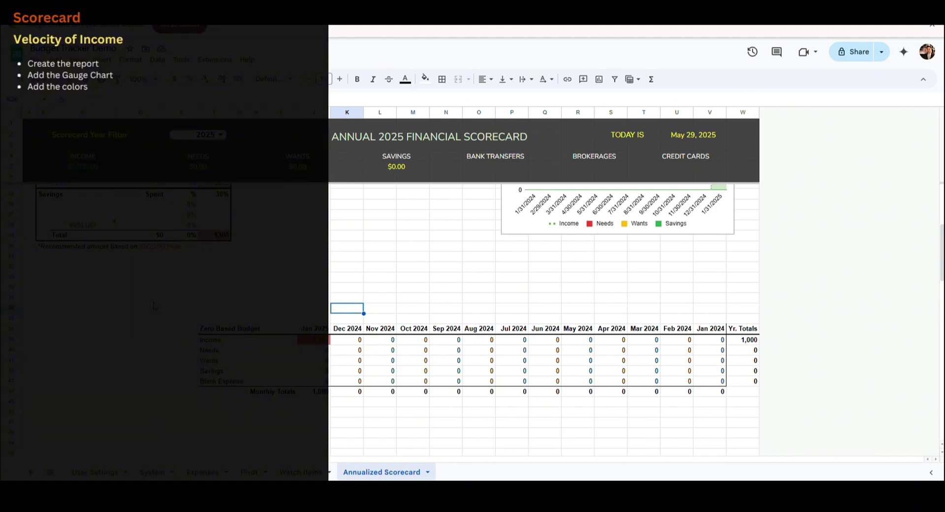
scroll(172, 350, down, 2)
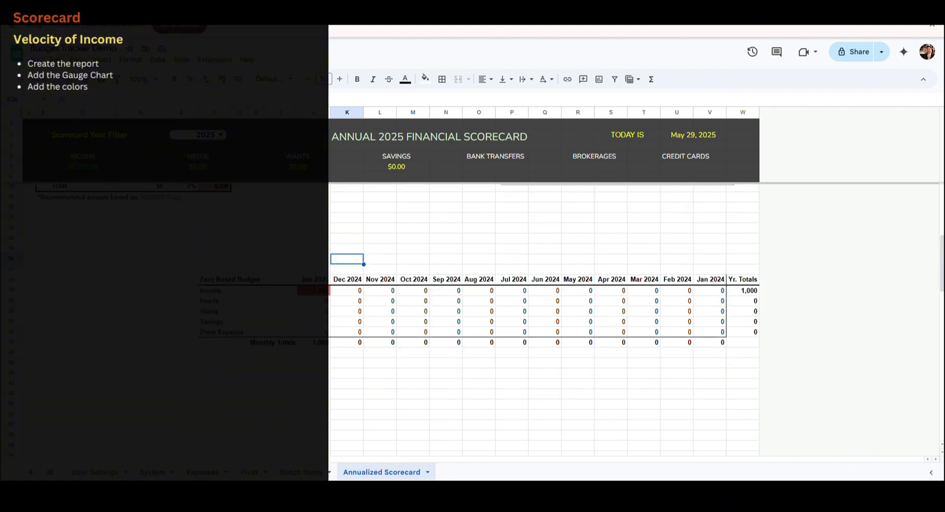
click(604, 396)
key(Down)
key(Left)
key(Left)
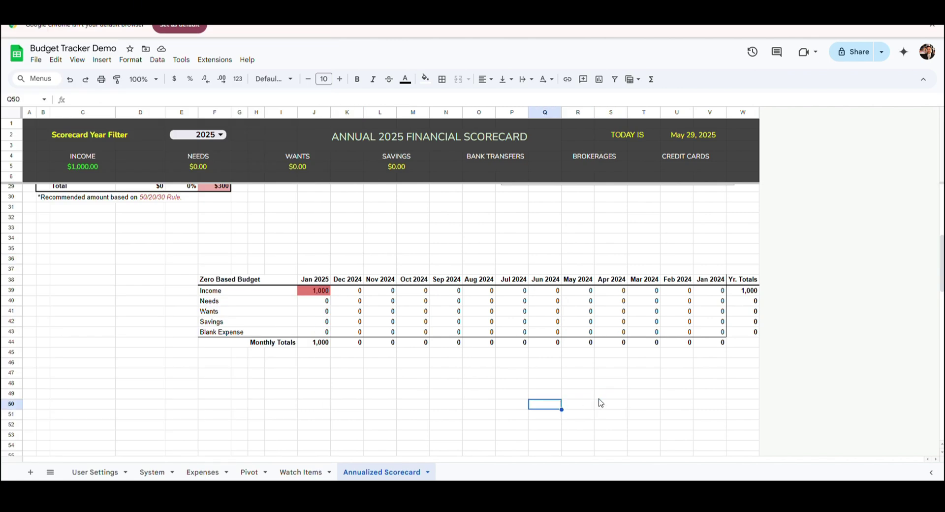
key(shift+Right)
key(shift+Right)
key(shift+Right)
key(shift+Right)
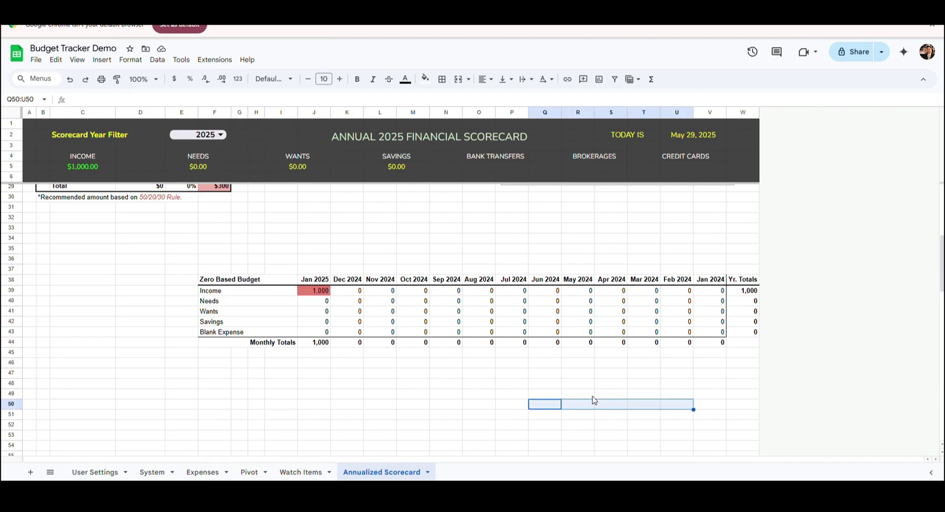
click(458, 78)
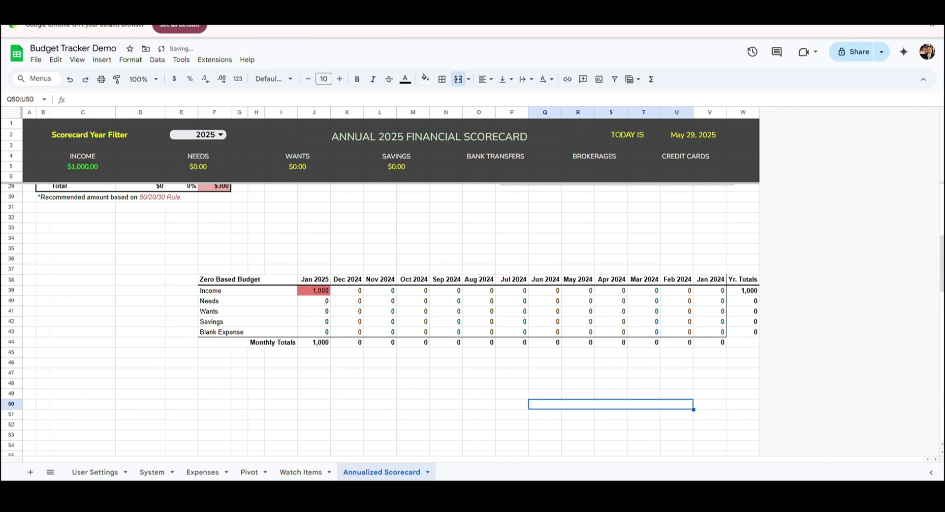
text(="VELOCITY OF INCOME ("&E2&")")
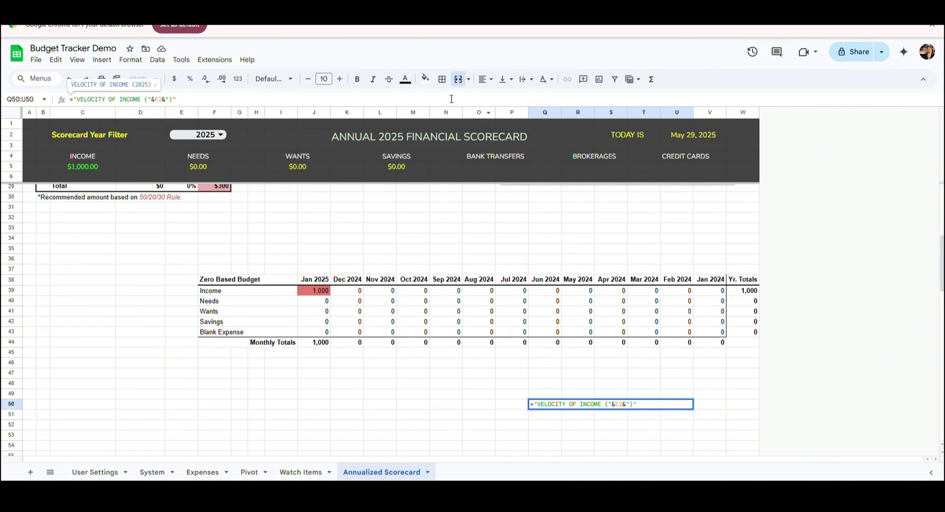
key(Return)
Step: Merge Q52:R52 for the label Annual Spend and enter a query in Q53 summing Expenses column G for the year in E2
key(Down)
key(shift+Right)
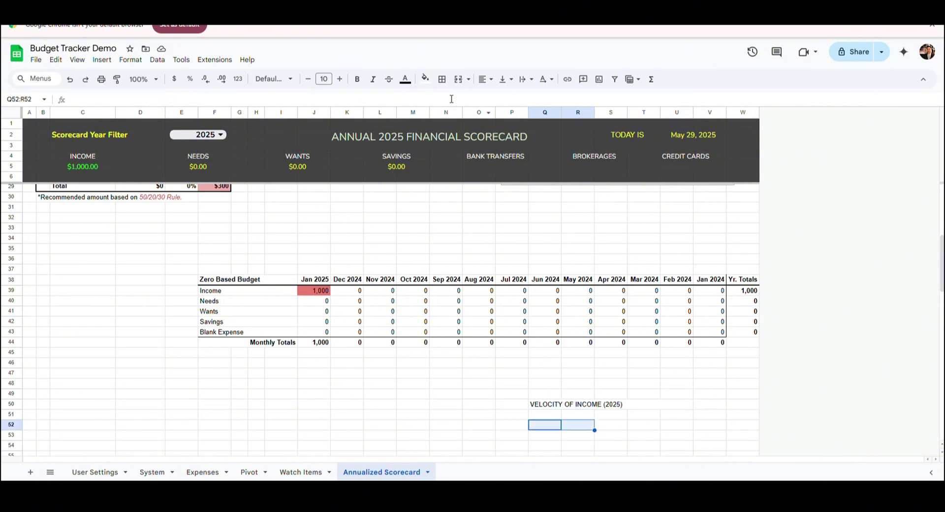
click(458, 79)
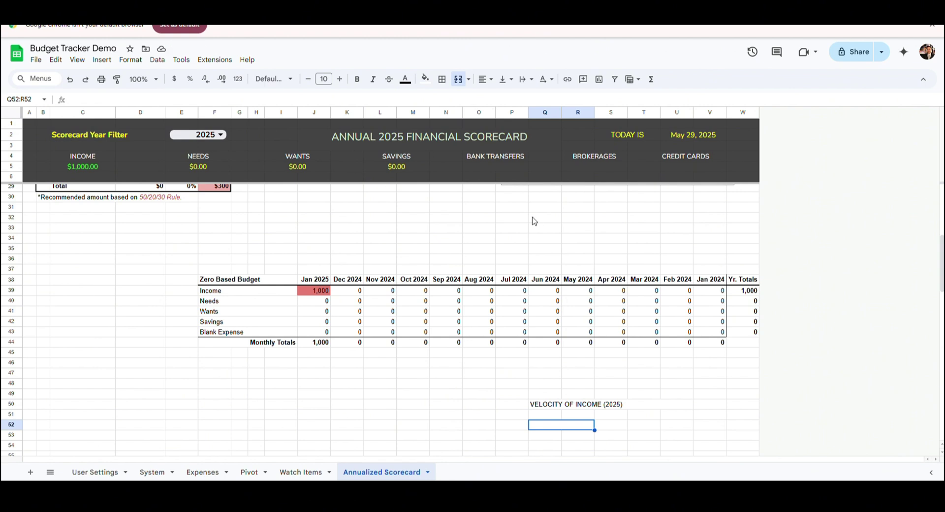
text(Annual Spend)
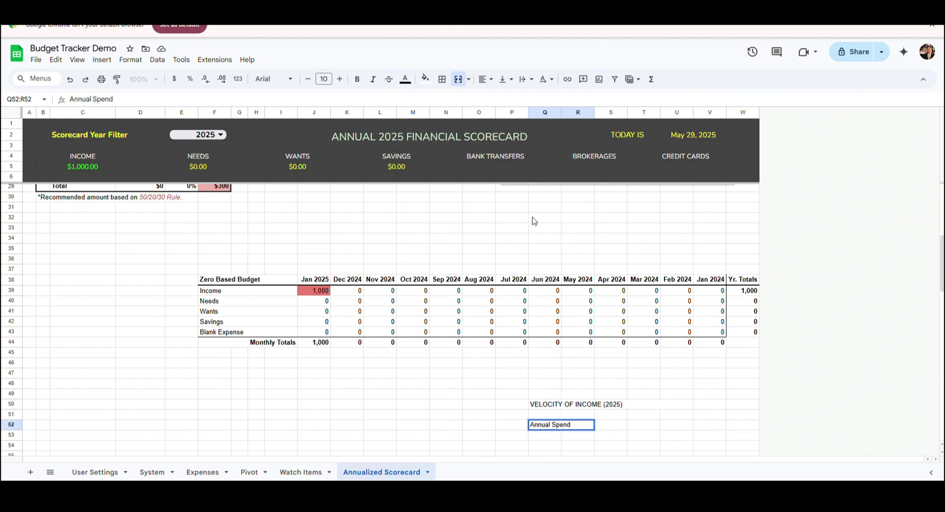
key(Return)
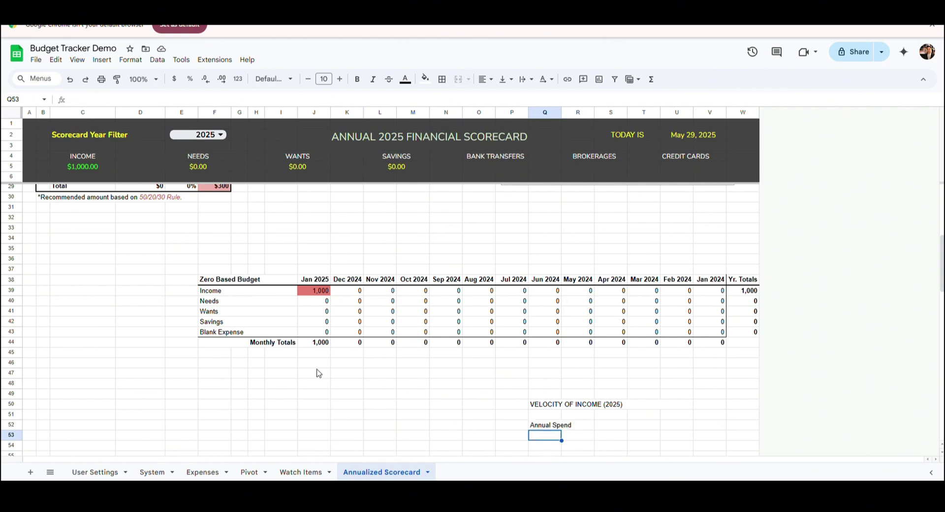
text(=query(Expenses!D9:H,"select sum(G) where year(D)="&E2&" label sum(G) ''"))
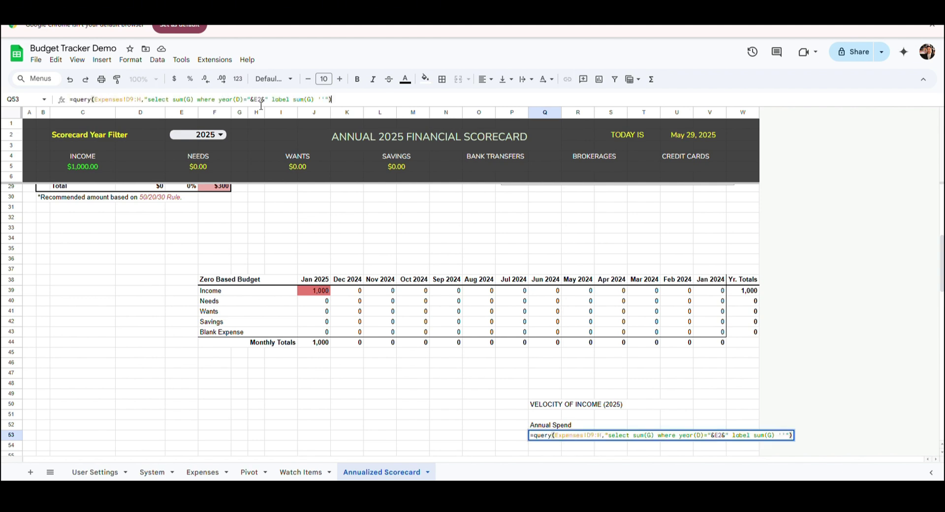
key(Return)
Step: Add a row 10 entry on the Expenses sheet with account Joint Checking, type Loan - Mortgage and a debit of 500
click(202, 472)
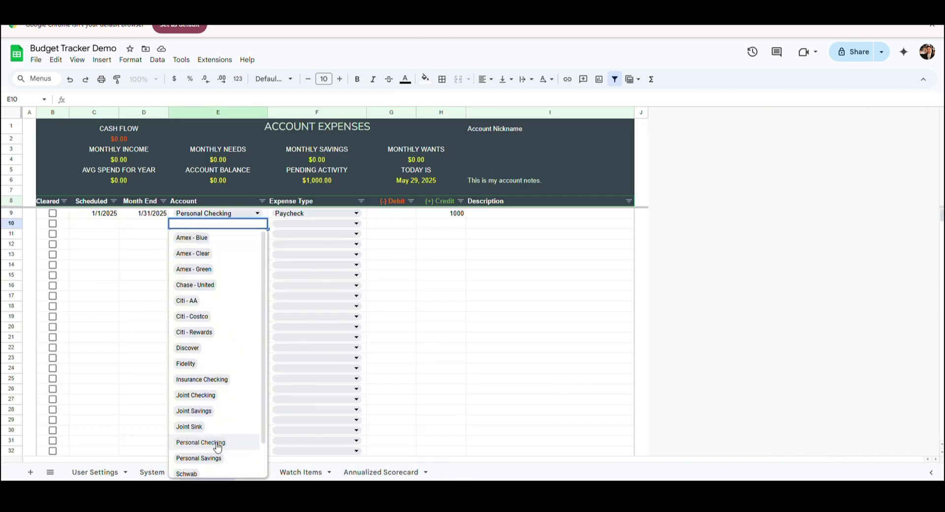
click(196, 394)
click(315, 223)
click(295, 450)
click(394, 224)
text(500)
key(Return)
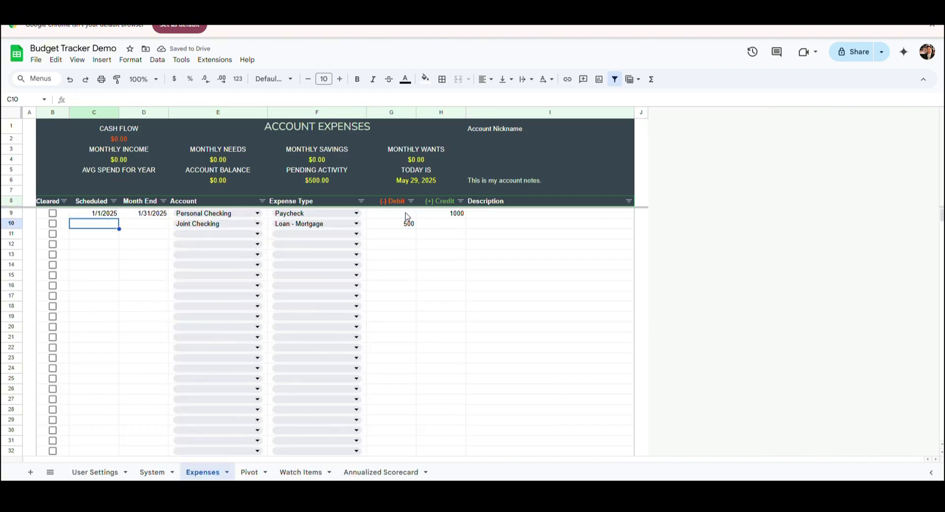
Step: Set the scheduled date of the mortgage entry in C10 to 1/15/2025 using the date picker
double_click(101, 224)
click(128, 240)
click(128, 240)
click(128, 240)
click(128, 240)
click(95, 297)
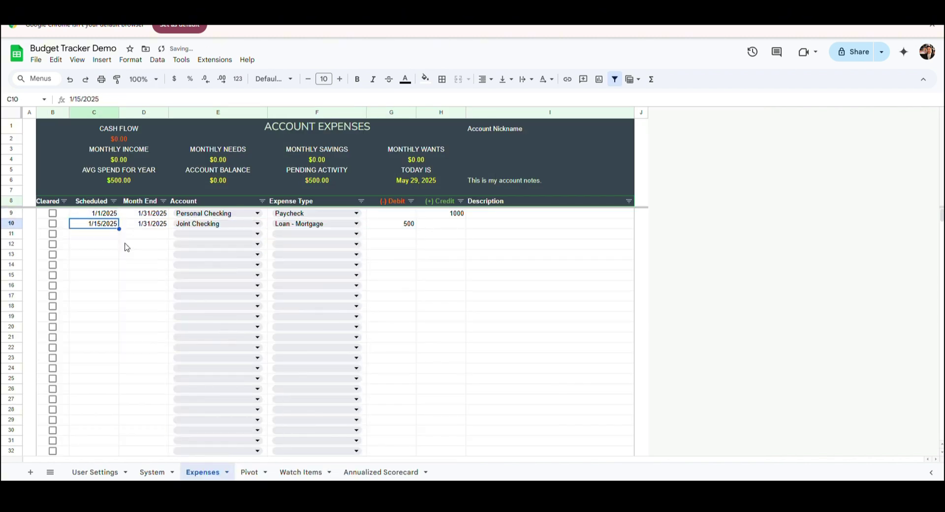
Step: On the Annualized Scorecard, merge T52:U52 for the label Annual Income and query the sum of Expenses column H by year in T53
click(377, 472)
key(shift+Right)
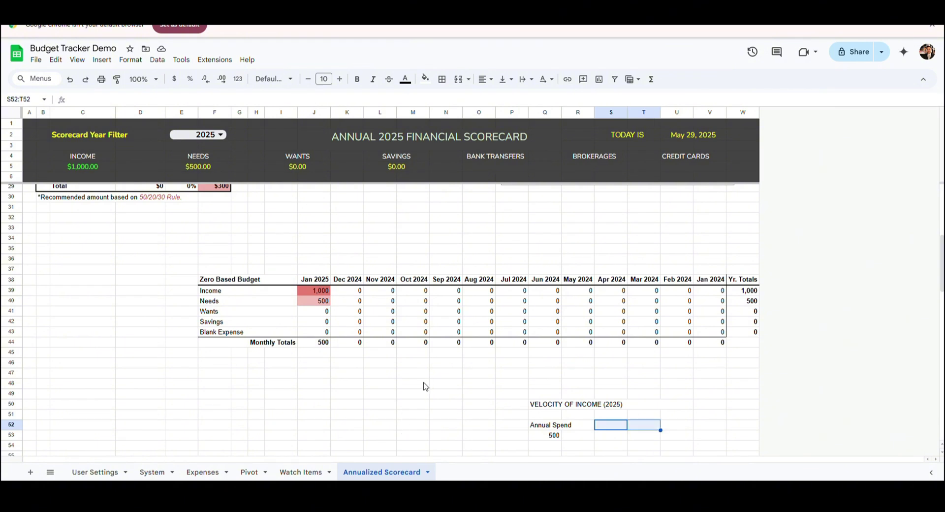
key(Right)
key(shift+Right)
click(458, 79)
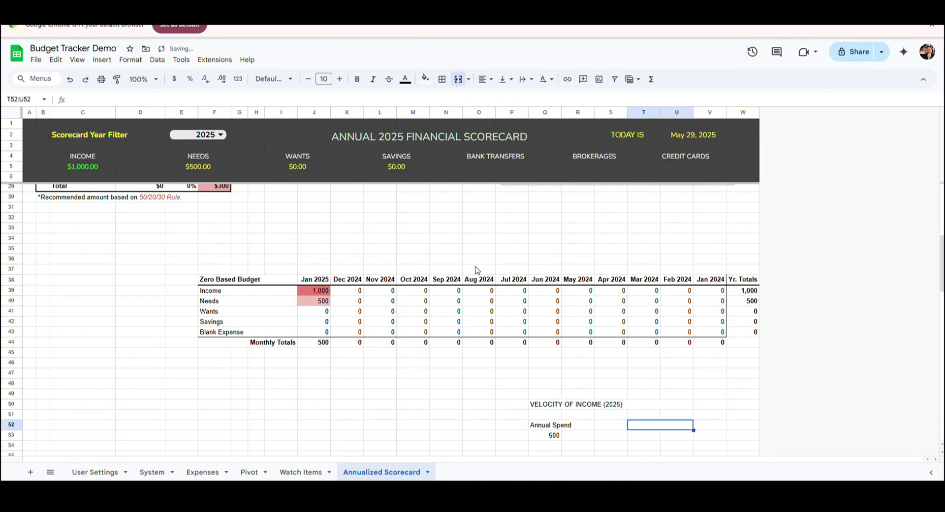
text(Annual Income)
key(Return)
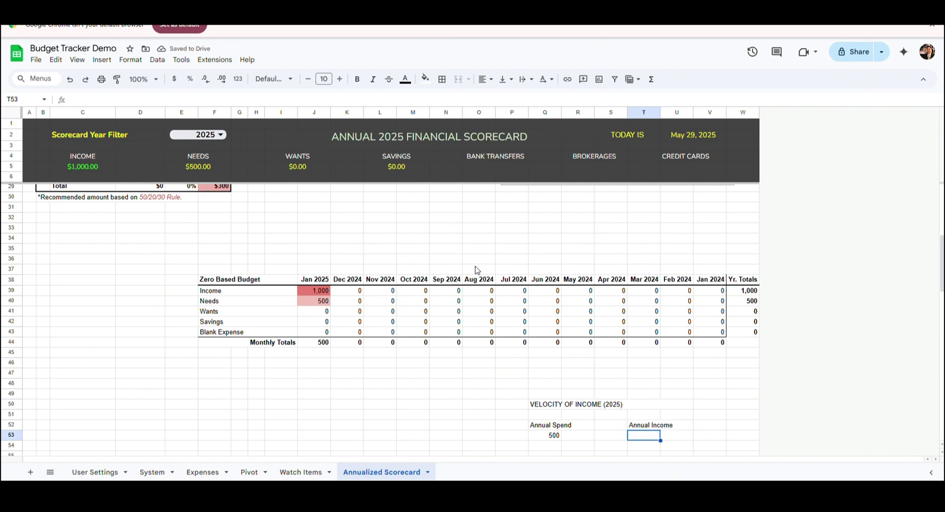
text(=query(Expenses!D9:H,"select sum(H) where year(D)="&E2&" label sum(H) ''"))
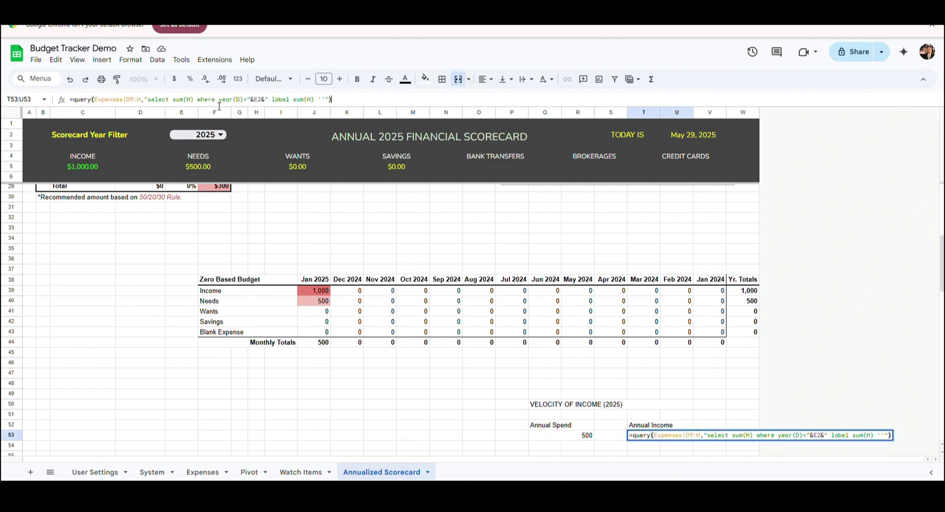
key(Return)
Step: Enter =Q53/T53 in S51 to calculate the velocity of income
click(614, 415)
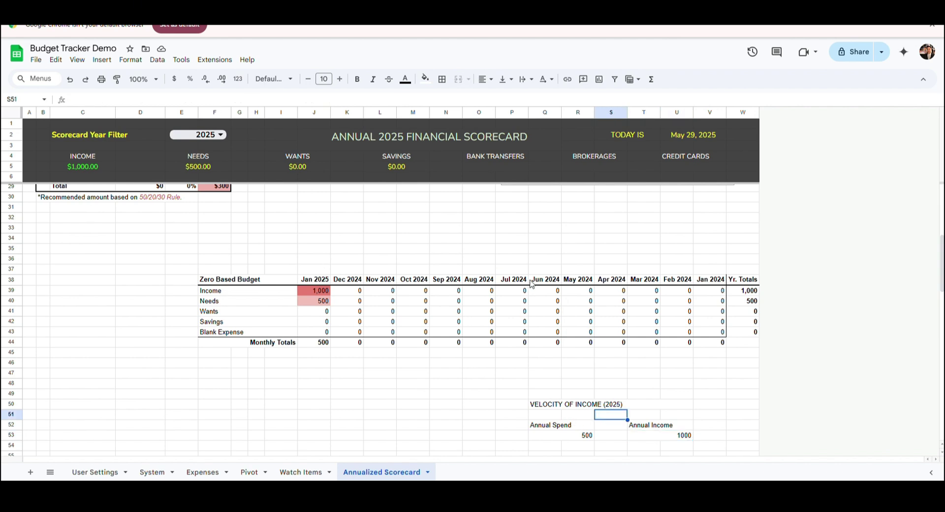
text(=Q53/T53)
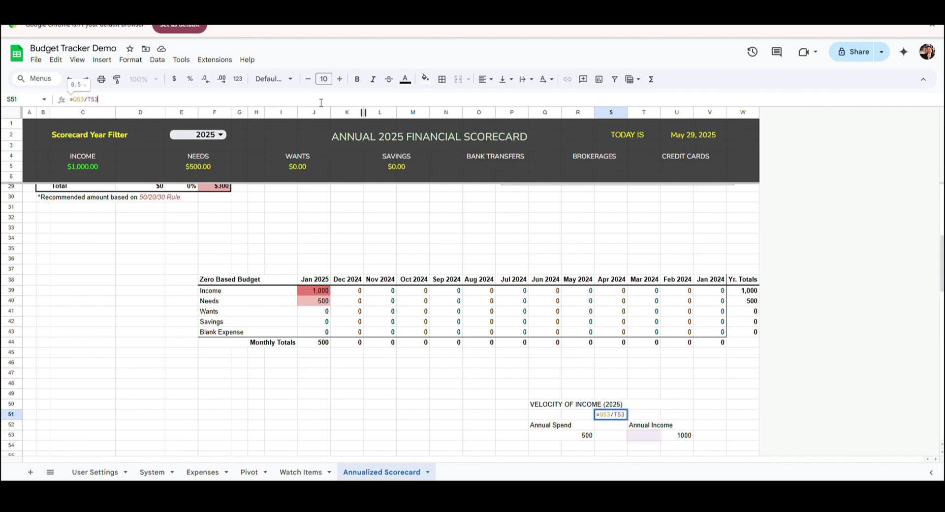
key(Return)
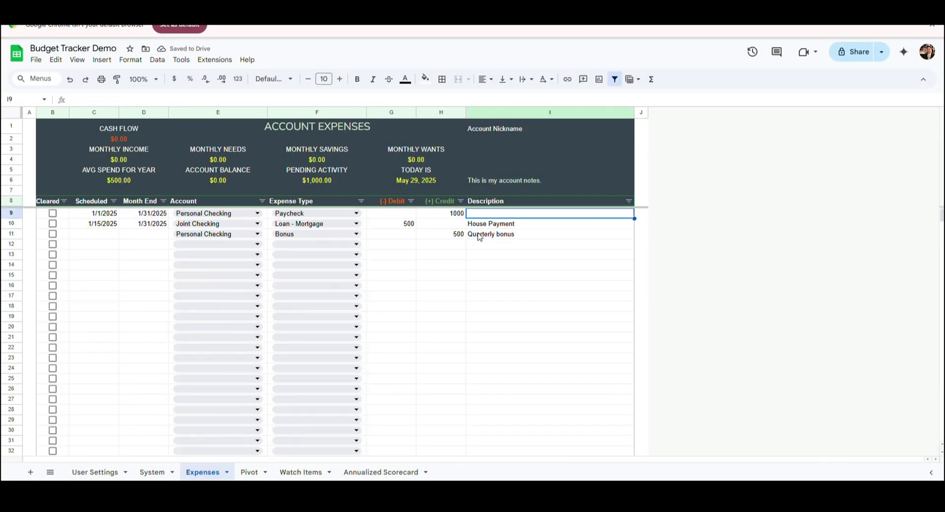
Step: Begin a scheduled date with 12 in the row below the quarterly bonus on the Expenses sheet
click(111, 244)
text(12)
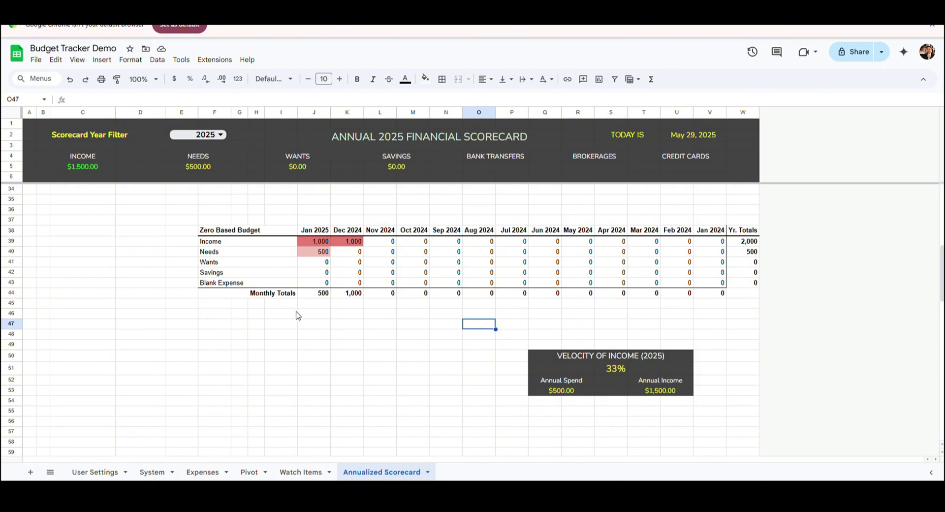
Step: Insert a chart from cell I49 on the Annualized Scorecard and change its type to Gauge chart
click(274, 345)
click(102, 60)
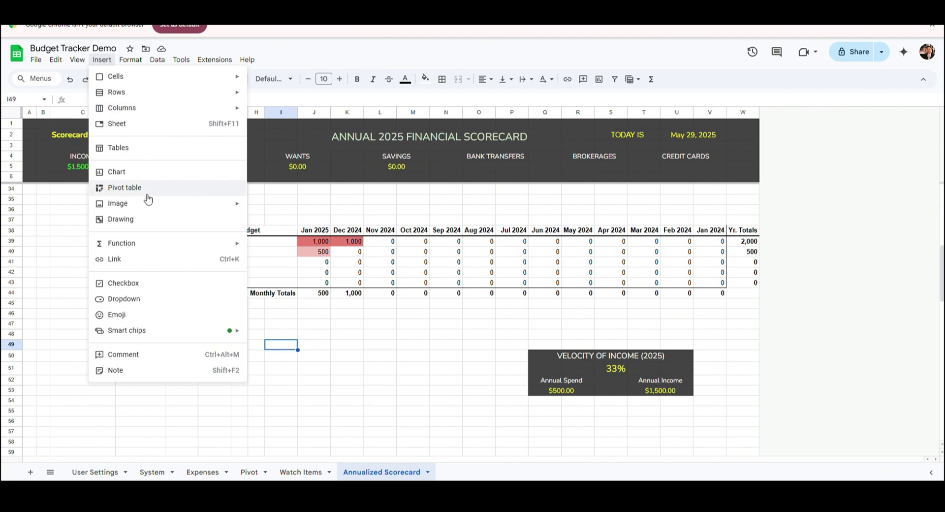
click(148, 172)
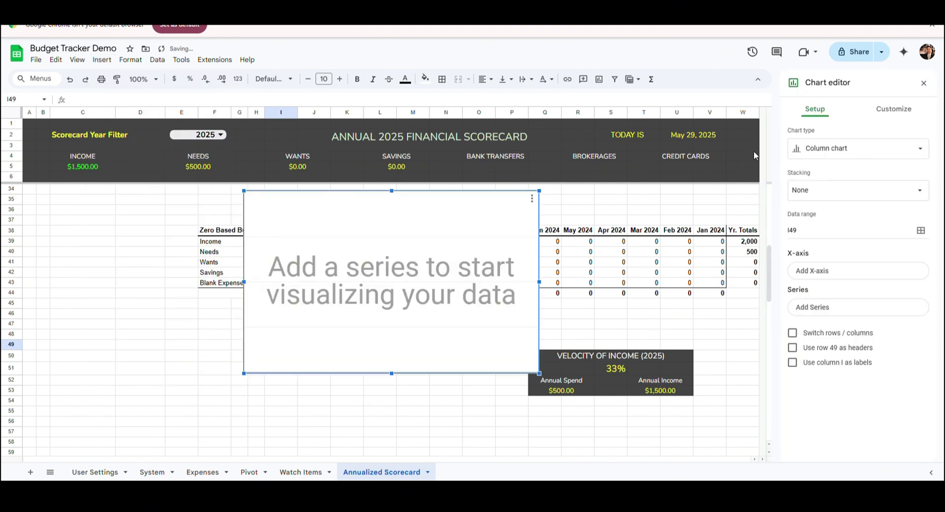
click(821, 147)
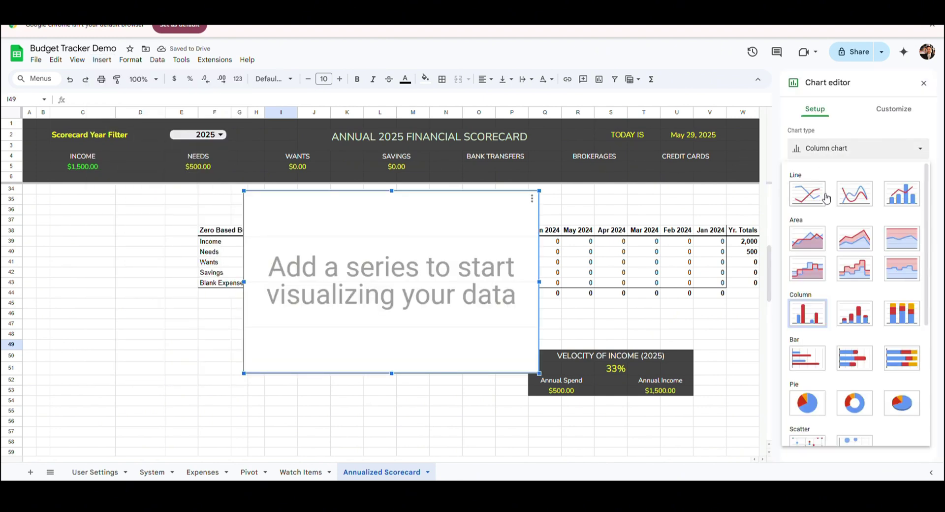
scroll(817, 231, down, 4)
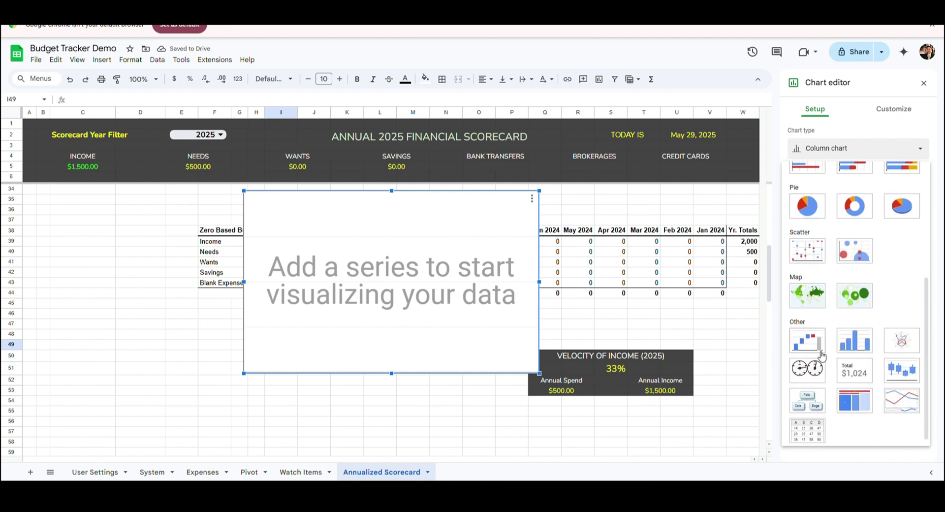
click(807, 368)
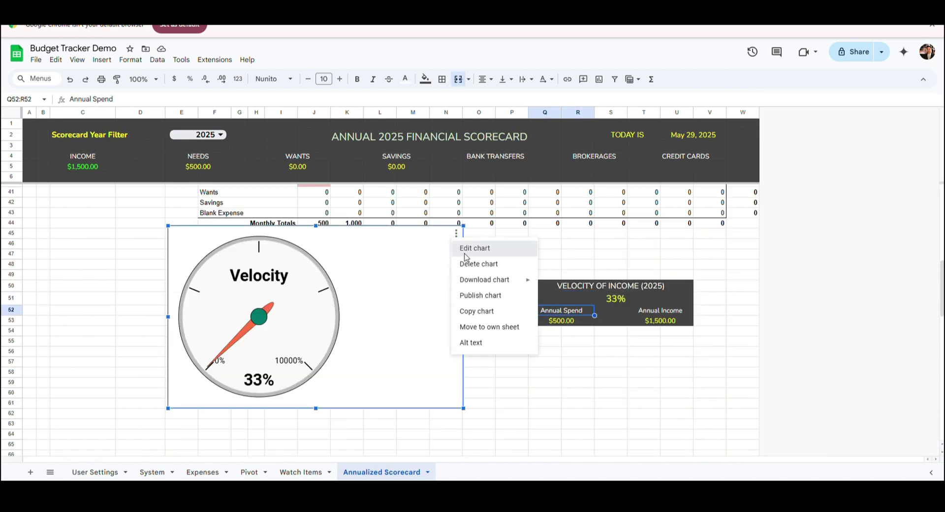
Step: Edit the Velocity gauge chart and set the gauge range maximum to 1
click(473, 251)
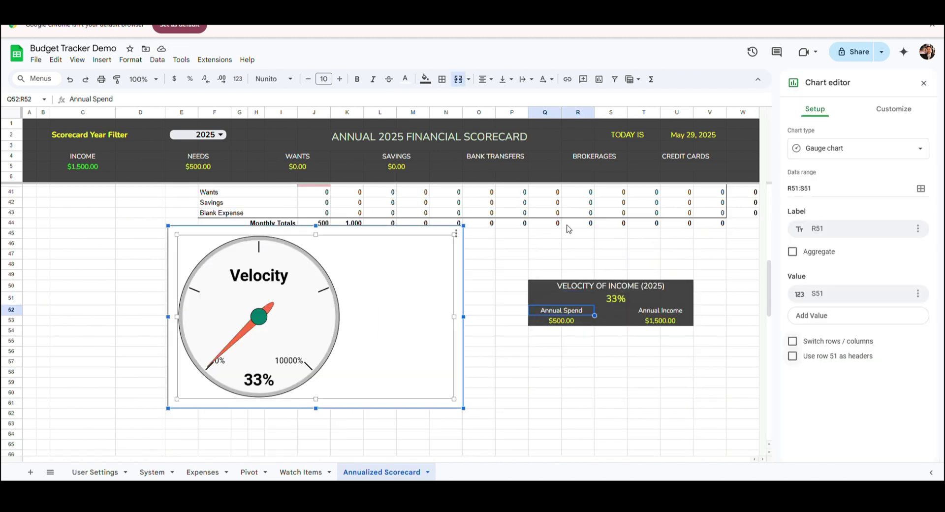
click(892, 112)
click(798, 168)
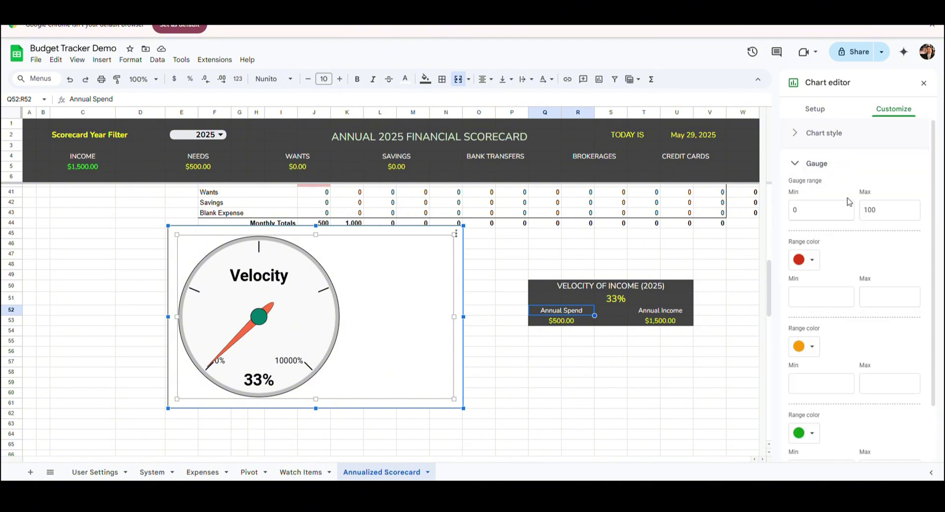
double_click(868, 210)
text(1)
Step: Set the gauge's first color range to run from 0 to 0.33 and recolor it green
double_click(798, 297)
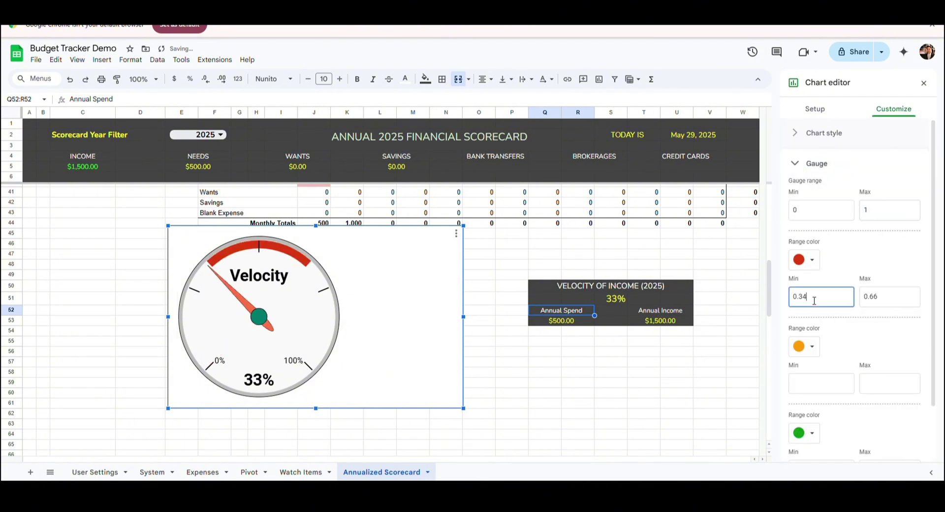
text(0)
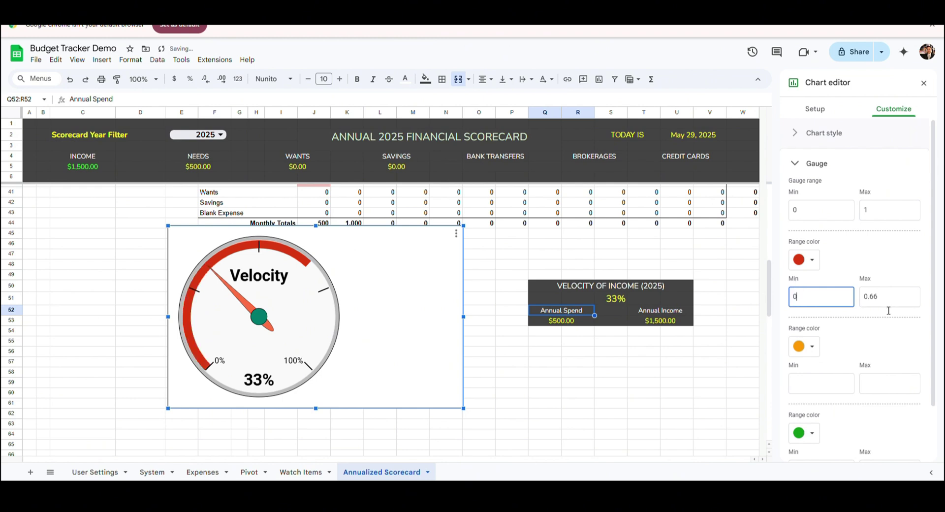
double_click(886, 297)
text(0.33)
click(812, 259)
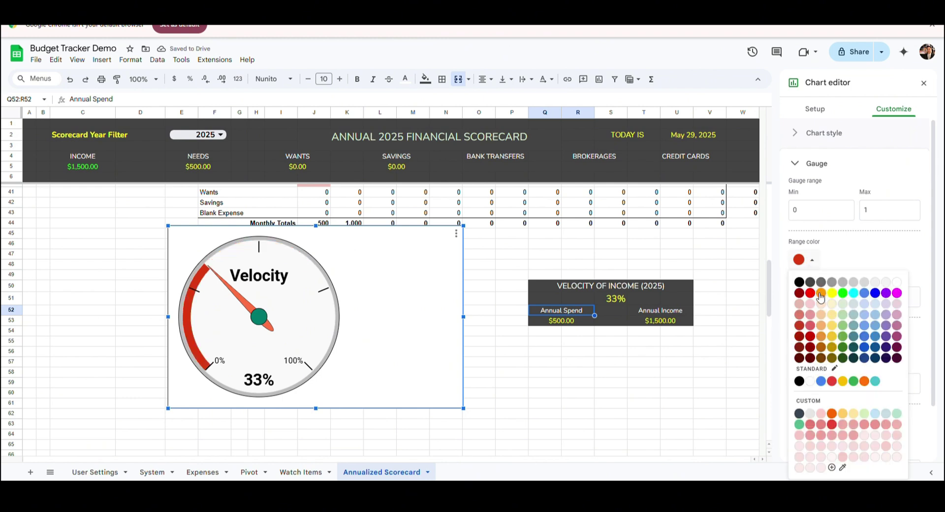
click(842, 337)
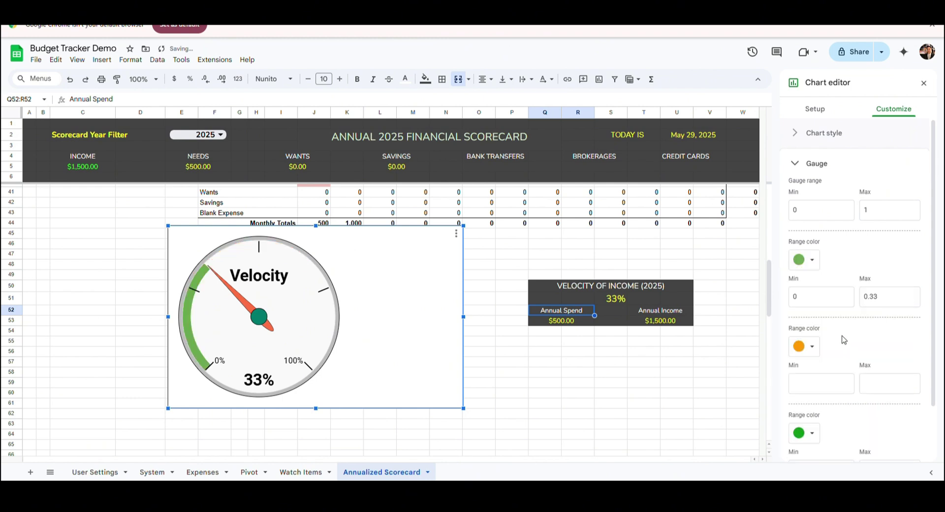
Step: Color the gauge's third range red and set the orange second range from 0.34 to 0.66
scroll(817, 383, down, 1)
click(821, 384)
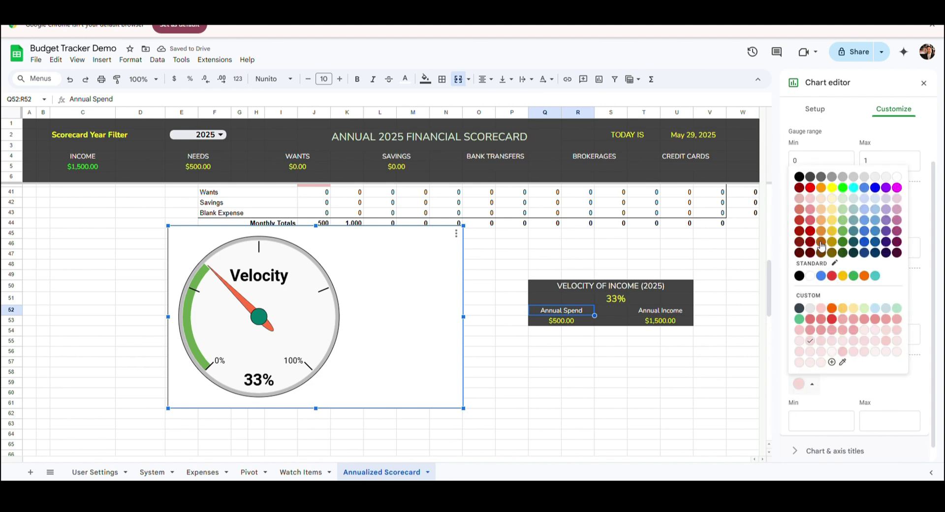
click(813, 188)
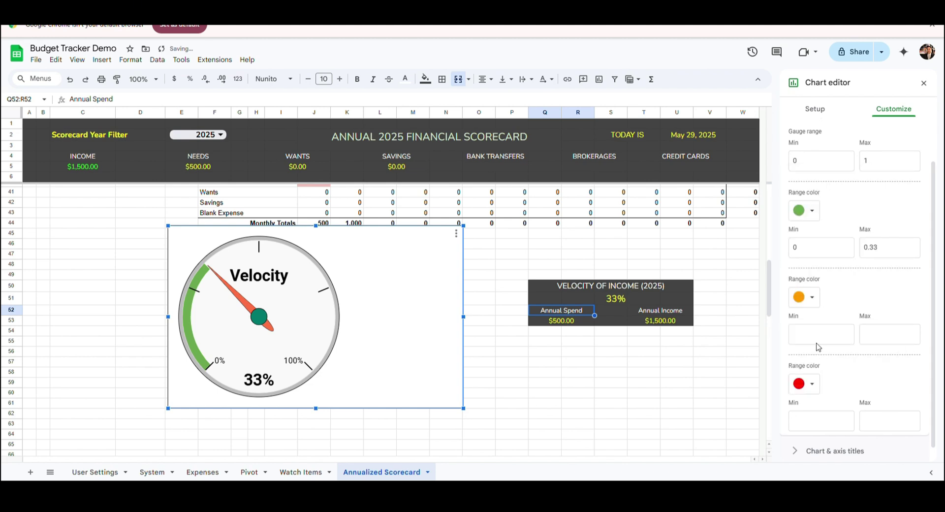
click(827, 333)
text(0.34)
key(Tab)
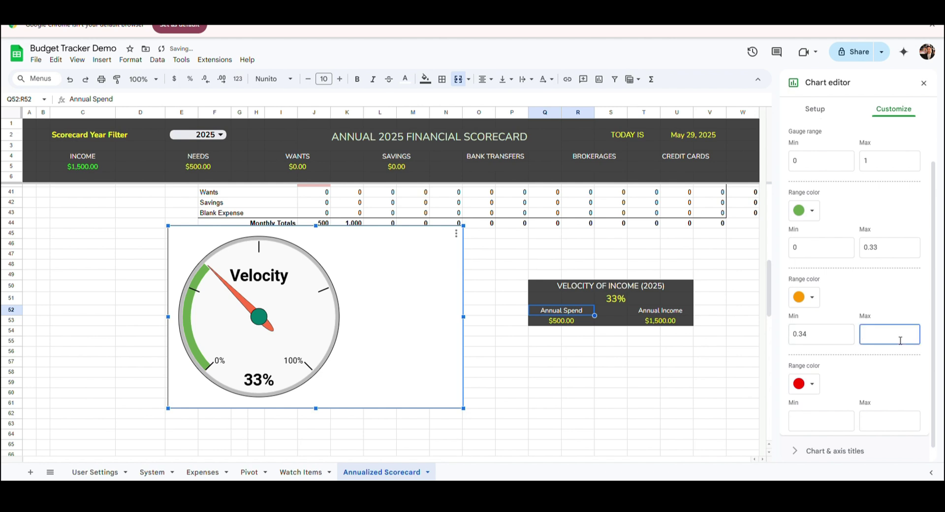
text(0.66)
Step: Set the gauge's red third range to run from 0.67 to 1
click(820, 421)
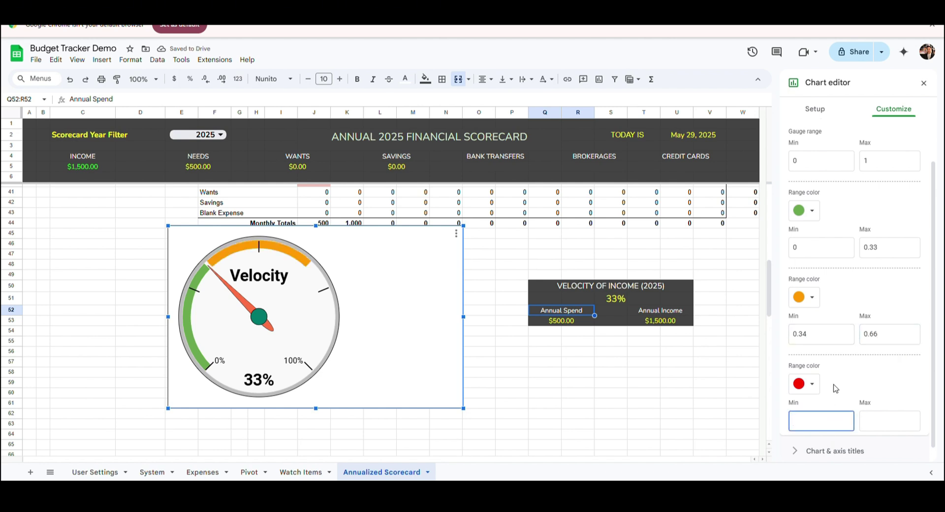
text(0.67)
click(877, 420)
text(1)
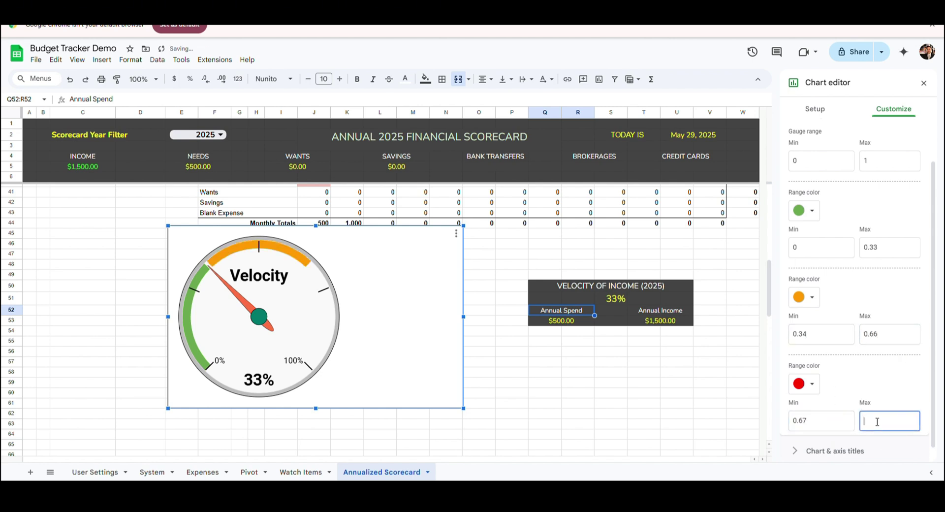
scroll(810, 189, up, 2)
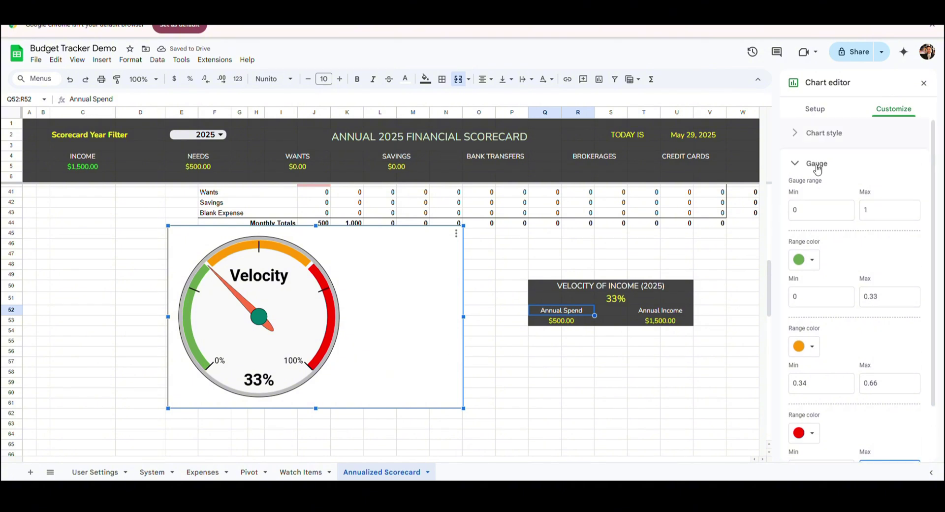
click(802, 135)
click(813, 287)
scroll(832, 232, down, 1)
scroll(832, 233, down, 1)
click(832, 444)
click(815, 109)
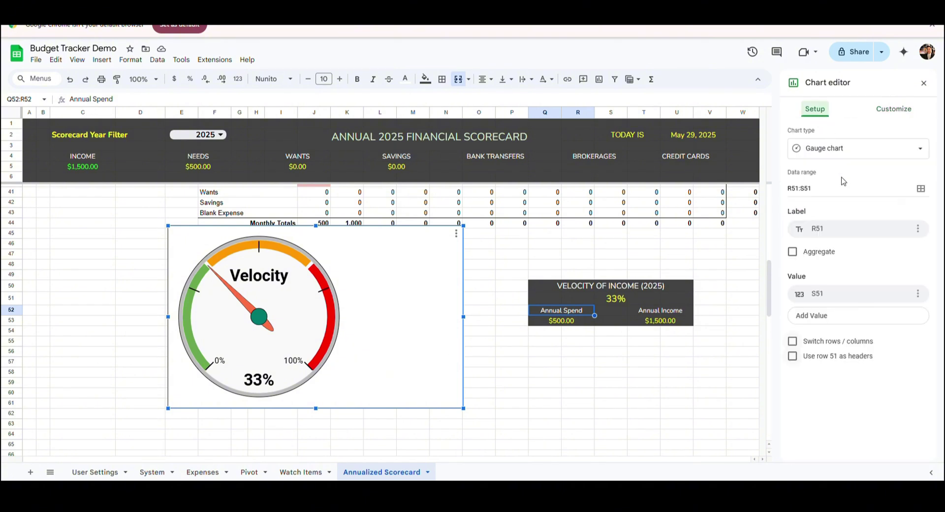
Step: Shrink the gauge chart to fit the dial and place it beside the Velocity of Income table, around columns L to N, rows 48 to 56
drag(463, 408, 338, 331)
drag(338, 279, 271, 279)
drag(267, 252, 457, 275)
click(470, 312)
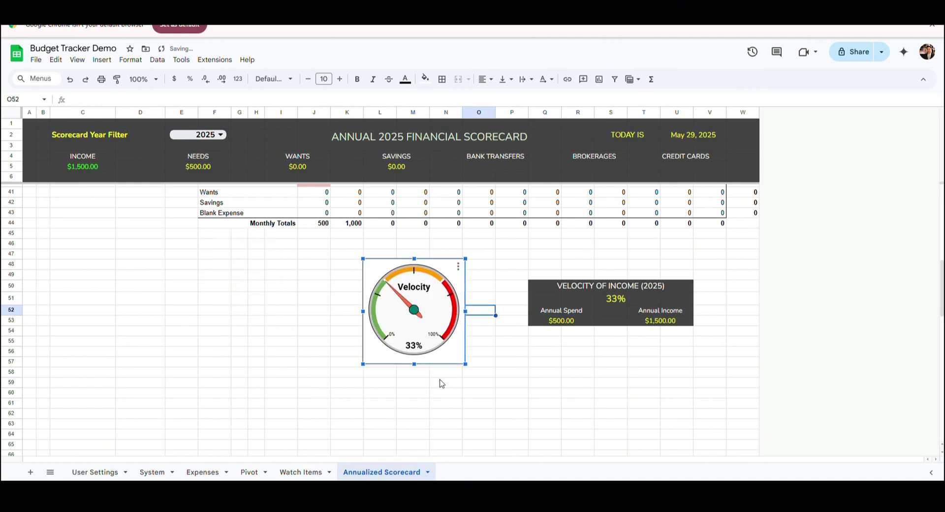
drag(415, 365, 415, 357)
click(412, 372)
Step: Merge F64:I64 and enter the label Expense Type
click(217, 436)
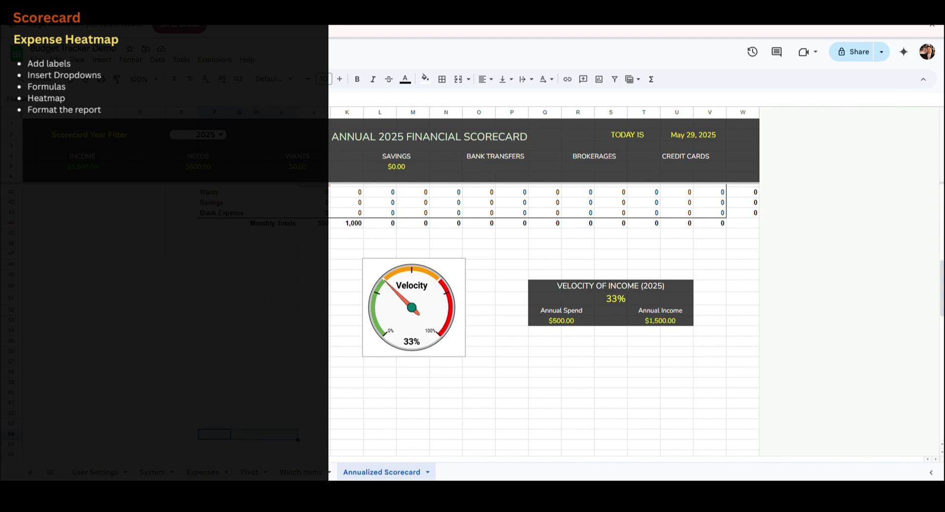
click(458, 79)
text(Expense Type)
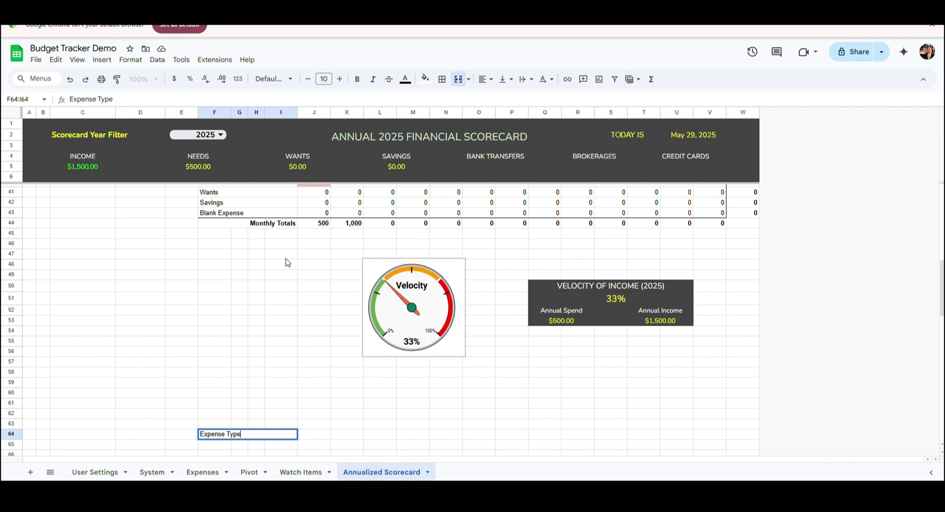
key(Return)
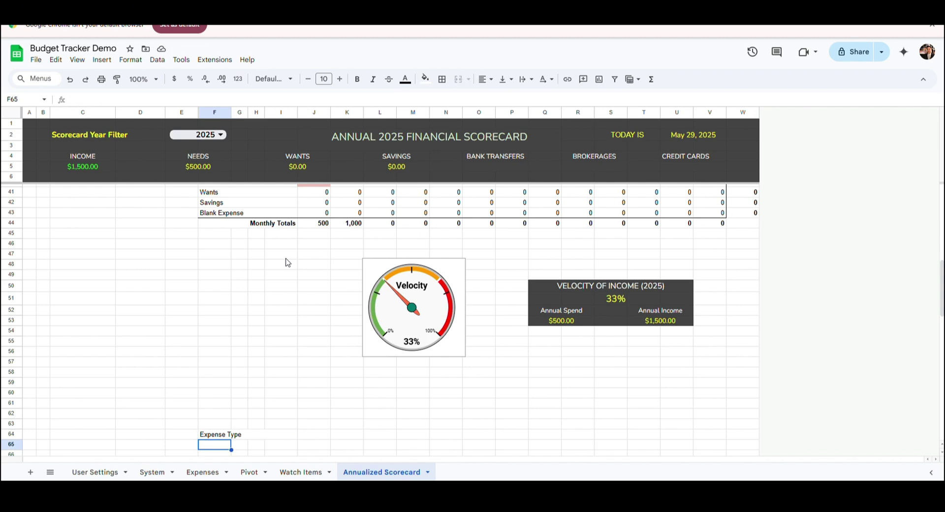
Step: Merge F65:I65 and enter the label Income below Expense Type
key(shift+Right)
key(shift+Right)
key(shift+Right)
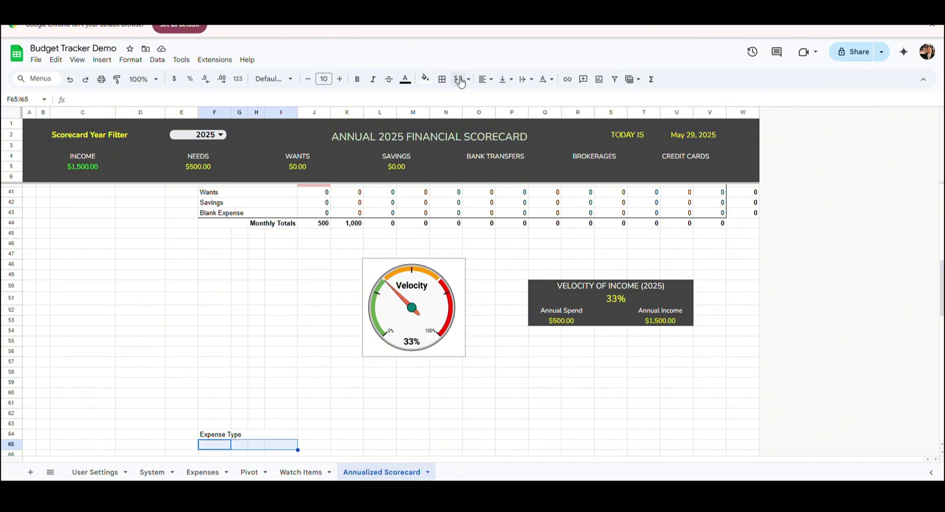
click(457, 78)
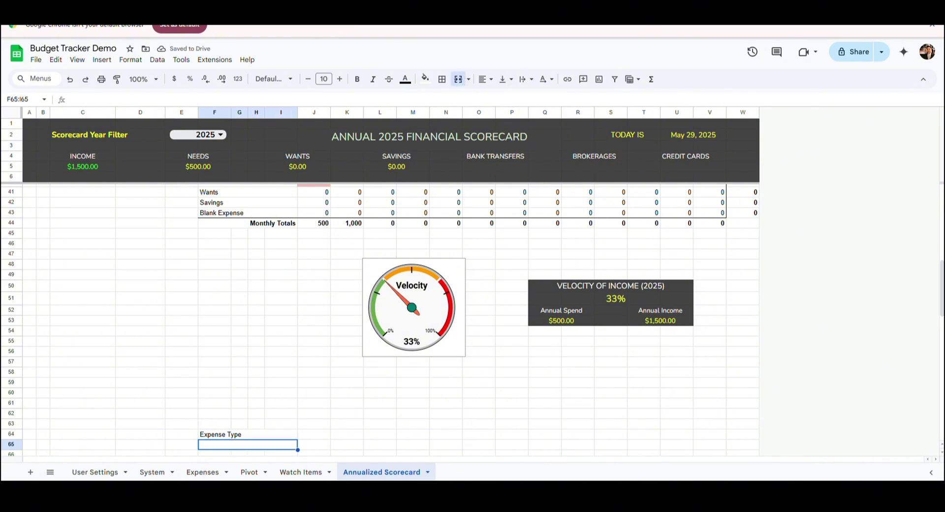
text(Income)
key(Return)
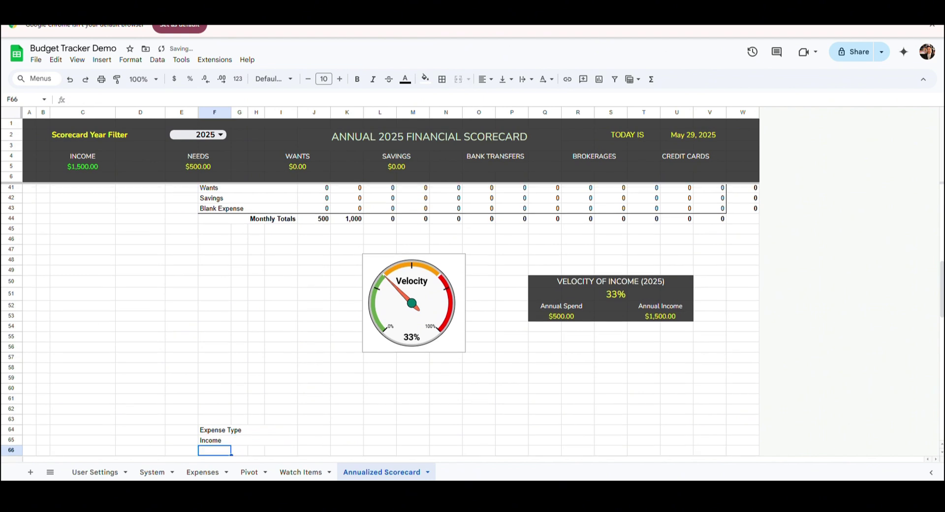
Step: Merge F73:I73 and enter the label Monthly Totals
key(Down)
key(Down)
key(Down)
key(Down)
key(Down)
key(Down)
key(Down)
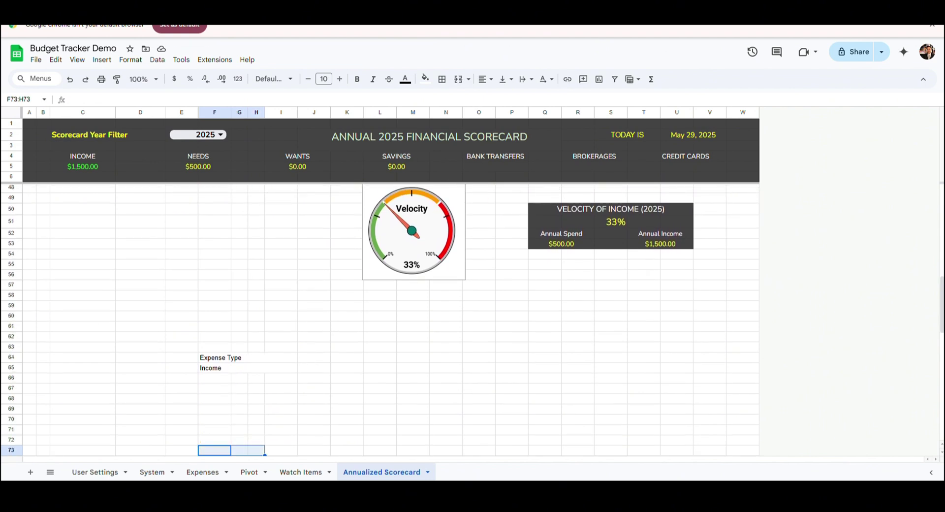
key(shift+Right)
click(458, 79)
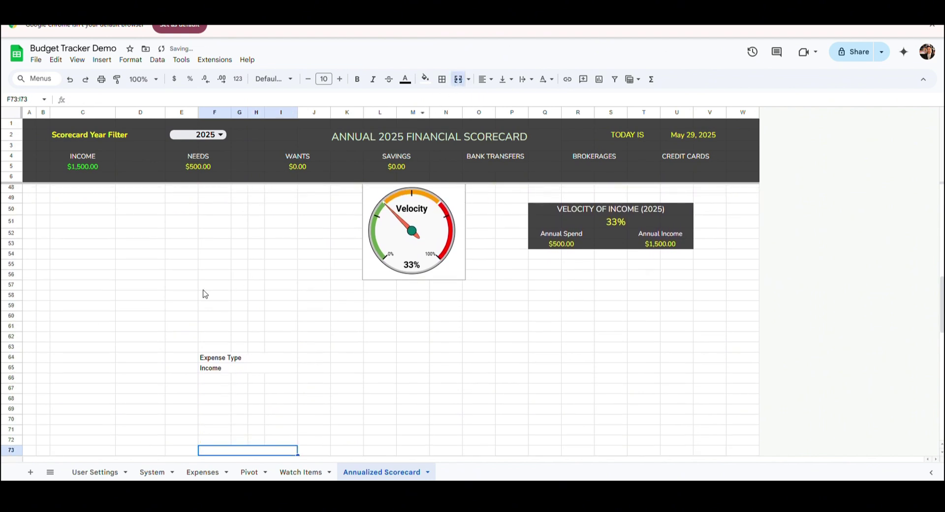
text(Monthly Totals)
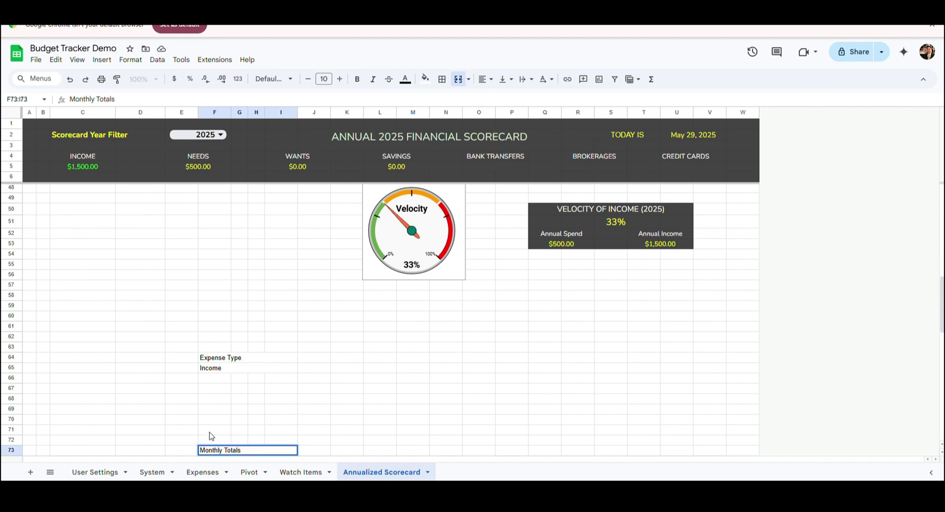
click(211, 436)
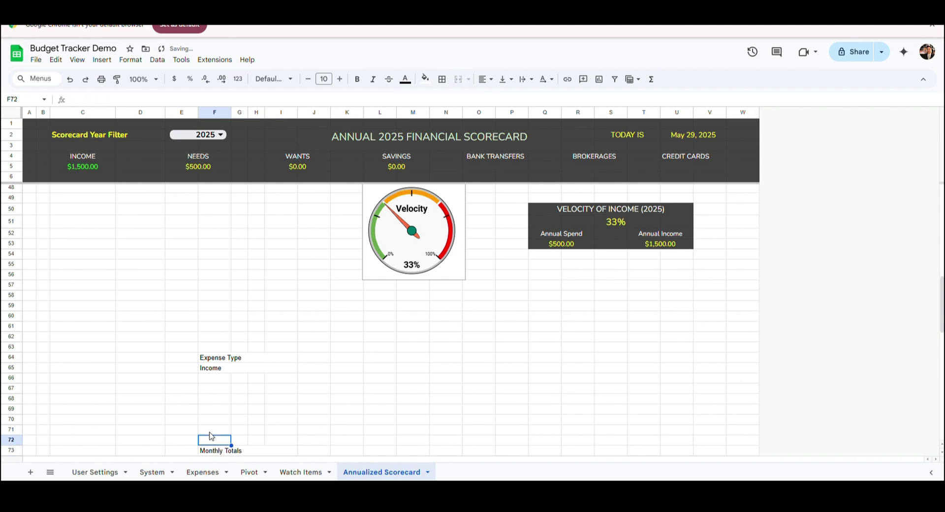
Step: Enter =eomonth(date(E2,1,1),0) in J64 as the first month-end header of the Expense Type row
click(314, 358)
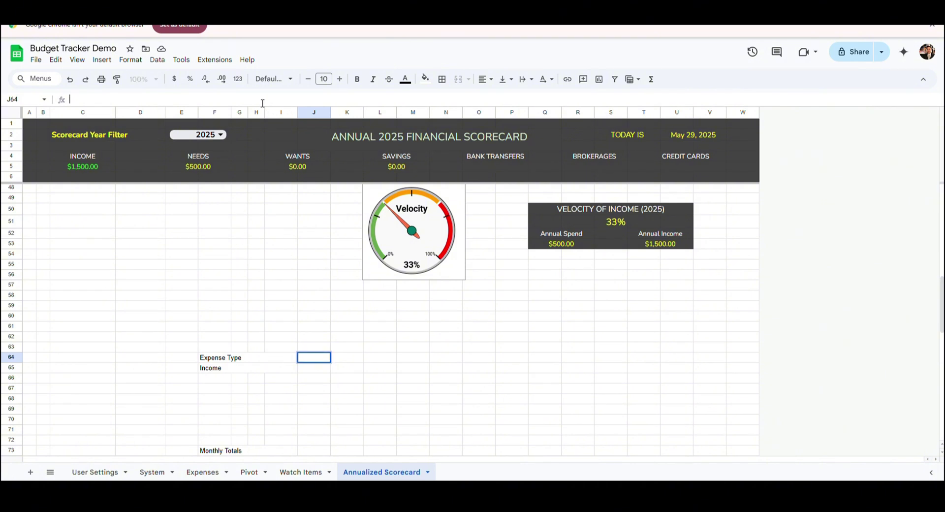
text(=eomonth(date(E2,1,1),0))
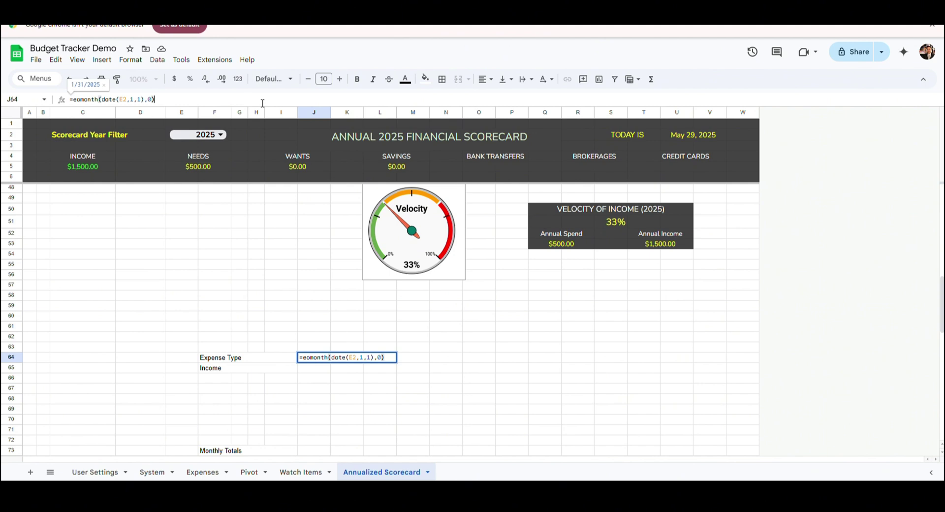
key(Tab)
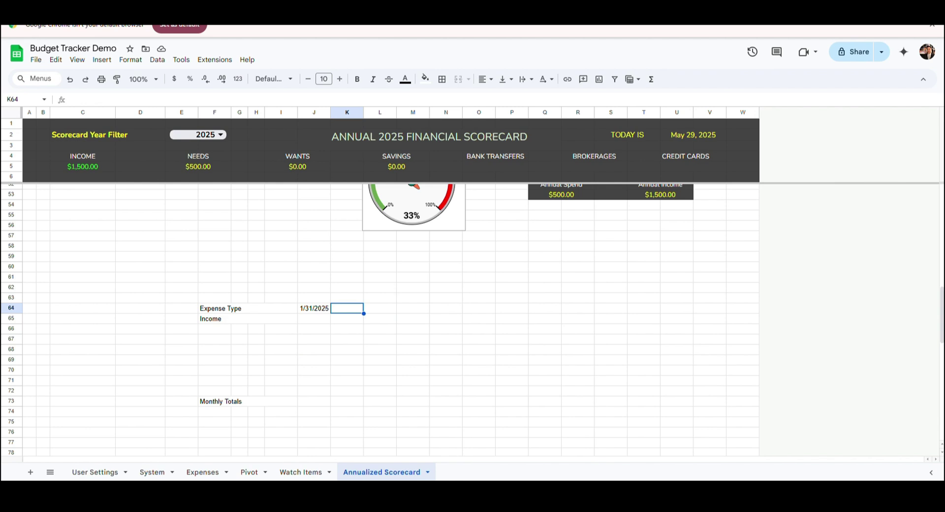
Step: Enter =EOMONTH(J64,-1) in K64 to return the previous month's end date
click(258, 103)
text(=EOMONTH(J64,-1))
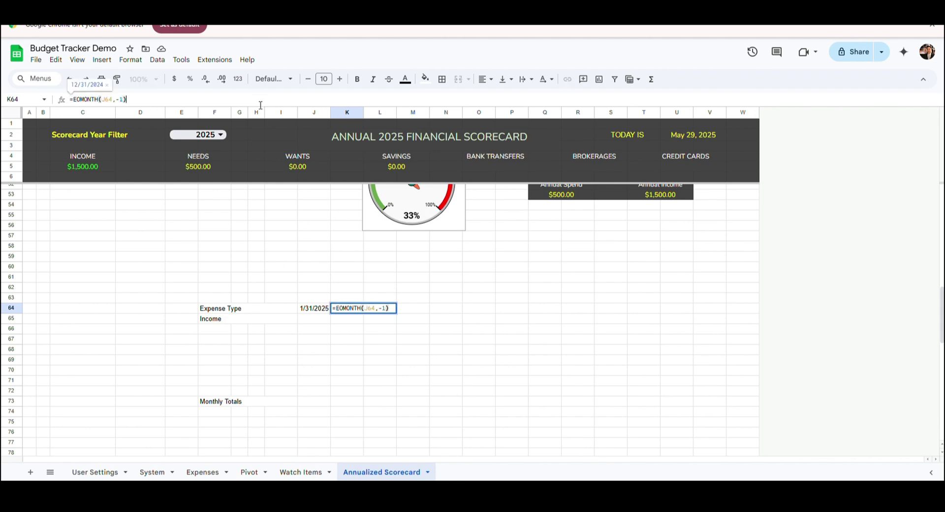
key(Return)
key(Up)
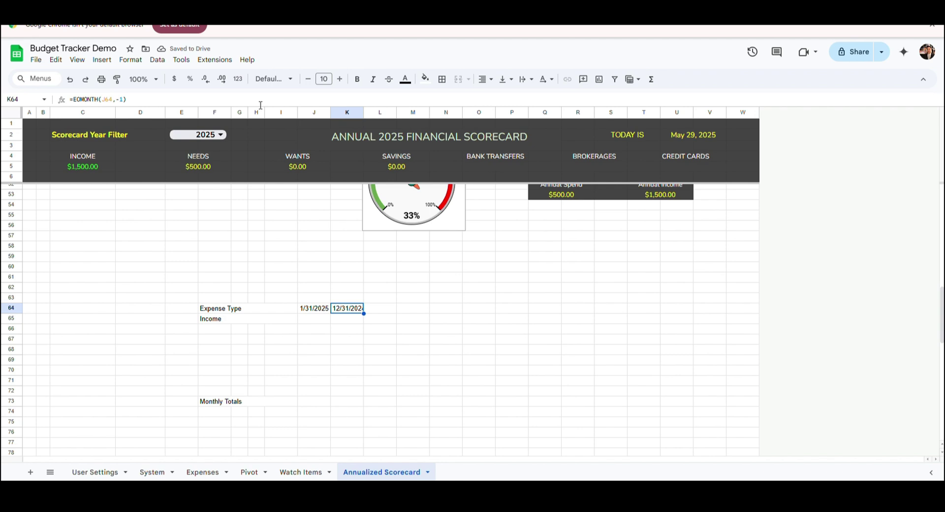
Step: Copy the month-end formula from K64 across the header row through V64 using Paste special
key(shift+Right)
key(shift+Right)
key(shift+Right)
key(shift+Right)
key(shift+Right)
key(shift+Right)
key(shift+Right)
key(shift+Right)
key(shift+Right)
key(shift+Right)
key(shift+Right)
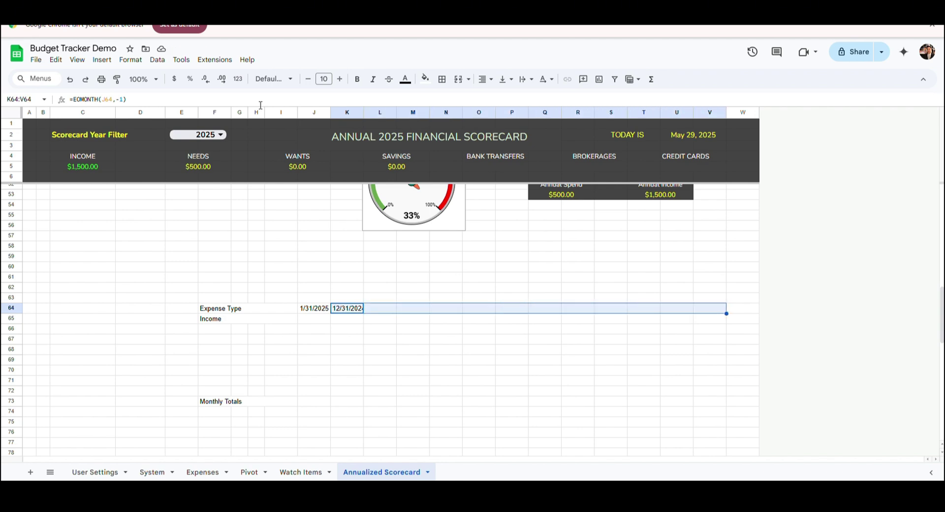
key(shift+Left)
key(shift+Left)
key(shift+Left)
key(shift+Left)
key(shift+Left)
key(shift+Left)
key(shift+Left)
key(shift+Left)
key(shift+Left)
key(shift+Left)
key(shift+Left)
key(ctrl+c)
key(shift+Right)
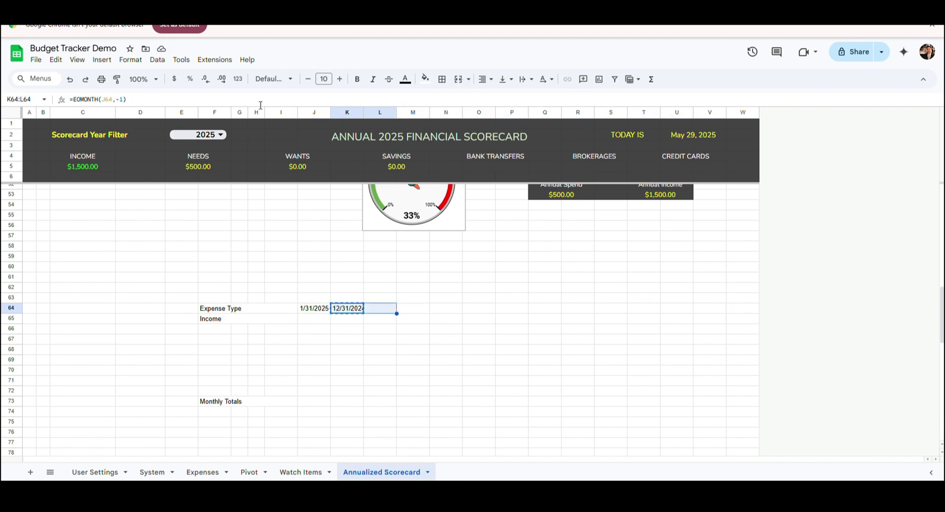
key(shift+Right)
key(shift+Right)
key(shift+Right)
key(shift+Right)
key(shift+Right)
key(shift+Right)
key(shift+Right)
key(shift+Right)
key(shift+Right)
key(shift+Right)
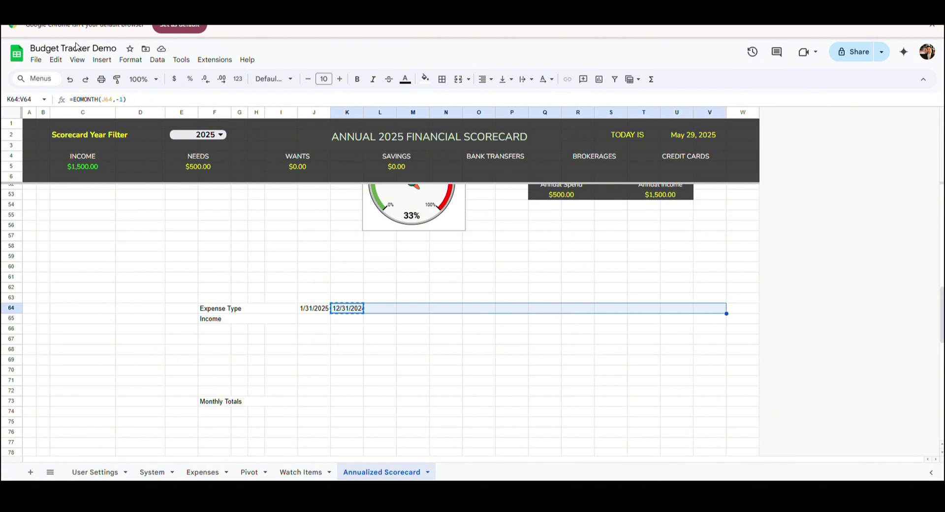
click(55, 59)
mouse_move(84, 163)
click(242, 198)
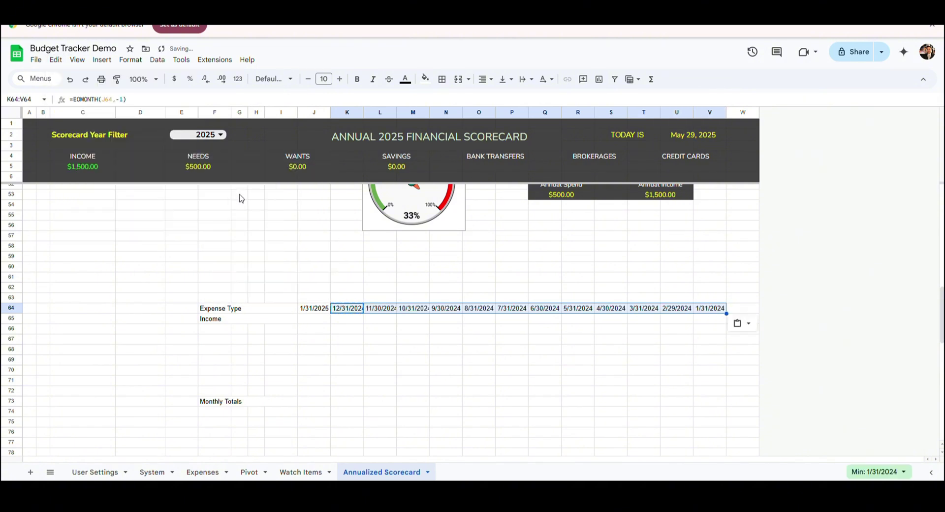
Step: Enter =sumifs(System!$AE$3:$AE,System!$AC$3:$AC,$F65,System!$AD$3:$AD,J$64) in J65 and paste the formula only across the Income row to V65
key(ctrl+v)
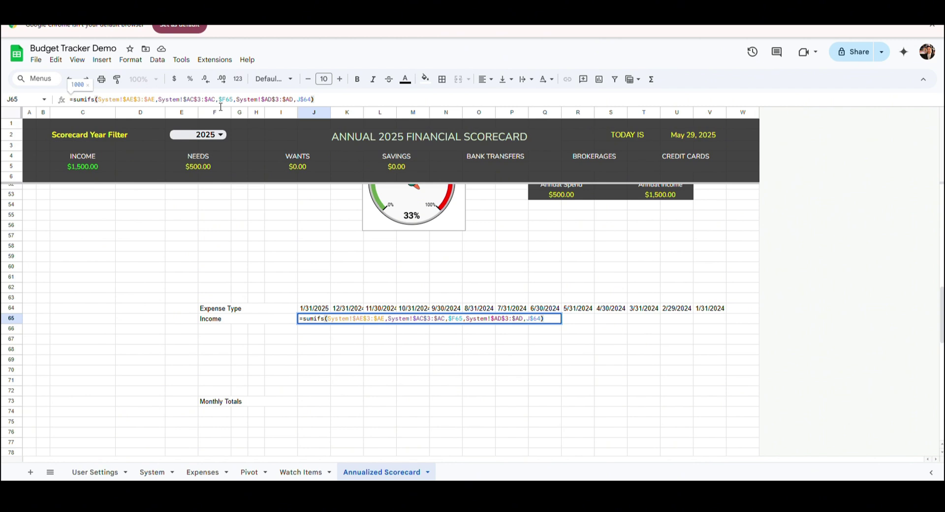
key(ctrl+Return)
key(shift+Right)
key(shift+Right)
key(shift+Right)
key(shift+Right)
key(shift+Right)
key(shift+Right)
key(shift+Right)
key(shift+Right)
key(shift+Right)
key(shift+Right)
key(shift+Right)
key(shift+Right)
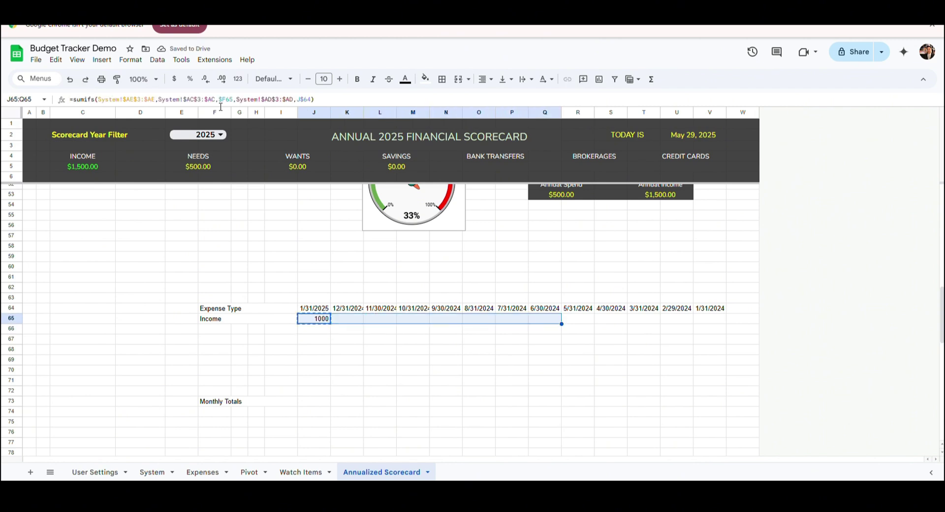
click(55, 59)
mouse_move(94, 168)
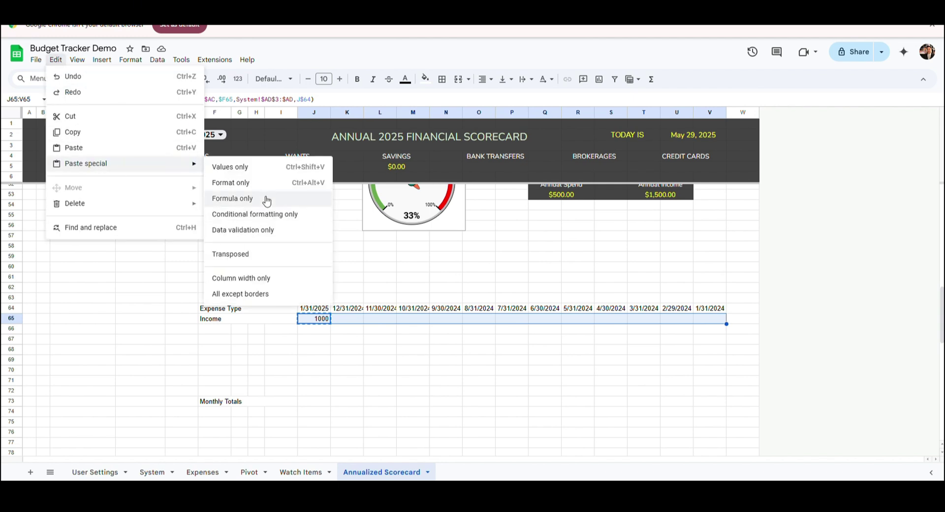
click(264, 201)
Step: Merge columns F to I separately in each row from 66 through 72 below the Income label
click(215, 328)
key(shift+Right)
key(shift+Right)
key(shift+Right)
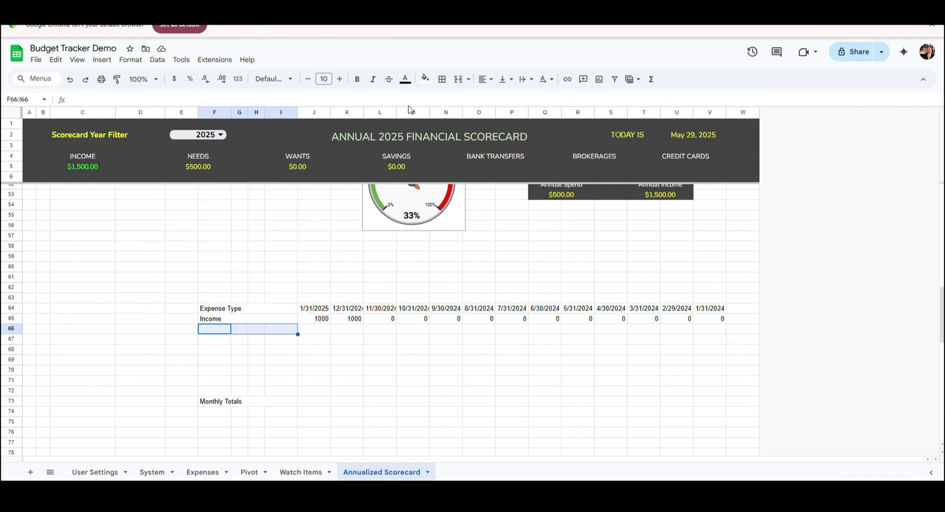
click(461, 81)
key(Down)
key(shift+Right)
key(shift+Right)
key(shift+Right)
click(462, 85)
key(Down)
key(shift+Right)
key(shift+Right)
key(shift+Right)
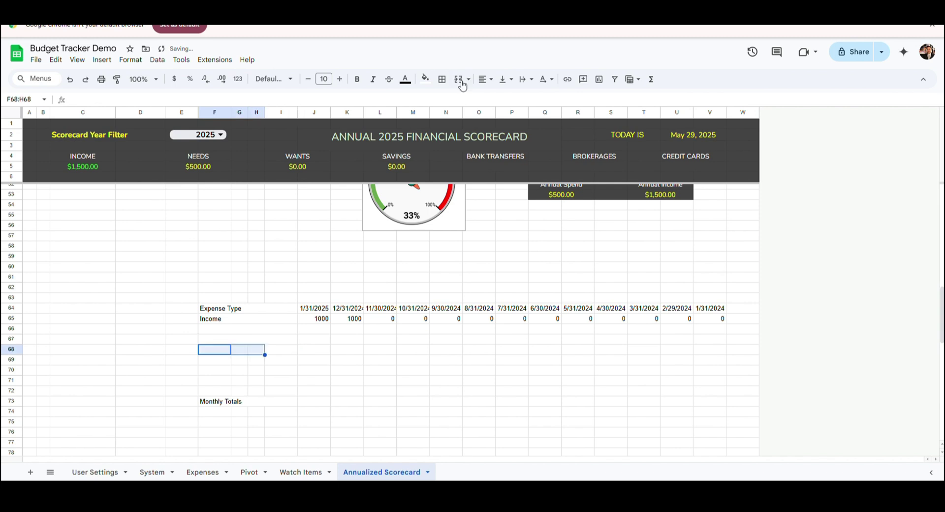
click(462, 85)
key(Down)
key(shift+Right)
key(shift+Right)
key(shift+Right)
click(462, 86)
key(Down)
key(shift+Right)
key(shift+Right)
key(shift+Right)
click(462, 85)
key(Down)
key(shift+Right)
key(shift+Right)
key(shift+Right)
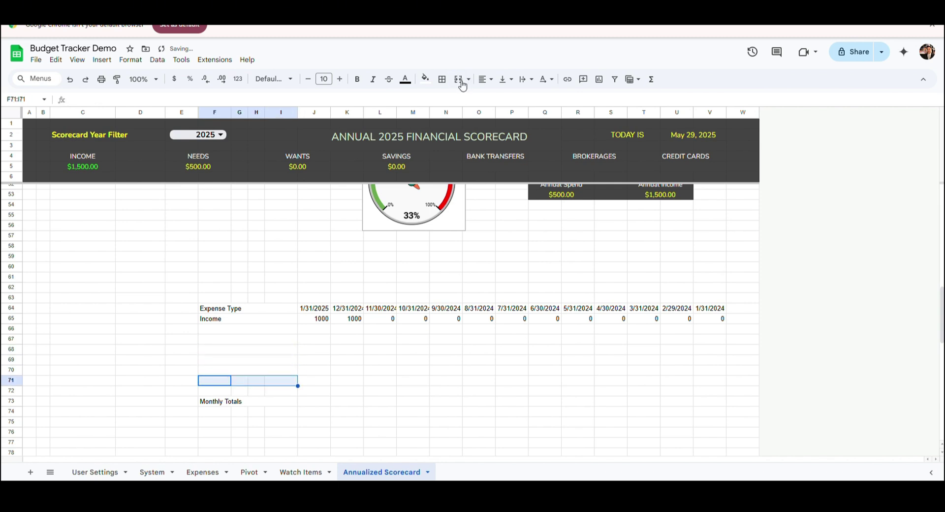
click(462, 85)
key(Down)
key(shift+Right)
key(shift+Right)
key(shift+Right)
click(462, 85)
Step: Add a dropdown from the range =System!$G$3:$G$82 to the merged expense type cells F66:I72
key(shift+Up)
key(shift+Up)
key(shift+Up)
key(shift+Up)
key(shift+Up)
key(shift+Up)
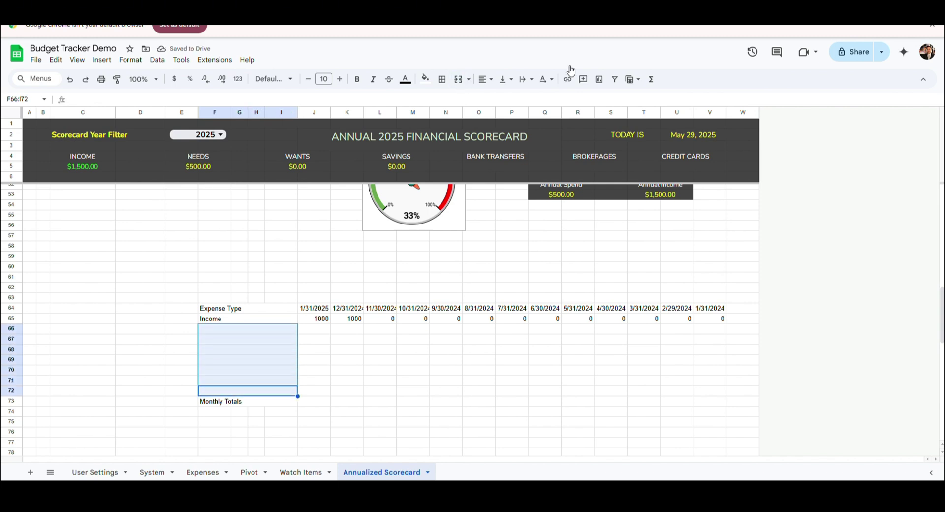
click(102, 59)
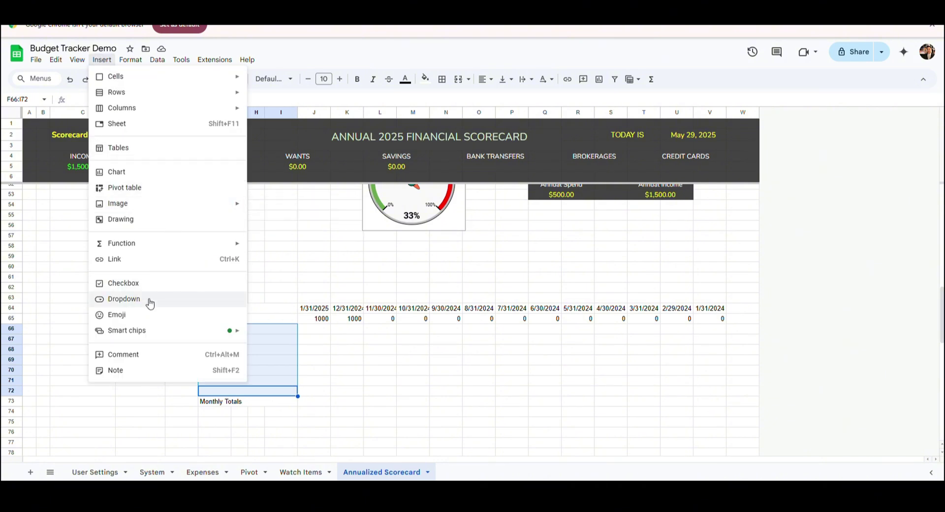
click(149, 301)
click(812, 169)
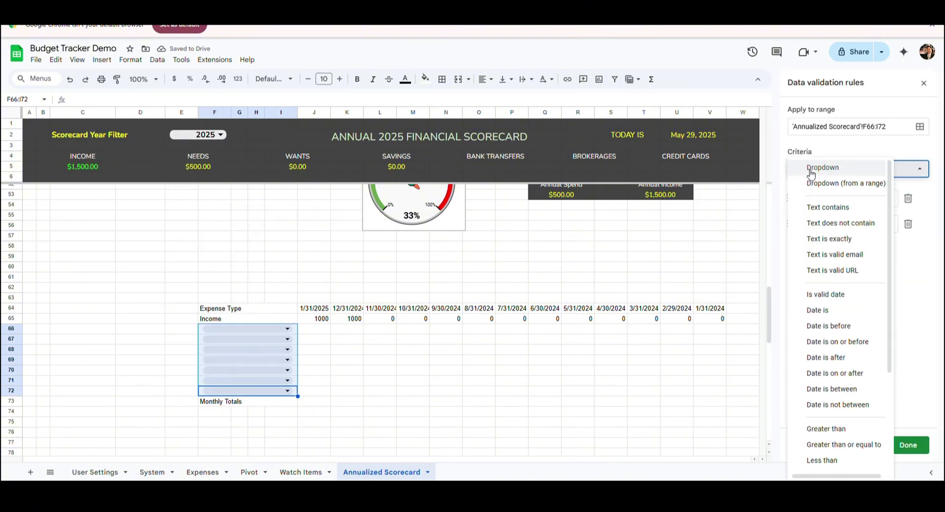
click(807, 184)
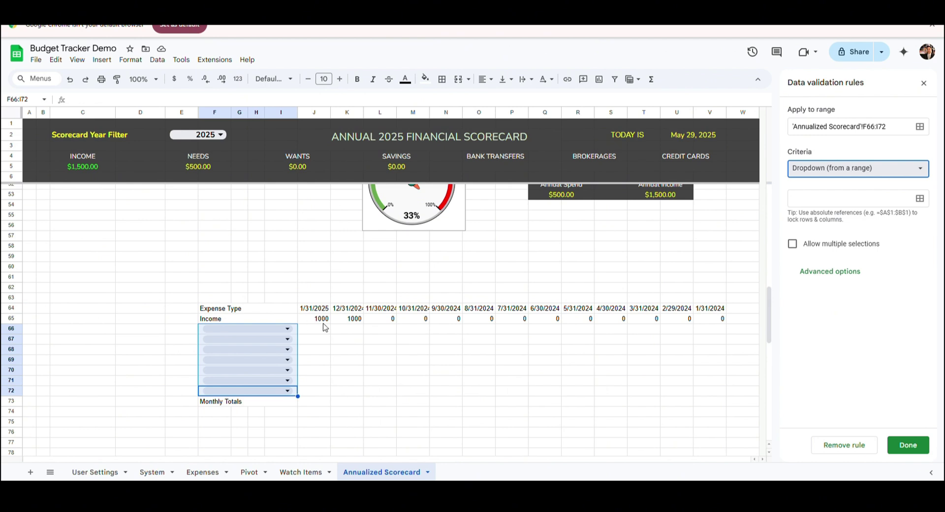
click(842, 199)
text(=System!$G$3:$G$82)
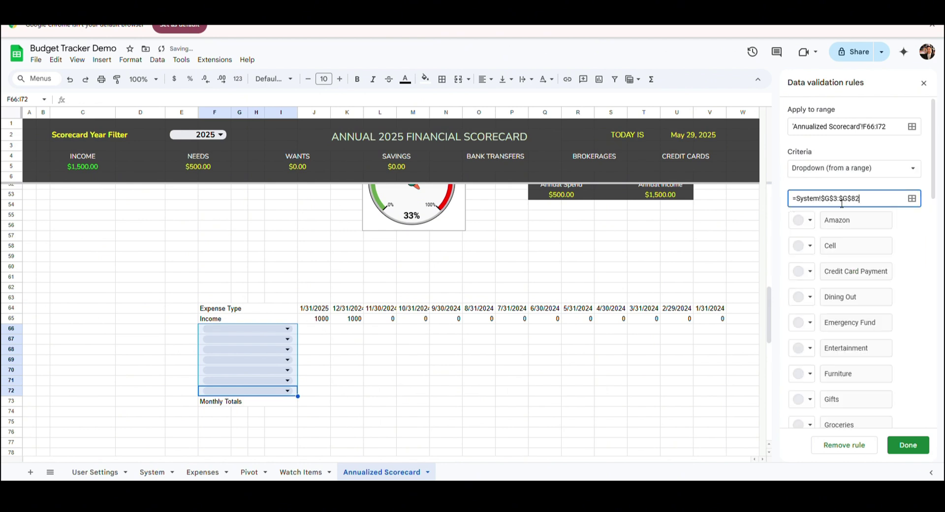
click(860, 198)
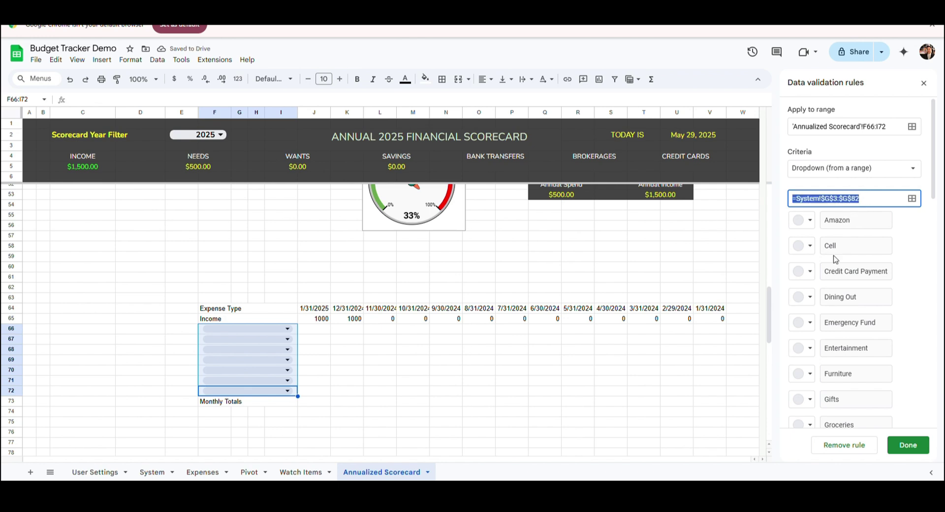
click(905, 444)
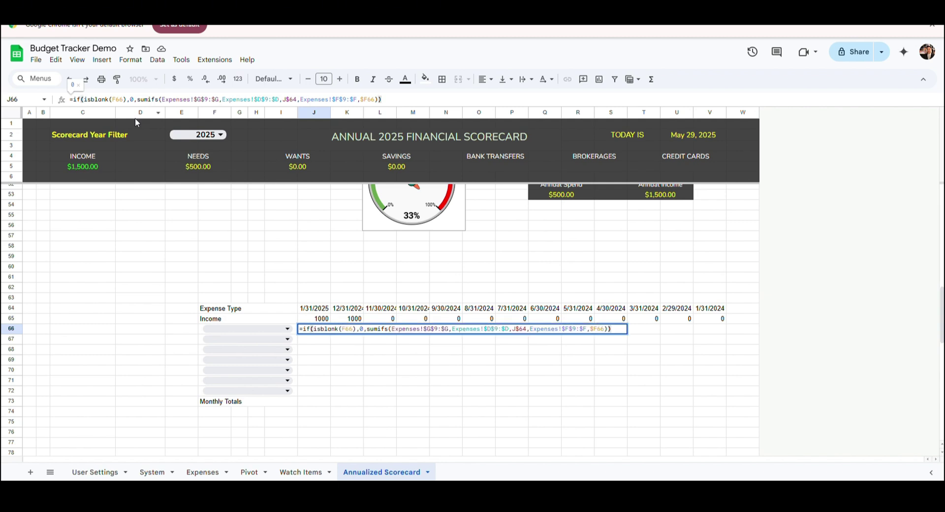
Step: Enter =if(isblank(F66),0,sumifs(Expenses!$G$9:$G,Expenses!$D$9:$D,J$64,Expenses!$F$9:$F,$F66)) in J66 and paste the formula only through J66:V72
key(Return)
key(Up)
key(ctrl+c)
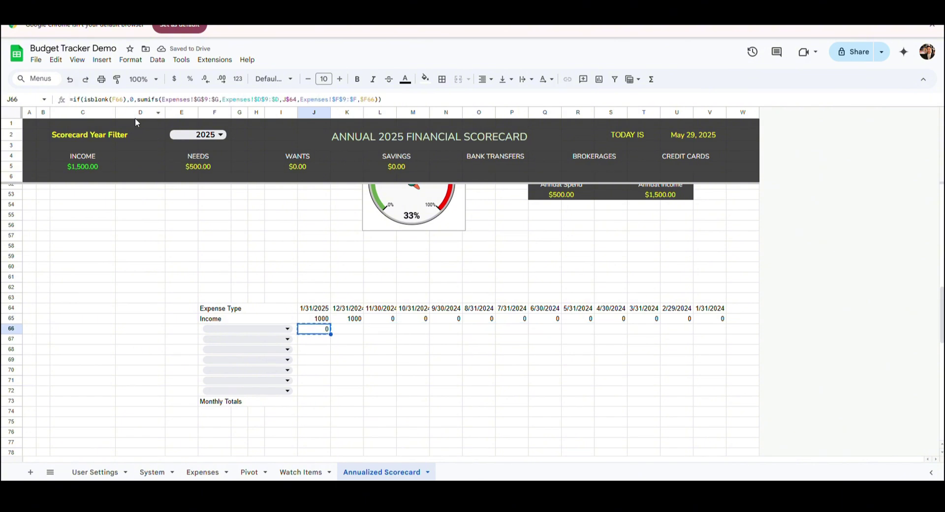
key(shift+Down)
key(shift+Down)
key(shift+Down)
key(shift+Down)
key(shift+Down)
key(shift+Down)
key(shift+Right)
key(shift+Right)
key(shift+Right)
key(shift+Right)
key(shift+Right)
key(shift+Right)
key(shift+Right)
key(shift+Right)
key(shift+Right)
key(shift+Right)
key(shift+Right)
key(shift+Right)
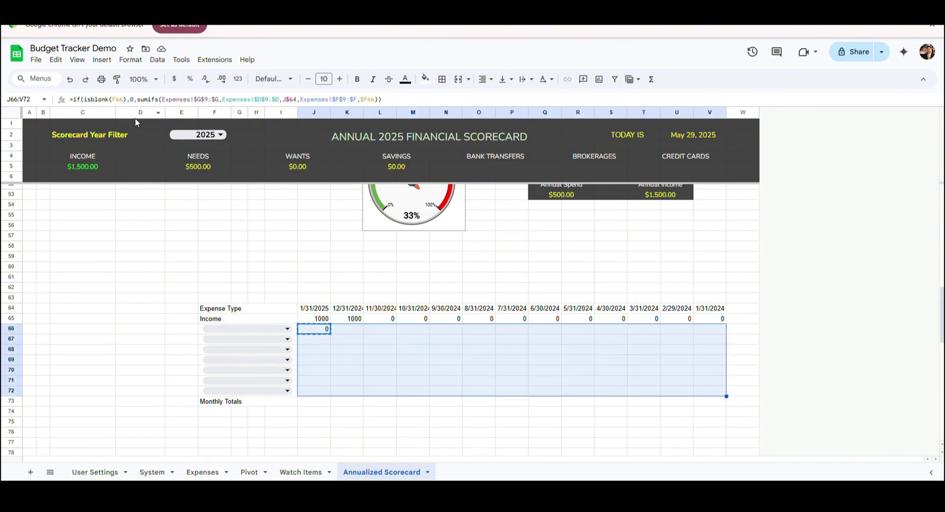
click(55, 60)
mouse_move(86, 163)
click(238, 197)
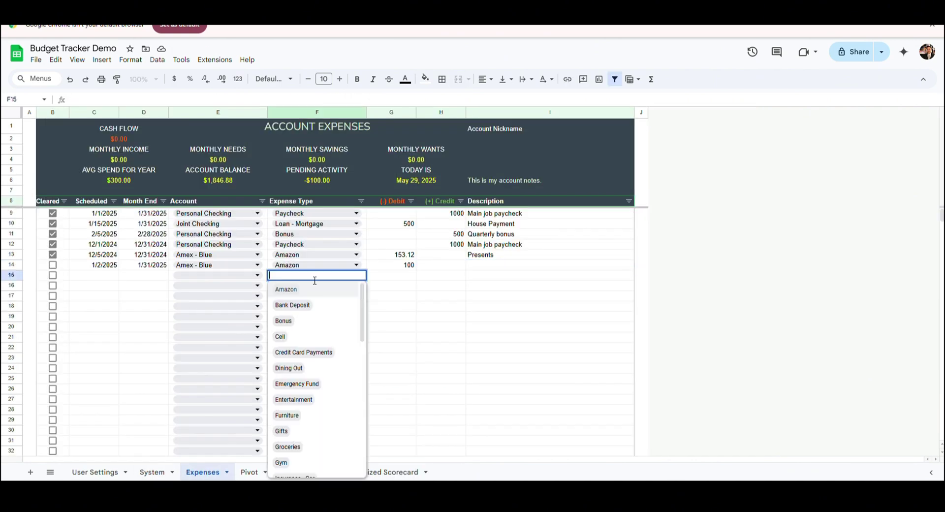
Step: Record a Dining Out expense in row 15 of the Expenses sheet dated 12/4/2024 on Amex - Blue, with debit 200 and description Fancy
click(317, 368)
double_click(94, 275)
text(12/4/2024)
click(401, 275)
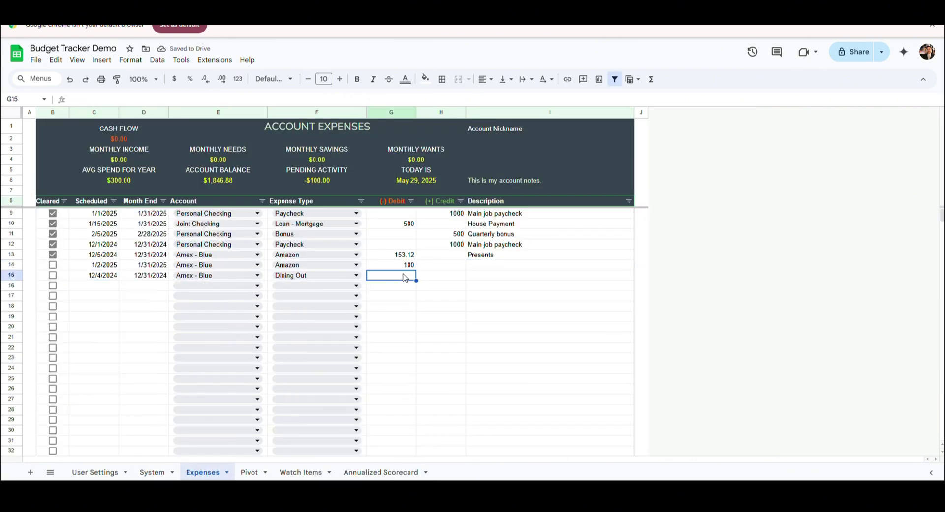
text(300)
key(Tab)
key(Tab)
text(Fancy)
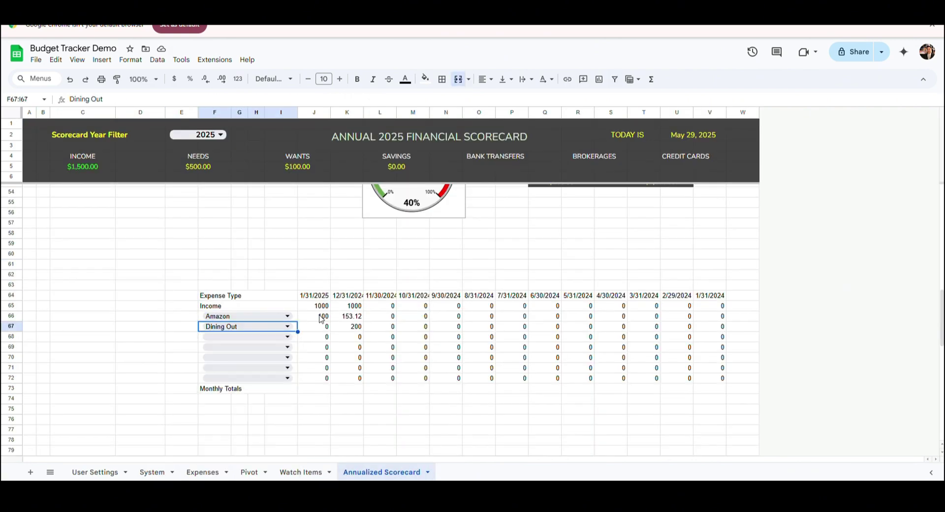
Step: Enter =SUM(J66:J72) in J73 of the Annualized Scorecard and paste the formula only across the Monthly Totals row to V73
click(314, 388)
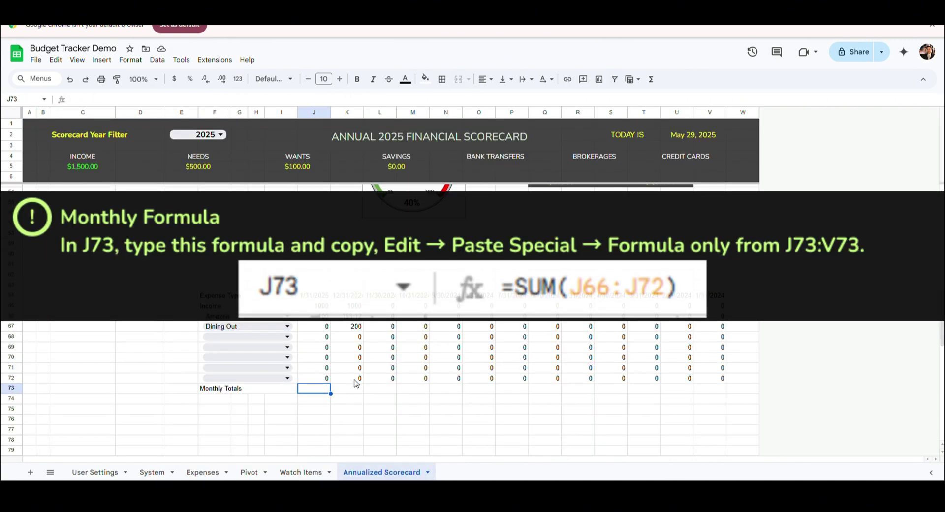
key(ctrl+v)
key(shift+Right)
key(shift+Right)
key(shift+Right)
key(shift+Right)
key(shift+Right)
key(shift+Right)
key(shift+Right)
key(shift+Right)
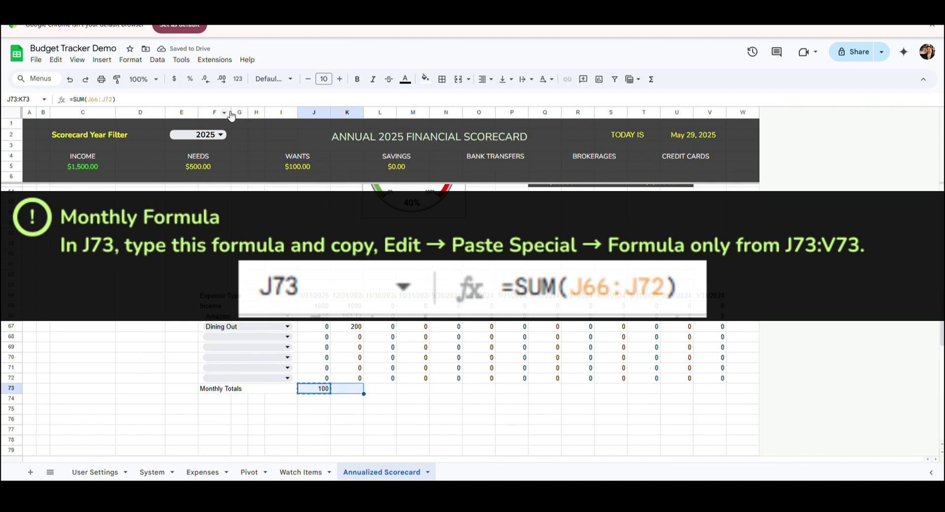
key(shift+Right)
key(shift+Right)
key(shift+Right)
key(shift+Right)
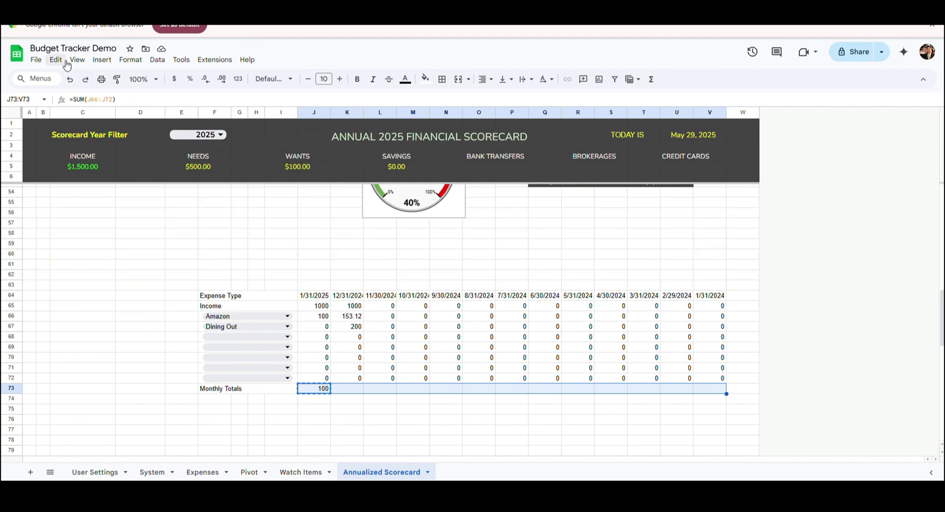
click(56, 59)
mouse_move(110, 162)
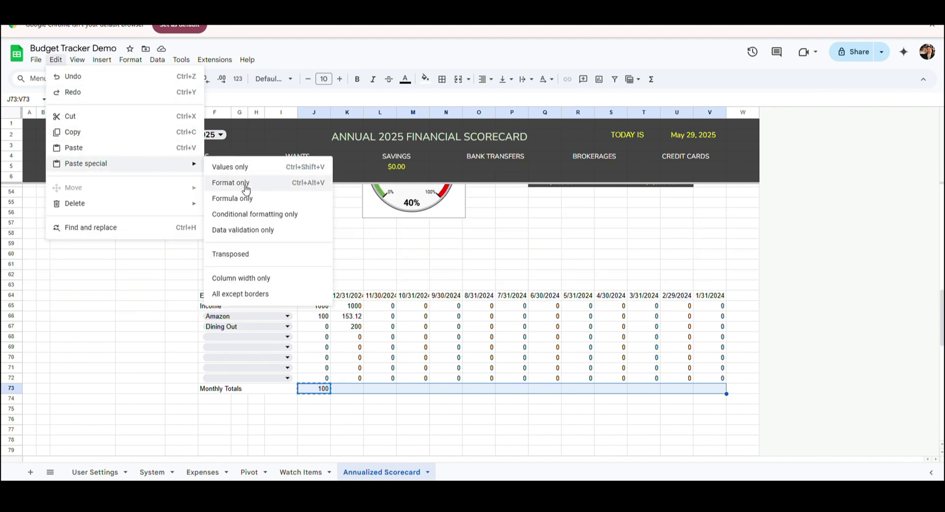
click(250, 198)
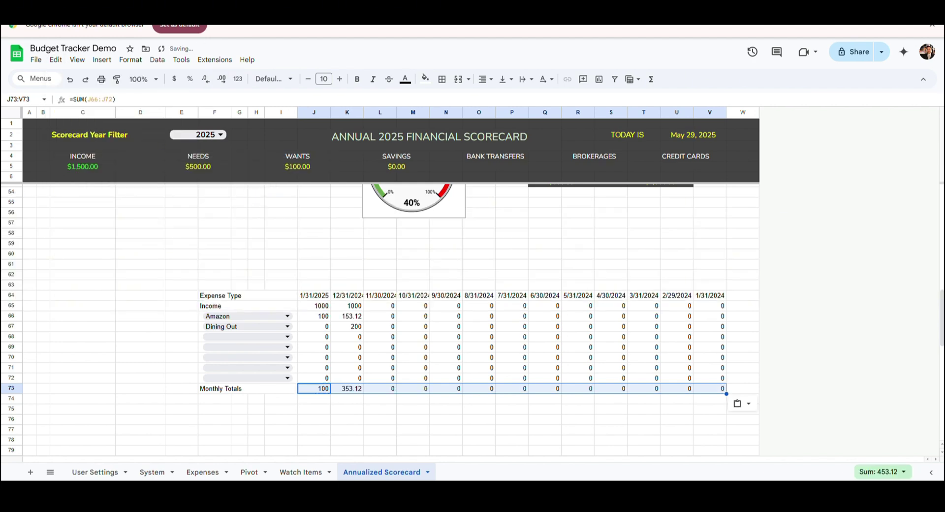
Step: Enter the header Totals in W64 and the formula =sum(J65:V65) in W65
click(742, 295)
text(Totals)
key(Return)
text(=sum(J65:V65))
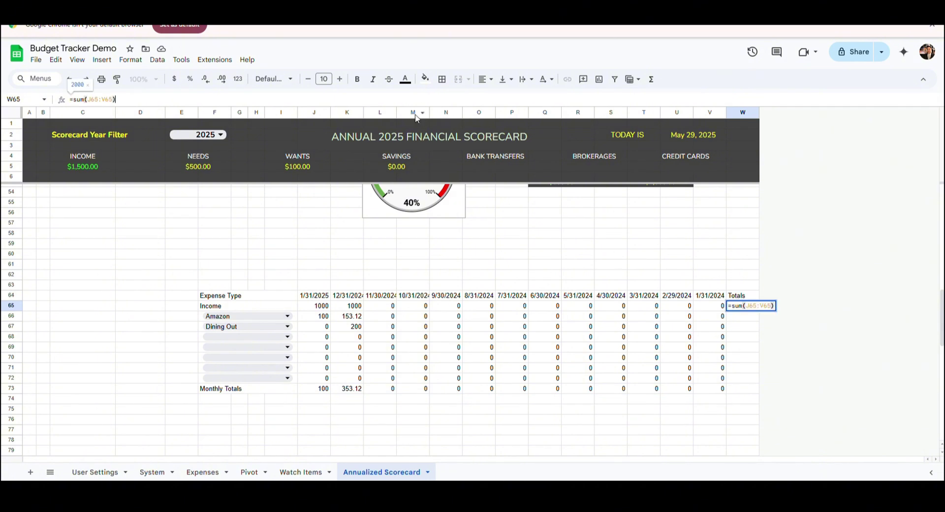
key(Return)
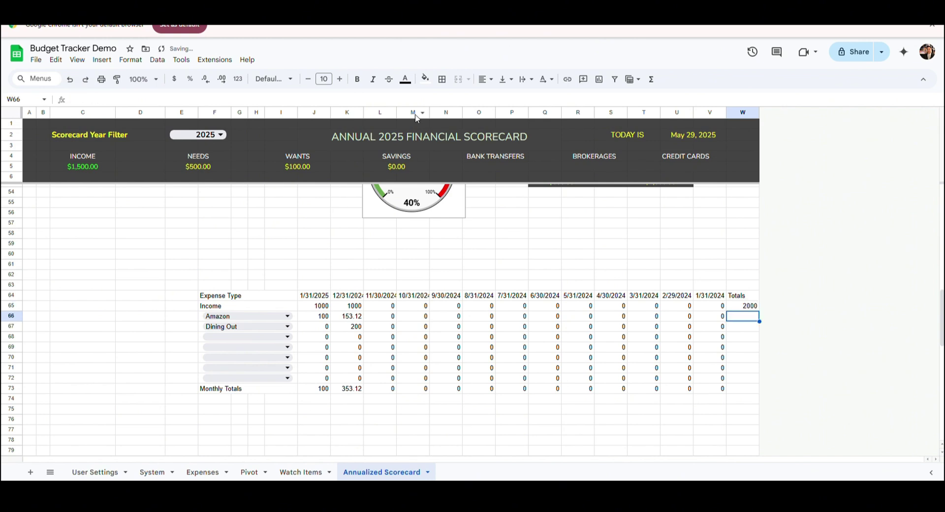
Step: Copy the row total formula from W65 down through W72 as formula only
key(Up)
key(ctrl+c)
key(shift+Down)
key(shift+Down)
key(shift+Down)
key(shift+Down)
key(shift+Down)
key(shift+Down)
key(shift+Down)
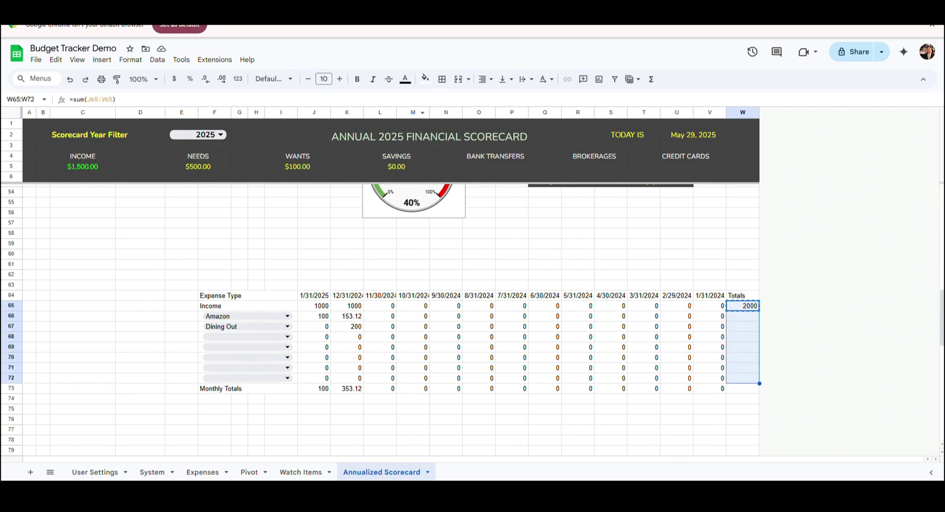
click(55, 60)
mouse_move(127, 164)
click(253, 194)
click(446, 409)
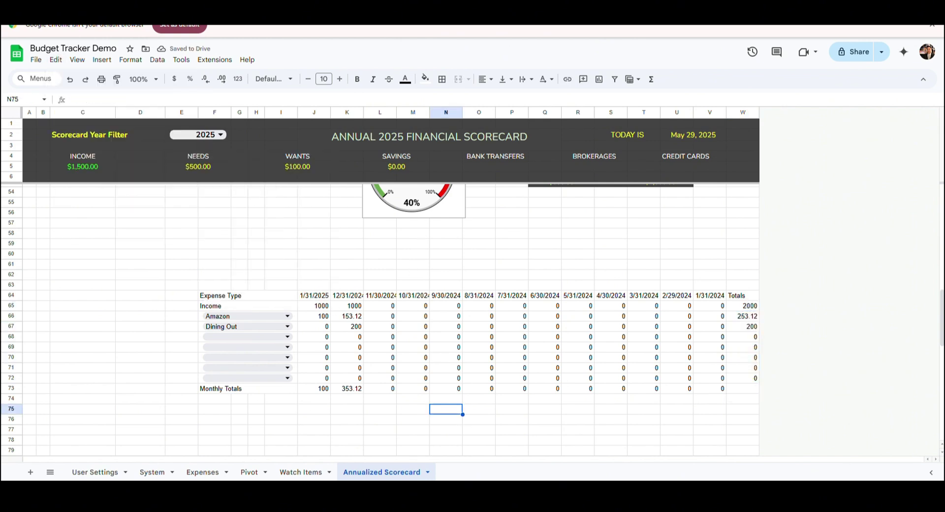
Step: Apply a white-to-red color scale conditional format to the monthly values in J65:V72
drag(324, 308, 712, 379)
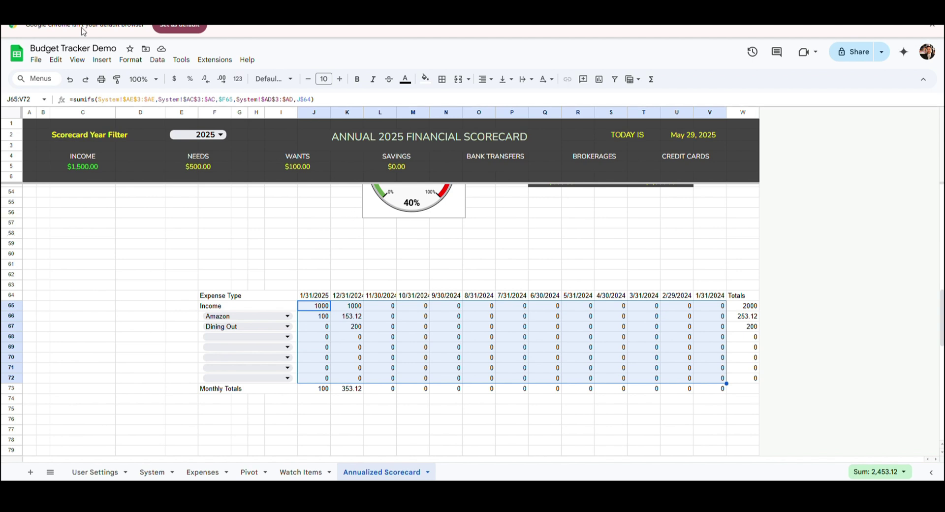
click(130, 59)
click(200, 260)
click(887, 112)
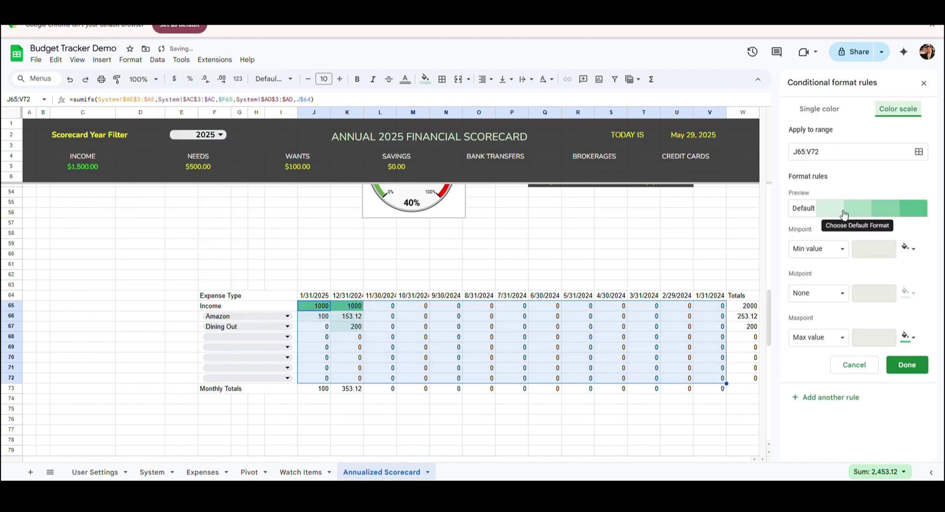
click(846, 213)
click(880, 283)
click(908, 364)
click(481, 412)
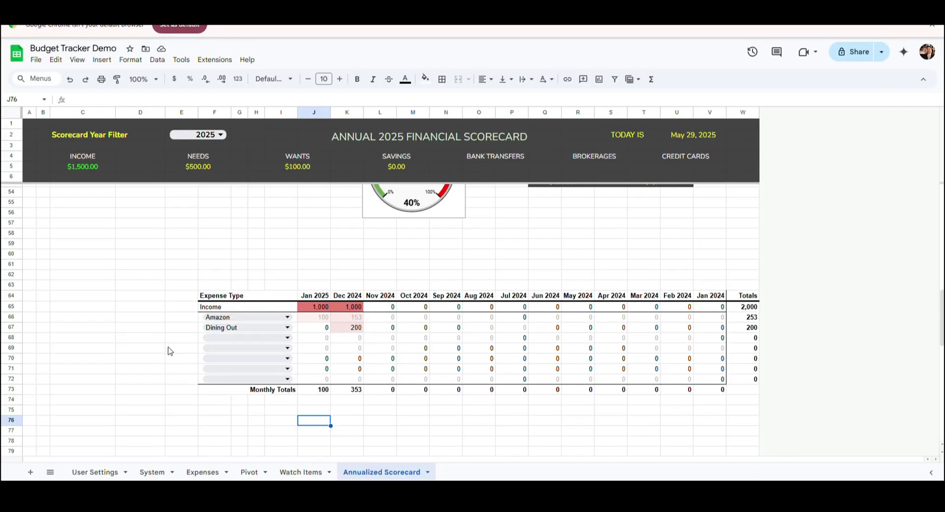
click(325, 318)
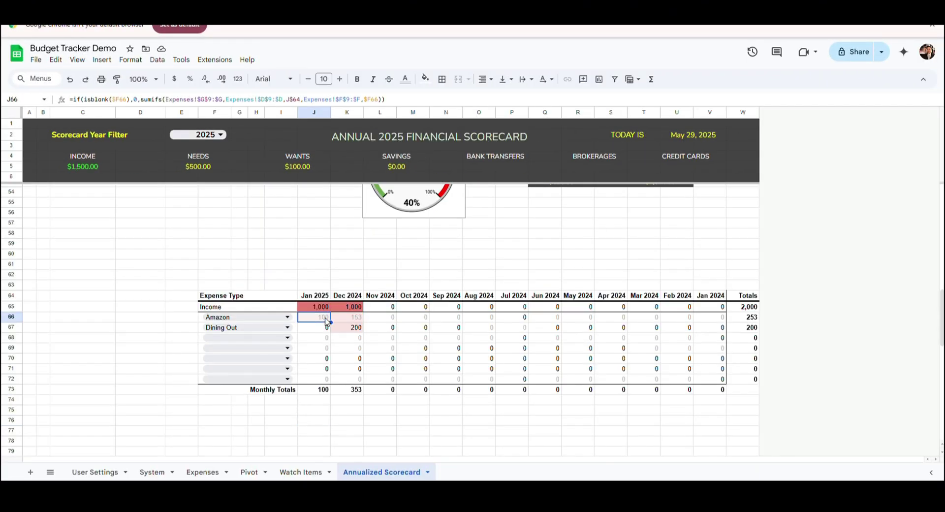
click(194, 419)
click(182, 264)
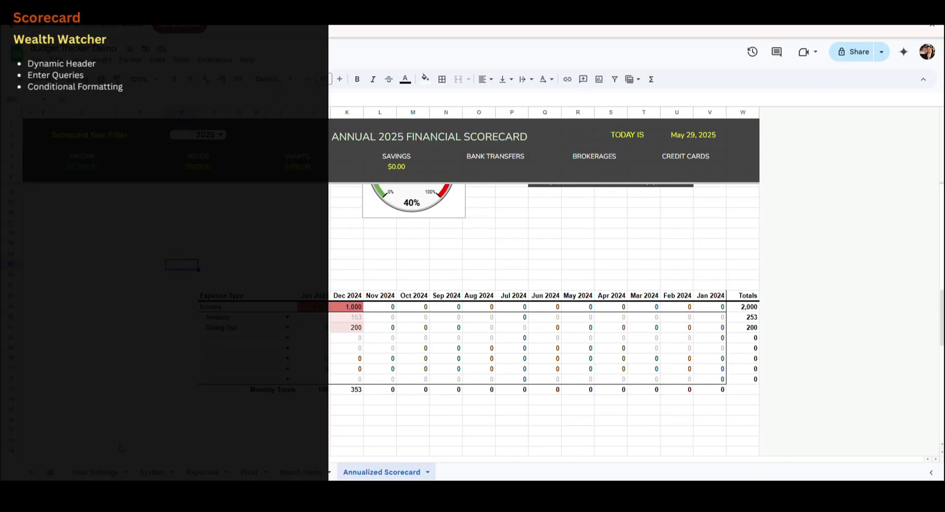
Step: Enter the dynamic header ="WEALTH WATCHER - "&E2 in the merged cell B78:E78
click(103, 443)
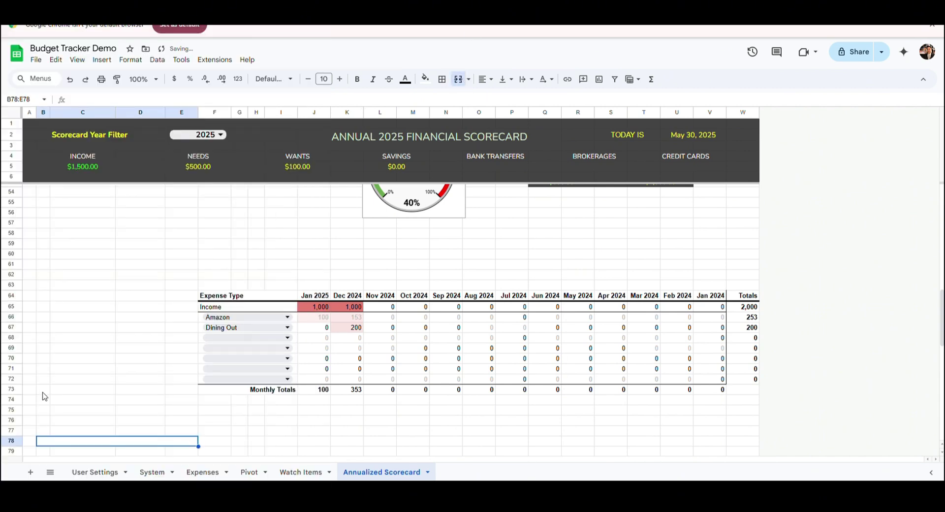
click(121, 101)
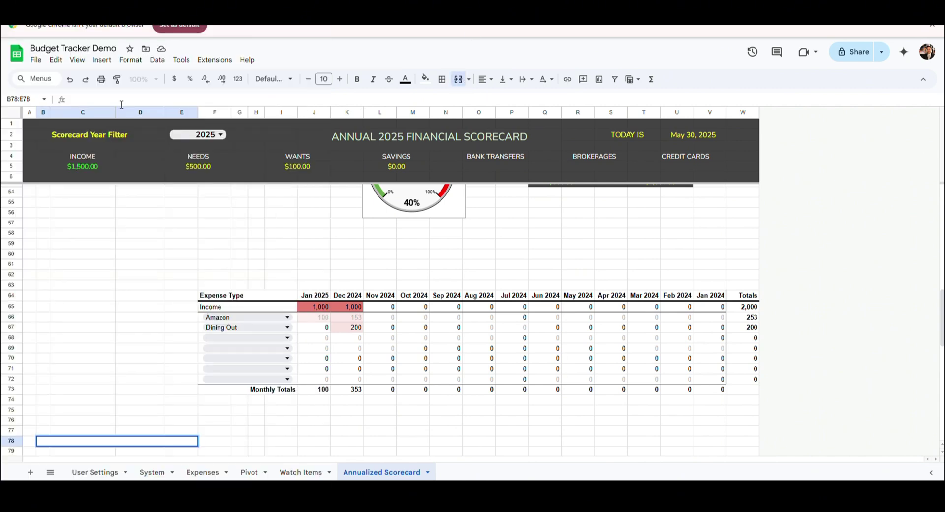
text(="WEALTH WATCHER - "&E2)
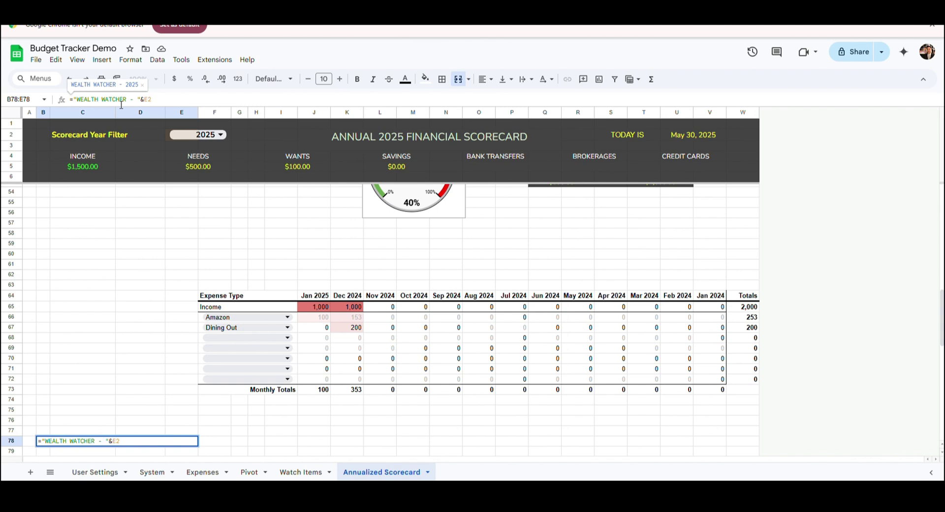
key(Return)
scroll(224, 219, down, 2)
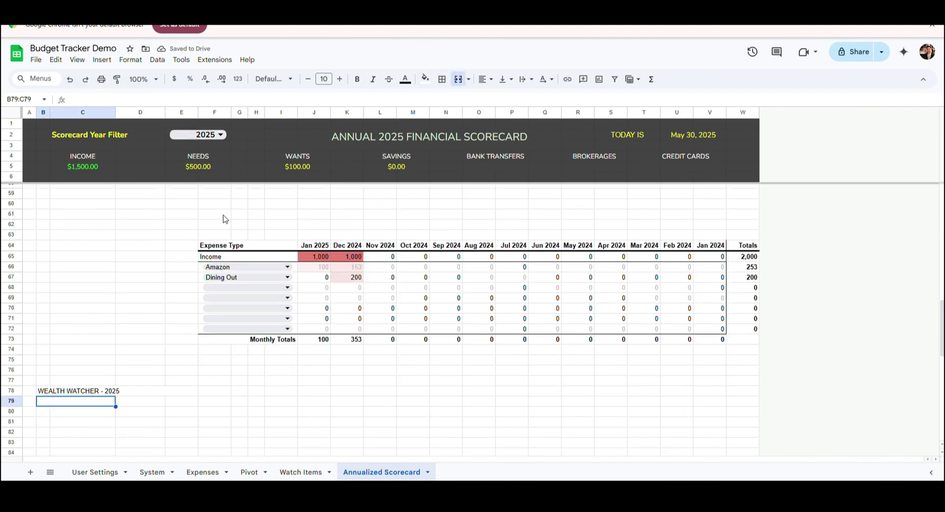
Step: Enter Nutrition Facts in B79, and merge D79:E79 to hold the header Actual
text(Nutrition Facts)
key(Tab)
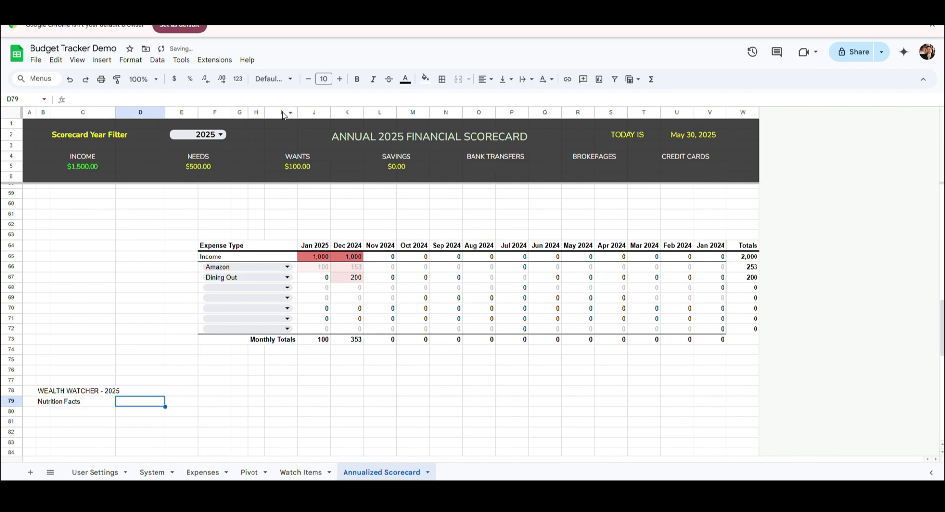
key(shift+Right)
click(457, 79)
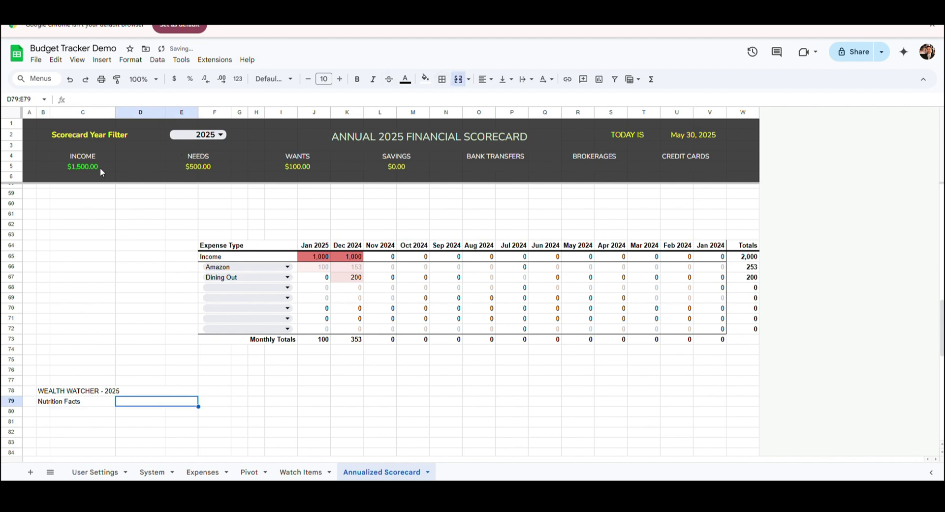
text(Actual)
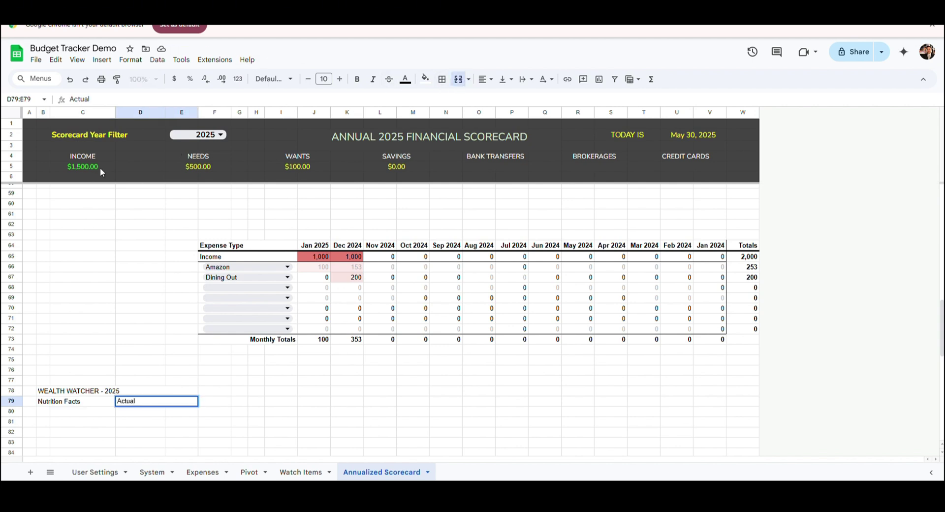
key(Return)
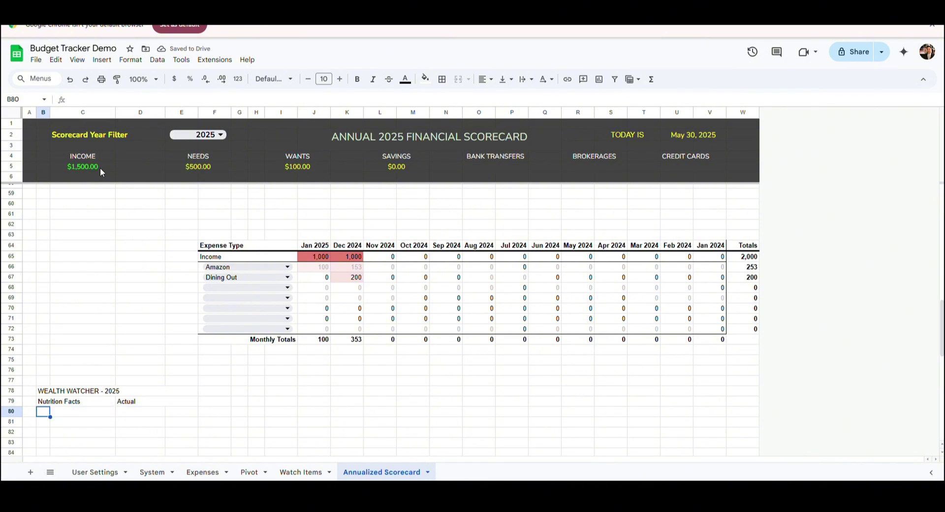
Step: Enter the section labels Bank Accounts in B80, Brokerage Accounts in B87 and Credit Cards in B92
text(Bank Accounts)
key(Return)
key(Down)
key(Down)
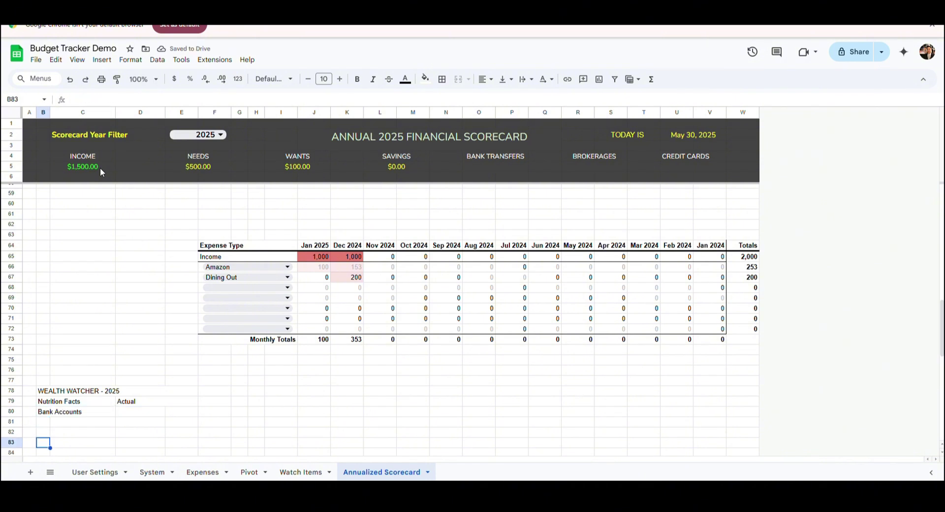
key(Down)
key(Down)
key(Down)
key(Down)
text(Brokerage Accounts)
key(Return)
key(Down)
key(Down)
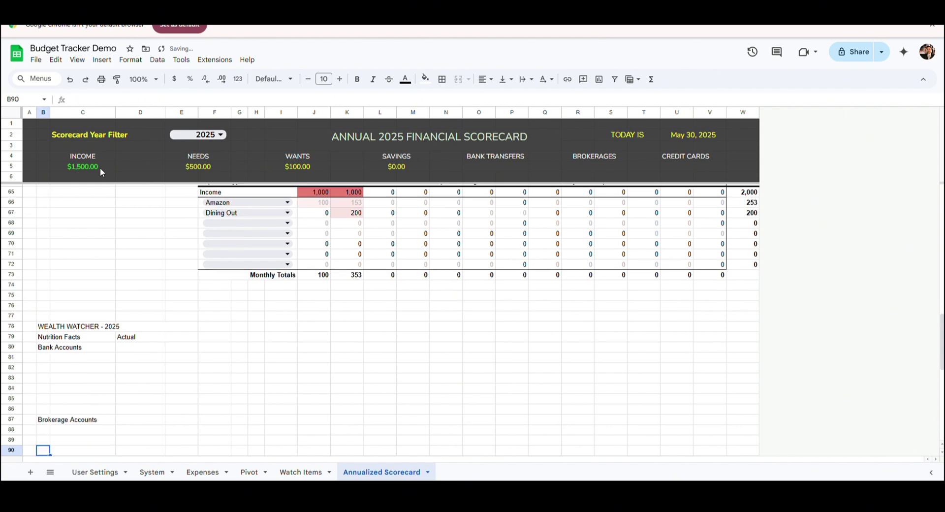
key(Down)
key(Down)
text(Credit Cards)
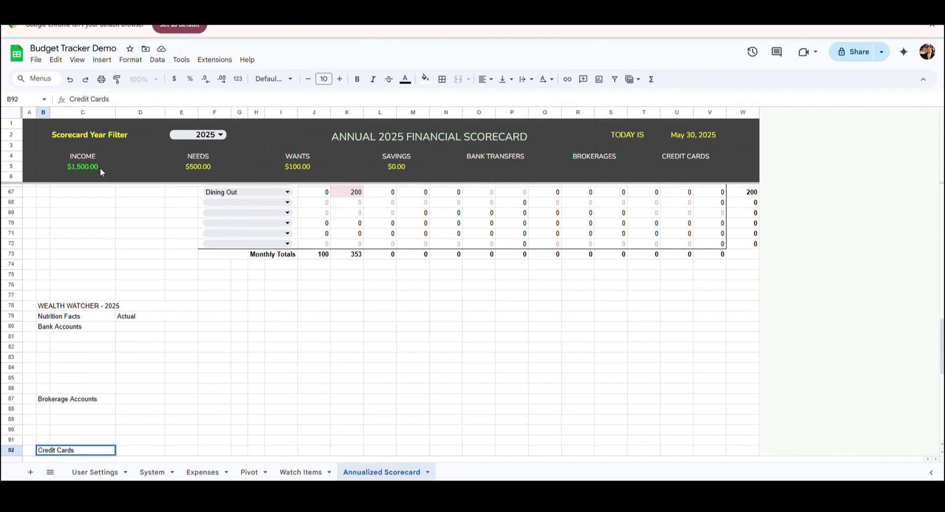
Step: Add the amount column headers in column D: Transferred in D80, Spent in D87 and Spent in D92
key(Up)
key(Up)
key(Up)
key(Up)
key(Up)
key(Up)
key(Up)
key(Up)
key(Up)
key(Up)
key(Up)
key(Up)
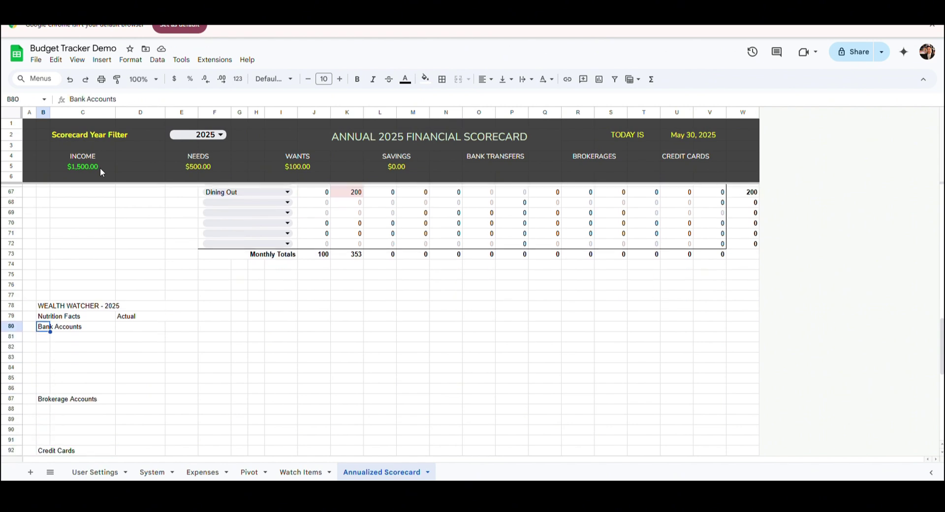
key(Right)
key(Right)
text(Transferred)
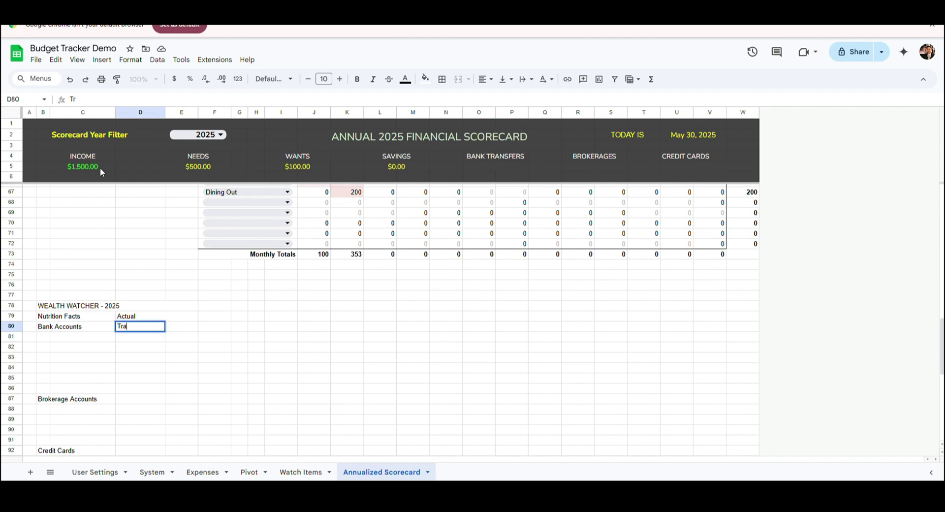
key(Down)
key(Down)
key(Down)
key(Down)
key(Down)
key(Down)
key(Down)
text(Spent)
key(Down)
key(Down)
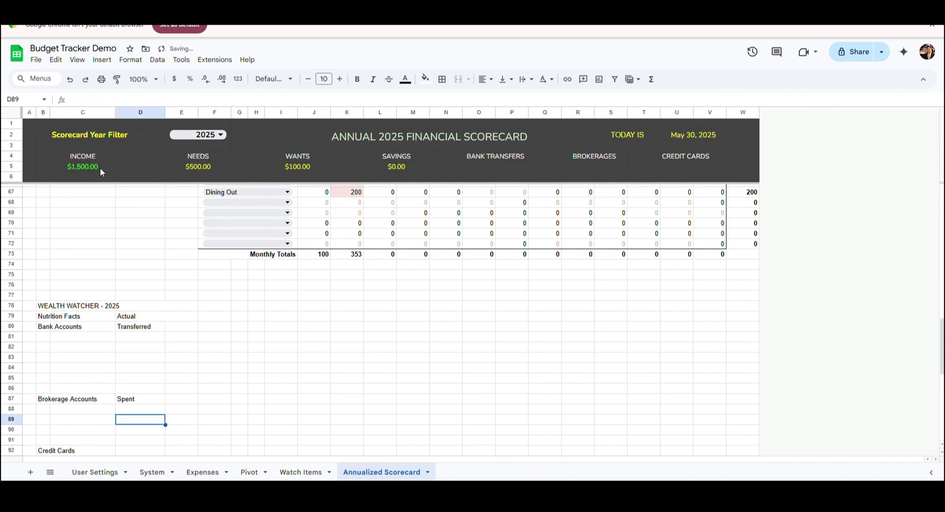
key(Down)
key(Down)
key(Down)
text(Spent)
Step: Enter a % header in E80, E87 and E92 for the three account sections
key(Up)
key(Up)
key(Up)
key(Up)
key(Right)
text(%)
key(Return)
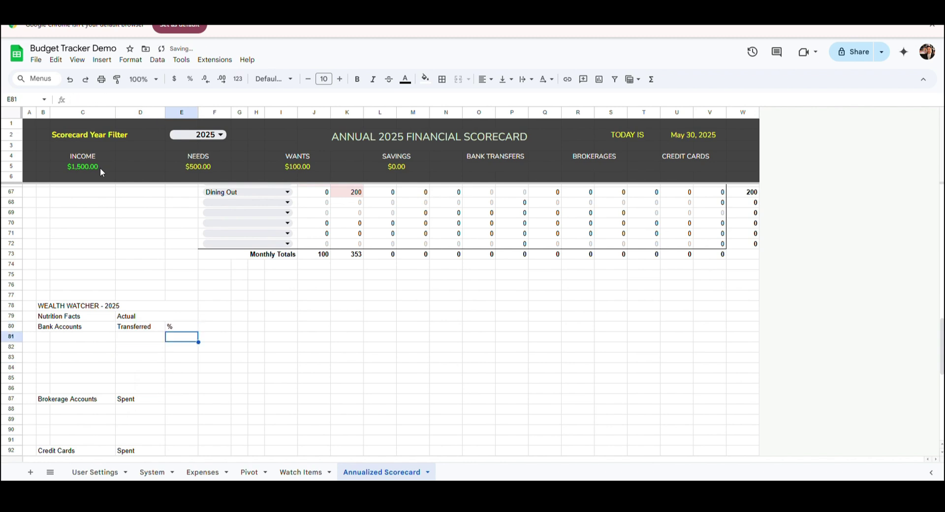
key(Down)
key(Down)
key(Down)
key(Down)
key(Down)
key(Down)
text(%)
key(Return)
key(Down)
key(Down)
key(Down)
key(Down)
text(%)
key(Return)
key(Down)
key(Down)
key(Down)
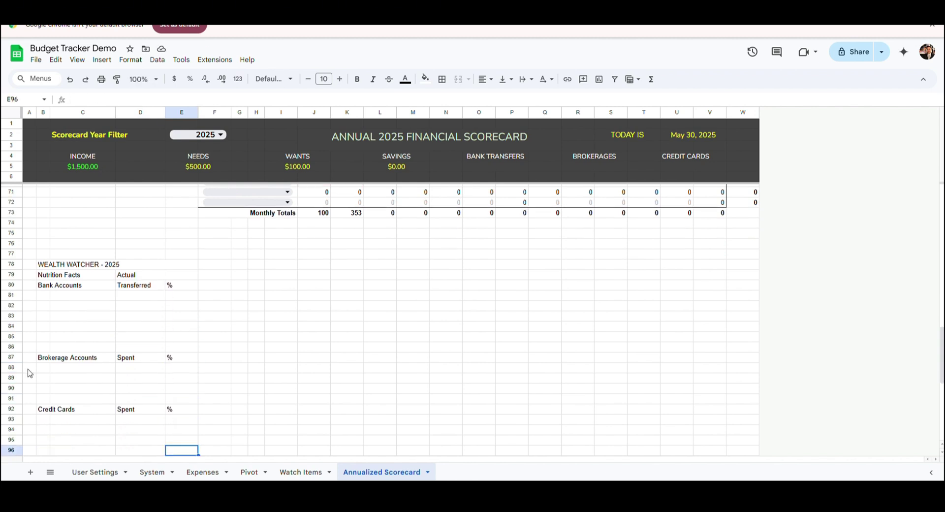
Step: Enter the row label Total in C86, C91 and C99 to close each account section
click(55, 347)
text(Totals)
key(Return)
key(Down)
key(Down)
key(Down)
key(Down)
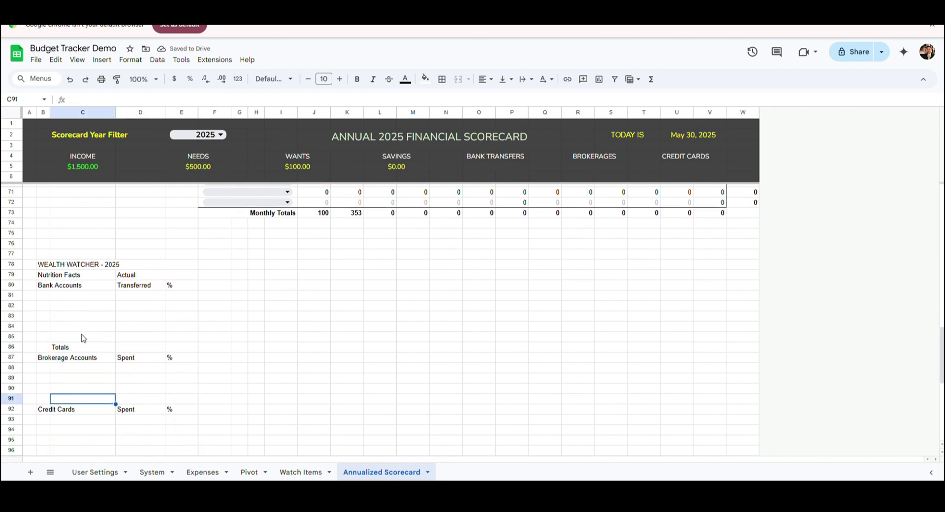
text(Total)
click(69, 347)
text(Total)
key(Return)
key(Down)
key(Down)
key(Down)
key(Down)
key(Down)
key(Down)
key(Down)
key(Down)
key(Down)
key(Down)
key(Down)
key(Down)
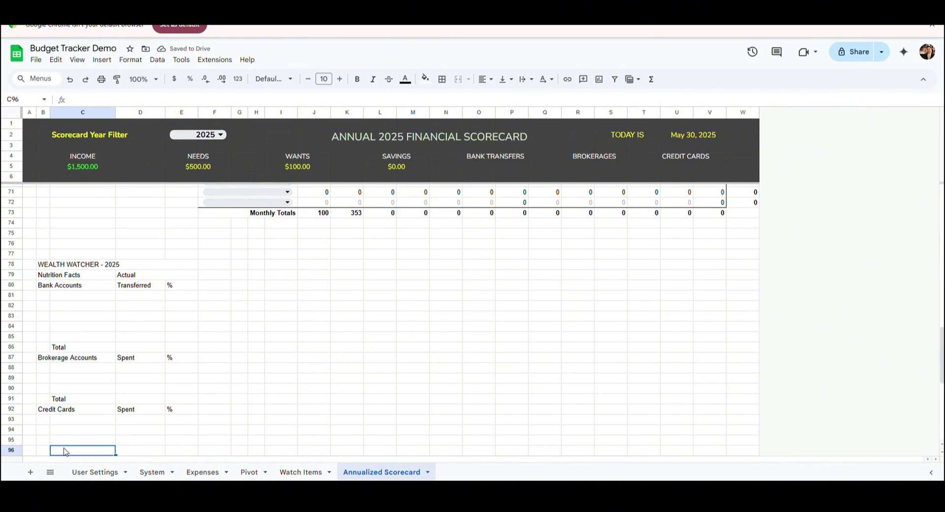
text(Total)
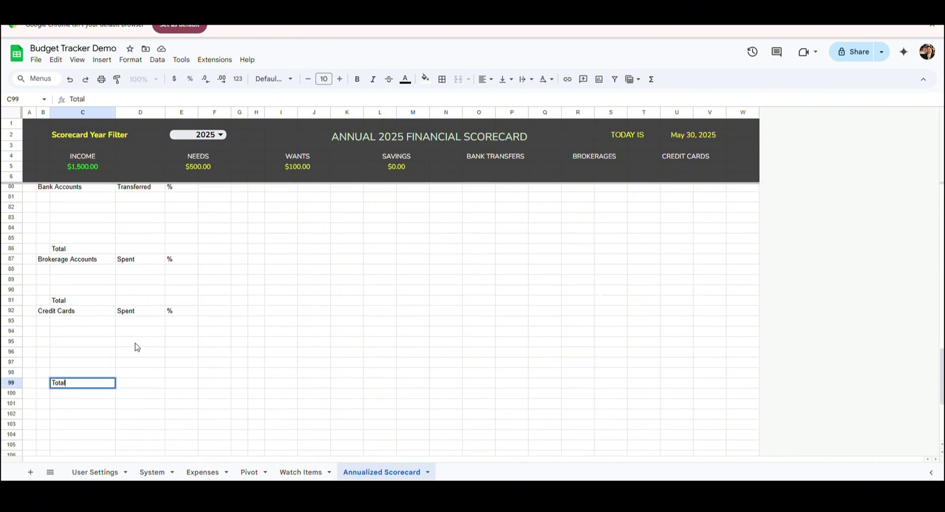
Step: Enter an IFERROR query in C81 listing sum(G) by E from Expenses!D9:H for accounts matching System!L7 and the year in E2
click(83, 197)
click(118, 101)
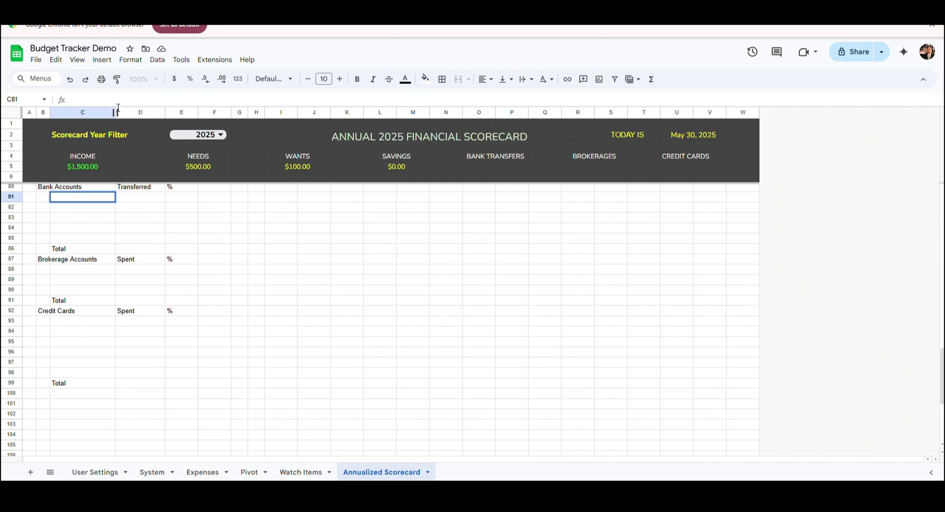
text(=iferror(query({query(Expenses!D9:H,"select E,sum(G) where E matches "&System!L7&" and year(D)="&E2&" group by E order by sum(G) desc limit 4 label sum(G) ''");query(System!M3:N9,"select *")},"select * limit 4")," "))
key(Return)
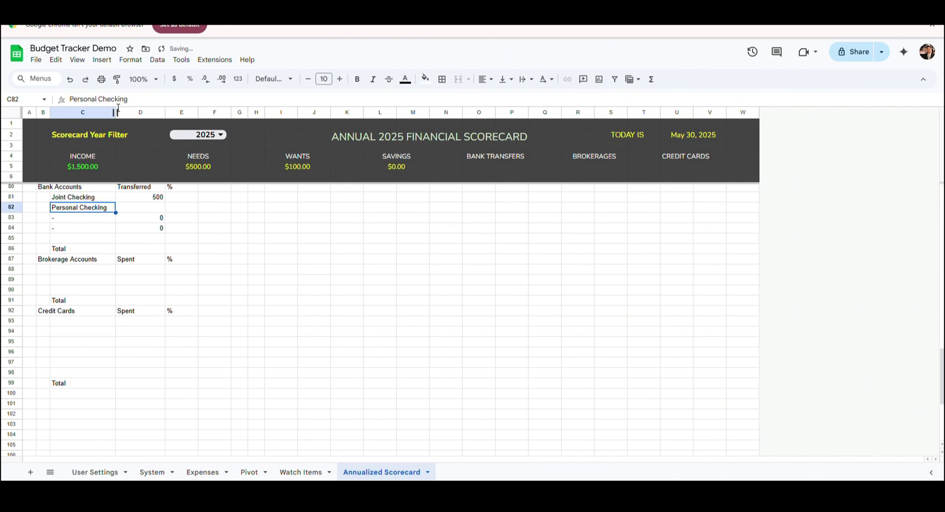
Step: Enter the bank accounts' Other query in C85, returning sum(G) minus sum(D81:D84) for System!L7 and the year in E2
key(Down)
key(Down)
key(Down)
click(119, 101)
text(=query(Expenses!D9:H,"select 'Other',sum(G)-"&sum(D81:D84)&" where E matches "&System!L7&" and year(D)="&E2&" group by 'Other' label 'Other' '',sum(G)-"&sum(D81:D84)&" ''"))
key(Return)
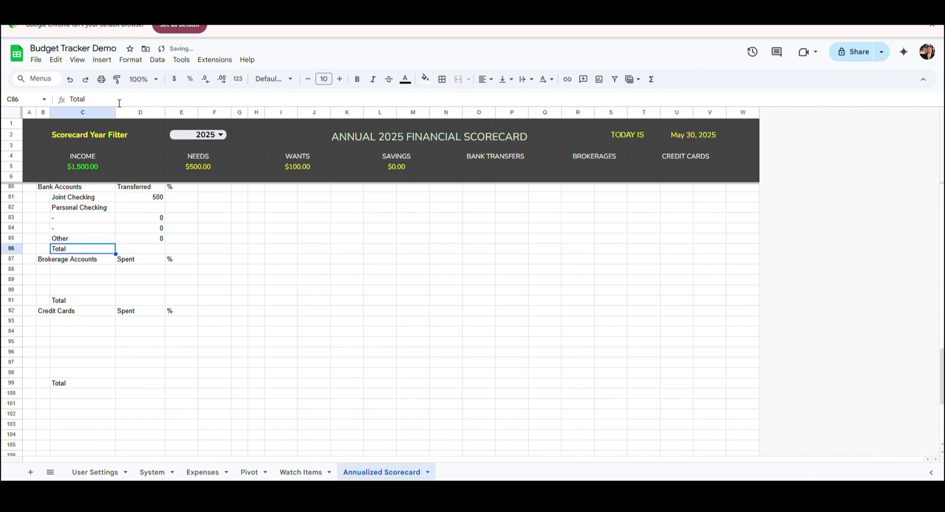
Step: Enter an IFERROR query in C88 listing sum(G) by E from Expenses!D9:H for accounts matching System!L8 and the year in E2
key(Down)
key(Down)
click(111, 105)
text(=iferror(query({query(Expenses!D9:H,"select E,sum(G) where E matches "&System!L8&" and year(D)="&E2&" group by E order by sum(G) desc limit 2 label sum(G) ''");query(System!M3:N9,"select *")},"select * limit 2")," "))
key(Return)
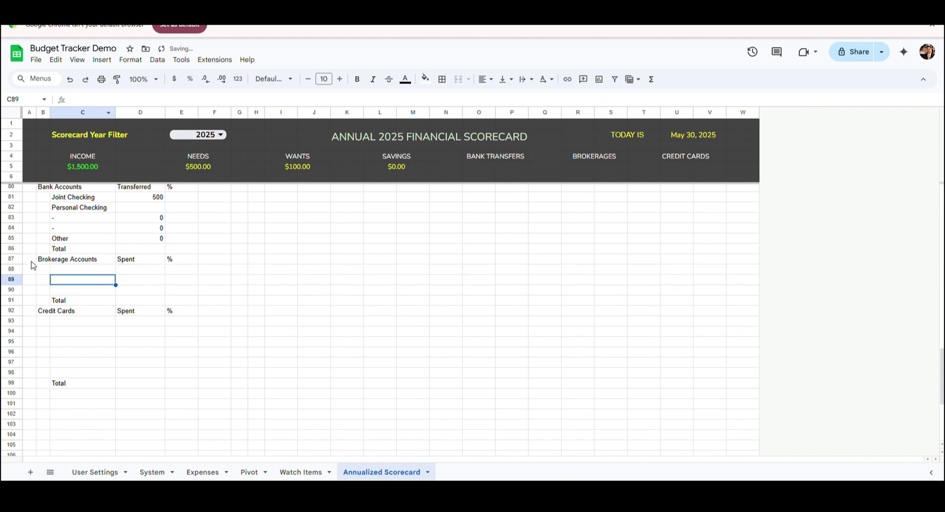
Step: Enter the brokerage accounts' Other query in C90, returning sum(G) minus sum(D88:D89) for System!L8 and the year in E2
key(Down)
click(127, 101)
text(=query(Expenses!D9:H,"select 'Other',sum(G)-"&sum(D88:D89)&" where E matches "&System!L8&" and year(D)="&E2&" group by 'Other' label 'Other' '',sum(G)-"&sum(D88:D89)&" ''"))
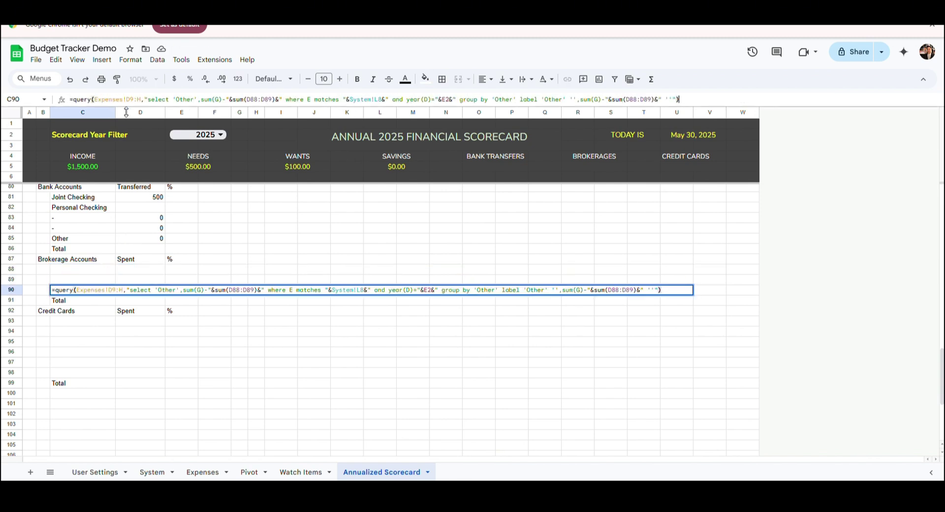
key(Return)
Step: Enter an IFERROR query in C93 listing the top 5 credit cards by sum(G) for System!L9 and year E2, padded with System!M3:N9
key(Down)
key(Down)
click(118, 101)
text(=iferror(query({query(Expenses!D9:H,"select E,sum(G) where E matches "&System!L9&" and year(D)="&E2&" group by E order by sum(G) desc limit 5 label sum(G) ''");query(System!M3:N9,"select *")},"select * limit 5")," "))
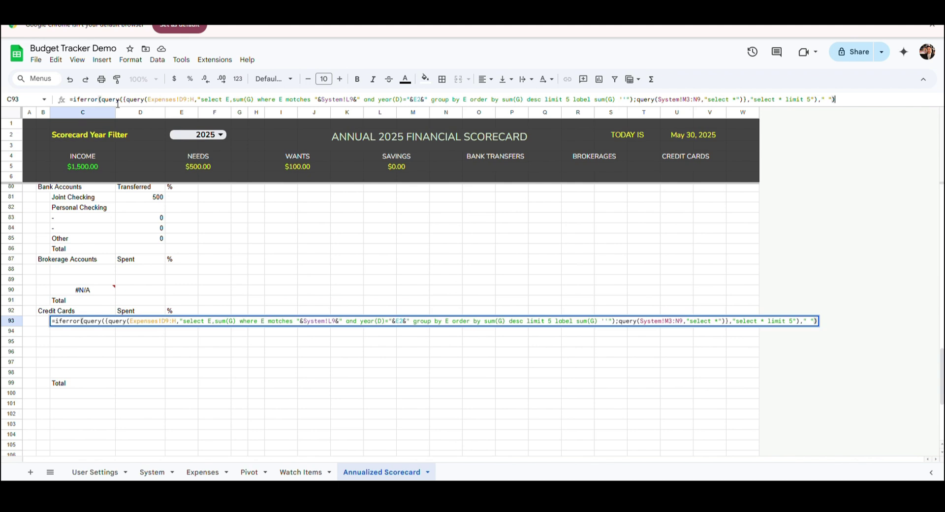
key(Return)
Step: Enter the credit cards' Other query in C98, returning sum(G) minus sum(D93:D97) for System!L9 and the year in E2
key(Down)
key(Down)
key(Down)
key(Down)
click(199, 107)
text(=query(Expenses!D9:H,"select 'Other',sum(G)-"&sum(D93:D97)&" where E matches "&System!L9&" and year(D)="&E2&" group by 'Other' label 'Other' '',sum(G)-"&sum(D93:D97)&" ''"))
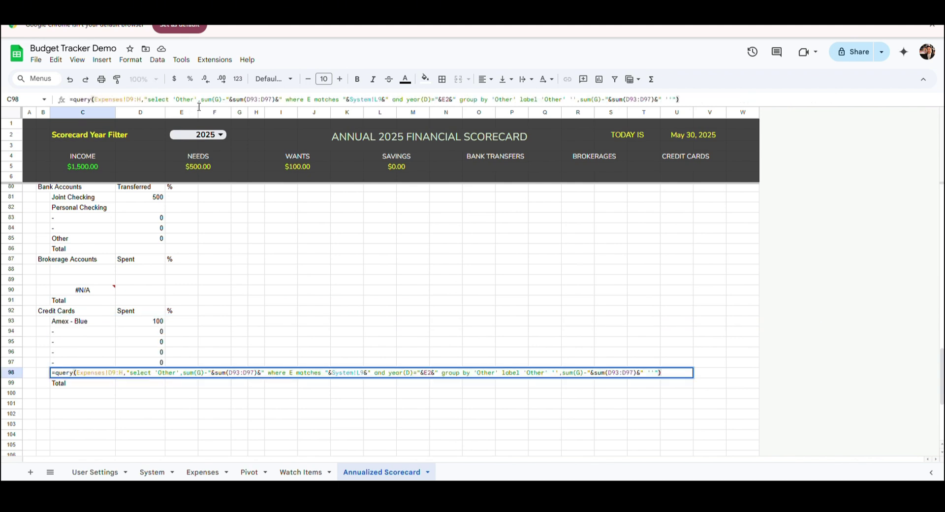
Step: Enter the section totals: =sum(D81:D85) in D86, =sum(D88:D90) in D91 and the credit card total in D99
click(139, 248)
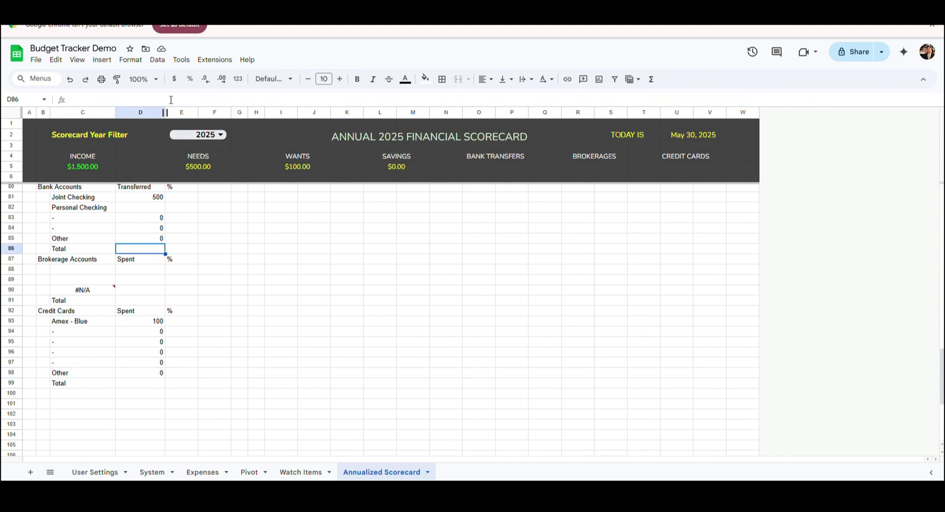
click(188, 100)
text(=sum(D81:D85))
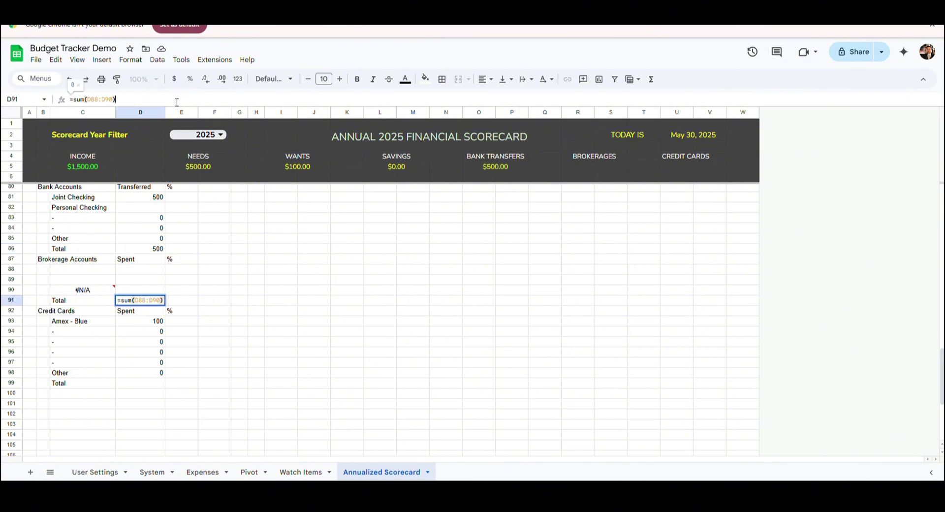
key(Return)
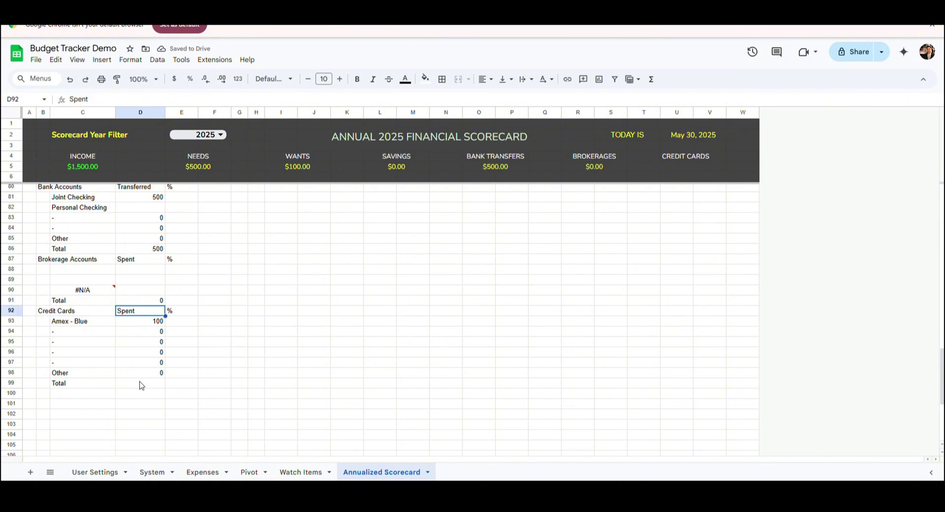
click(141, 385)
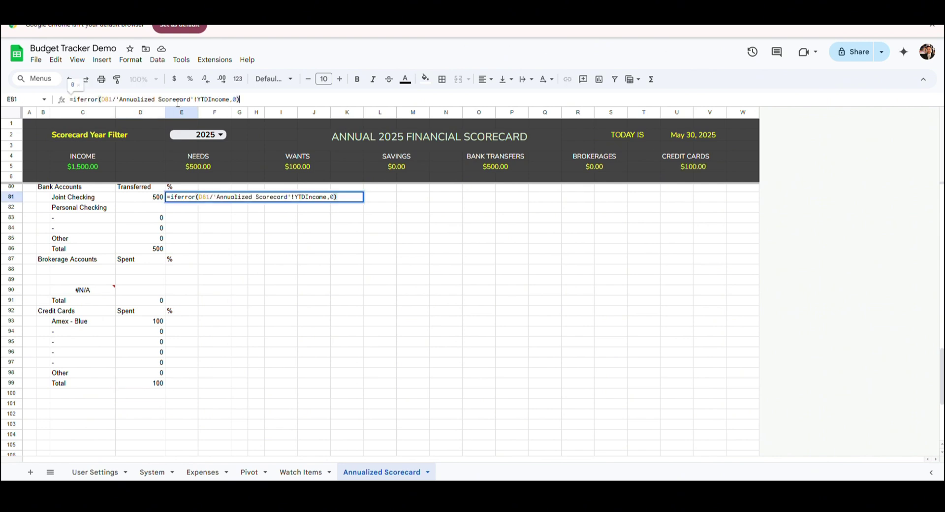
Step: Enter =iferror(D81/'Annualized Scorecard'!YTDIncome,0) in E81 and paste the formula only down through E86
key(Return)
key(Up)
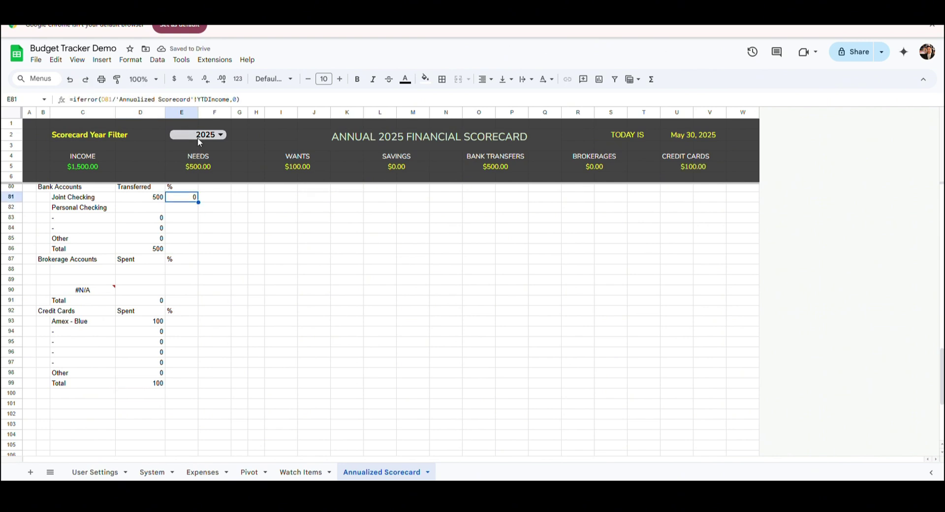
key(shift+Down)
key(shift+Down)
key(shift+Down)
key(shift+Down)
key(shift+Down)
click(56, 59)
mouse_move(95, 160)
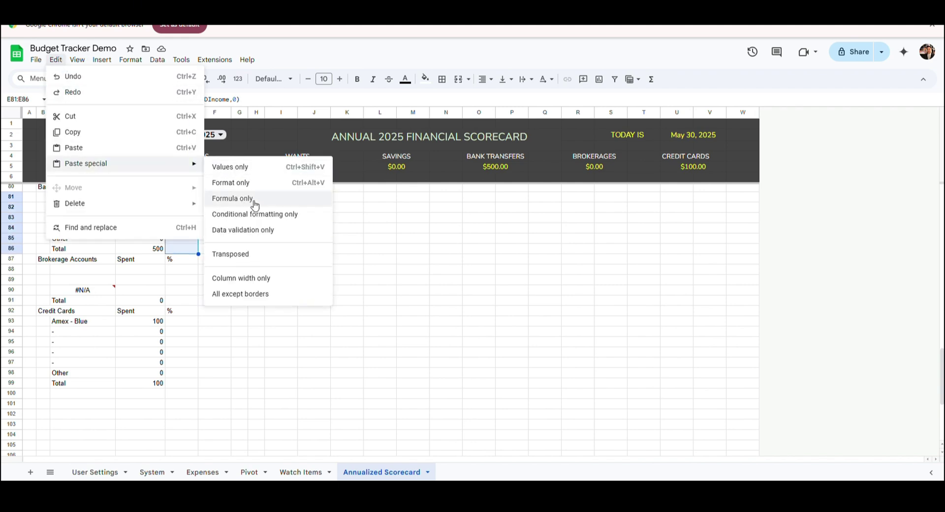
click(249, 199)
Step: Paste the percentage formula only into the % cells of the Brokerage Accounts and Credit Cards sections
drag(187, 272, 182, 382)
click(56, 59)
click(249, 198)
click(56, 60)
click(249, 198)
click(56, 60)
click(249, 198)
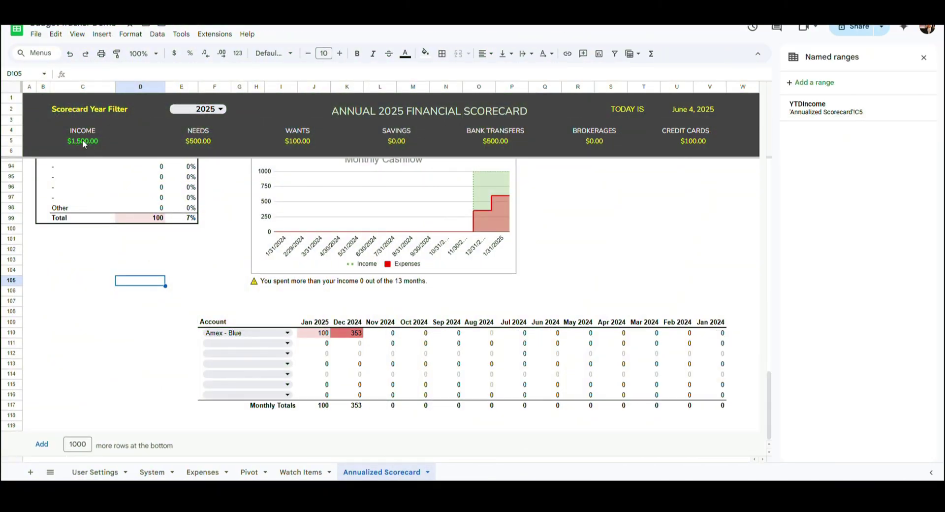
Step: Try to define a named range YTDIncome for the income cell 'Annualized Scorecard'!C5
click(82, 142)
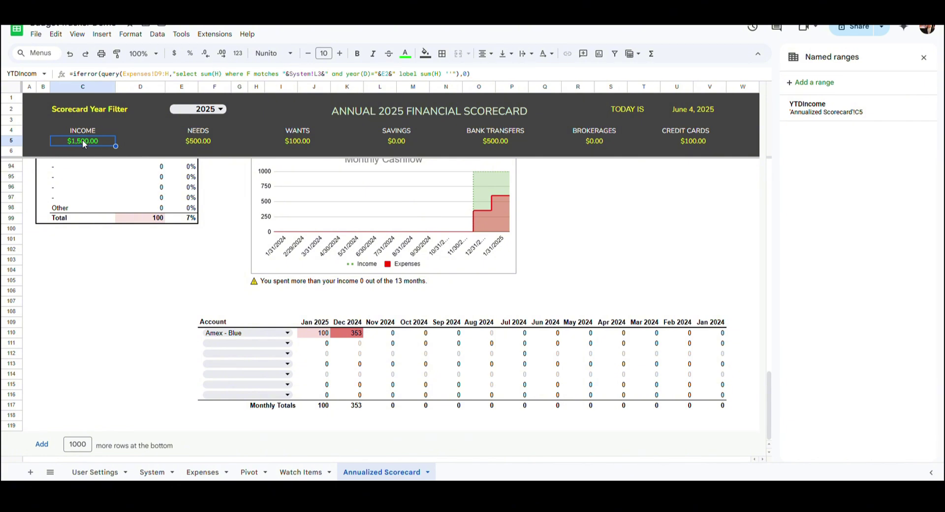
click(157, 33)
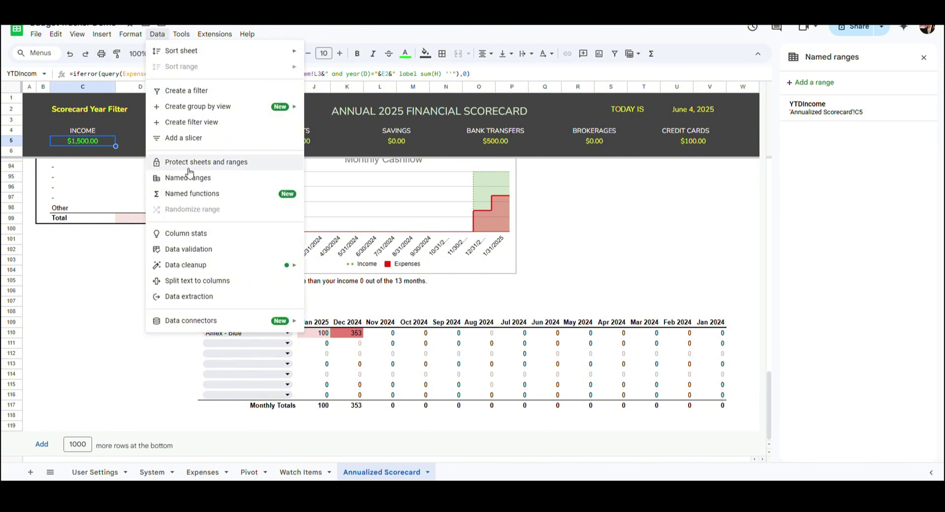
click(191, 177)
text(Y)
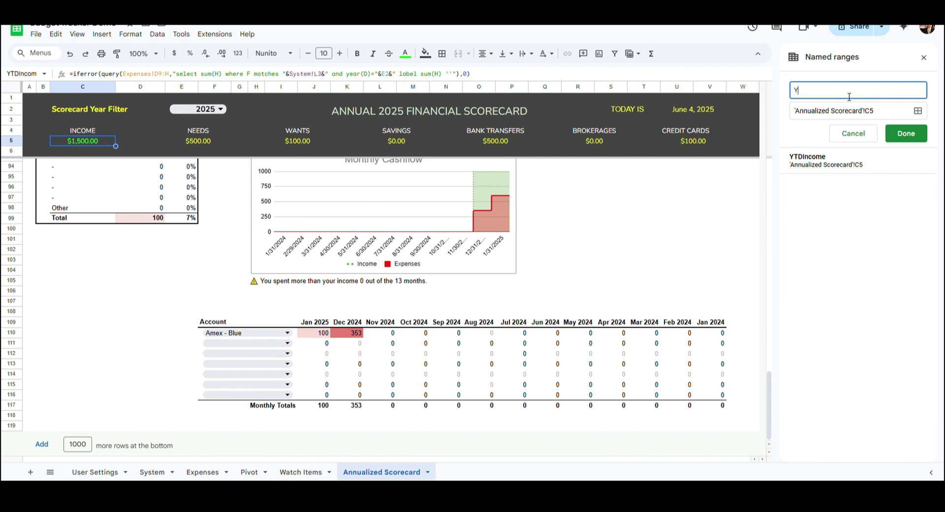
text(TDIncome)
click(905, 134)
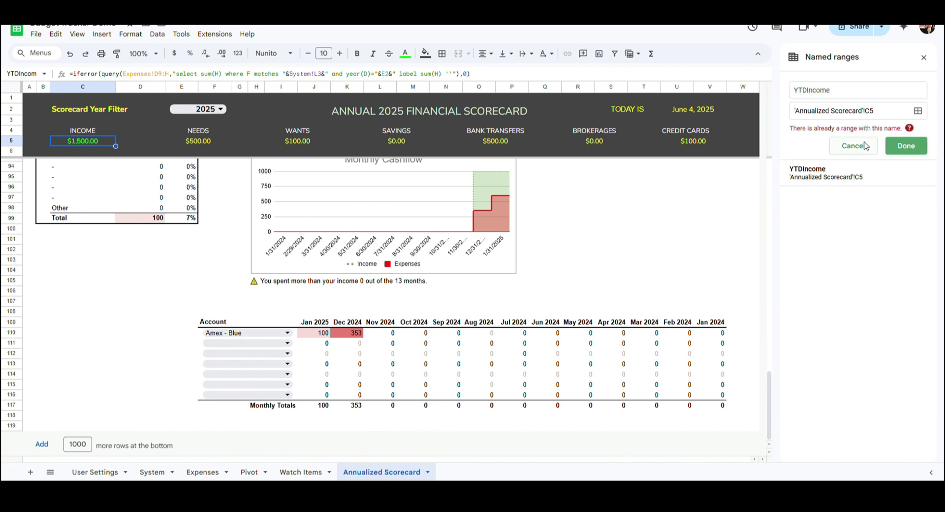
click(864, 147)
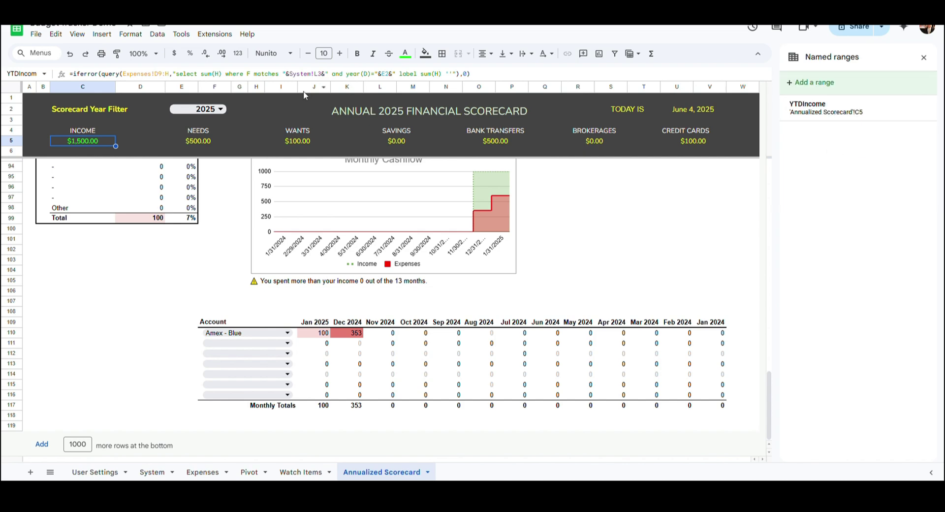
Step: Apply a white-to-red color scale to the Wealth Watcher section totals in D86:E86, D91:E91 and D99:E99
scroll(186, 214, up, 4)
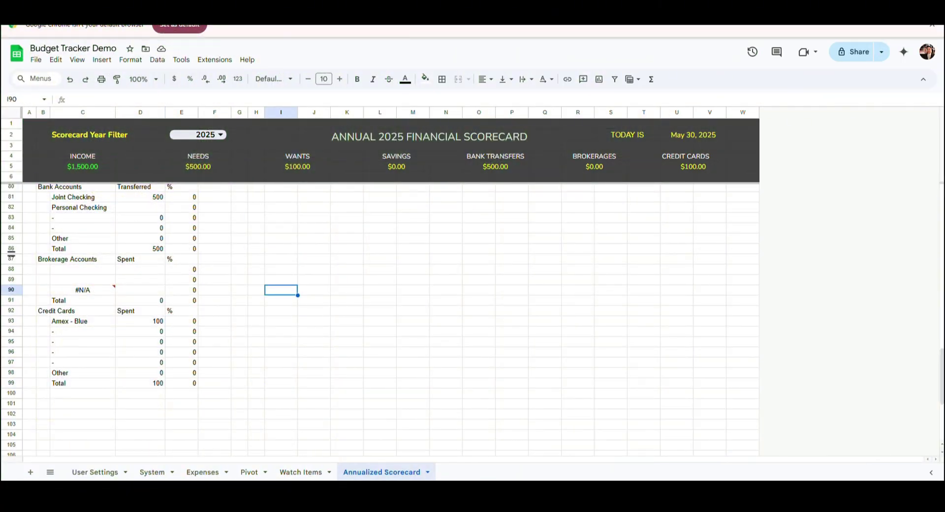
click(144, 249)
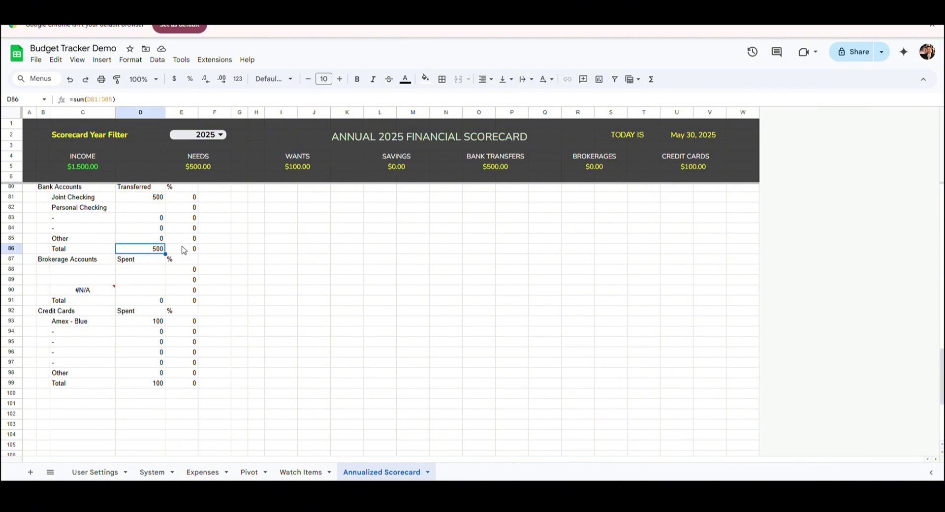
shift+click(183, 250)
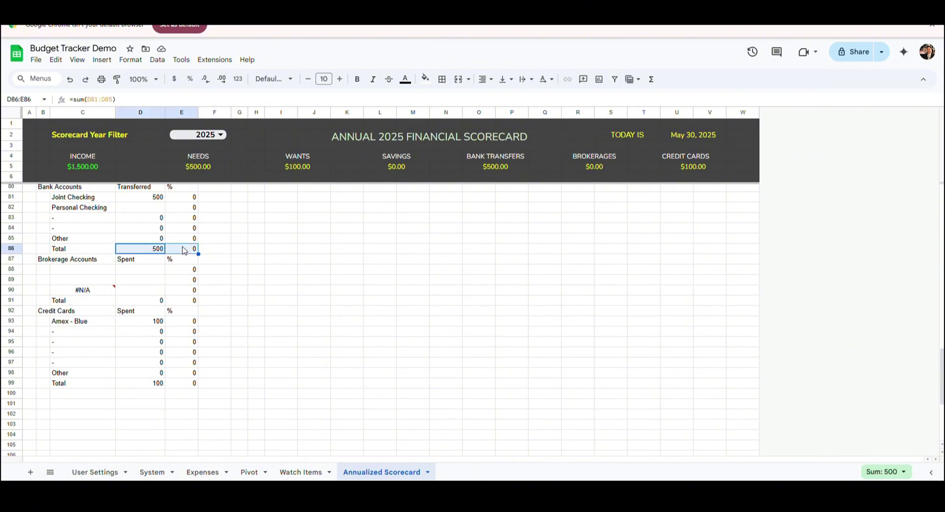
ctrl+drag(148, 301, 182, 302)
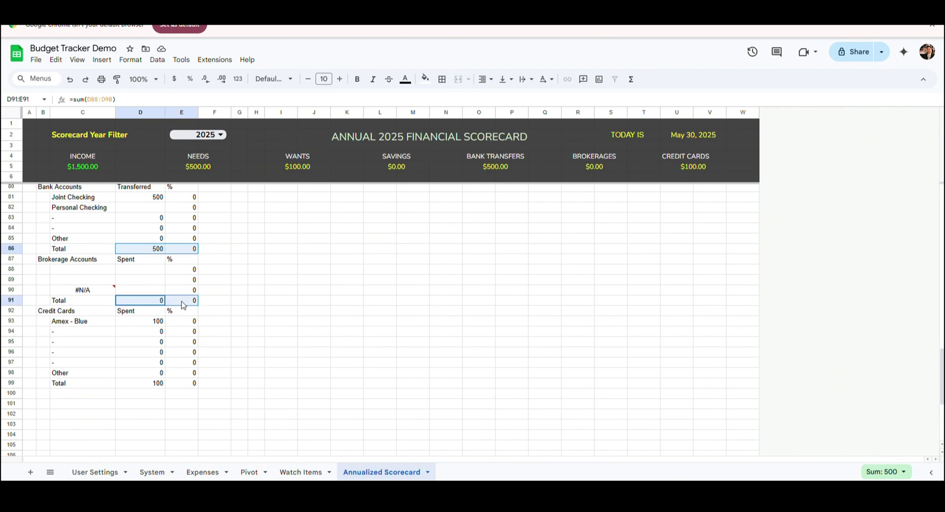
ctrl+drag(144, 383, 191, 384)
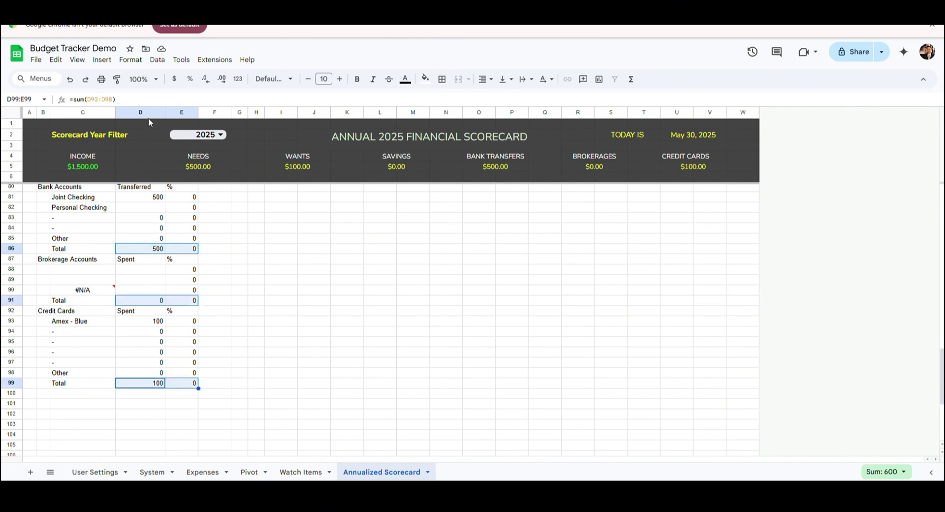
click(131, 60)
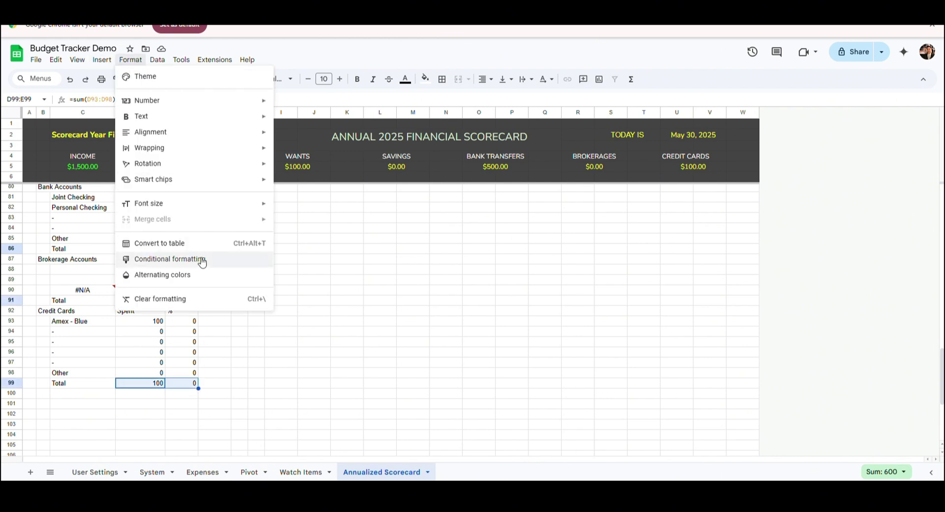
click(201, 259)
click(896, 110)
click(857, 211)
click(892, 237)
click(906, 365)
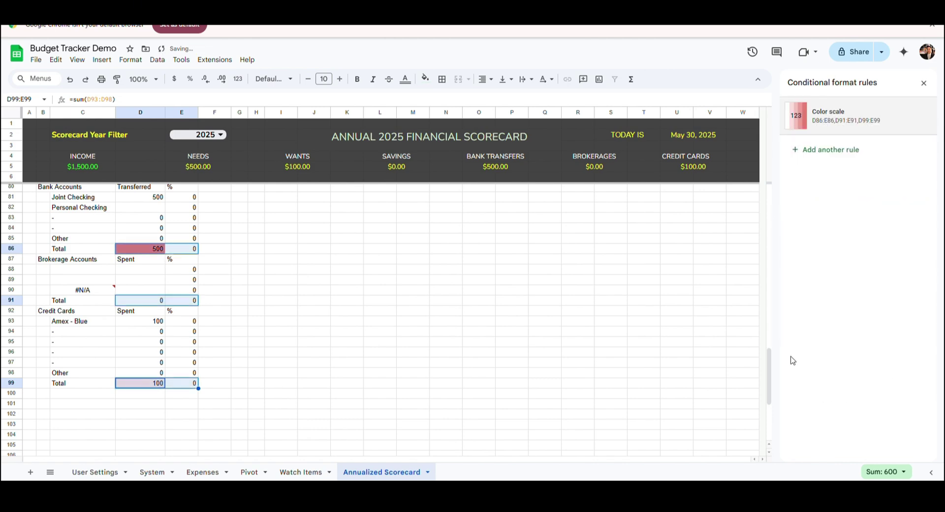
click(924, 84)
Step: Format the Wealth Watcher table B78:E99 with borders, bold headings and totals, and percentage format in the % column
click(80, 208)
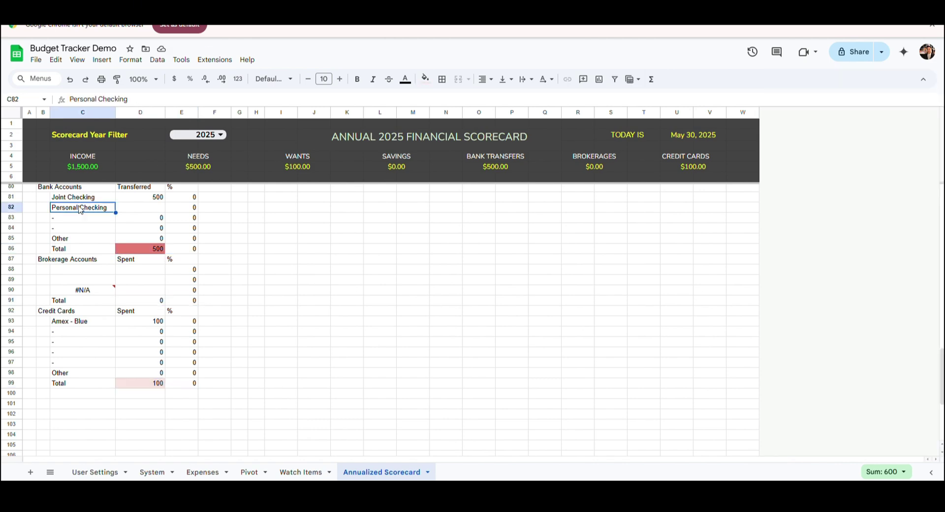
scroll(80, 209, up, 2)
click(98, 264)
key(shift+Down)
key(shift+Down)
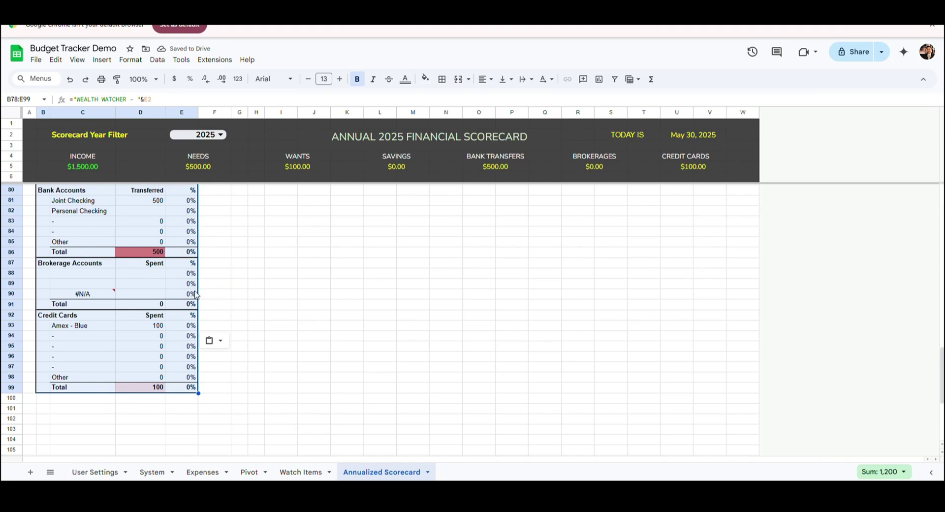
click(204, 285)
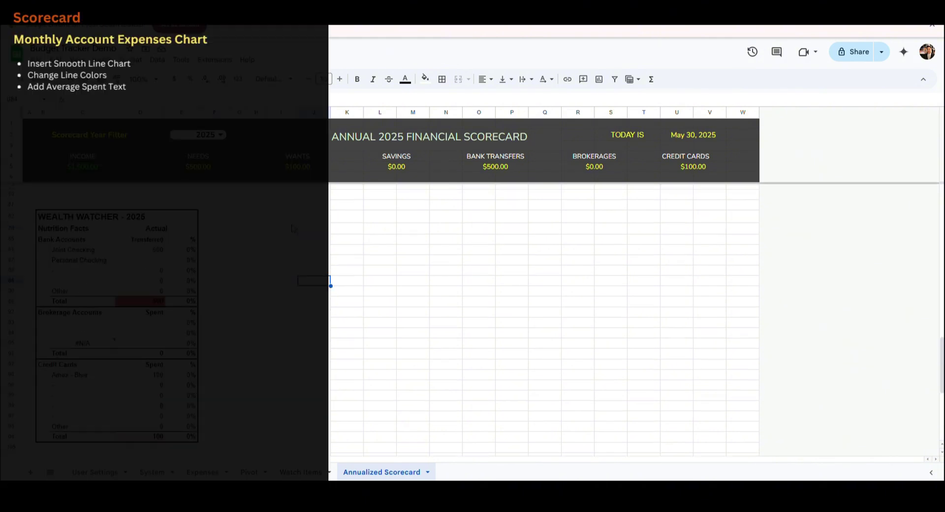
Step: Insert a smooth line chart using the data range System!O2:X15
click(101, 59)
click(148, 172)
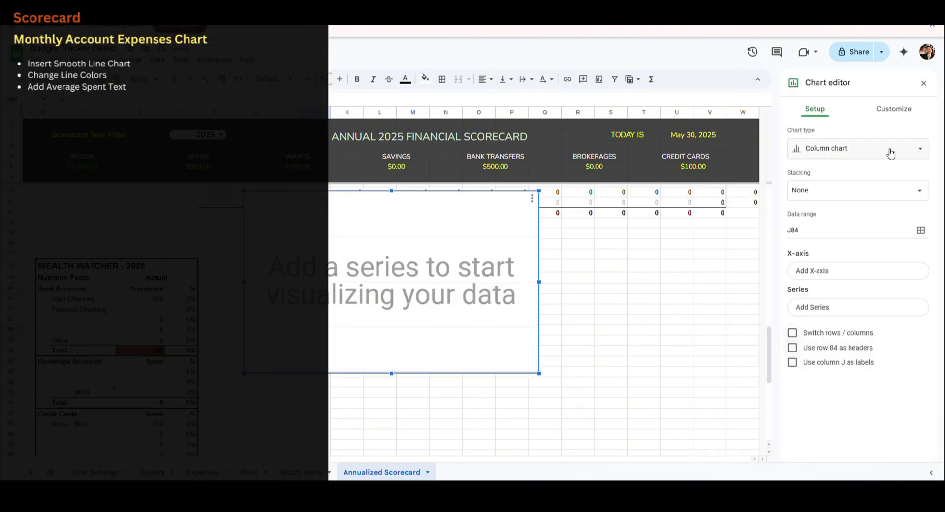
click(891, 150)
click(850, 199)
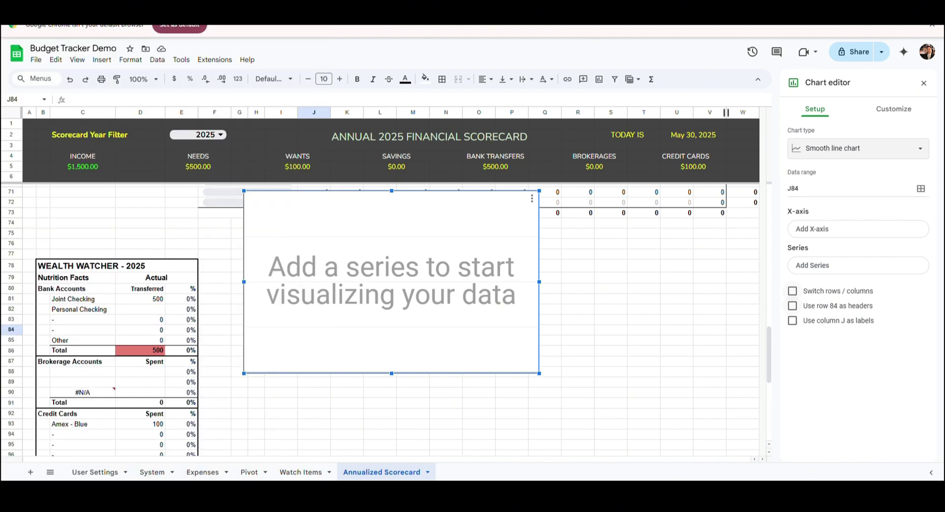
click(920, 190)
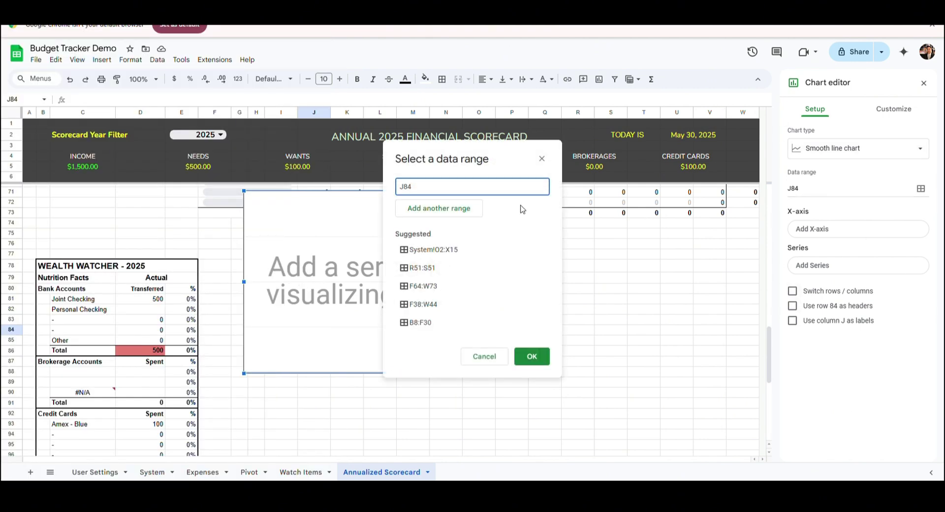
click(489, 254)
click(532, 356)
Step: Remove the Needs, Wants, Savings, Blank Expense and Blank Account series and set System!O2:O15 as the X-axis
click(909, 287)
click(873, 306)
click(910, 287)
click(873, 307)
click(909, 286)
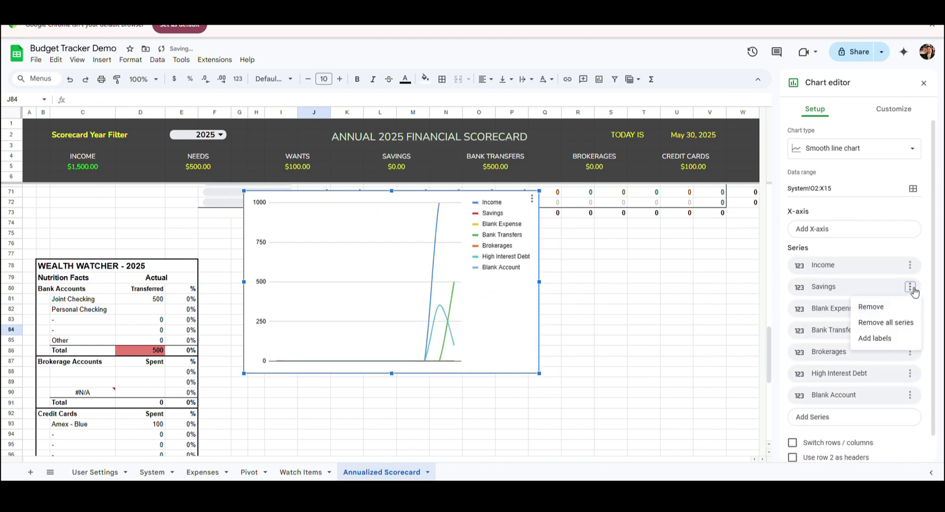
click(873, 306)
click(918, 351)
click(876, 386)
click(836, 229)
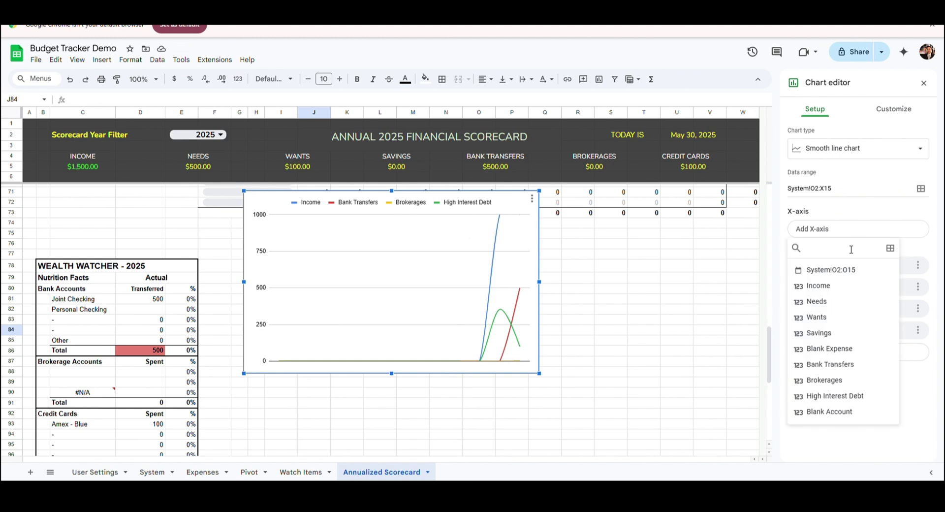
click(830, 270)
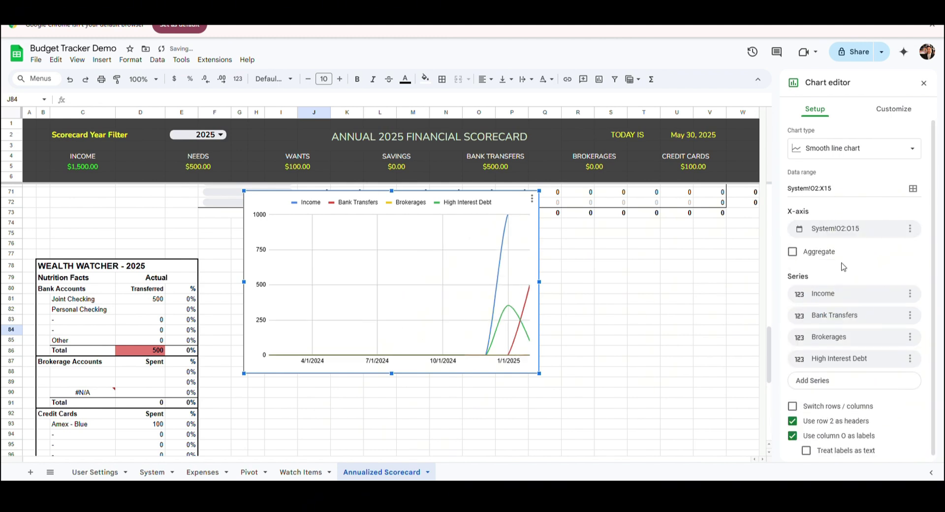
Step: Set the line chart's title to Monthly Expenses
click(893, 108)
click(835, 240)
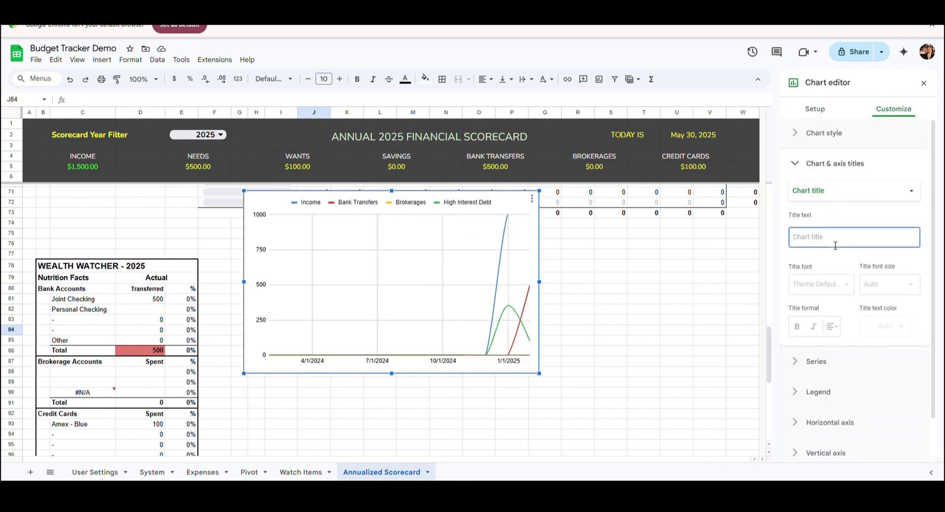
text(Monthly Expenses)
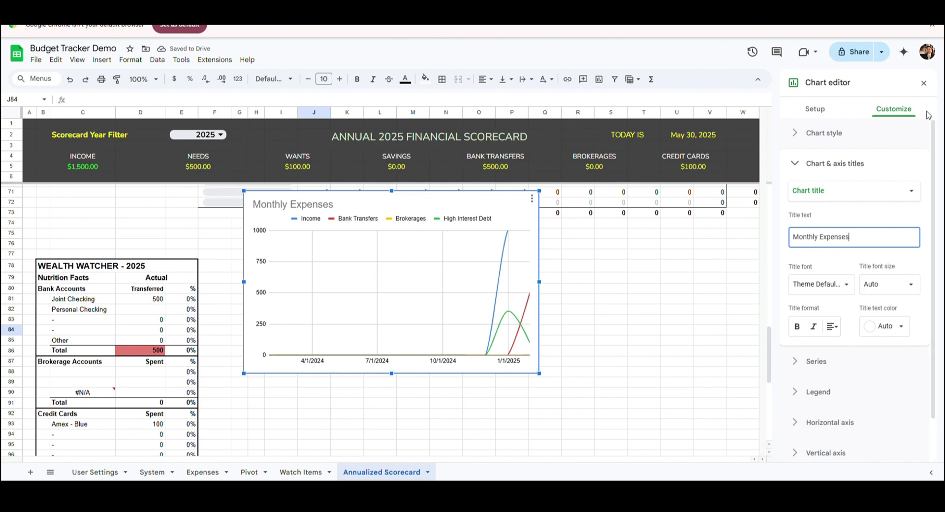
Step: Format the Income series of the Monthly Expenses chart as a dotted green line
click(816, 361)
click(853, 221)
click(817, 234)
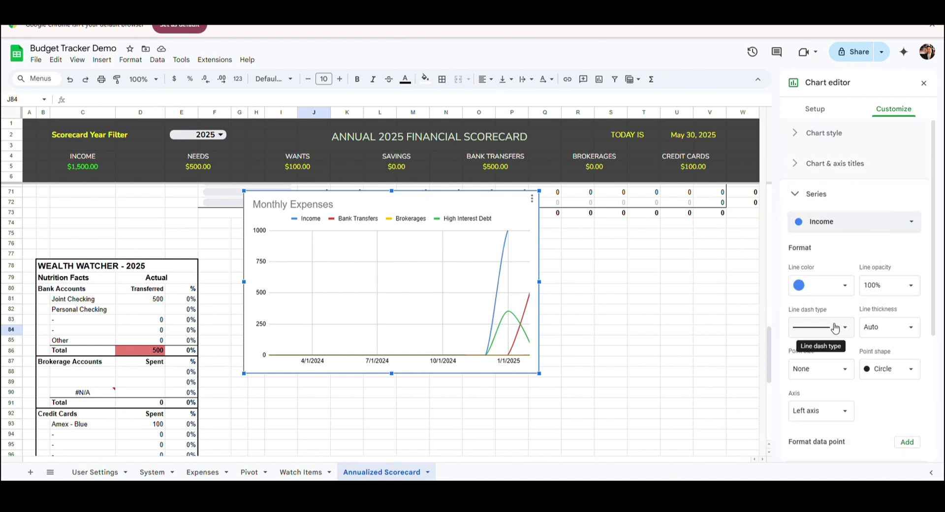
click(820, 327)
click(837, 377)
click(827, 285)
click(844, 376)
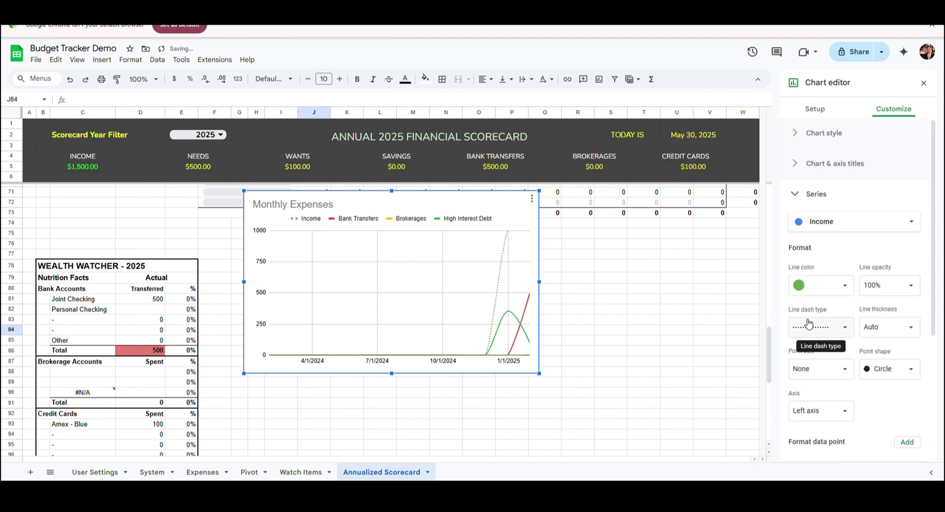
Step: Place the Monthly Expenses chart's legend at the bottom and center the chart title
scroll(861, 286, down, 3)
click(810, 394)
click(855, 252)
click(831, 172)
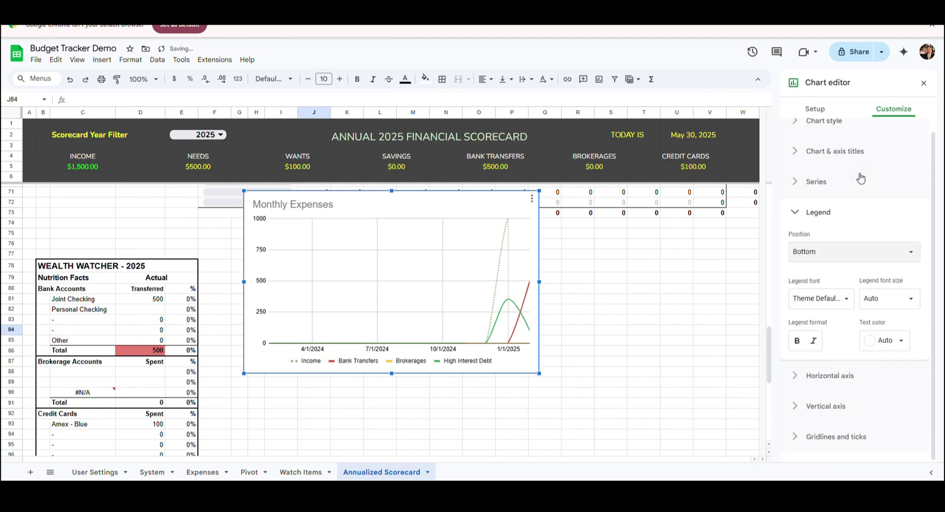
click(825, 146)
click(831, 314)
click(847, 332)
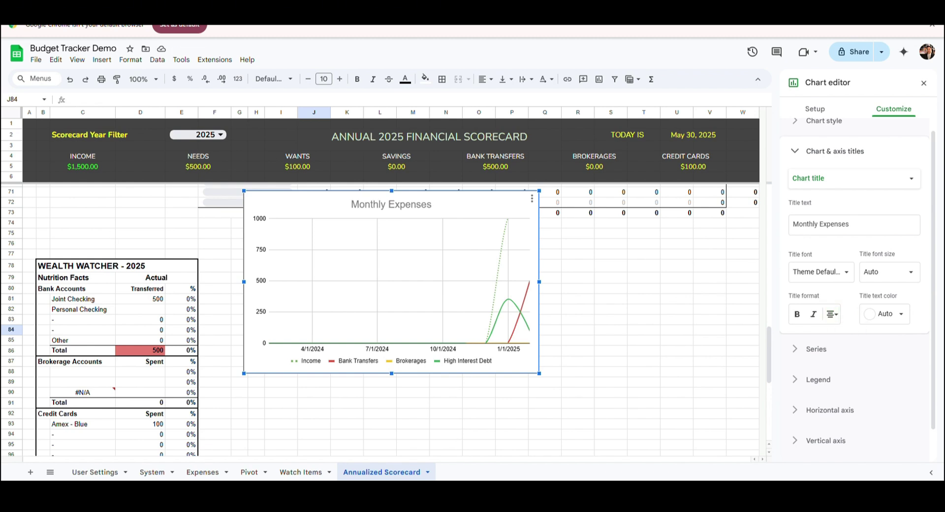
Step: Shrink the Monthly Expenses chart and position it over columns P to V, from row 75 to row 88
click(924, 82)
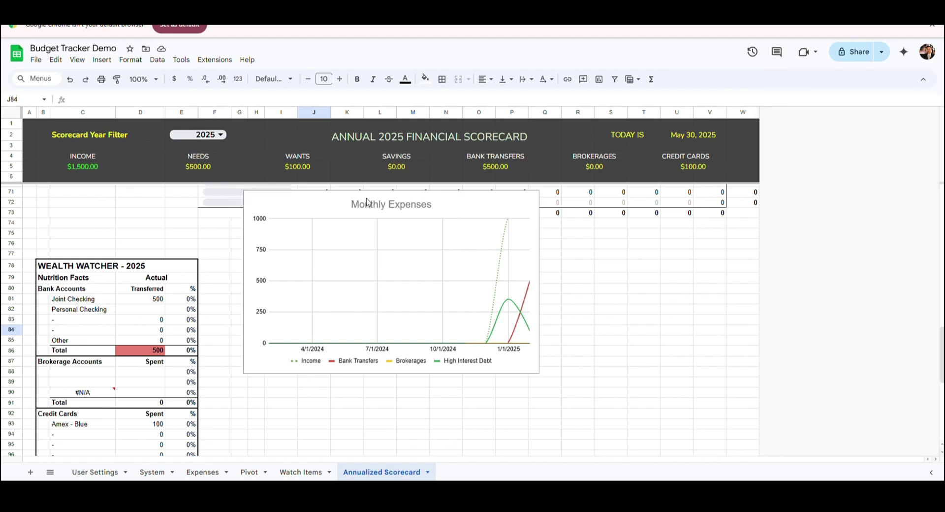
drag(340, 209, 534, 218)
drag(431, 195, 492, 233)
Step: Enter in P90 ="🔥 You spent an average of $"&round(average(System!Y3:Y15),2)&" in the previous "&count(System!O3:O15)&" months."
click(504, 387)
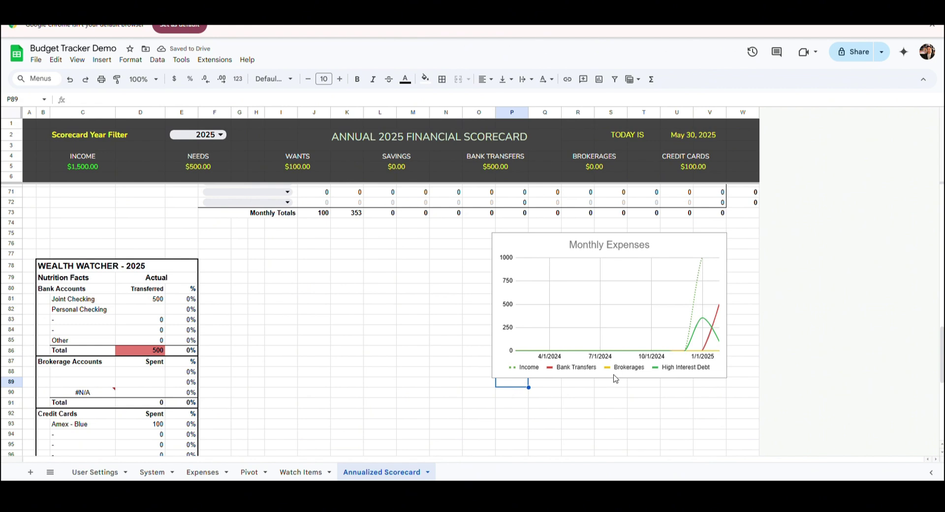
key(Down)
click(363, 101)
text(="🔥 You spent an average of $"&round(average(System!Y3:Y15),2)&" in the previous "&count(System!O3:O15)&" months.")
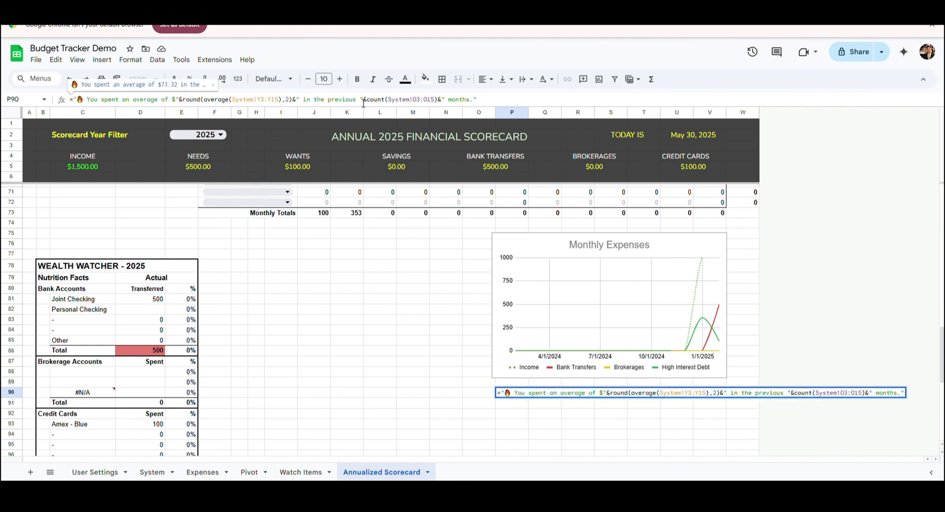
key(Return)
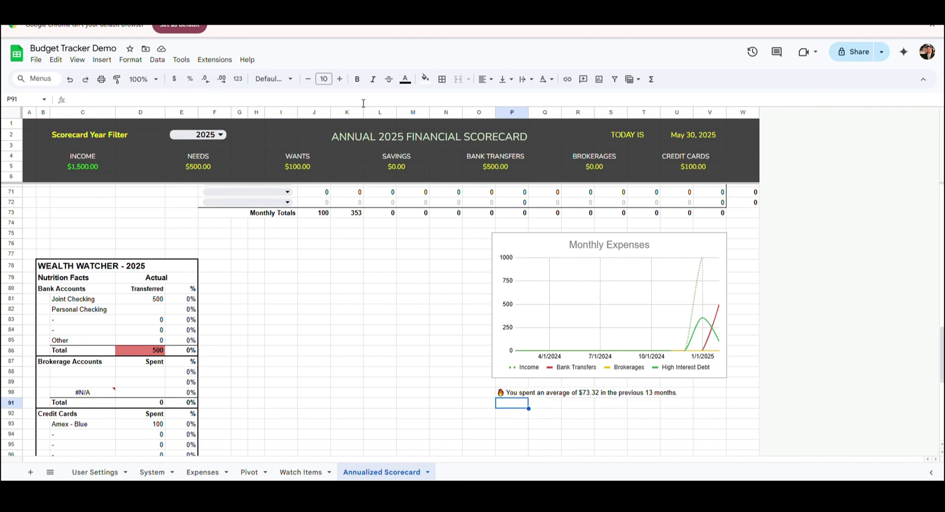
key(Down)
key(Down)
key(Left)
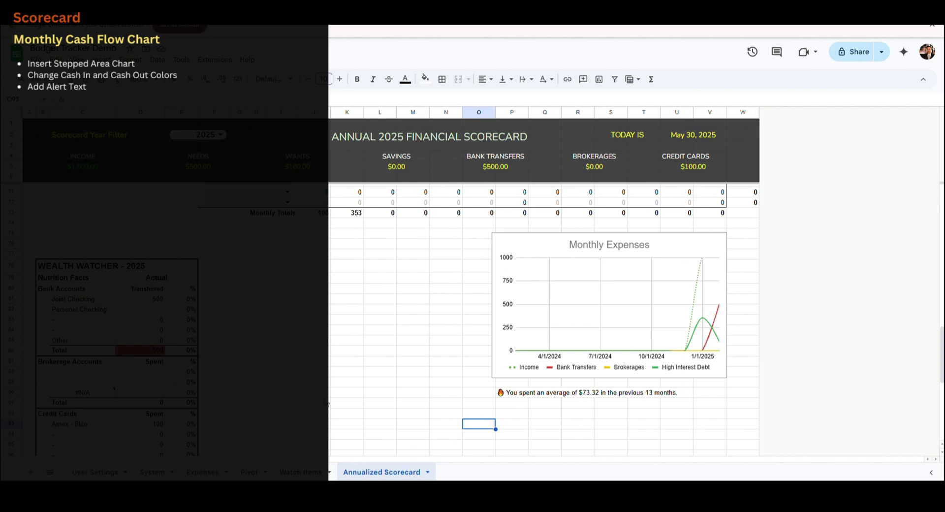
Step: Insert a stepped area chart of System!O2:Y15 with Income and Expenses series beside the Wealth Watcher table
click(312, 435)
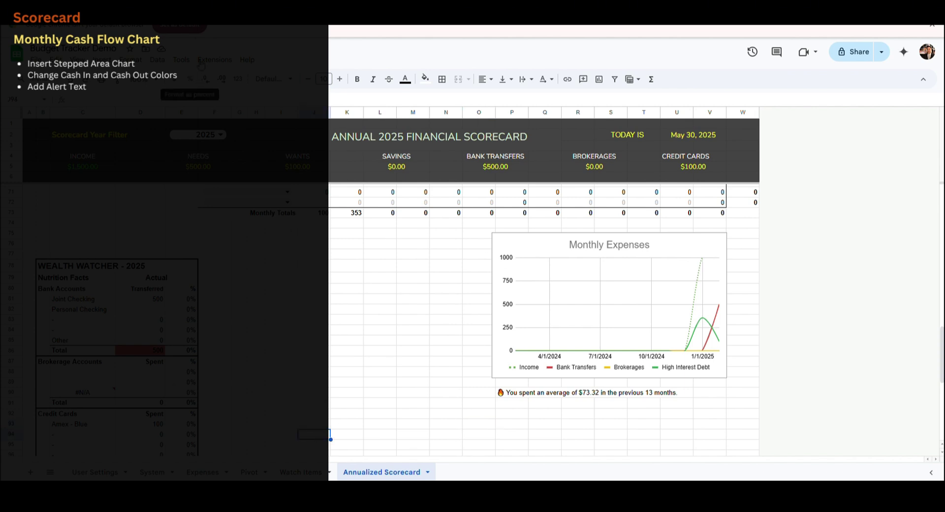
click(102, 60)
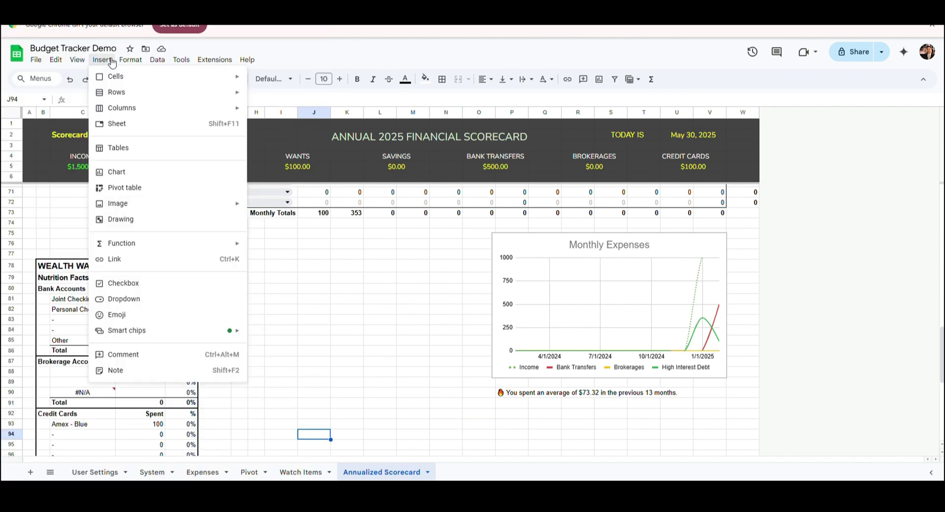
click(132, 170)
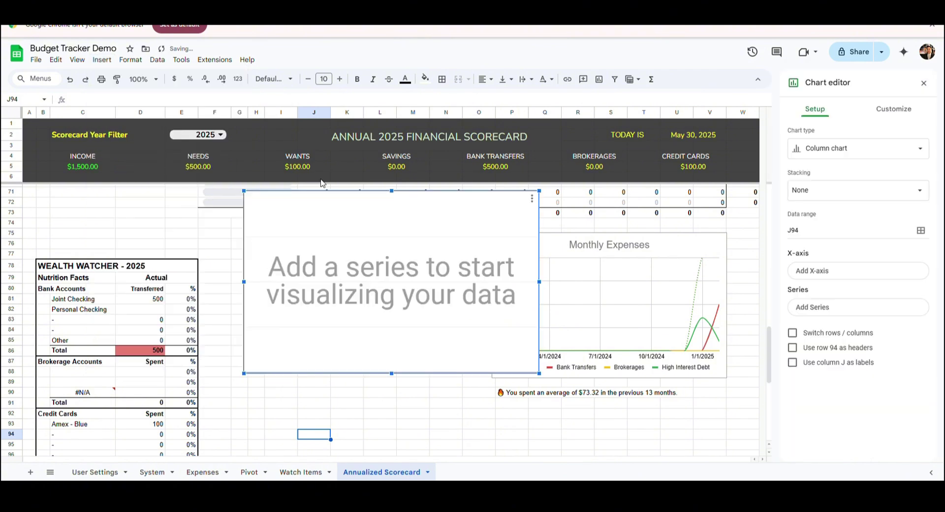
drag(371, 250, 373, 301)
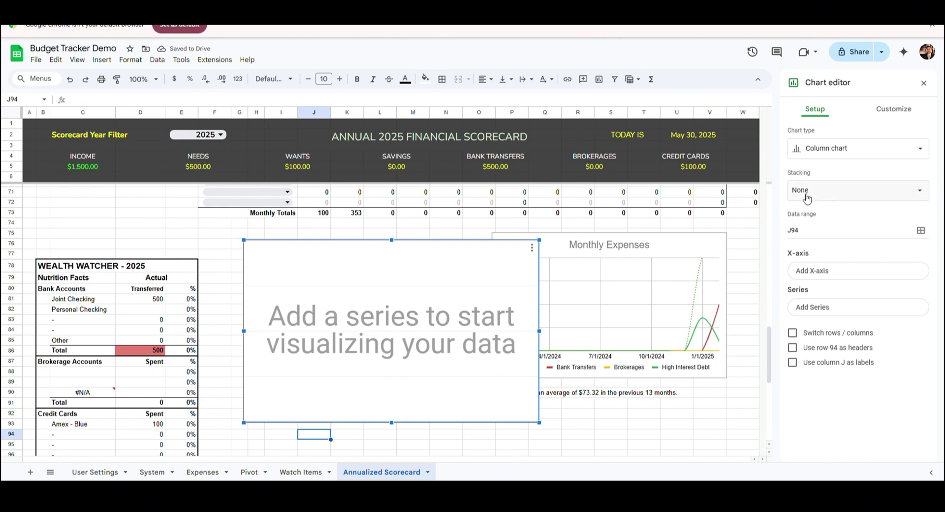
click(823, 152)
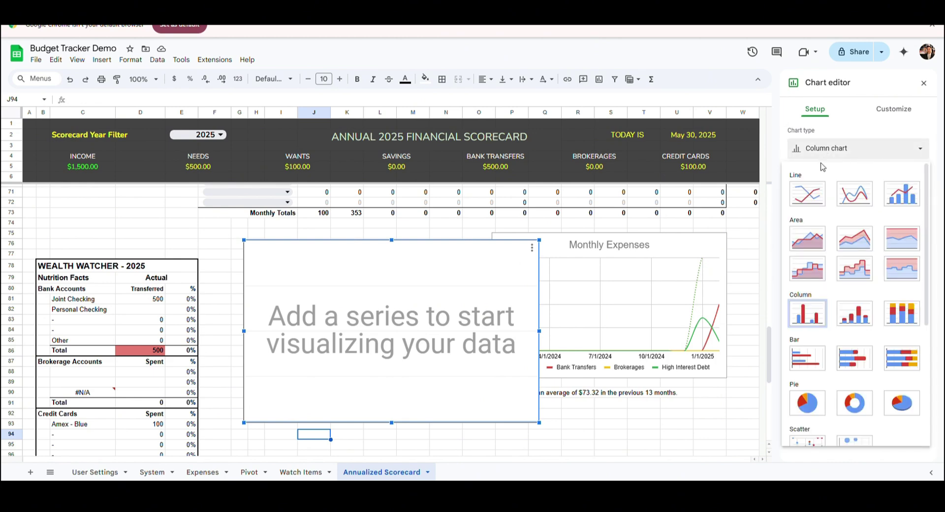
click(822, 271)
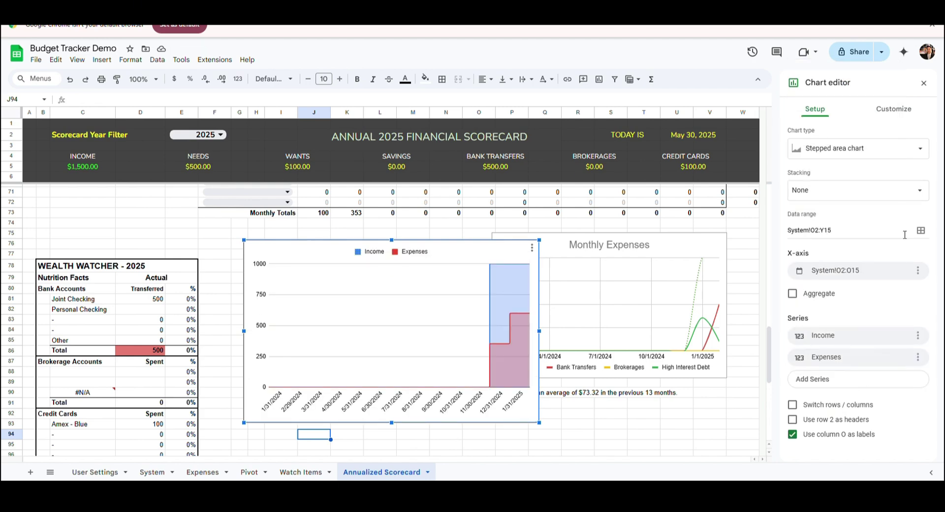
Step: Place the legend of the stepped area chart at the bottom
click(894, 109)
click(807, 229)
click(847, 264)
Step: Format the Income series of the stepped area chart with a green, dotted line
click(817, 193)
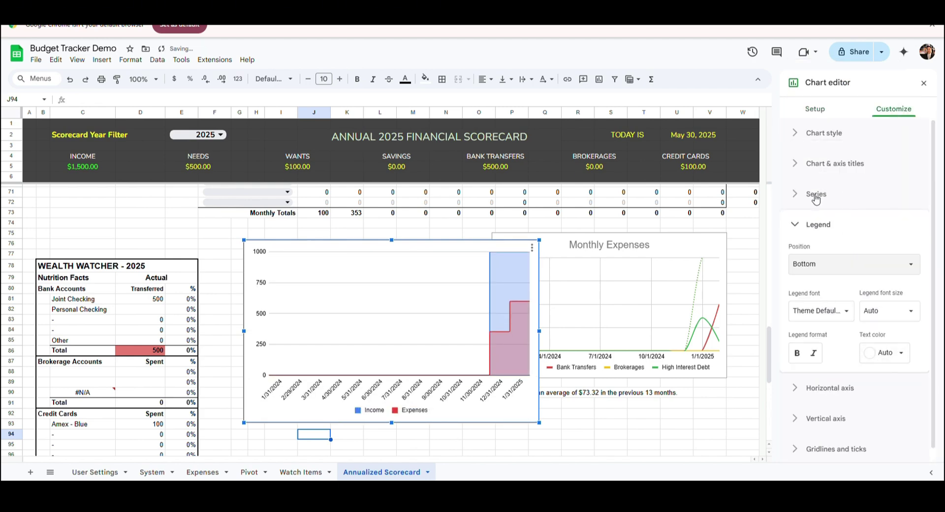
click(816, 196)
click(823, 221)
click(826, 237)
click(827, 285)
click(844, 379)
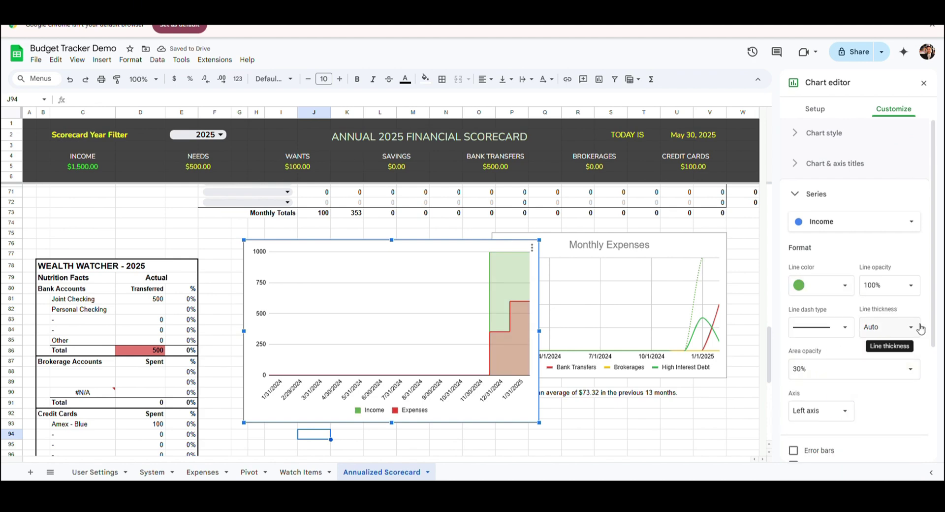
click(828, 327)
click(824, 345)
Step: Title the stepped area chart Monthly Cashflow and center the title
click(800, 165)
click(836, 236)
text(Monthly Cashflow)
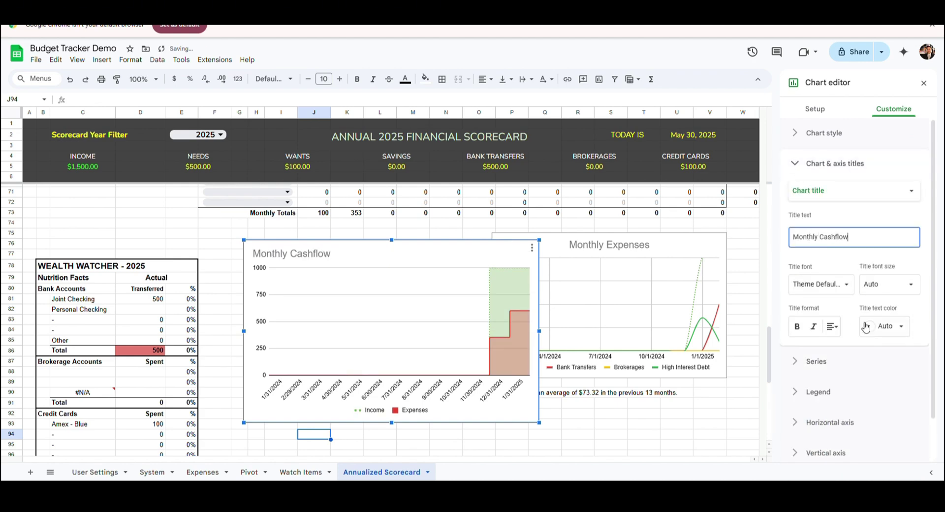
click(830, 309)
Step: Color the Expenses series bright red and place the Monthly Cashflow chart over columns H to N, from about row 90 to 103
click(817, 362)
click(828, 222)
click(826, 254)
click(823, 286)
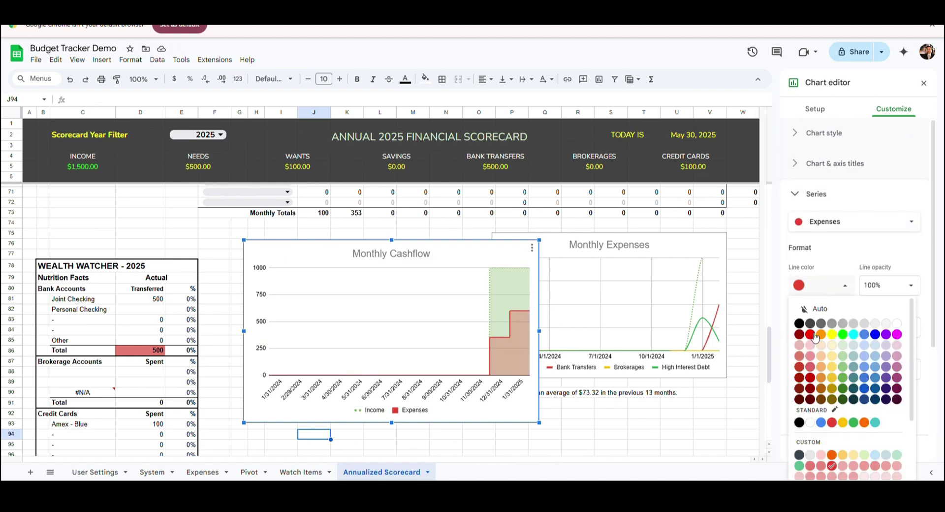
click(811, 336)
click(924, 82)
drag(335, 355, 334, 300)
Step: Enter in H105 ="⚠️ You spent more than your income "&count(System!AA3:AA15)&" out of the "&count(System!O3:O15)&" months."
click(257, 426)
click(262, 100)
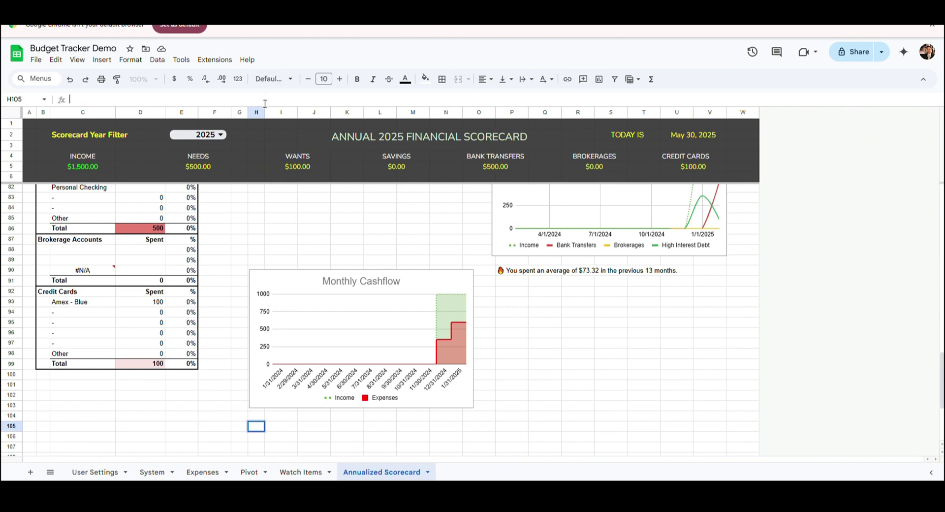
text(="⚠️ You spent more than your income "&count(System!AA3:AA15)&" out of the "&count(System!O3:O15)&" months.")
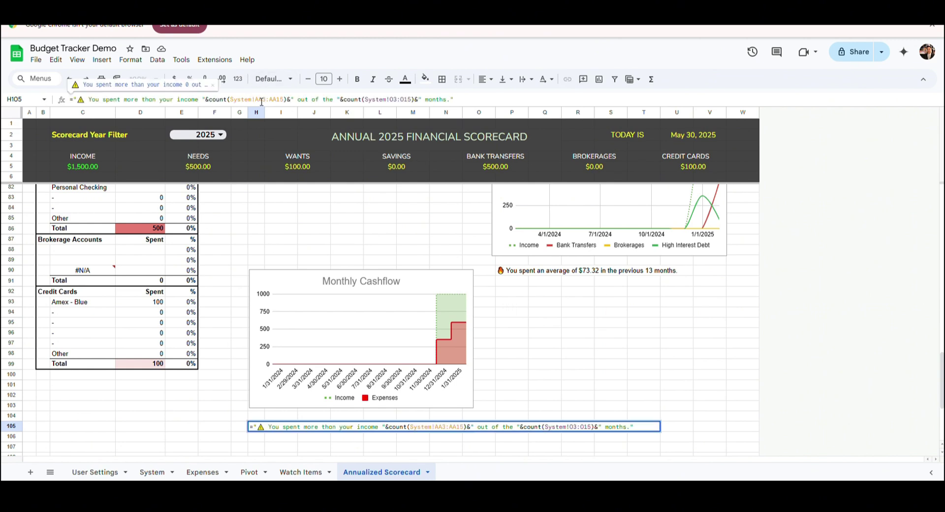
key(Return)
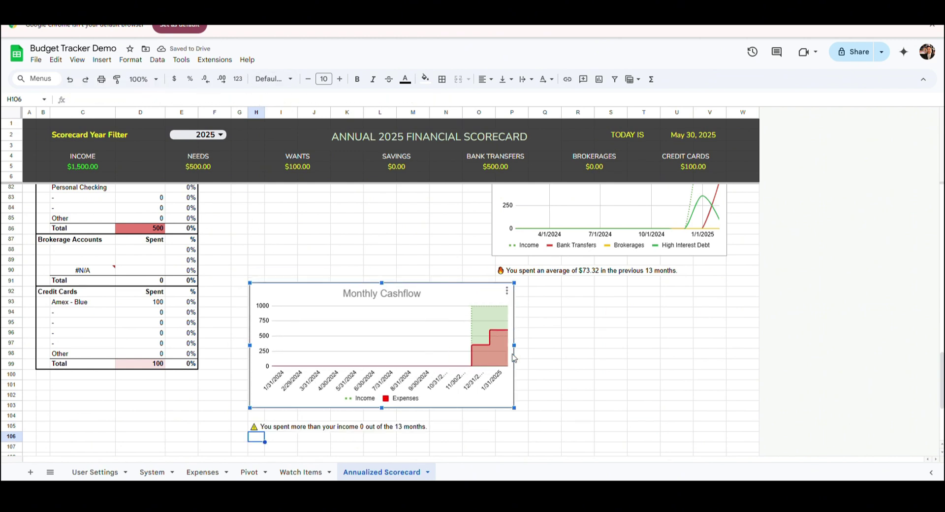
Step: Merge cells F109 to I109 and enter the label Account in them
scroll(344, 345, down, 2)
click(225, 418)
key(shift+Right)
key(shift+Right)
key(shift+Right)
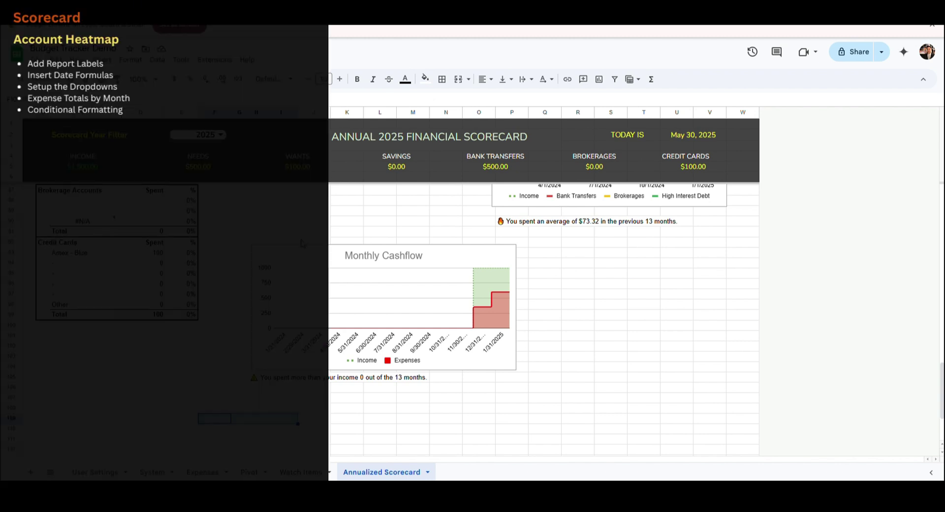
click(458, 79)
text(Account)
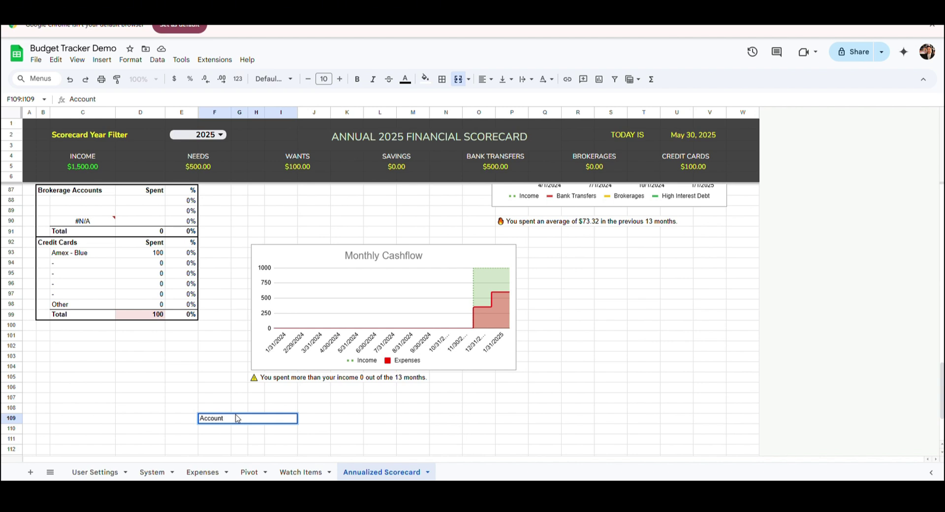
key(Return)
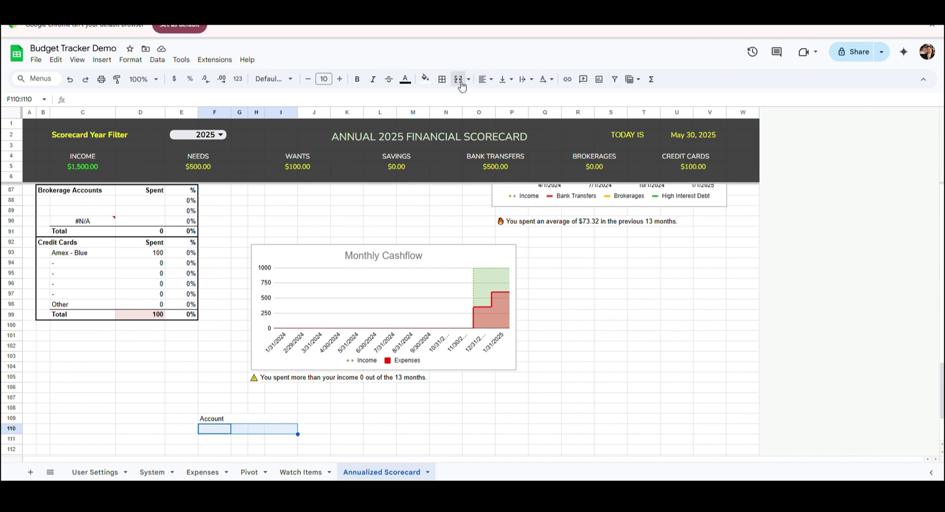
Step: Merge columns F to I separately in each row from 110 to 117 and enter Monthly Totals in F117
scroll(219, 392, down, 1)
key(Down)
key(Down)
key(Down)
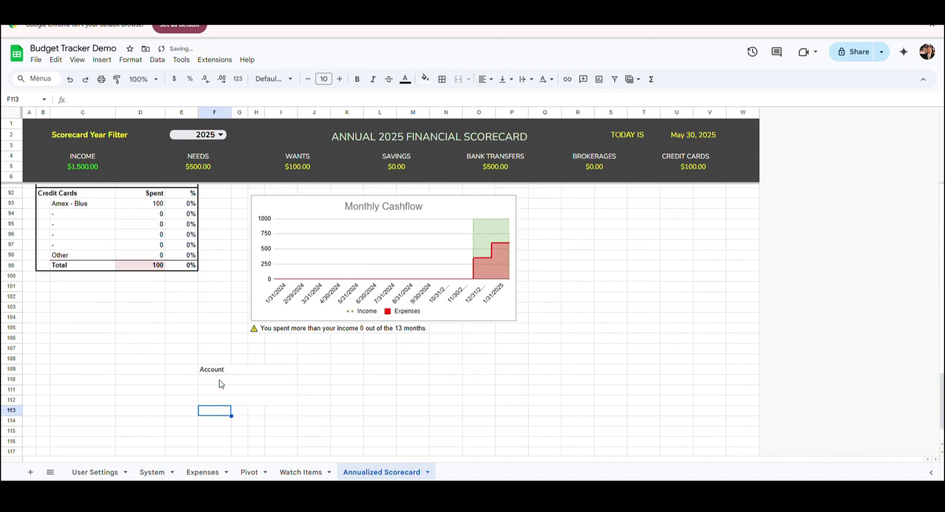
key(F4)
key(Down)
key(shift+Right)
key(shift+Right)
key(shift+Right)
key(F4)
key(Down)
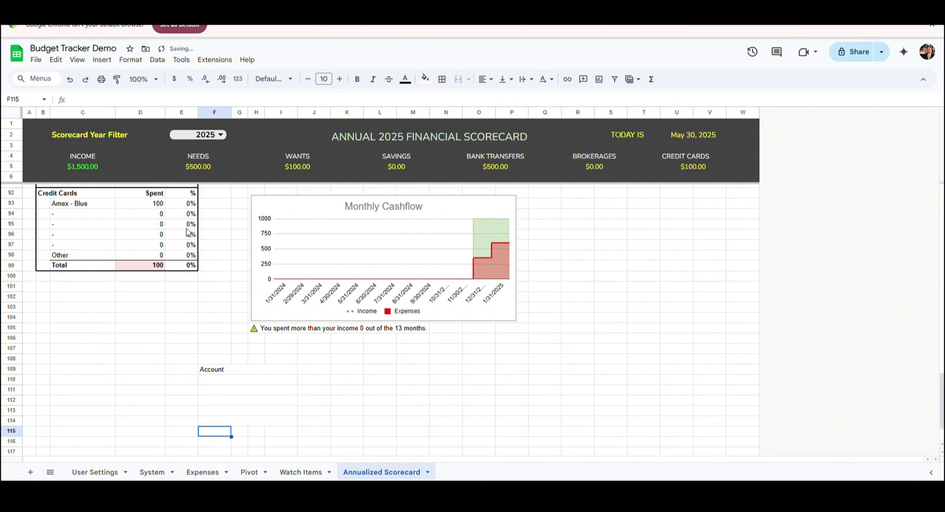
key(shift+Right)
key(shift+Right)
key(shift+Right)
key(F4)
key(Down)
key(shift+Right)
key(shift+Right)
key(shift+Right)
key(F4)
key(Down)
key(shift+Right)
key(shift+Right)
key(shift+Right)
key(F4)
key(Down)
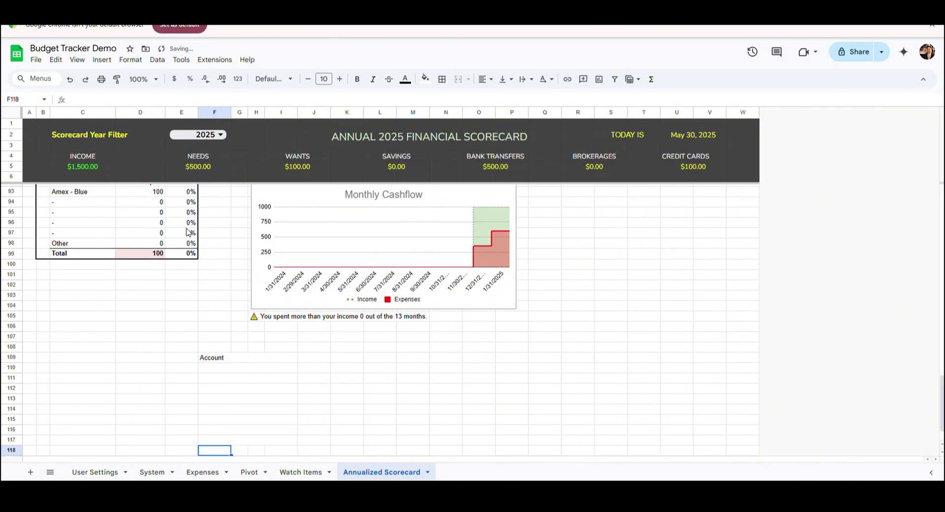
key(Up)
text(Monthly Totals)
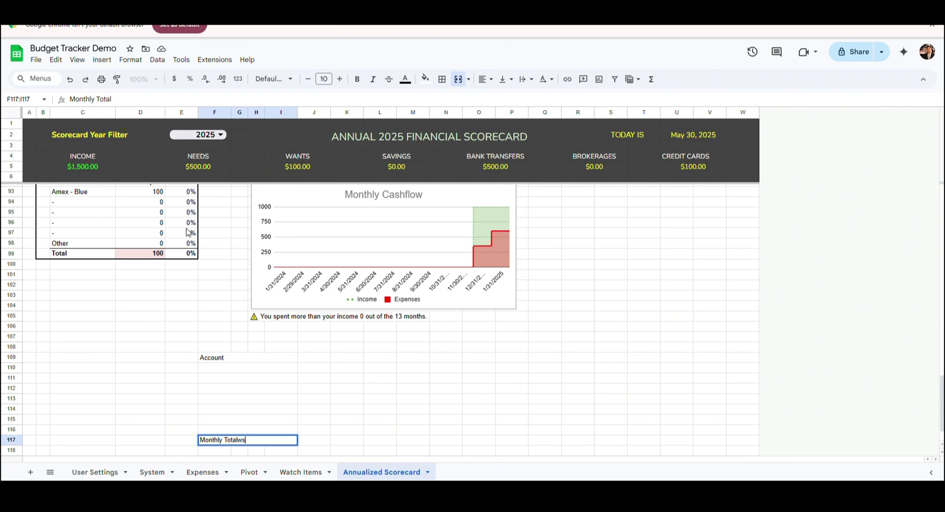
Step: Enter the date formulas =eomonth(date(E2,1,1),0) in J109 and =EOMONTH(J109,-1) in K109
click(314, 358)
text(=eomonth(date(E2,1,1),0))
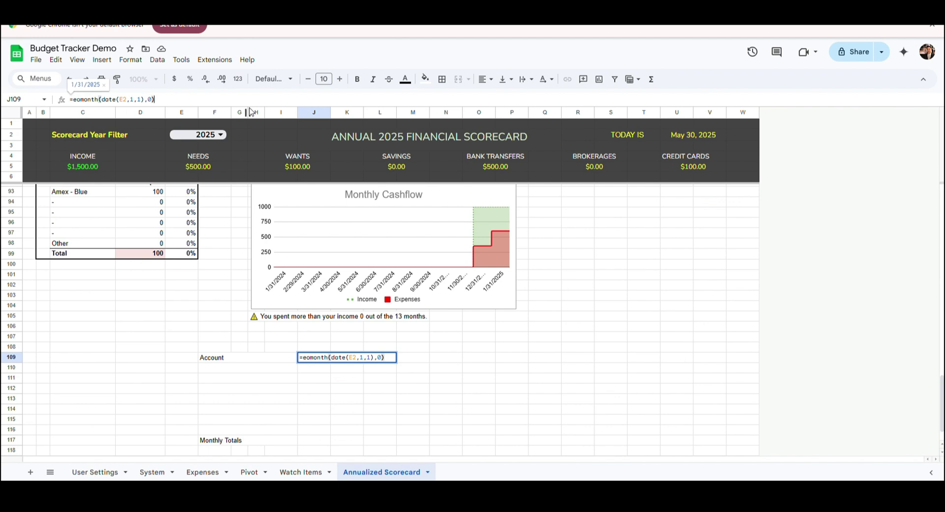
key(Return)
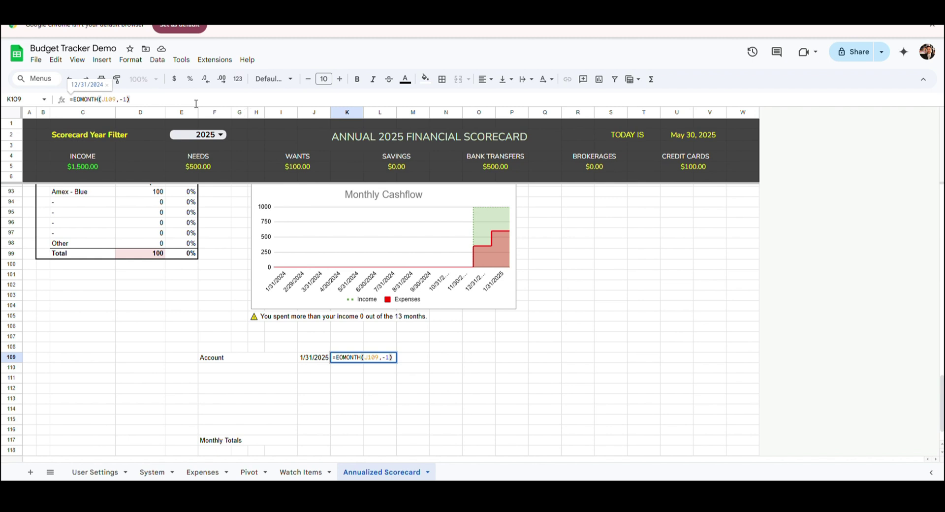
key(Return)
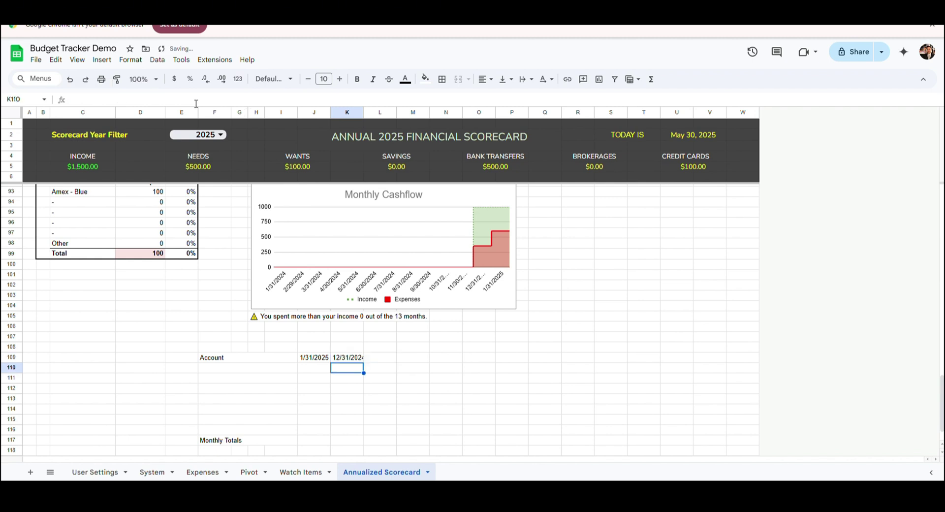
Step: Copy the K109 date formula across to V109, pasting the formula only
key(Up)
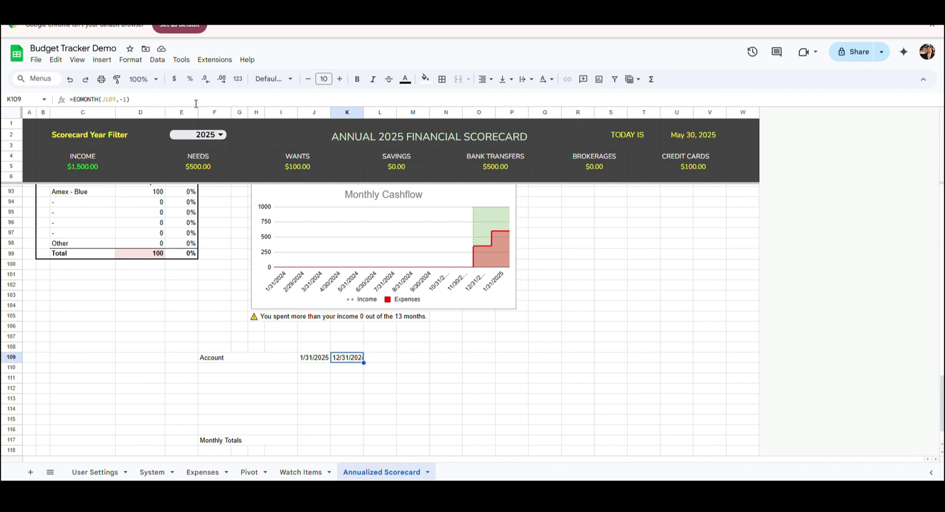
key(shift+Right)
key(shift+Right)
key(shift+Right)
key(shift+Right)
key(shift+Right)
key(shift+Right)
key(shift+Right)
key(shift+Right)
key(shift+Right)
key(shift+Right)
key(shift+Right)
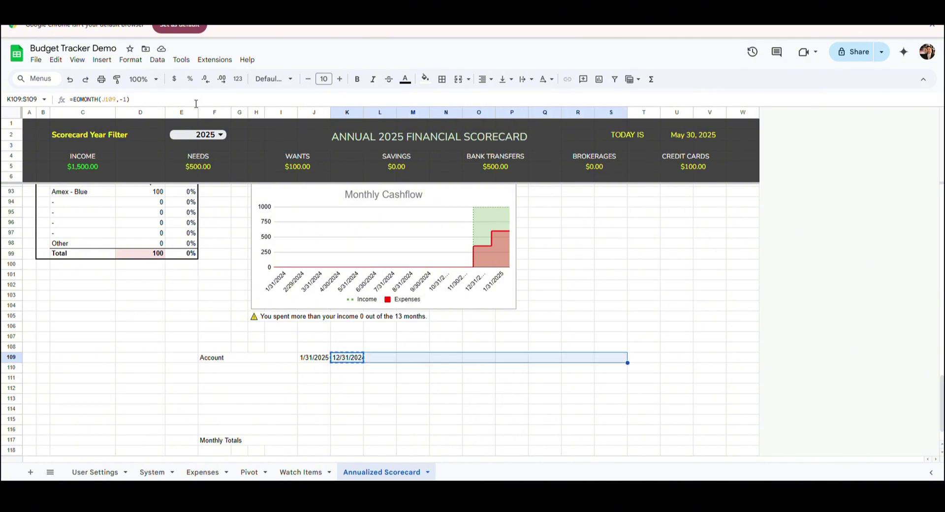
click(63, 60)
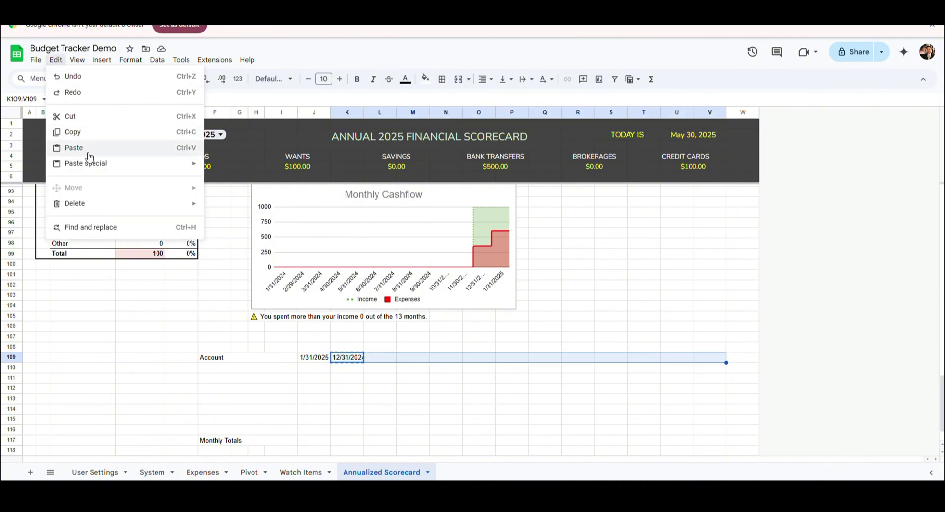
mouse_move(89, 163)
click(243, 200)
Step: Enter in J110 =if(isblank($F110),0,sumifs(Expenses!$G$9:$G,Expenses!$D$9:$D,J$109,Expenses!$E$9:$E,$F110))
click(316, 343)
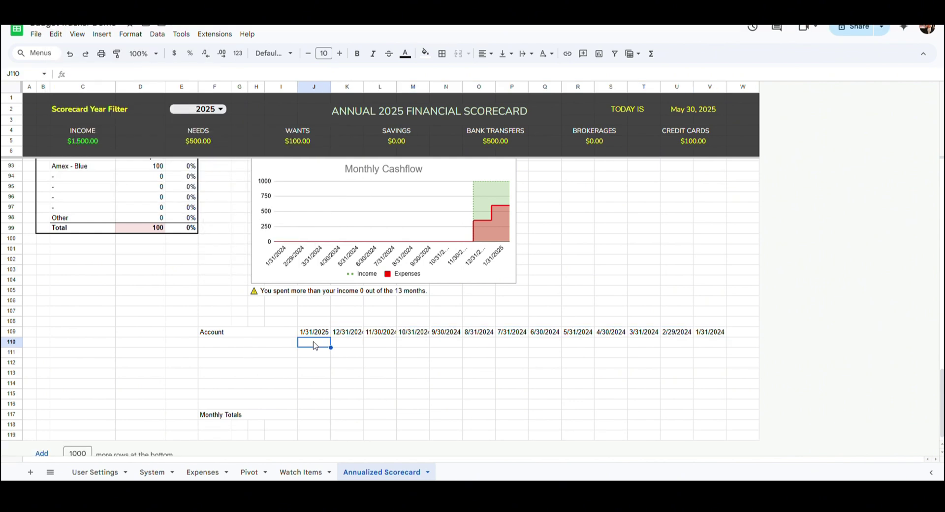
click(173, 74)
text(=if(isblank($F110),0,sumifs(Expenses!$G$9:$G,Expenses!$D$9:$D,J$109,Expenses!$E$9:$E,$F110)))
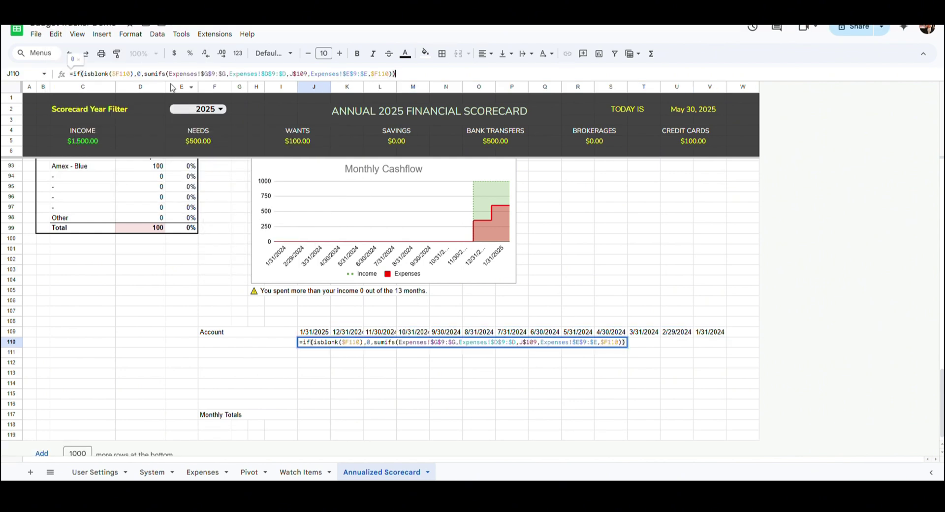
key(ctrl+Return)
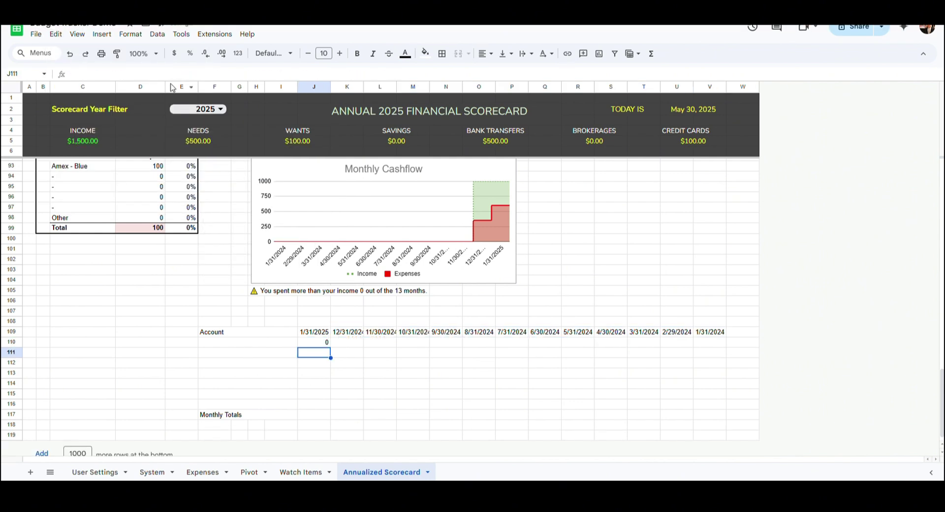
Step: Copy the J110 expense formula over the whole range J110:V116, pasting the formula only
key(shift+Down)
key(shift+Down)
key(shift+Down)
key(shift+Down)
key(shift+Down)
key(shift+Down)
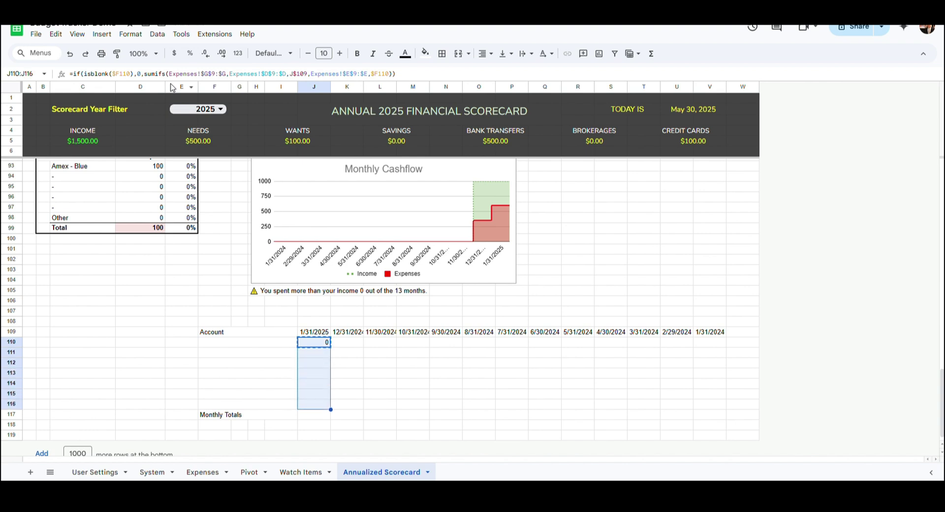
key(shift+Right)
key(shift+Right)
key(shift+Right)
key(shift+Right)
key(shift+Right)
key(shift+Right)
key(shift+Right)
key(shift+Right)
key(shift+Right)
key(shift+Right)
key(shift+Right)
key(shift+Right)
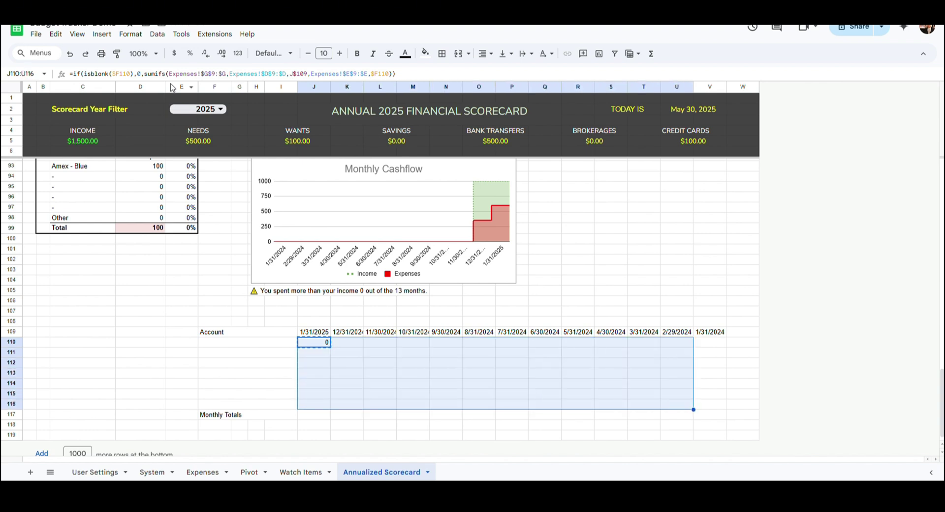
click(55, 34)
mouse_move(134, 139)
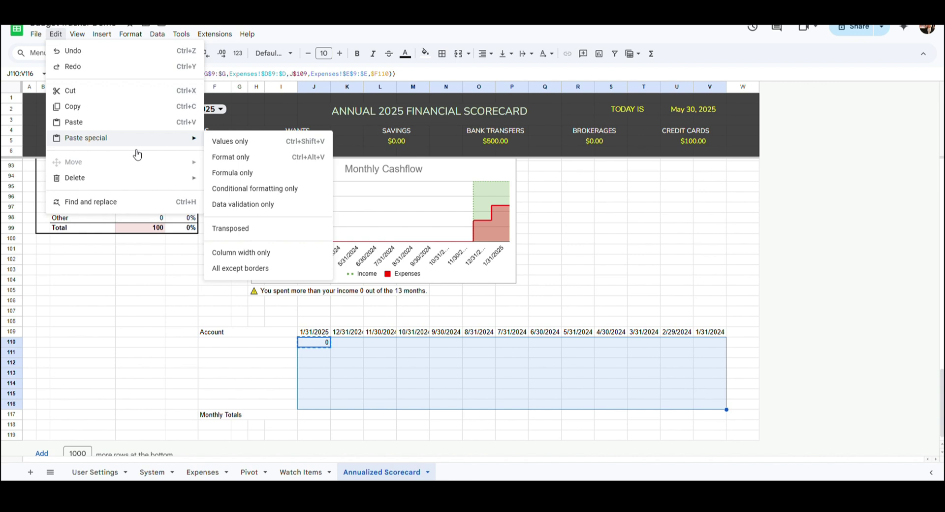
click(279, 175)
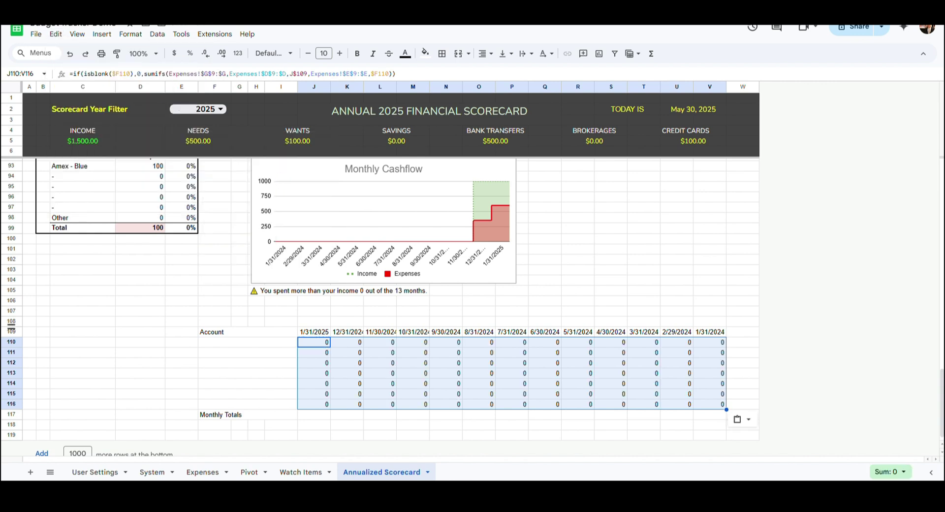
Step: Add a data validation dropdown from a range to the account cells F110:I116
click(244, 344)
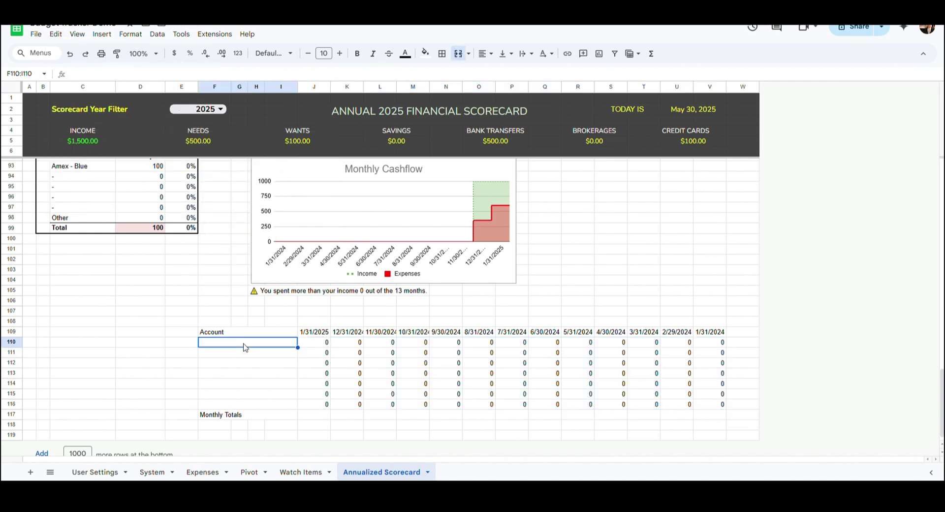
shift+click(259, 404)
click(102, 34)
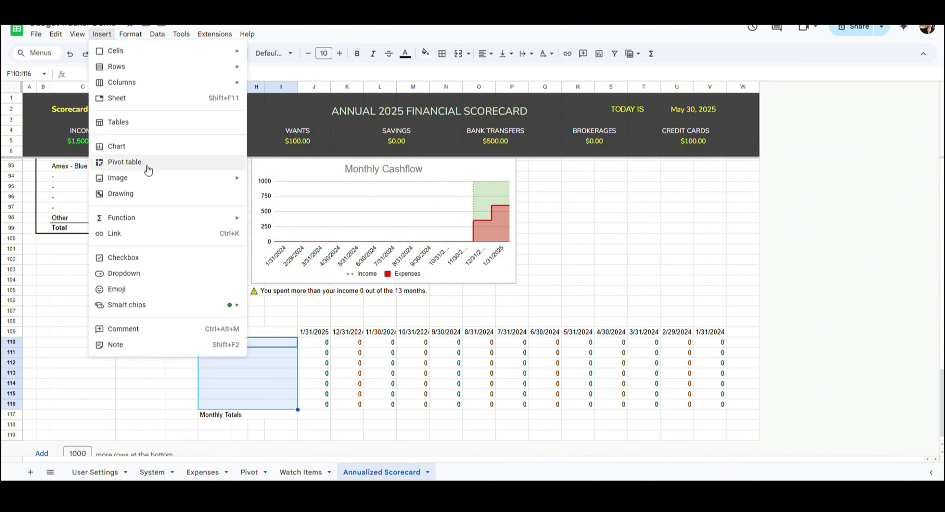
click(145, 274)
click(861, 142)
click(860, 158)
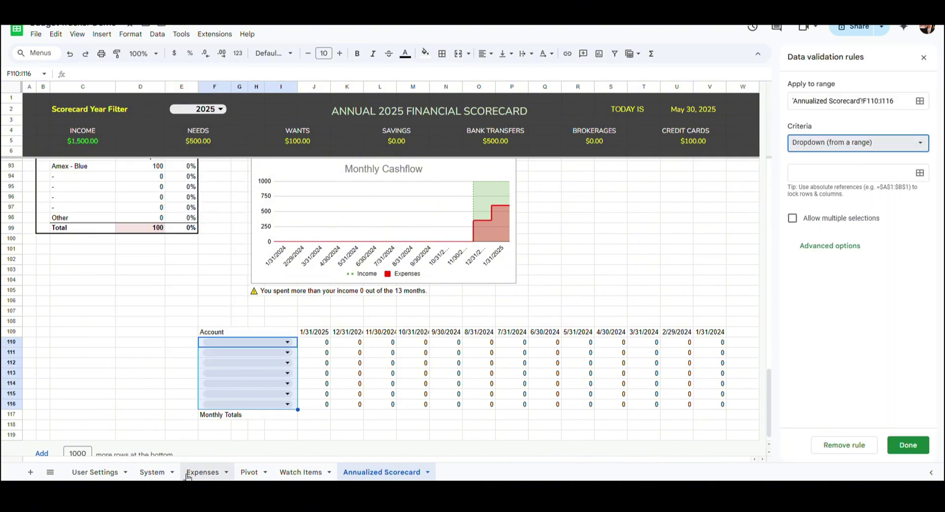
Step: Set the account dropdown's source to System!E3:E102 and save the rule
click(919, 173)
click(152, 471)
key(Home)
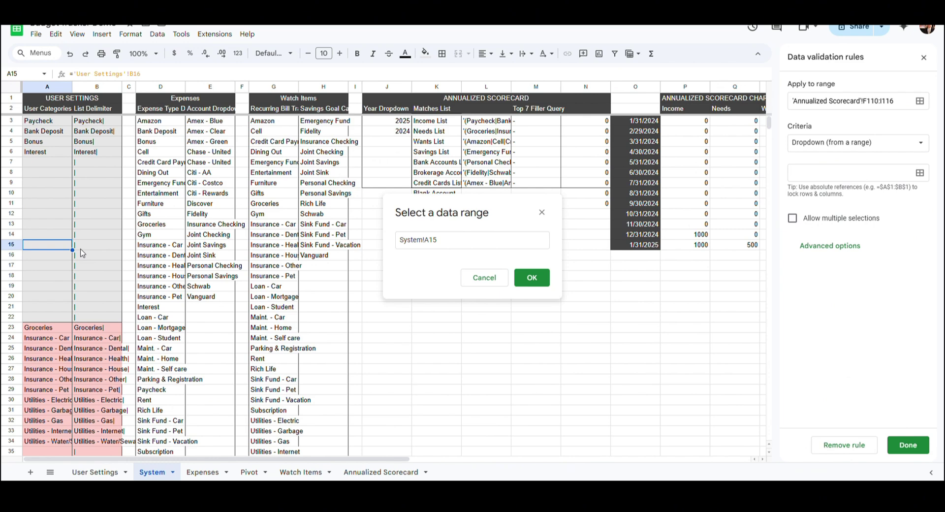
key(Right)
key(Right)
key(Right)
key(Right)
key(Up)
key(Up)
key(Up)
key(Up)
key(Up)
key(Up)
key(Up)
key(Up)
key(Up)
key(Up)
key(Up)
key(Up)
key(shift+Down)
key(shift+Down)
key(shift+Down)
key(shift+Down)
key(shift+Down)
key(shift+Down)
key(shift+Down)
key(shift+Down)
key(shift+Down)
key(shift+Down)
key(shift+Down)
key(shift+Down)
key(shift+Down)
key(shift+Down)
key(shift+Down)
key(shift+Down)
key(shift+Down)
key(shift+Down)
key(shift+Down)
key(shift+Down)
key(shift+Up)
key(shift+Up)
key(shift+Up)
key(shift+Up)
key(shift+Up)
key(shift+Up)
key(shift+Up)
key(shift+Up)
key(shift+Up)
key(shift+Up)
key(shift+Up)
key(shift+Up)
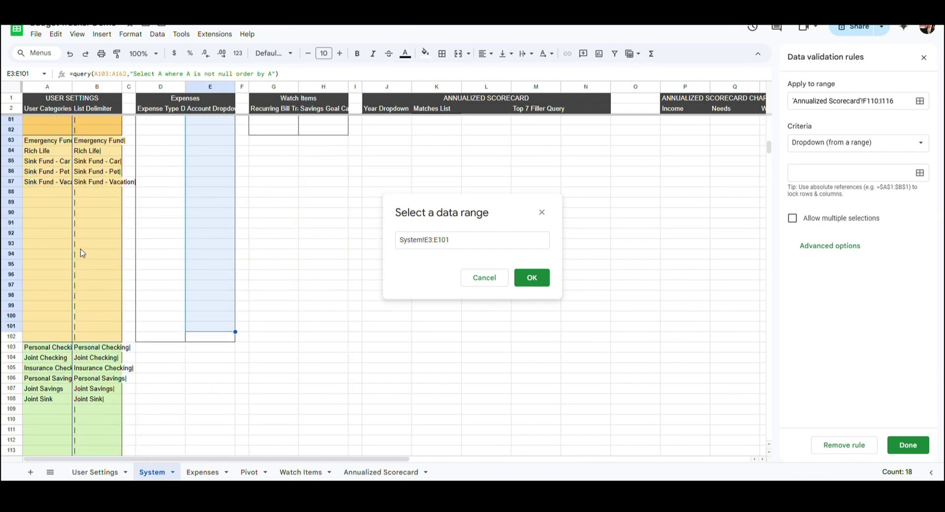
key(shift+Down)
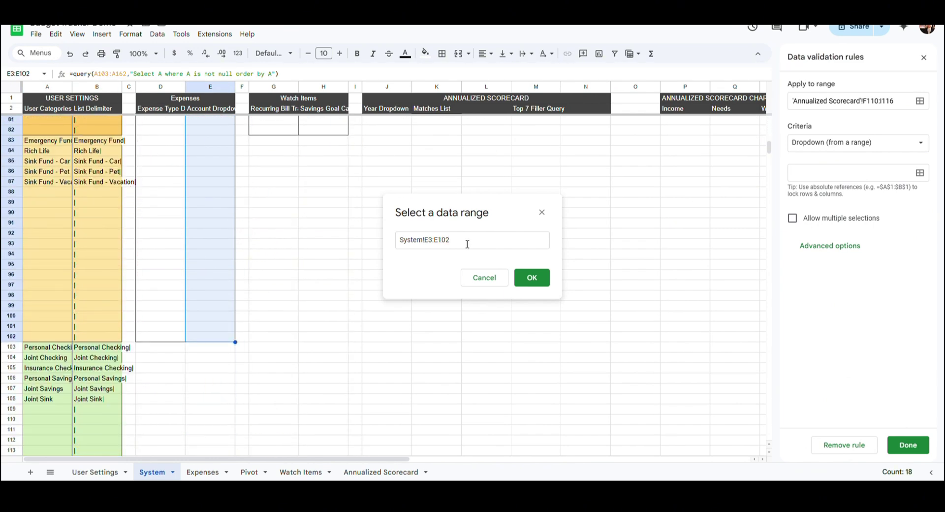
click(527, 279)
key(Left)
Step: Try Amex - Blue in the F110 account dropdown and clear the cell again
click(287, 342)
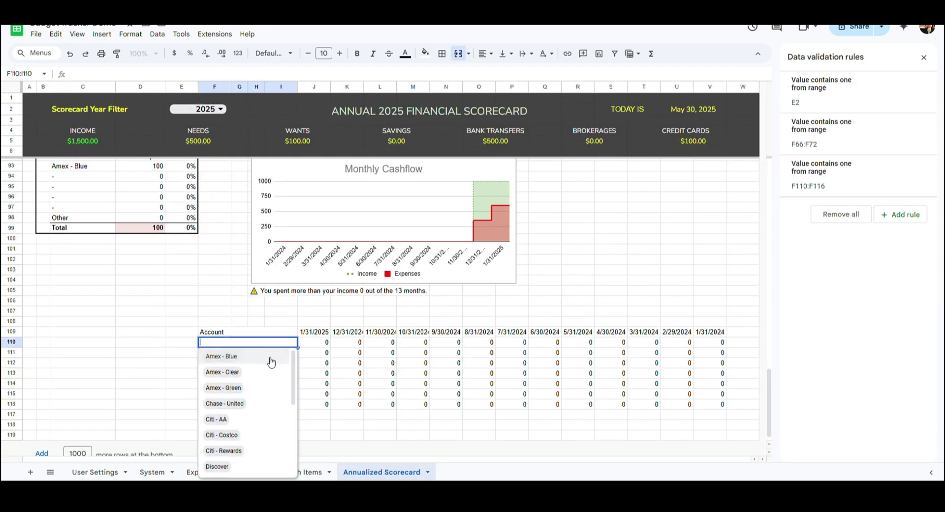
click(270, 360)
click(288, 343)
key(BackSpace)
key(BackSpace)
key(BackSpace)
key(BackSpace)
key(BackSpace)
key(BackSpace)
key(BackSpace)
key(BackSpace)
key(BackSpace)
key(BackSpace)
key(BackSpace)
key(Return)
Step: Enter the monthly total formula =SUM(J110:J116) in J117
key(Up)
key(Right)
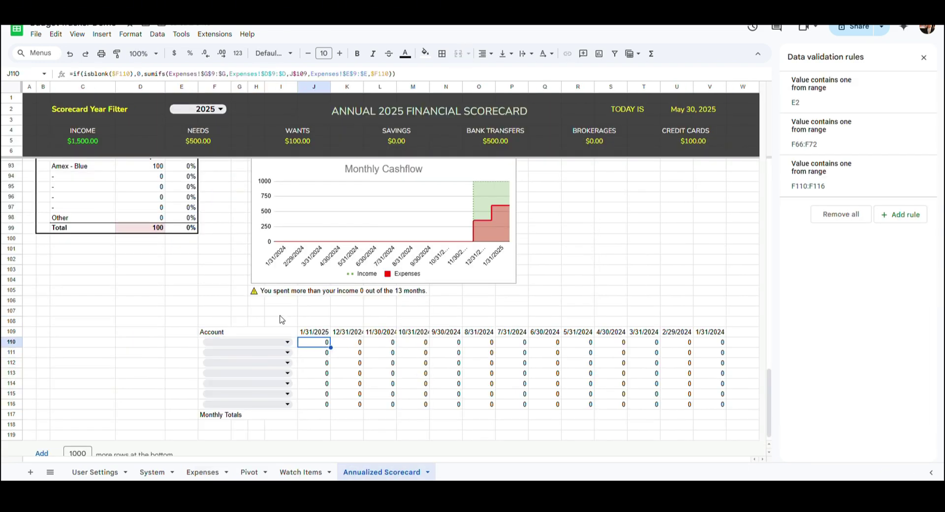
key(shift+Down)
key(shift+Down)
key(shift+Down)
key(shift+Down)
key(shift+Down)
key(shift+Down)
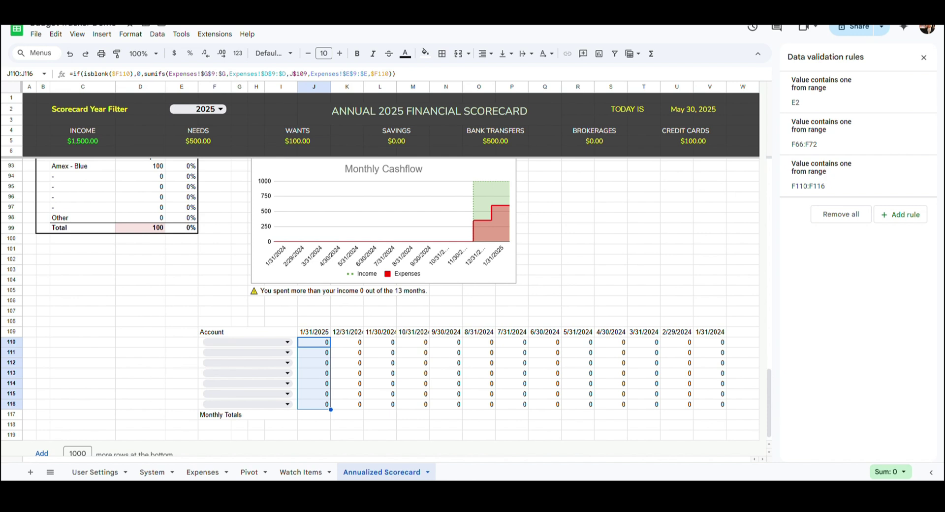
click(311, 417)
text(=SUM(J110:J116))
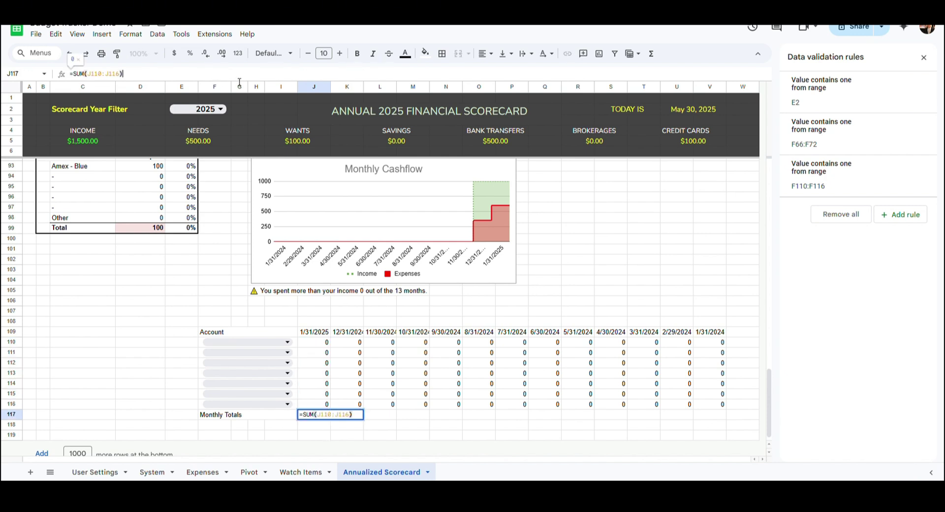
key(Return)
key(Up)
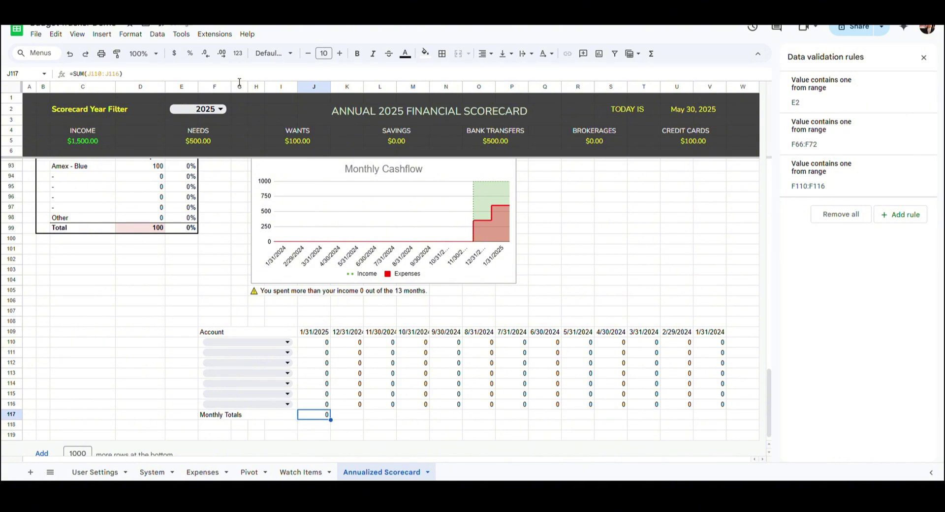
Step: Copy the J117 total formula across to V117, pasting the formula only
drag(142, 75, 34, 79)
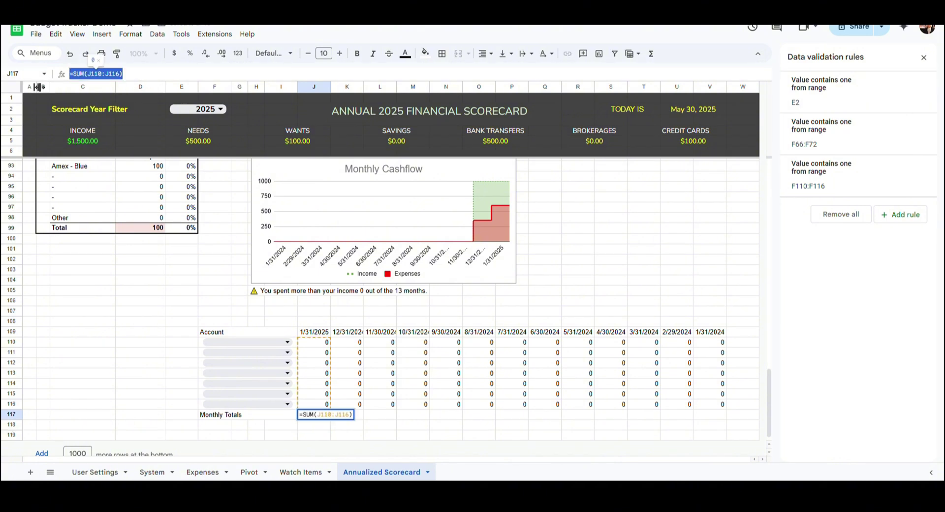
key(Escape)
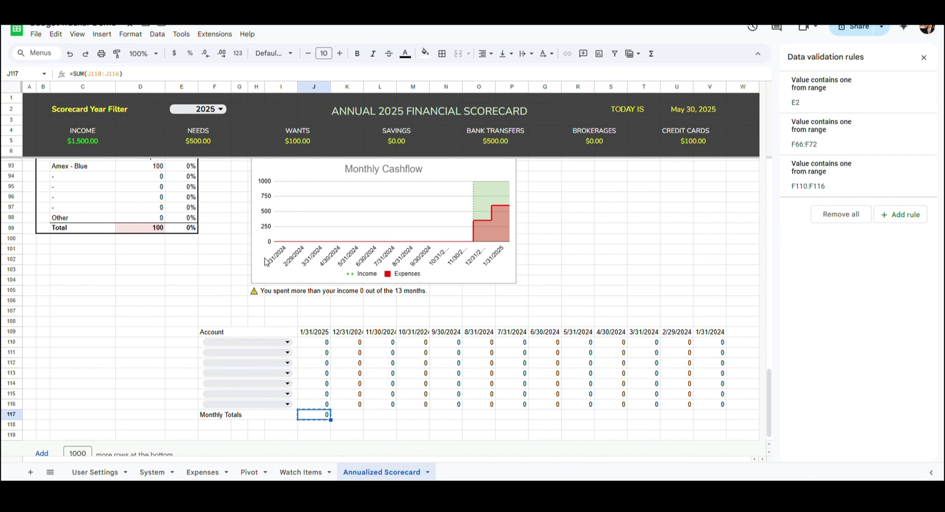
key(shift+Right)
key(shift+Right)
key(shift+Right)
key(shift+Right)
key(shift+Right)
key(shift+Right)
key(shift+Right)
key(shift+Right)
key(shift+Right)
key(shift+Right)
key(shift+Right)
key(shift+Right)
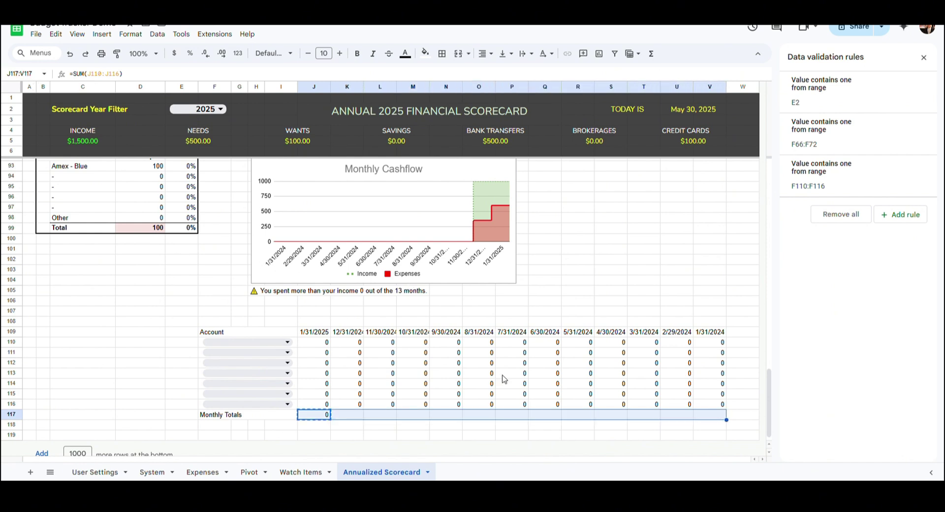
click(55, 34)
mouse_move(86, 138)
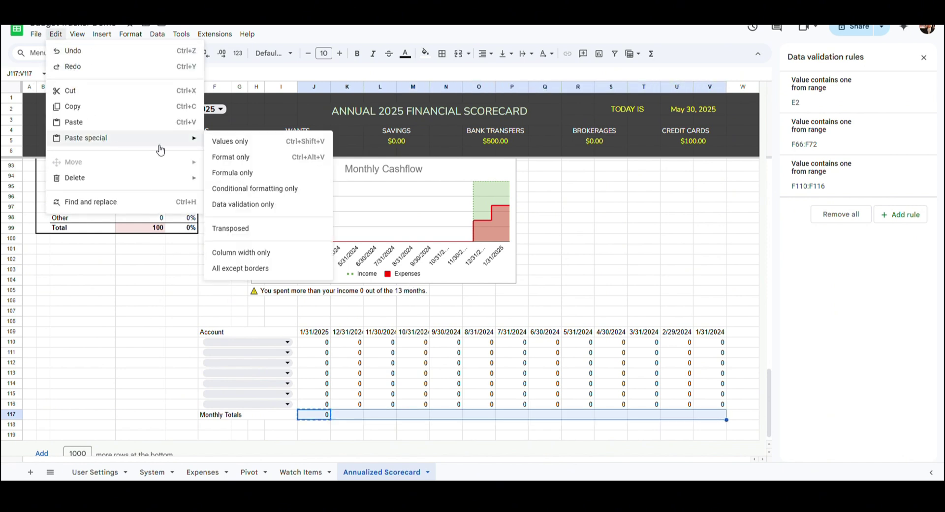
click(261, 171)
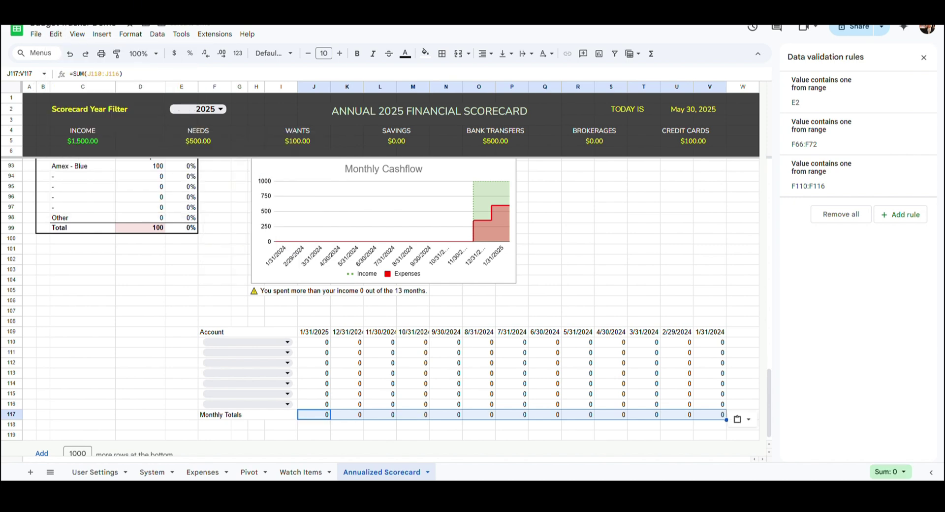
Step: Apply a white-to-red color scale conditional format to J110:V116
click(308, 344)
shift+click(714, 404)
click(131, 34)
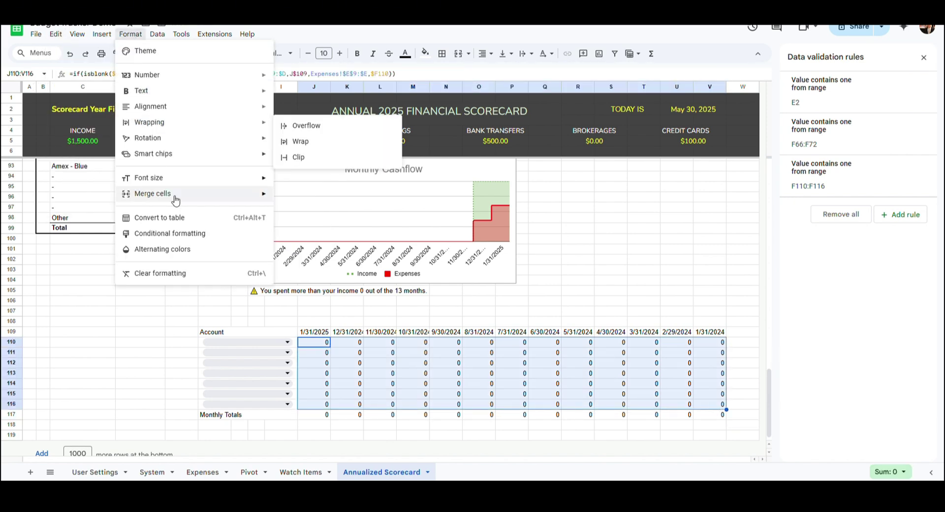
click(170, 233)
click(899, 82)
click(920, 182)
click(905, 209)
click(905, 338)
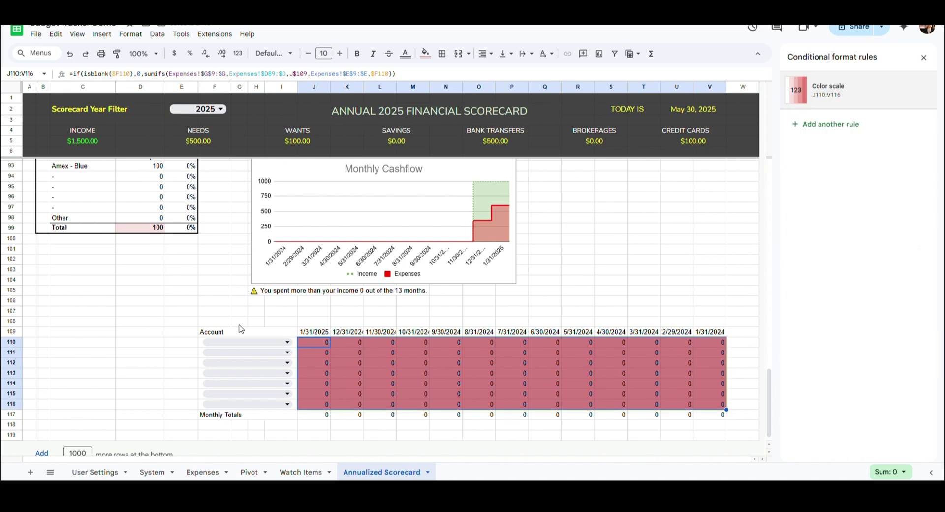
Step: Choose Amex - Blue in the F110 account dropdown
click(251, 342)
click(274, 358)
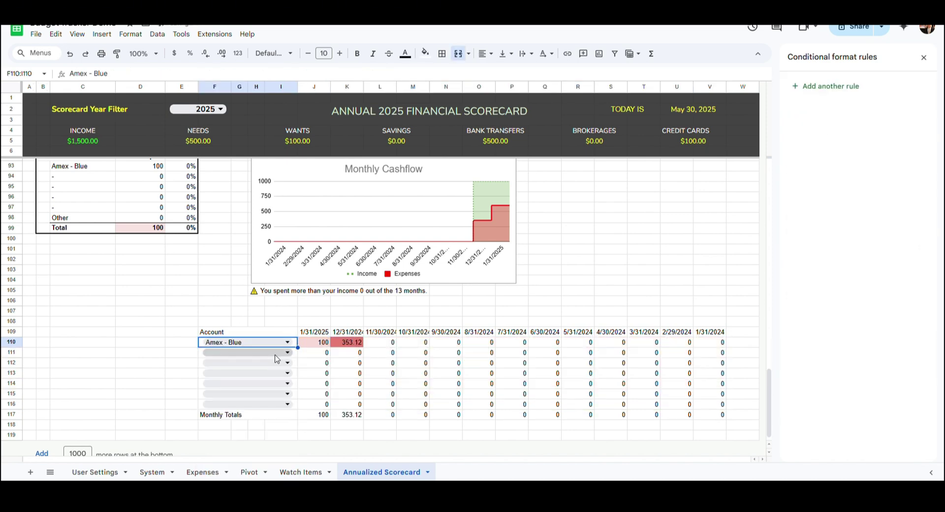
click(180, 345)
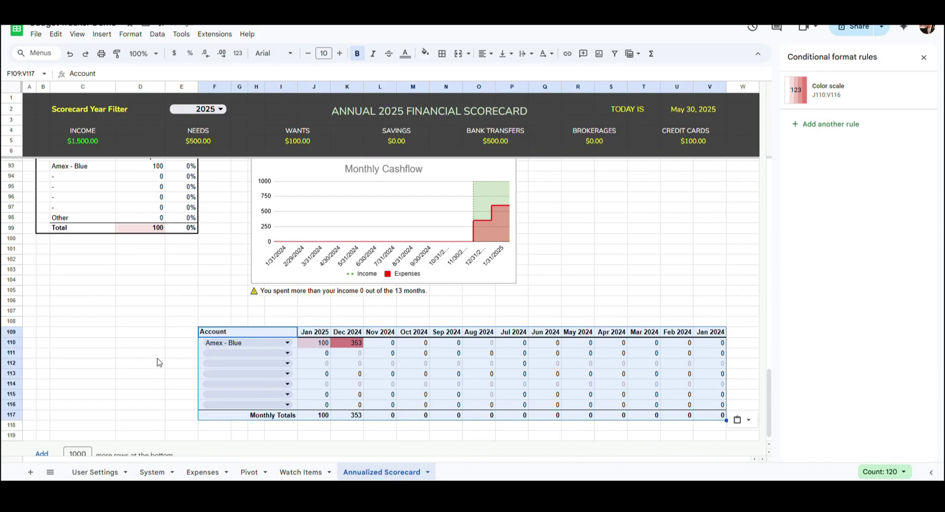
click(158, 358)
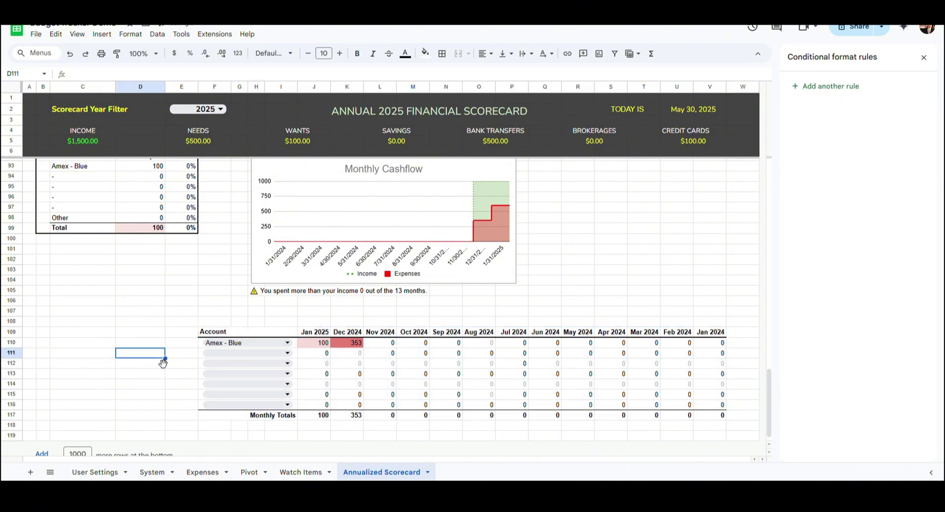